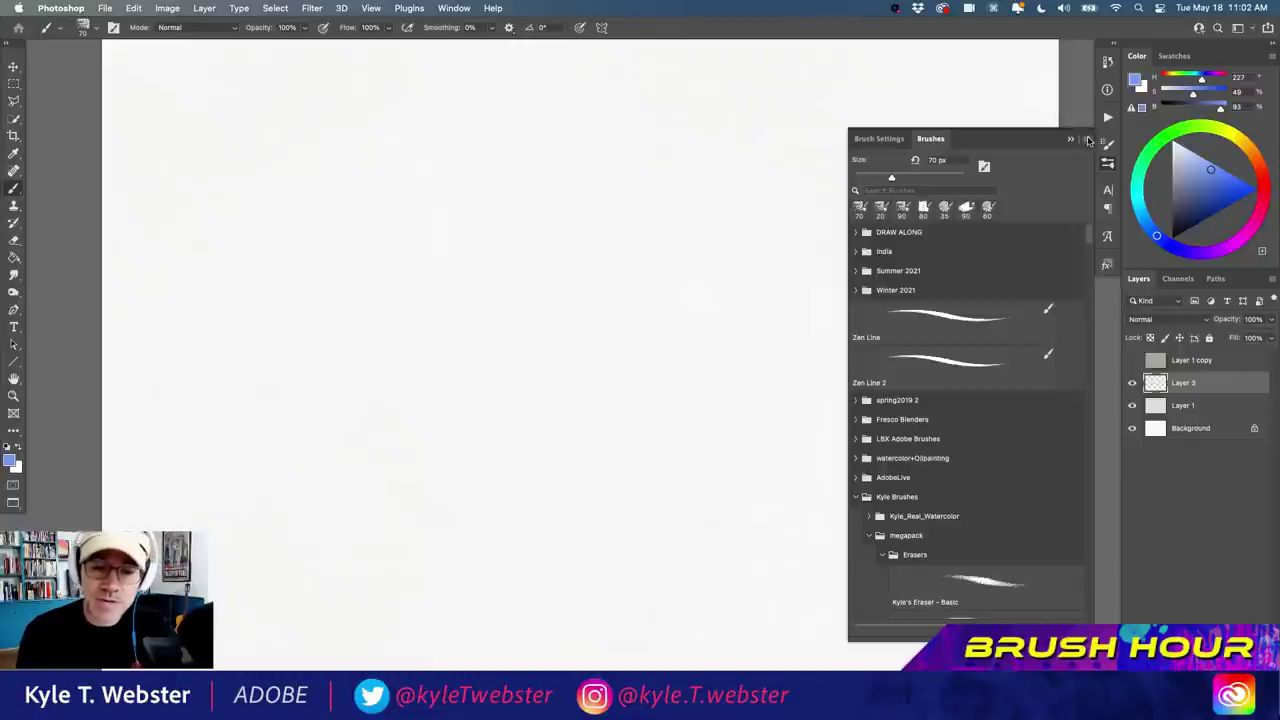
Make Zen Line at 10 px the active brush.
left_click(1087, 140)
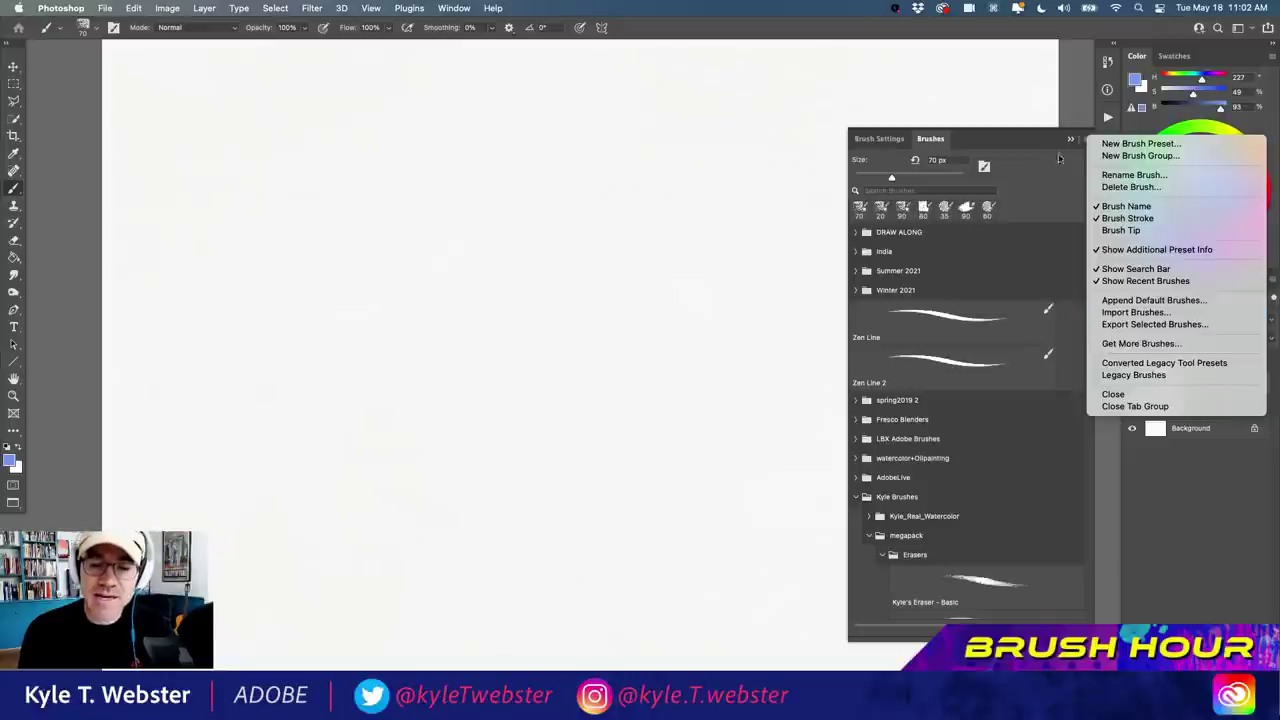
left_click(1005, 111)
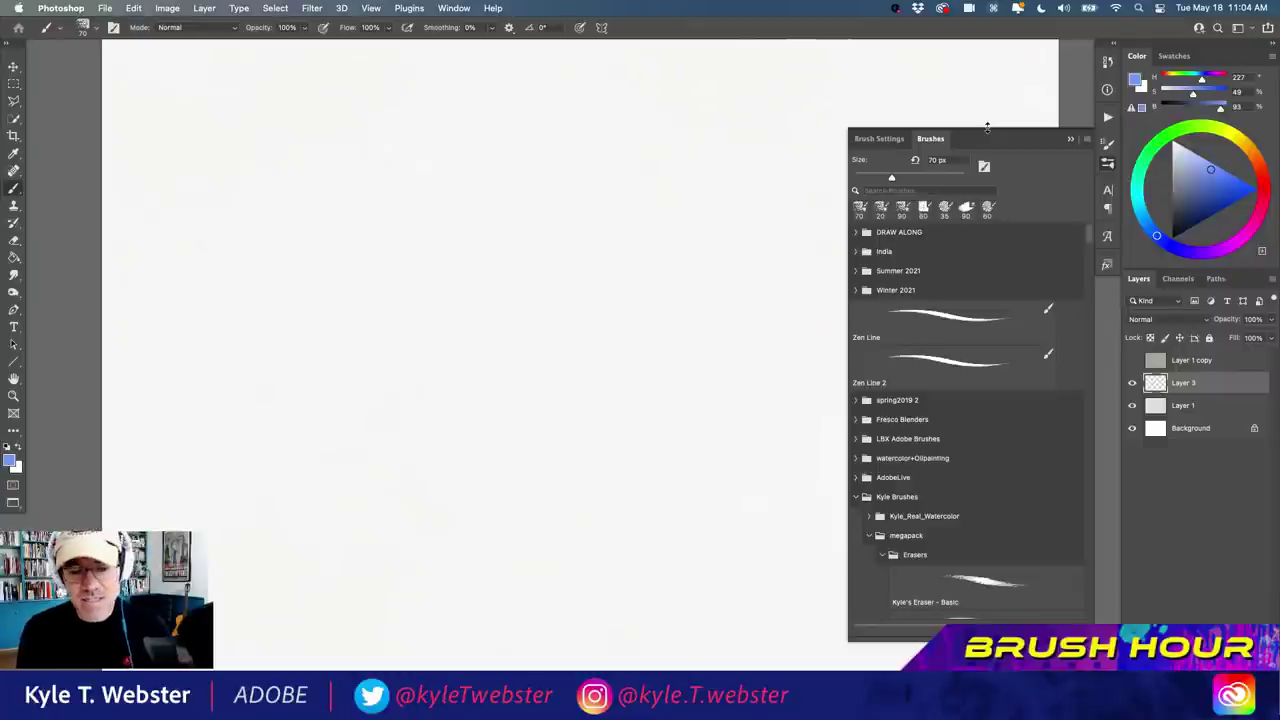
left_click(930, 318)
Write 'be.net/live' in cursive on the canvas with a long tapered underline.
mouse_move(350, 324)
left_mouse_down()
mouse_move(385, 246)
mouse_move(392, 306)
mouse_move(422, 276)
mouse_move(434, 292)
mouse_move(490, 257)
mouse_move(518, 258)
mouse_move(550, 222)
left_mouse_up()
left_click(446, 288)
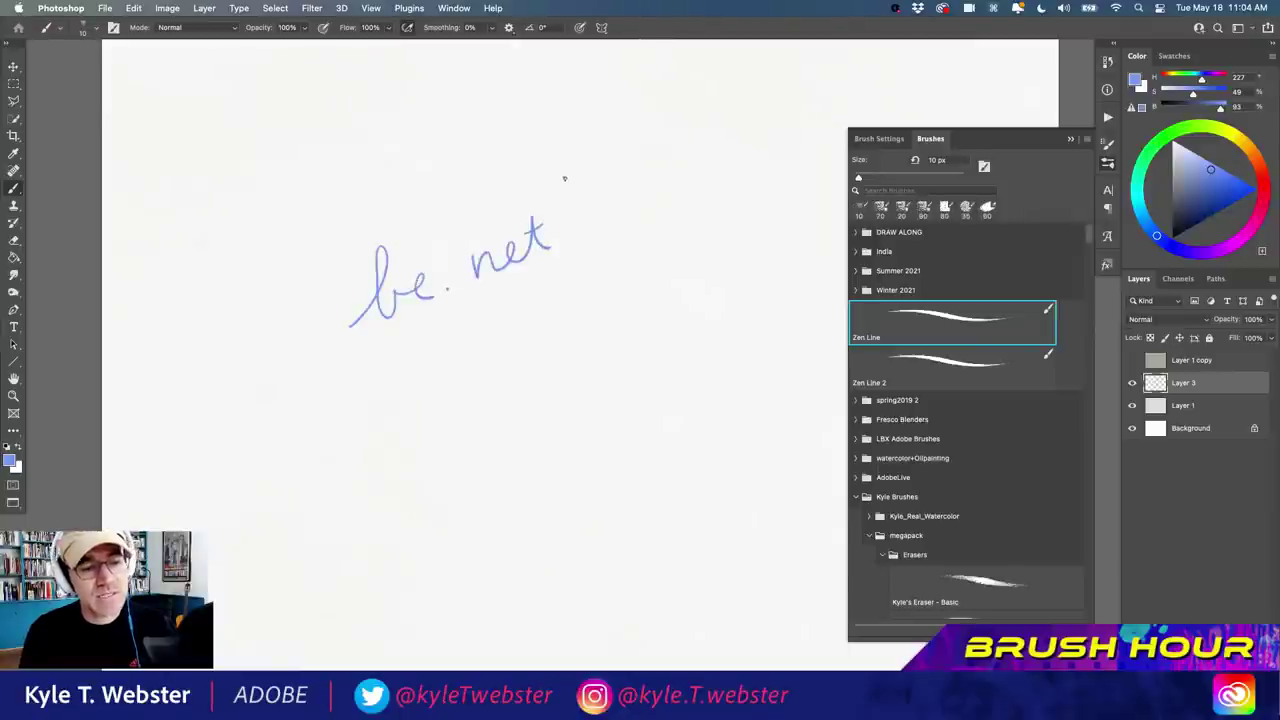
mouse_move(565, 178)
left_mouse_down()
mouse_move(564, 260)
mouse_move(606, 178)
mouse_move(632, 198)
mouse_move(694, 176)
left_mouse_up()
left_click(628, 172)
left_click_drag(728, 224, 348, 388)
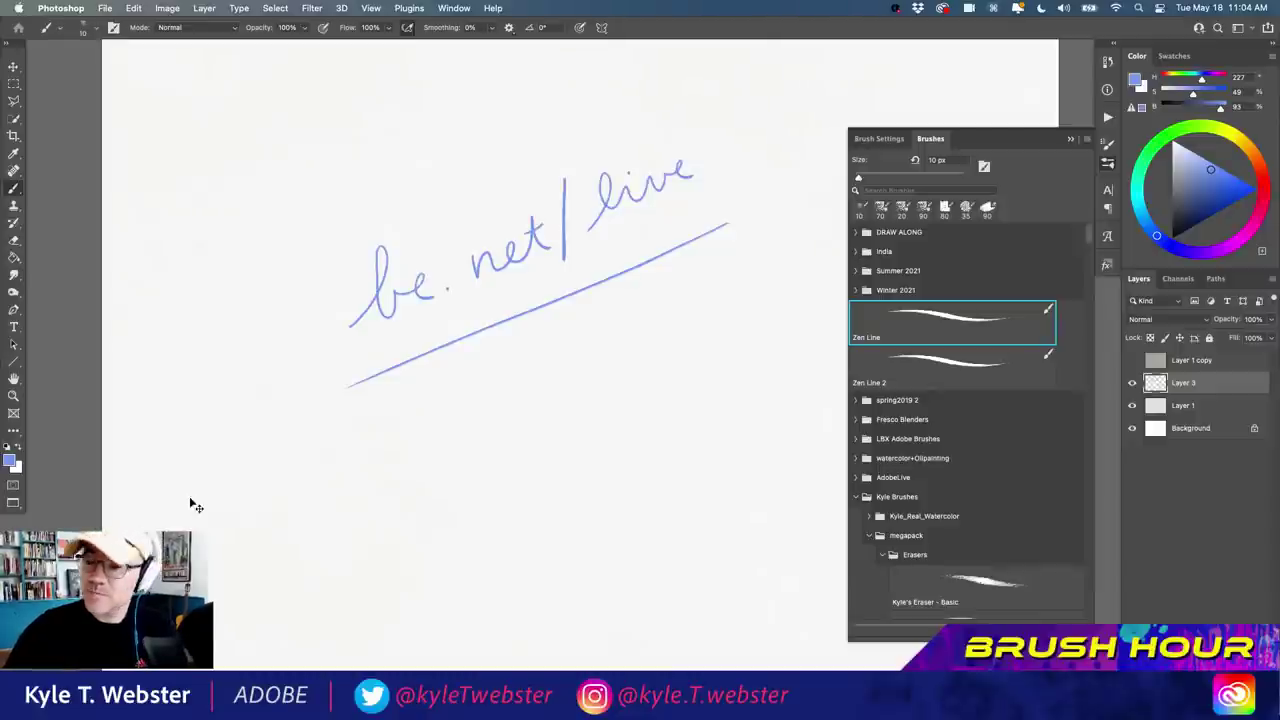
Select all and delete the test lettering so the canvas is blank.
key("super+a")
key("Delete")
key("super+d")
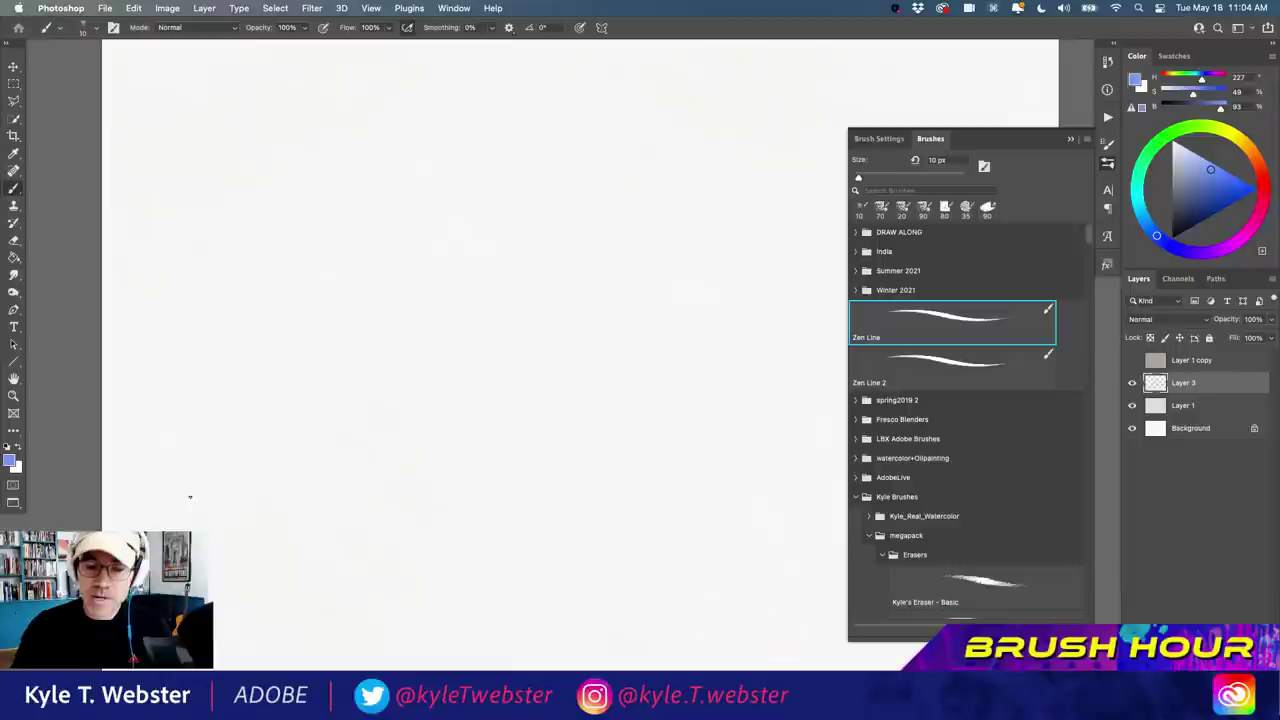
Collapse Erasers and choose Kyle's Drawing Box Animator Pencil 2016 brush at 7 px.
scroll(1088, 253, "down", 5)
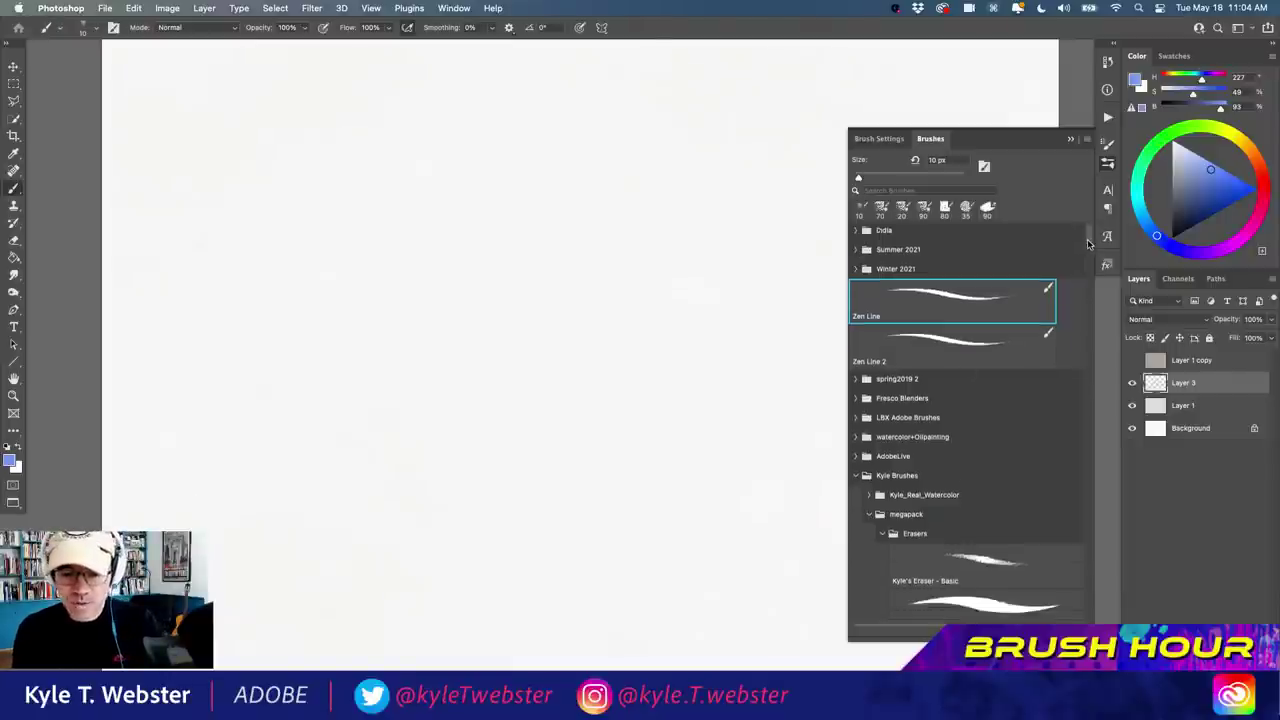
left_click(882, 322)
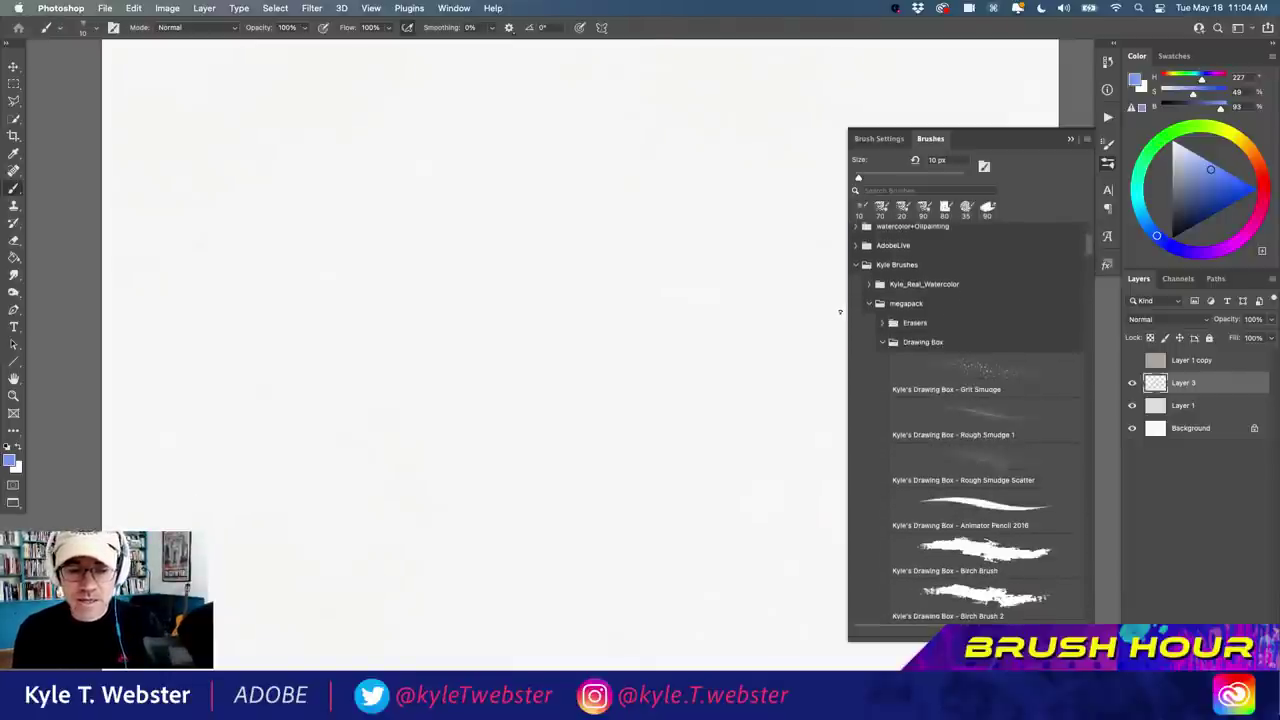
scroll(1087, 245, "down", 3)
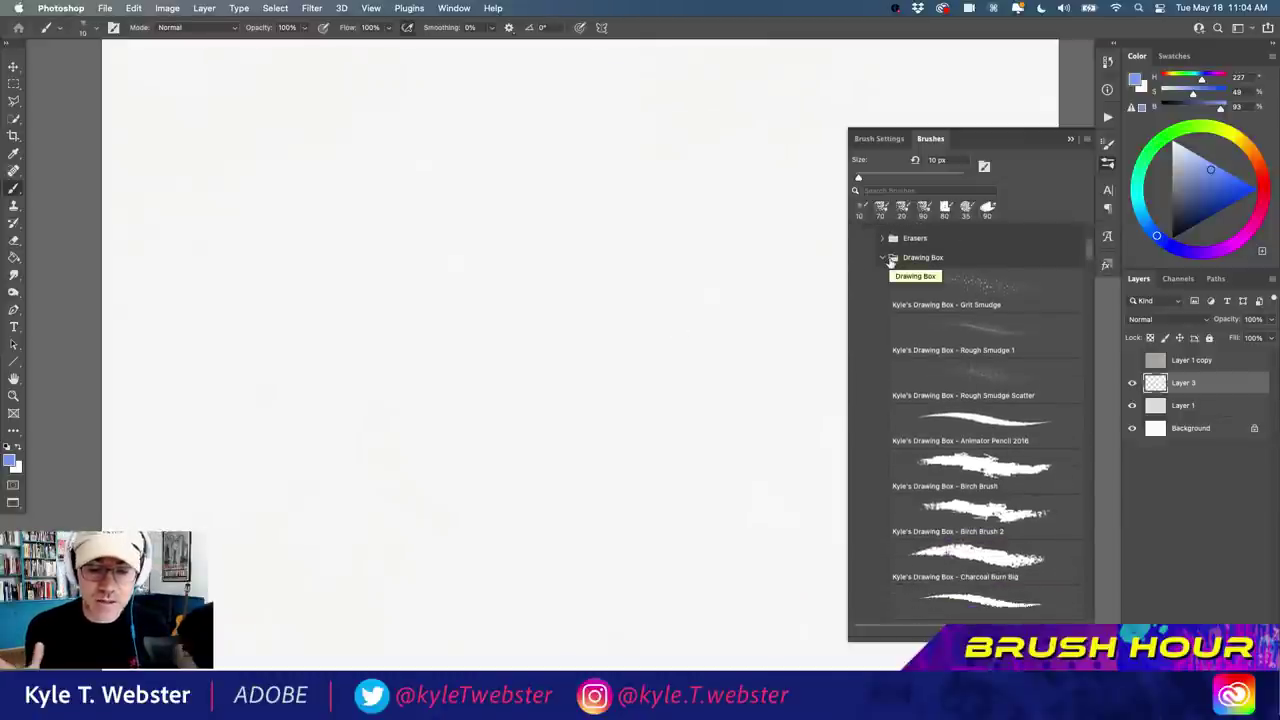
left_click(956, 420)
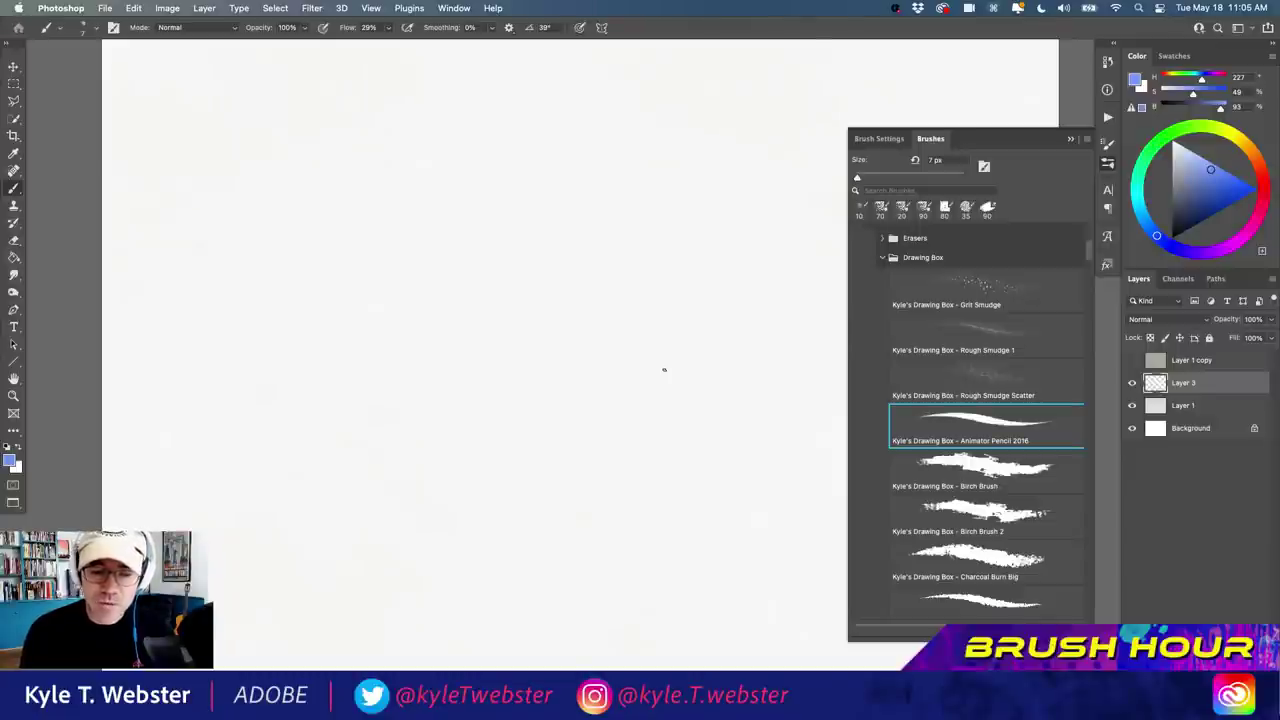
Reset the painting colour to black and close the brush library.
left_click(7, 446)
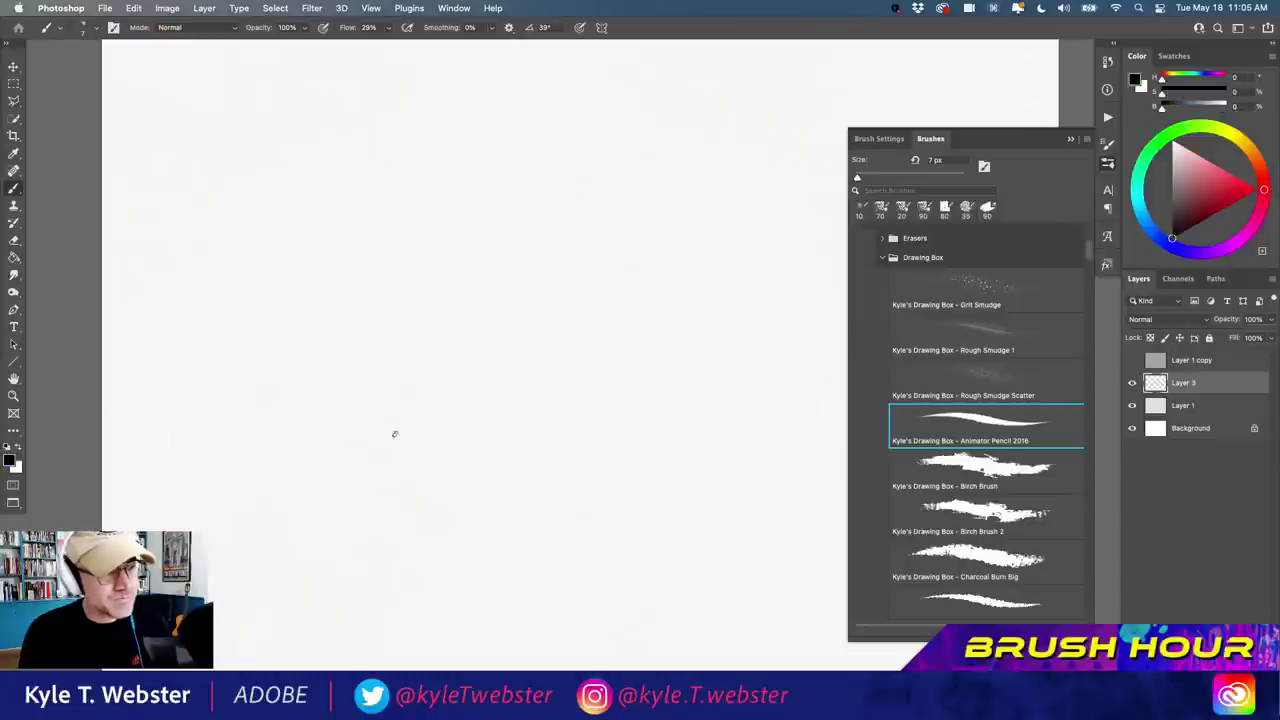
left_click(1070, 139)
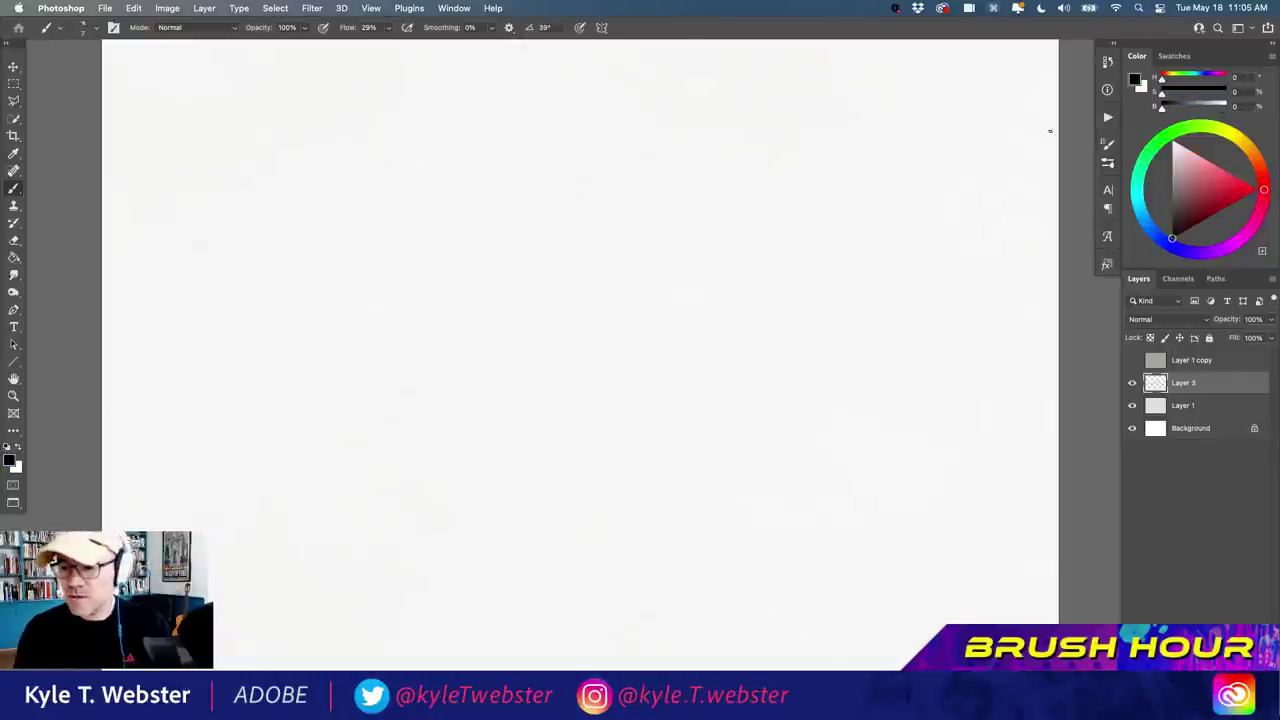
left_click(14, 396)
Draw two looping pencil spirals near the canvas centre and a faint mark to their left.
key("b")
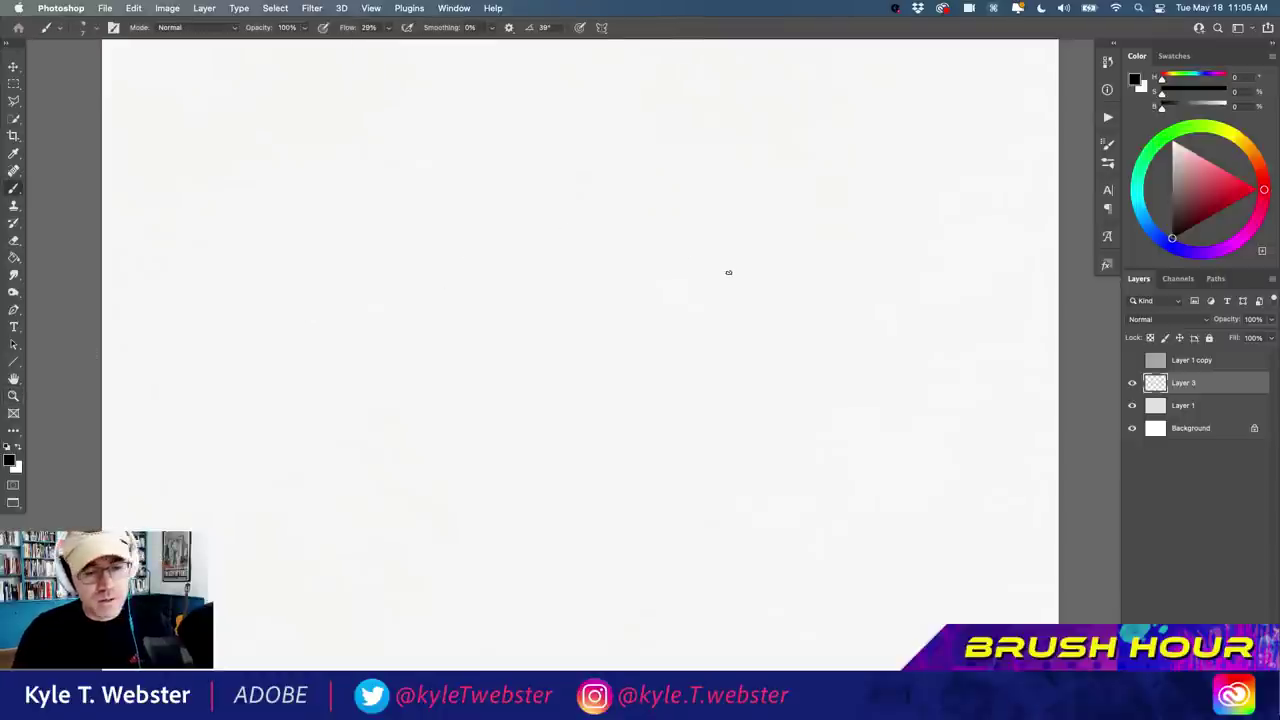
mouse_move(723, 266)
left_mouse_down()
mouse_move(664, 240)
mouse_move(644, 337)
mouse_move(649, 305)
mouse_move(547, 347)
mouse_move(575, 354)
mouse_move(516, 404)
mouse_move(544, 413)
mouse_move(526, 465)
mouse_move(474, 482)
left_mouse_up()
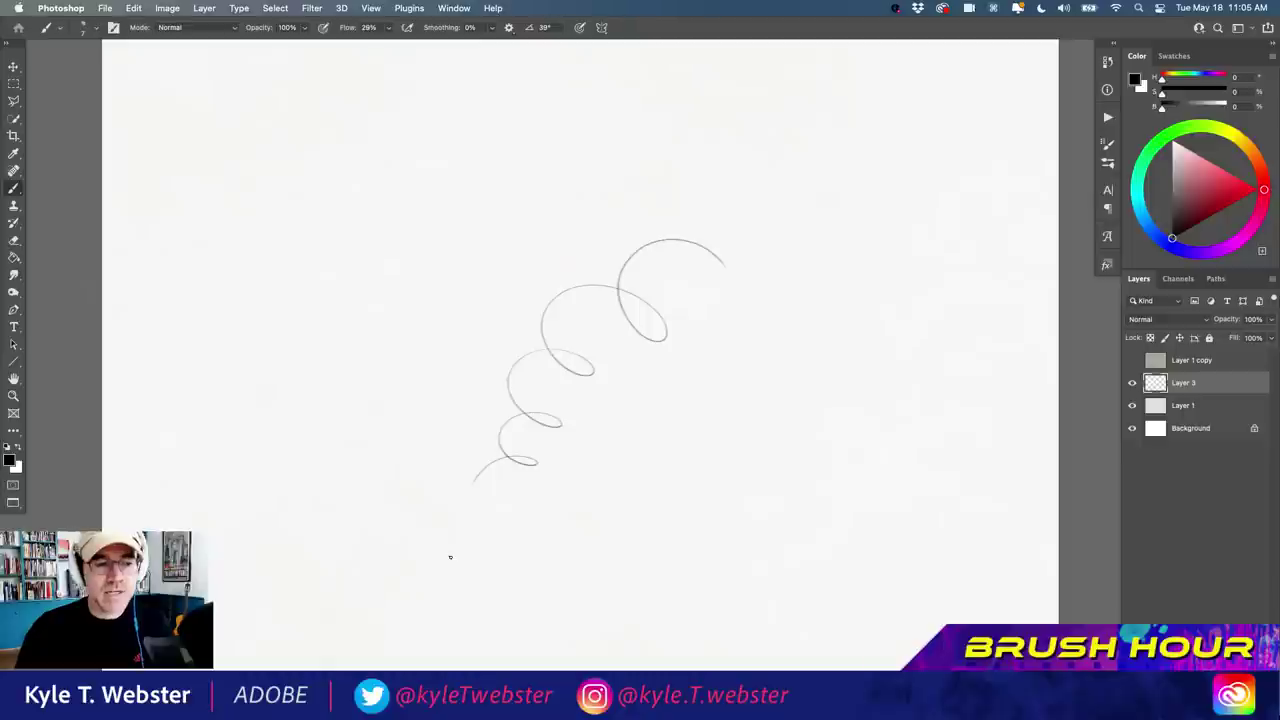
mouse_move(500, 145)
left_mouse_down()
mouse_move(452, 234)
mouse_move(490, 277)
mouse_move(430, 182)
mouse_move(362, 308)
mouse_move(406, 356)
mouse_move(360, 391)
left_mouse_up()
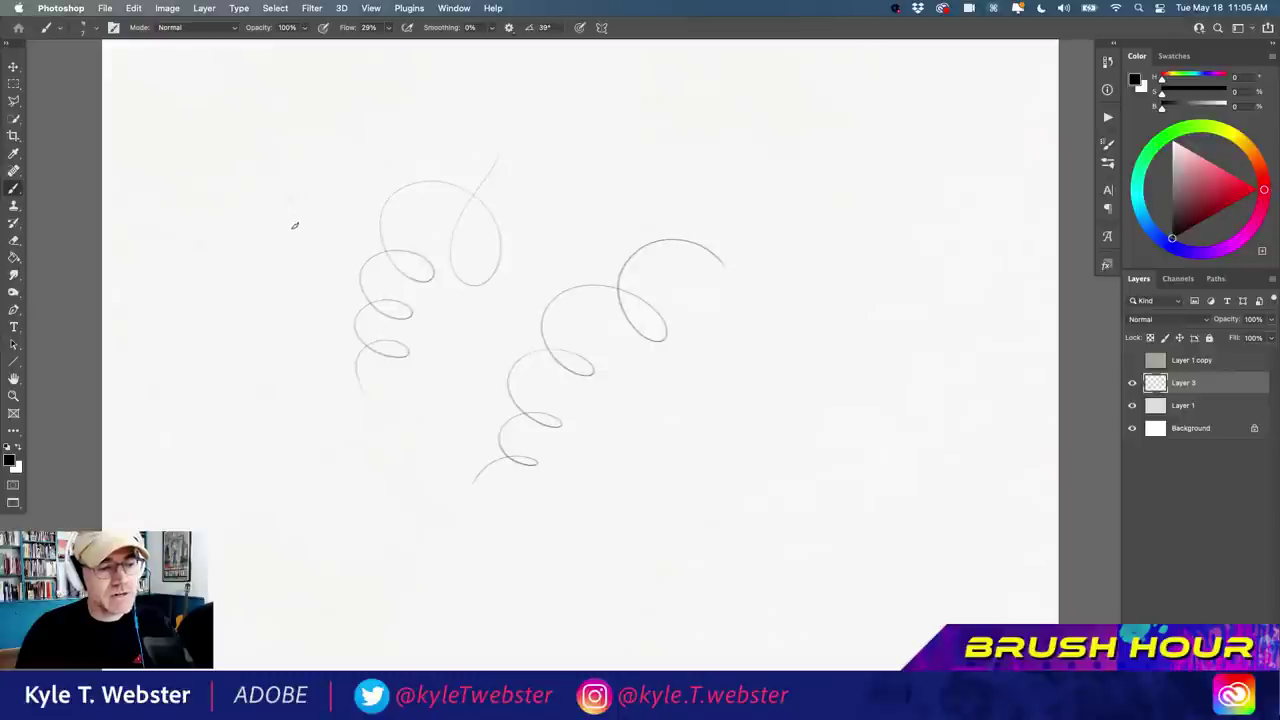
mouse_move(289, 222)
left_mouse_down()
mouse_move(283, 209)
mouse_move(258, 344)
left_mouse_up()
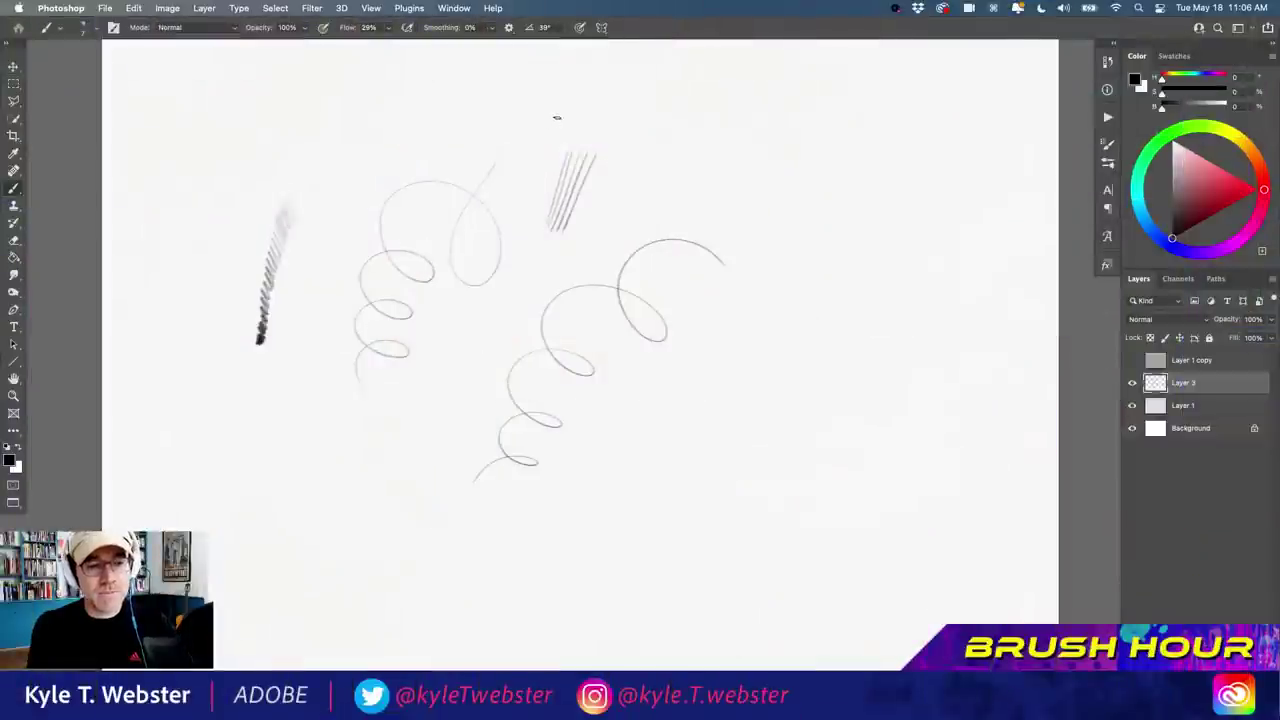
Add light diagonal pencil hatching above the spirals.
mouse_move(560, 114)
left_mouse_down()
mouse_move(536, 160)
mouse_move(552, 112)
mouse_move(522, 156)
mouse_move(539, 113)
mouse_move(513, 145)
mouse_move(520, 105)
mouse_move(492, 141)
mouse_move(508, 101)
mouse_move(477, 132)
left_mouse_up()
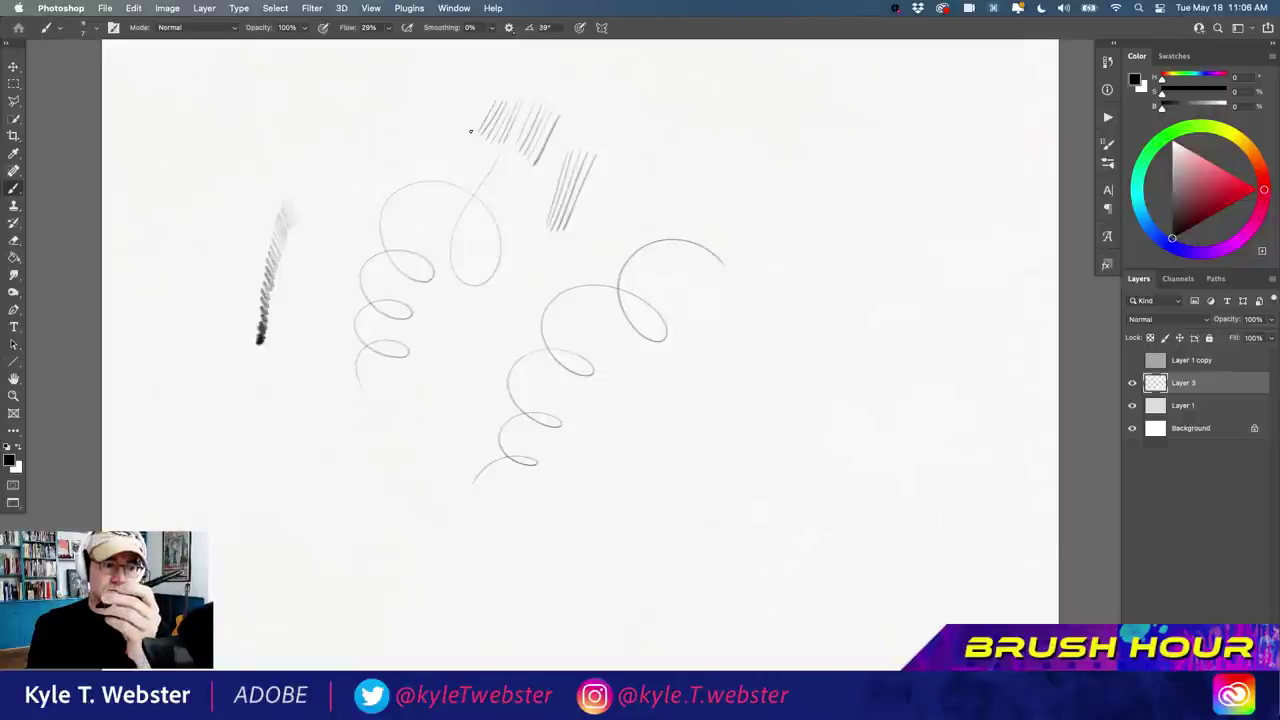
Add a faint top stroke, shaded patches, a wavy lower-left line and bottom hatching.
mouse_move(440, 110)
left_mouse_down()
mouse_move(389, 103)
mouse_move(409, 139)
mouse_move(324, 118)
mouse_move(328, 152)
mouse_move(311, 121)
mouse_move(317, 153)
mouse_move(296, 135)
mouse_move(298, 155)
mouse_move(278, 129)
mouse_move(281, 167)
mouse_move(255, 149)
mouse_move(240, 176)
left_mouse_up()
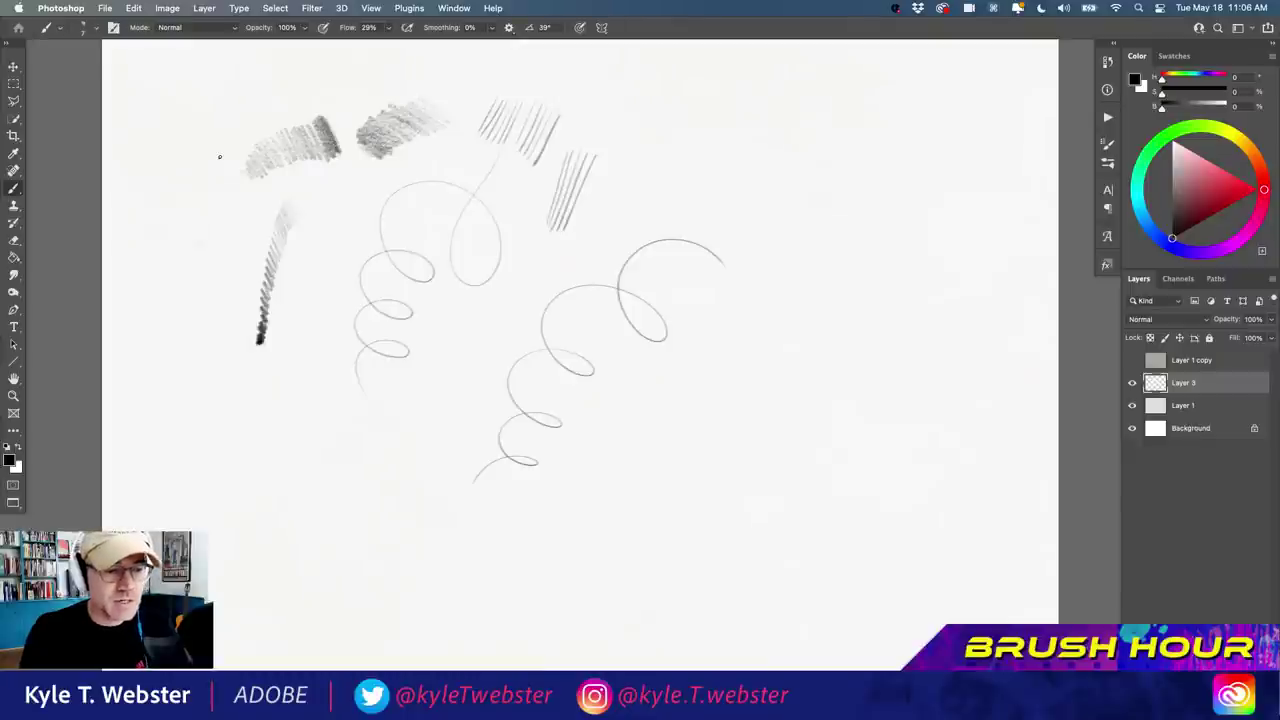
mouse_move(394, 449)
left_mouse_down()
mouse_move(355, 445)
mouse_move(413, 466)
mouse_move(367, 451)
mouse_move(403, 485)
mouse_move(365, 502)
left_mouse_up()
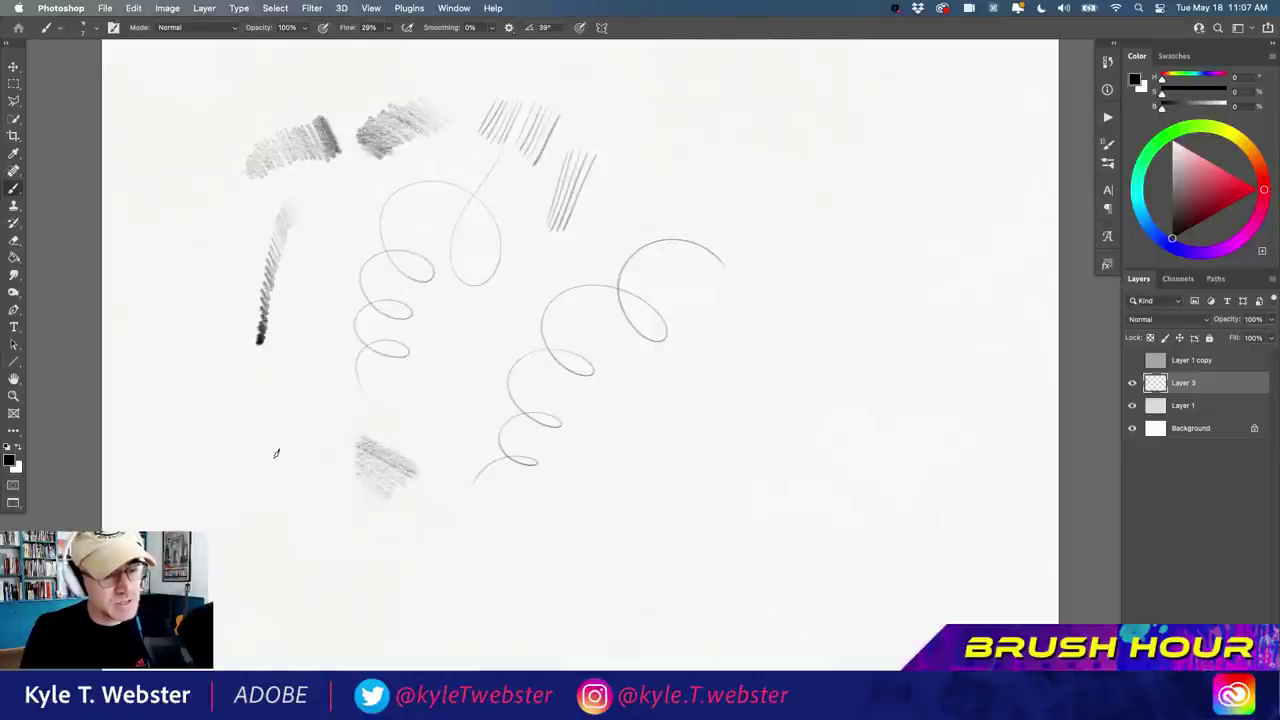
mouse_move(328, 422)
left_mouse_down()
mouse_move(314, 409)
mouse_move(323, 429)
mouse_move(282, 431)
left_mouse_up()
mouse_move(277, 374)
left_mouse_down()
mouse_move(250, 426)
mouse_move(258, 498)
mouse_move(279, 510)
mouse_move(288, 562)
mouse_move(241, 543)
mouse_move(187, 371)
mouse_move(179, 449)
mouse_move(195, 510)
left_mouse_up()
left_click_drag(457, 520, 415, 553)
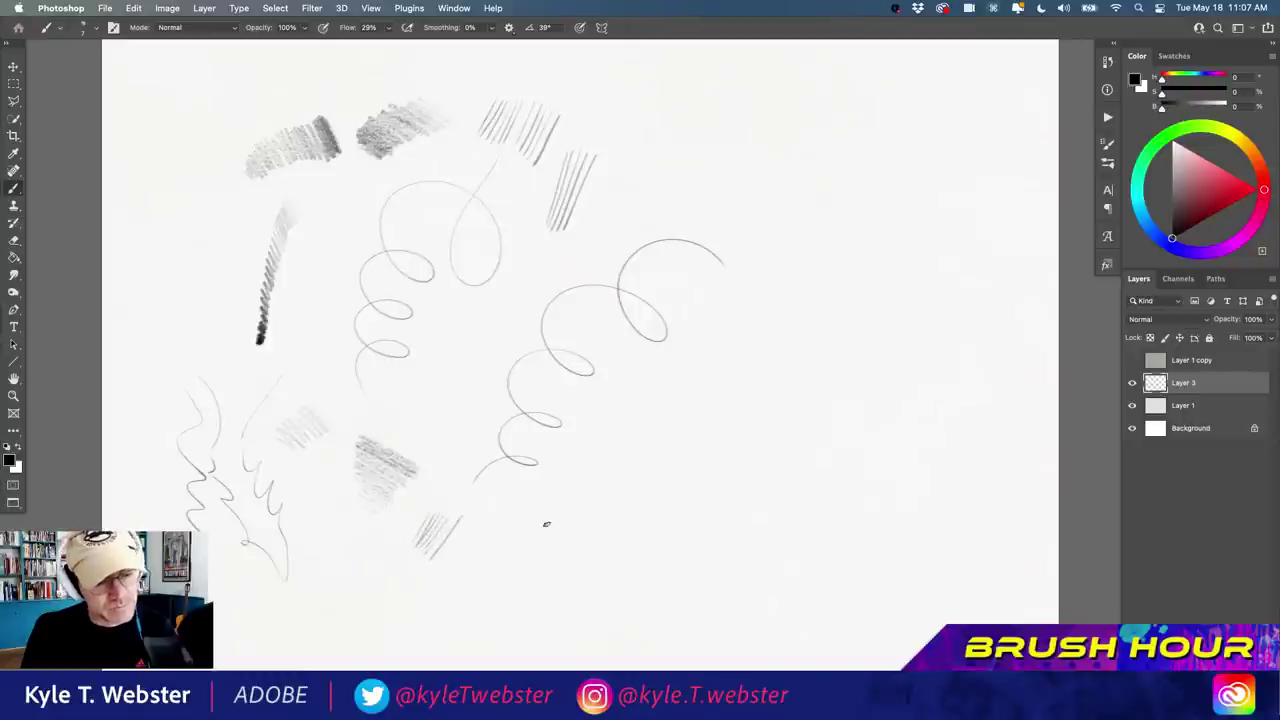
mouse_move(560, 523)
left_mouse_down()
mouse_move(526, 495)
mouse_move(548, 520)
mouse_move(492, 540)
mouse_move(510, 546)
left_mouse_up()
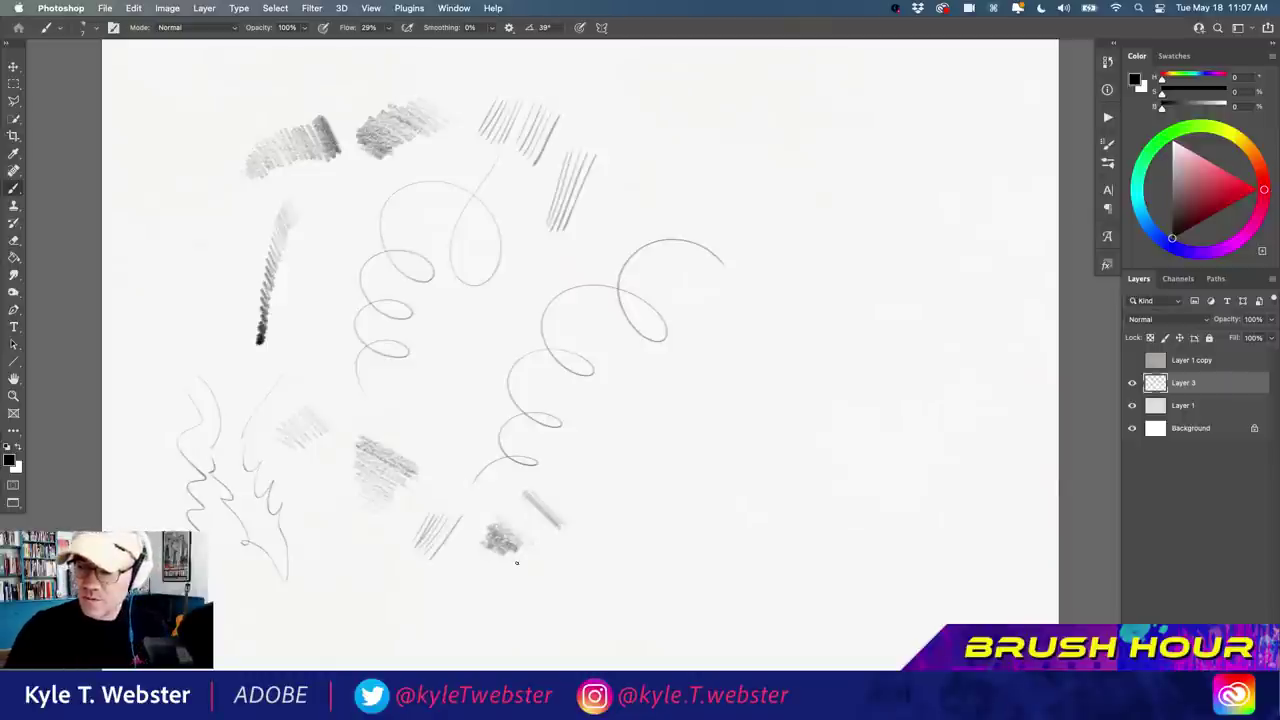
Show the pencil's Texture settings: Height mode, 22% depth controlled by Pen Tilt.
scroll(463, 306, "right", 2)
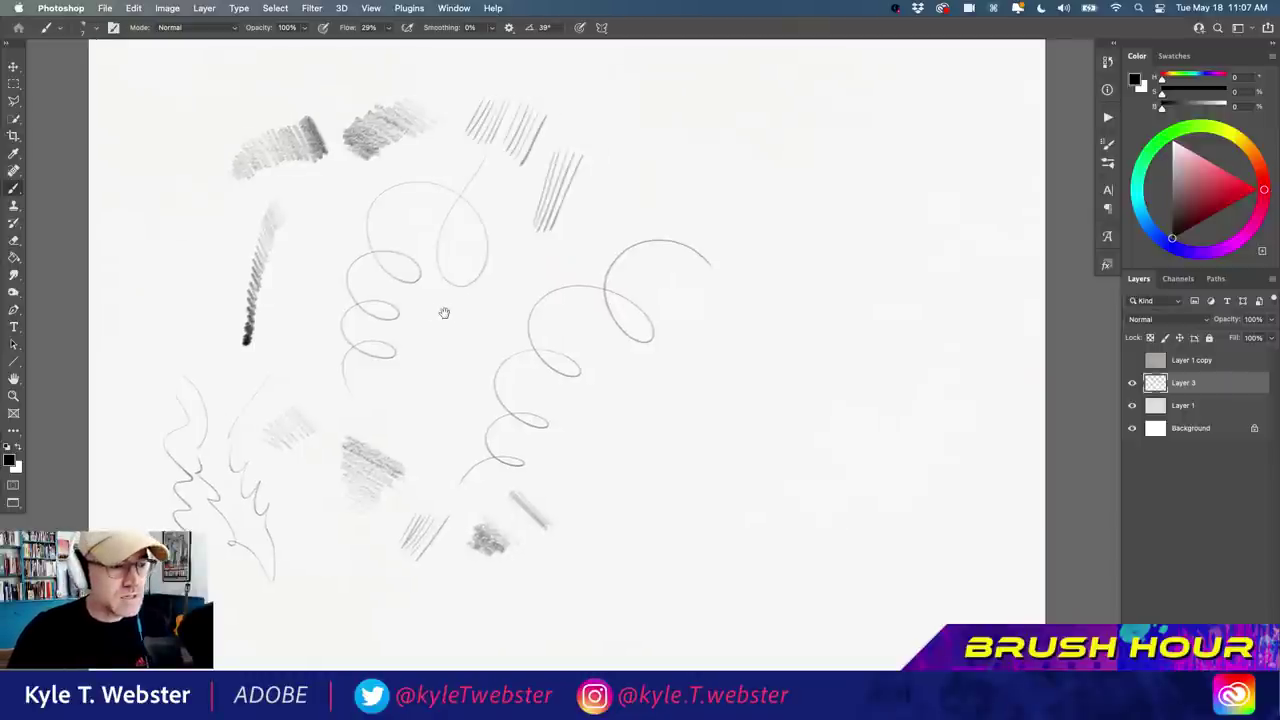
left_click(1105, 164)
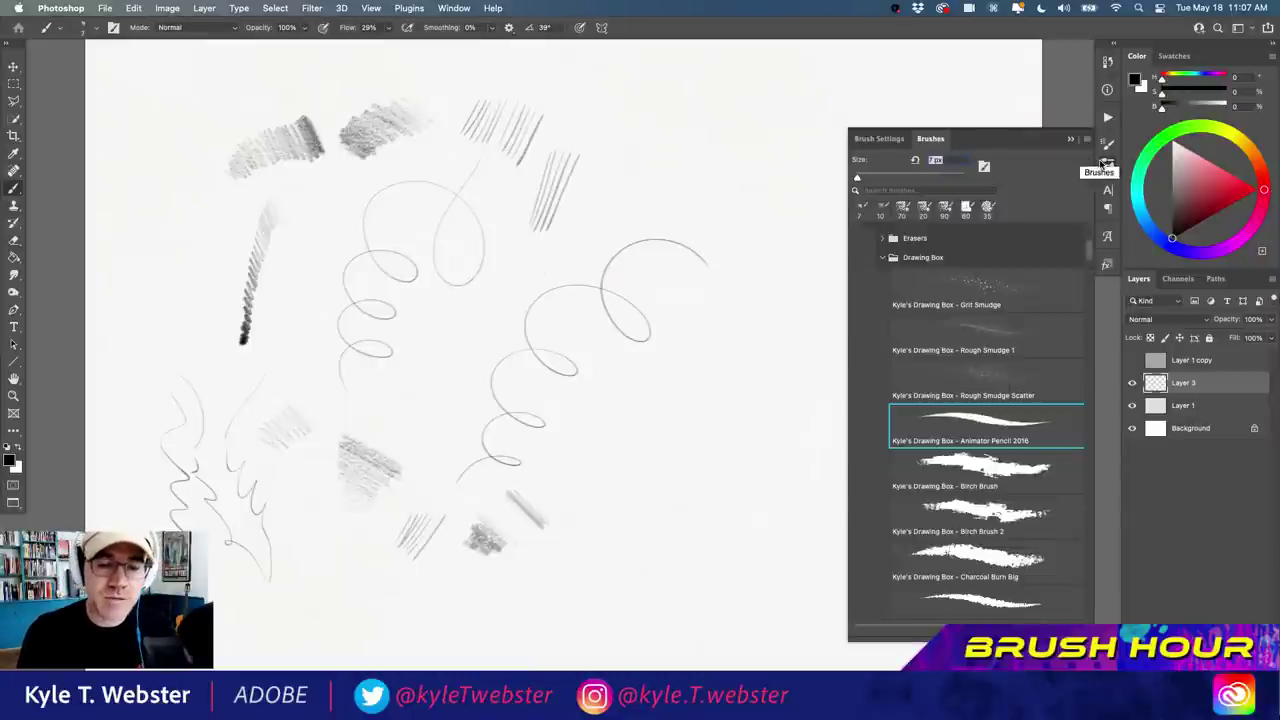
left_click(876, 140)
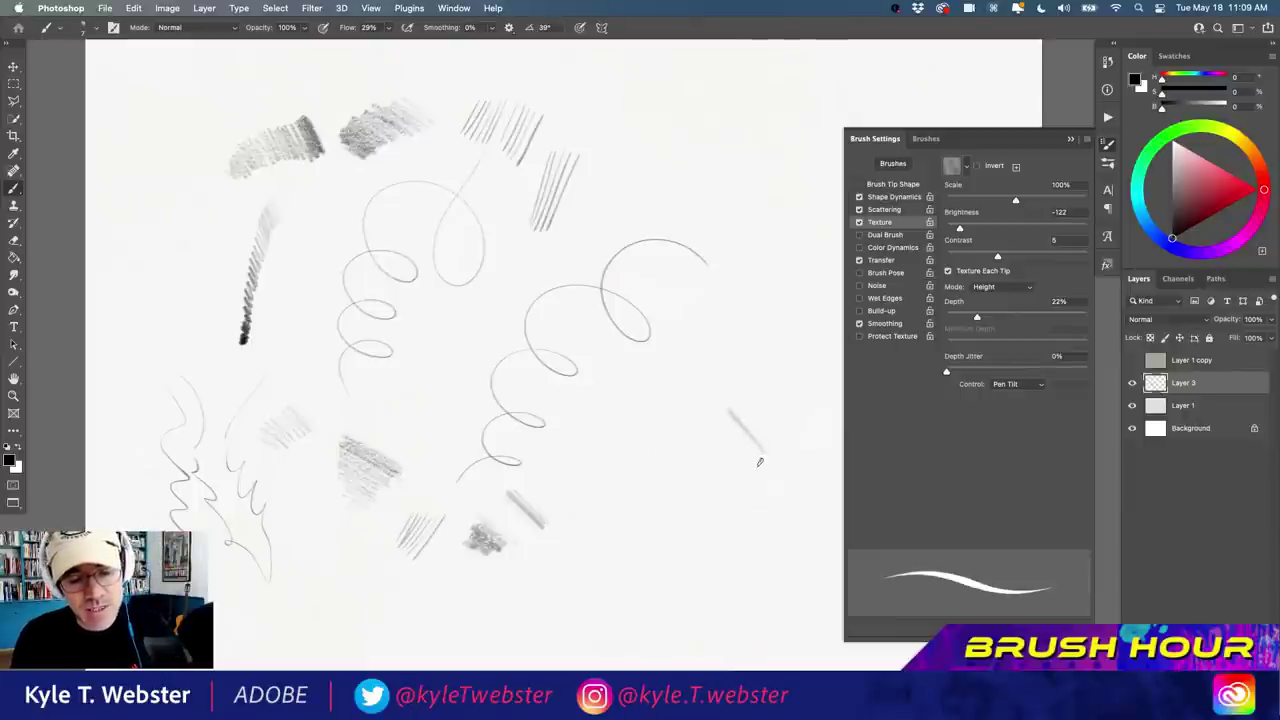
Scrub several diagonal pencil hatch patches and thin hatch lines at right.
mouse_move(754, 449)
left_mouse_down()
mouse_move(711, 422)
mouse_move(741, 469)
mouse_move(702, 482)
left_mouse_up()
mouse_move(680, 433)
left_mouse_down()
mouse_move(670, 420)
mouse_move(655, 440)
mouse_move(648, 432)
mouse_move(660, 458)
mouse_move(628, 440)
mouse_move(645, 465)
left_mouse_up()
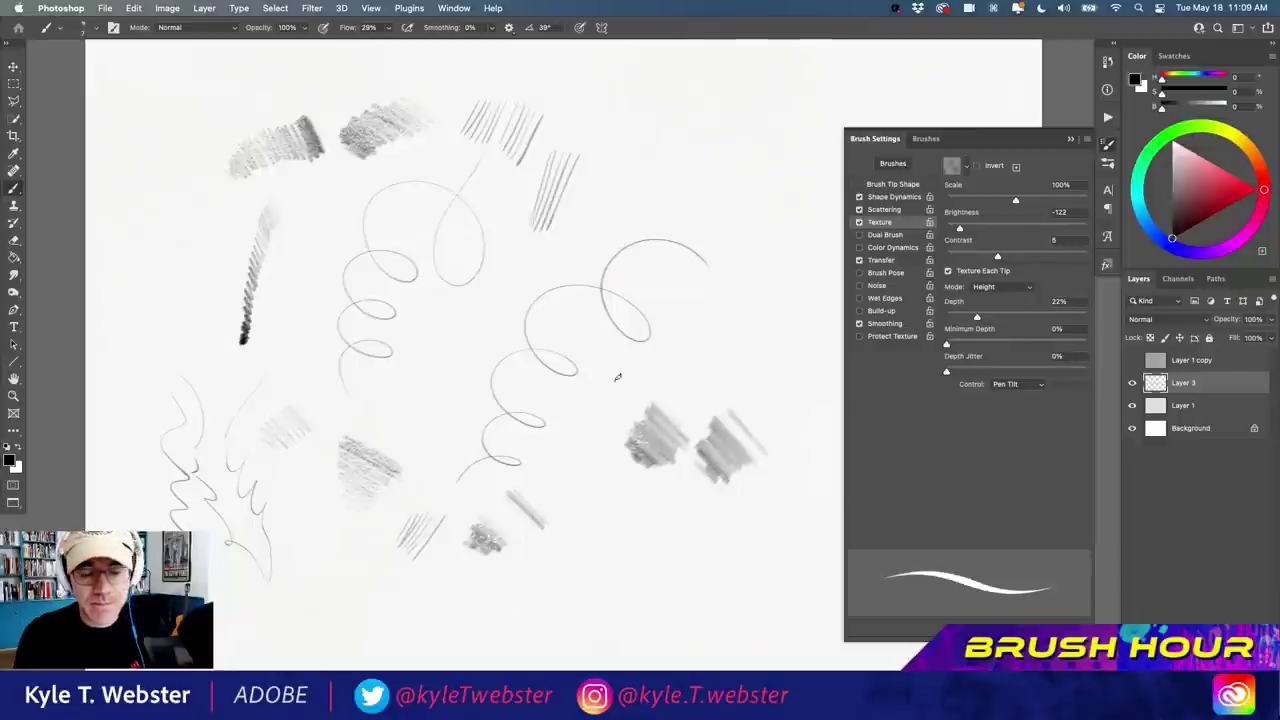
mouse_move(640, 378)
left_mouse_down()
mouse_move(601, 417)
mouse_move(596, 391)
mouse_move(597, 505)
left_mouse_up()
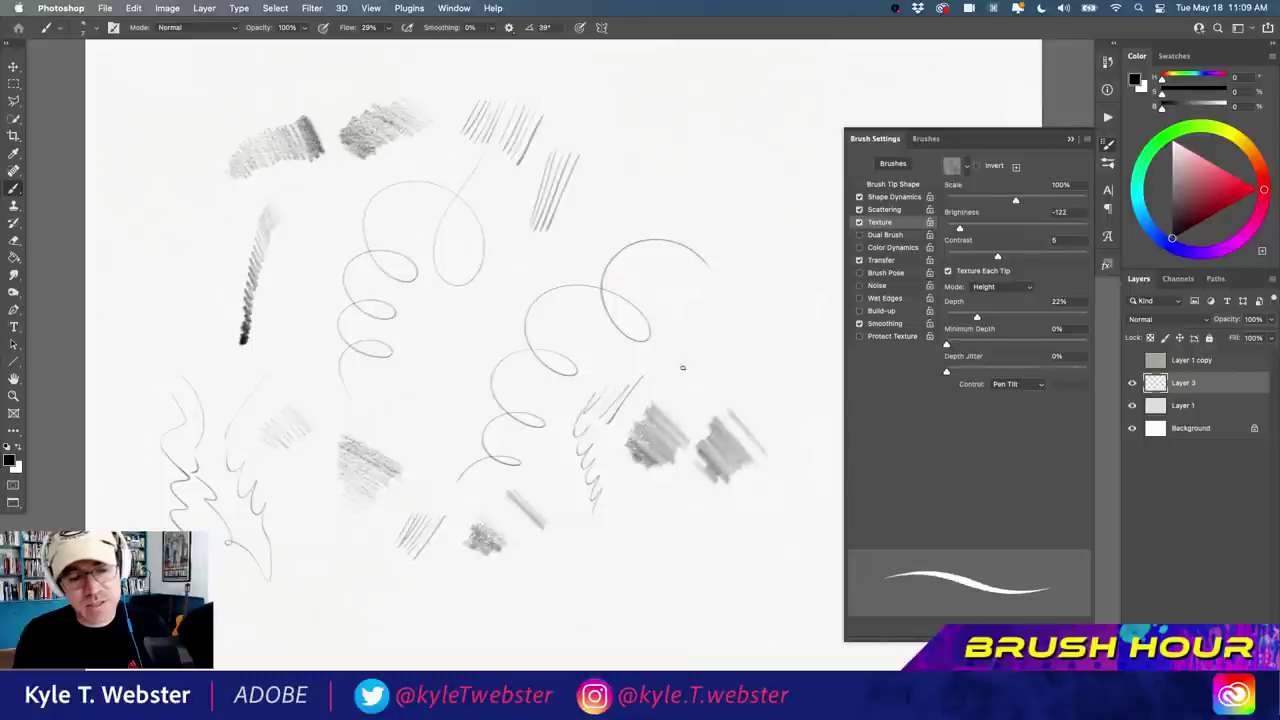
mouse_move(672, 374)
left_mouse_down()
mouse_move(668, 352)
mouse_move(650, 376)
mouse_move(674, 356)
mouse_move(659, 345)
mouse_move(674, 366)
mouse_move(666, 378)
left_mouse_up()
left_click_drag(686, 322, 682, 338)
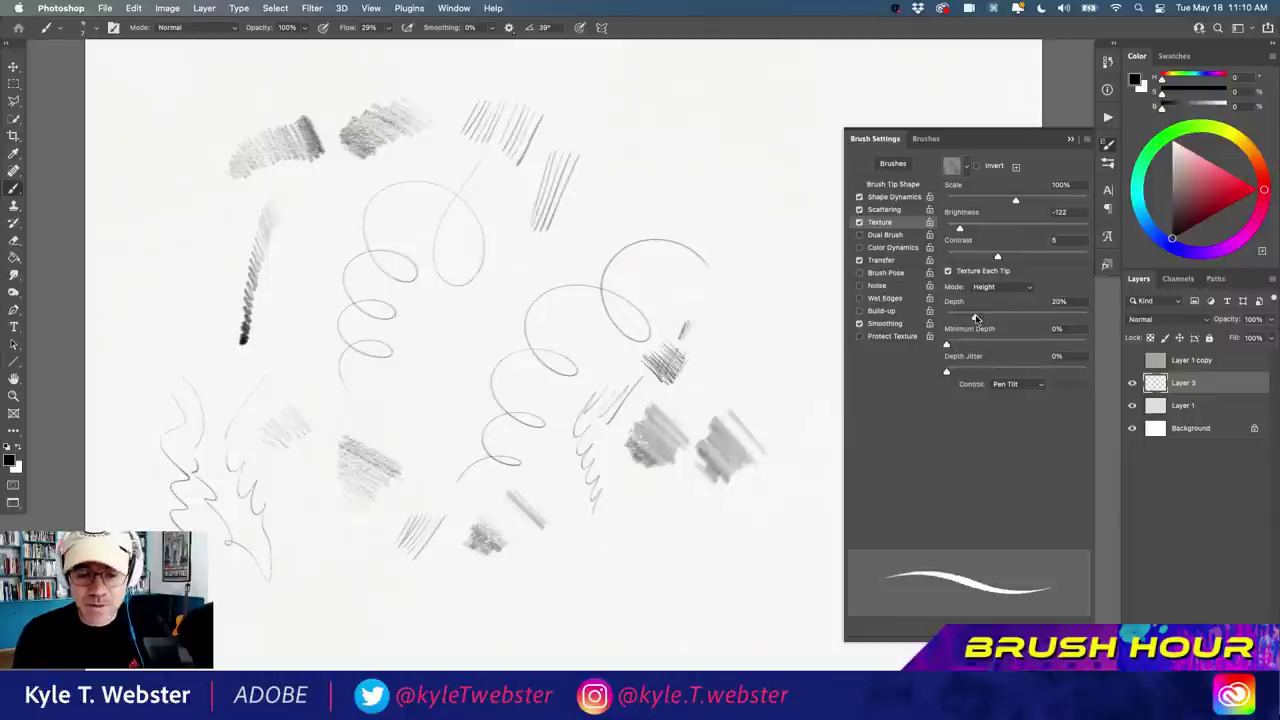
Lower the texture depth to 3%, test faint scribbles, then delete everything on Layer 3.
left_click_drag(977, 318, 950, 318)
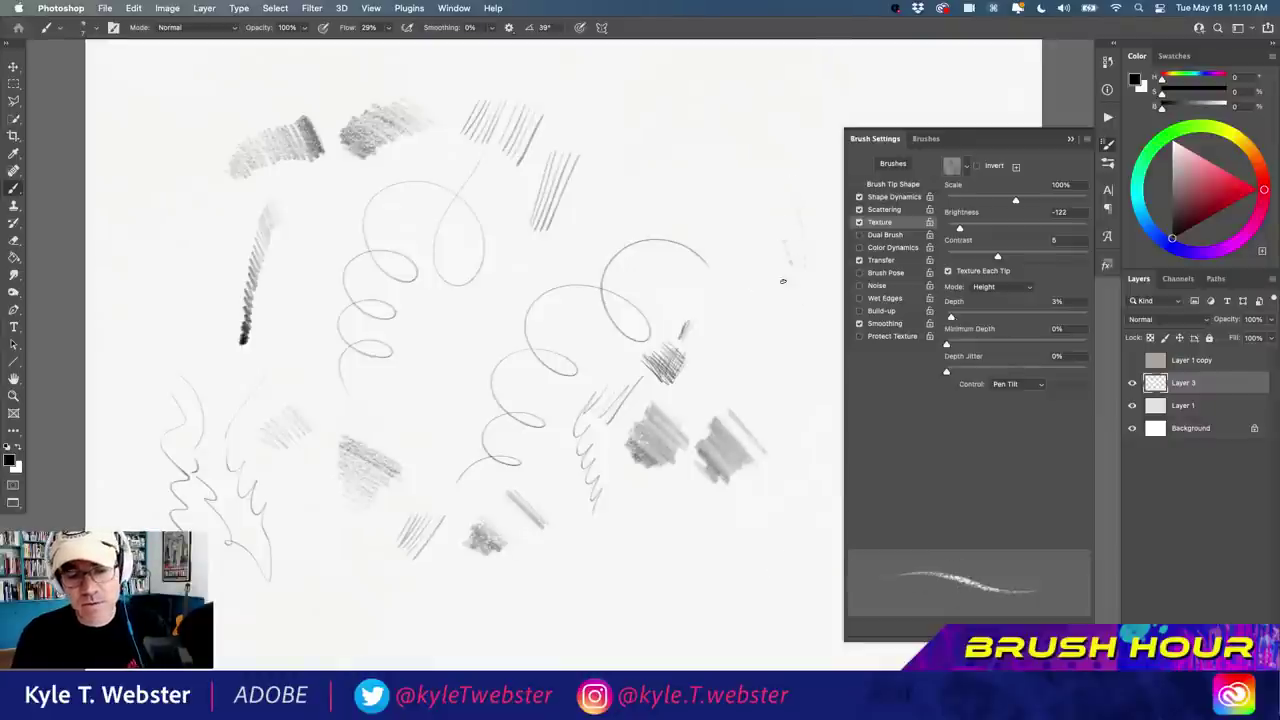
mouse_move(783, 281)
left_mouse_down()
mouse_move(763, 317)
mouse_move(734, 227)
mouse_move(746, 177)
mouse_move(689, 188)
mouse_move(640, 216)
left_mouse_up()
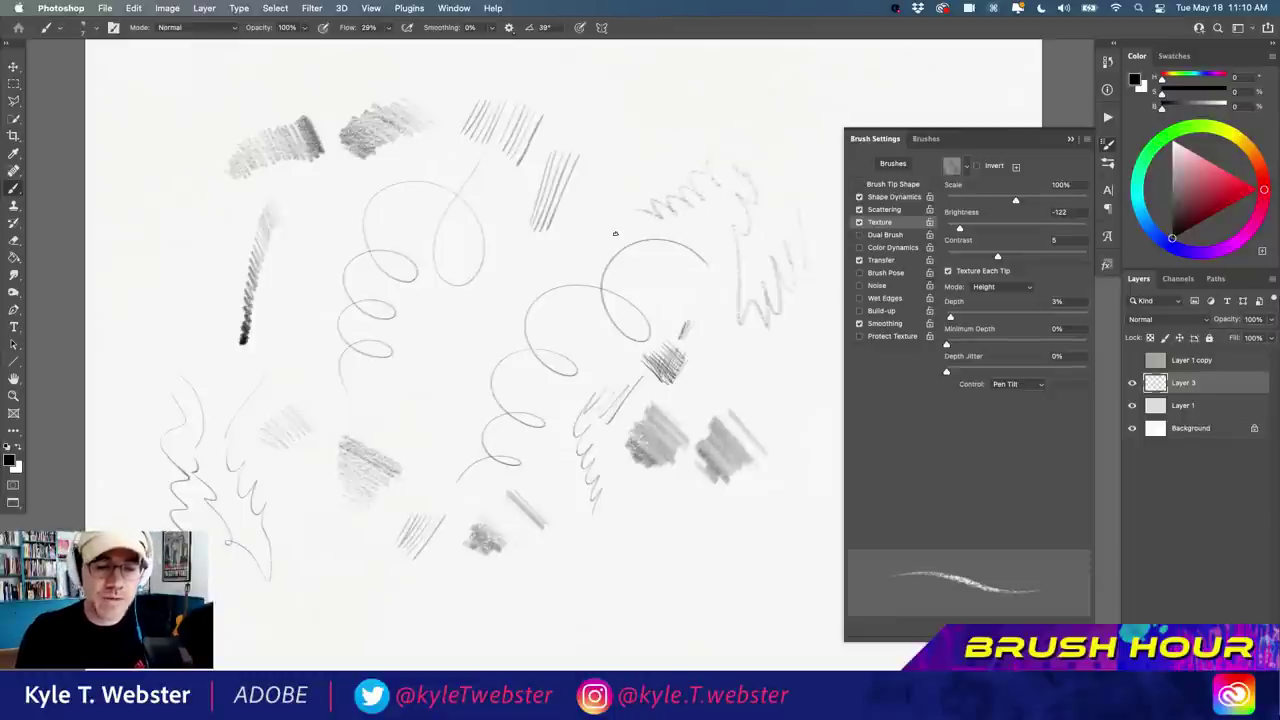
key("super+a")
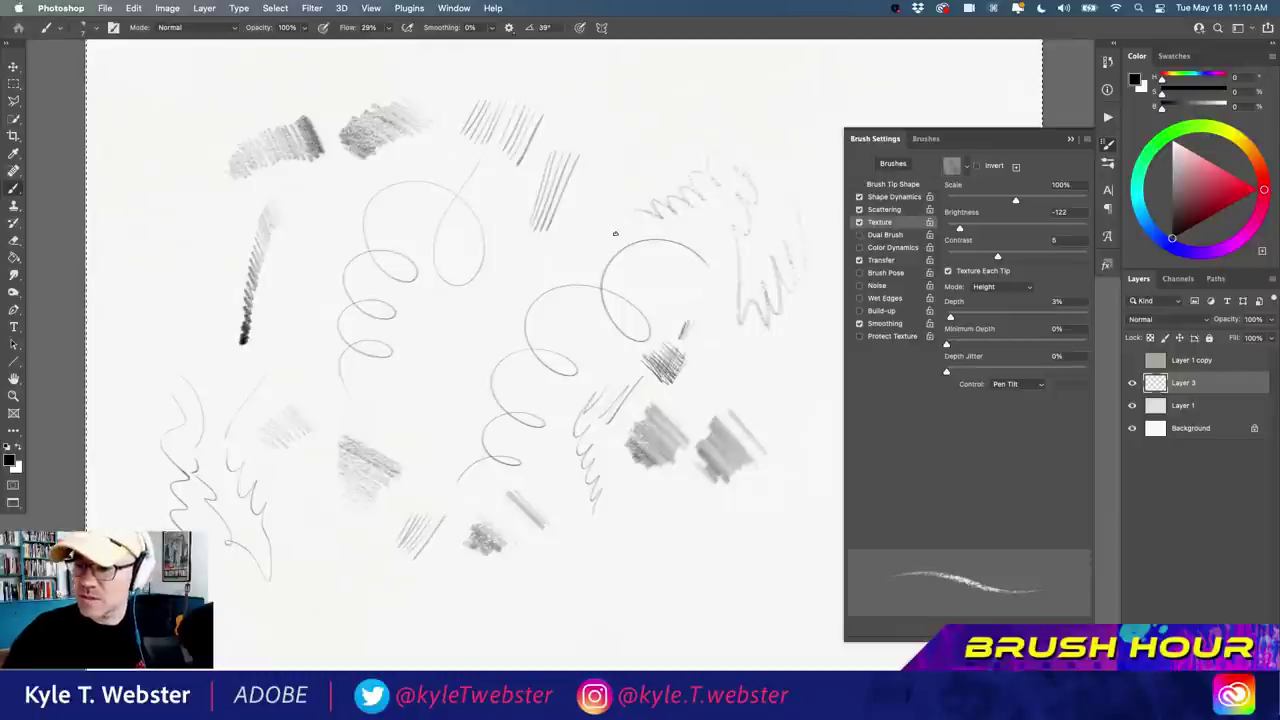
key("Delete")
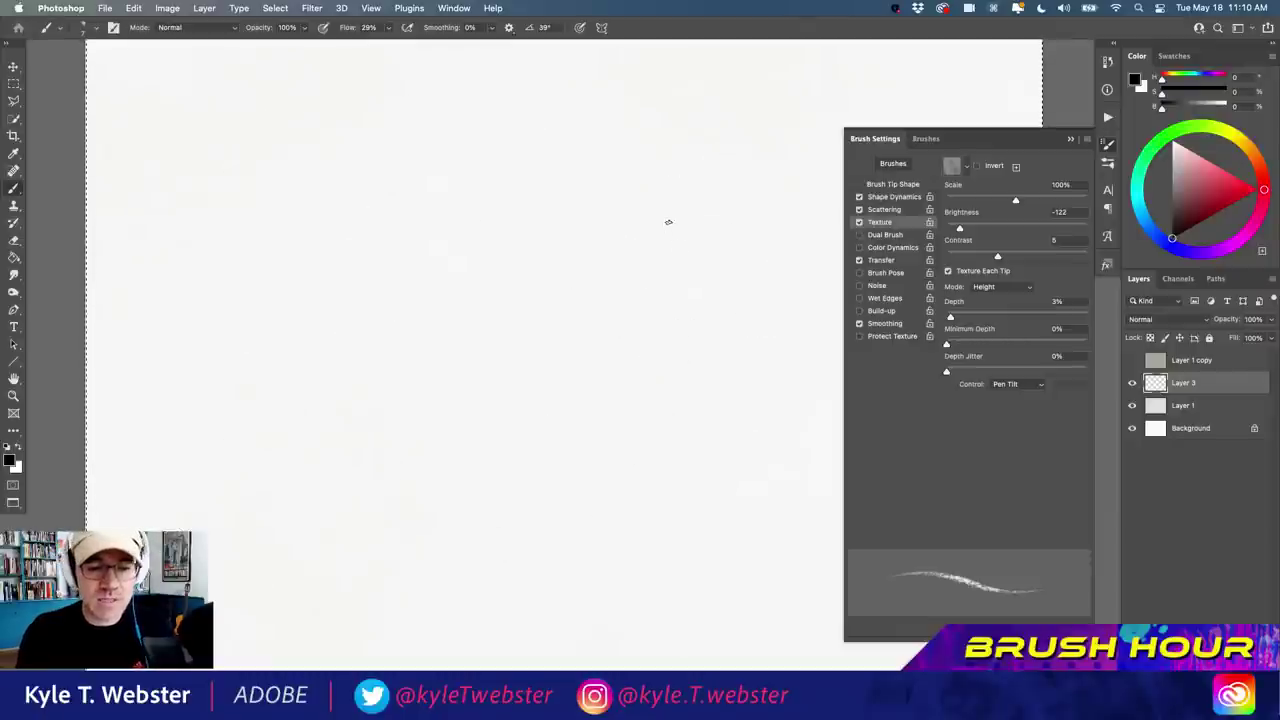
Confirm Animator Pencil 2016 is selected and view its Shape Dynamics: 5% size jitter, Pen Tilt.
left_click(886, 158)
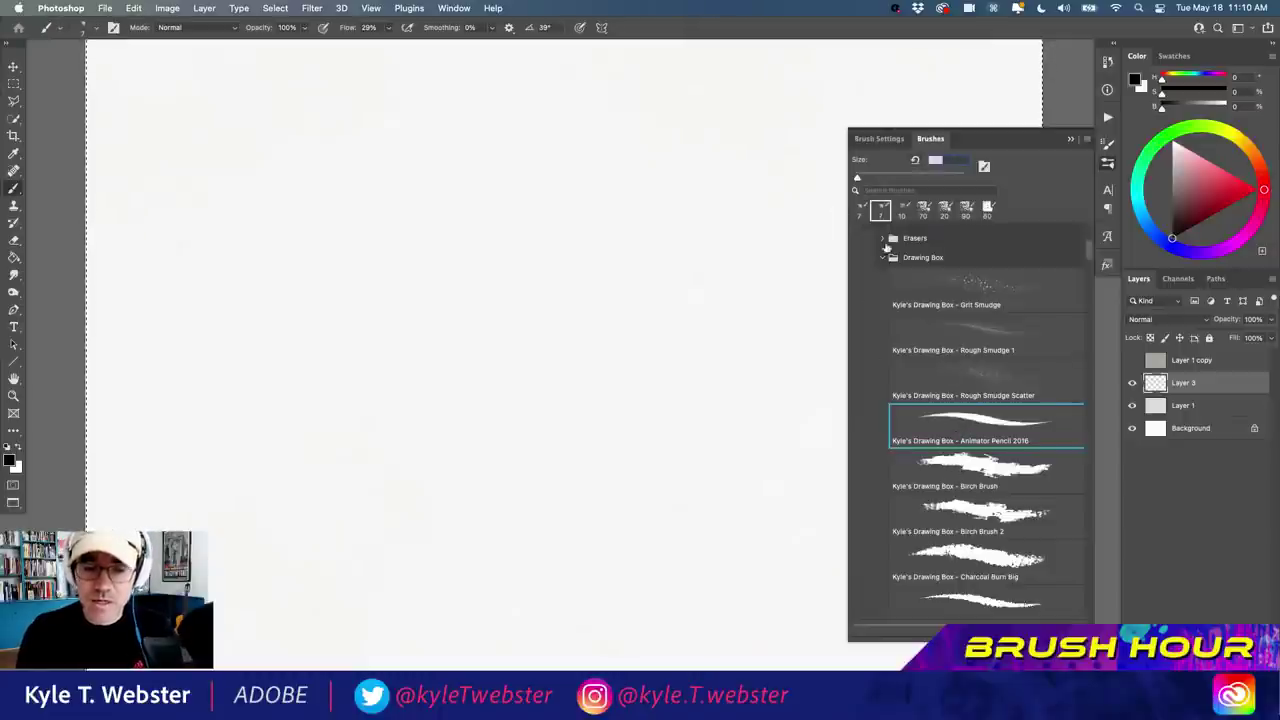
left_click(879, 139)
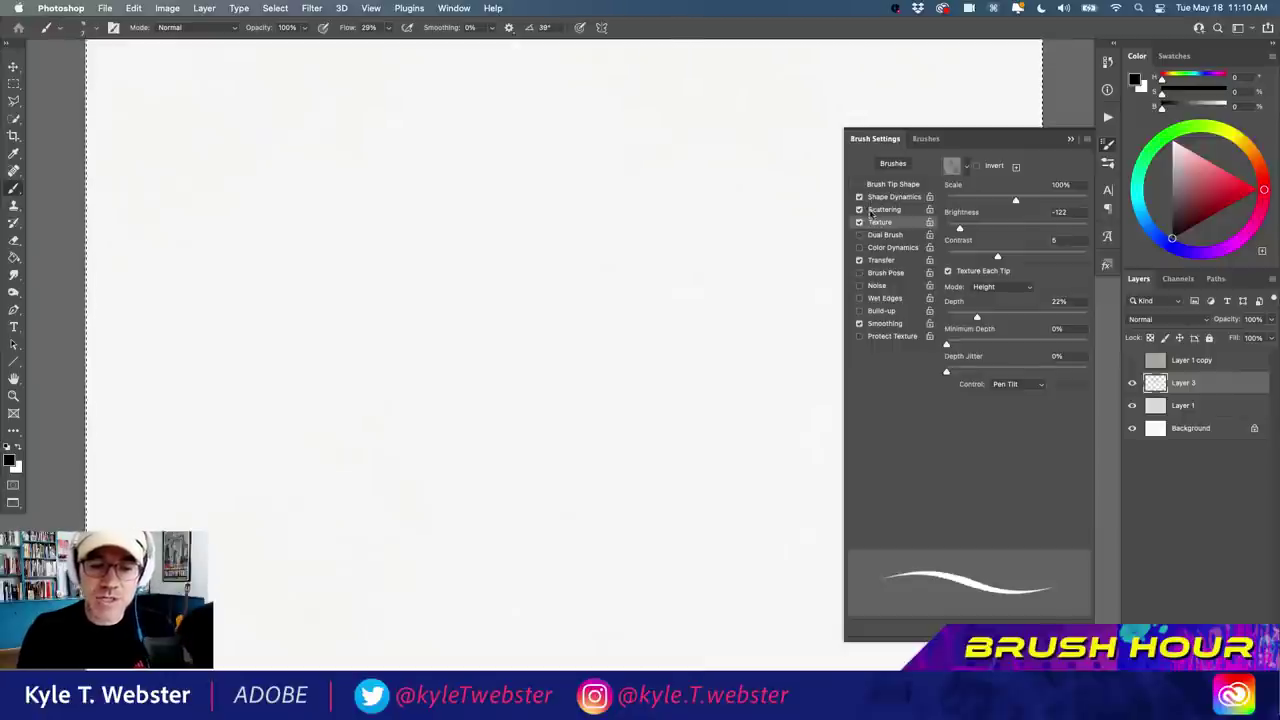
left_click(876, 198)
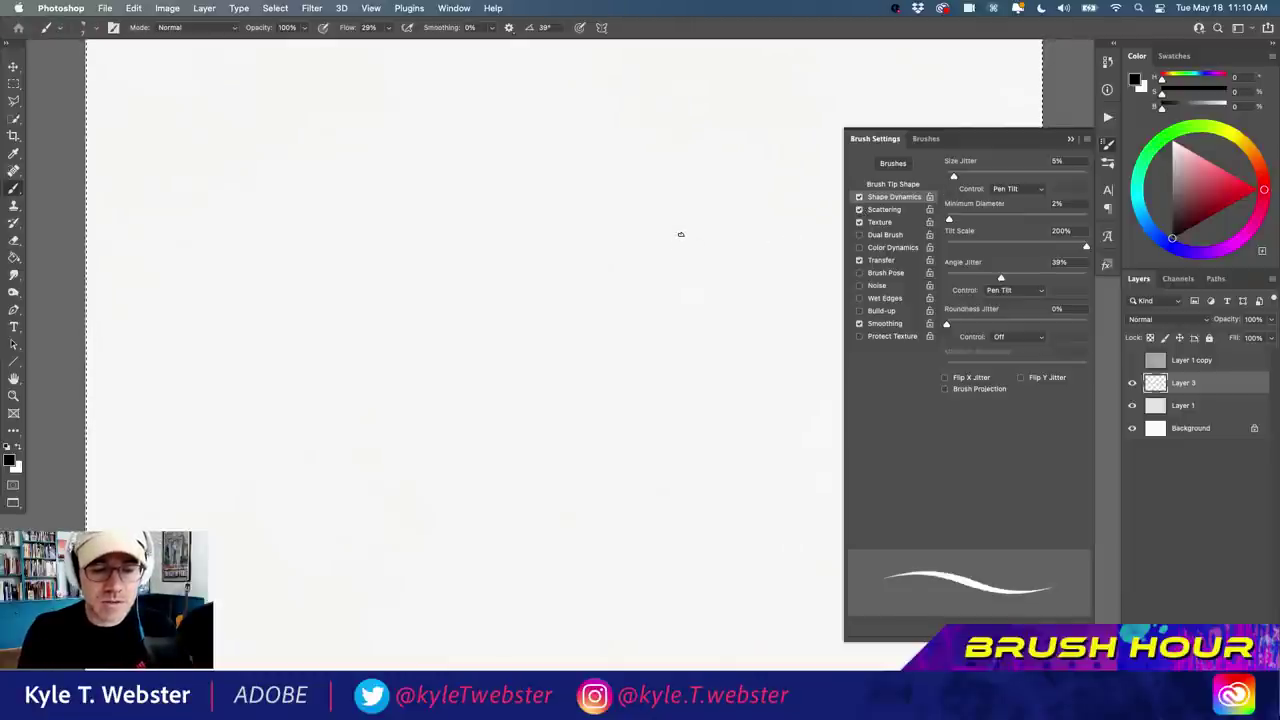
Draw two parallel diagonal test lines, then view Scattering settings (30% scatter, count 3).
left_click_drag(680, 234, 587, 322)
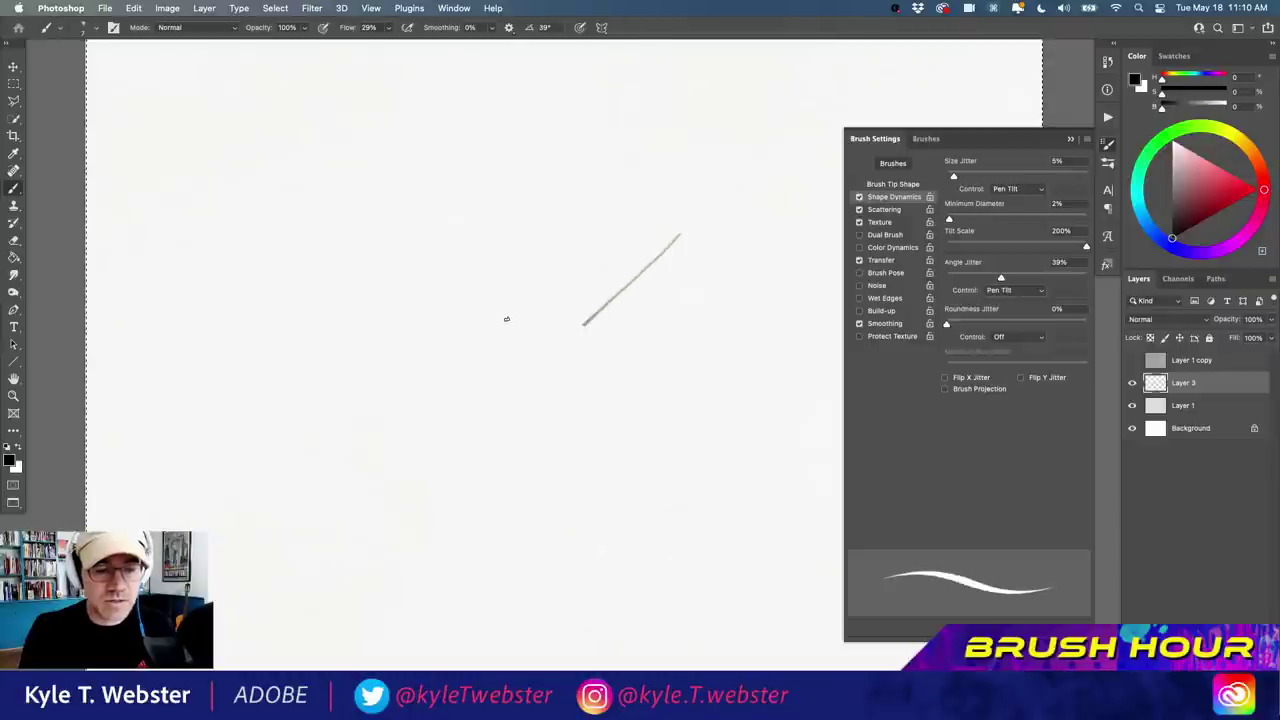
left_click_drag(643, 271, 580, 314)
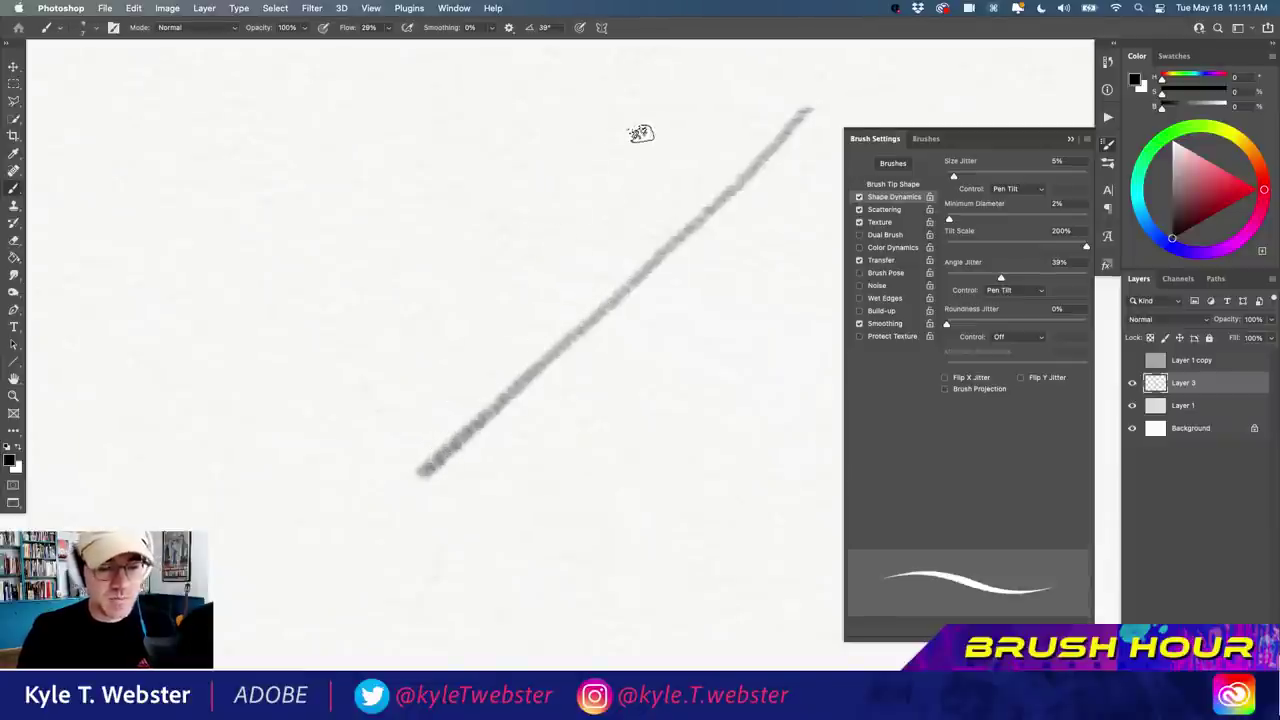
left_click_drag(651, 126, 322, 402)
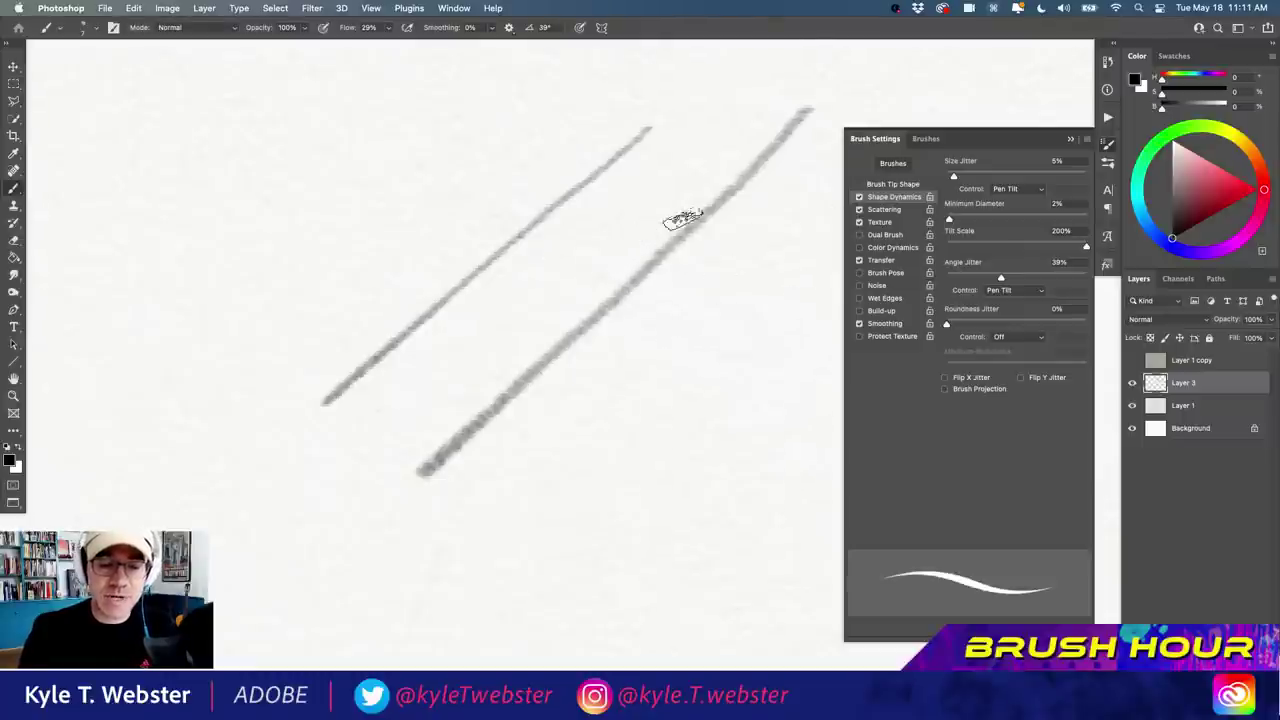
left_click(540, 356, "alt")
left_click(480, 381, "alt")
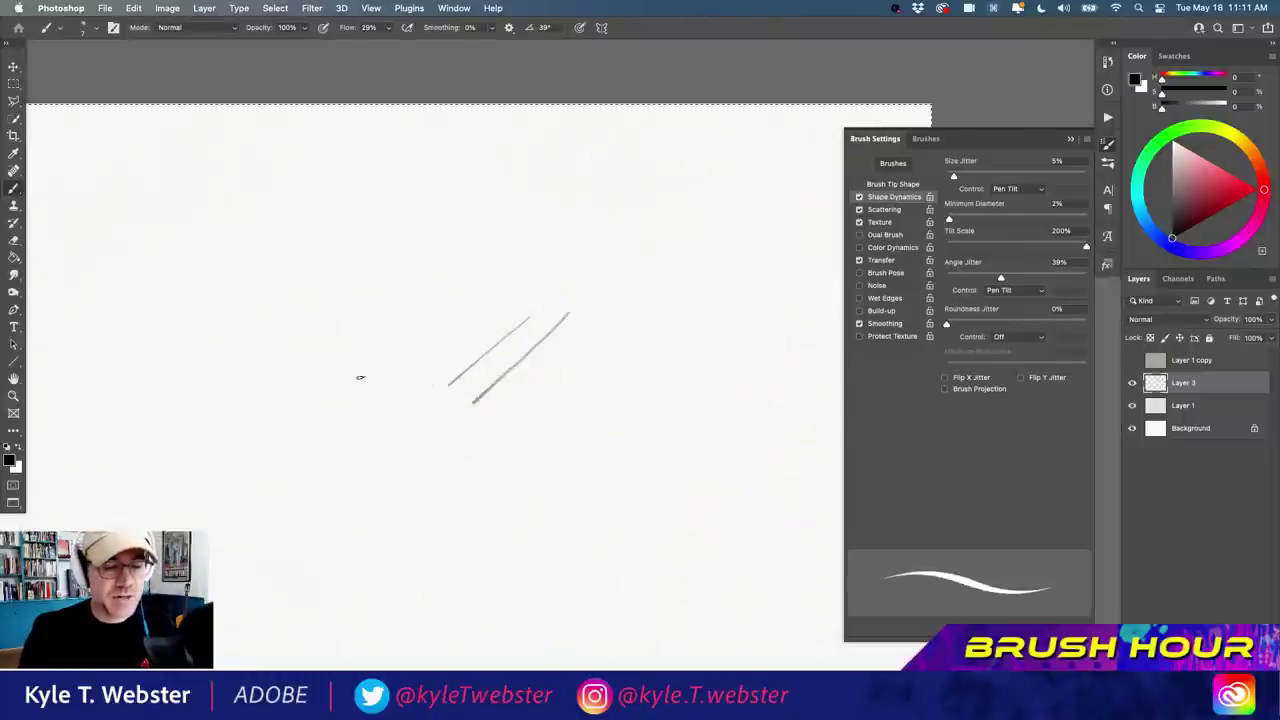
left_click_drag(259, 407, 383, 326)
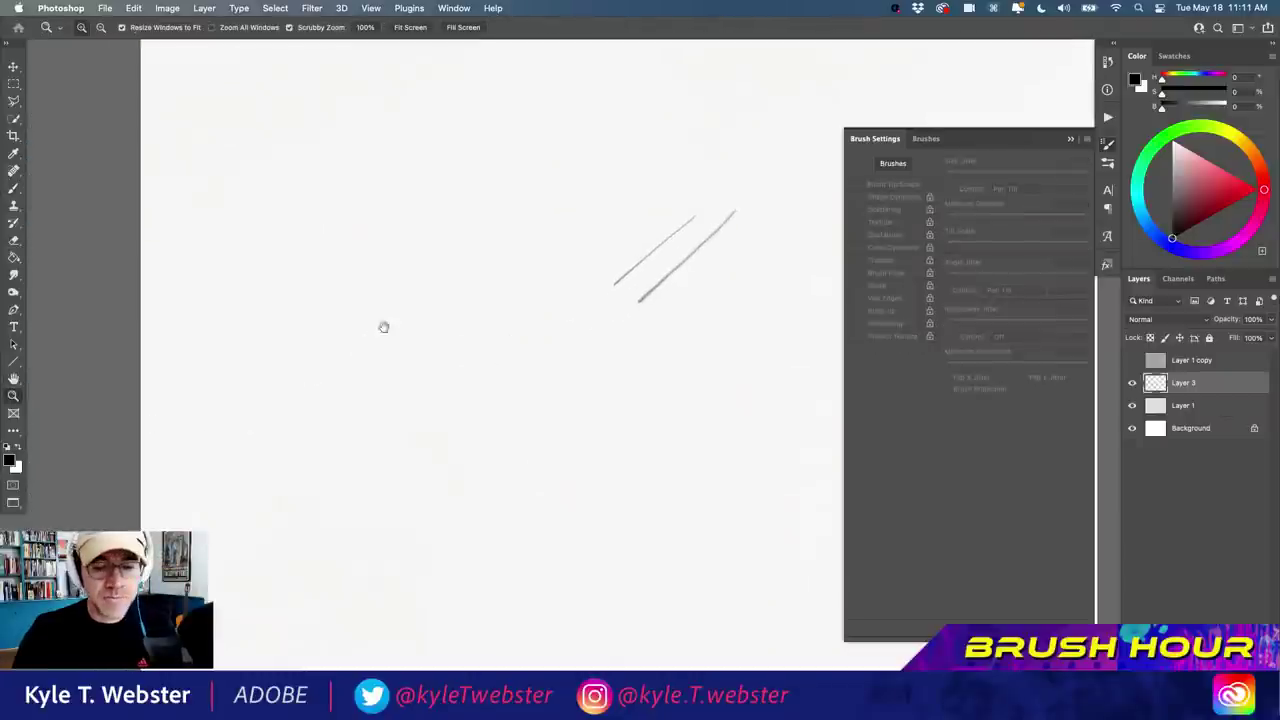
left_click(882, 210)
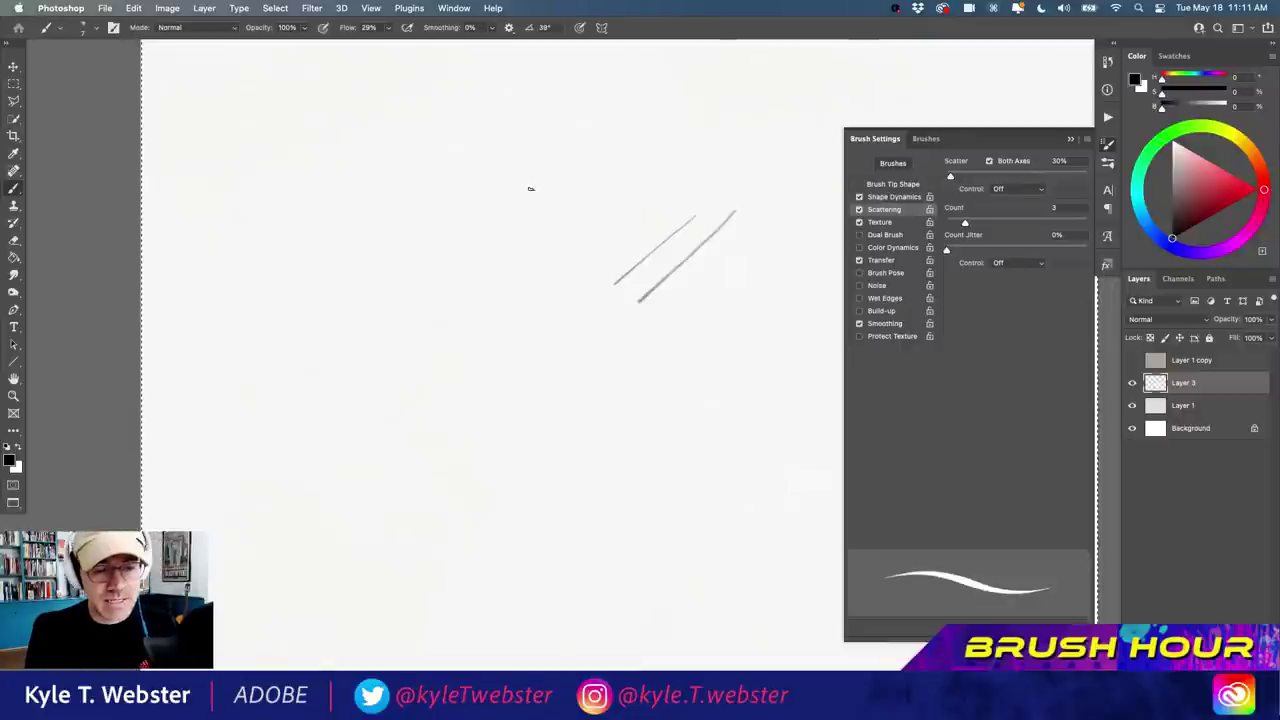
Draw two more pencil lines, then raise the brush tip spacing from 1% to 14%.
left_click_drag(516, 205, 447, 300)
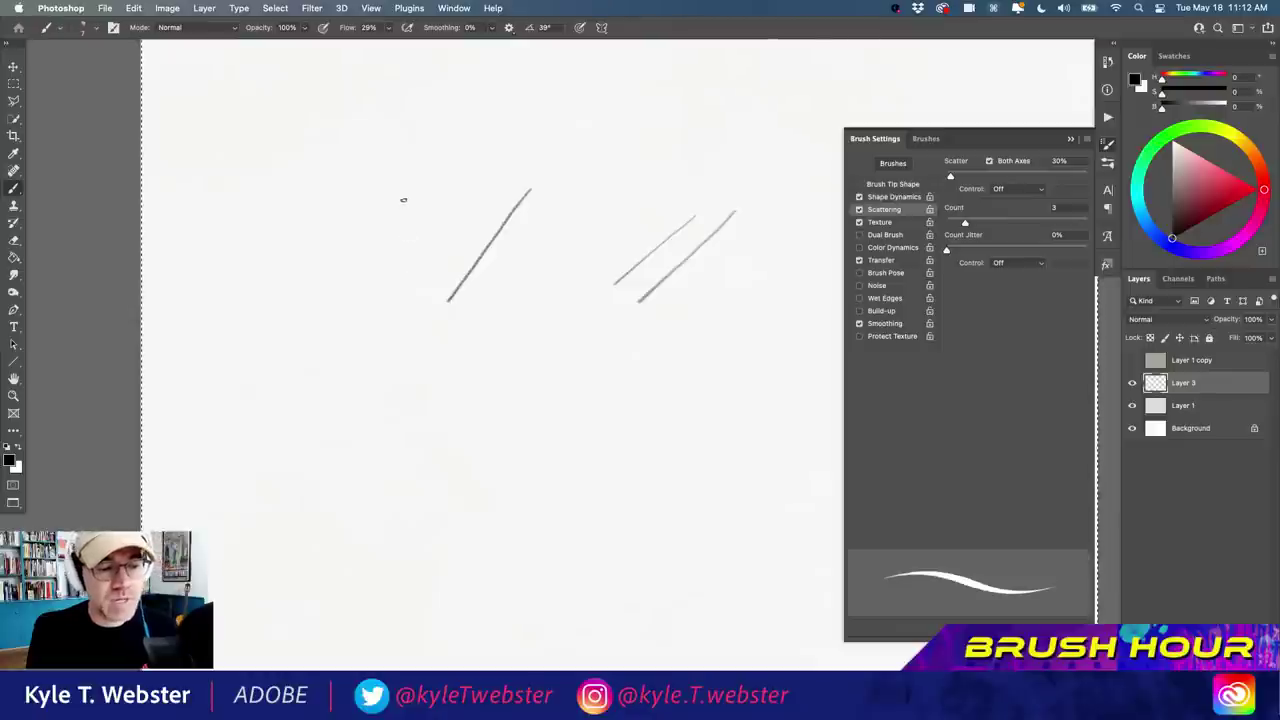
mouse_move(398, 222)
left_mouse_down()
mouse_move(387, 395)
mouse_move(366, 241)
left_mouse_up()
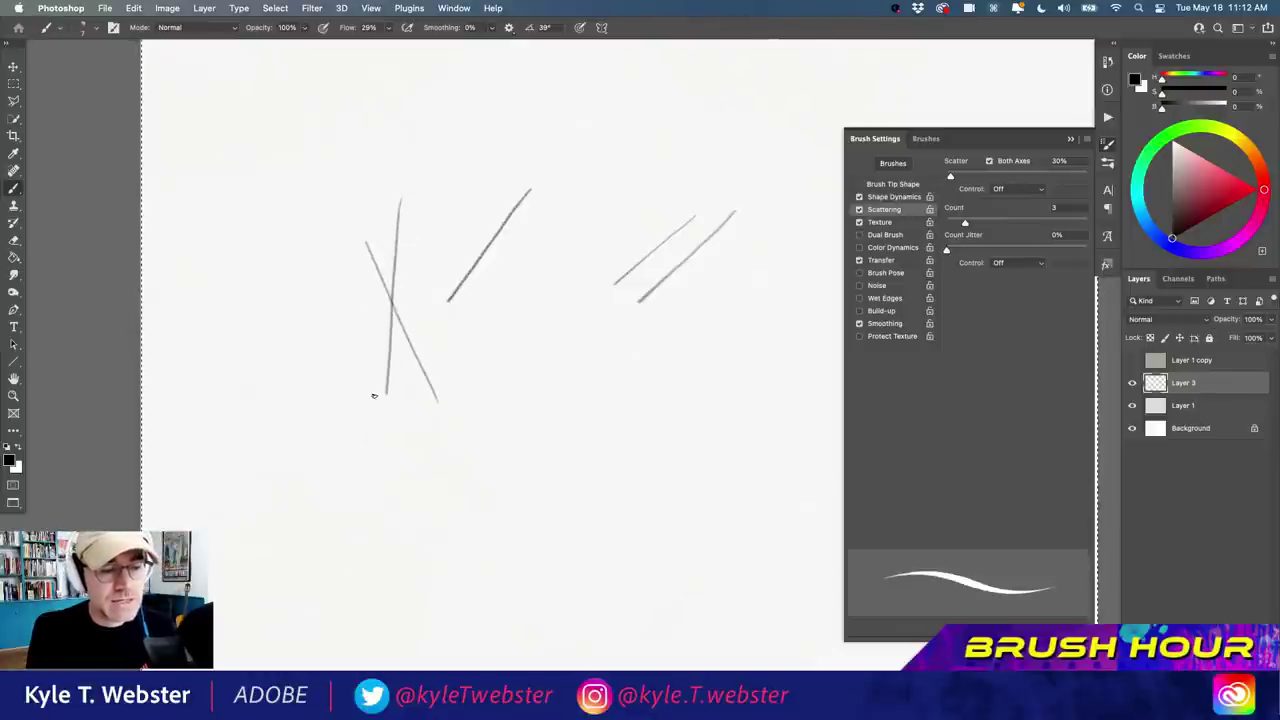
left_click(872, 185)
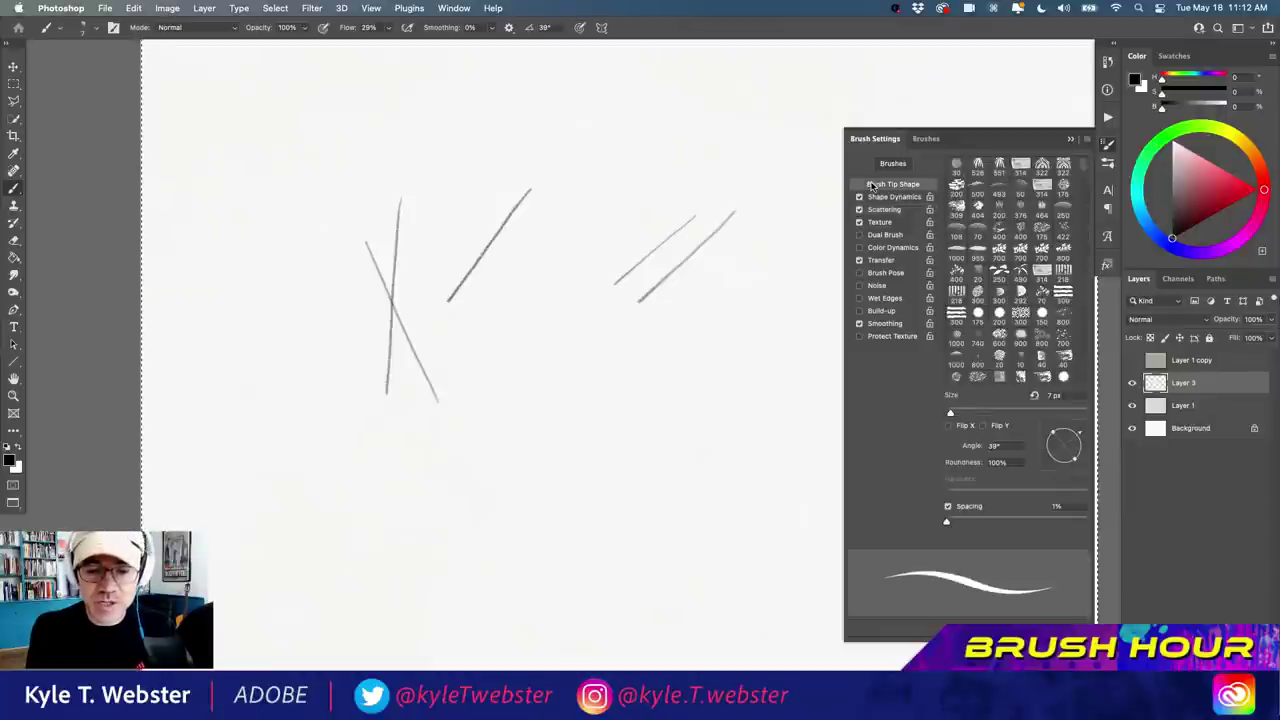
mouse_move(946, 521)
left_mouse_down()
mouse_move(966, 523)
mouse_move(955, 526)
left_mouse_up()
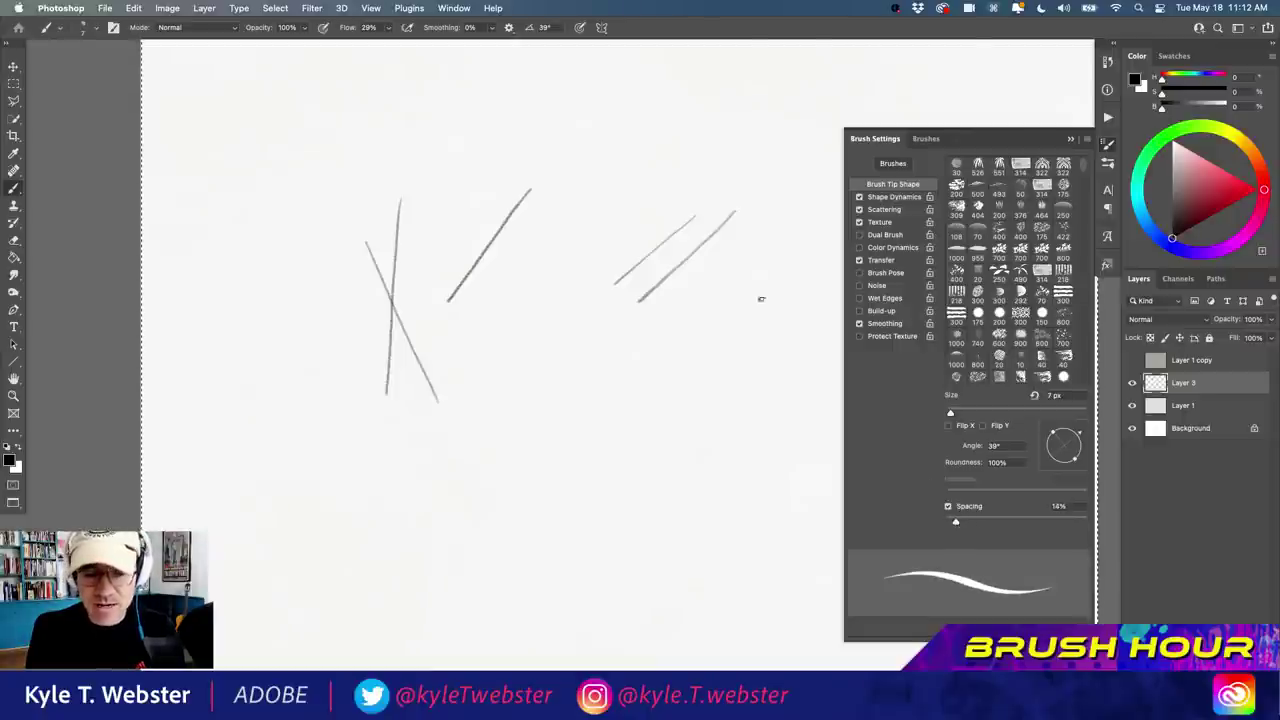
Raise the pencil spacing and draw diagonal test lines plus a looping curve.
left_click_drag(734, 316, 535, 446)
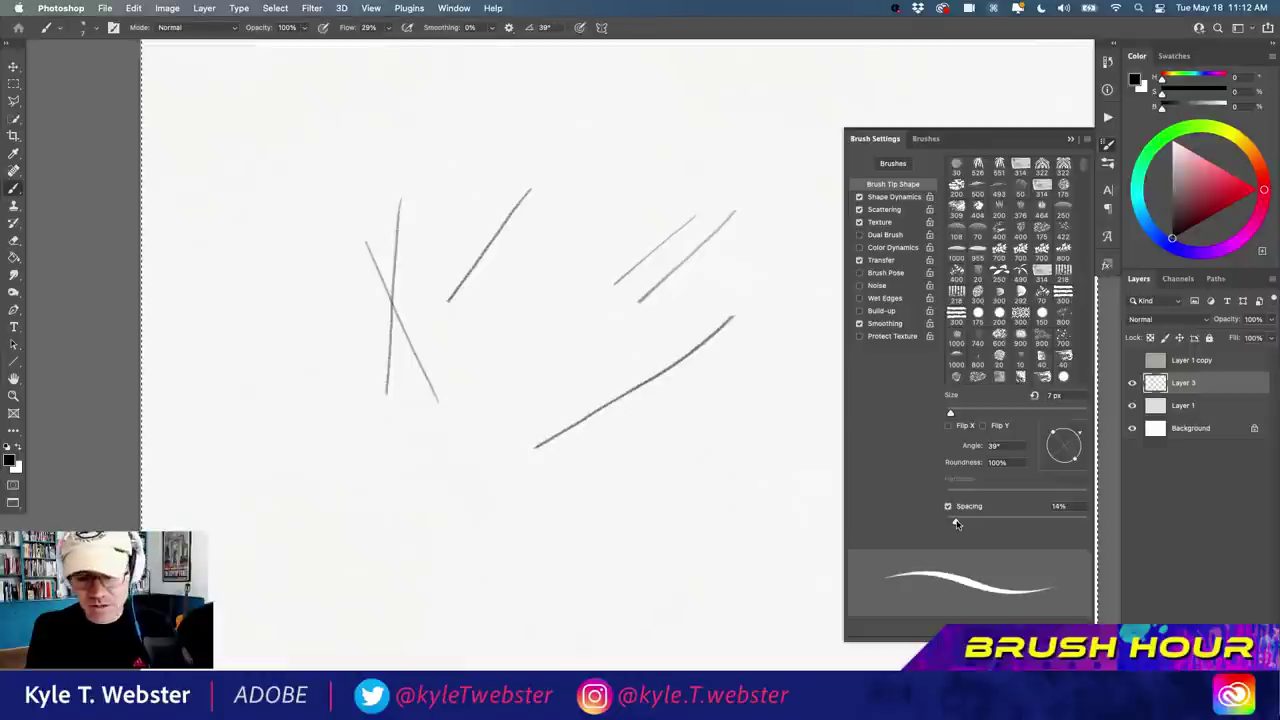
left_click_drag(957, 524, 964, 524)
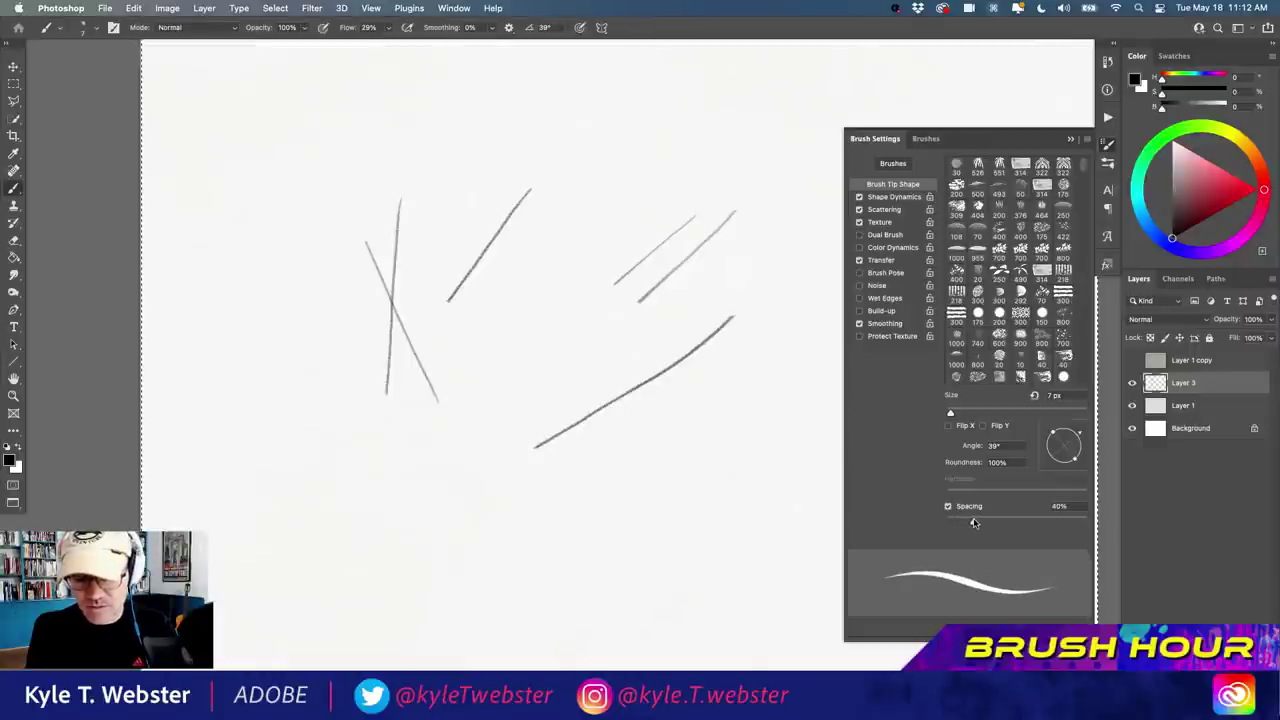
left_click_drag(757, 376, 577, 457)
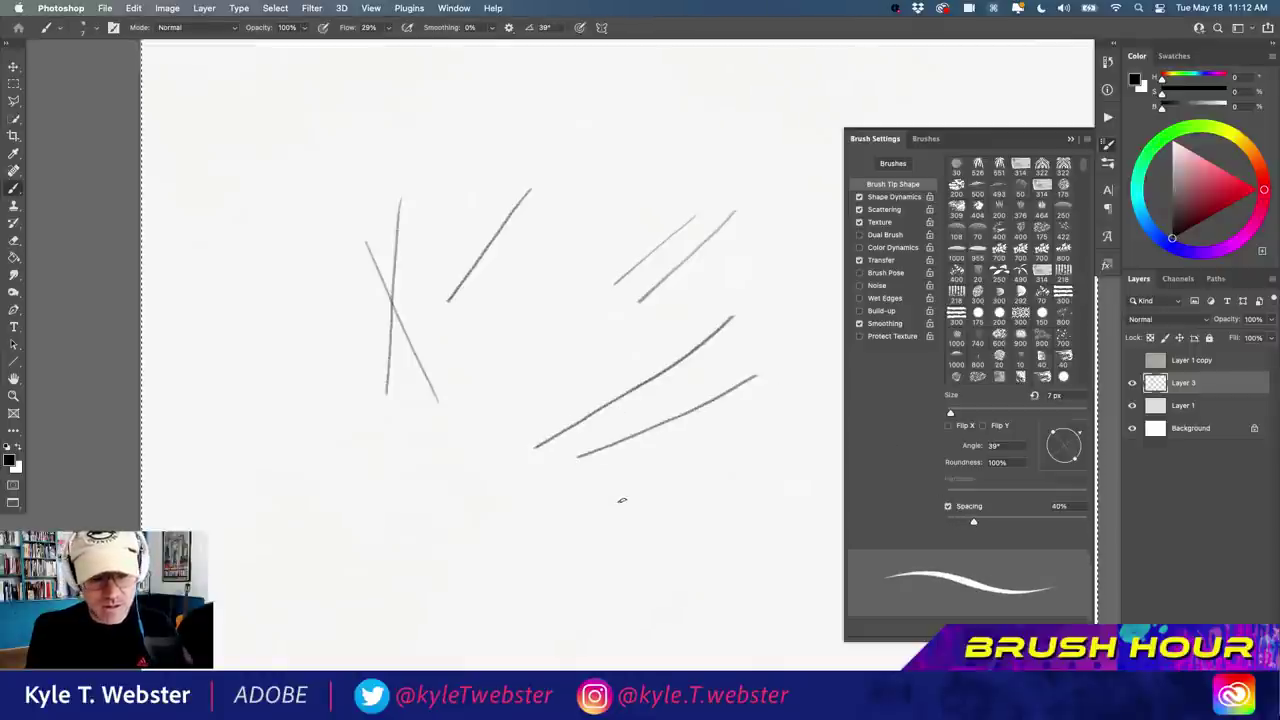
left_click_drag(622, 507, 410, 418)
mouse_move(462, 516)
left_mouse_down()
mouse_move(358, 424)
mouse_move(279, 289)
mouse_move(323, 469)
mouse_move(337, 473)
mouse_move(319, 507)
mouse_move(400, 546)
left_mouse_up()
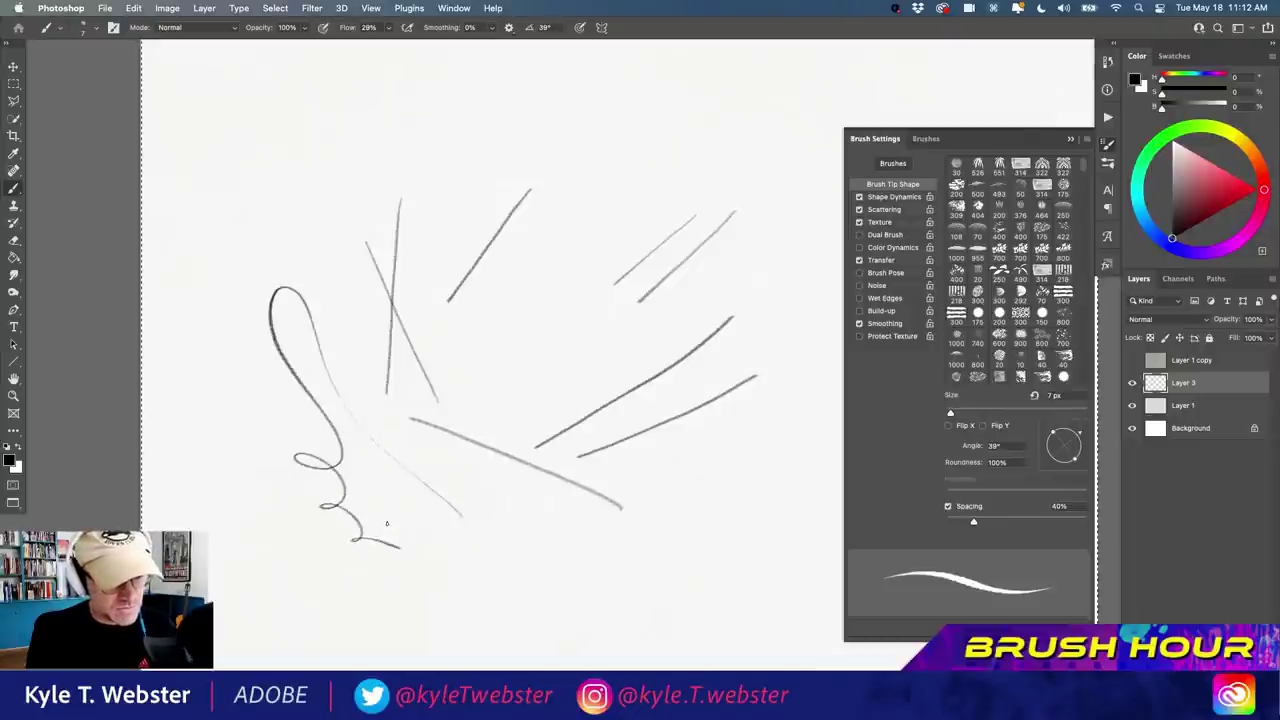
Zoom in on the loop, push spacing up to 98%, and draw long crossing grainy strokes.
left_click(288, 375, "super")
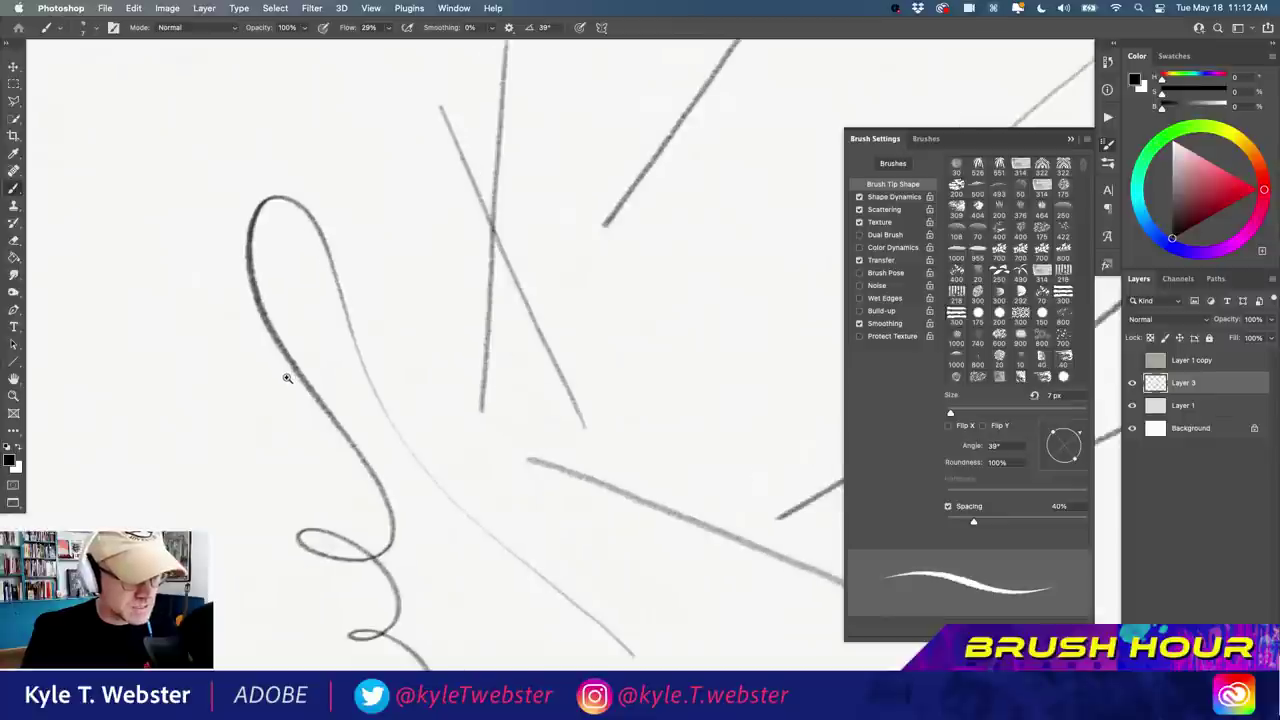
left_click(287, 377, "super")
left_click(320, 389, "super")
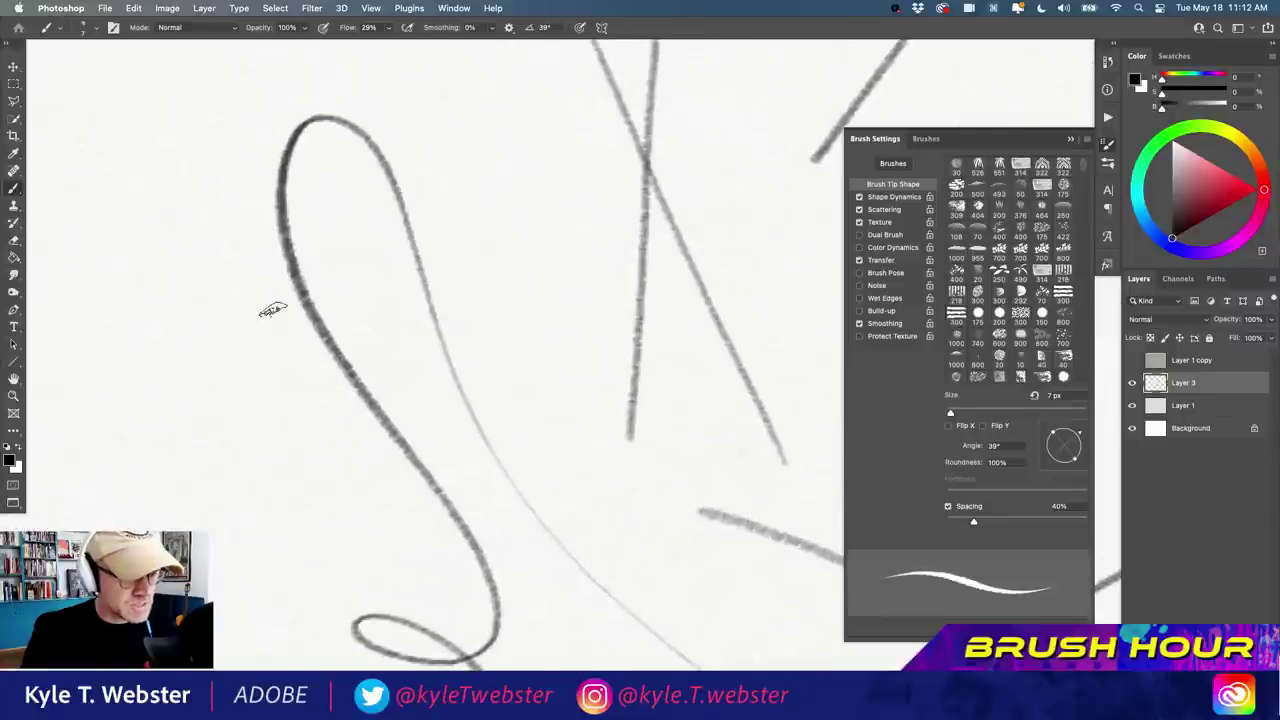
left_click_drag(975, 523, 1015, 523)
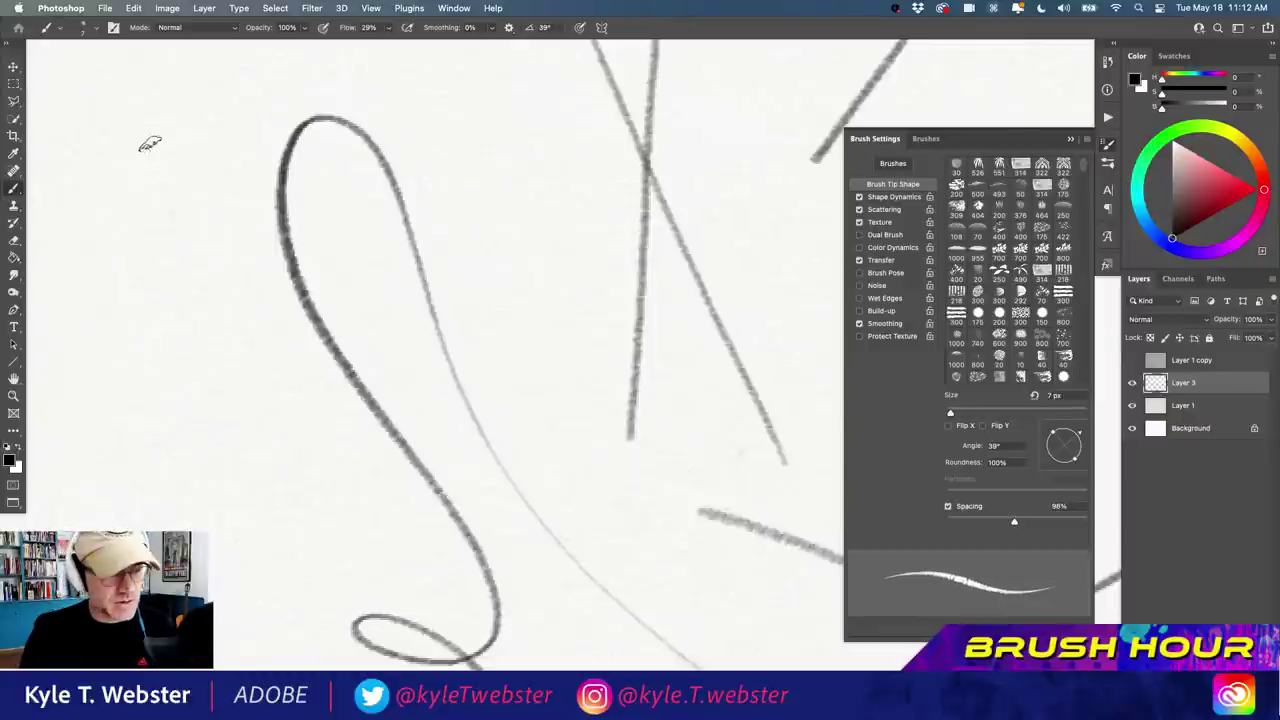
mouse_move(150, 143)
left_mouse_down()
mouse_move(191, 252)
mouse_move(255, 535)
left_mouse_up()
left_click_drag(333, 528, 120, 250)
left_click_drag(179, 284, 112, 520)
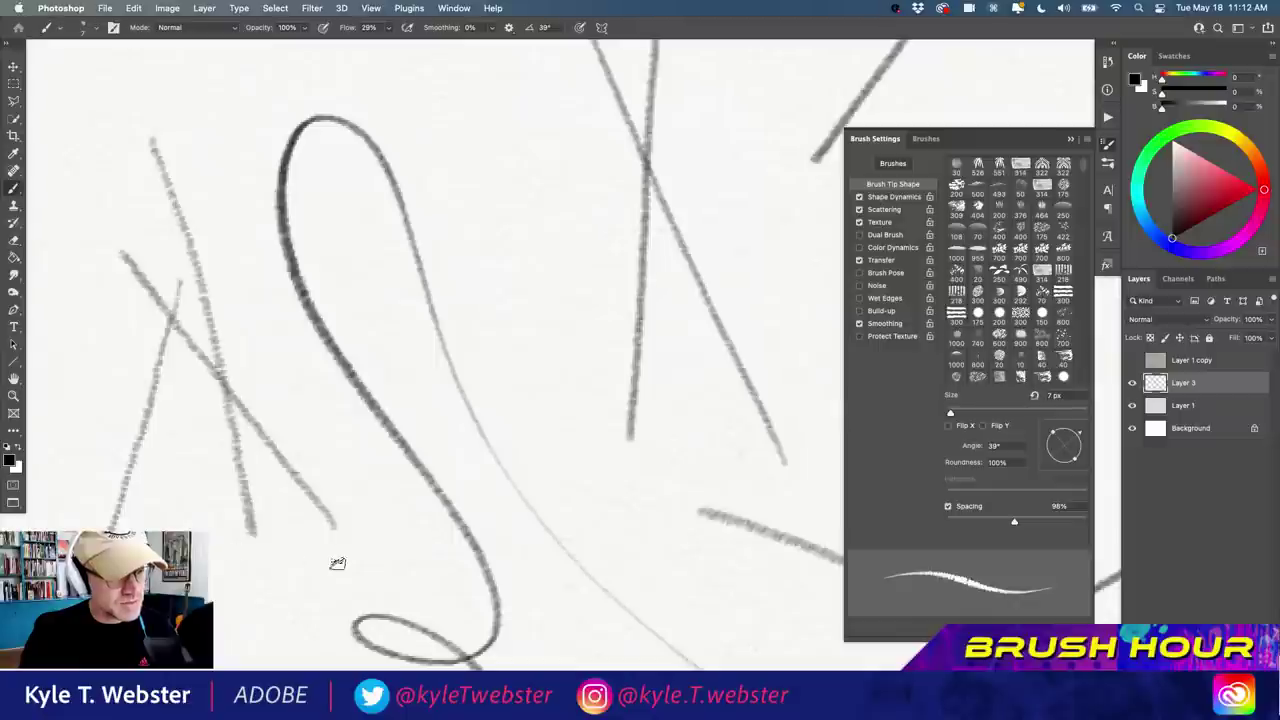
View the canvas at 100% and add grainy cross-hatching at the top left.
double_click(14, 395)
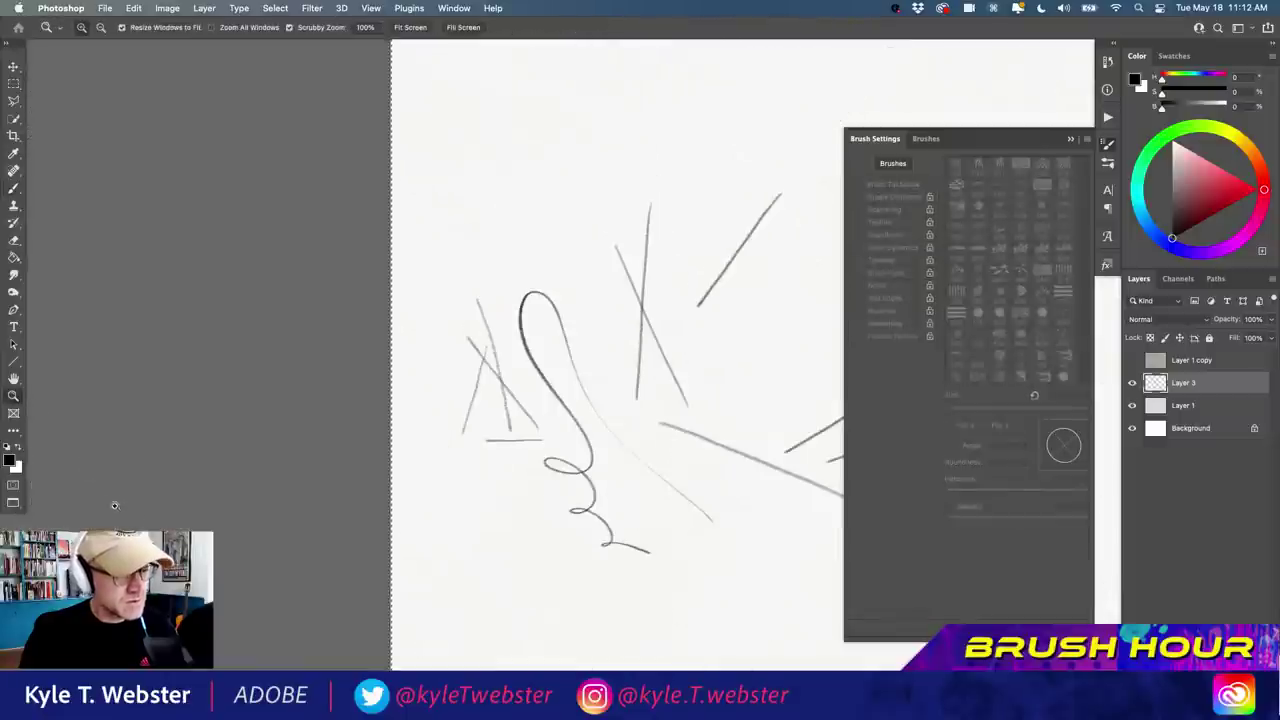
left_click_drag(471, 480, 266, 466)
key("b")
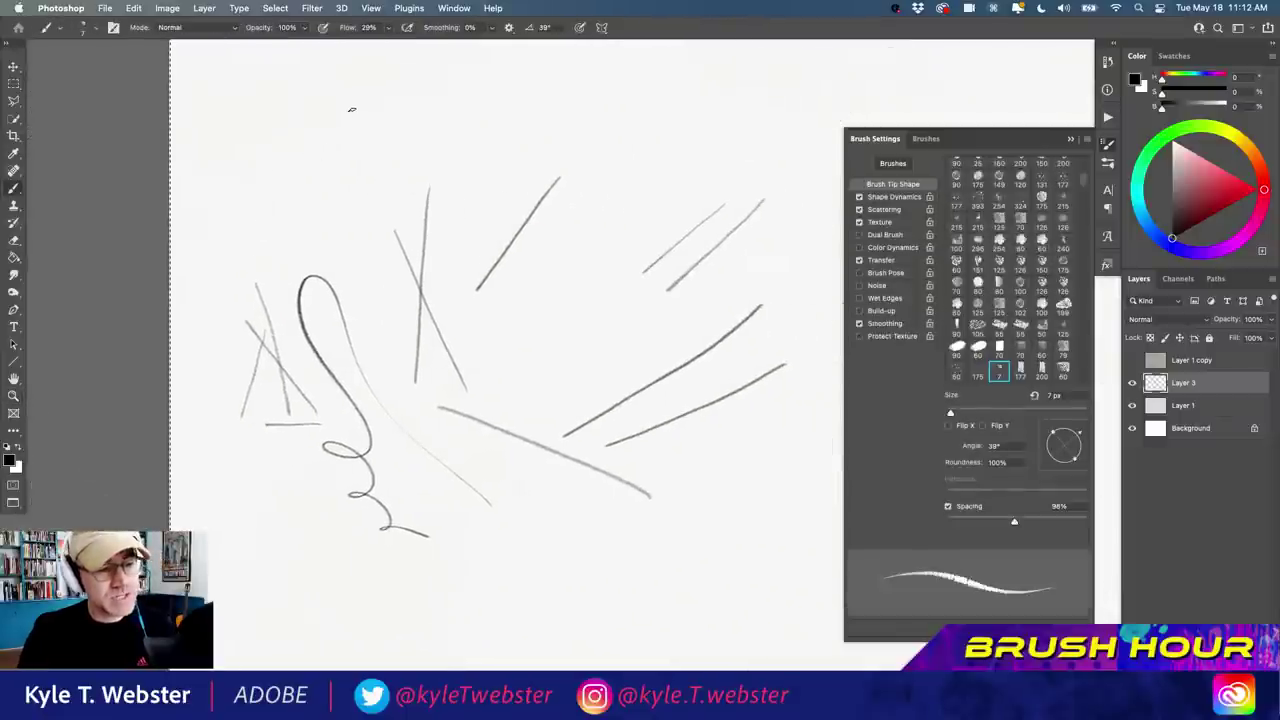
left_click_drag(351, 109, 290, 198)
left_click_drag(360, 148, 305, 222)
mouse_move(370, 248)
left_mouse_down()
mouse_move(276, 126)
mouse_move(261, 160)
mouse_move(267, 217)
left_mouse_up()
left_click_drag(294, 244, 240, 245)
left_click_drag(313, 439, 225, 441)
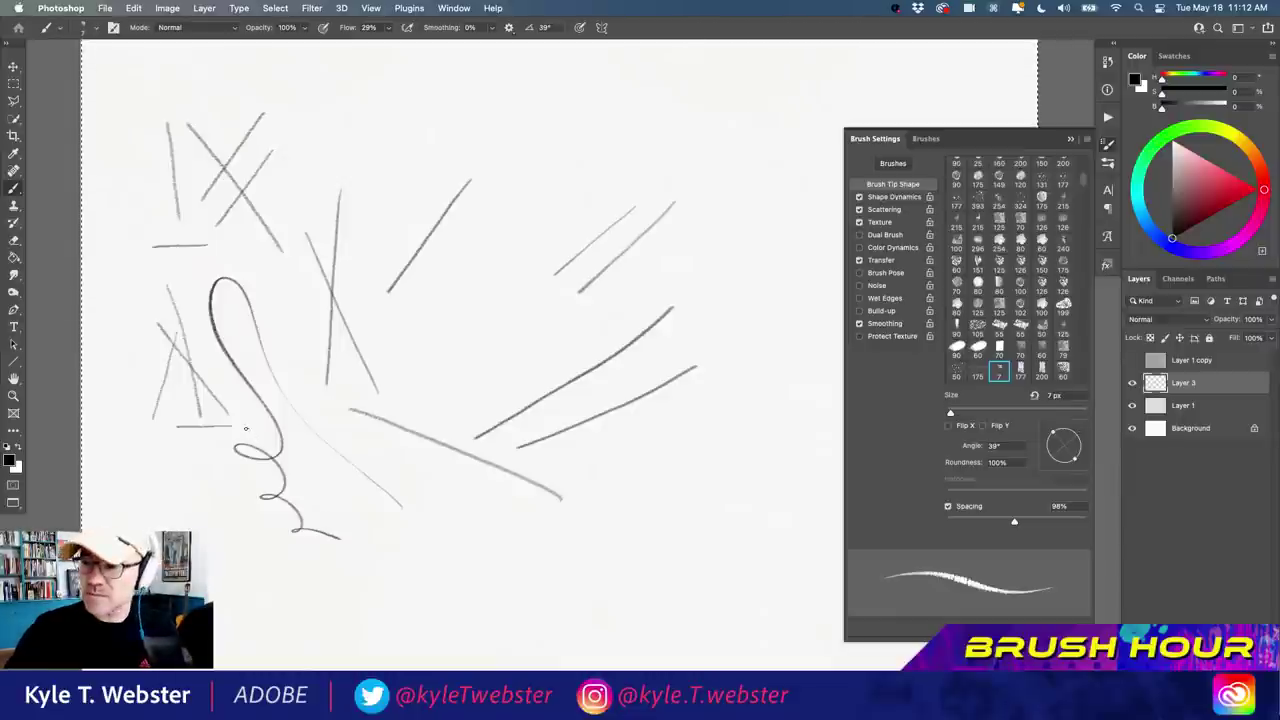
Clear the layer, drop spacing to 12%, draw two crossing lines, and show the Transfer settings.
key("Delete")
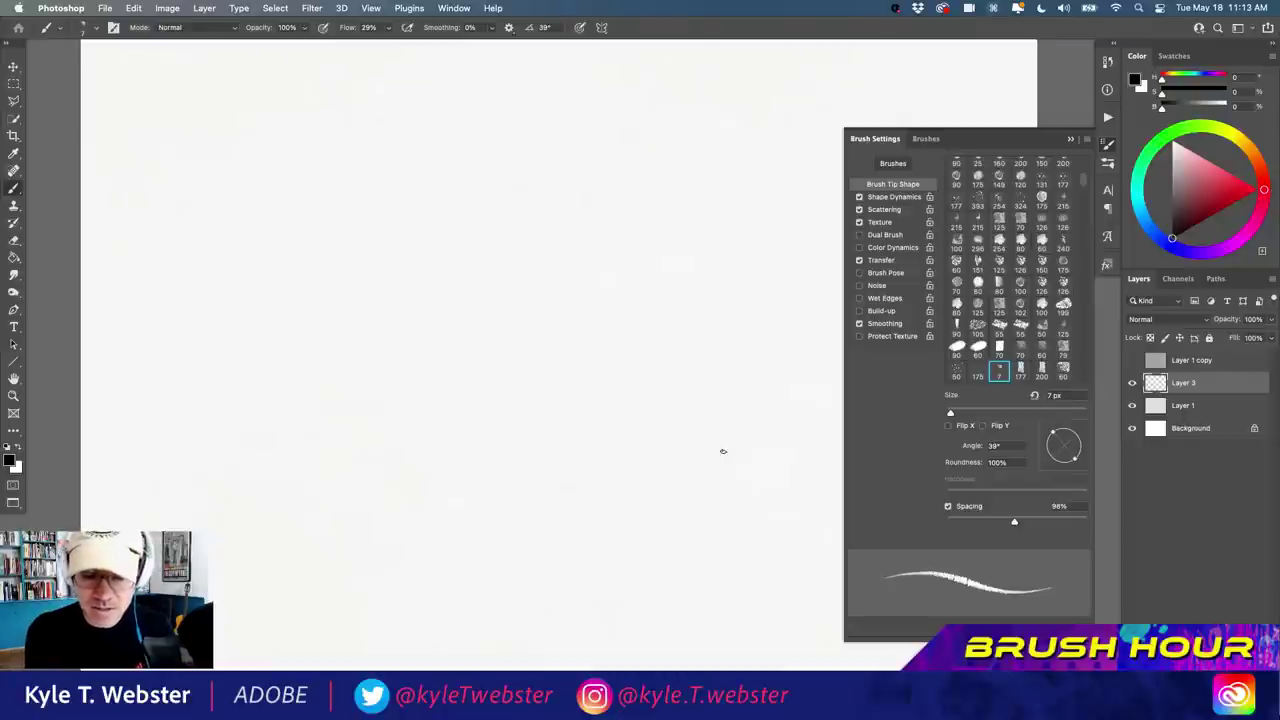
mouse_move(972, 520)
left_mouse_down()
mouse_move(937, 527)
mouse_move(953, 524)
left_mouse_up()
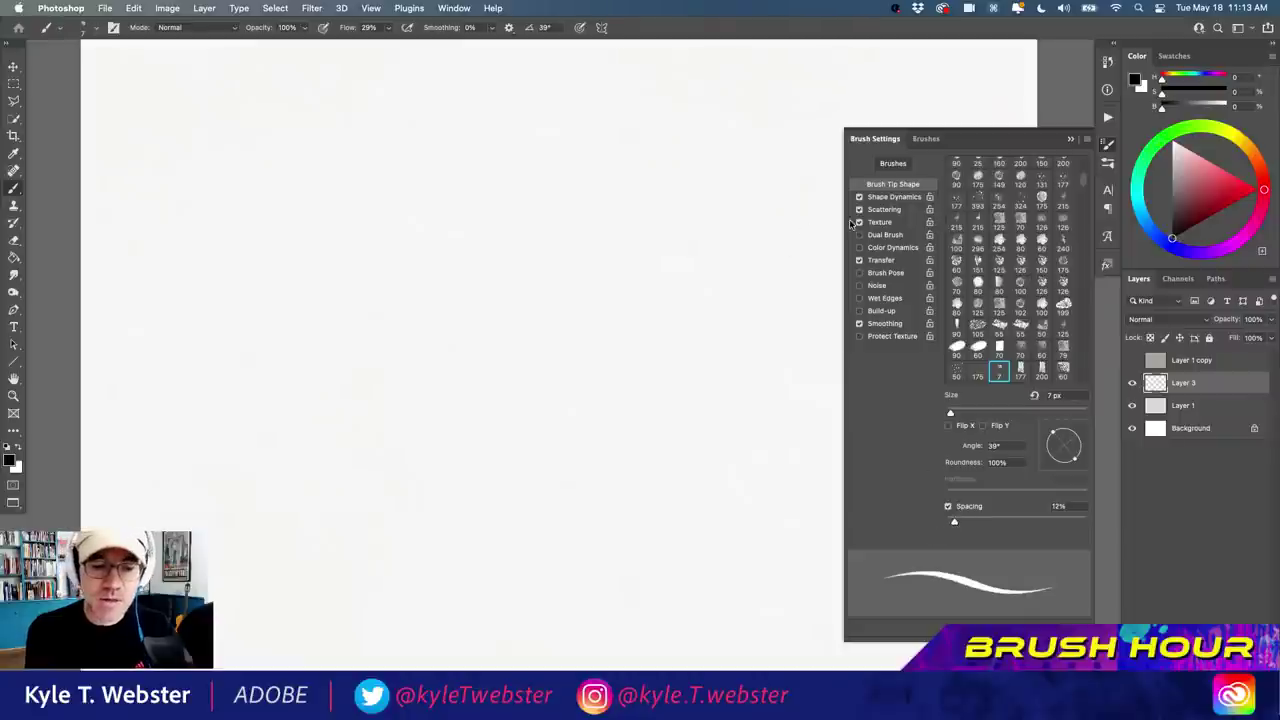
left_click_drag(677, 184, 463, 388)
mouse_move(600, 378)
left_mouse_down()
mouse_move(382, 213)
mouse_move(419, 353)
left_mouse_up()
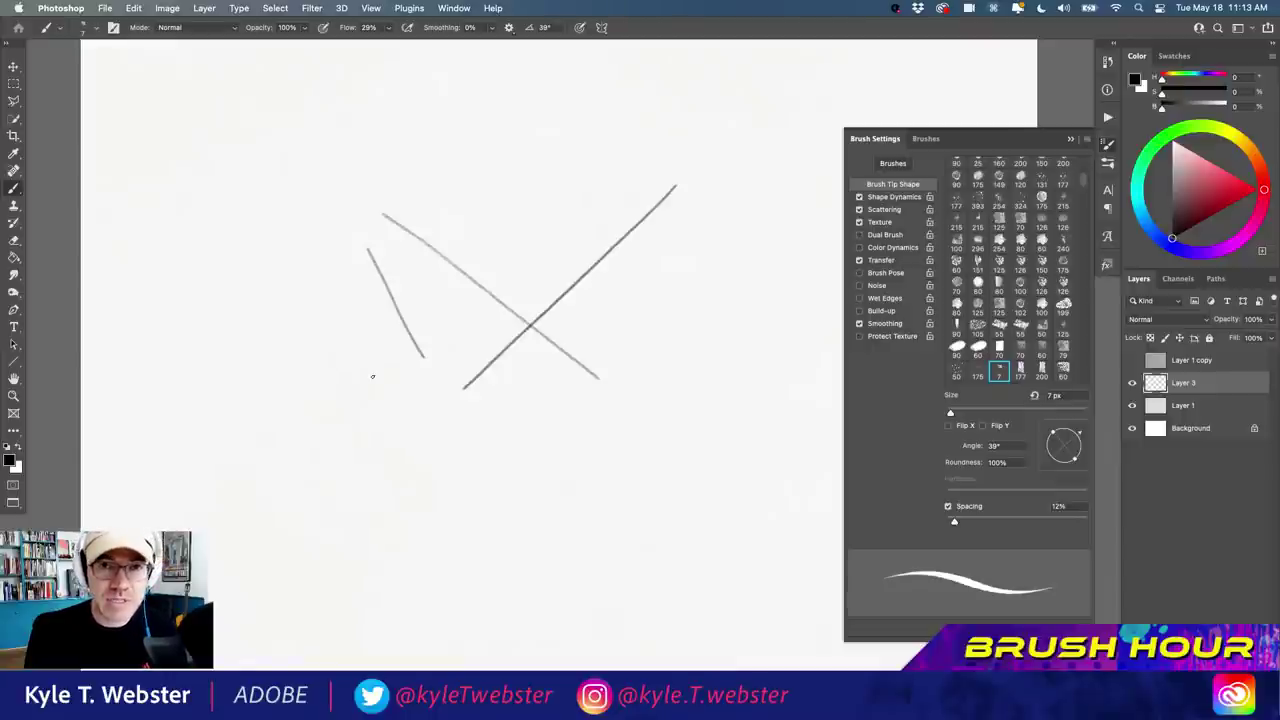
left_click(880, 260)
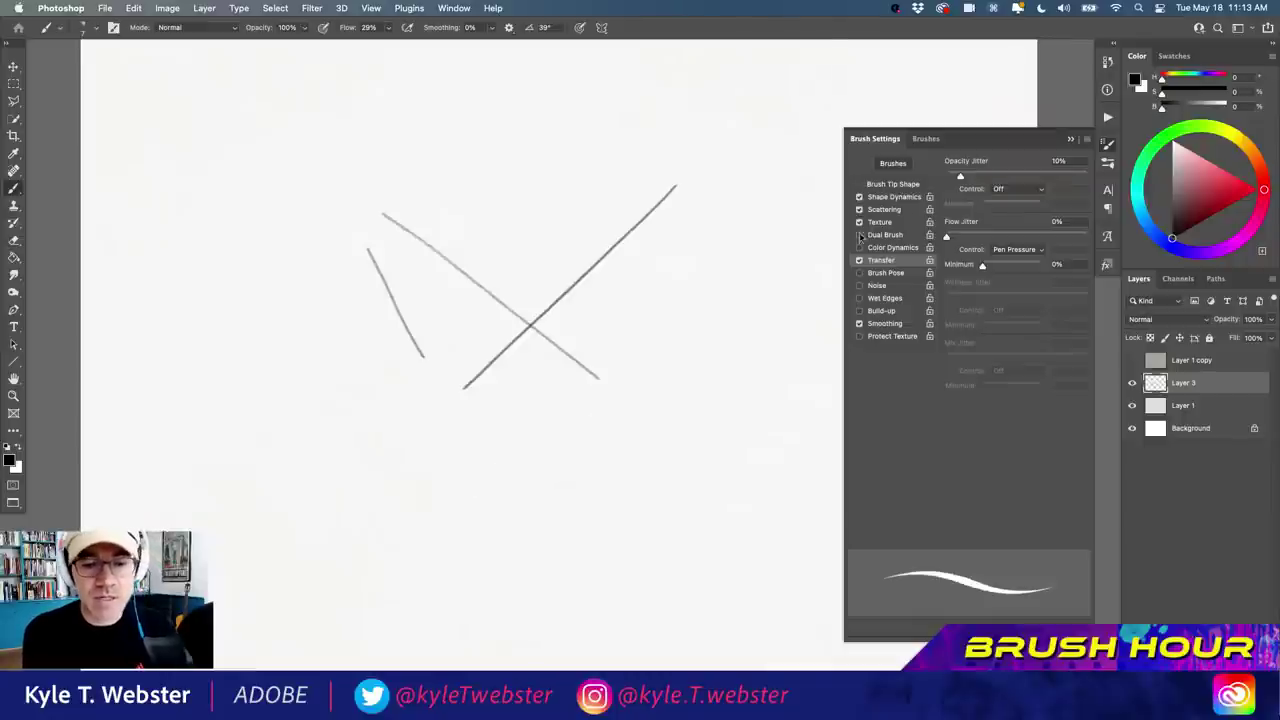
Raise the pencil's opacity jitter and draw two parallel diagonal test strokes.
left_click_drag(960, 177, 1100, 177)
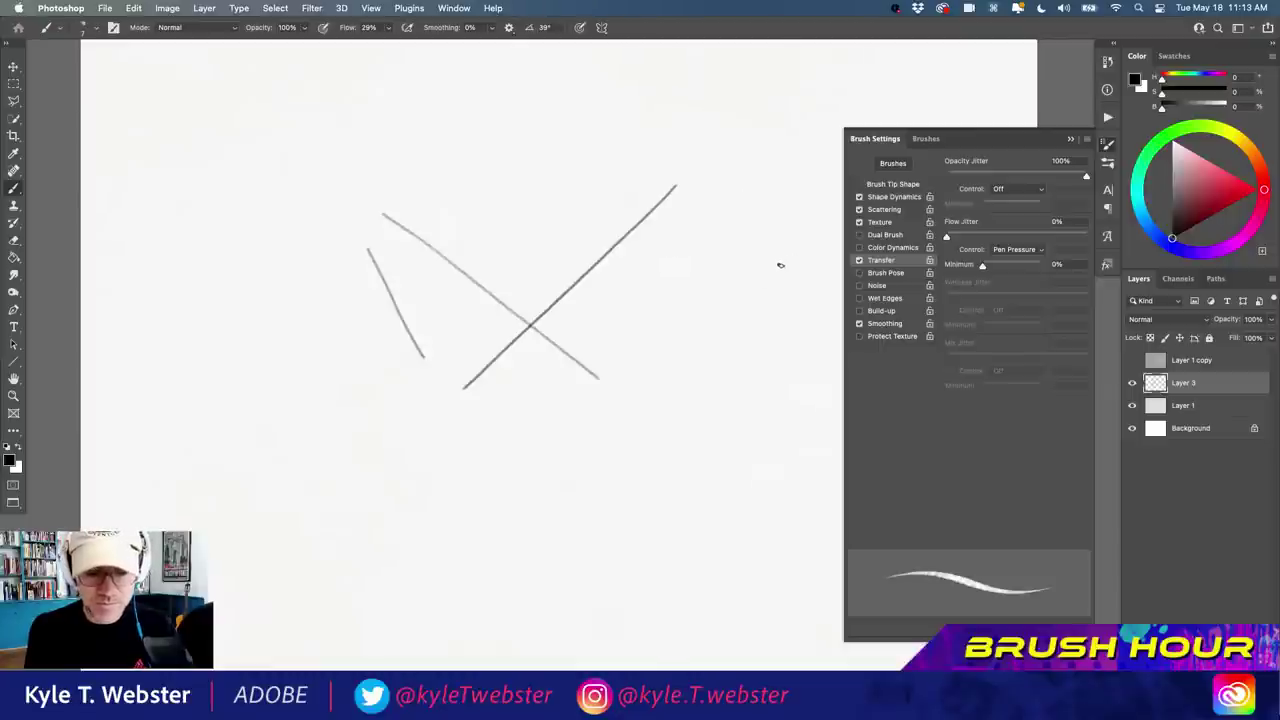
left_click_drag(786, 263, 469, 478)
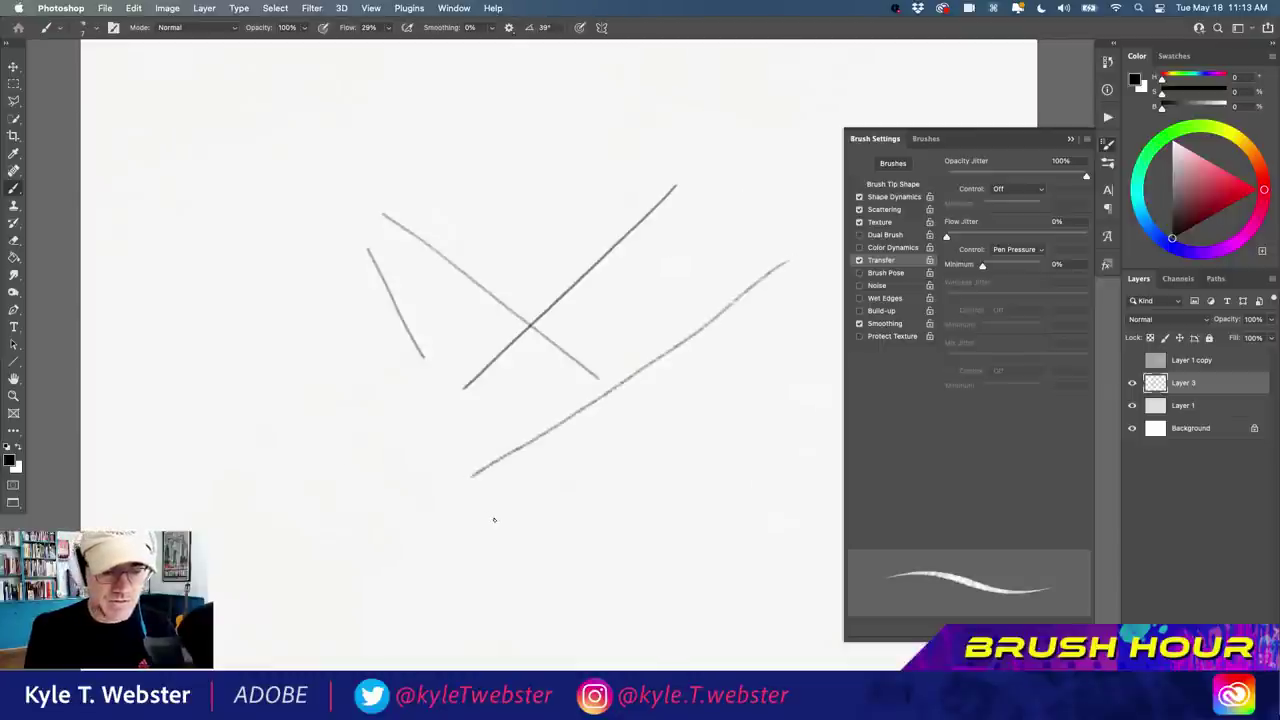
left_click(538, 438, "super")
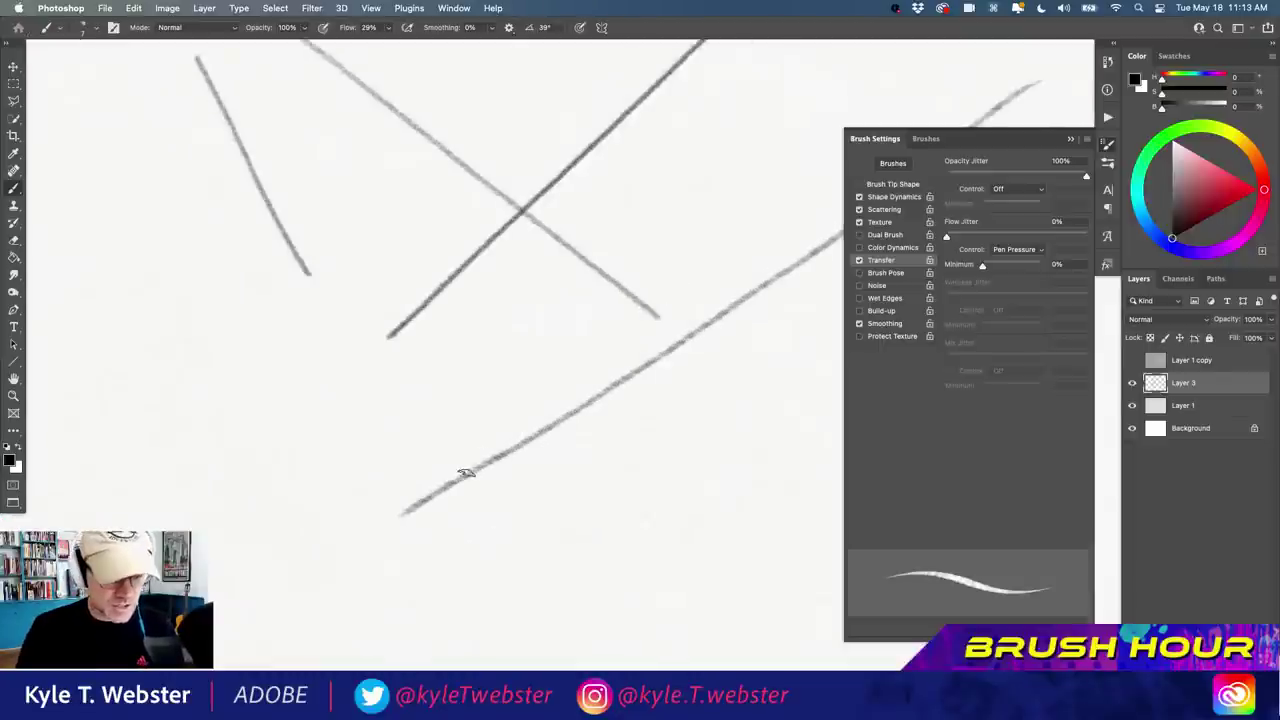
left_click_drag(542, 396, 379, 448)
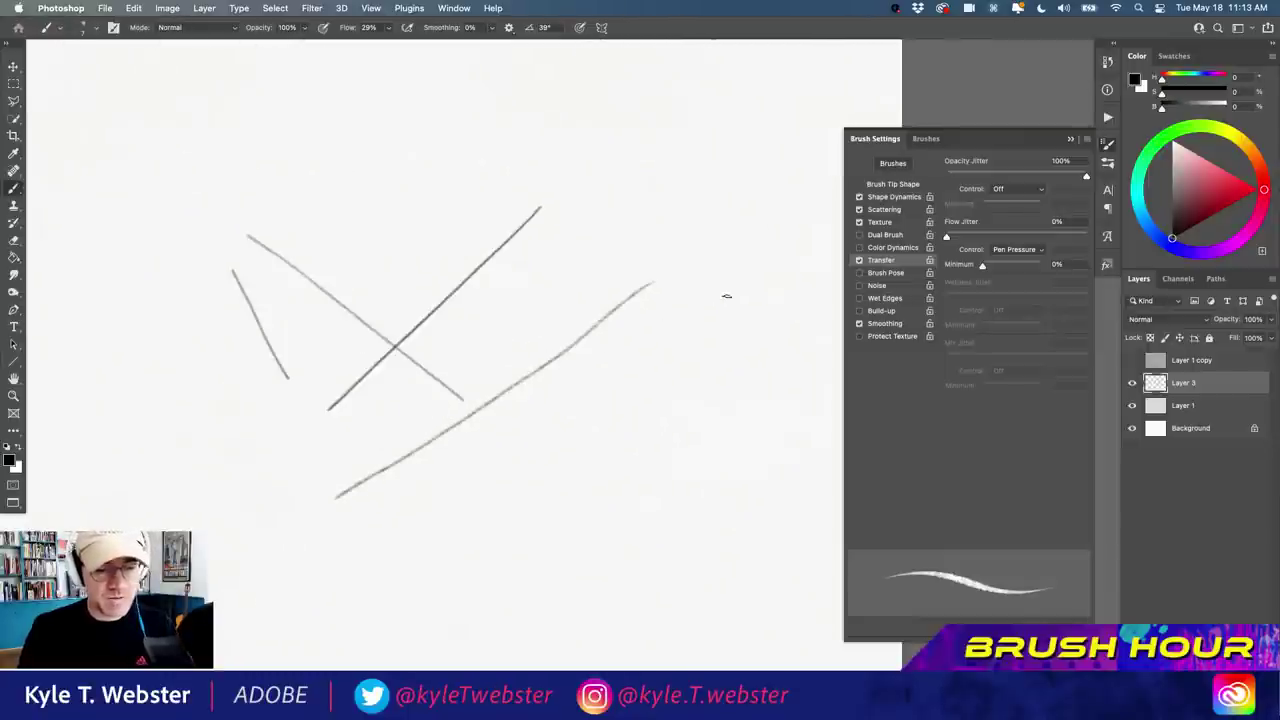
left_click_drag(674, 337, 344, 540)
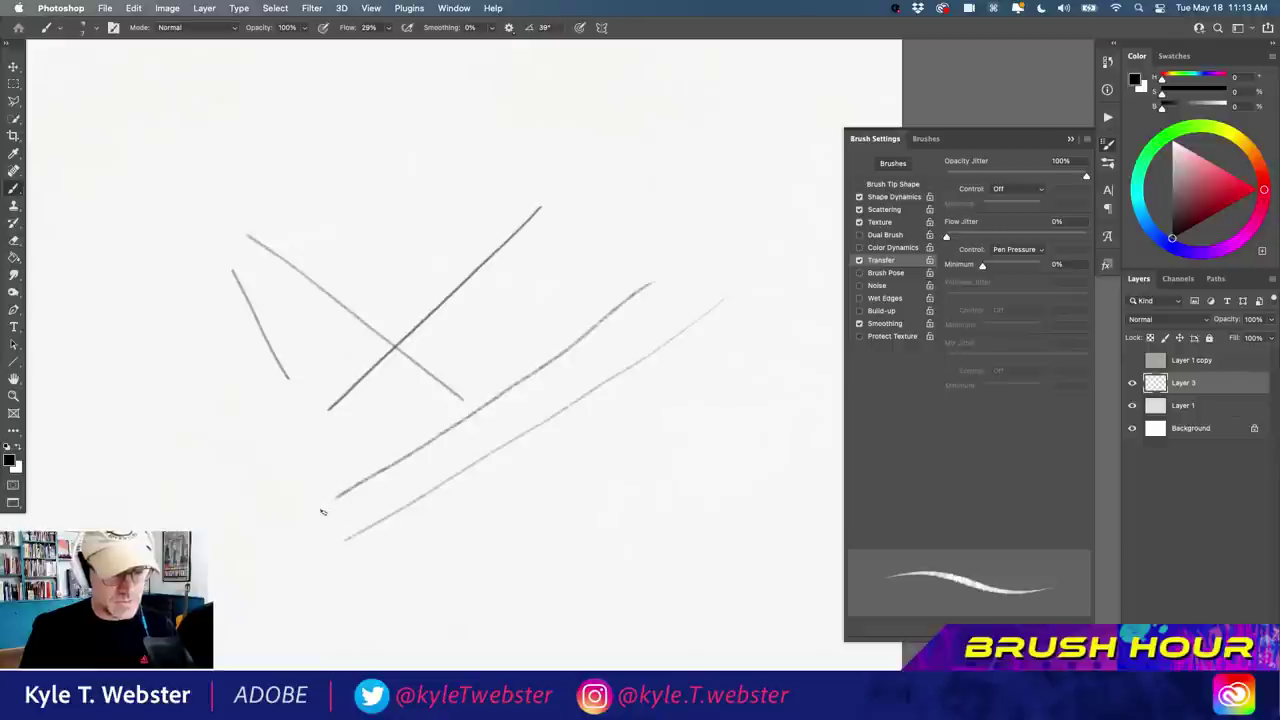
Lower the tip spacing, set opacity jitter to 12%, scribble test strokes, then clear the layer.
left_click(888, 185)
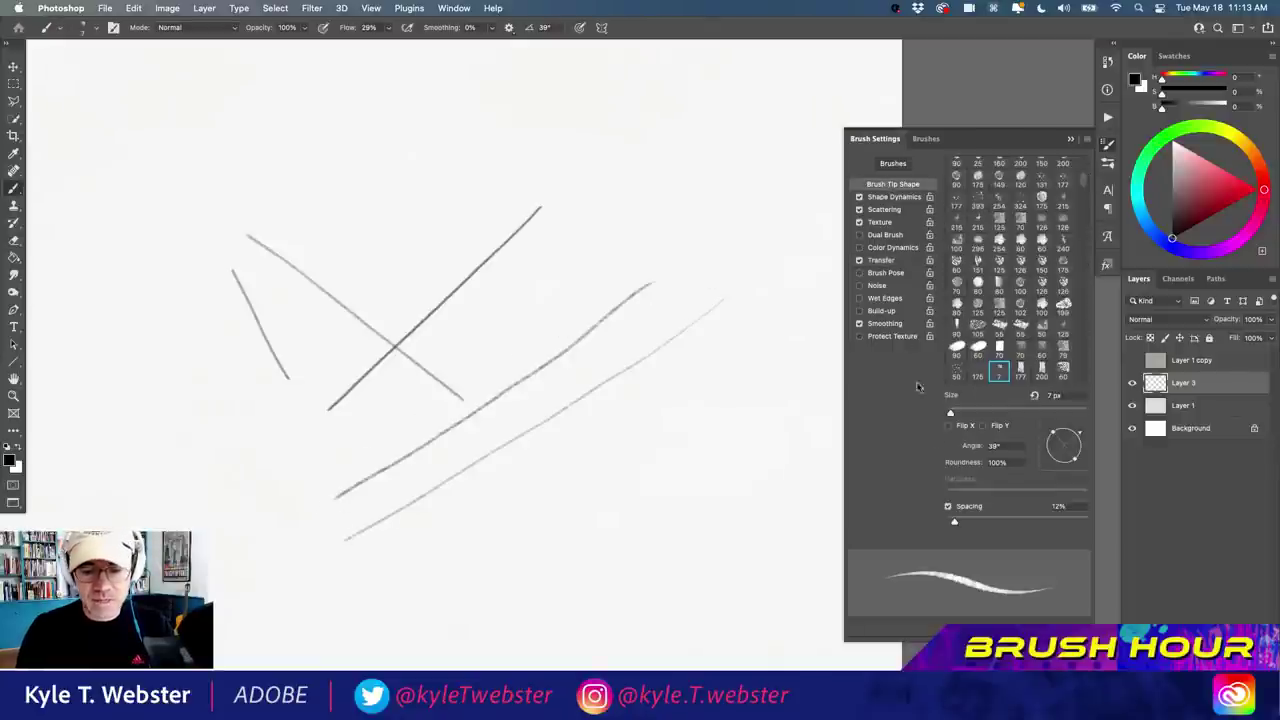
left_click_drag(956, 524, 951, 524)
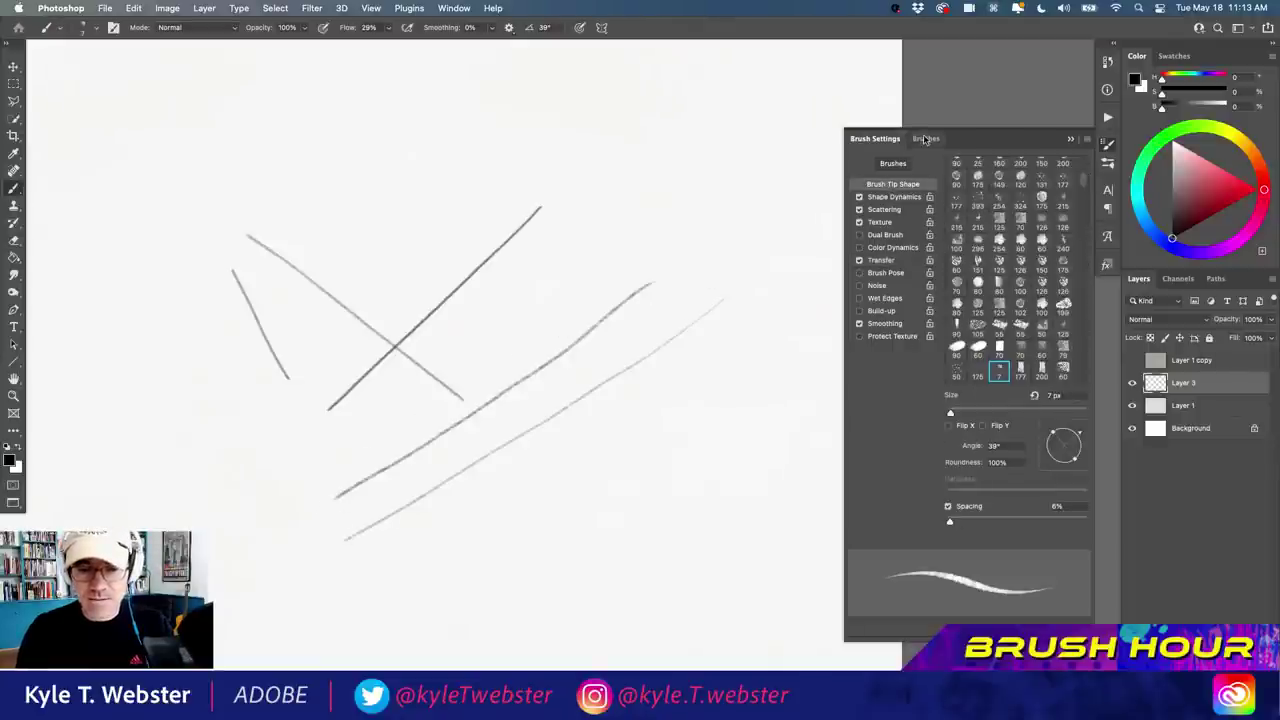
left_click(879, 260)
left_click_drag(1084, 176, 965, 187)
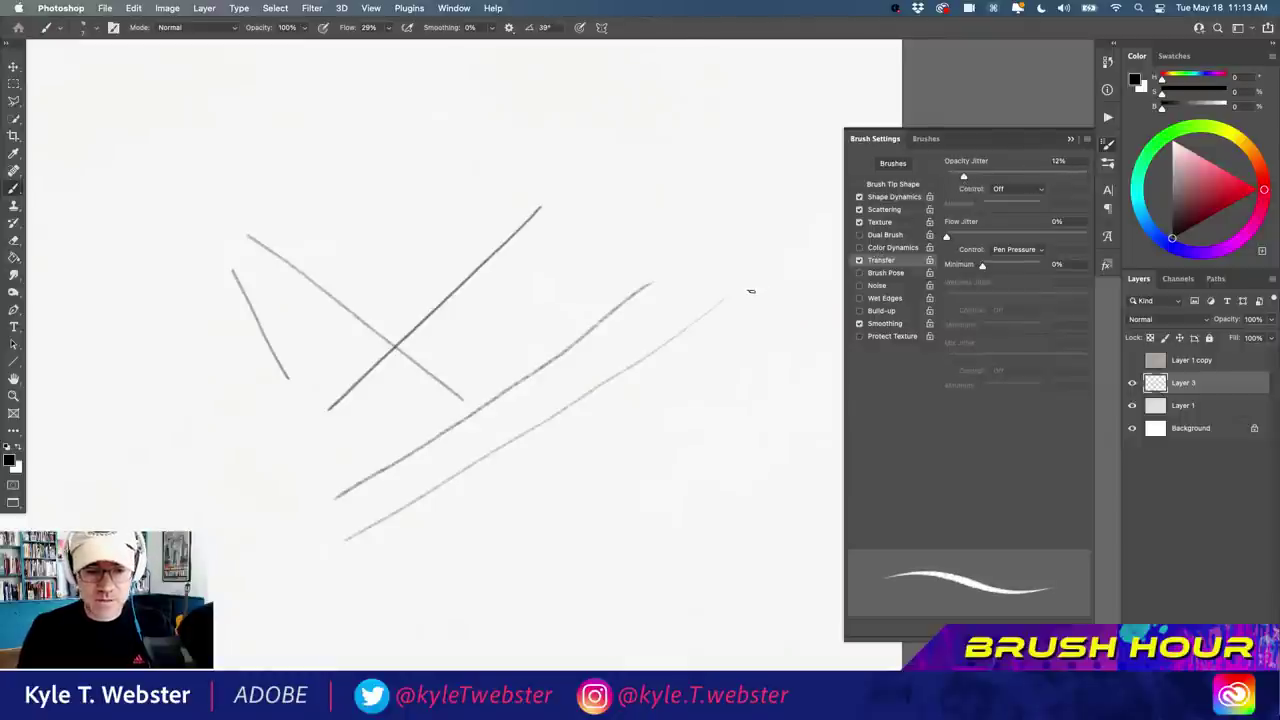
left_click_drag(751, 291, 584, 481)
mouse_move(696, 446)
left_mouse_down()
mouse_move(650, 217)
mouse_move(589, 210)
mouse_move(531, 155)
mouse_move(402, 190)
mouse_move(362, 178)
left_mouse_up()
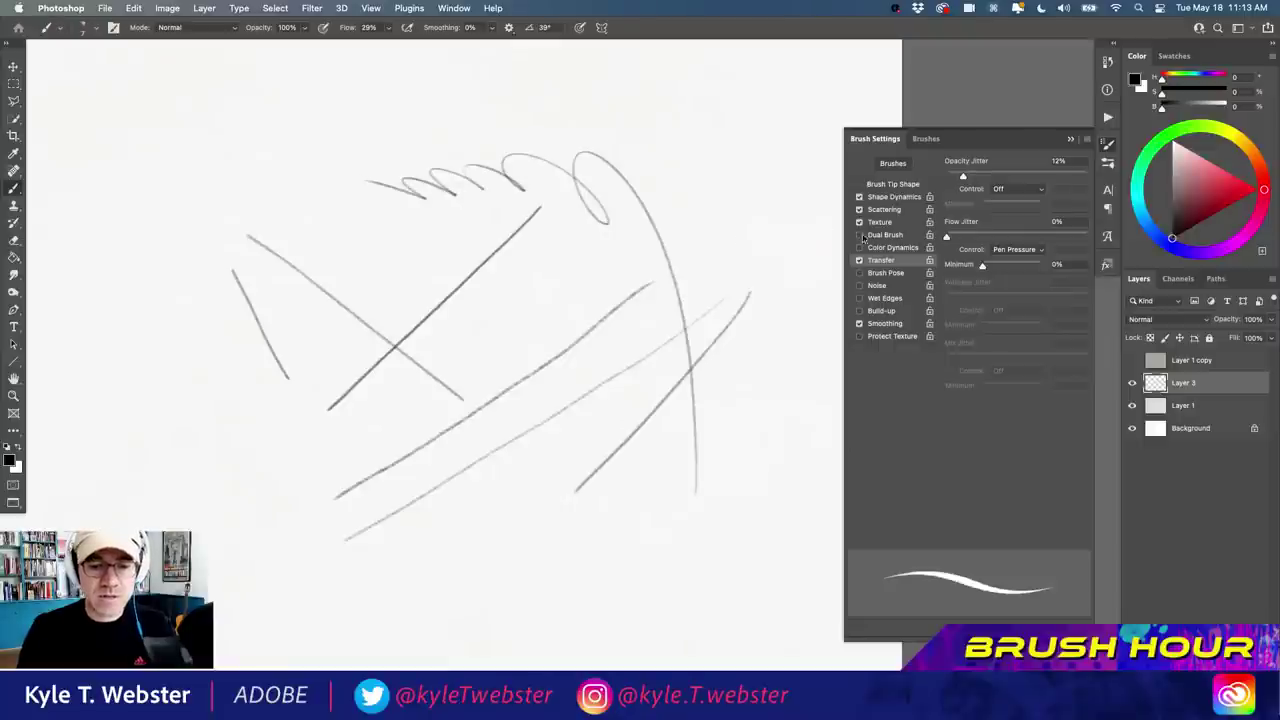
mouse_move(451, 526)
left_mouse_down()
mouse_move(443, 572)
mouse_move(463, 578)
mouse_move(510, 566)
left_mouse_up()
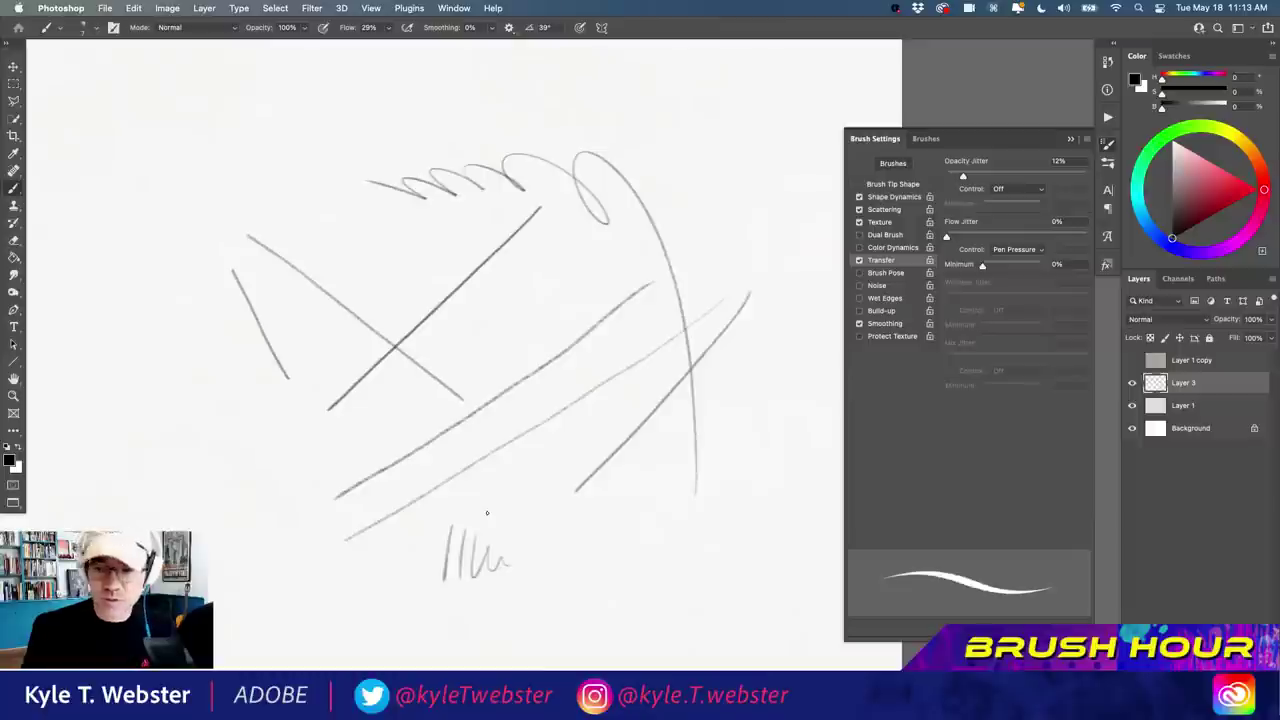
key("Delete")
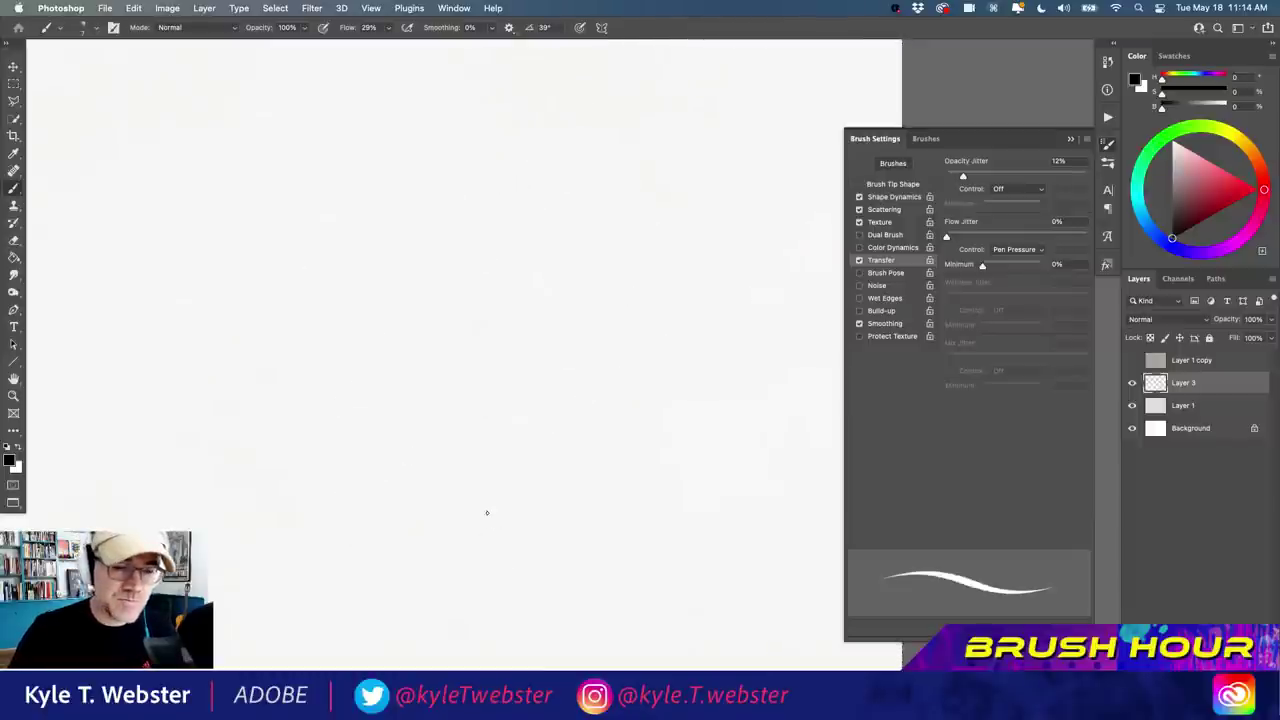
Draw a looping spiral with a curve, hook, zigzag and S-curve beside it.
mouse_move(335, 400)
left_mouse_down()
mouse_move(492, 404)
mouse_move(479, 401)
left_mouse_up()
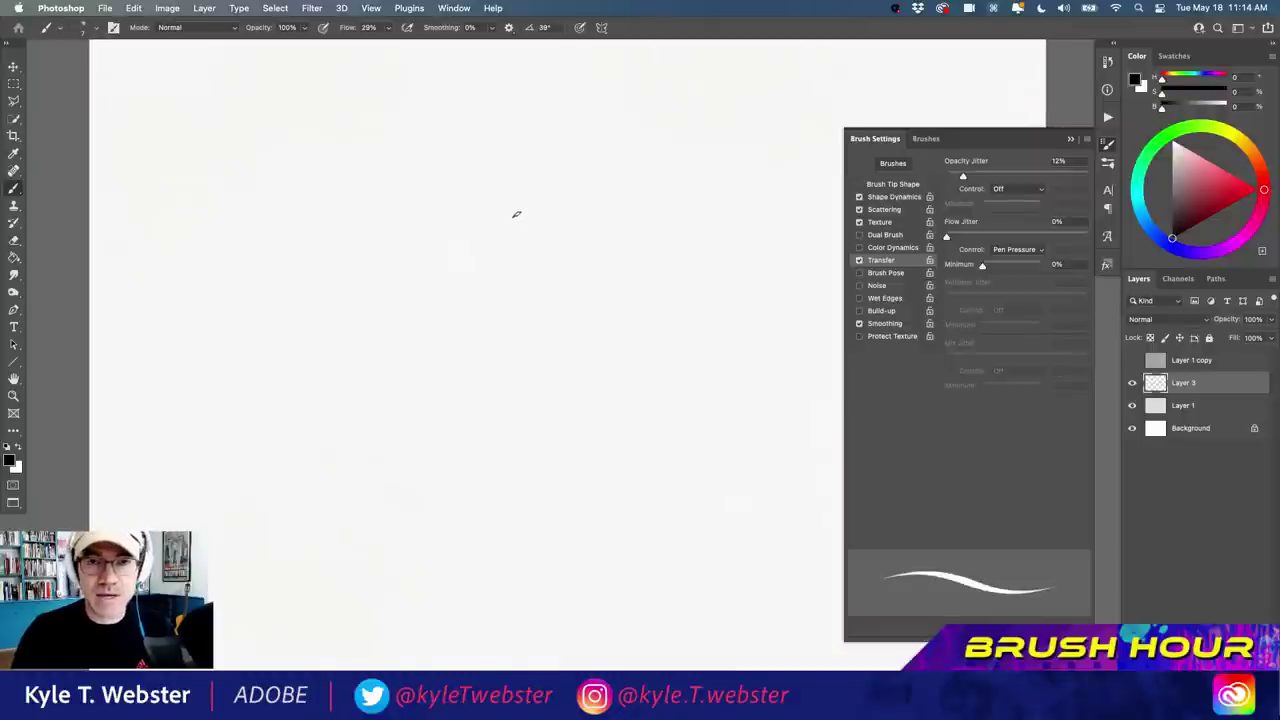
mouse_move(498, 218)
left_mouse_down()
mouse_move(504, 307)
mouse_move(390, 381)
mouse_move(471, 431)
mouse_move(433, 438)
mouse_move(463, 530)
mouse_move(400, 524)
left_mouse_up()
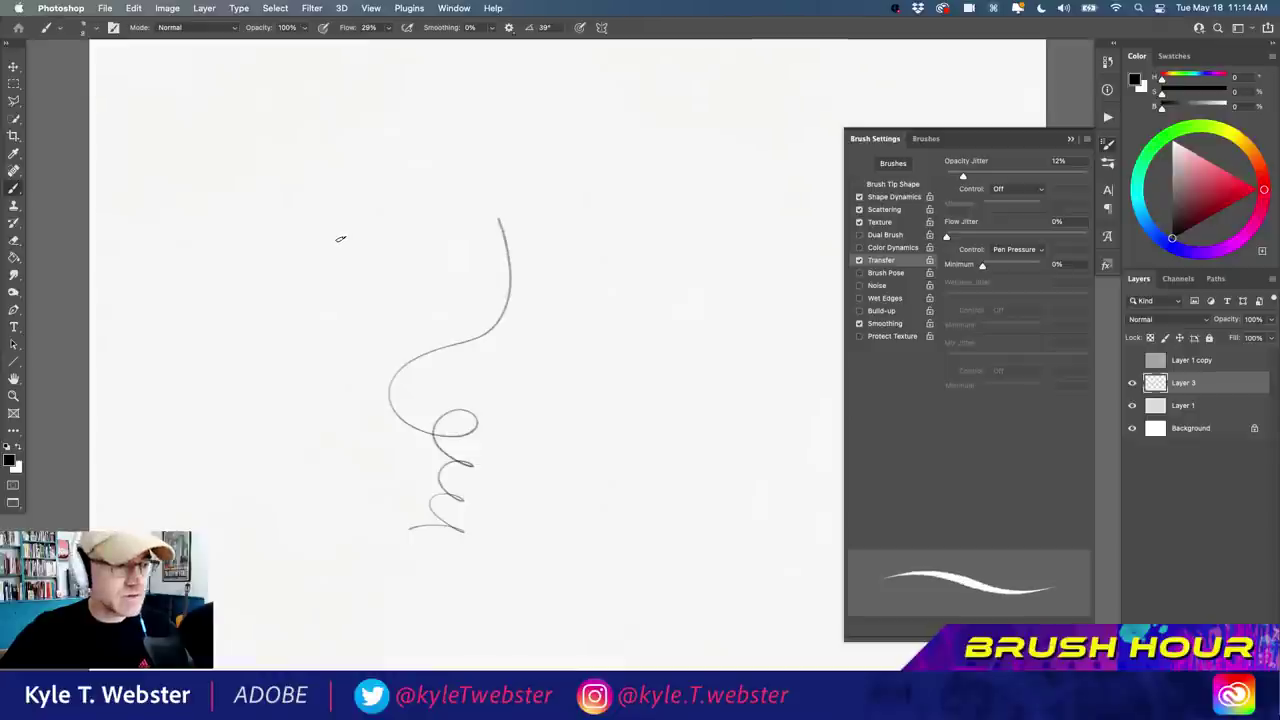
mouse_move(373, 137)
left_mouse_down()
mouse_move(363, 305)
mouse_move(337, 344)
mouse_move(310, 445)
left_mouse_up()
mouse_move(258, 478)
left_mouse_down()
mouse_move(268, 250)
mouse_move(231, 380)
left_mouse_up()
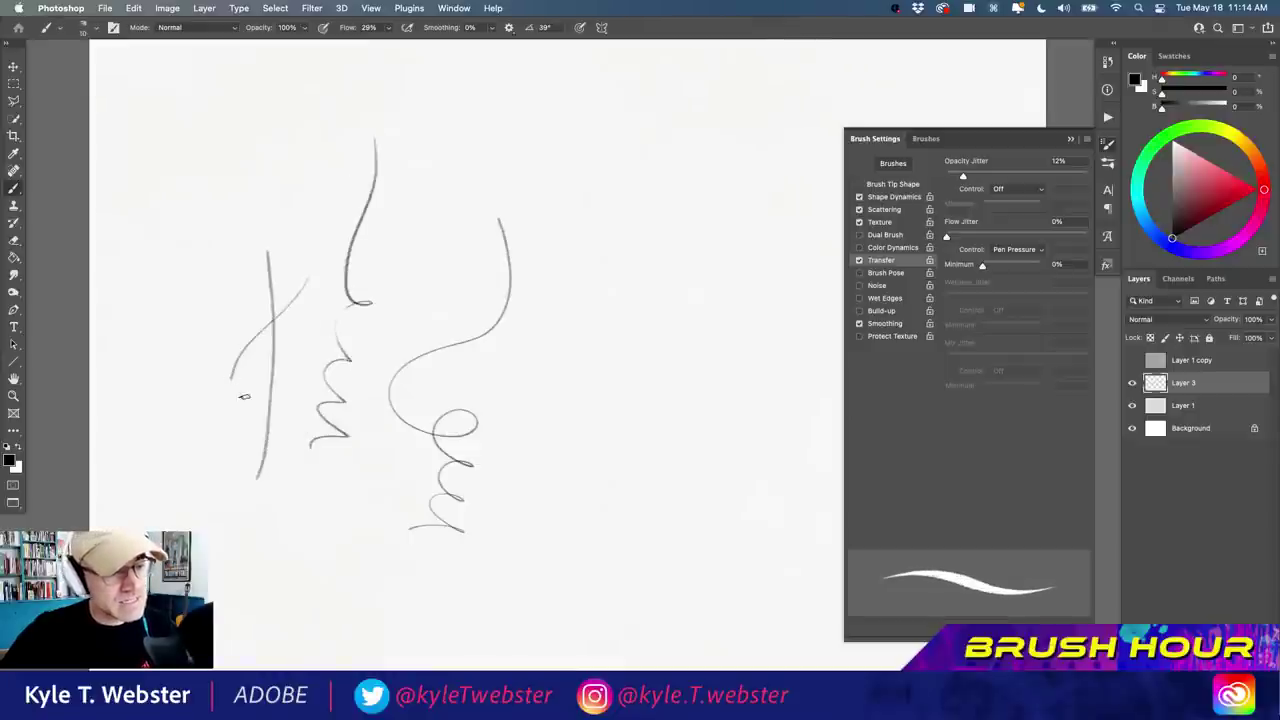
mouse_move(617, 429)
left_mouse_down()
mouse_move(579, 340)
mouse_move(641, 285)
left_mouse_up()
Add four diagonal hatch strokes on the right side of the canvas.
left_click_drag(694, 357, 625, 470)
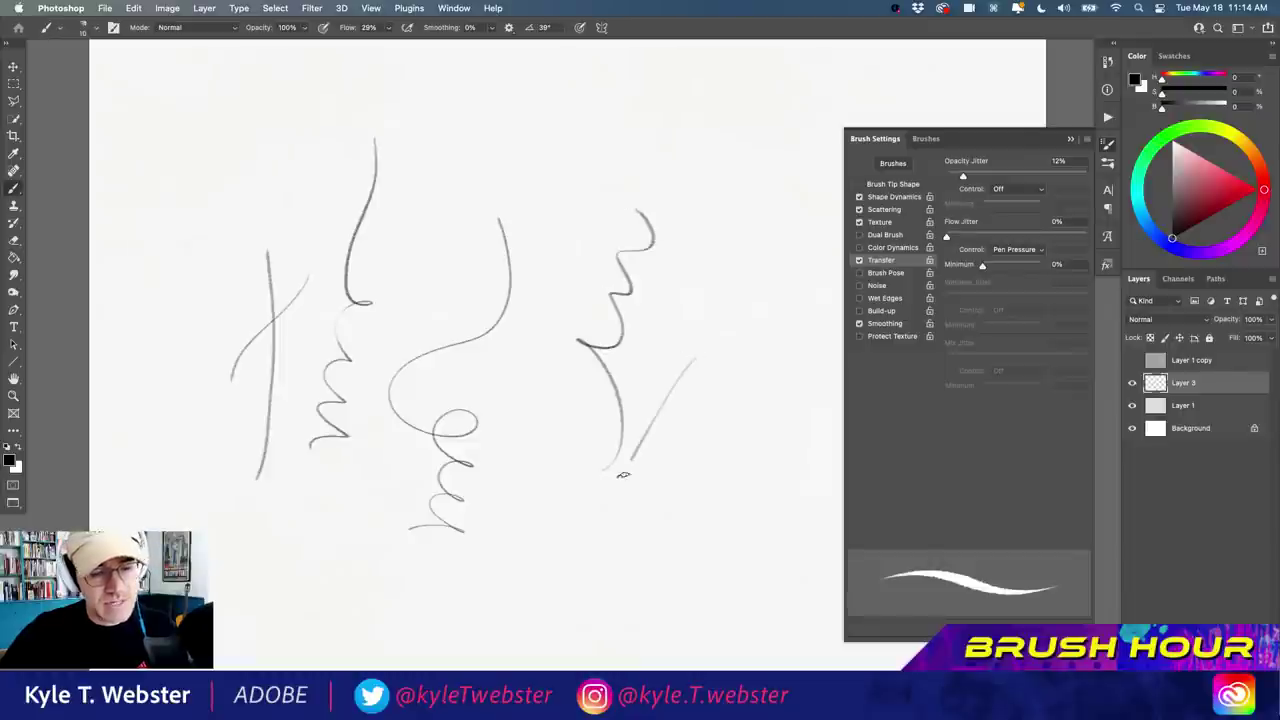
left_click_drag(696, 430, 631, 527)
left_click_drag(694, 490, 639, 565)
mouse_move(699, 526)
left_mouse_down()
mouse_move(652, 588)
mouse_move(557, 505)
left_mouse_up()
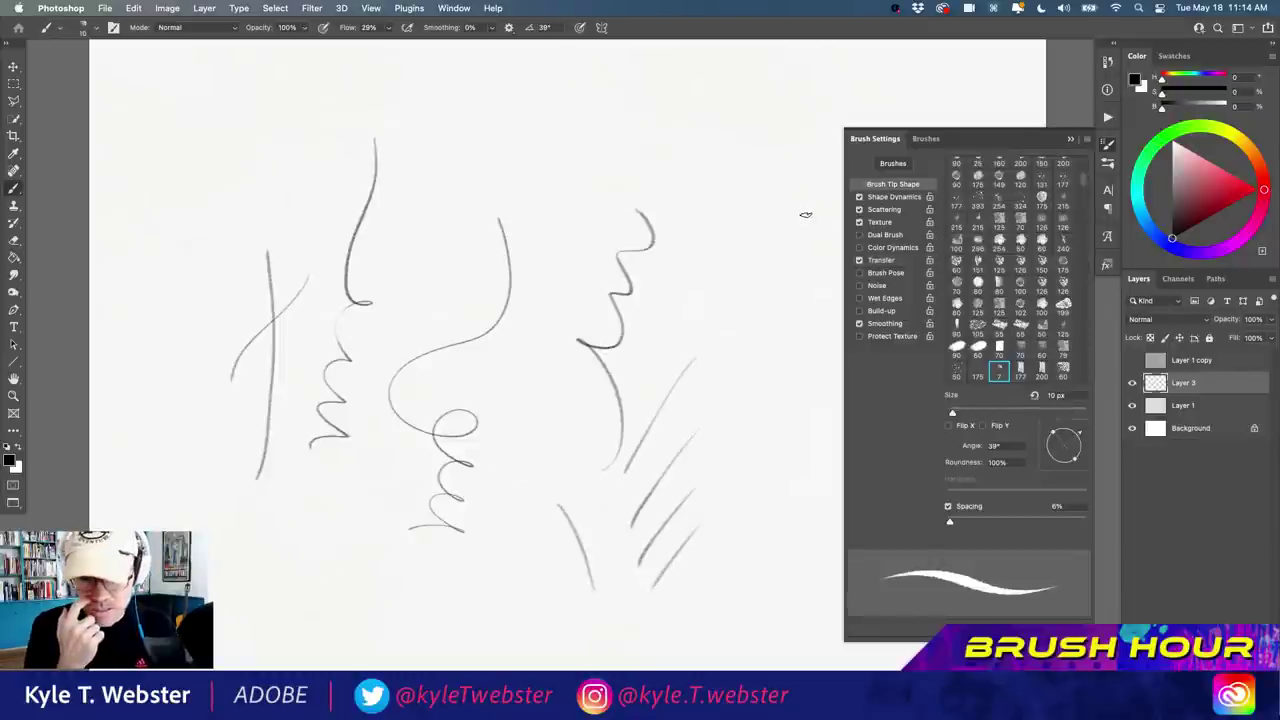
Switch to another pencil tip at 8 px and draw wavy lines, zigzags and lower-left hatching.
left_click(1020, 285)
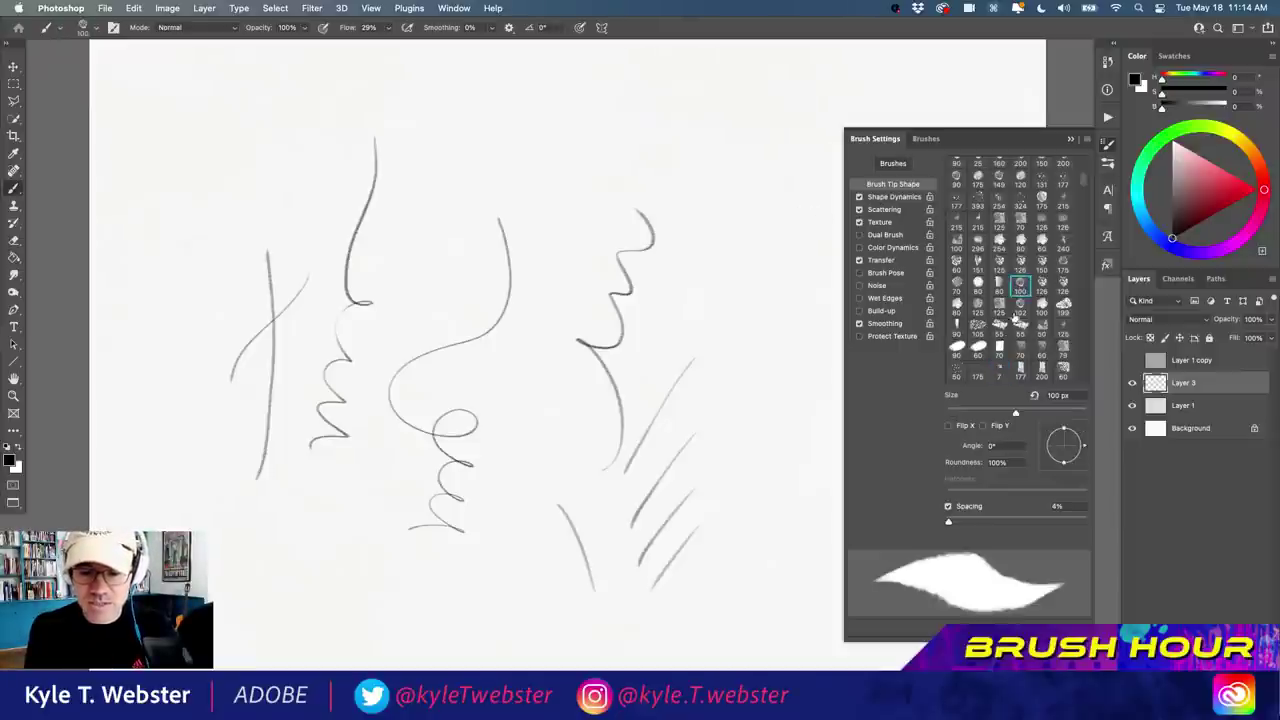
left_click(956, 411)
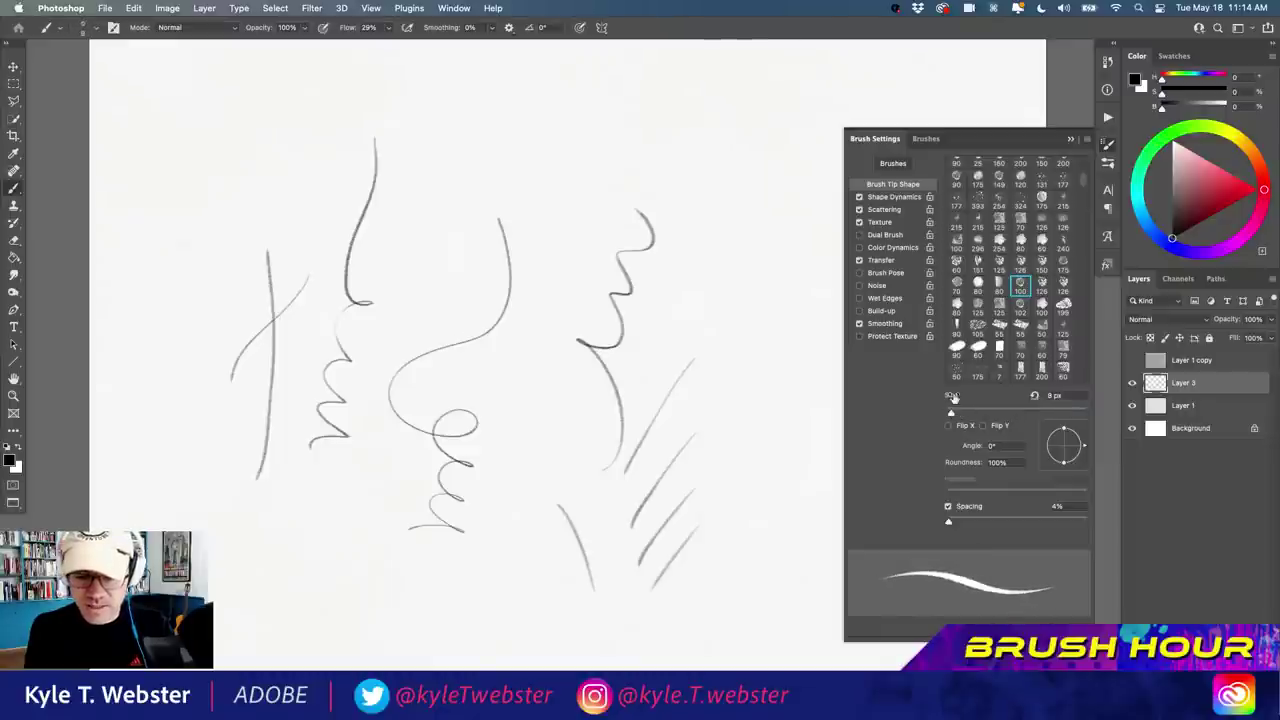
mouse_move(765, 201)
left_mouse_down()
mouse_move(780, 460)
mouse_move(752, 548)
left_mouse_up()
mouse_move(686, 179)
left_mouse_down()
mouse_move(717, 211)
mouse_move(562, 194)
mouse_move(532, 395)
left_mouse_up()
mouse_move(548, 445)
left_mouse_down()
mouse_move(512, 508)
mouse_move(551, 486)
mouse_move(523, 546)
mouse_move(469, 550)
mouse_move(483, 601)
mouse_move(428, 571)
mouse_move(423, 600)
mouse_move(346, 523)
mouse_move(376, 487)
mouse_move(390, 514)
left_mouse_up()
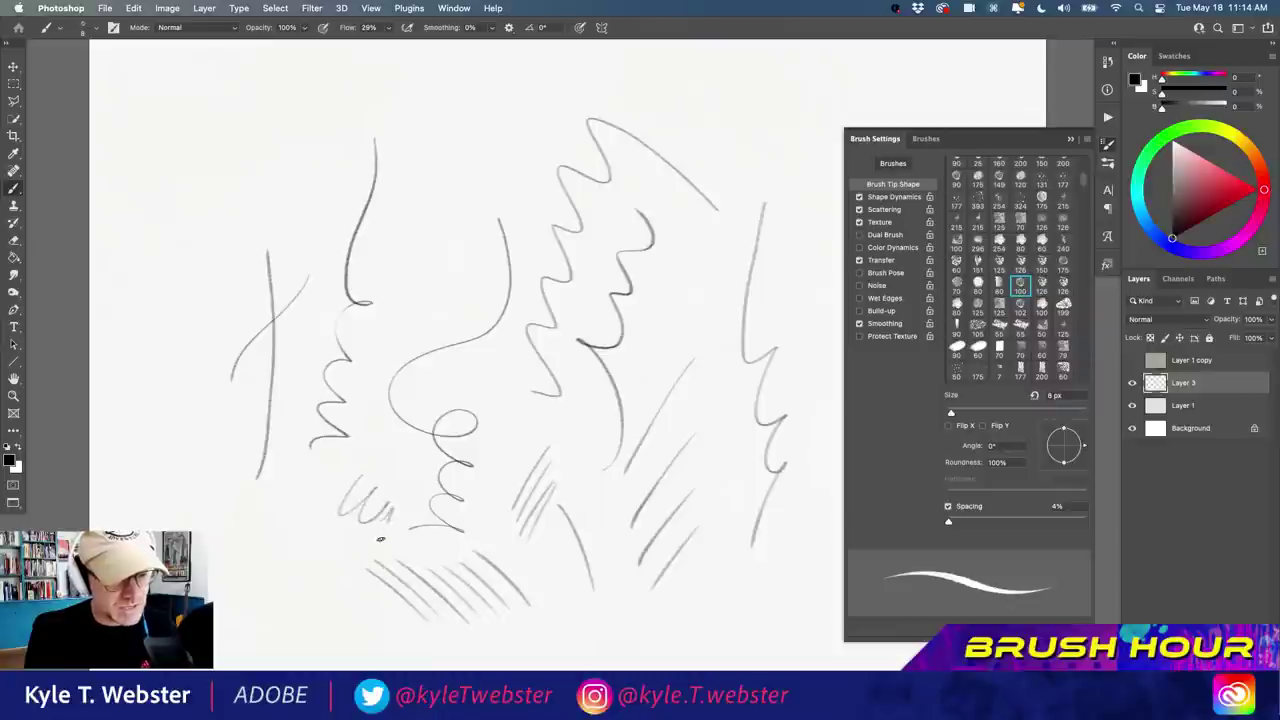
mouse_move(296, 545)
left_mouse_down()
mouse_move(320, 588)
mouse_move(278, 598)
left_mouse_up()
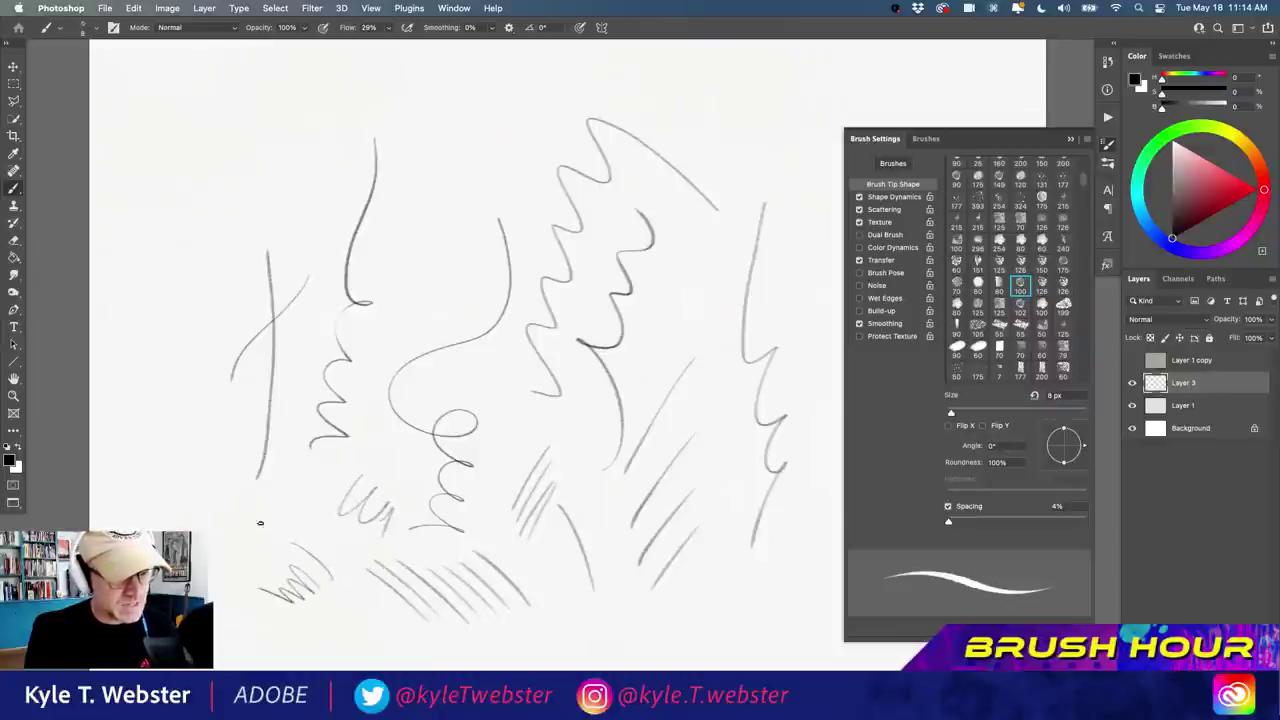
mouse_move(274, 507)
left_mouse_down()
mouse_move(242, 555)
mouse_move(229, 519)
mouse_move(209, 529)
mouse_move(171, 380)
mouse_move(181, 274)
mouse_move(211, 211)
mouse_move(249, 153)
mouse_move(305, 200)
left_mouse_up()
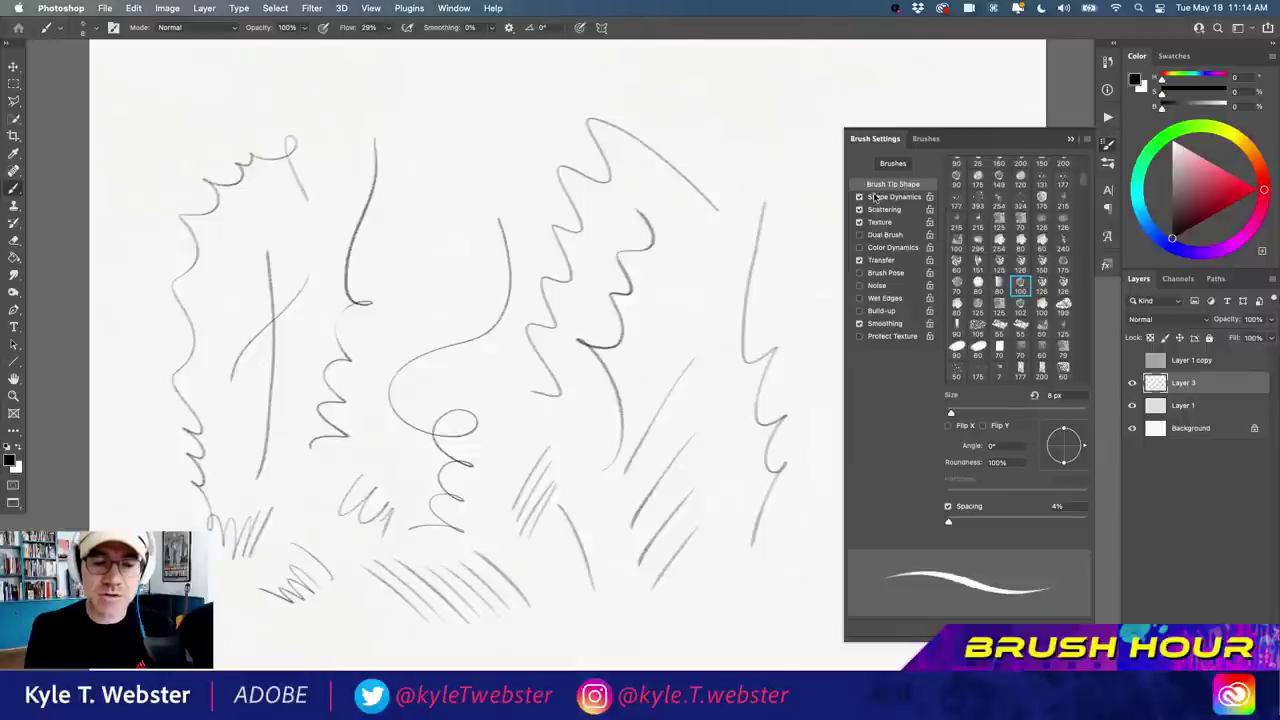
left_click(872, 197)
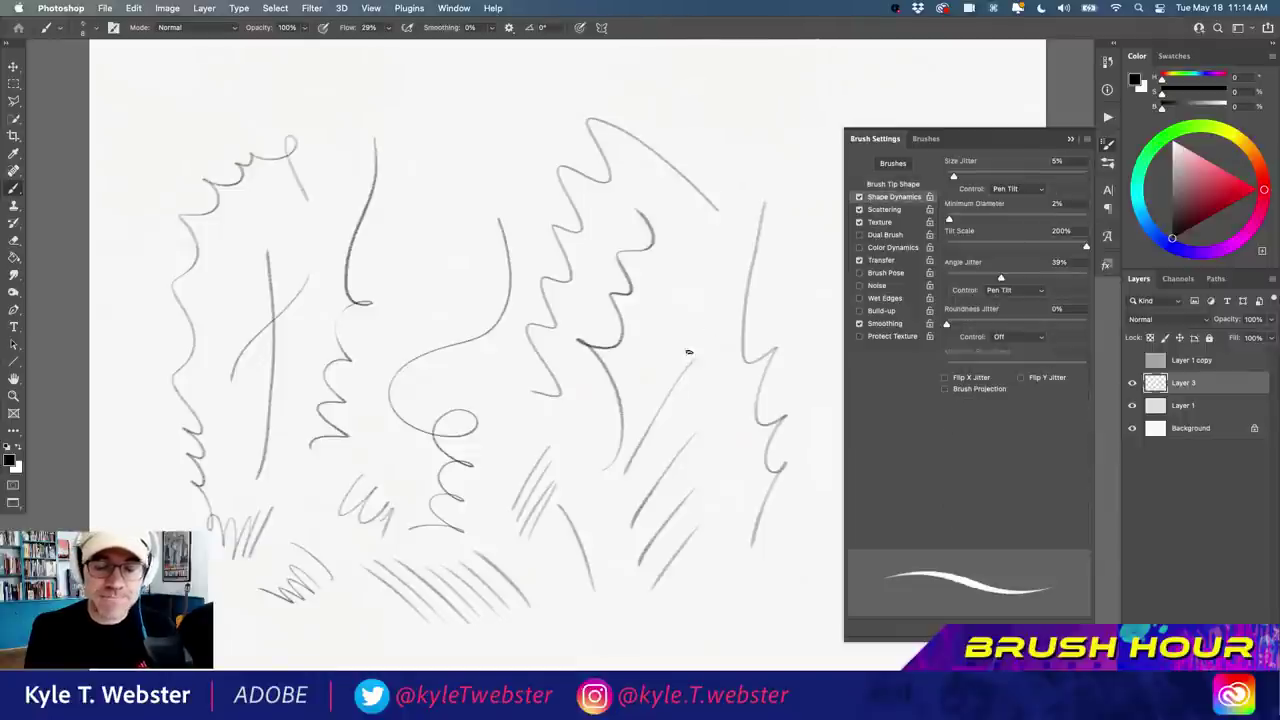
Select another pencil tip, shrink it to a few pixels, and draw a long freehand stroke.
left_click(879, 186)
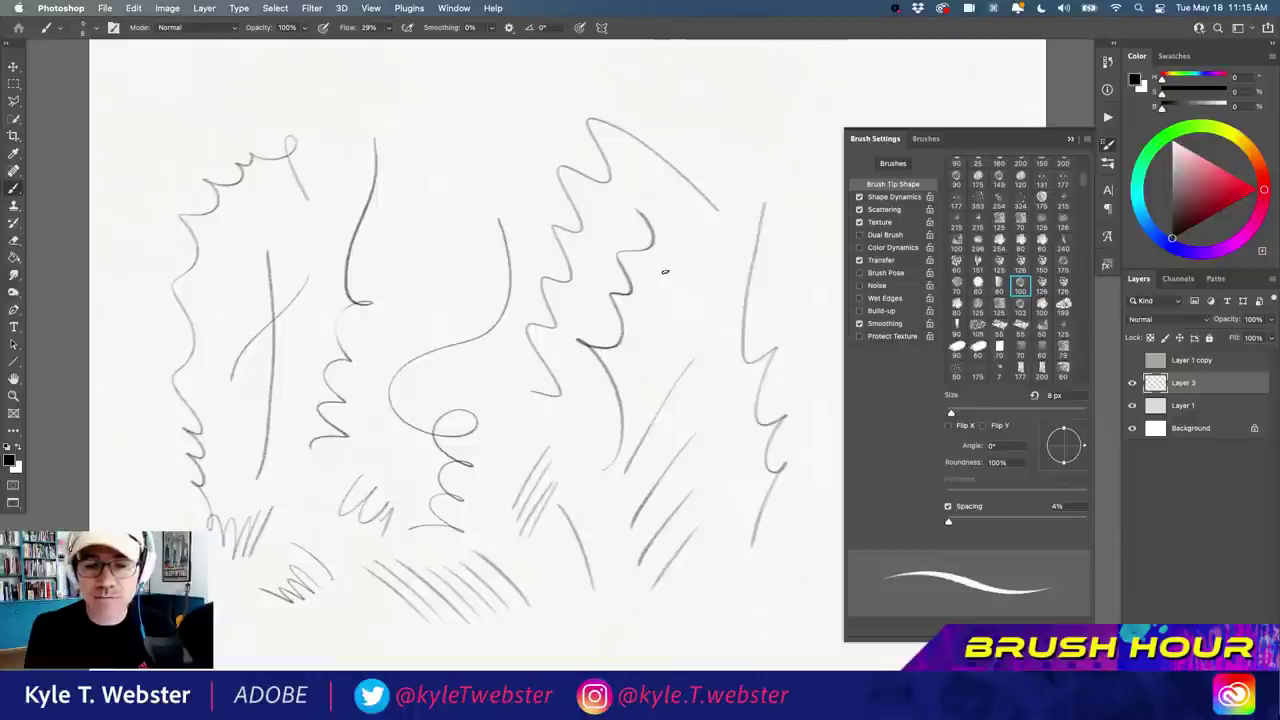
left_click(956, 243)
left_click_drag(967, 414, 950, 414)
mouse_move(758, 157)
left_mouse_down()
mouse_move(714, 233)
mouse_move(733, 438)
mouse_move(726, 607)
mouse_move(708, 632)
mouse_move(636, 621)
mouse_move(539, 655)
mouse_move(548, 660)
mouse_move(440, 650)
left_mouse_up()
Add light shading along the bottom and wavy strokes with hatch patches across the top.
left_click_drag(327, 632, 346, 648)
left_click_drag(255, 640, 221, 617)
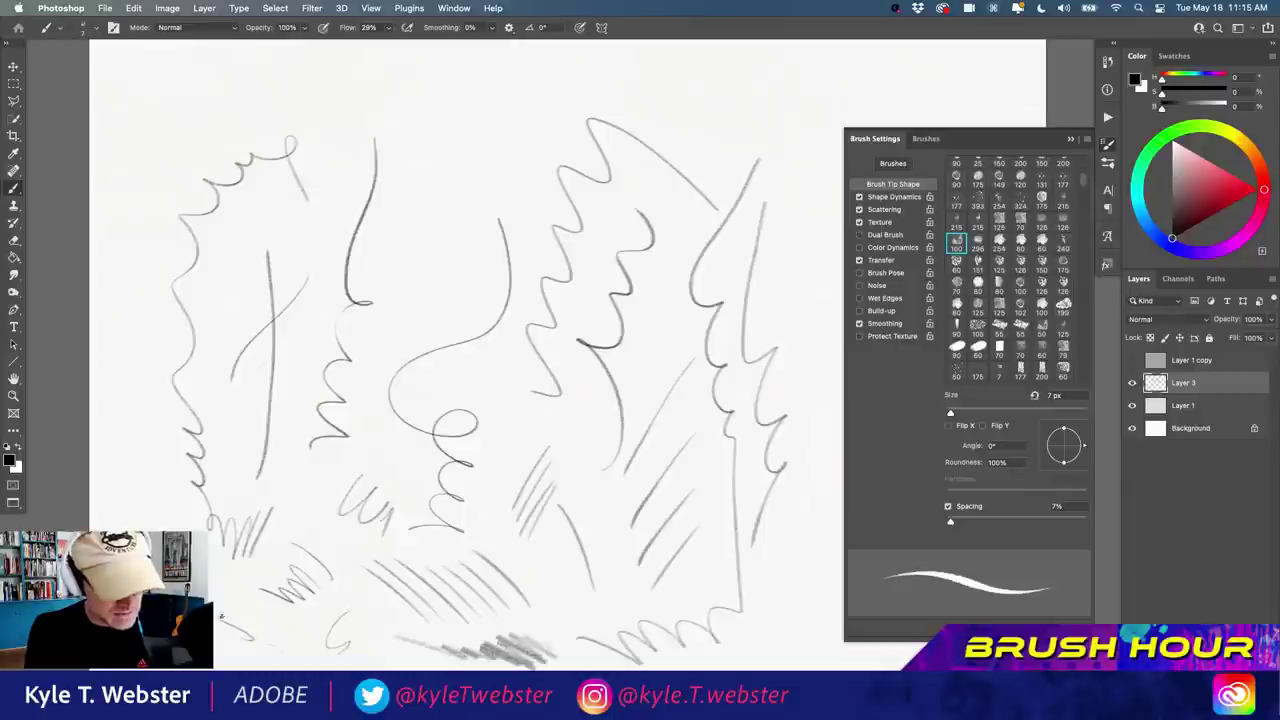
mouse_move(466, 136)
left_mouse_down()
mouse_move(445, 255)
mouse_move(458, 285)
left_mouse_up()
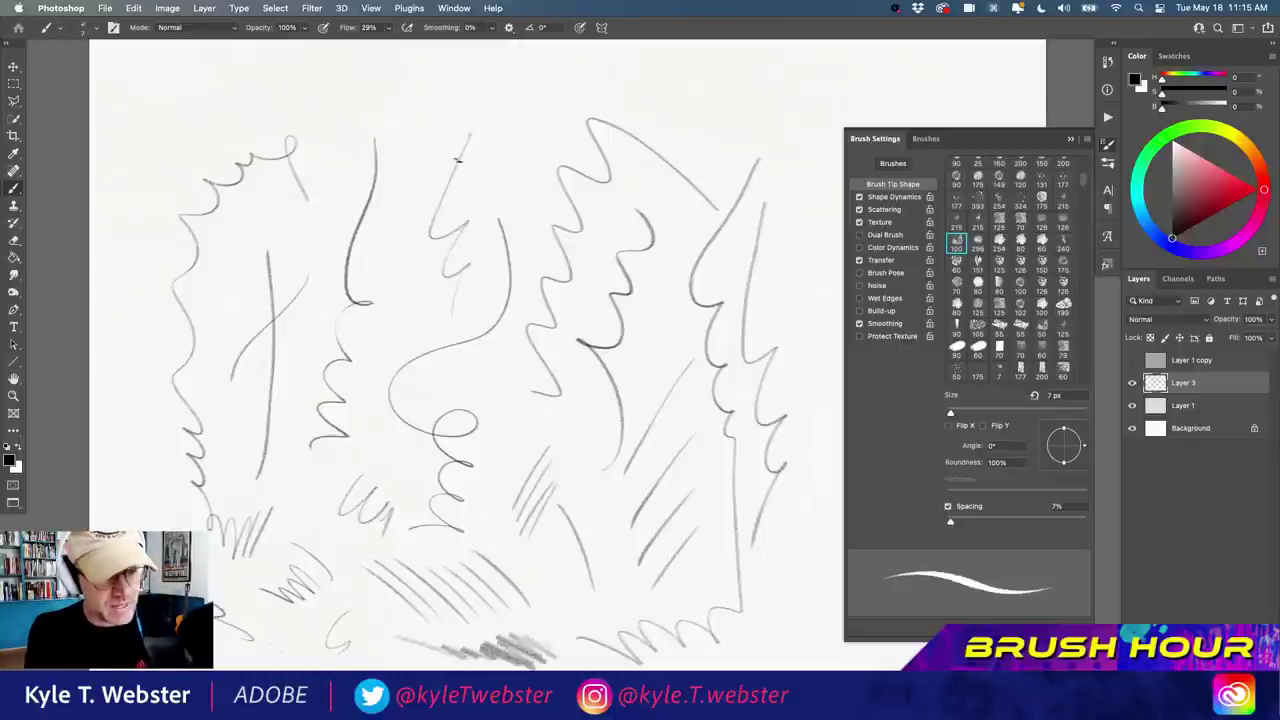
mouse_move(440, 90)
left_mouse_down()
mouse_move(430, 145)
mouse_move(376, 101)
mouse_move(325, 102)
left_mouse_up()
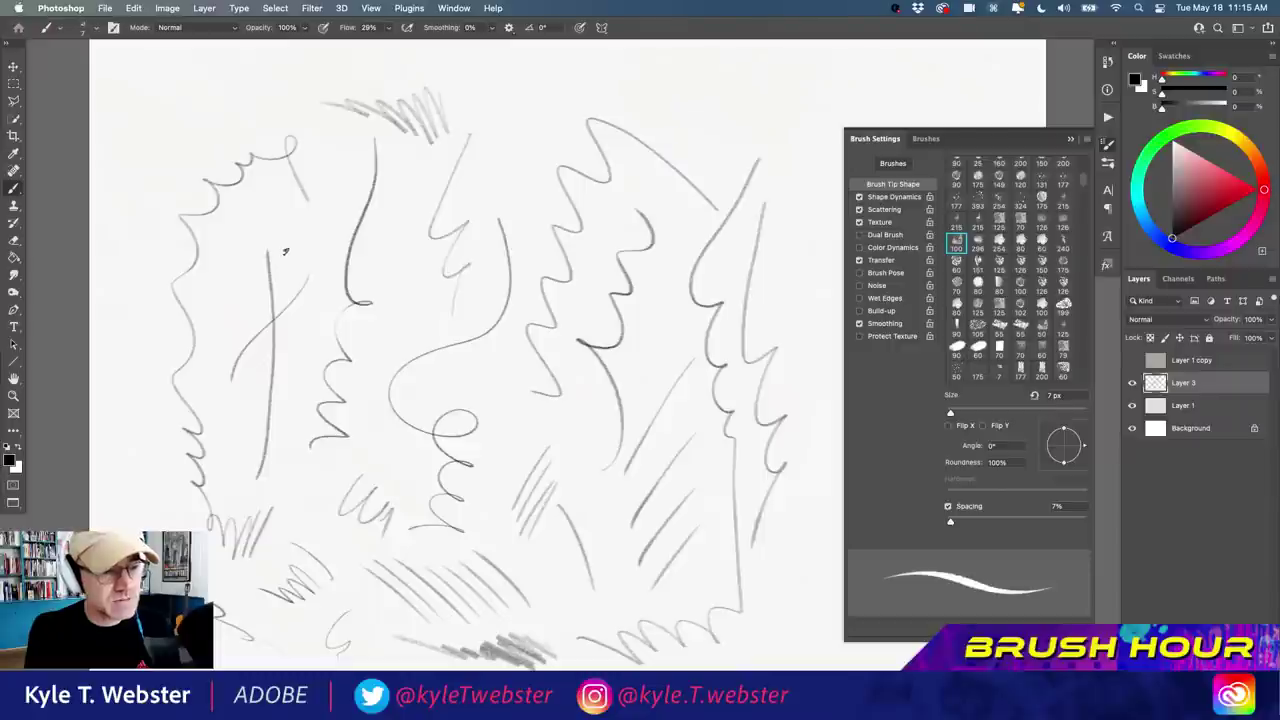
left_click_drag(400, 195, 422, 290)
left_click_drag(404, 230, 424, 305)
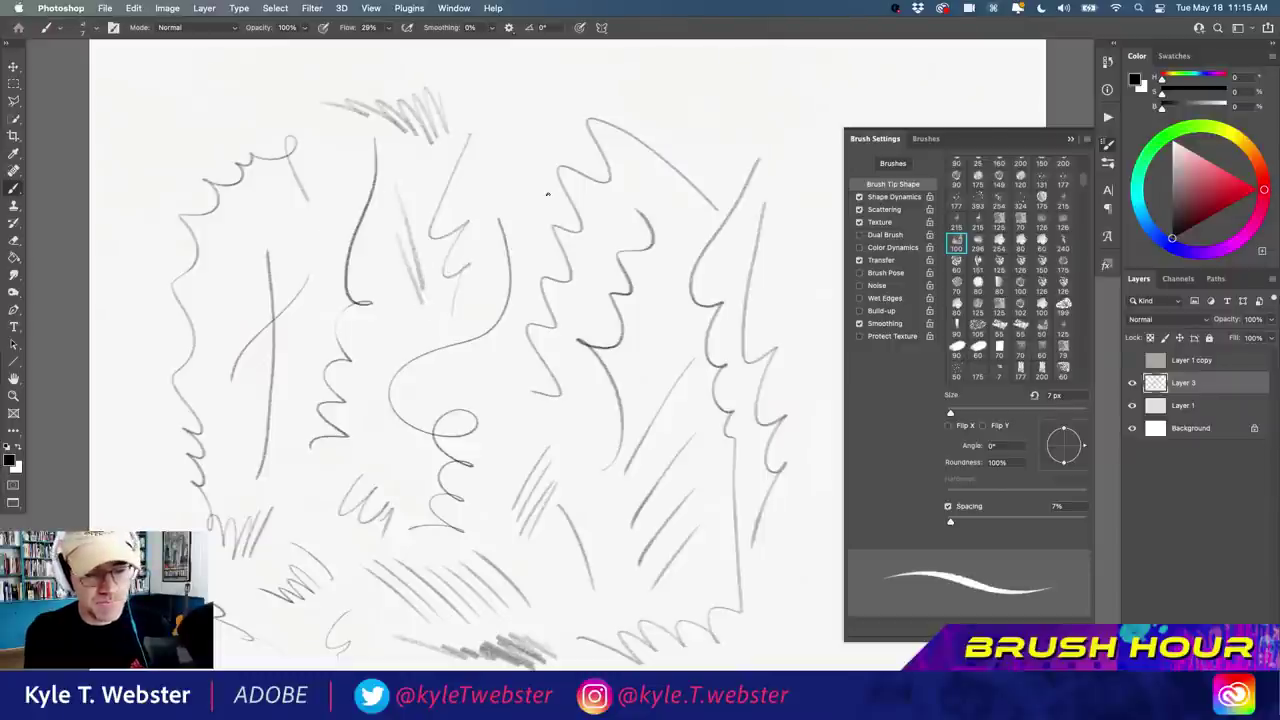
mouse_move(517, 209)
left_mouse_down()
mouse_move(491, 167)
mouse_move(501, 137)
mouse_move(525, 124)
mouse_move(500, 104)
left_mouse_up()
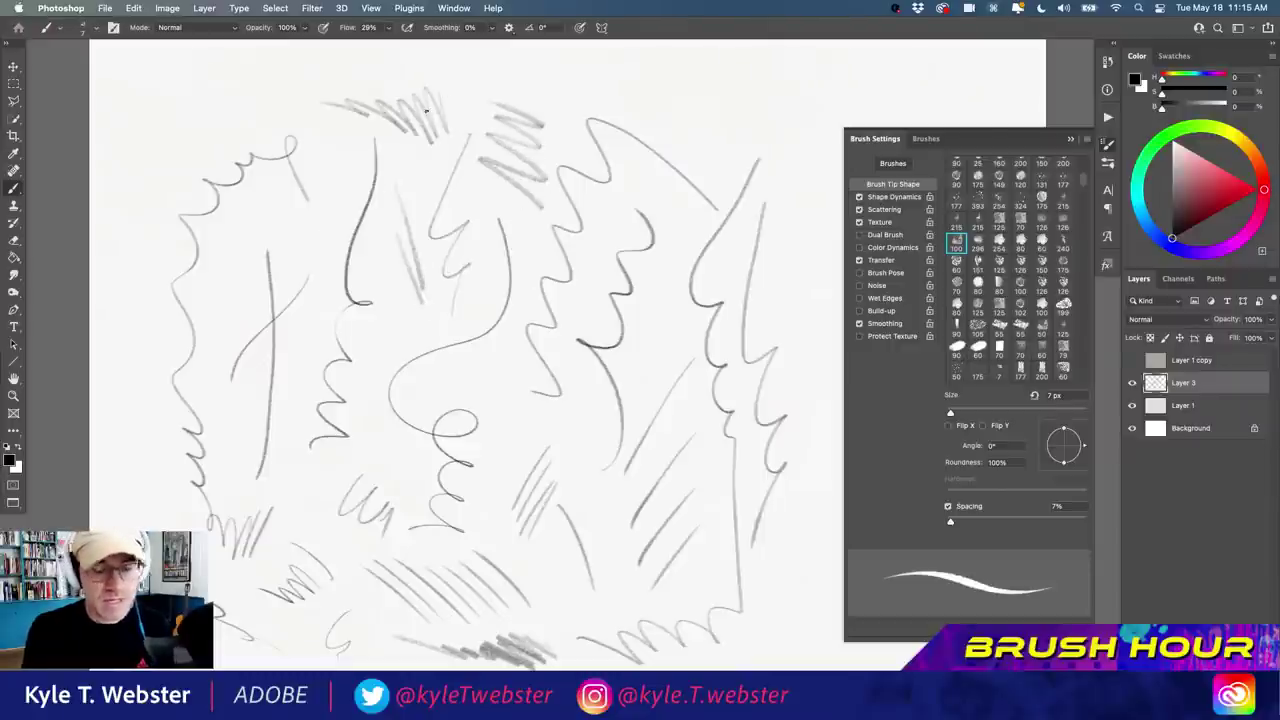
Clear the canvas, enable Transfer and Scattering, then test a looping stroke and remove it.
key("super+a")
key("BackSpace")
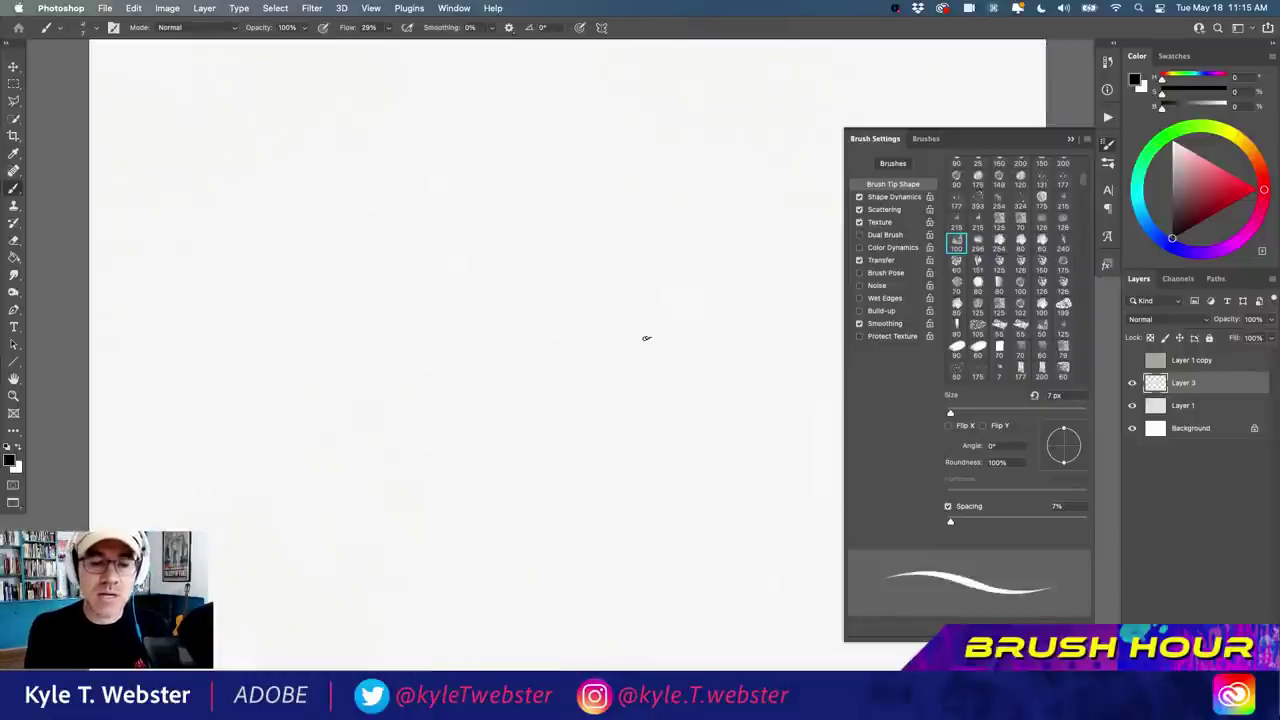
left_click(859, 260)
left_click(859, 208)
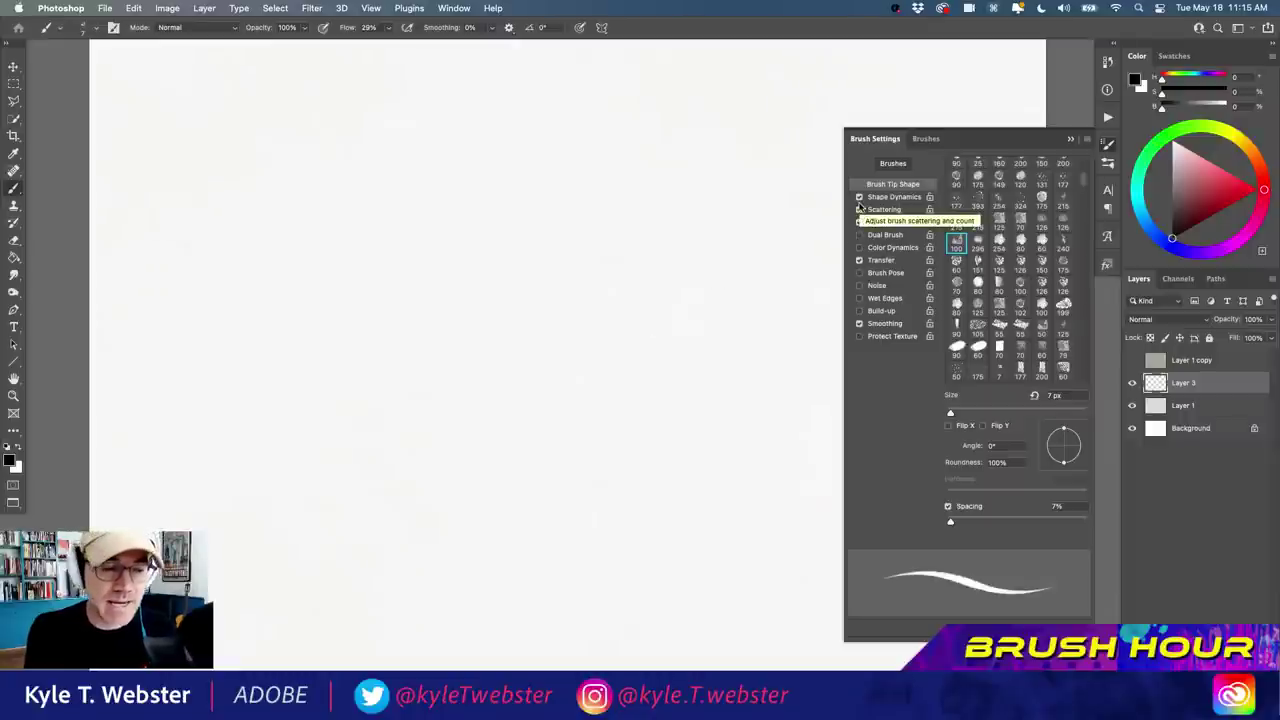
mouse_move(594, 177)
left_mouse_down()
mouse_move(554, 306)
mouse_move(493, 296)
mouse_move(462, 472)
mouse_move(328, 436)
left_mouse_up()
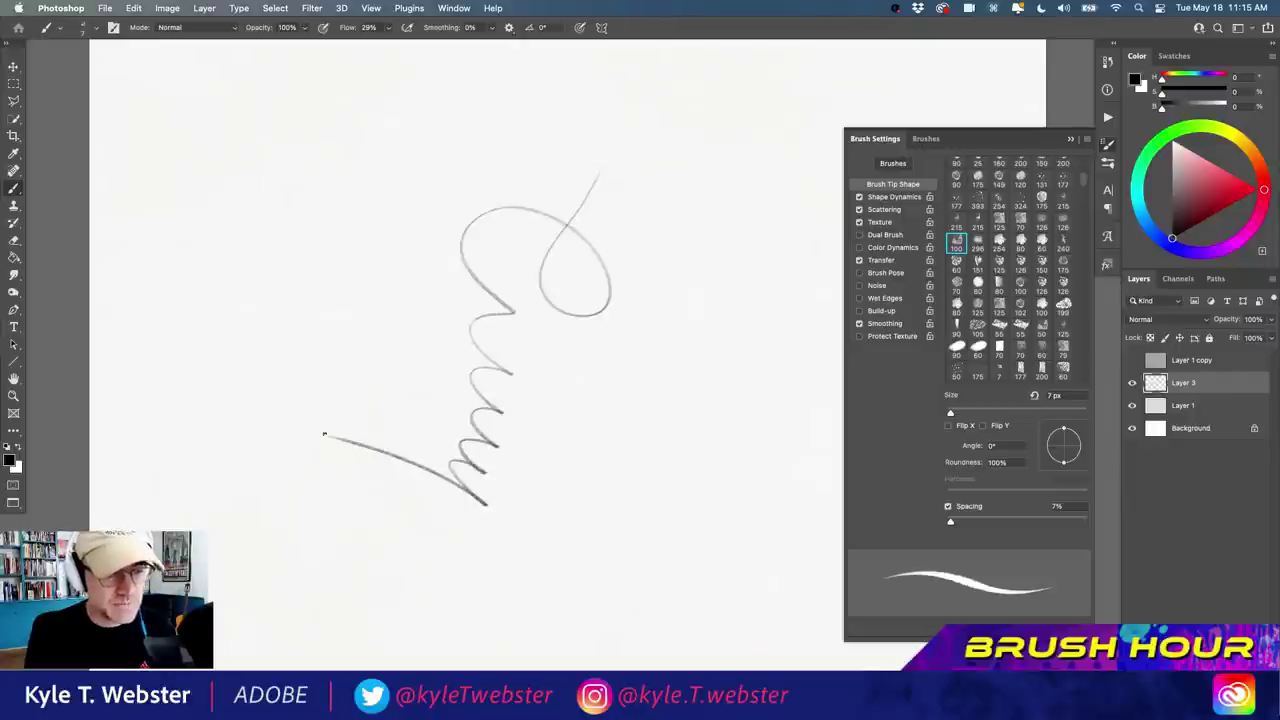
key("Delete")
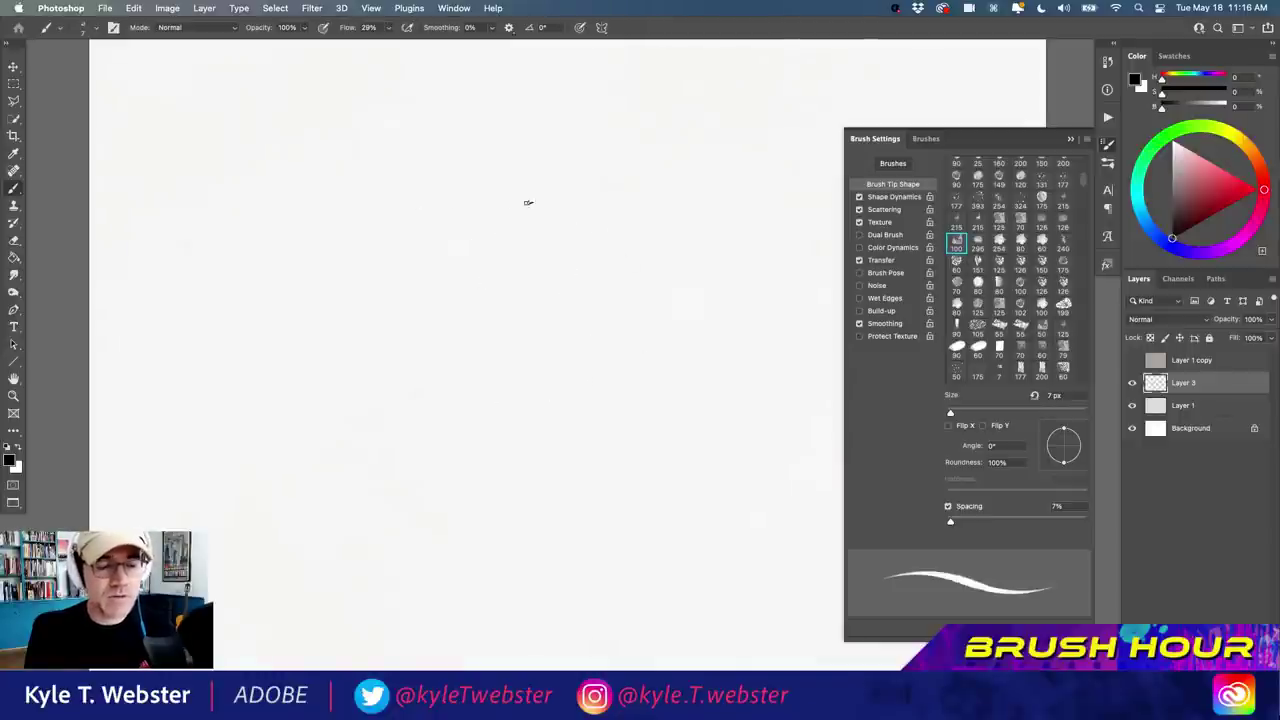
Sketch a faint head circle with jaw lines narrowing to a cone-shaped chin.
mouse_move(612, 236)
left_mouse_down()
mouse_move(487, 359)
mouse_move(619, 244)
mouse_move(431, 270)
mouse_move(595, 364)
mouse_move(503, 192)
mouse_move(622, 263)
left_mouse_up()
mouse_move(558, 377)
left_mouse_down()
mouse_move(444, 295)
mouse_move(611, 343)
mouse_move(500, 195)
mouse_move(468, 356)
mouse_move(625, 260)
mouse_move(435, 243)
mouse_move(593, 344)
mouse_move(563, 193)
mouse_move(472, 360)
left_mouse_up()
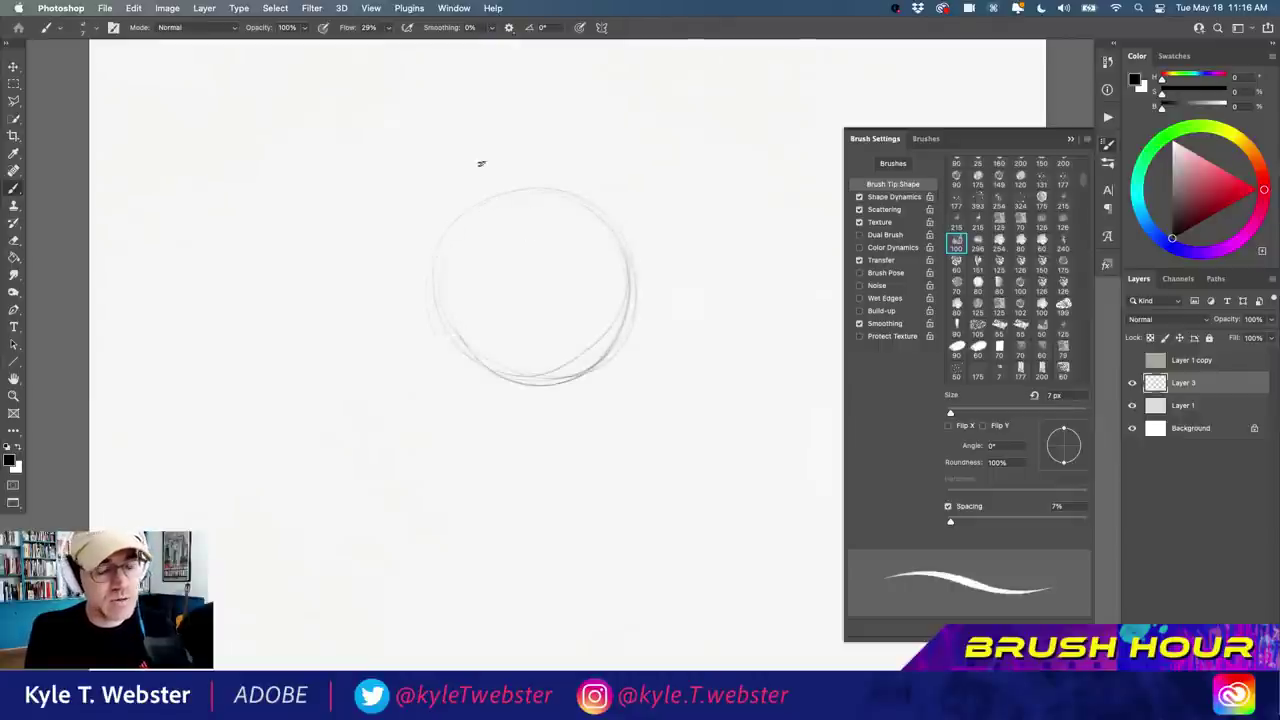
left_click_drag(435, 248, 453, 406)
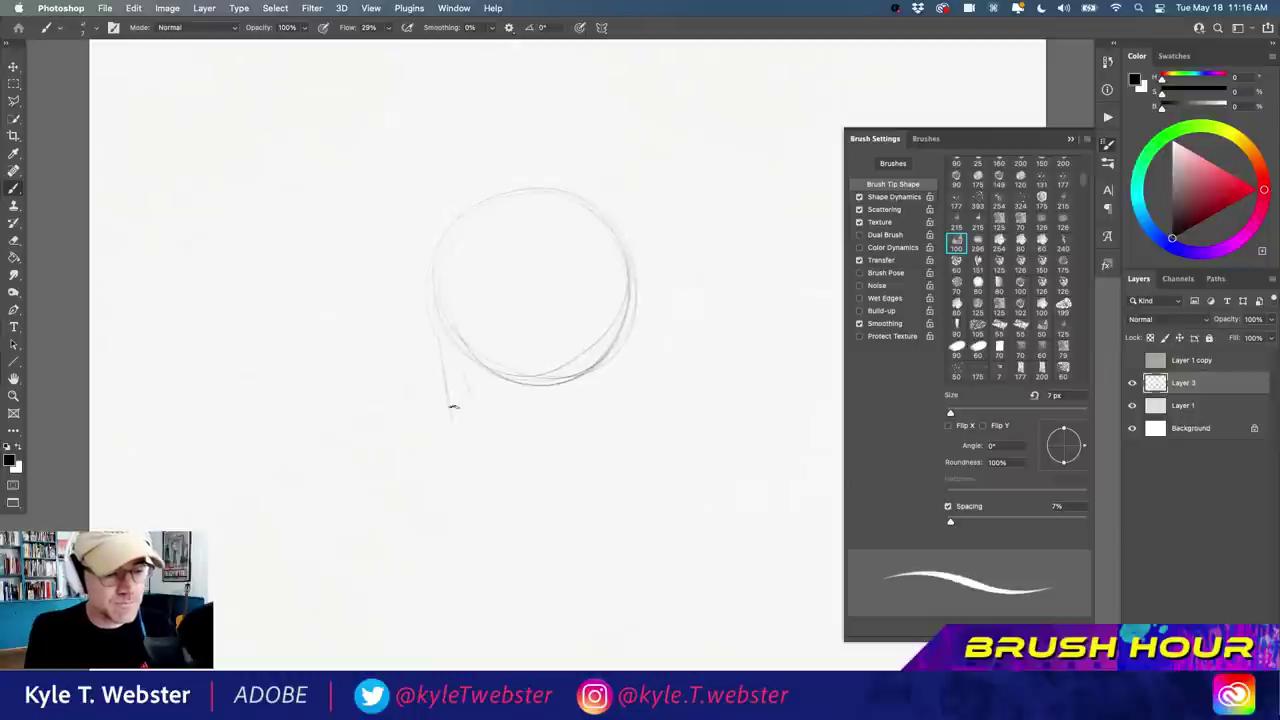
mouse_move(435, 271)
left_mouse_down()
mouse_move(467, 446)
mouse_move(452, 433)
mouse_move(571, 364)
left_mouse_up()
left_click_drag(455, 431, 567, 375)
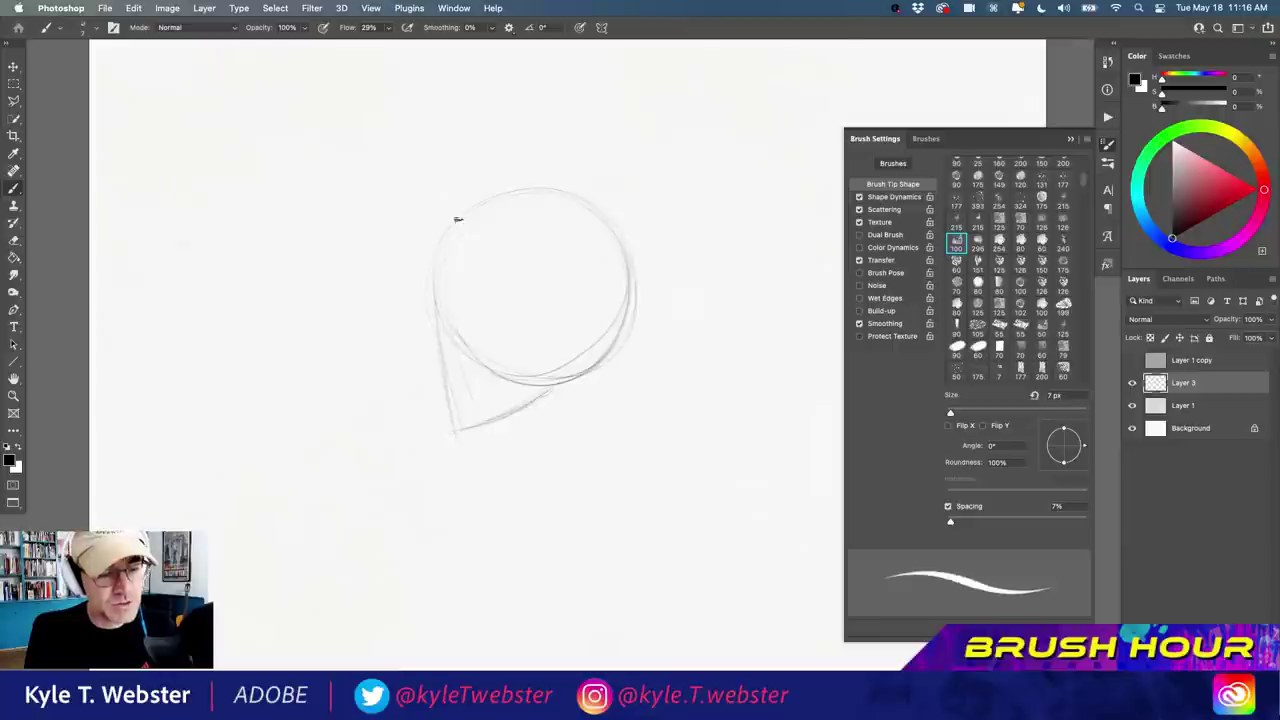
mouse_move(626, 297)
left_mouse_down()
mouse_move(616, 335)
mouse_move(449, 371)
left_mouse_up()
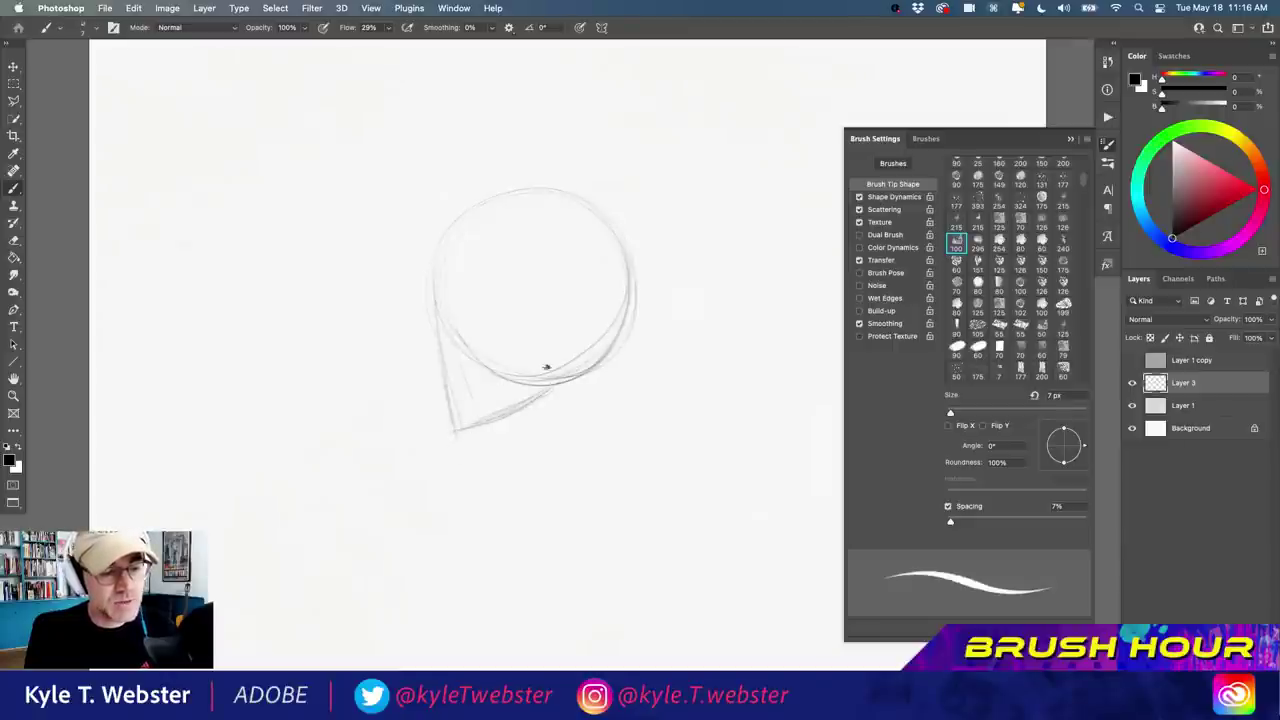
mouse_move(628, 265)
left_mouse_down()
mouse_move(586, 343)
mouse_move(608, 320)
mouse_move(499, 353)
mouse_move(450, 430)
left_mouse_up()
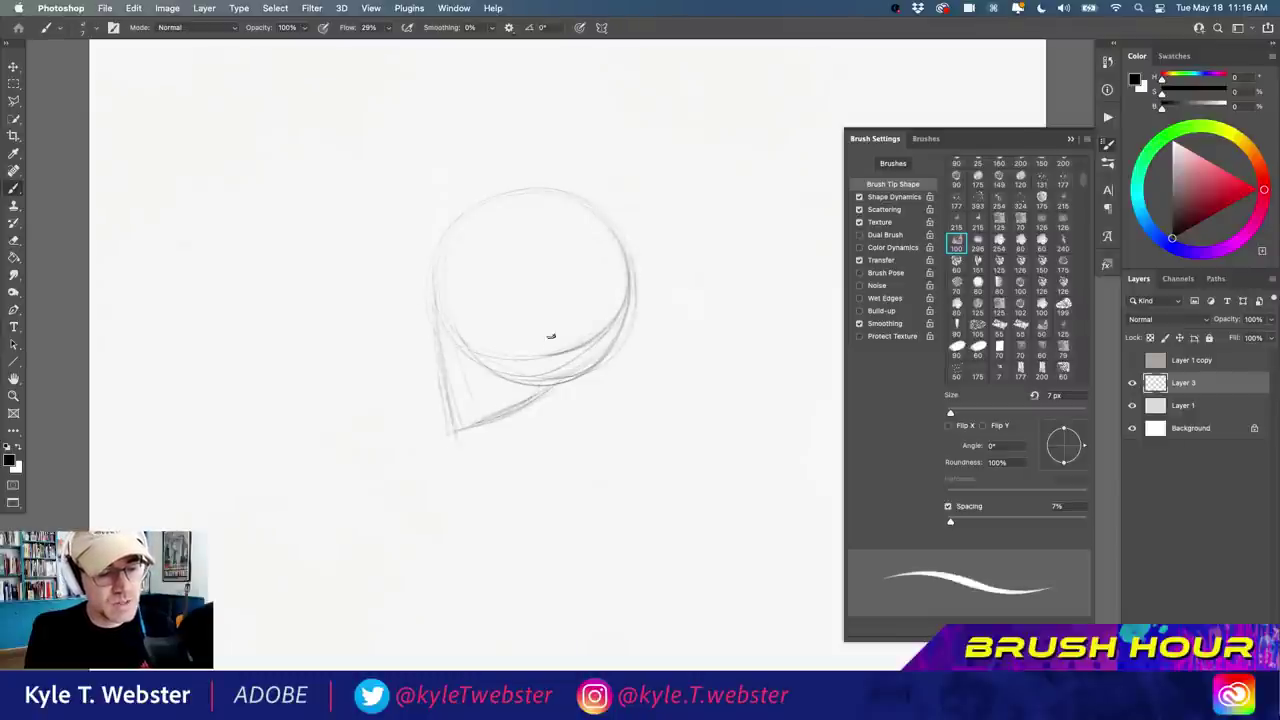
Darken the face profile edge, chin and brow, then draw a thick zigzag at left.
mouse_move(550, 337)
left_mouse_down()
mouse_move(486, 428)
mouse_move(552, 368)
left_mouse_up()
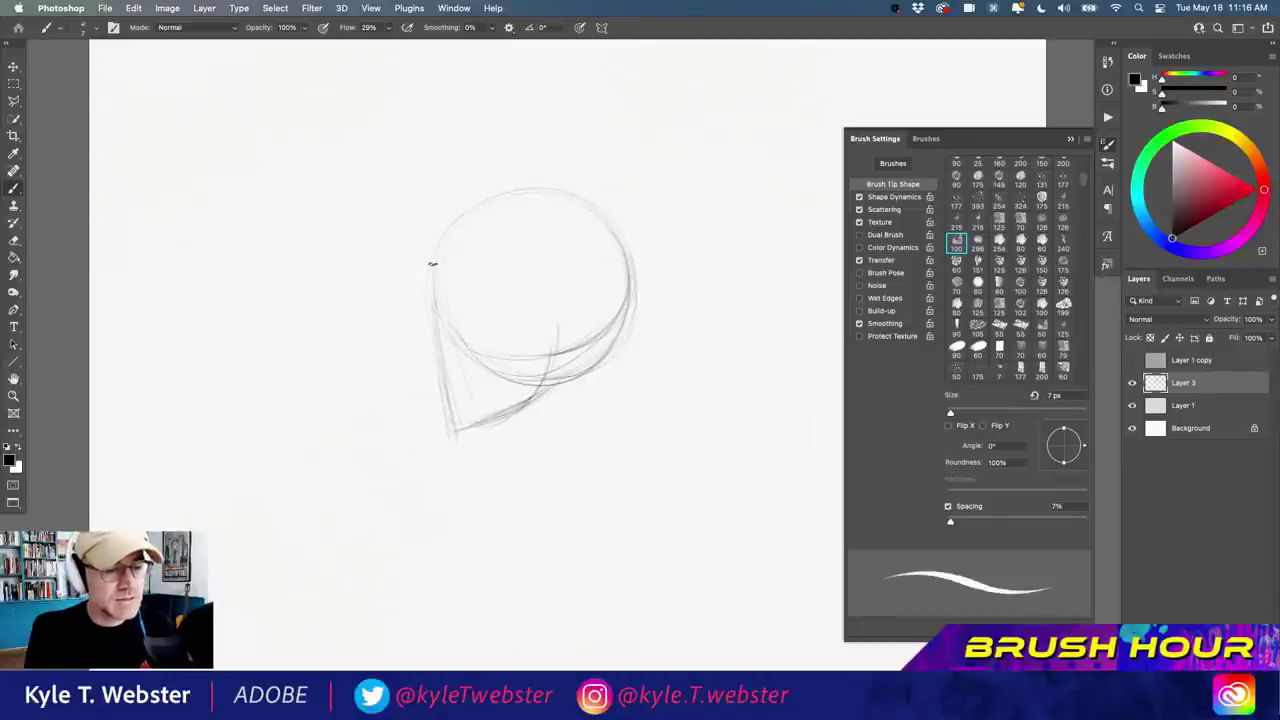
left_click_drag(432, 264, 438, 336)
left_click_drag(433, 263, 449, 426)
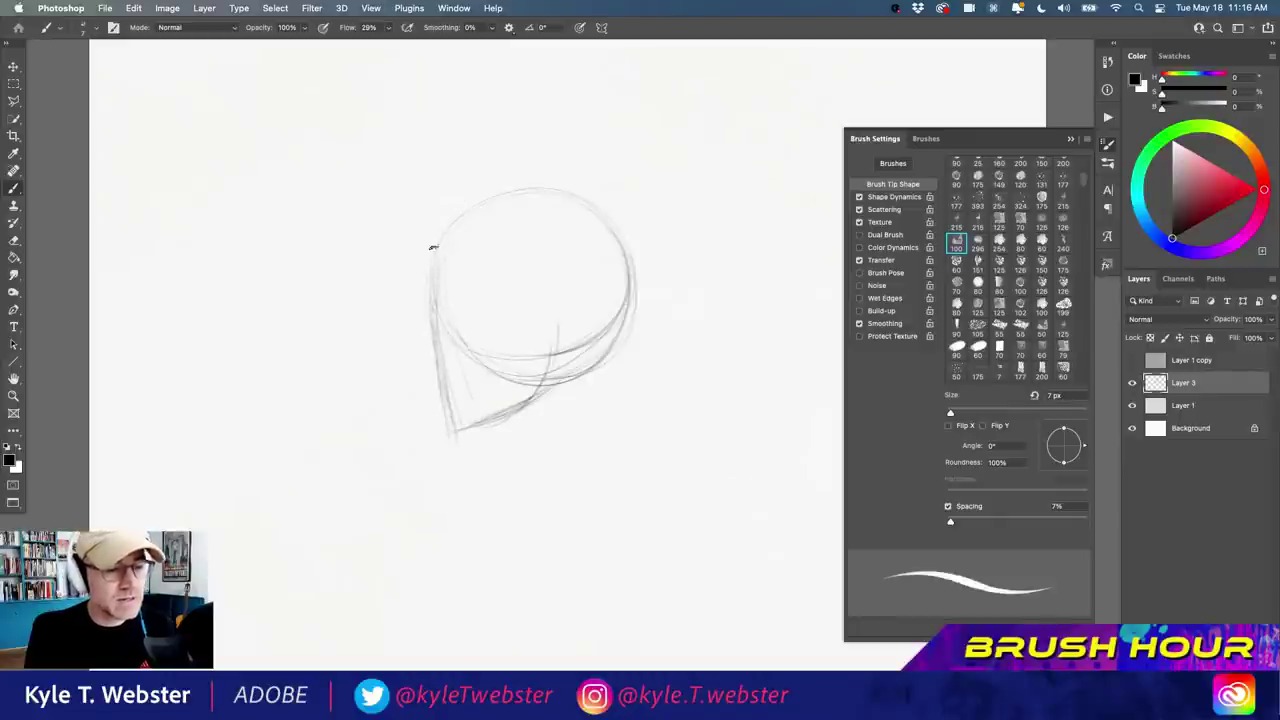
left_click_drag(428, 294, 430, 334)
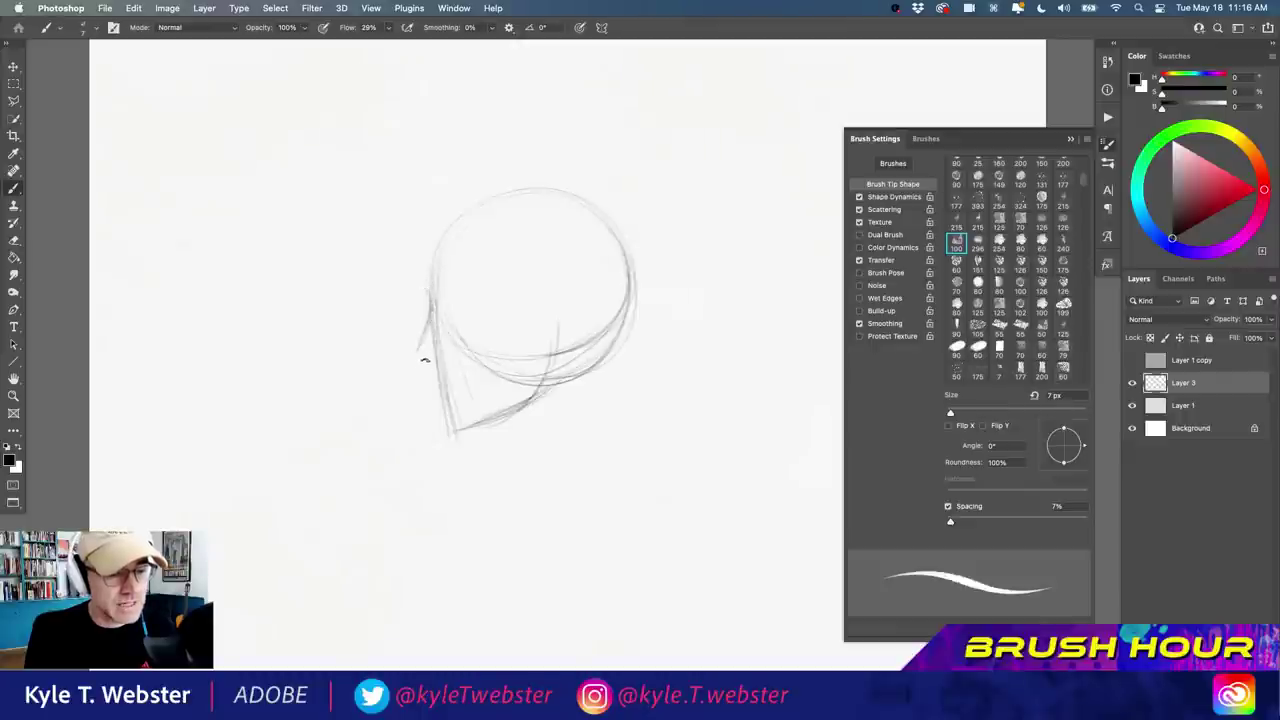
left_click_drag(418, 357, 434, 364)
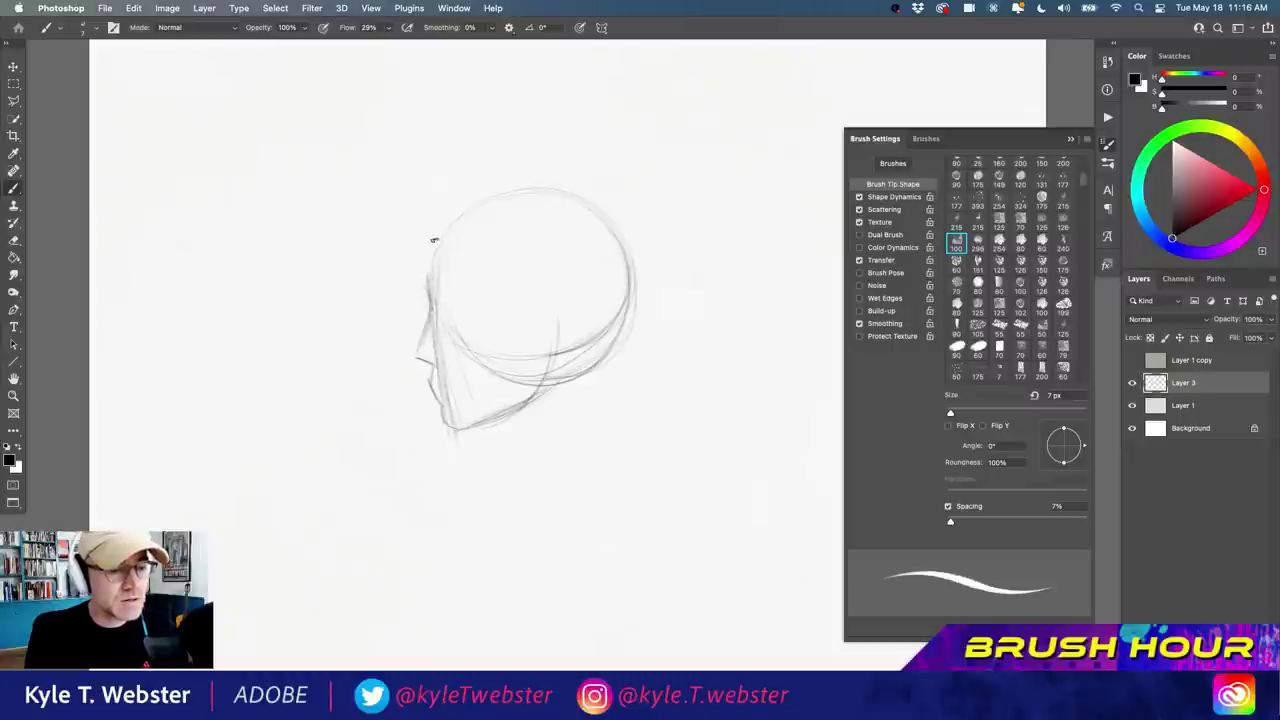
left_click_drag(423, 283, 437, 243)
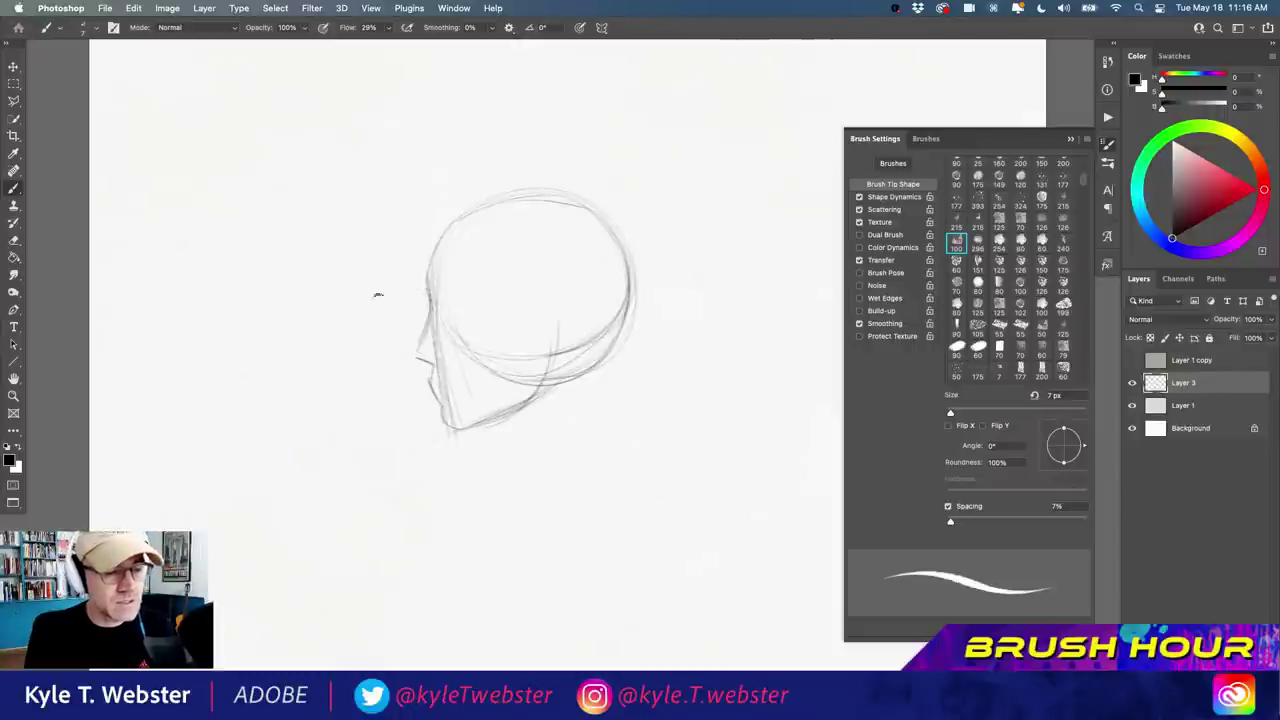
mouse_move(294, 248)
left_mouse_down()
mouse_move(317, 322)
mouse_move(254, 339)
mouse_move(256, 403)
mouse_move(322, 398)
mouse_move(317, 450)
mouse_move(362, 521)
left_mouse_up()
mouse_move(279, 470)
left_mouse_down()
mouse_move(231, 534)
mouse_move(272, 543)
mouse_move(281, 588)
mouse_move(350, 588)
mouse_move(355, 620)
left_mouse_up()
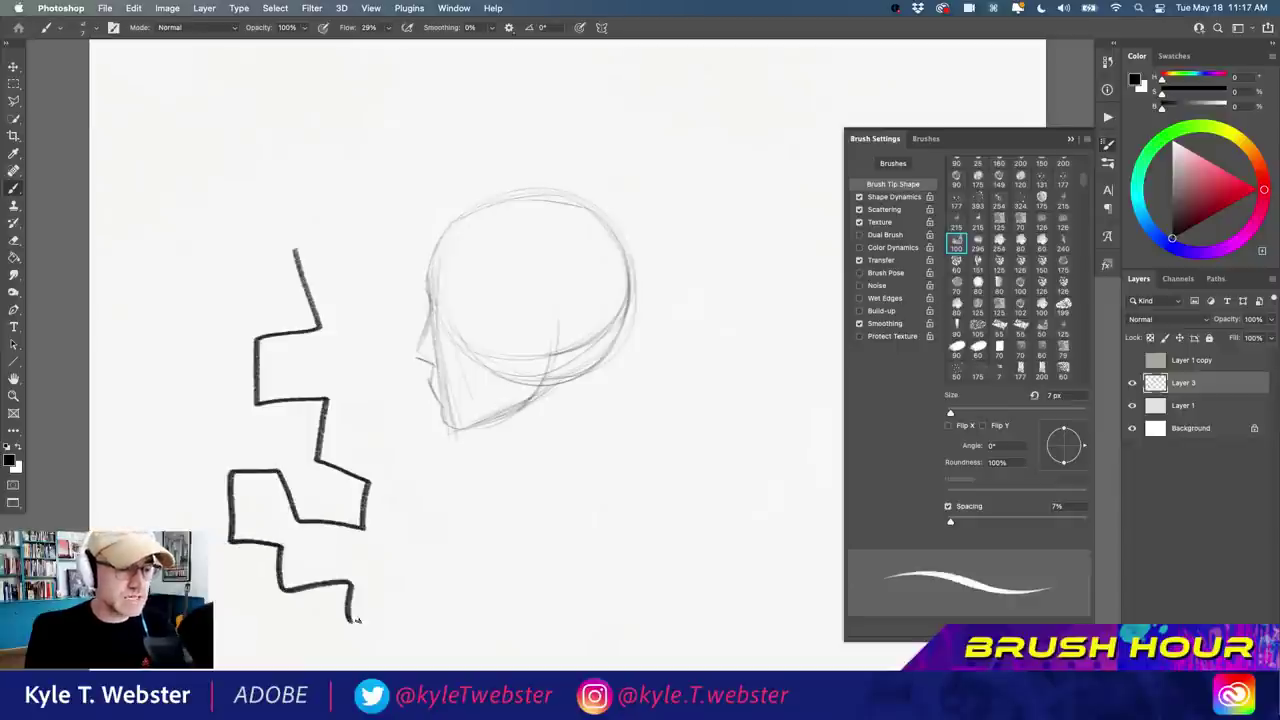
Undo the zigzag and draw a wavy ribbon left of the head, hatched darkest at top.
key("super+z")
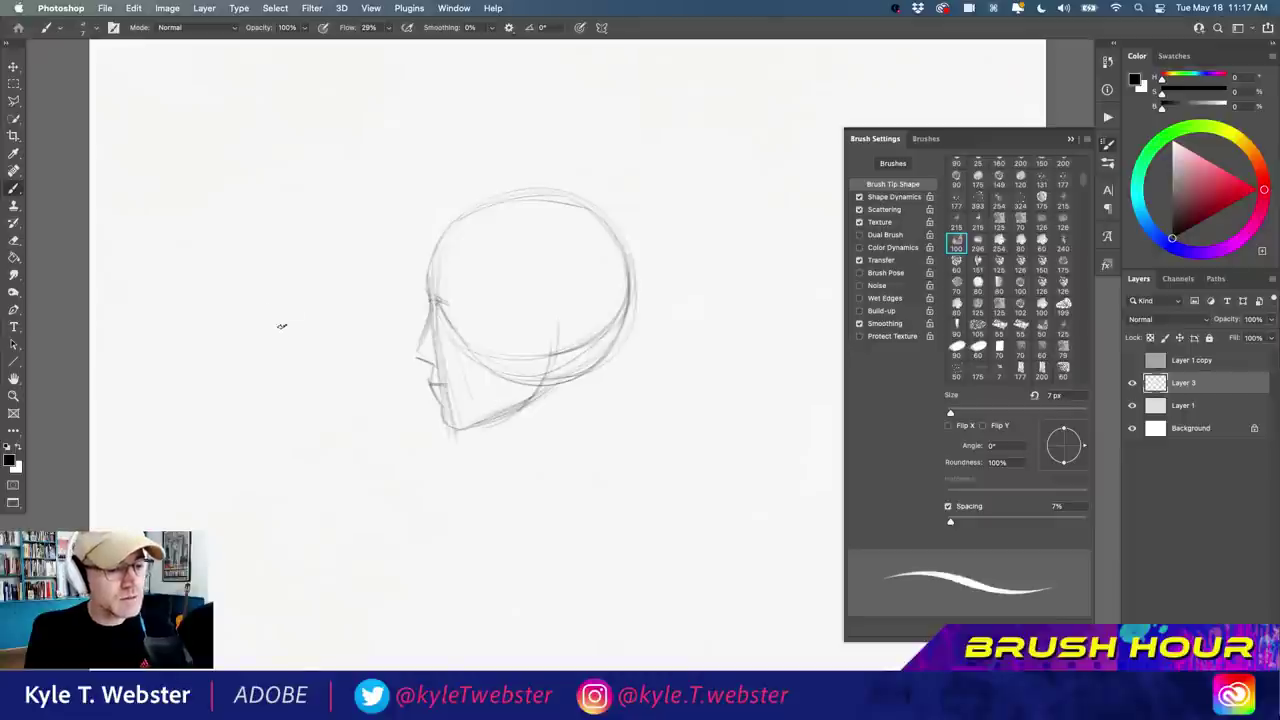
mouse_move(291, 238)
left_mouse_down()
mouse_move(284, 366)
mouse_move(290, 488)
left_mouse_up()
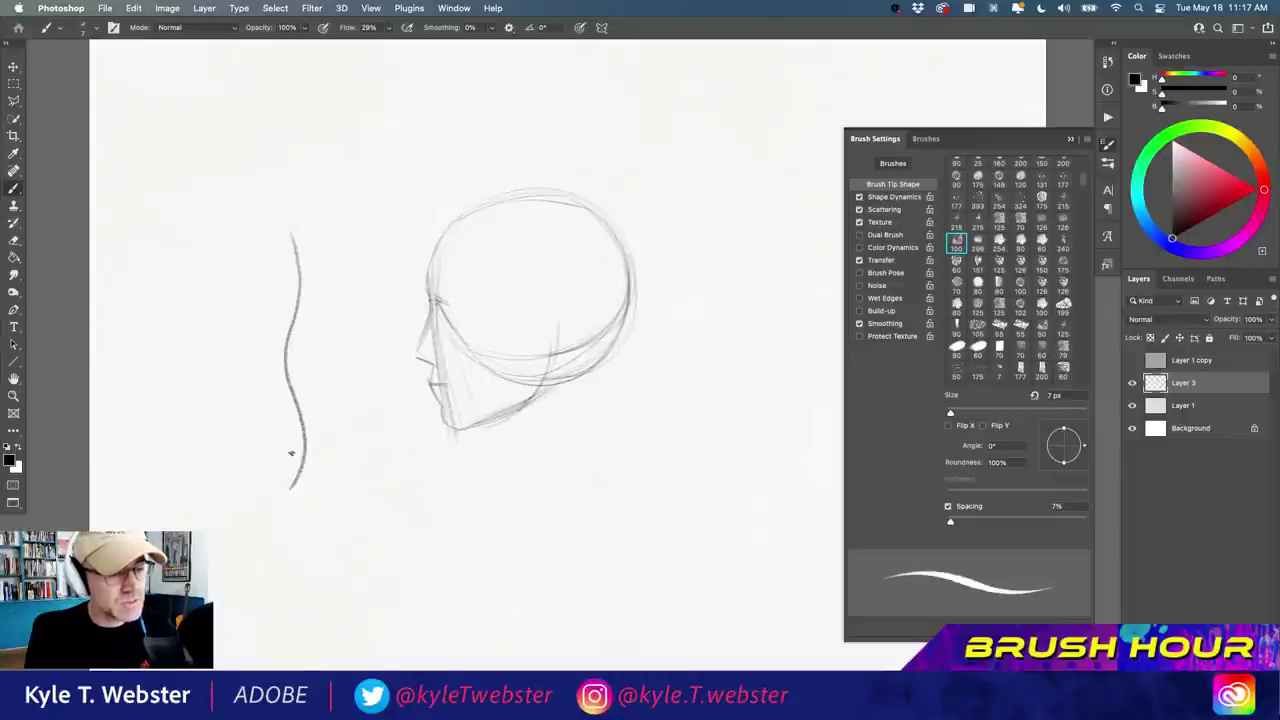
mouse_move(303, 436)
left_mouse_down()
mouse_move(251, 423)
mouse_move(239, 383)
mouse_move(251, 262)
left_mouse_up()
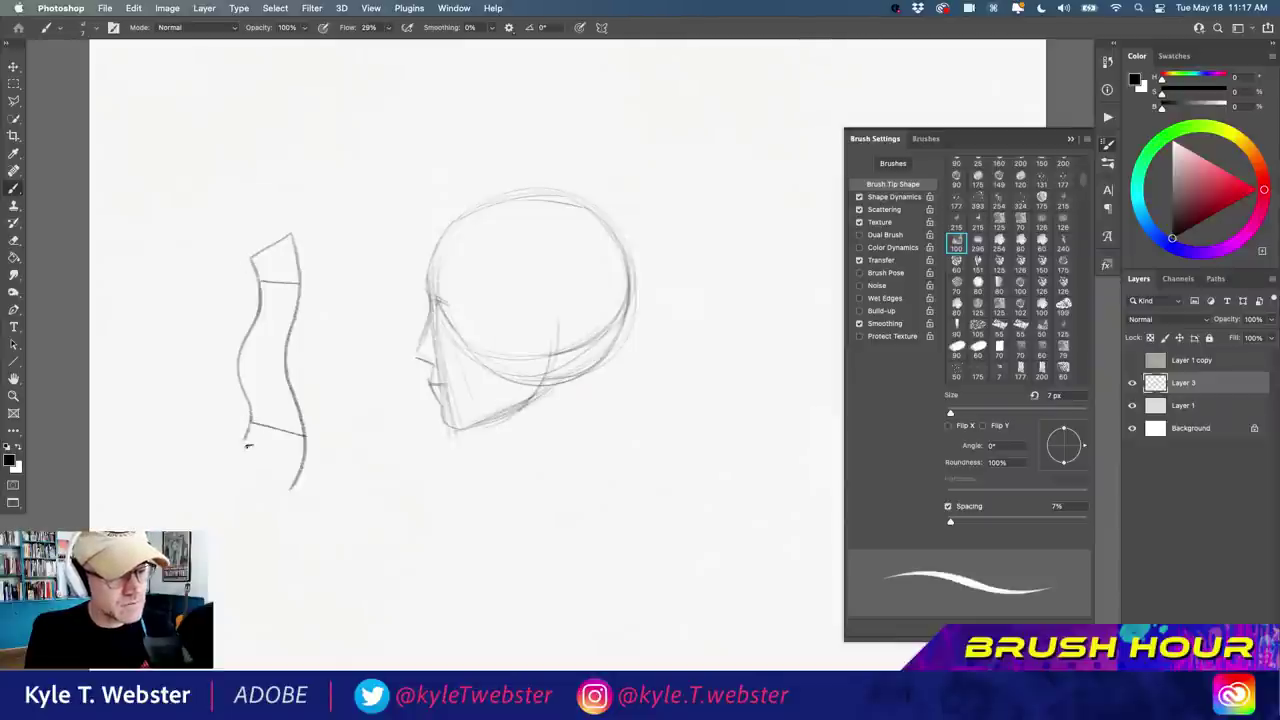
left_click_drag(246, 442, 288, 488)
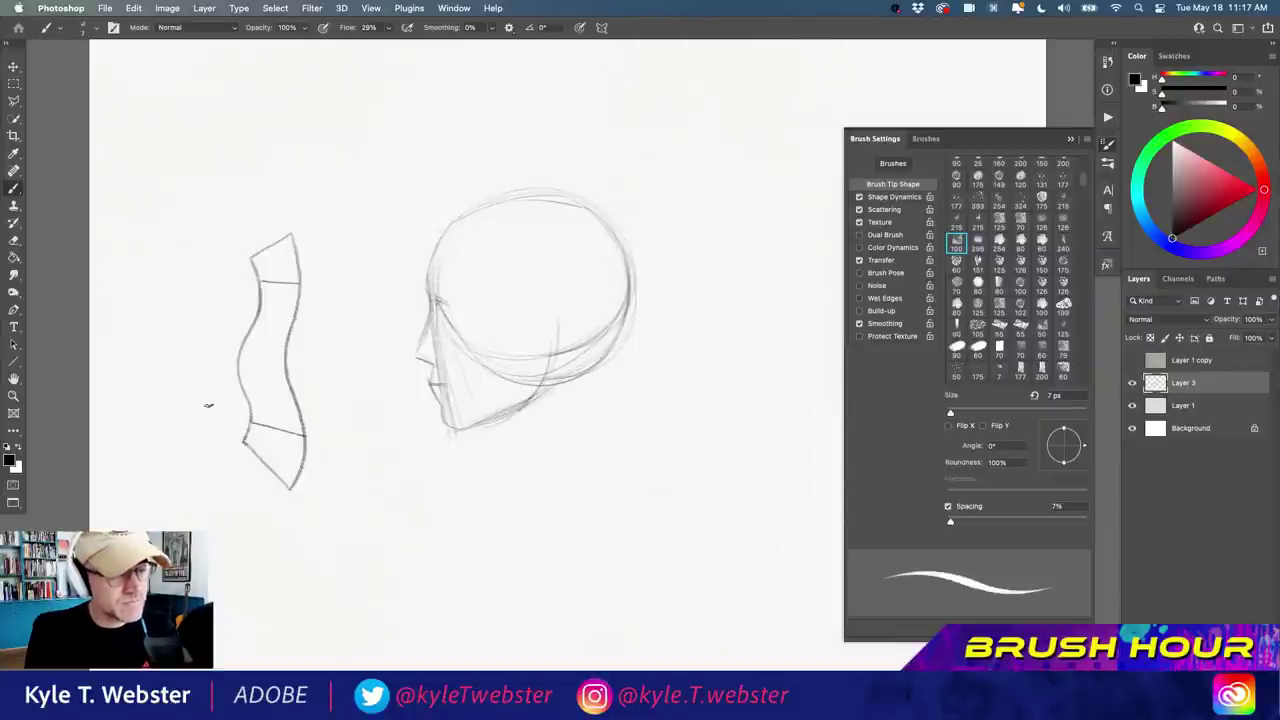
mouse_move(291, 240)
left_mouse_down()
mouse_move(283, 273)
mouse_move(265, 248)
mouse_move(258, 279)
mouse_move(253, 257)
mouse_move(298, 289)
mouse_move(262, 280)
mouse_move(290, 302)
mouse_move(261, 296)
mouse_move(287, 320)
mouse_move(261, 313)
mouse_move(286, 344)
mouse_move(249, 329)
mouse_move(280, 378)
mouse_move(246, 389)
mouse_move(295, 423)
mouse_move(262, 426)
left_mouse_up()
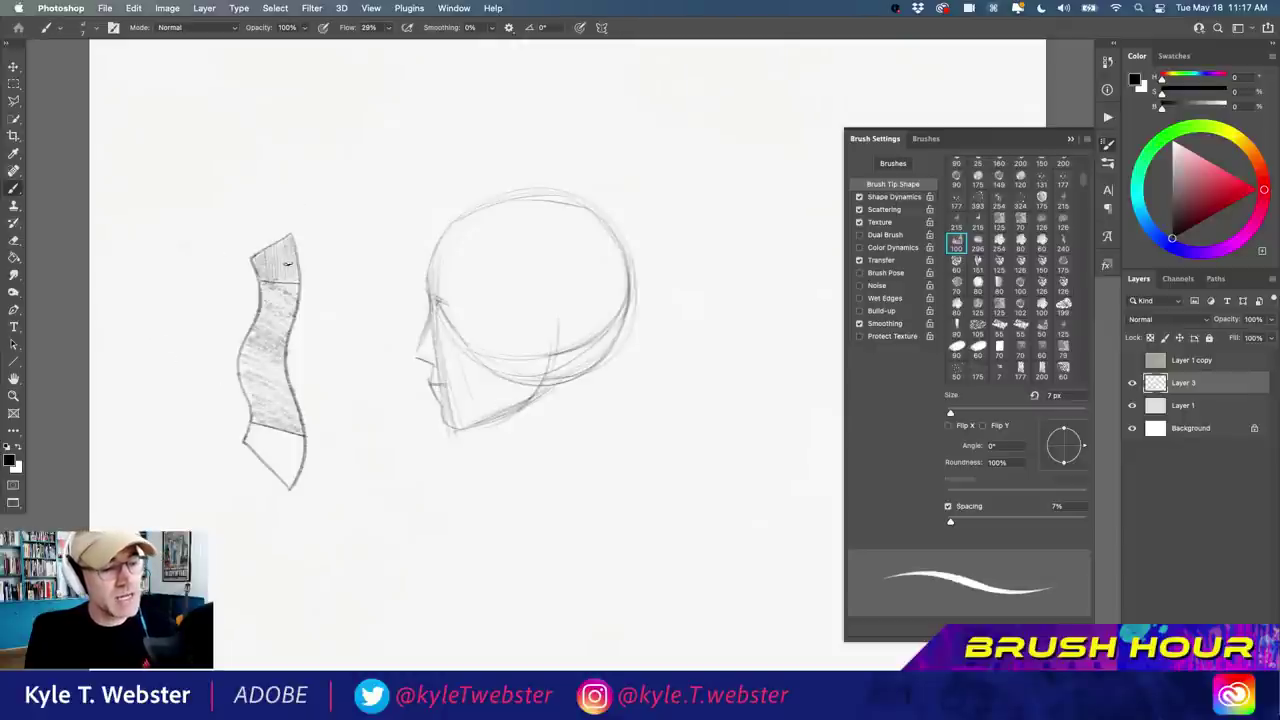
mouse_move(292, 248)
left_mouse_down()
mouse_move(286, 237)
mouse_move(294, 255)
mouse_move(276, 247)
mouse_move(284, 262)
mouse_move(276, 250)
mouse_move(266, 270)
mouse_move(258, 262)
left_mouse_up()
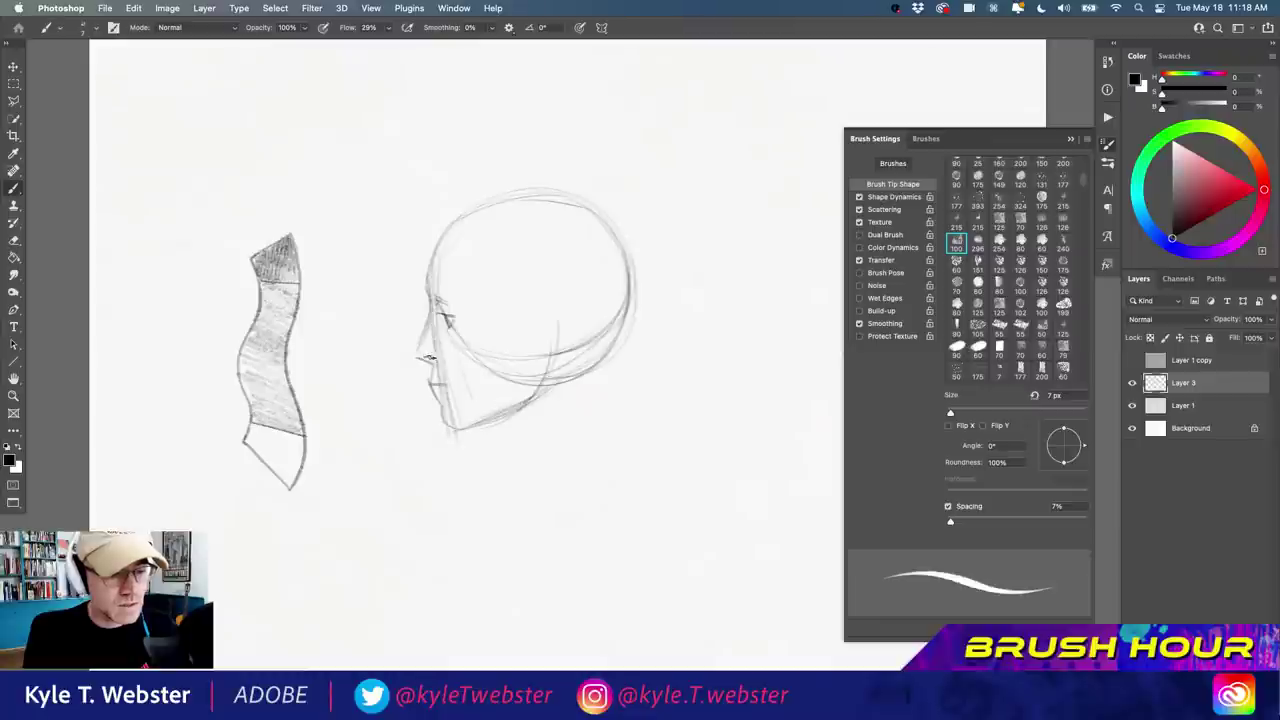
Add lips, sharpen the nose and chin, darken the brow and eye, and sketch an ear.
left_click_drag(440, 354, 432, 364)
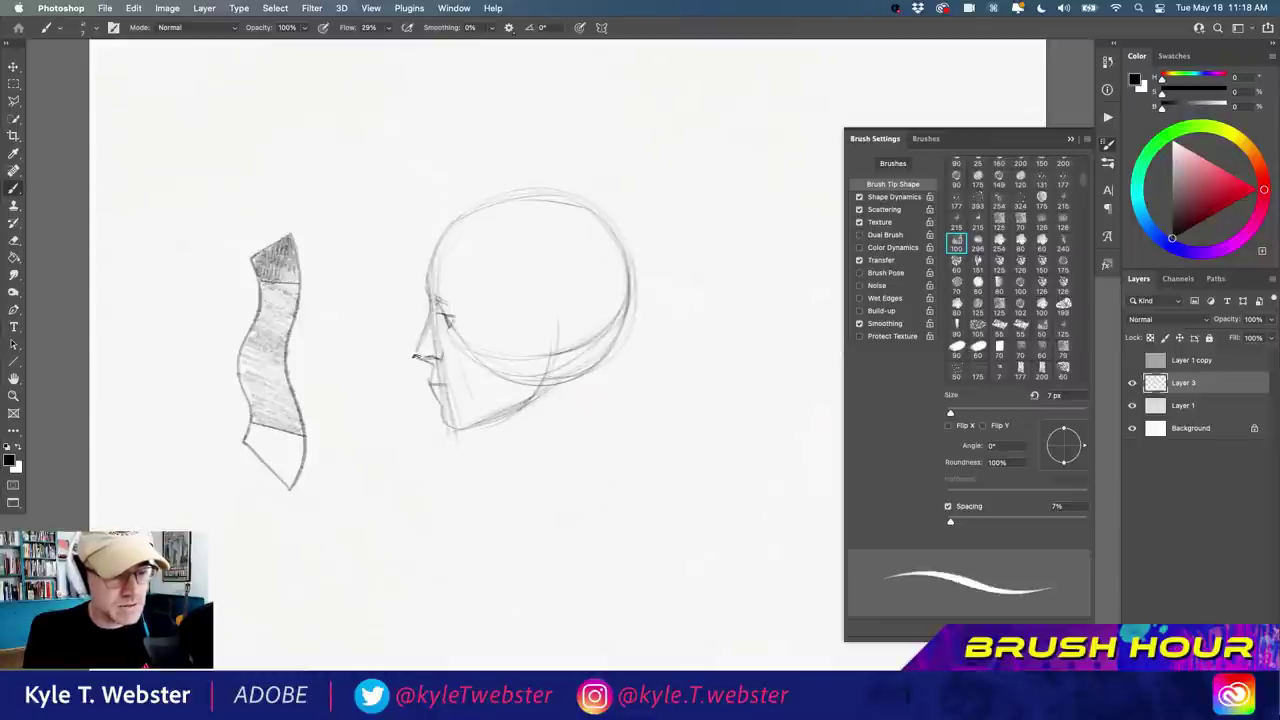
mouse_move(417, 357)
left_mouse_down()
mouse_move(444, 420)
mouse_move(475, 420)
mouse_move(473, 408)
mouse_move(513, 407)
mouse_move(548, 345)
left_mouse_up()
left_click_drag(429, 297, 436, 248)
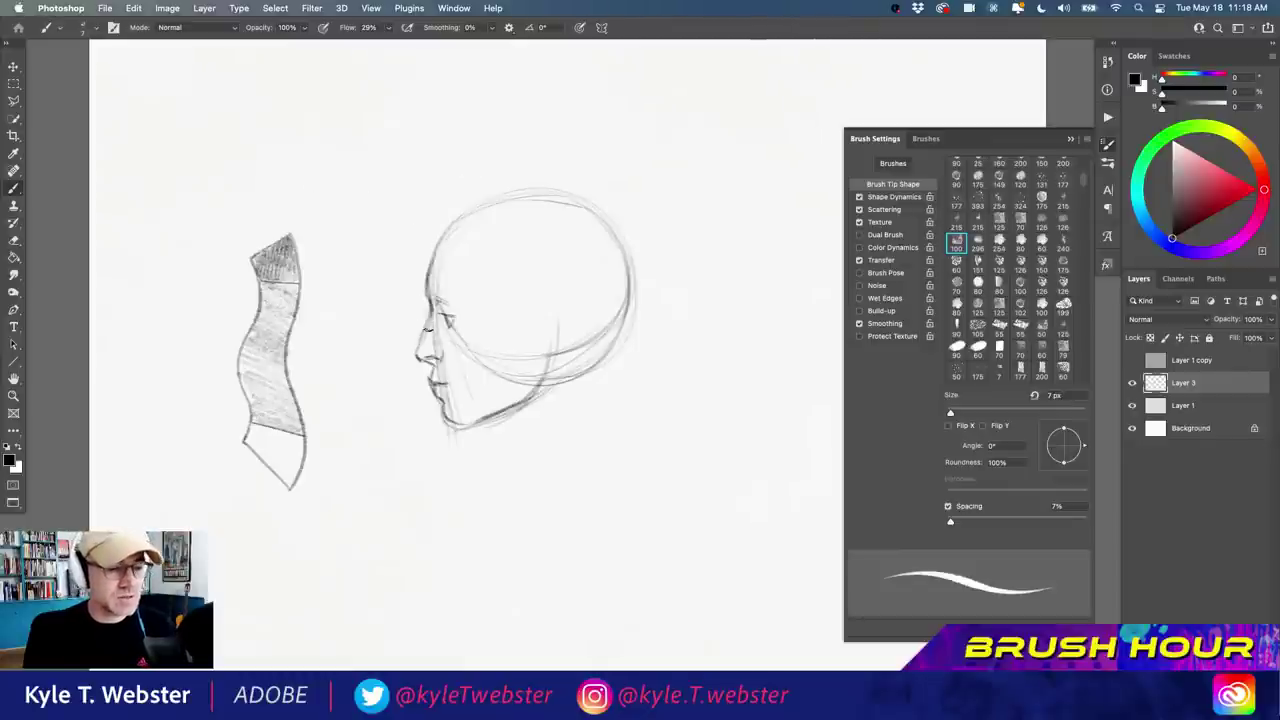
left_click_drag(419, 342, 424, 334)
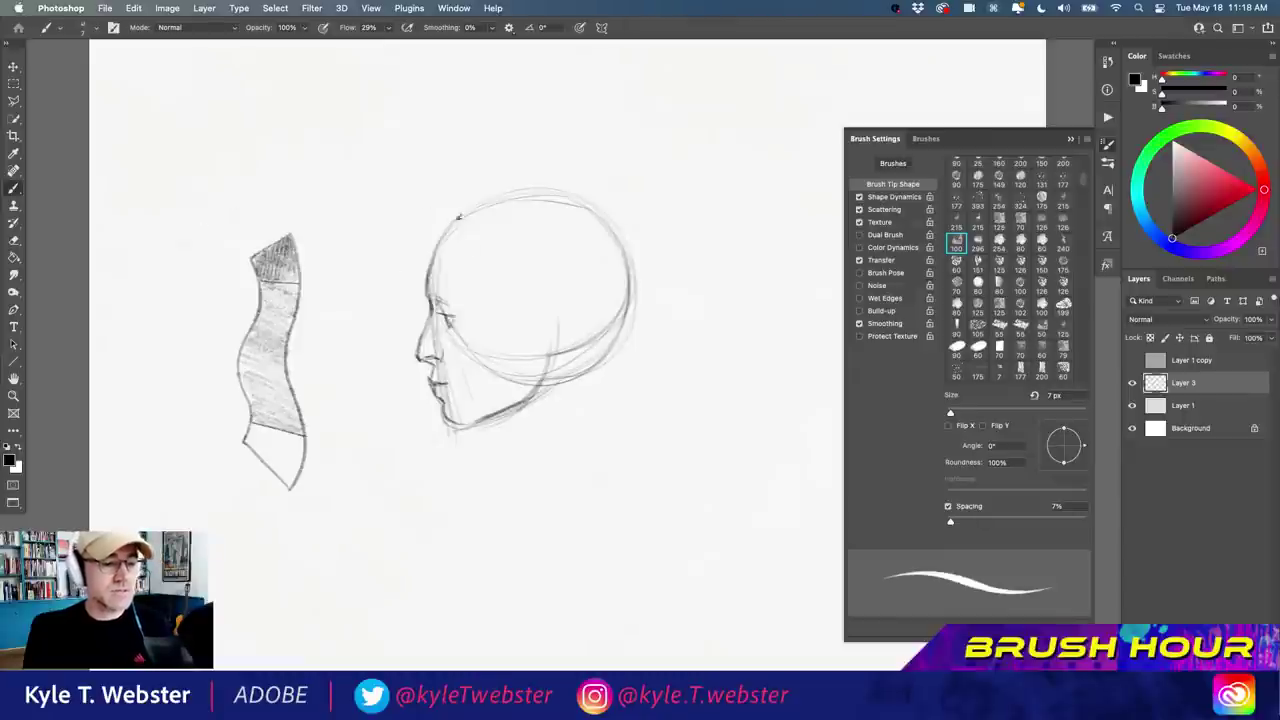
mouse_move(441, 306)
left_mouse_down()
mouse_move(432, 300)
mouse_move(452, 318)
left_mouse_up()
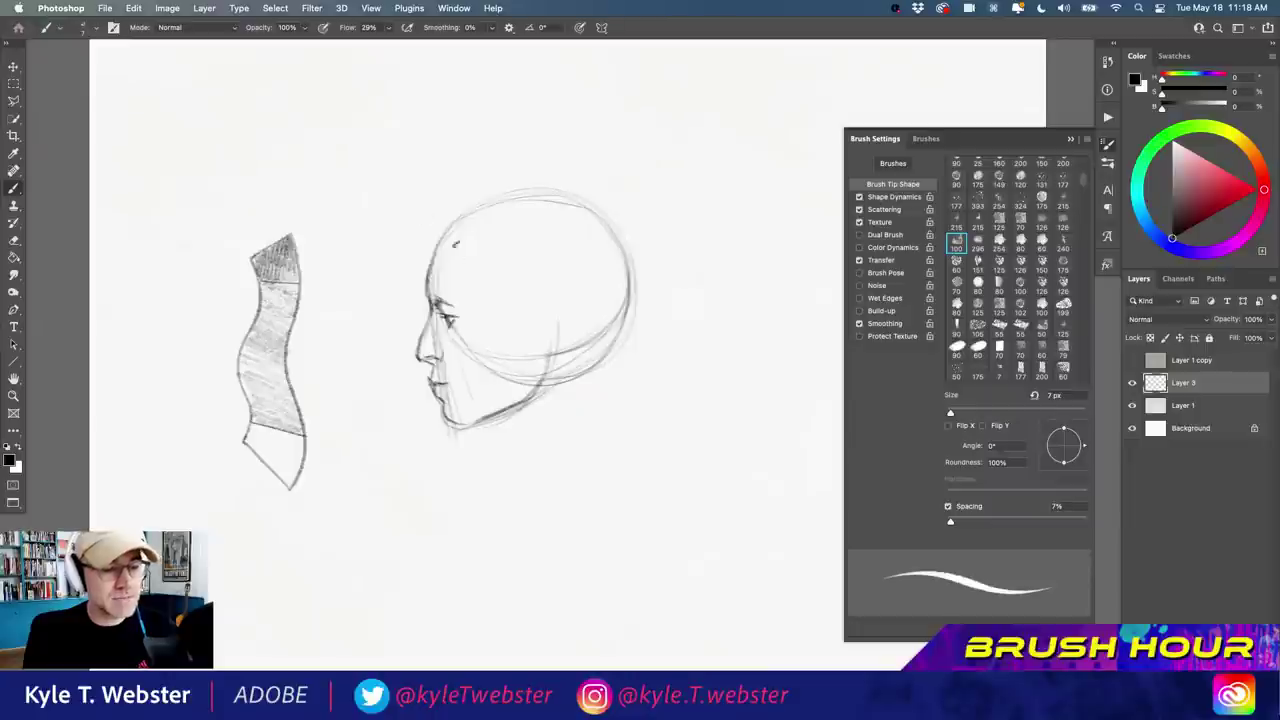
left_click_drag(440, 353, 437, 350)
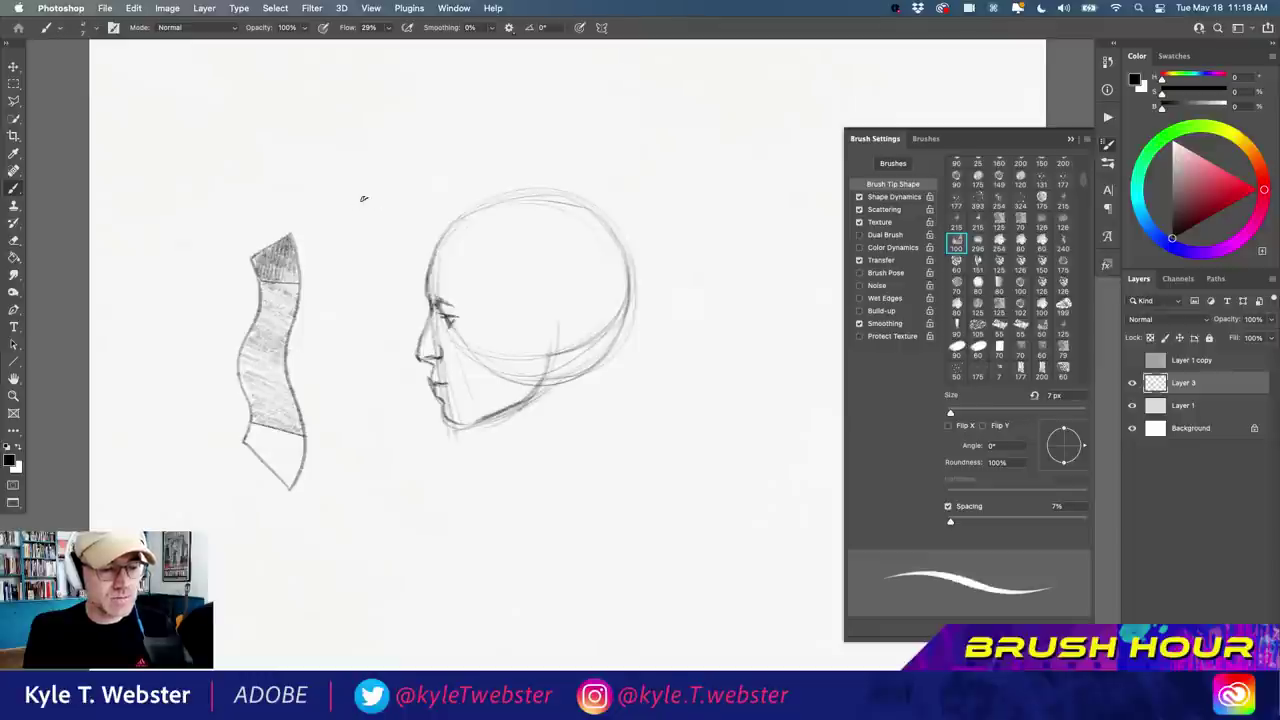
left_click_drag(555, 288, 580, 229)
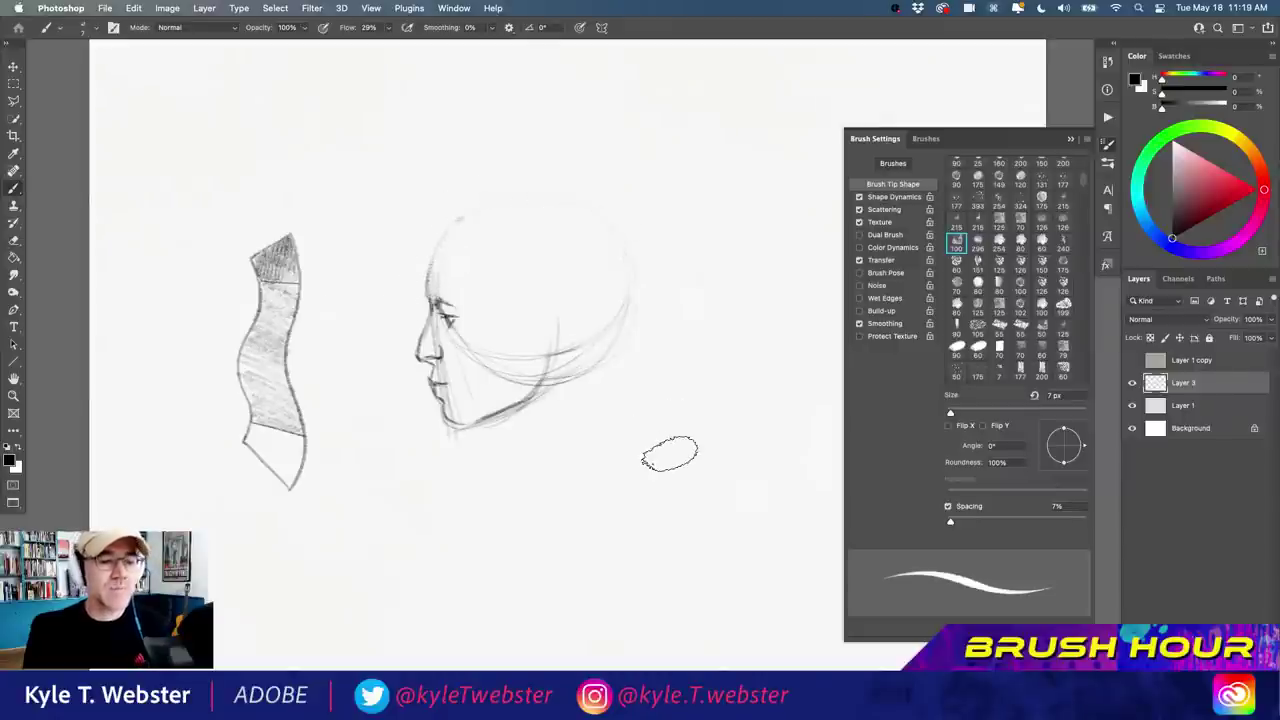
Select the Kyle's Eraser - Gradual brush from the Erasers brush group.
left_click(926, 138)
left_click(883, 258)
left_click(882, 238)
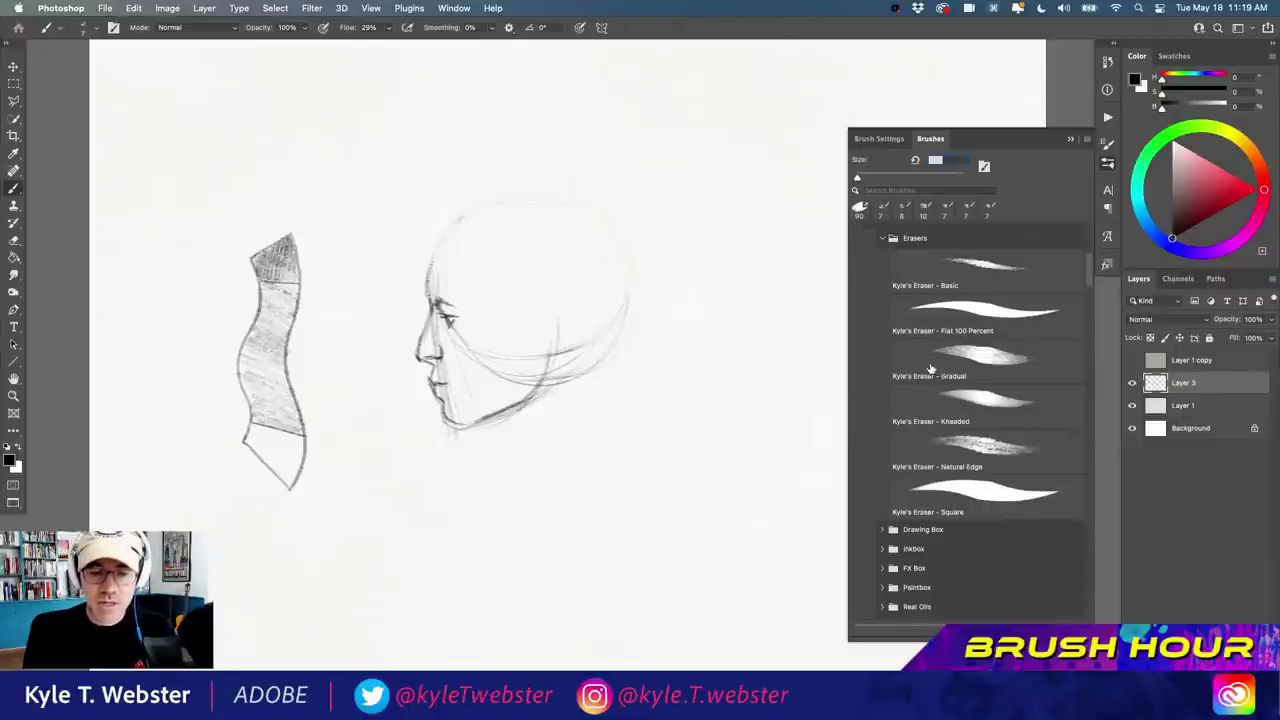
left_click(980, 360)
left_click(1042, 132)
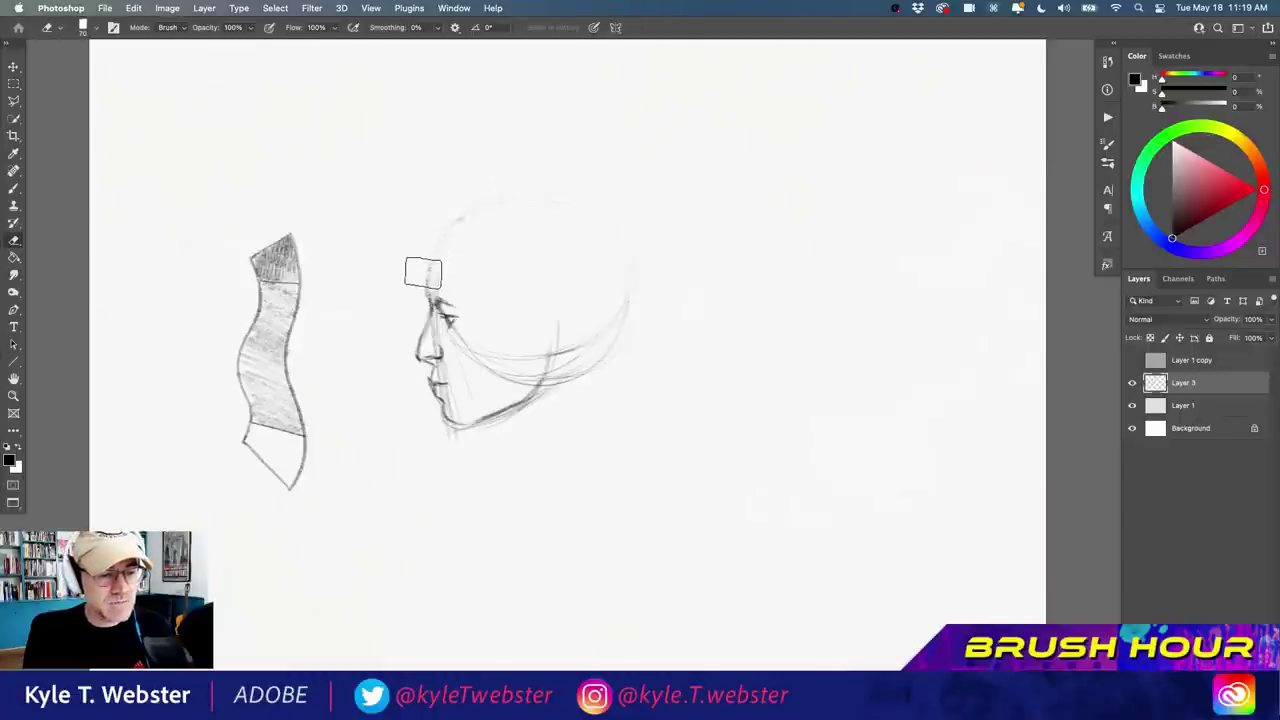
Erase the faint circle behind the head, then pencil short dark marks at the brow.
mouse_move(522, 195)
left_mouse_down()
mouse_move(568, 199)
mouse_move(624, 243)
mouse_move(613, 326)
mouse_move(588, 375)
mouse_move(568, 383)
mouse_move(530, 337)
mouse_move(545, 363)
mouse_move(515, 404)
mouse_move(554, 311)
mouse_move(544, 352)
mouse_move(559, 319)
mouse_move(554, 348)
mouse_move(604, 362)
left_mouse_up()
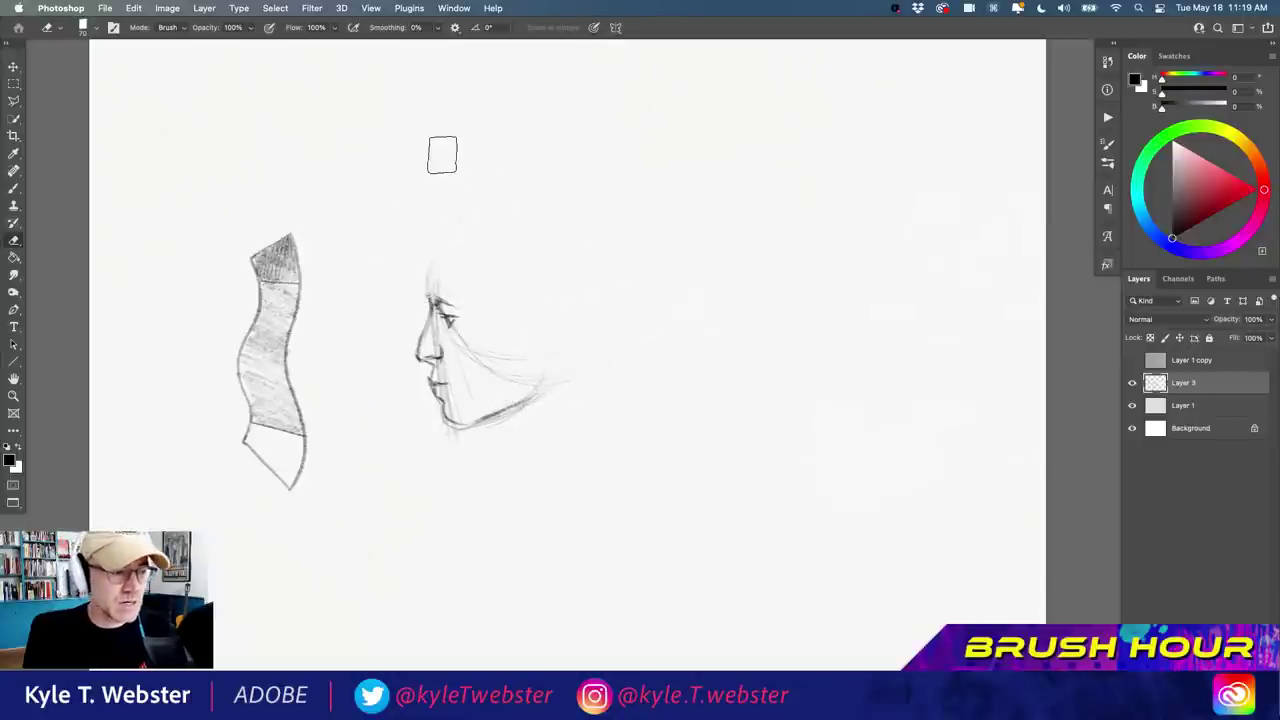
left_click(14, 187)
mouse_move(425, 295)
left_mouse_down()
mouse_move(445, 234)
mouse_move(459, 227)
mouse_move(432, 250)
mouse_move(462, 226)
left_mouse_up()
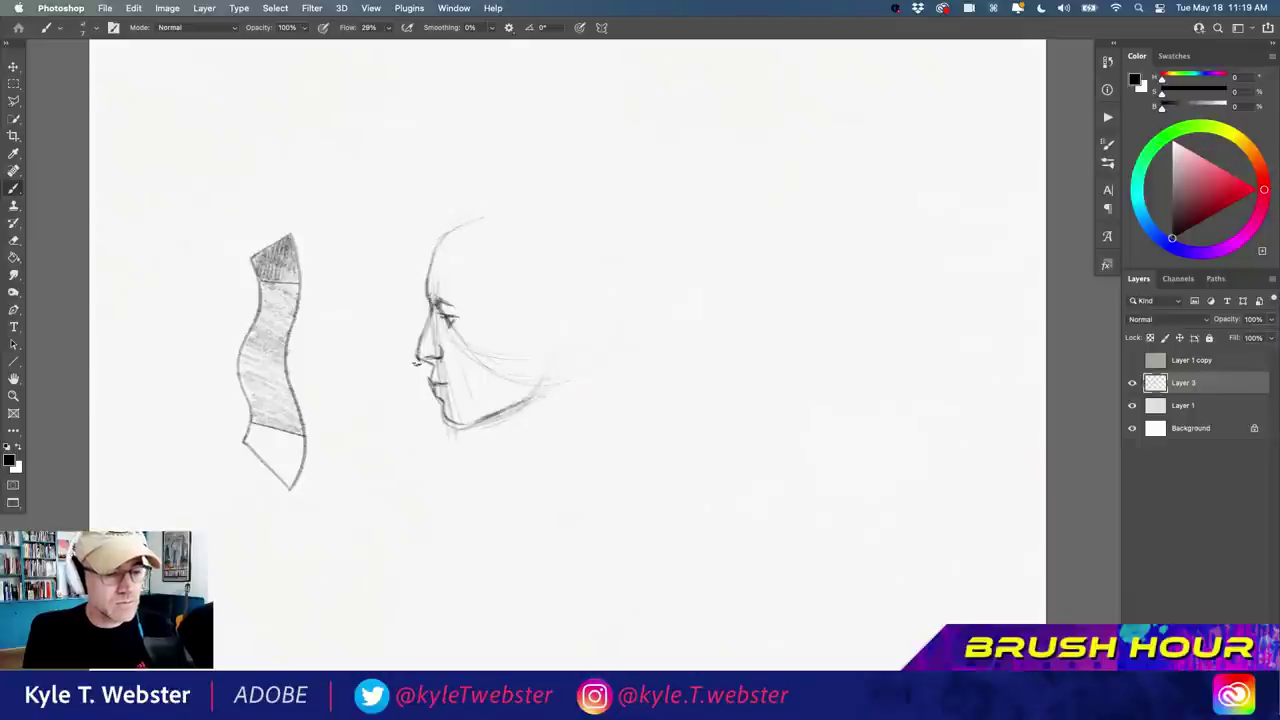
Extend and darken the forehead curve, darken the jawline, and shade the eye, nose and cheek.
mouse_move(440, 240)
left_mouse_down()
mouse_move(547, 205)
mouse_move(452, 226)
left_mouse_up()
left_click_drag(536, 204, 470, 216)
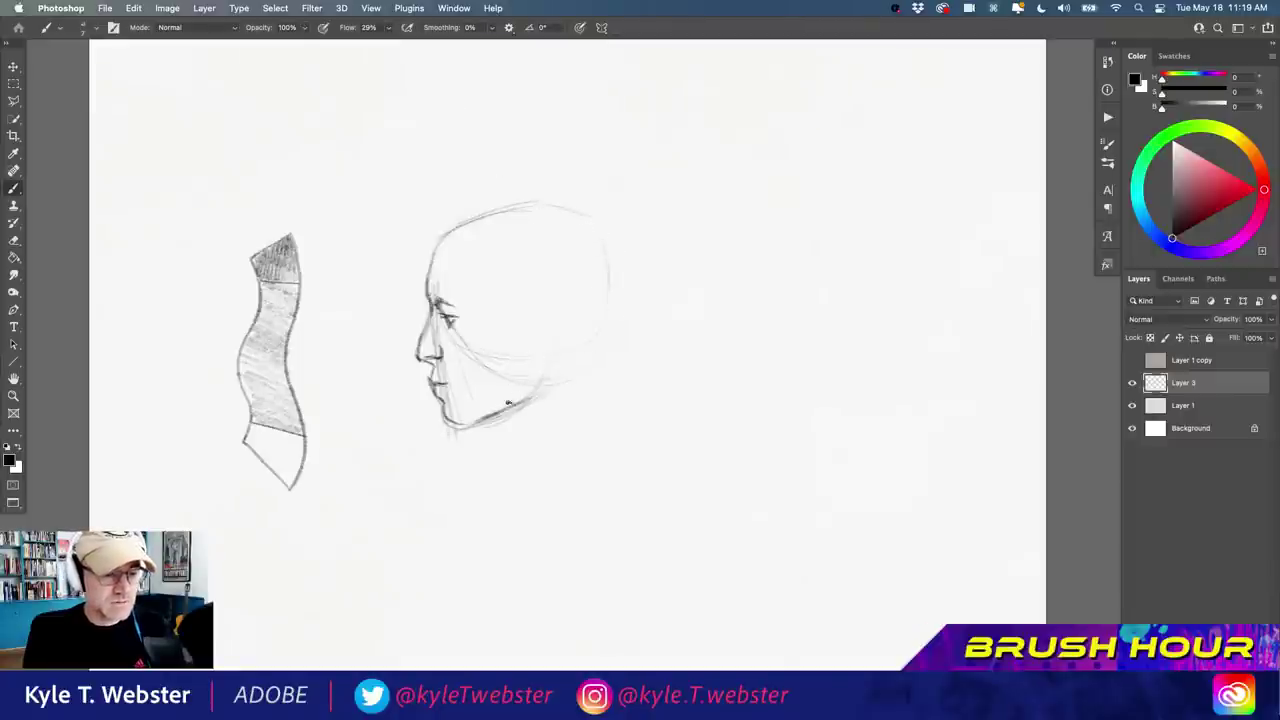
left_click_drag(531, 360, 476, 421)
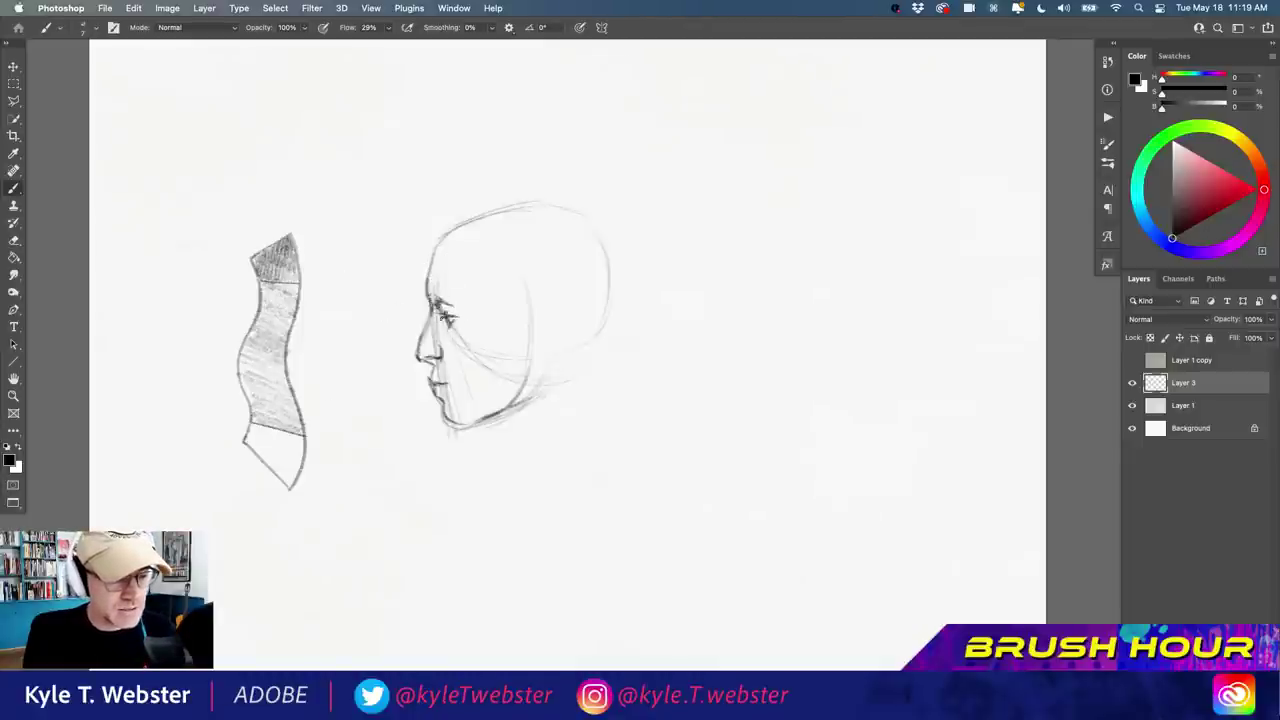
mouse_move(446, 318)
left_mouse_down()
mouse_move(428, 350)
mouse_move(438, 308)
mouse_move(426, 366)
left_mouse_up()
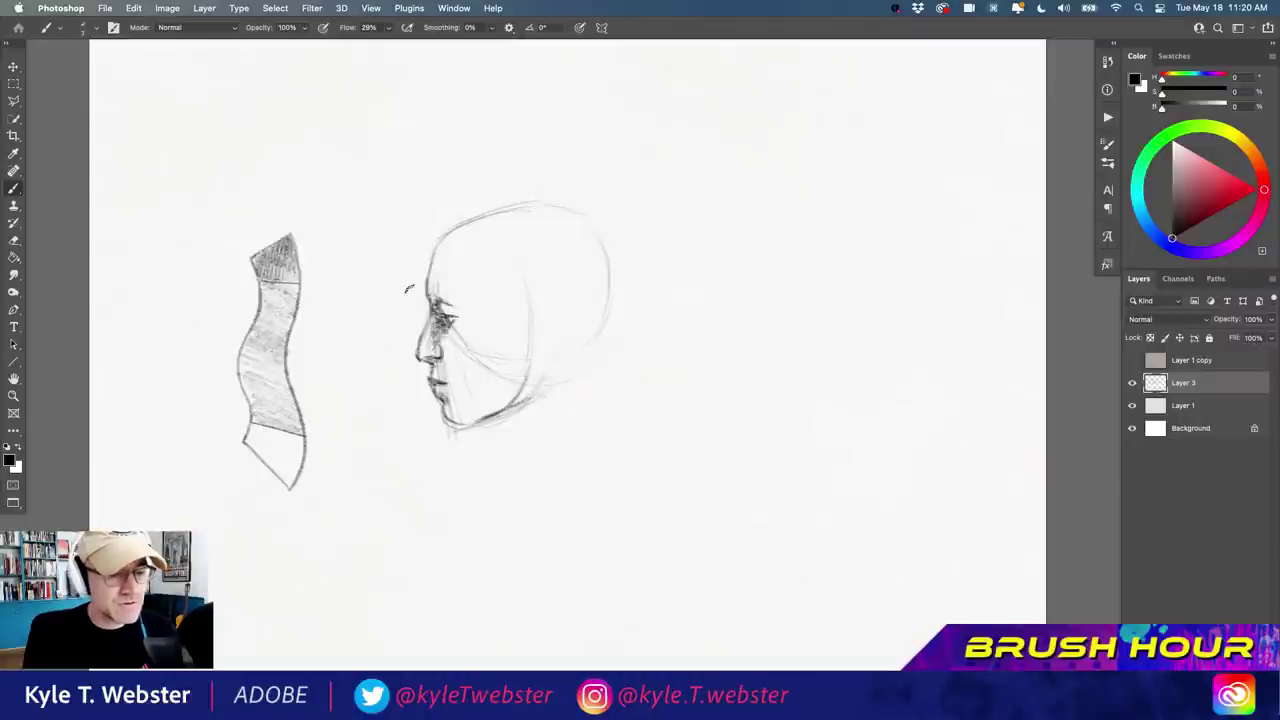
mouse_move(496, 328)
left_mouse_down()
mouse_move(459, 364)
mouse_move(455, 333)
mouse_move(495, 341)
mouse_move(487, 325)
mouse_move(507, 341)
mouse_move(486, 324)
mouse_move(483, 345)
mouse_move(472, 337)
mouse_move(481, 364)
mouse_move(455, 349)
left_mouse_up()
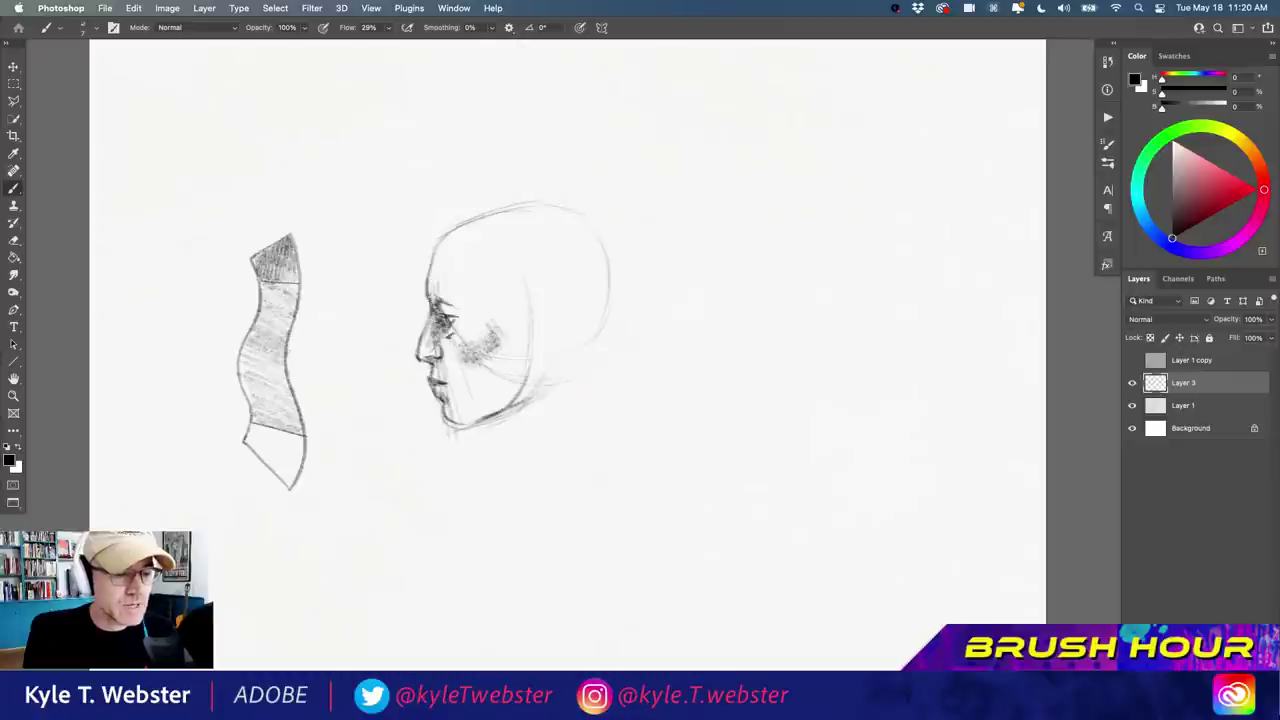
left_click_drag(497, 332, 505, 344)
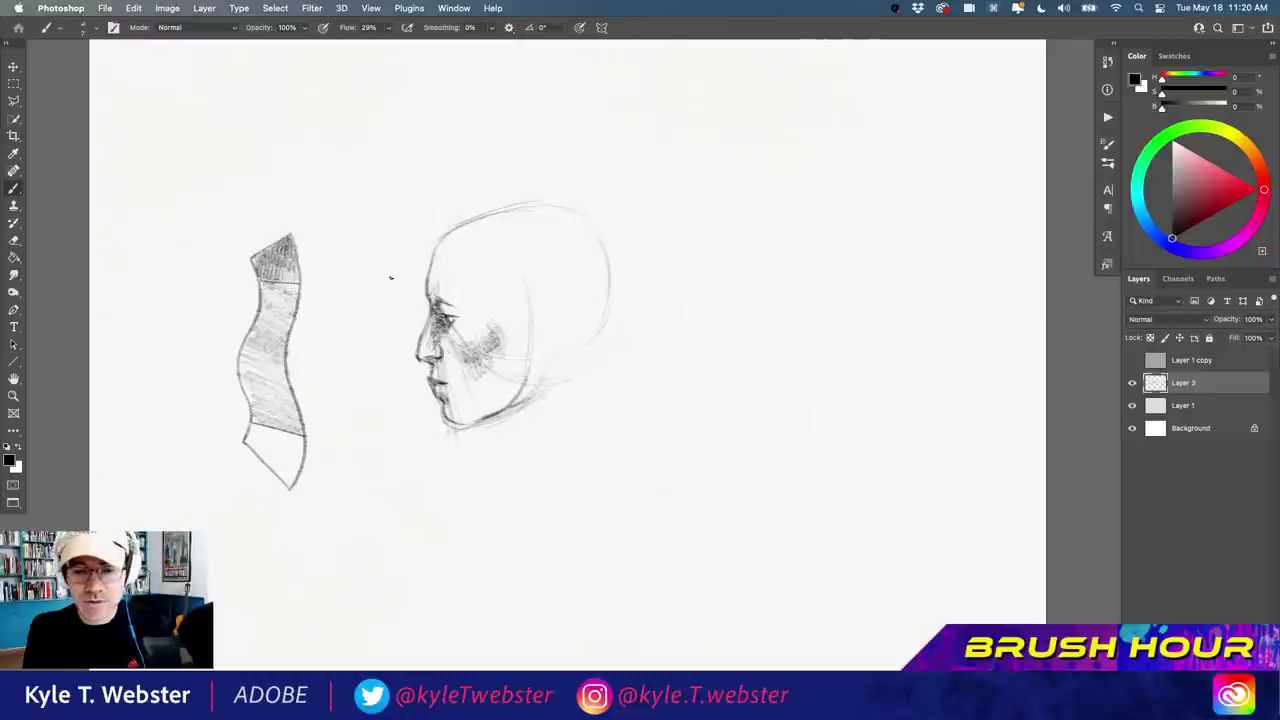
Choose the HB Pencil Pro 10px brush and draw a zigzag test stroke right of the head.
left_click(1107, 163)
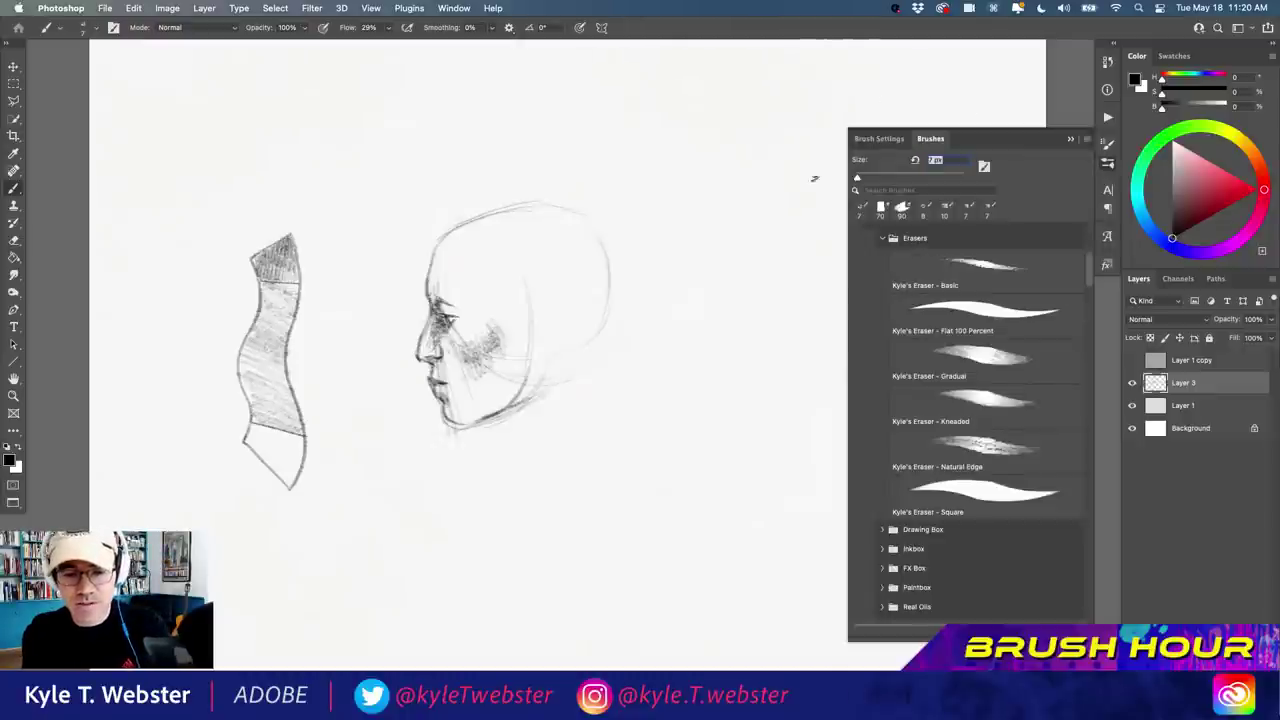
left_click(882, 239)
left_click(882, 257)
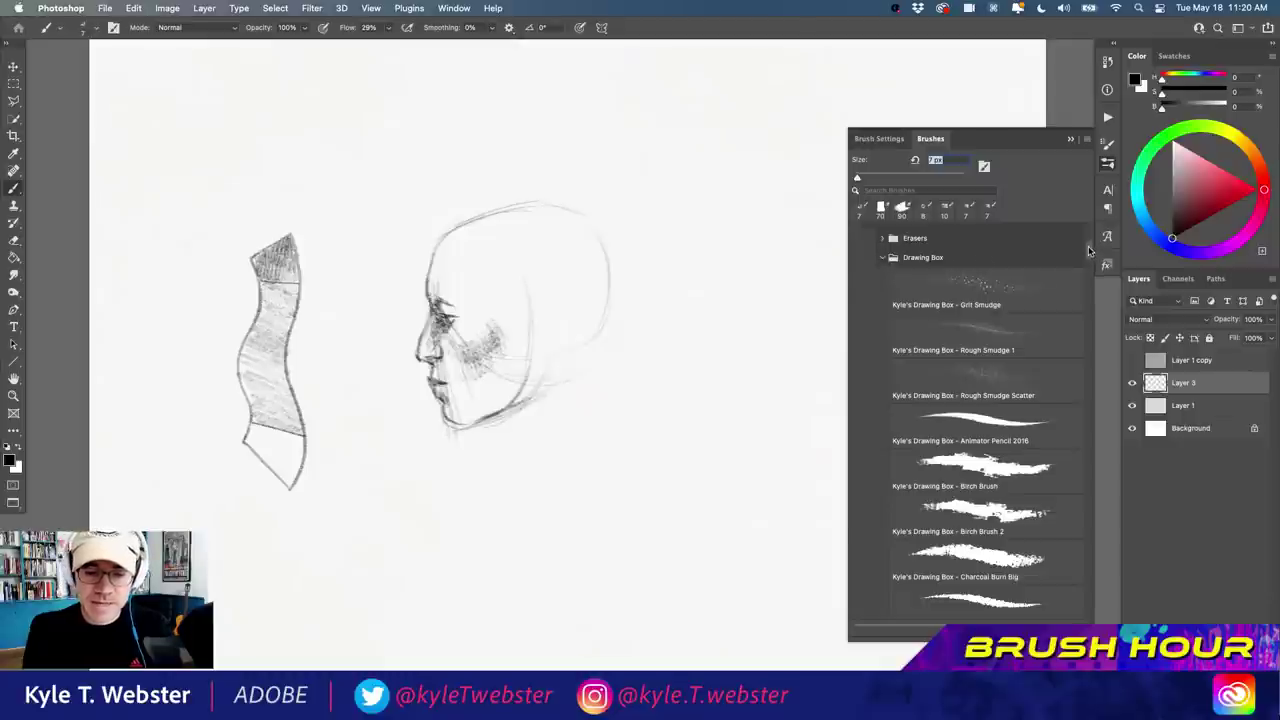
scroll(1085, 255, "down", 8)
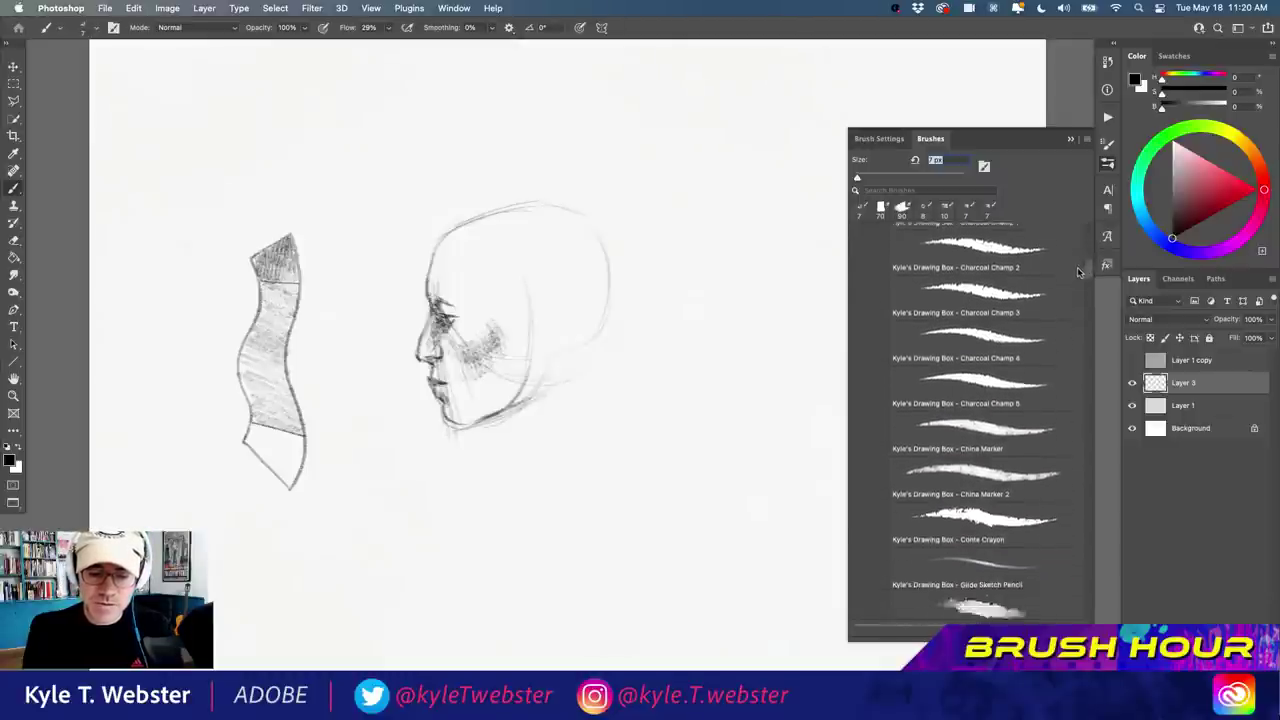
scroll(1078, 271, "down", 10)
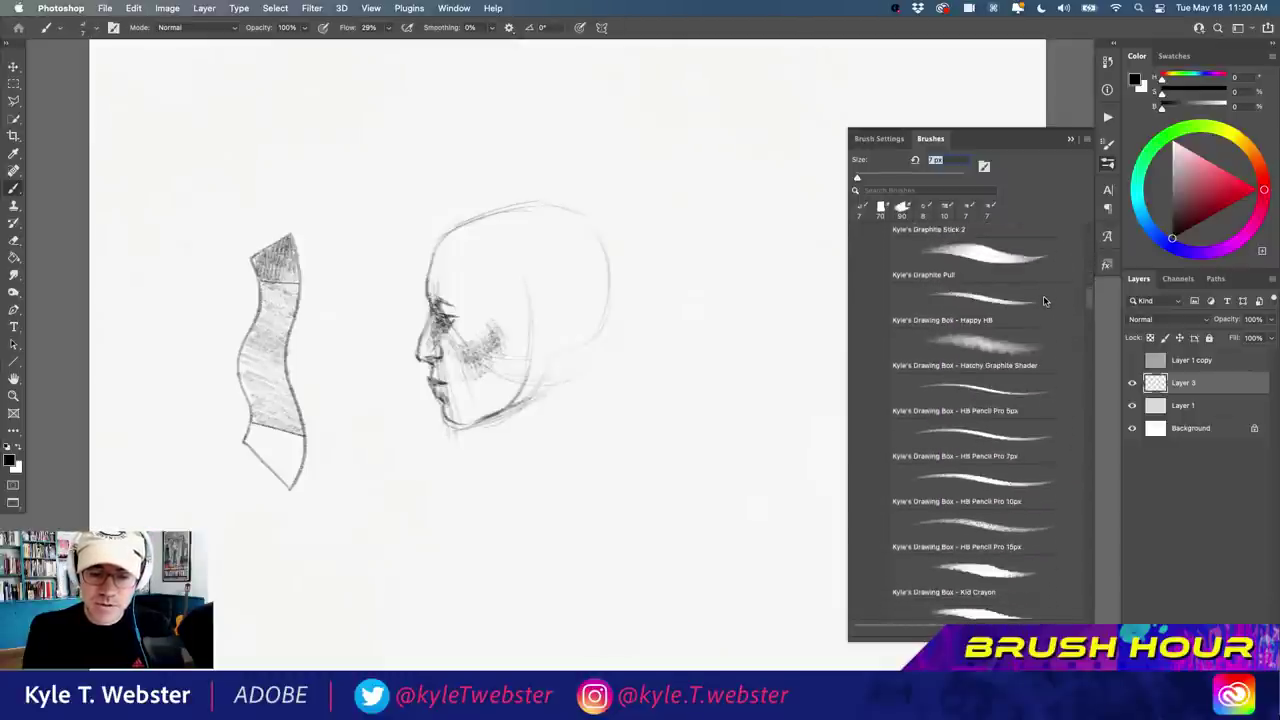
scroll(1043, 300, "down", 3)
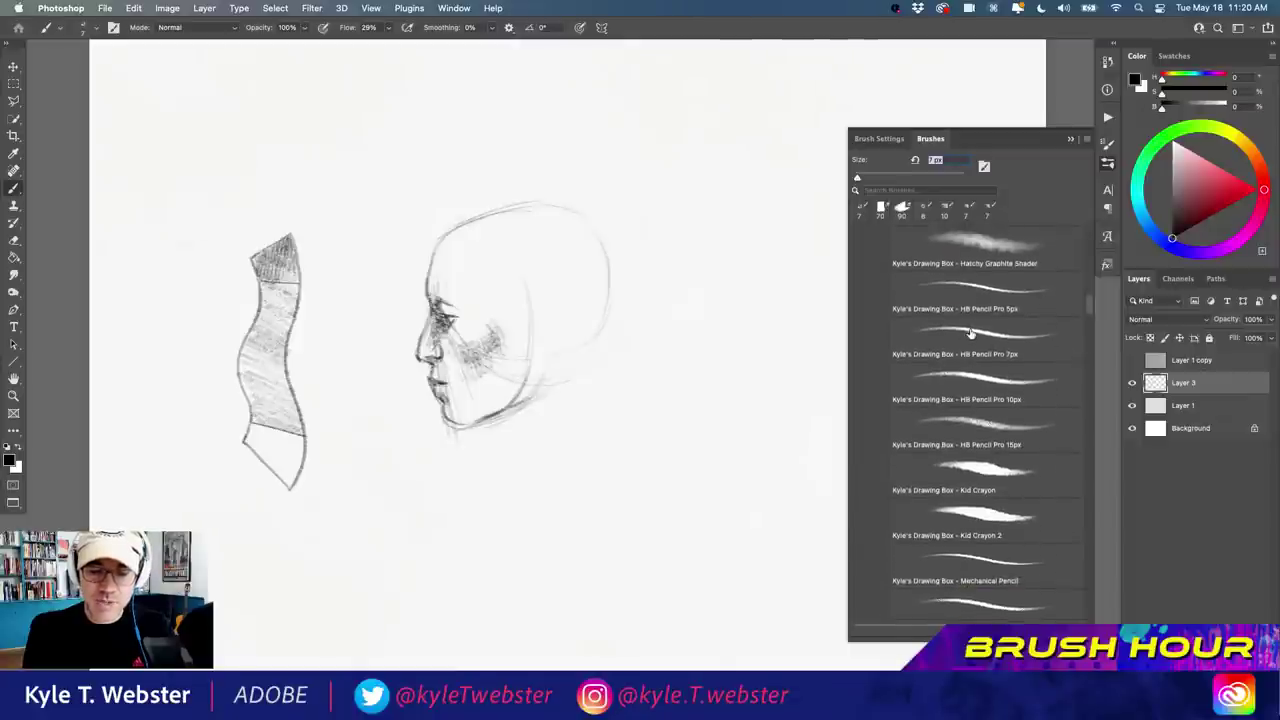
left_click(968, 380)
mouse_move(740, 264)
left_mouse_down()
mouse_move(684, 362)
mouse_move(685, 477)
left_mouse_up()
Select the Mechanical Pencil brush from the Drawing Box group.
scroll(1080, 310, "down", 3)
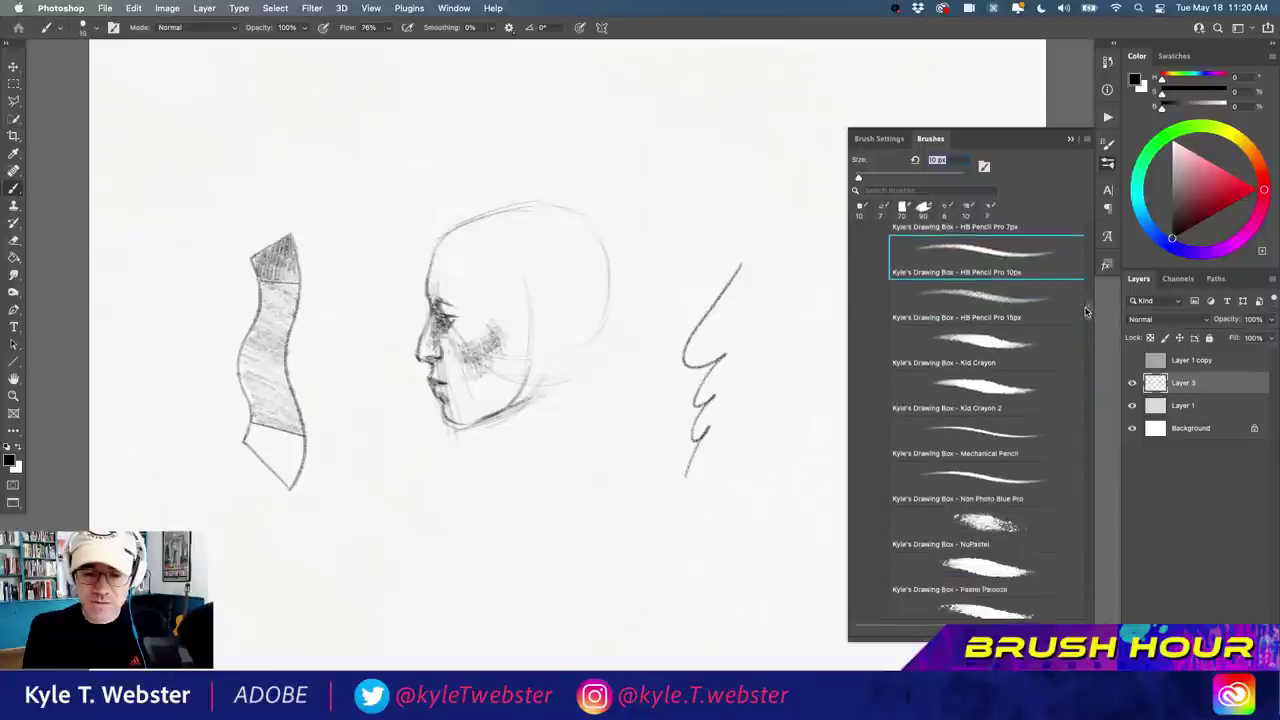
scroll(1085, 311, "down", 2)
left_click(985, 363)
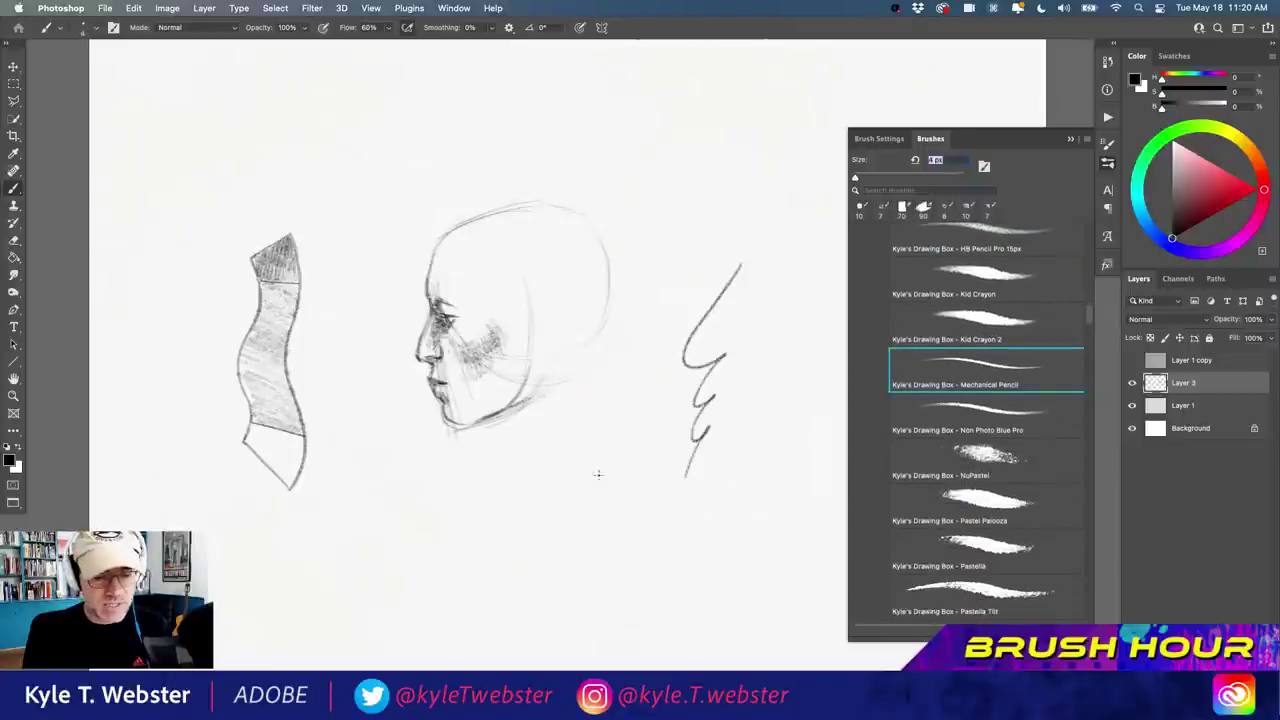
Test the Mechanical Pencil with a zigzag below the face and long hatch lines above the head.
mouse_move(598, 474)
left_mouse_down()
mouse_move(523, 586)
mouse_move(490, 605)
mouse_move(315, 588)
left_mouse_up()
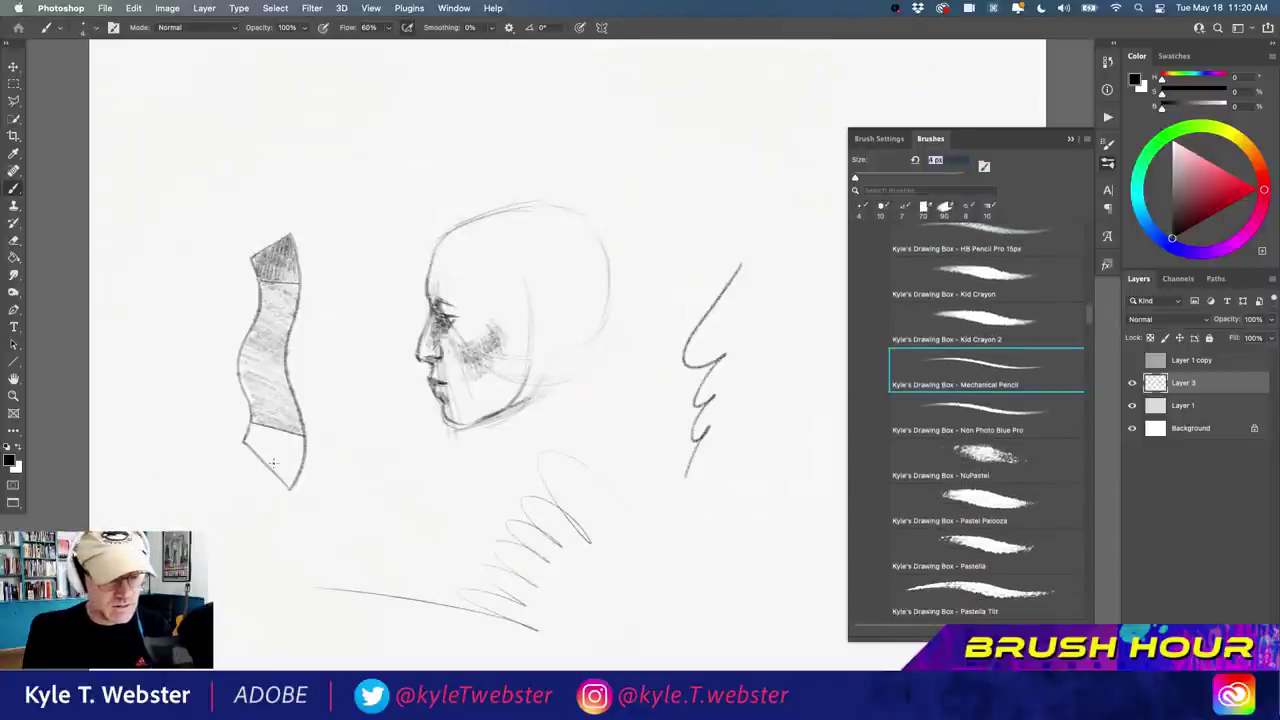
left_click_drag(615, 172, 418, 100)
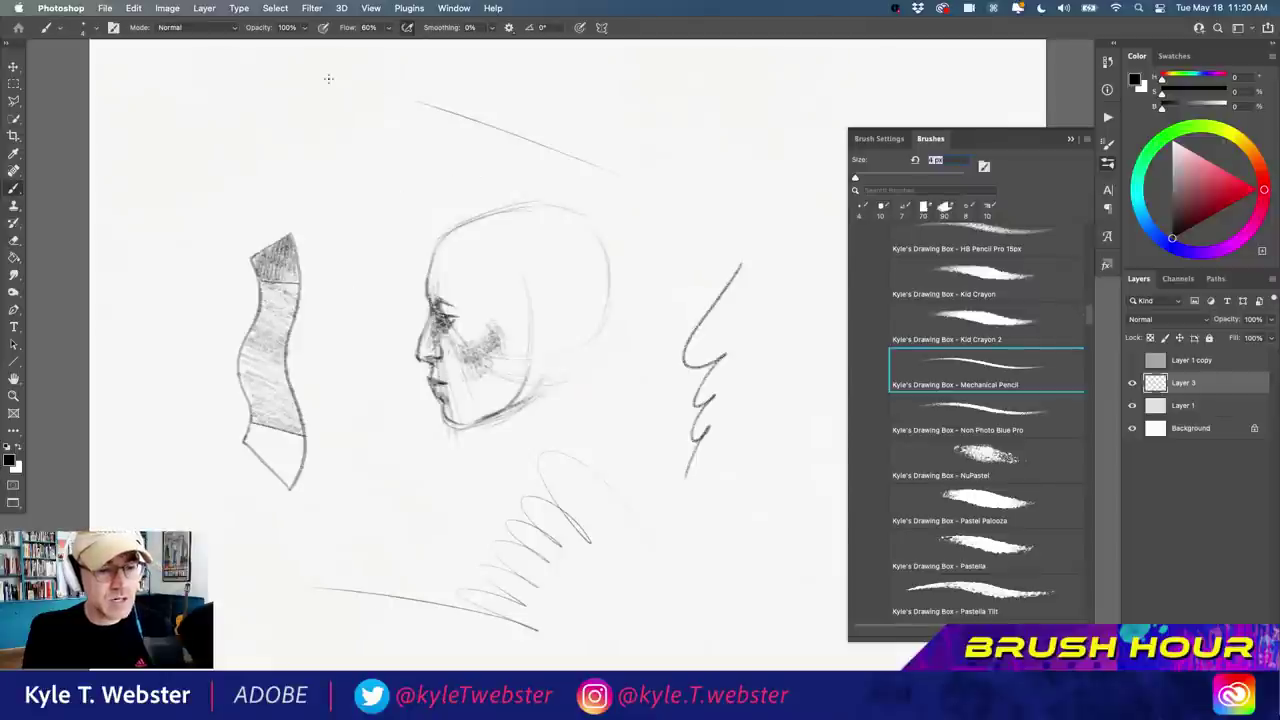
mouse_move(508, 136)
left_mouse_down()
mouse_move(620, 178)
mouse_move(426, 121)
left_mouse_up()
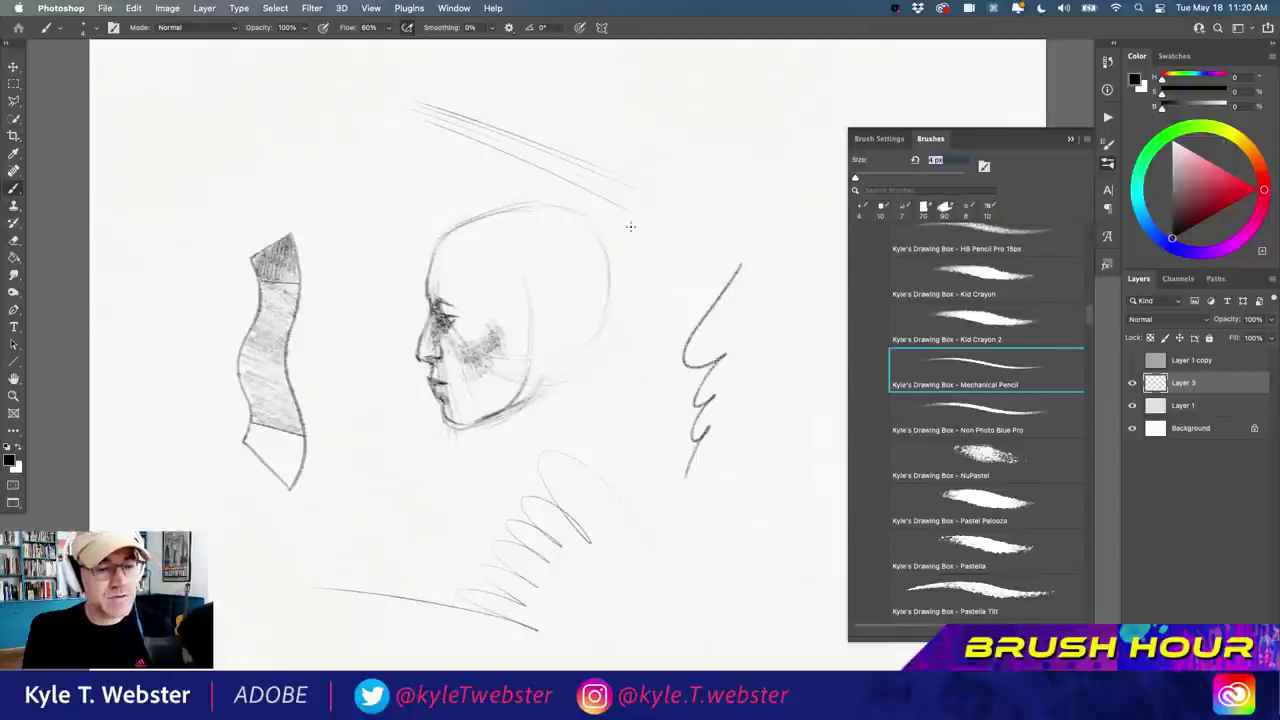
left_click_drag(598, 210, 424, 121)
left_click_drag(640, 234, 420, 122)
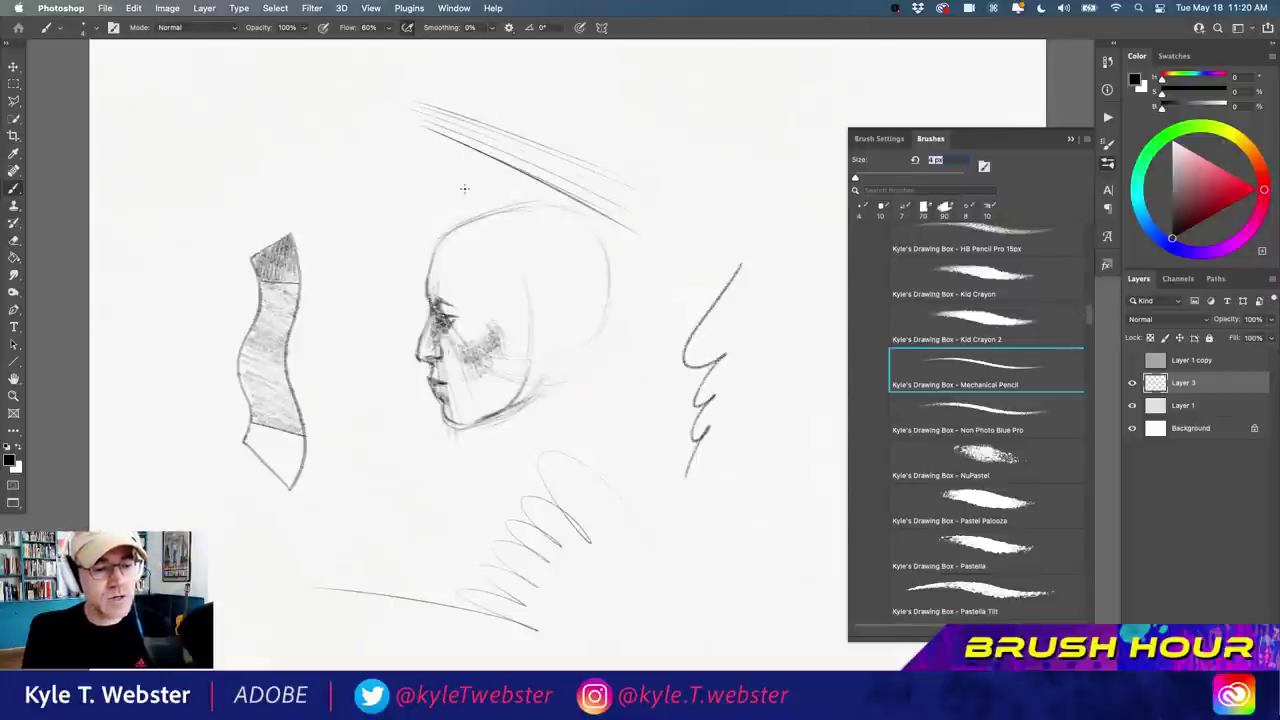
left_click_drag(474, 196, 386, 136)
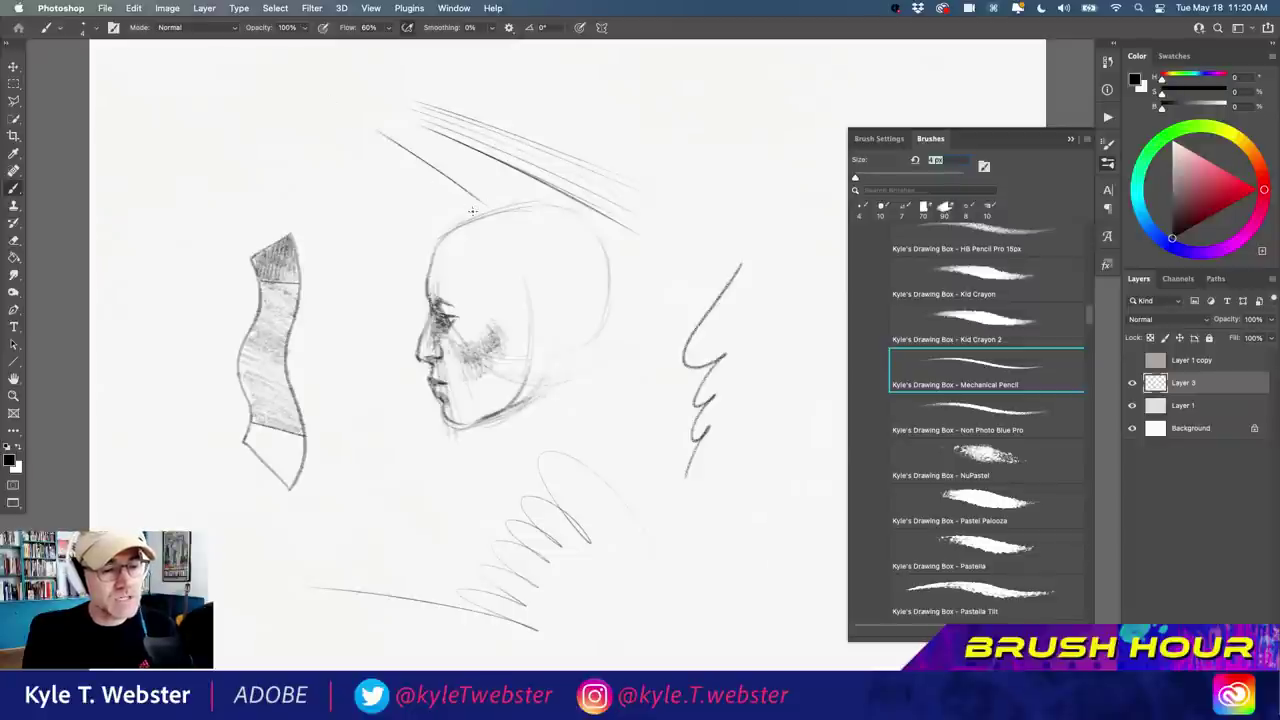
left_click_drag(473, 211, 380, 140)
mouse_move(476, 214)
left_mouse_down()
mouse_move(374, 138)
mouse_move(373, 156)
left_mouse_up()
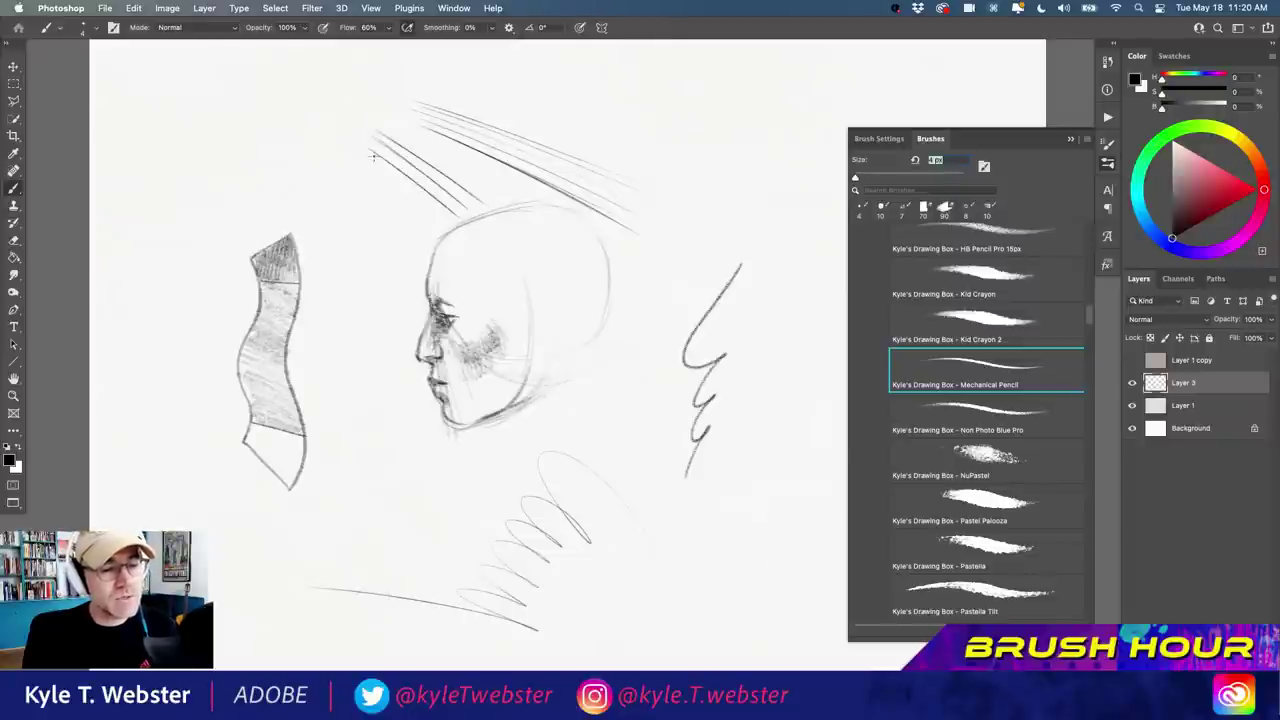
Widen the diagonal hatching left of the head, then darken the back-of-head outline and chin.
left_click_drag(440, 202, 372, 150)
mouse_move(444, 228)
left_mouse_down()
mouse_move(333, 137)
mouse_move(431, 215)
mouse_move(364, 160)
left_mouse_up()
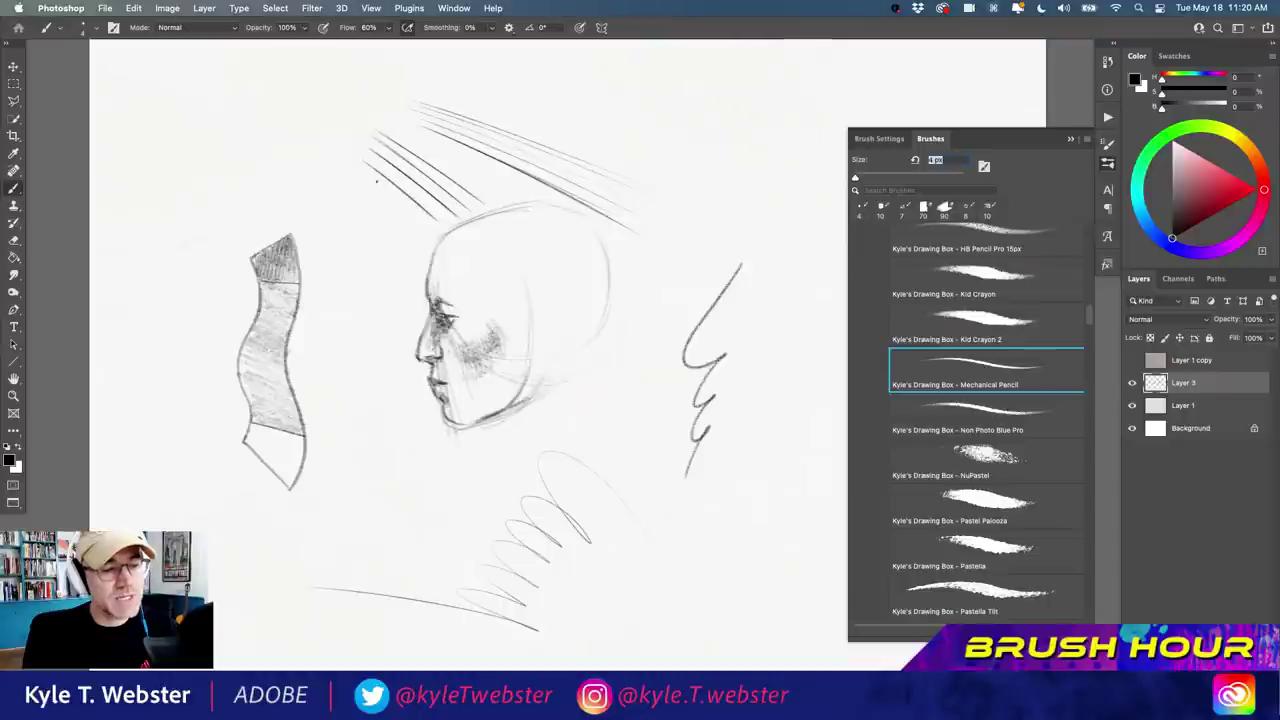
left_click_drag(386, 204, 374, 188)
left_click_drag(416, 232, 346, 164)
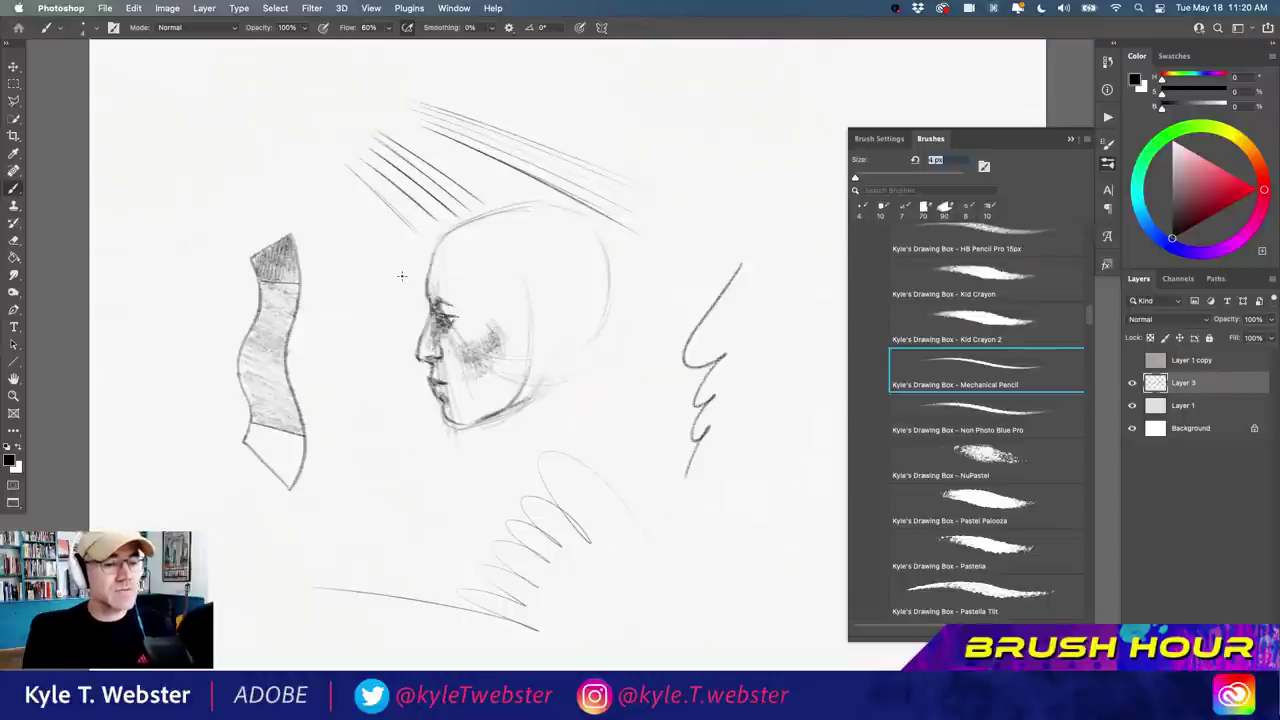
left_click_drag(392, 264, 259, 149)
left_click_drag(386, 292, 222, 144)
mouse_move(384, 318)
left_mouse_down()
mouse_move(222, 164)
mouse_move(216, 176)
left_mouse_up()
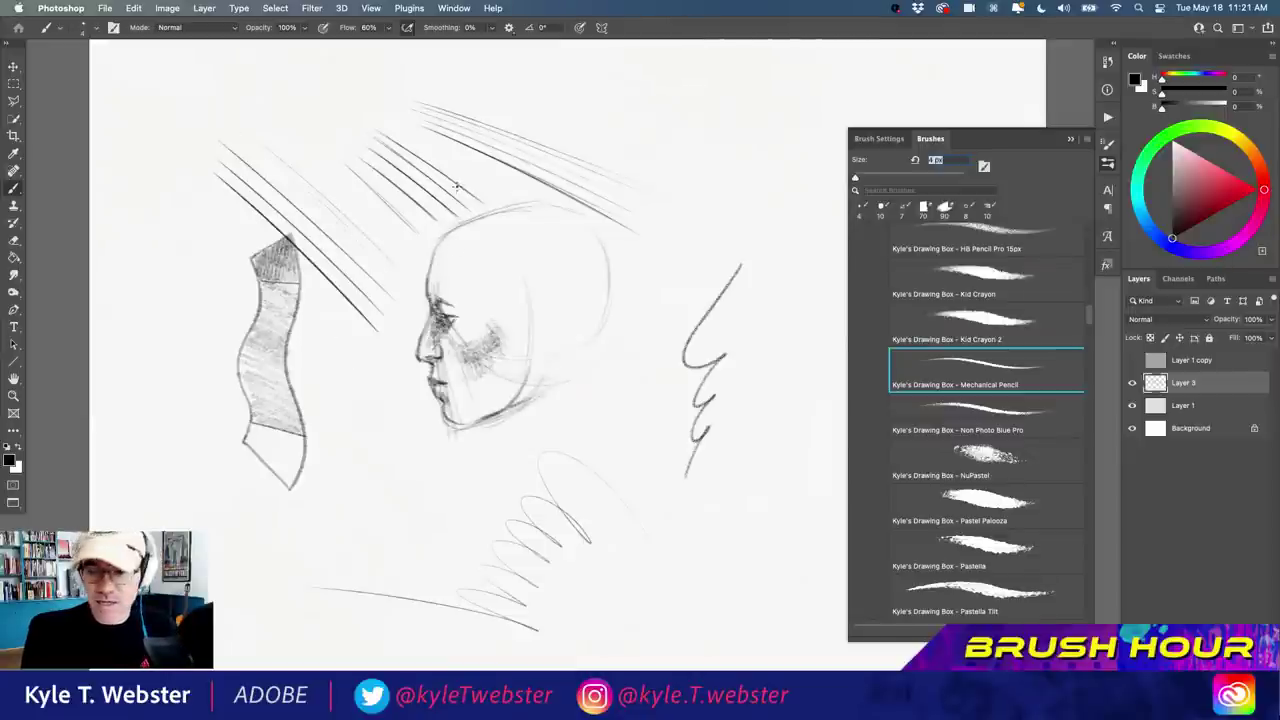
left_click_drag(432, 257, 418, 342)
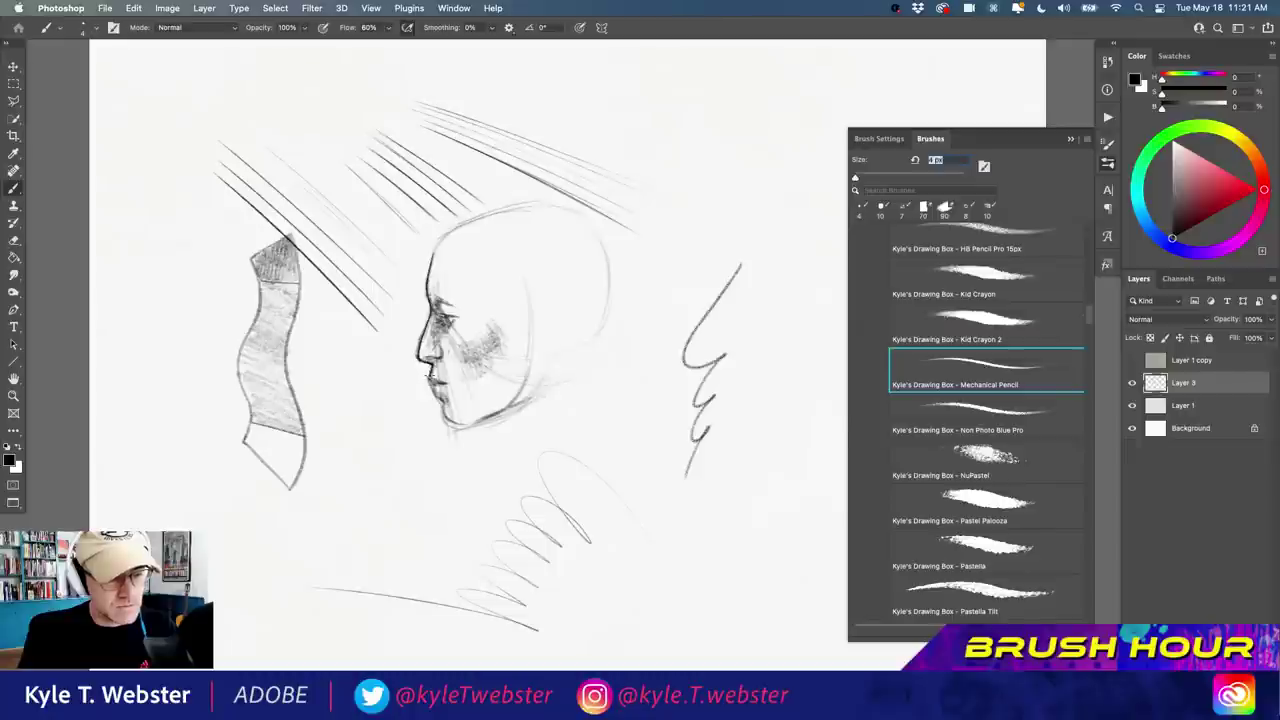
mouse_move(440, 393)
left_mouse_down()
mouse_move(460, 426)
mouse_move(532, 394)
left_mouse_up()
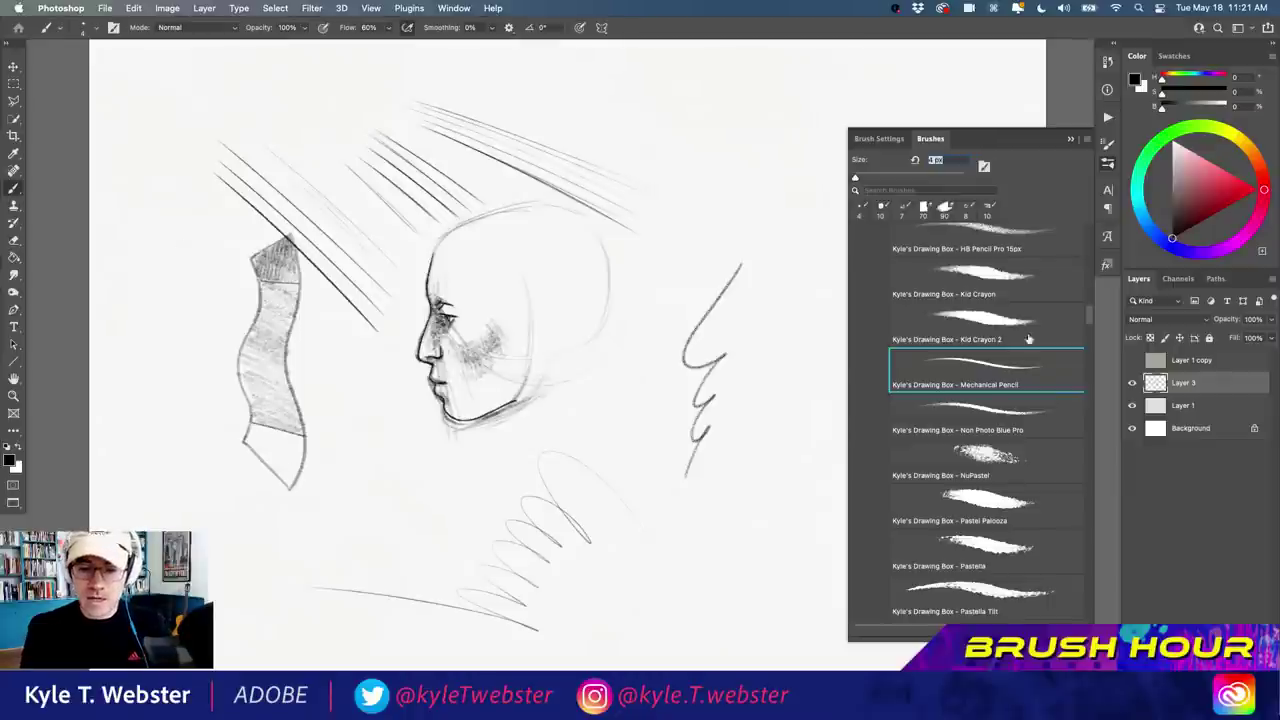
Pick the Non Photo Blue Pro brush and clear all test drawings from the canvas.
left_click(973, 404)
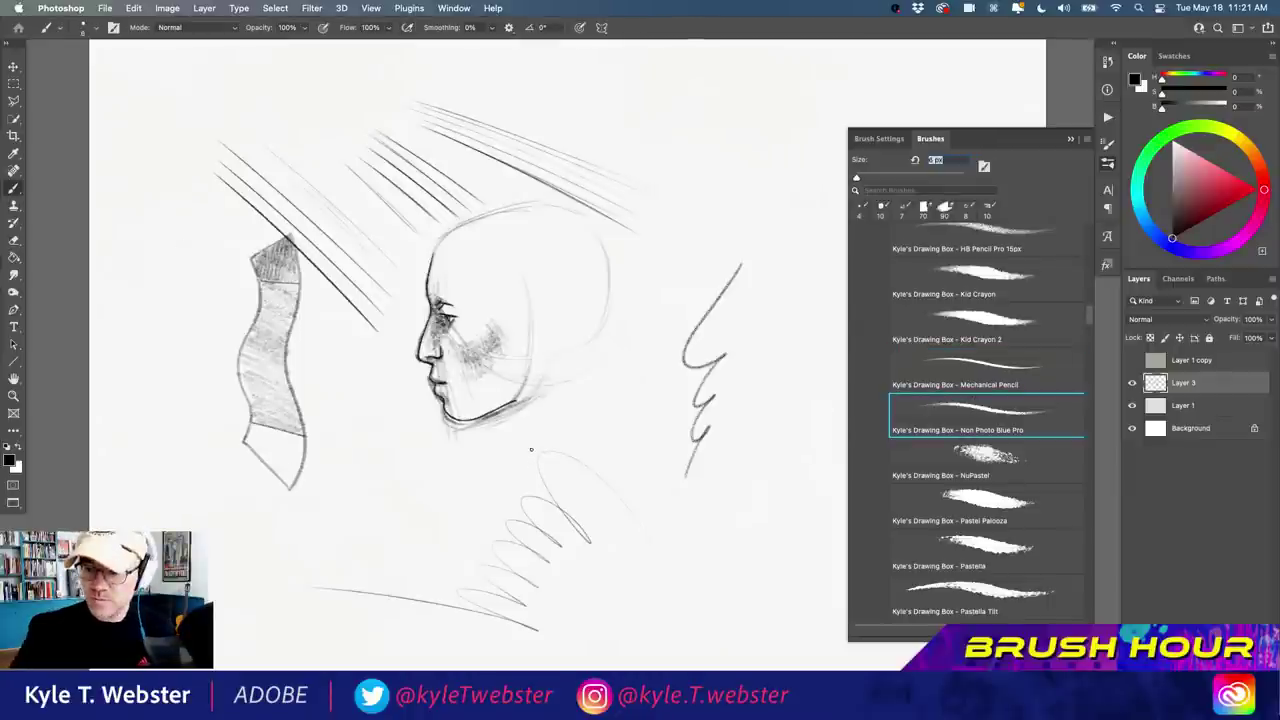
key("super+a")
key("Delete")
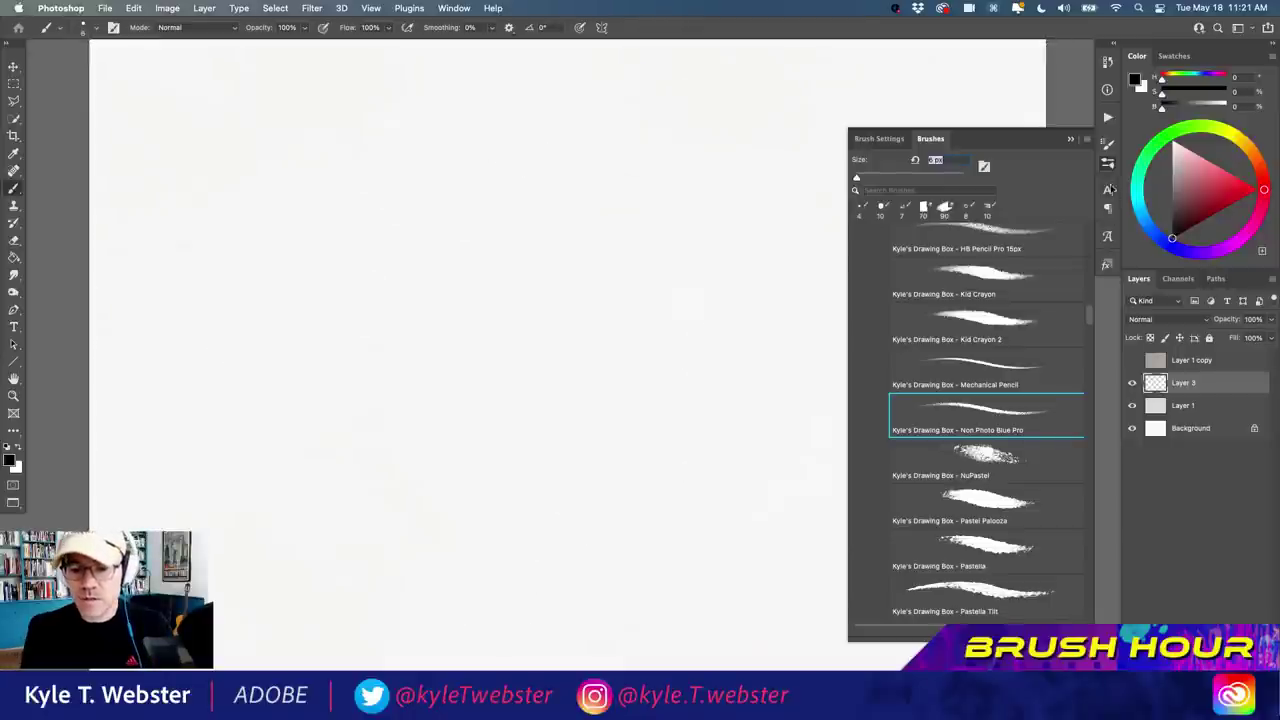
Draw a light-blue zigzag test stroke, then set the painting colour to near-black.
left_click(1144, 216)
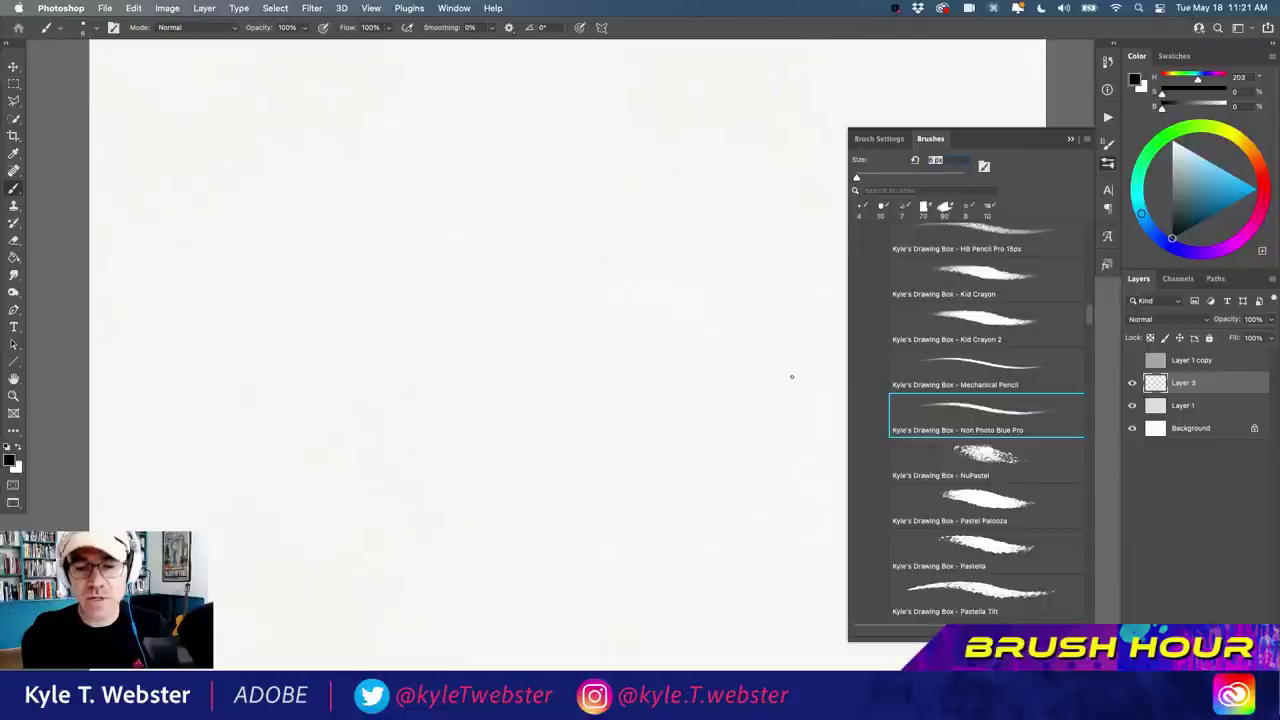
left_click(1219, 176)
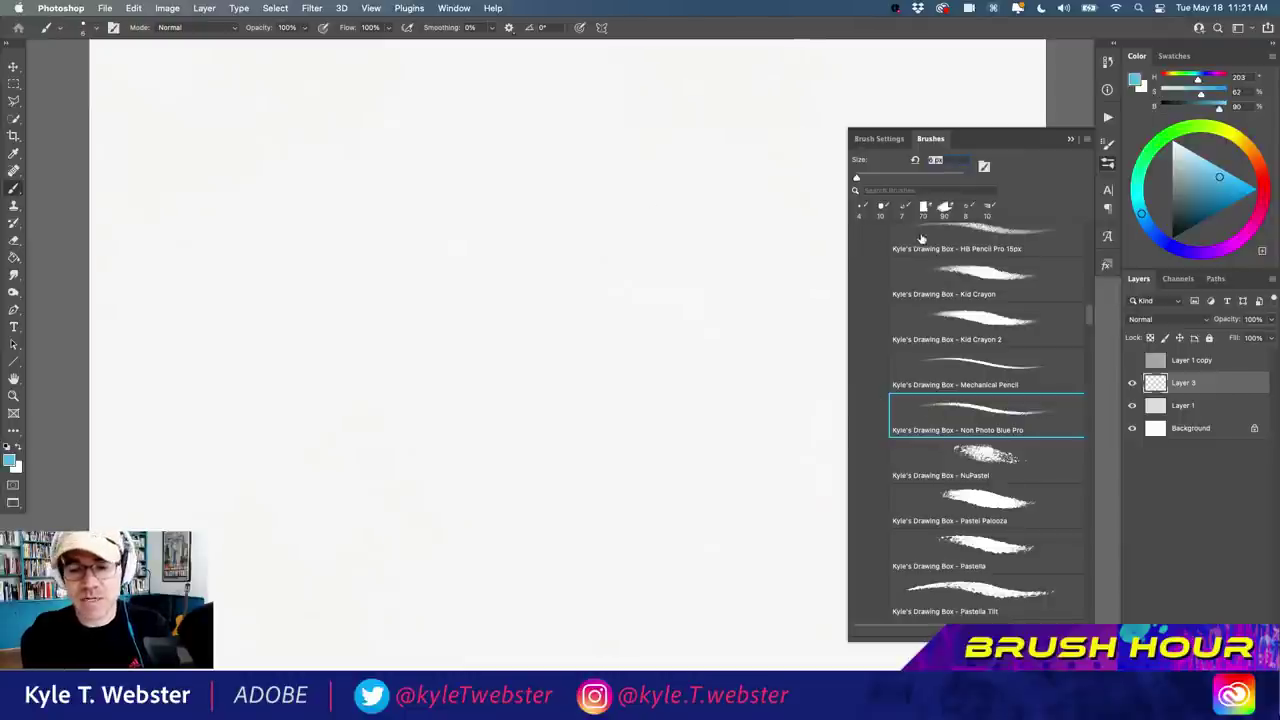
mouse_move(577, 243)
left_mouse_down()
mouse_move(637, 349)
mouse_move(586, 357)
mouse_move(520, 425)
mouse_move(412, 442)
left_mouse_up()
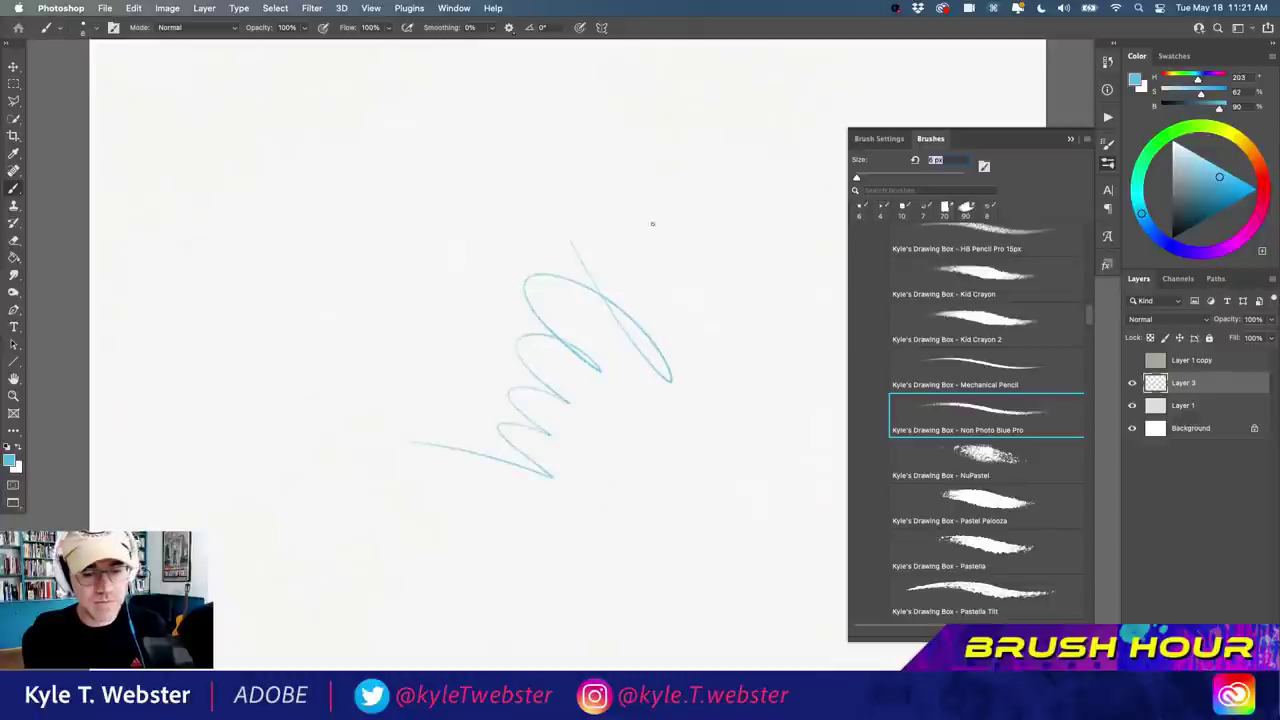
left_click(1179, 233)
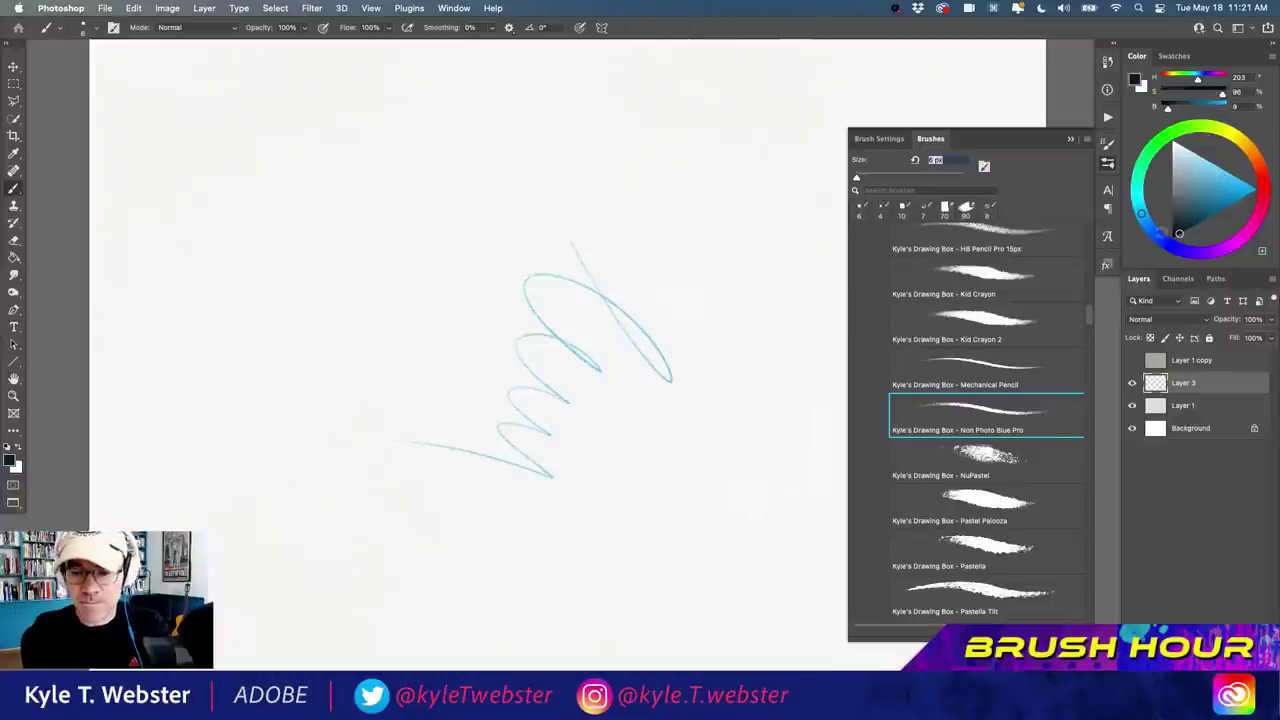
left_click_drag(1089, 313, 1085, 330)
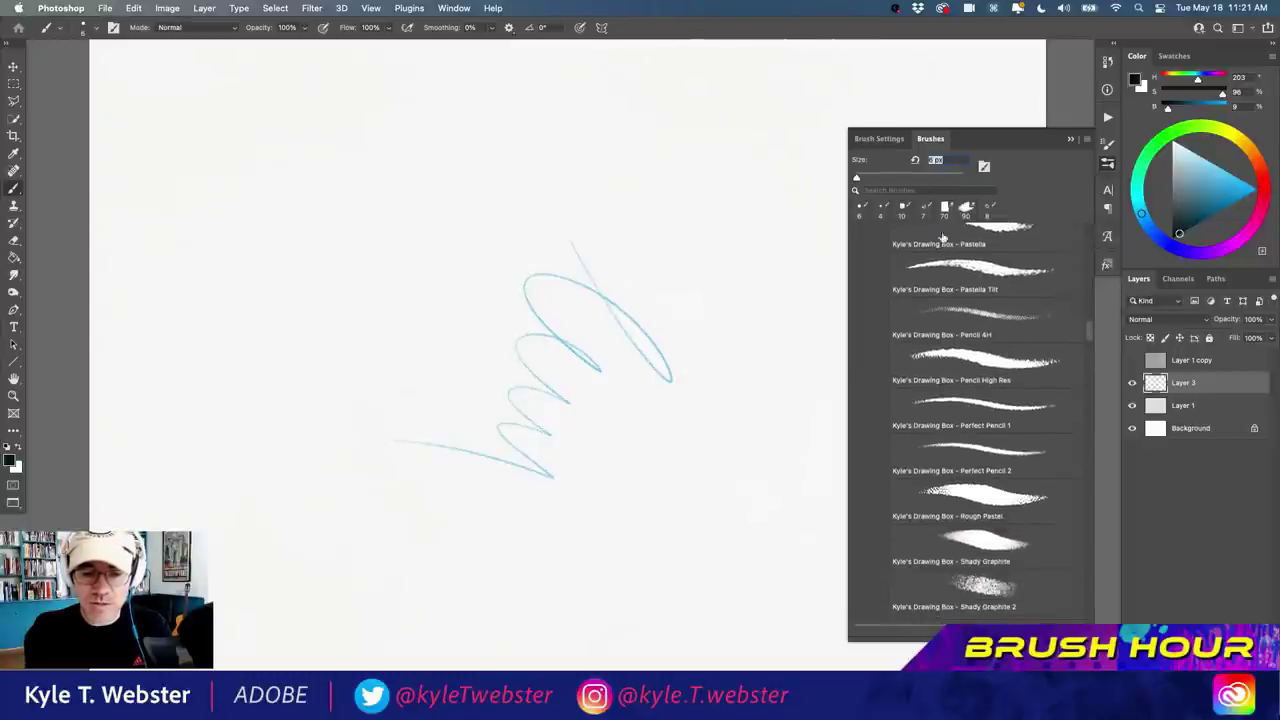
Sketch a profile, a right contour and diagonal hatching with Pencil High Res, then select the whole canvas.
left_click(983, 364)
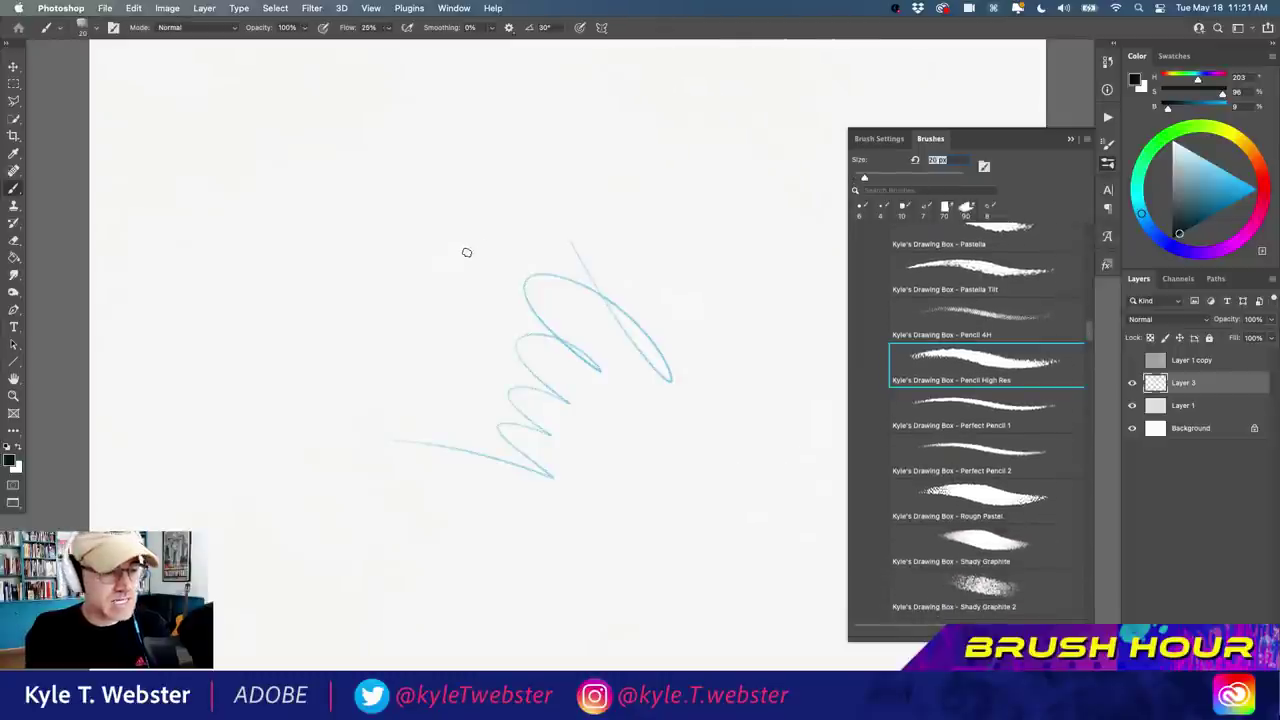
mouse_move(399, 166)
left_mouse_down()
mouse_move(346, 283)
mouse_move(377, 481)
mouse_move(549, 603)
mouse_move(268, 572)
left_mouse_up()
mouse_move(273, 485)
left_mouse_down()
mouse_move(218, 361)
mouse_move(246, 190)
left_mouse_up()
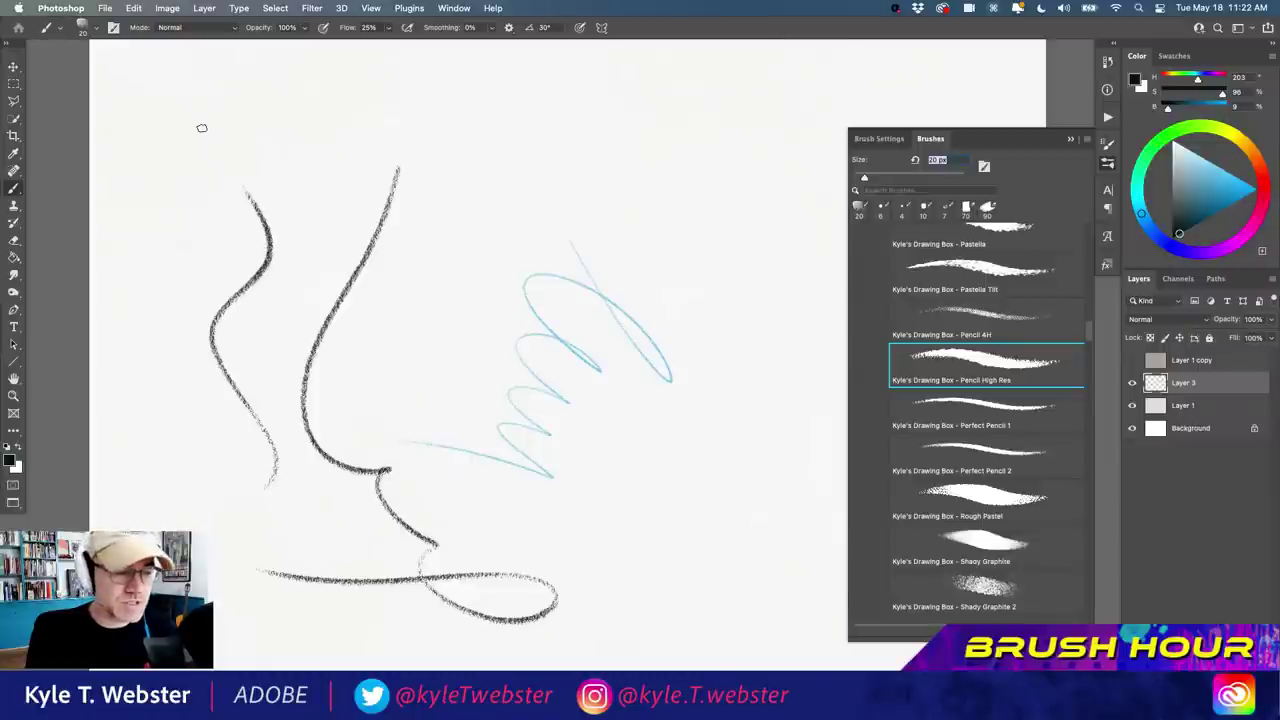
mouse_move(786, 137)
left_mouse_down()
mouse_move(766, 216)
mouse_move(762, 410)
mouse_move(702, 563)
left_mouse_up()
mouse_move(726, 612)
left_mouse_down()
mouse_move(622, 457)
mouse_move(617, 471)
left_mouse_up()
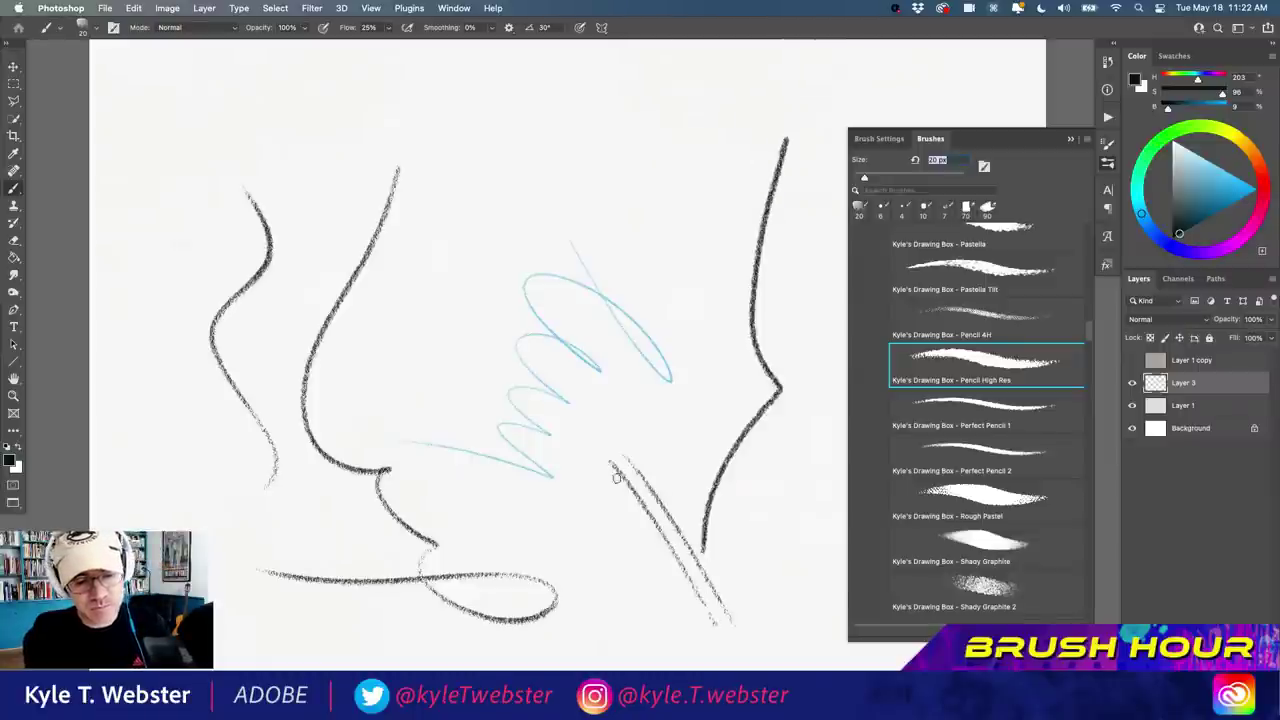
mouse_move(676, 603)
left_mouse_down()
mouse_move(591, 478)
mouse_move(570, 484)
left_mouse_up()
mouse_move(755, 312)
left_mouse_down()
mouse_move(670, 246)
mouse_move(619, 172)
mouse_move(503, 203)
mouse_move(420, 370)
left_mouse_up()
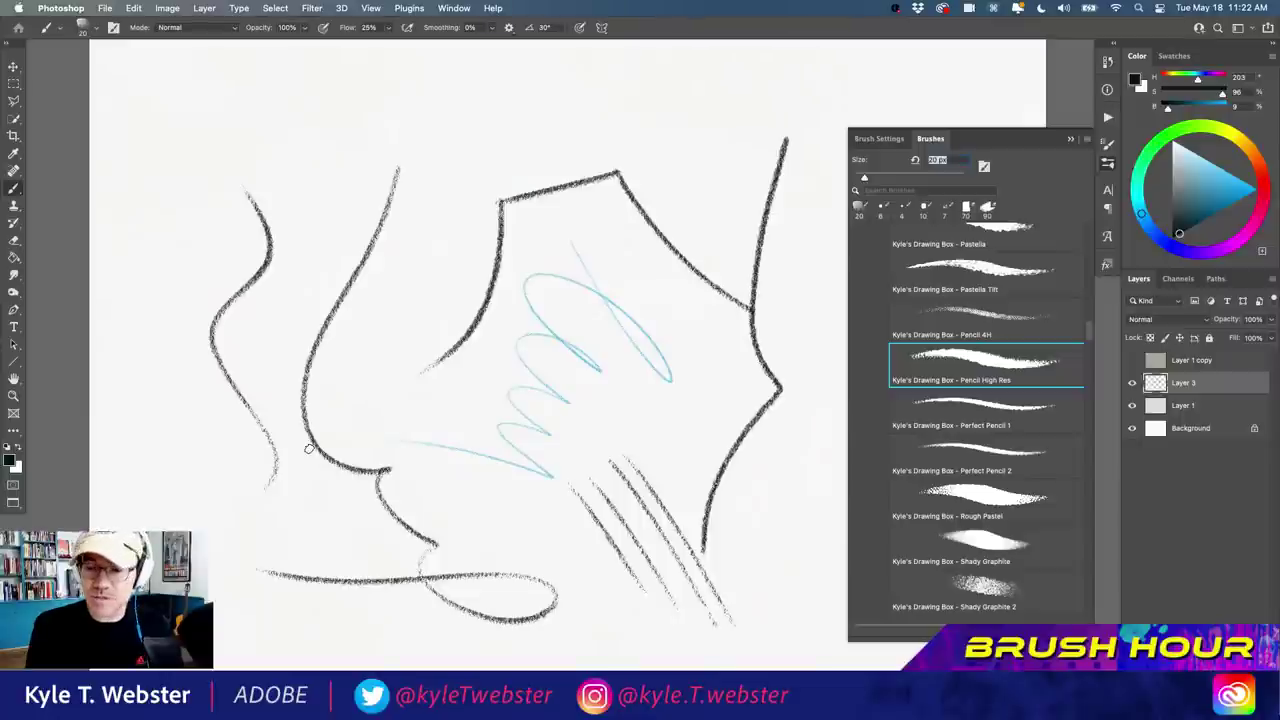
key("super+a")
Clear and deselect the canvas, then scribble looping spirals with Perfect Pencil 1.
key("BackSpace")
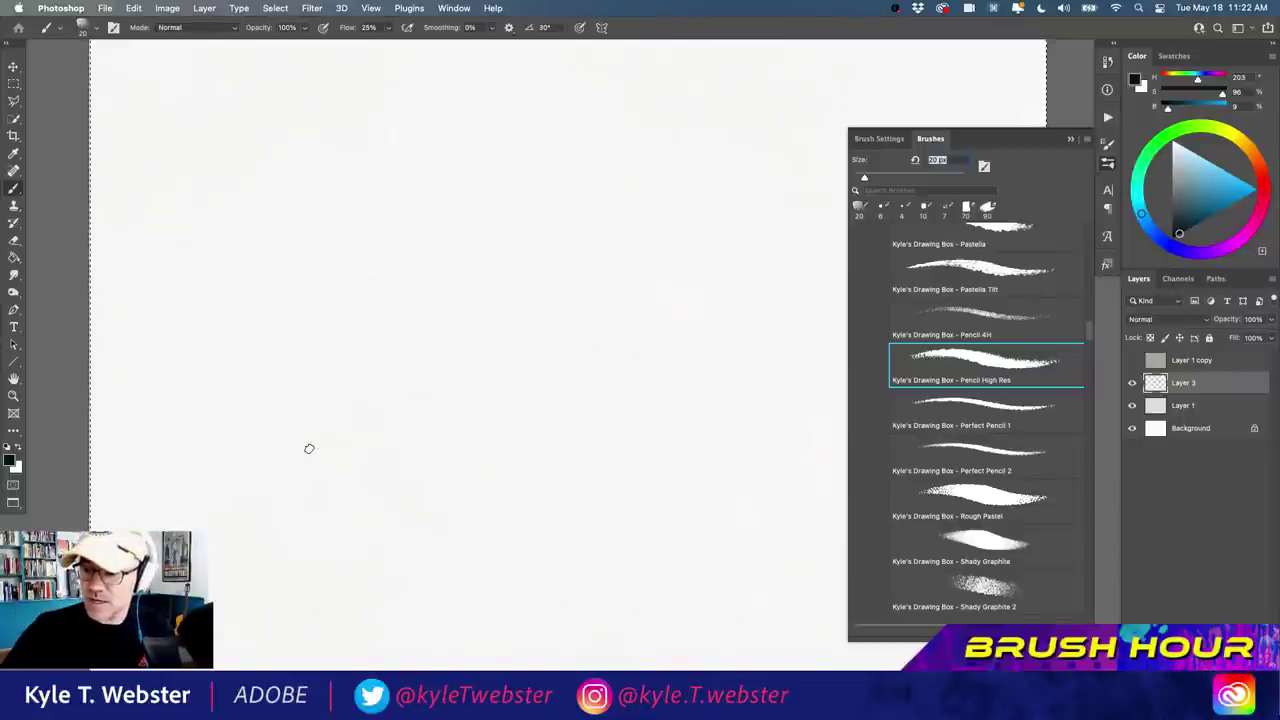
key("super+d")
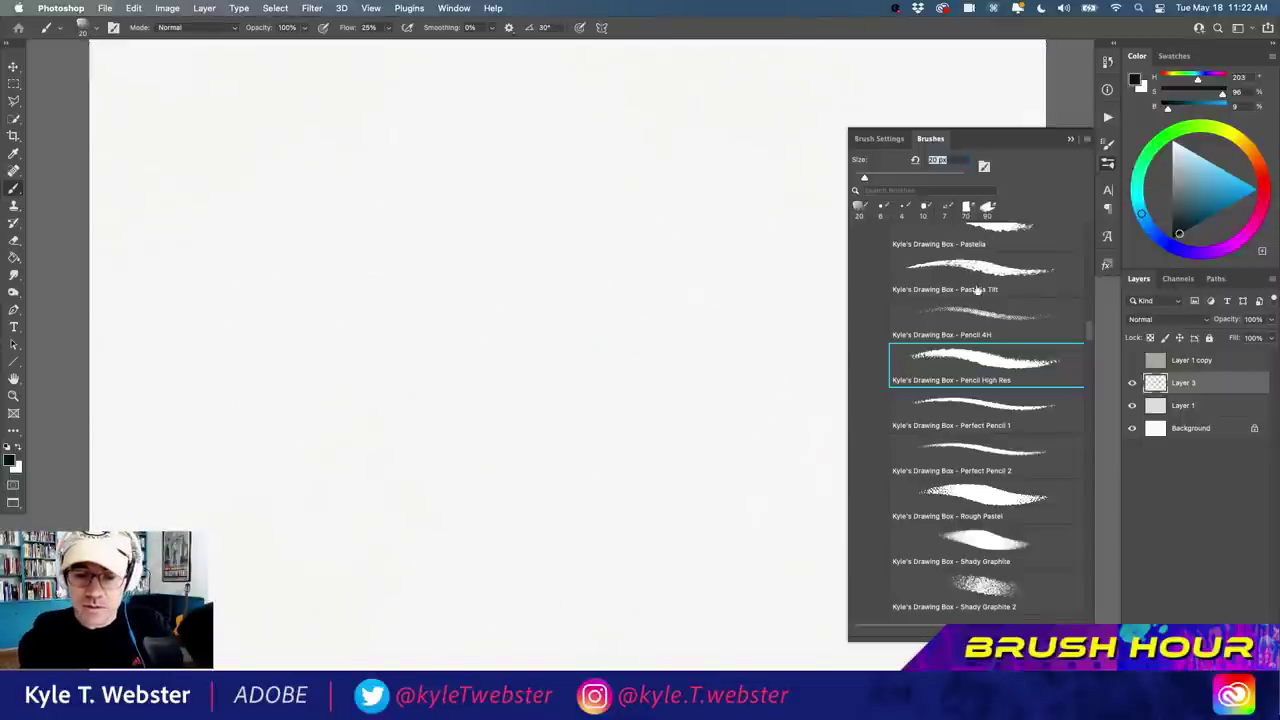
left_click(970, 402)
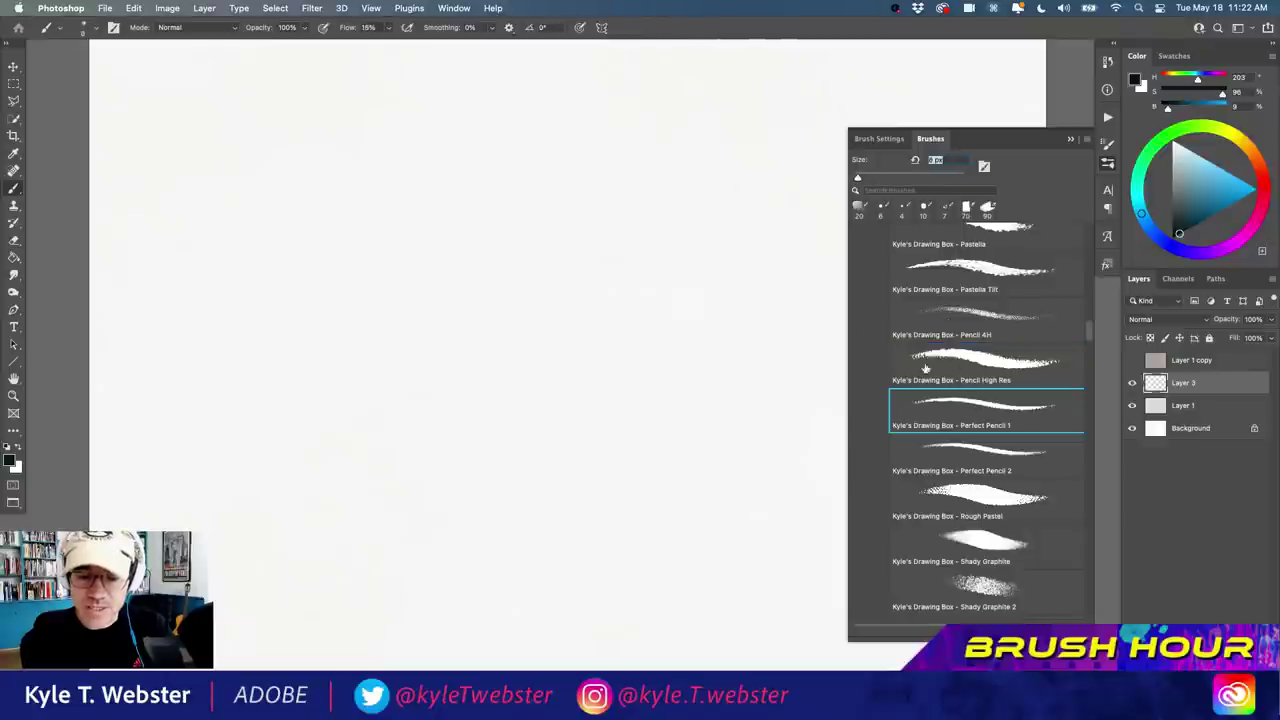
mouse_move(521, 188)
left_mouse_down()
mouse_move(549, 251)
mouse_move(531, 331)
mouse_move(477, 397)
mouse_move(517, 462)
mouse_move(390, 466)
left_mouse_up()
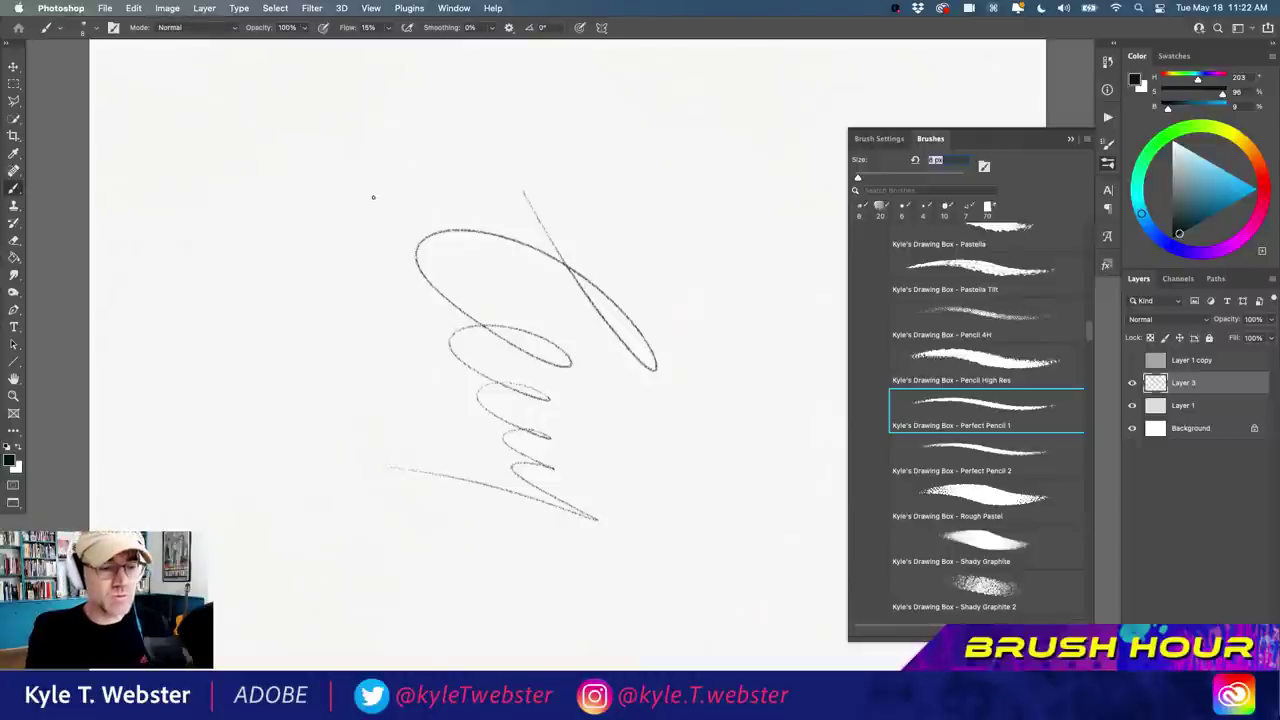
Draw crossing diagonal lines with parallel hatching, then erase all the test strokes.
left_click_drag(375, 180, 298, 414)
left_click_drag(422, 387, 257, 251)
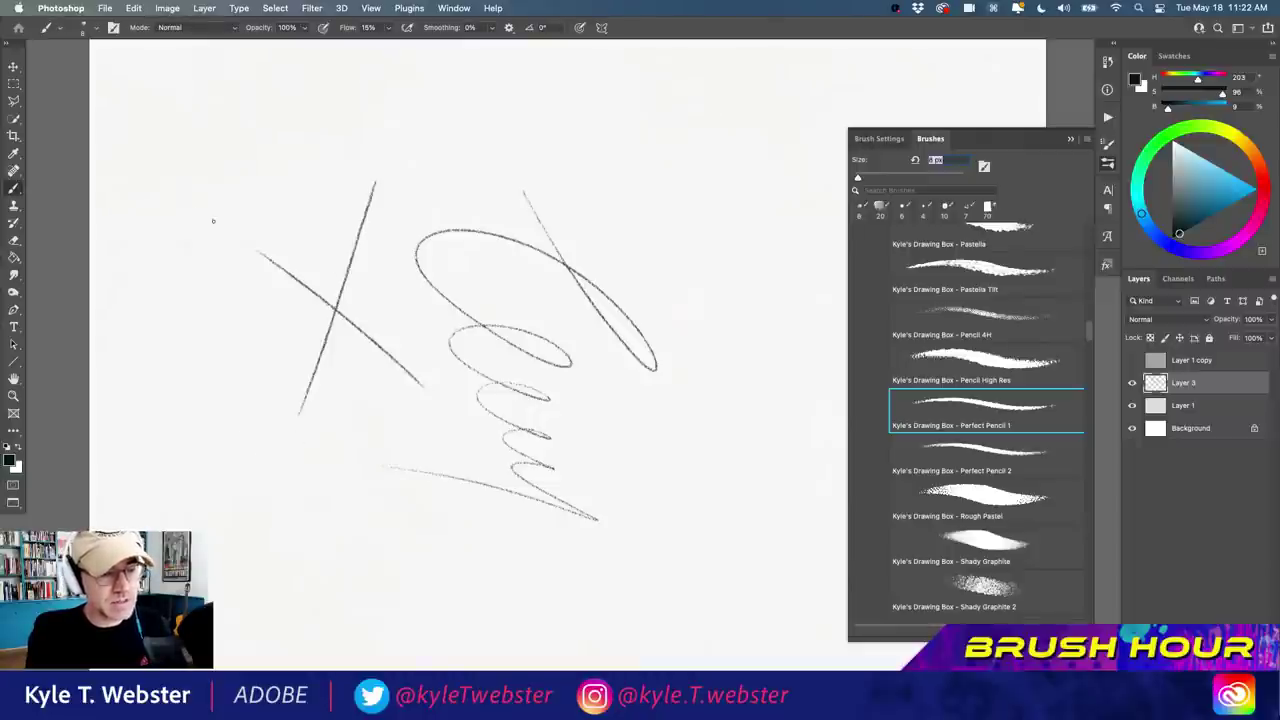
mouse_move(384, 372)
left_mouse_down()
mouse_move(257, 275)
mouse_move(245, 290)
left_mouse_up()
left_click_drag(362, 397, 272, 327)
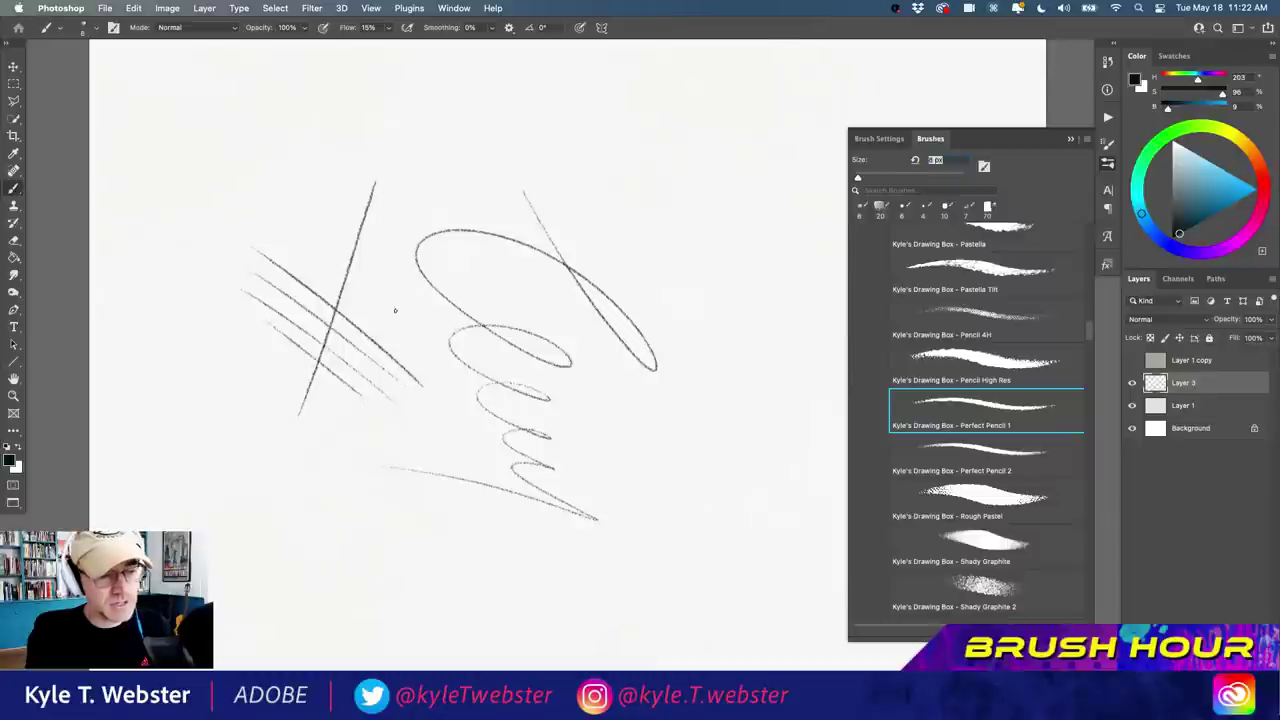
left_click_drag(388, 304, 286, 240)
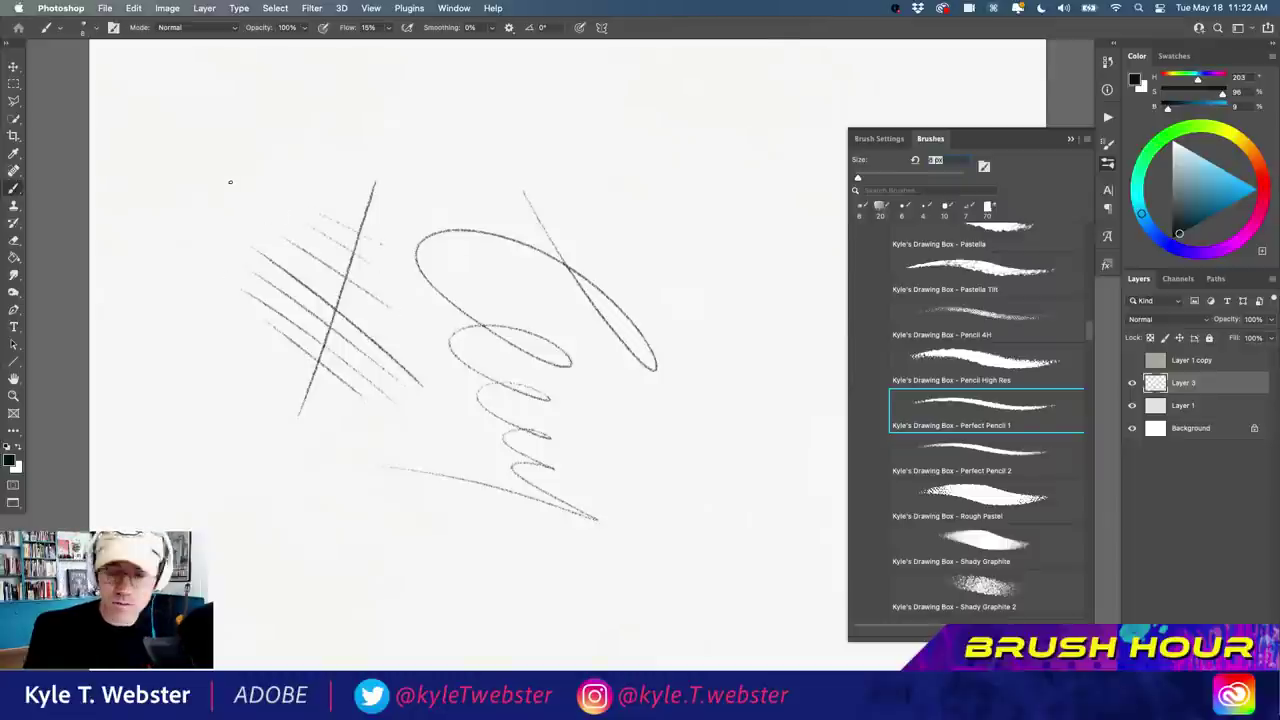
key("BackSpace")
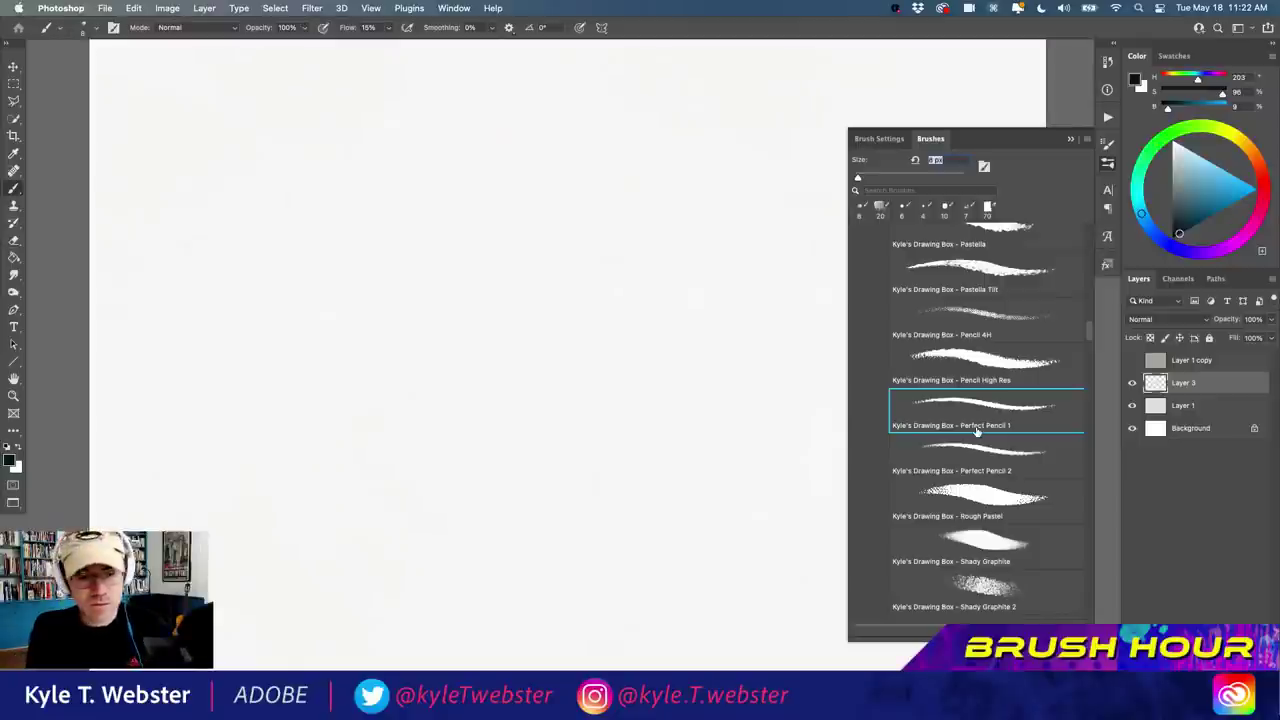
Draw an eye outline with iris, pupil and a darkened upper eyelid using Perfect Pencil 2.
left_click(953, 445)
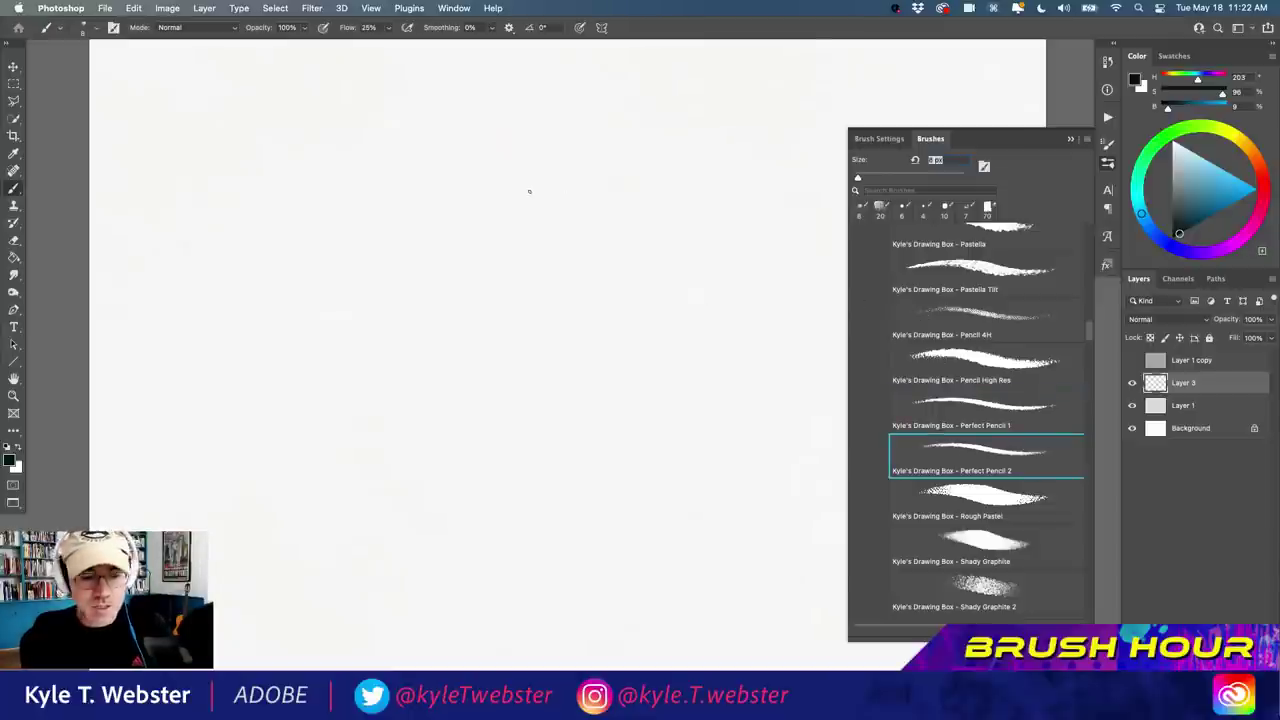
mouse_move(591, 300)
left_mouse_down()
mouse_move(643, 292)
mouse_move(615, 309)
mouse_move(644, 292)
mouse_move(624, 300)
left_mouse_up()
left_click(617, 290)
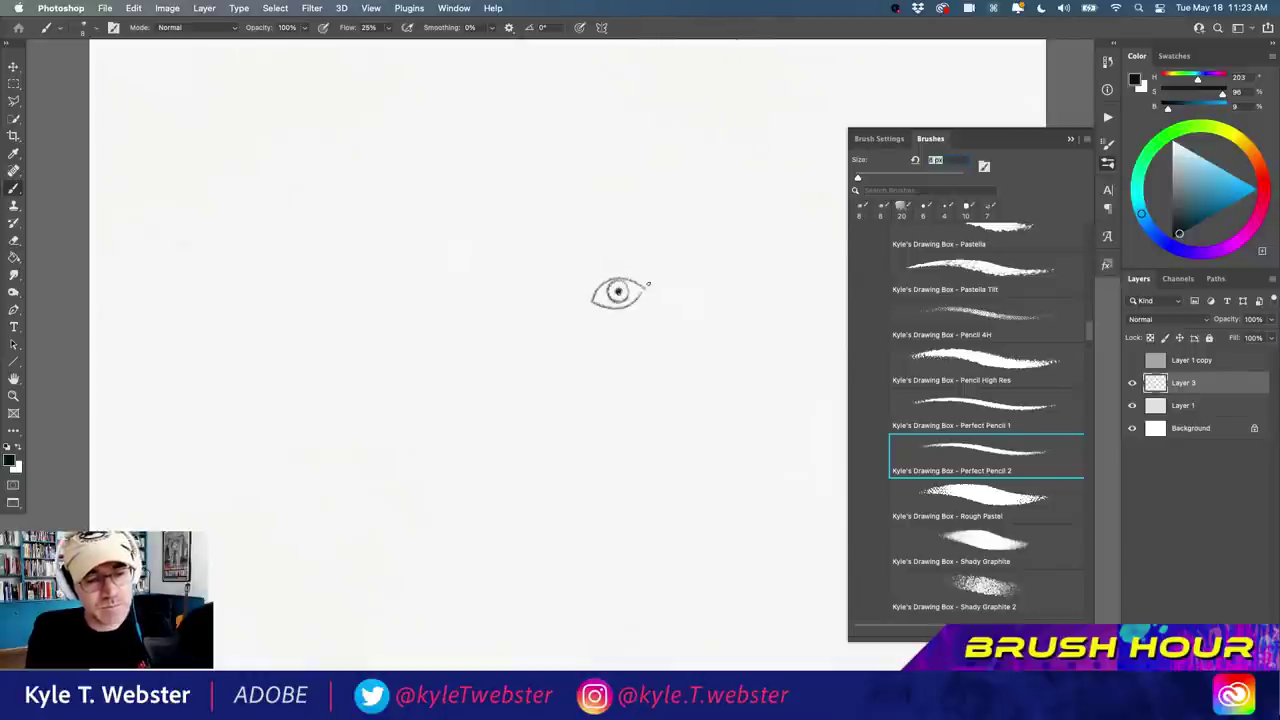
mouse_move(648, 285)
left_mouse_down()
mouse_move(594, 282)
mouse_move(587, 302)
left_mouse_up()
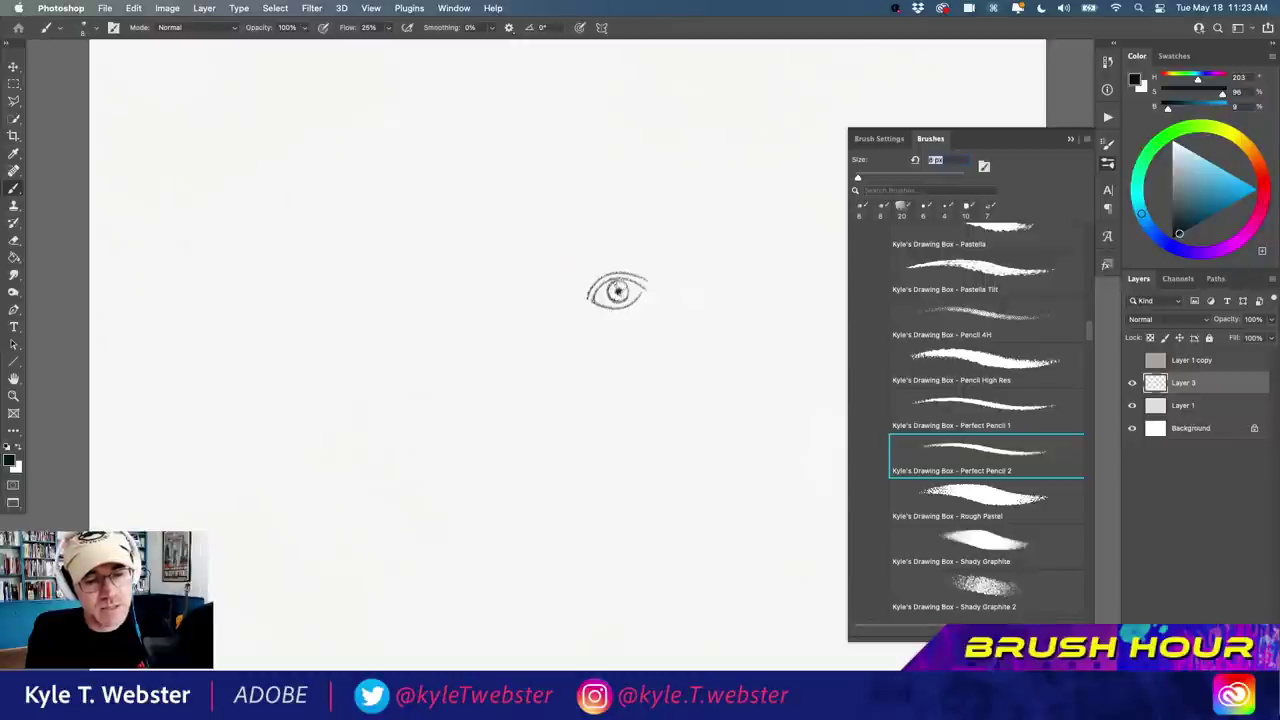
left_click_drag(617, 290, 622, 298)
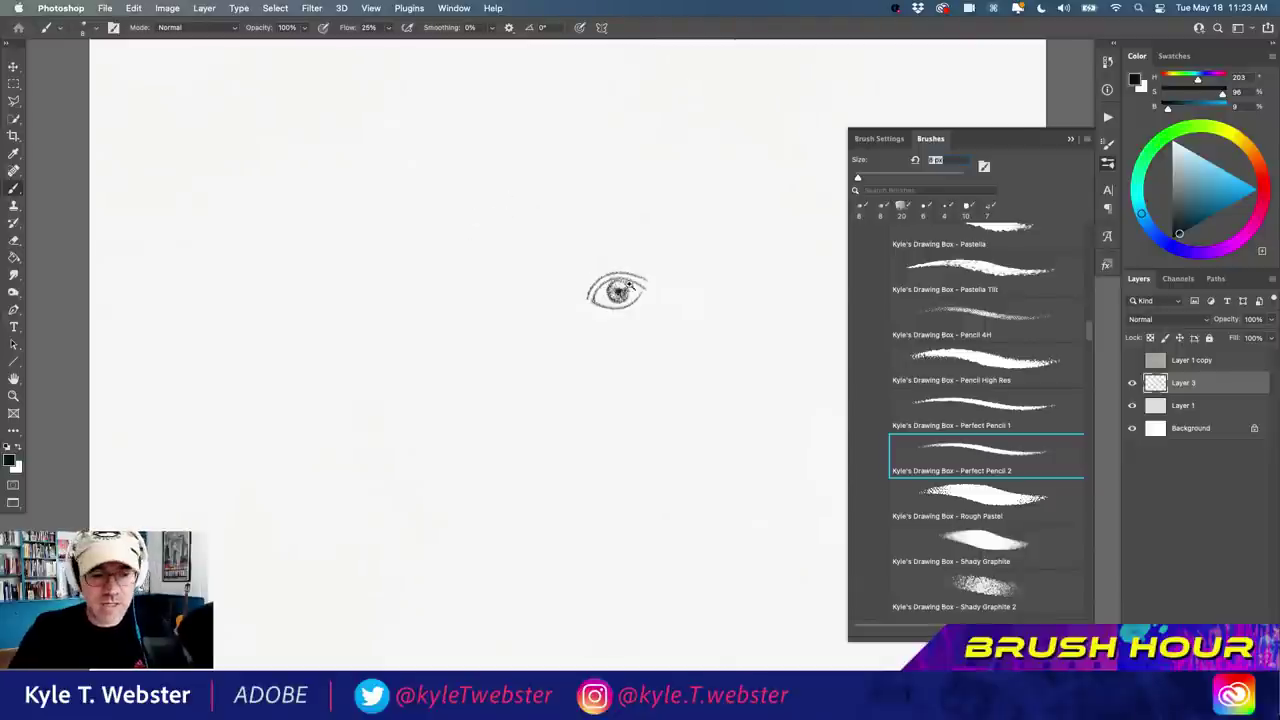
Sketch a hatched eyebrow above the eye with a dark stroke at its left end.
key("super+equal")
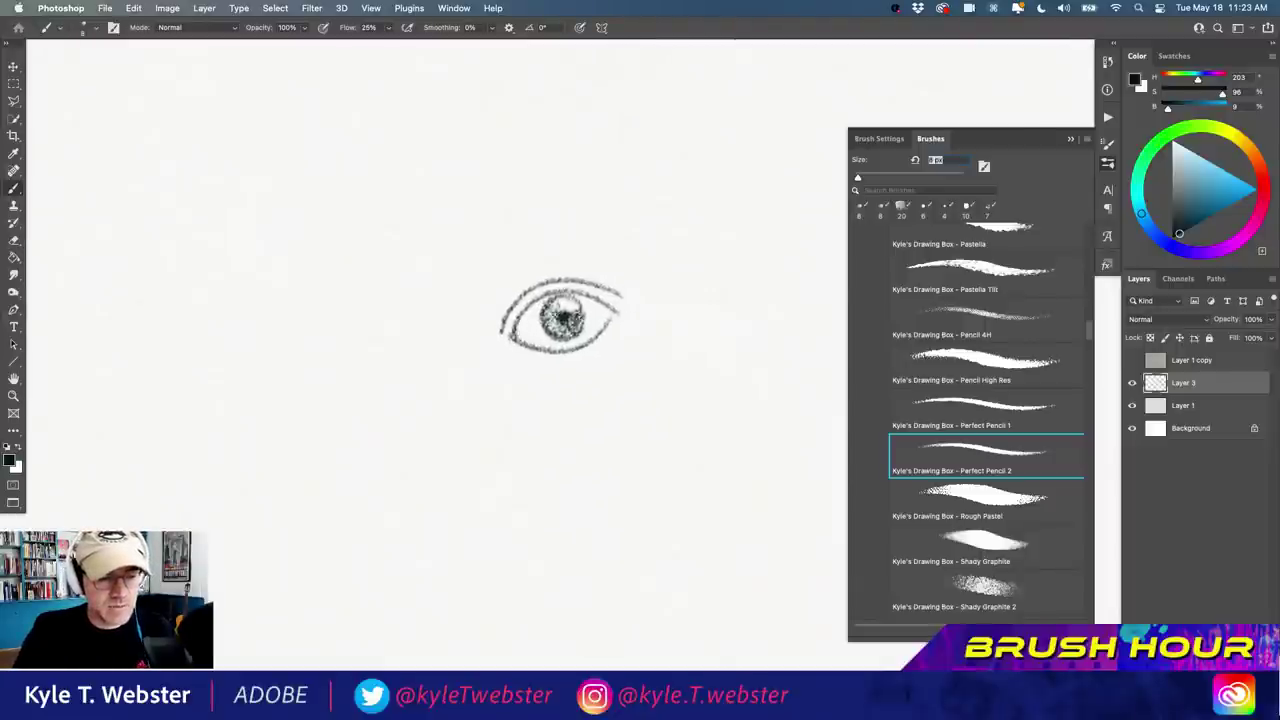
left_click(512, 363, "alt+super")
left_click_drag(463, 383, 509, 346)
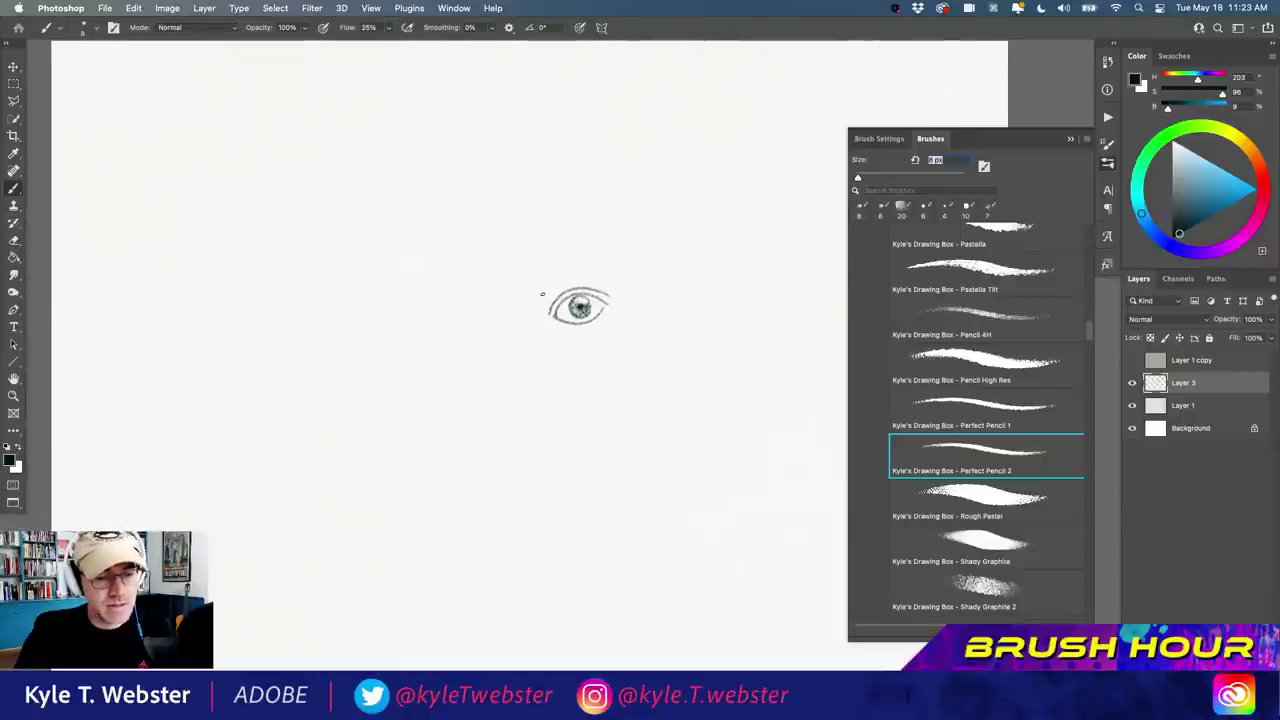
mouse_move(544, 292)
left_mouse_down()
mouse_move(552, 274)
mouse_move(608, 264)
left_mouse_up()
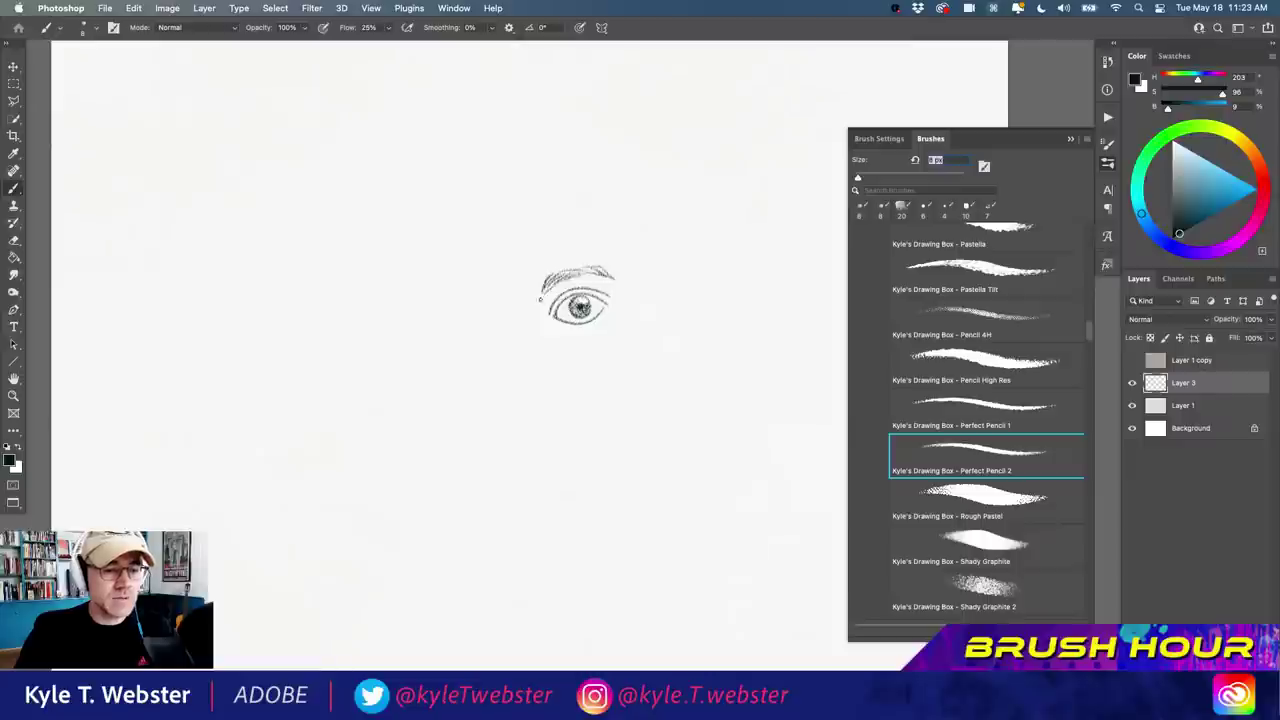
left_click_drag(540, 298, 546, 276)
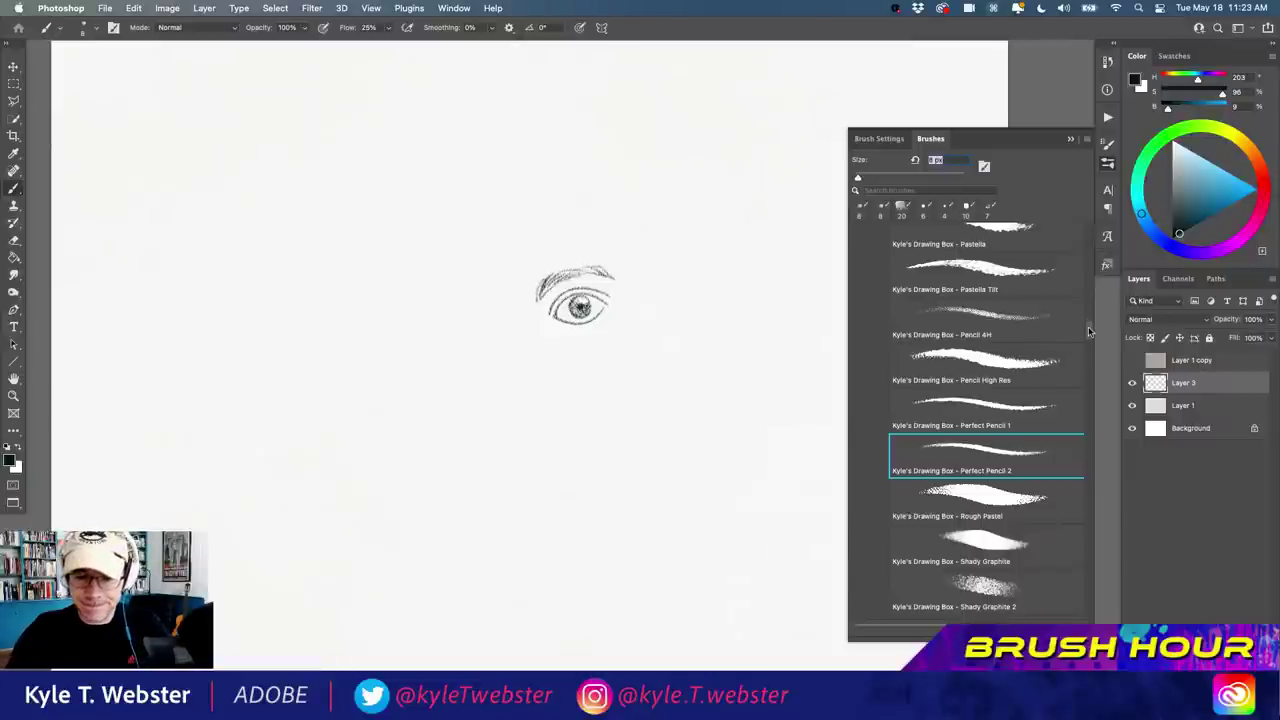
left_click_drag(1088, 326, 1084, 350)
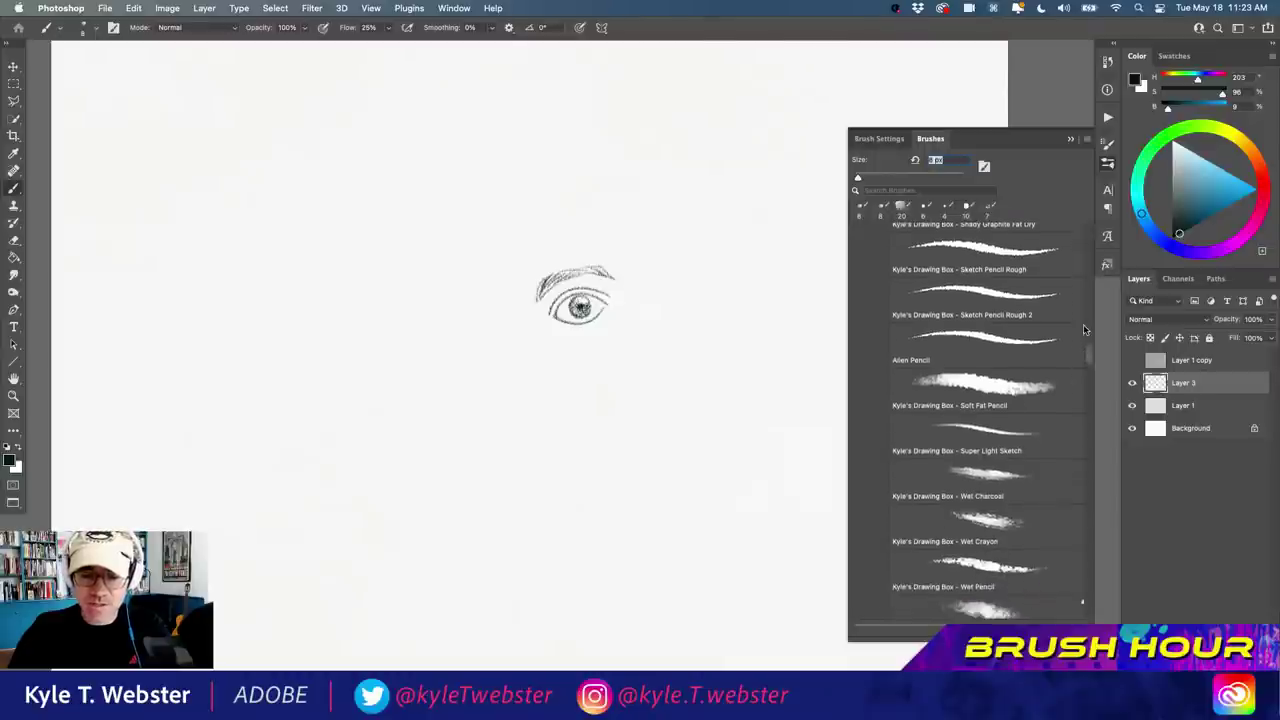
Draw profile lines with Sketch Pencil Rough, then clear the whole canvas.
left_click(975, 257)
mouse_move(406, 280)
left_mouse_down()
mouse_move(451, 449)
mouse_move(424, 518)
left_mouse_up()
mouse_move(400, 372)
left_mouse_down()
mouse_move(394, 234)
mouse_move(256, 396)
mouse_move(272, 530)
mouse_move(360, 572)
mouse_move(596, 522)
left_mouse_up()
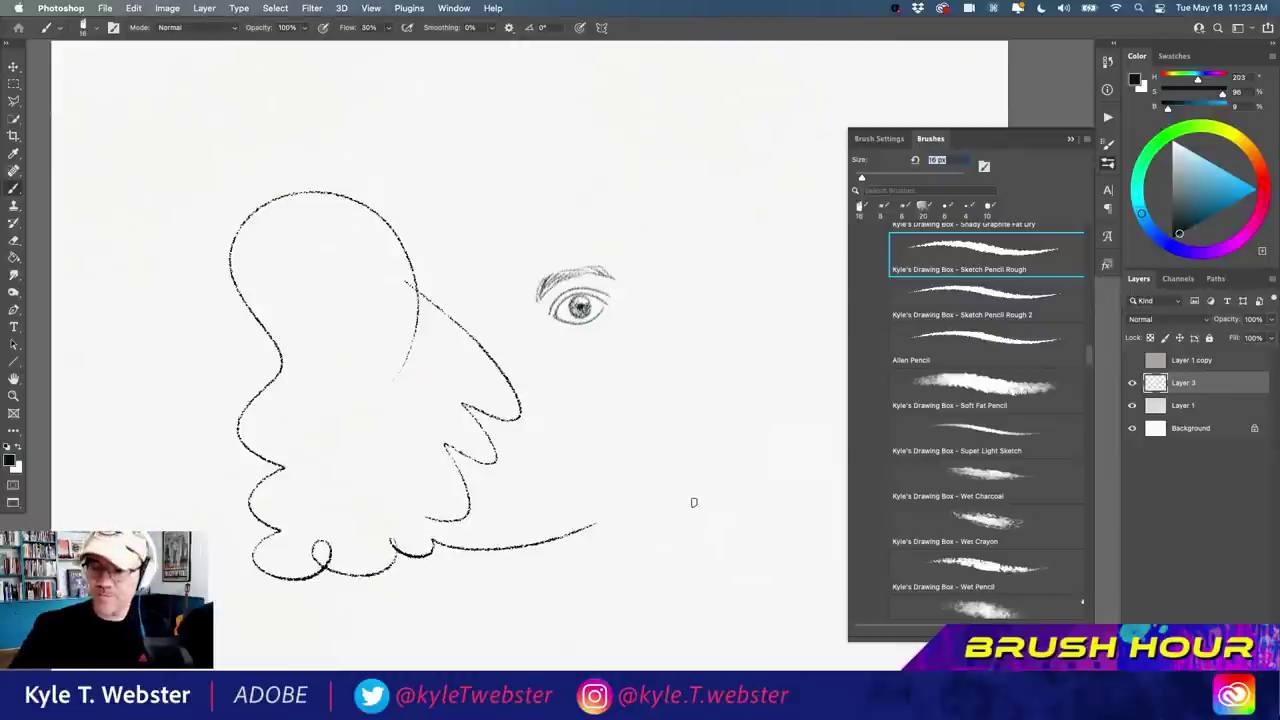
key("super+a")
key("BackSpace")
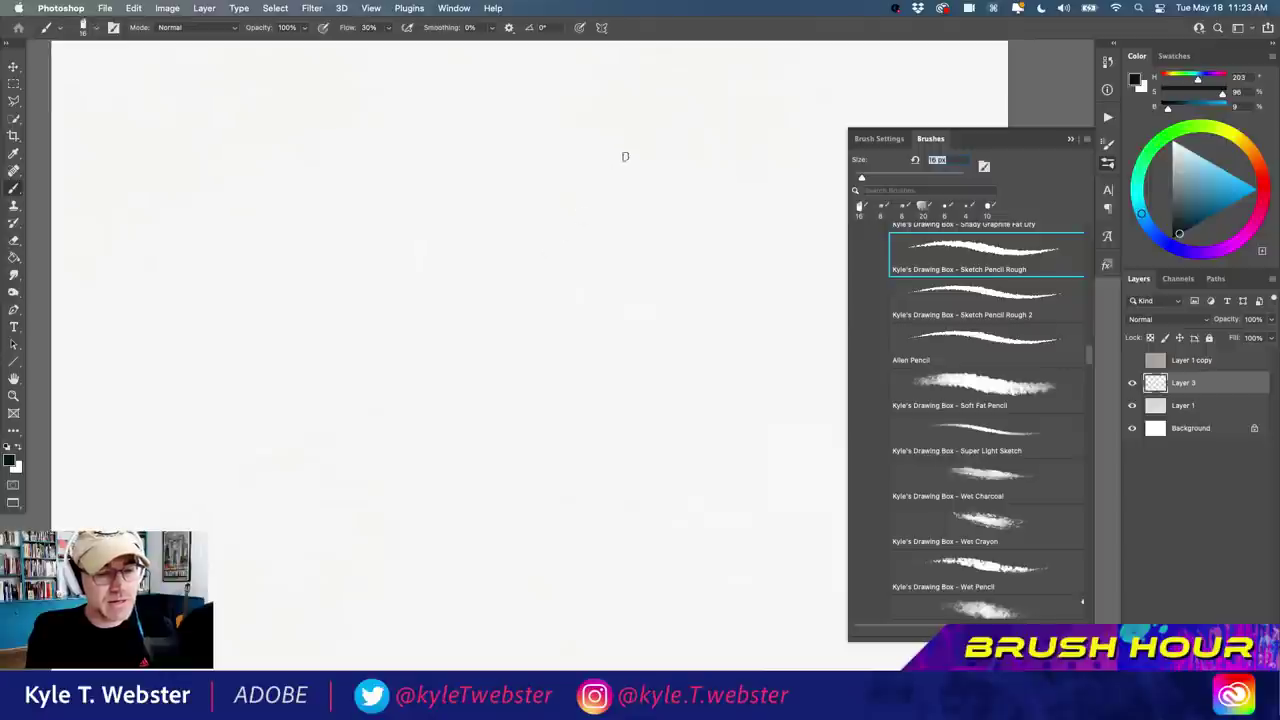
Sketch a triangle shape with a side face and a closed section on its left.
mouse_move(627, 381)
left_mouse_down()
mouse_move(598, 317)
mouse_move(505, 203)
mouse_move(435, 148)
mouse_move(487, 489)
left_mouse_up()
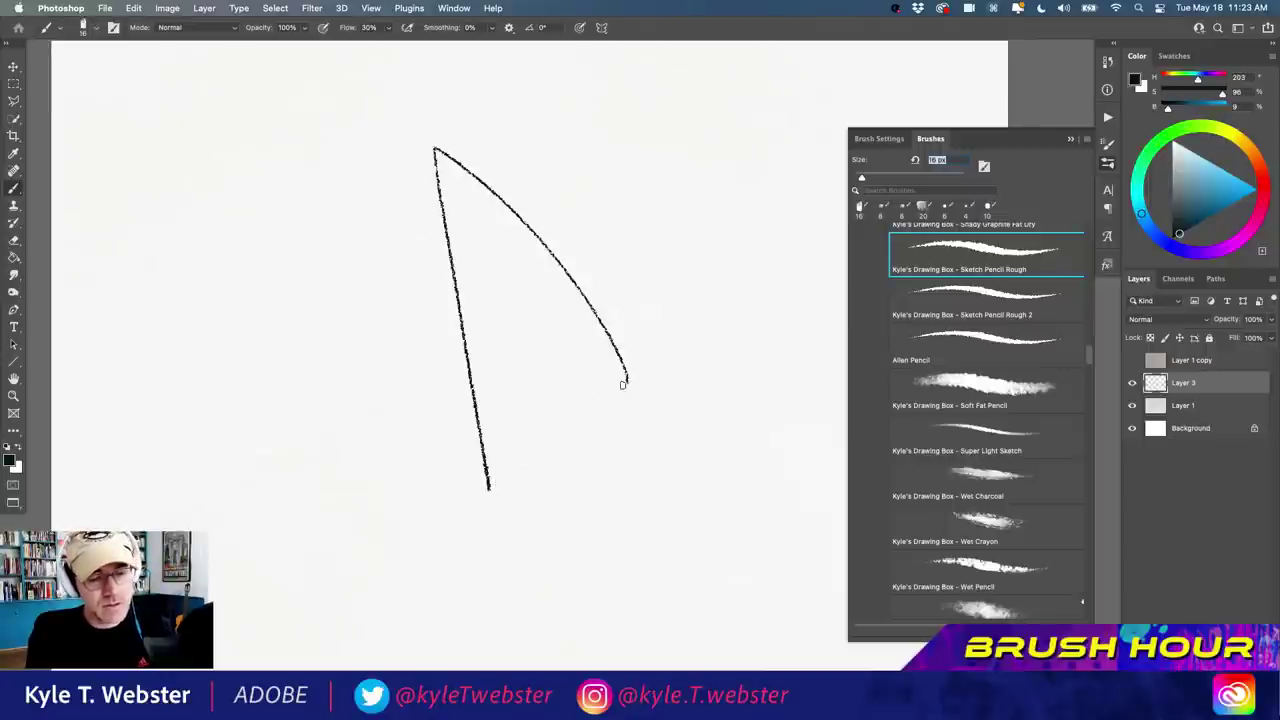
left_click_drag(626, 382, 485, 493)
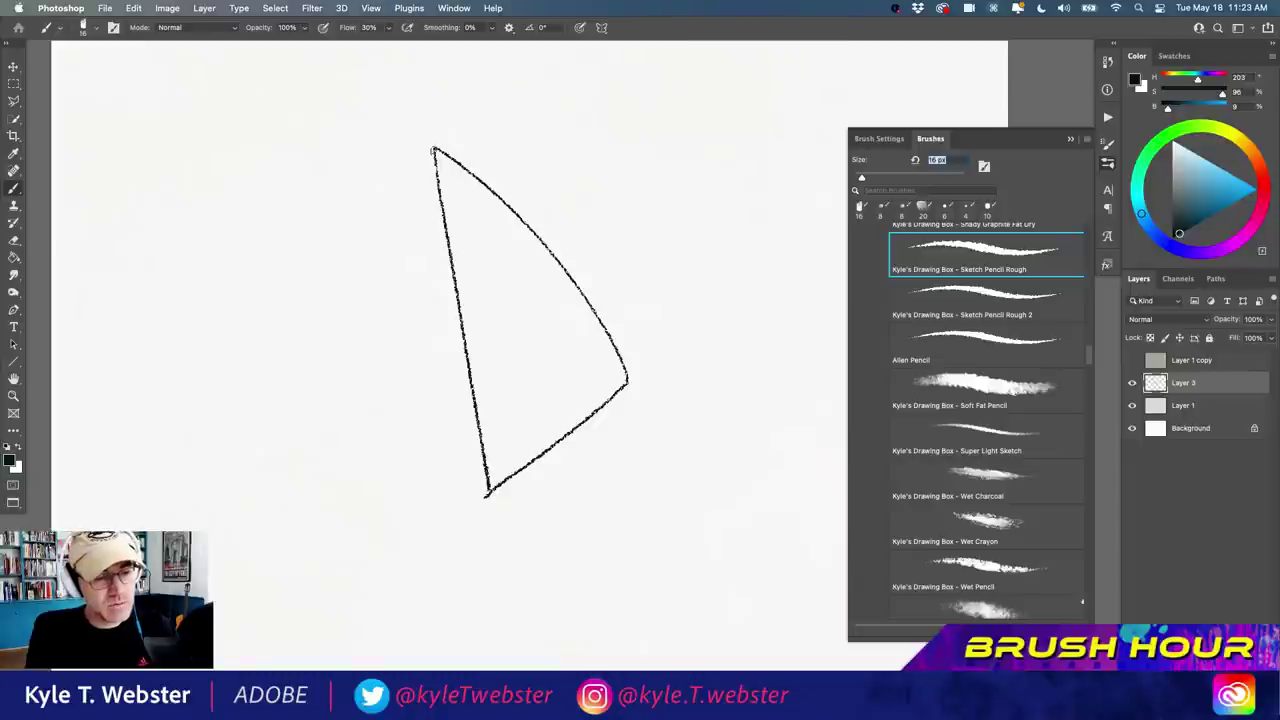
mouse_move(433, 150)
left_mouse_down()
mouse_move(441, 487)
mouse_move(488, 494)
left_mouse_up()
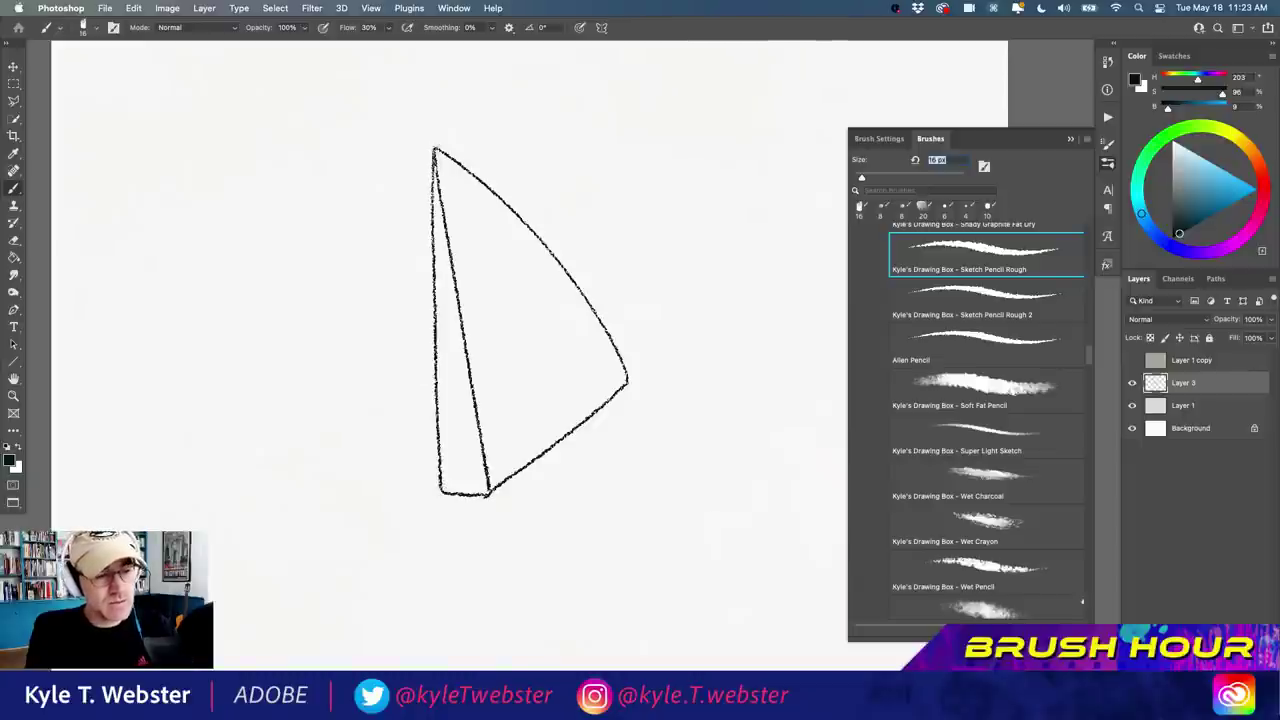
mouse_move(433, 260)
left_mouse_down()
mouse_move(371, 250)
mouse_move(347, 350)
left_mouse_up()
left_click_drag(434, 285, 416, 380)
mouse_move(348, 351)
left_mouse_down()
mouse_move(413, 382)
mouse_move(434, 352)
left_mouse_up()
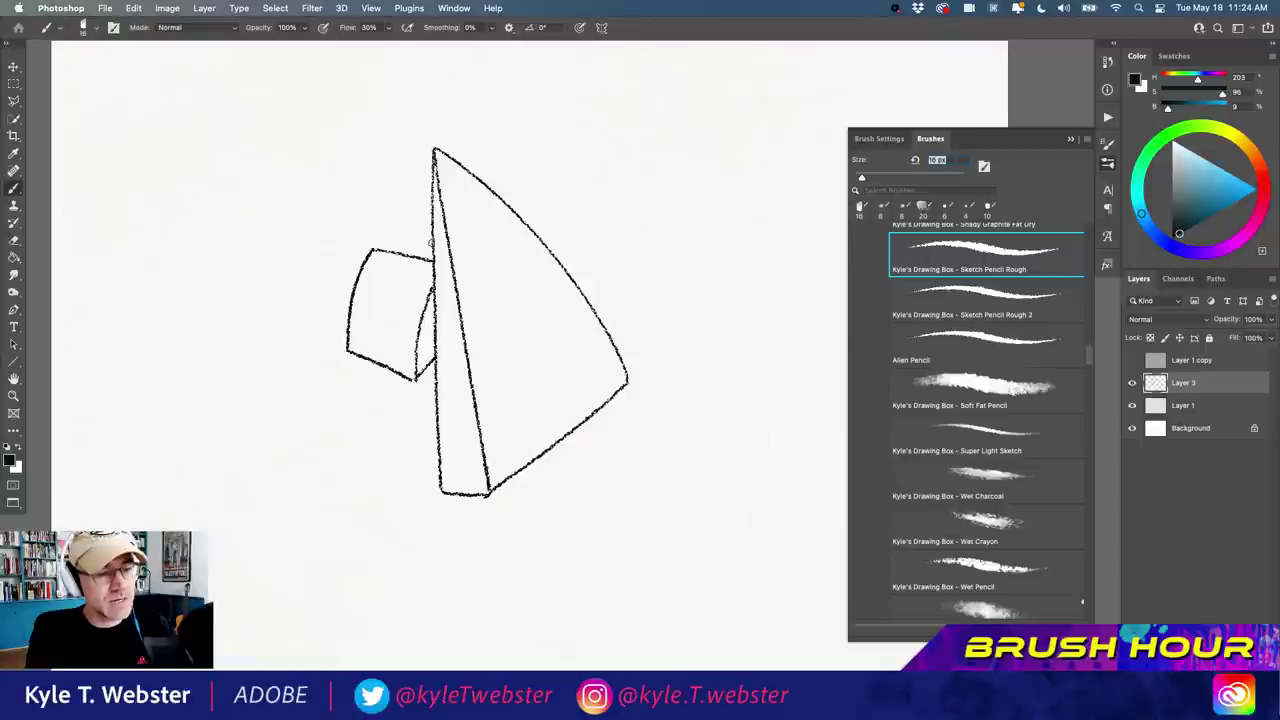
Add a box behind the triangle and a window inside it, then test Sketch Pencil Rough 2.
mouse_move(433, 242)
left_mouse_down()
mouse_move(328, 215)
mouse_move(353, 292)
left_mouse_up()
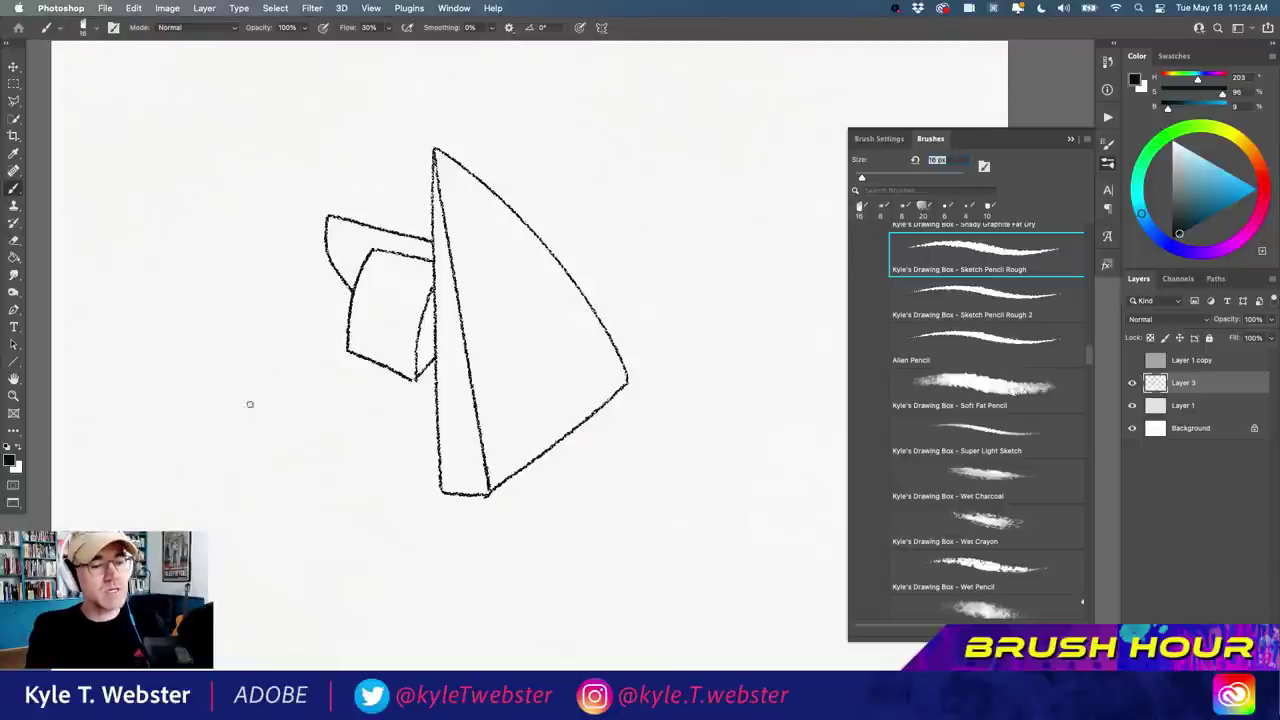
mouse_move(327, 216)
left_mouse_down()
mouse_move(376, 192)
mouse_move(433, 208)
left_mouse_up()
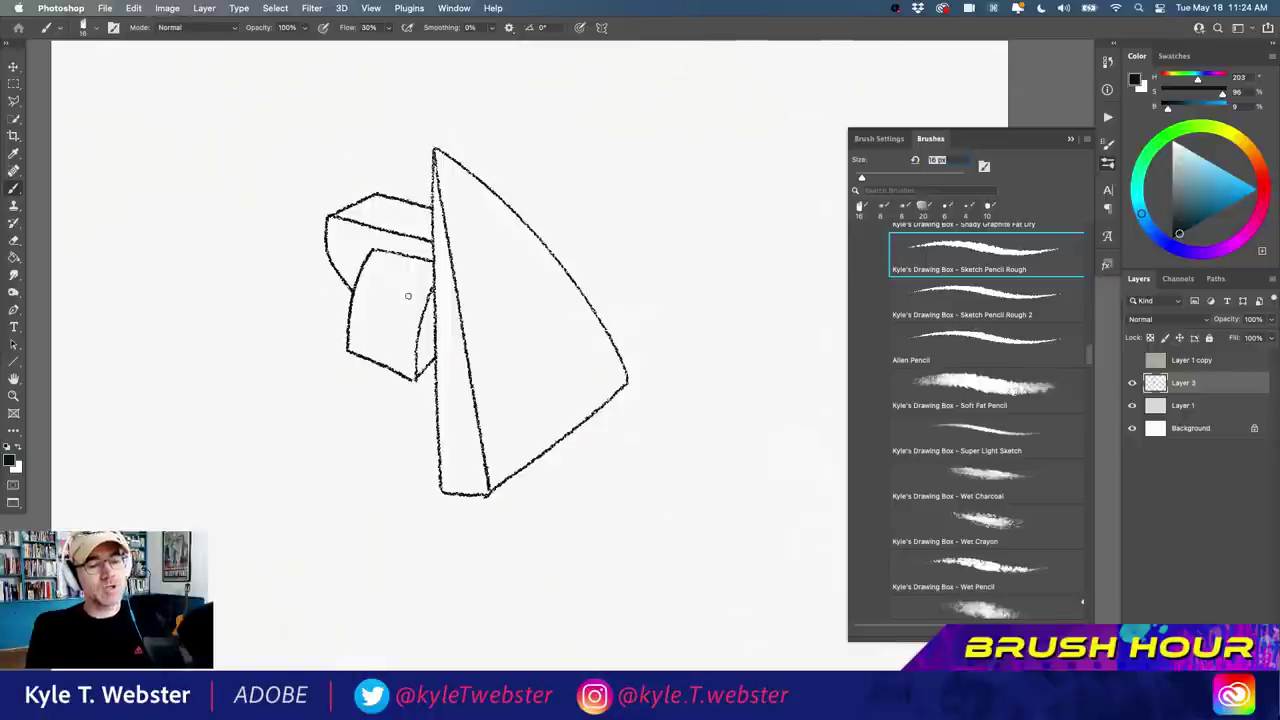
mouse_move(379, 368)
left_mouse_down()
mouse_move(374, 424)
mouse_move(437, 440)
left_mouse_up()
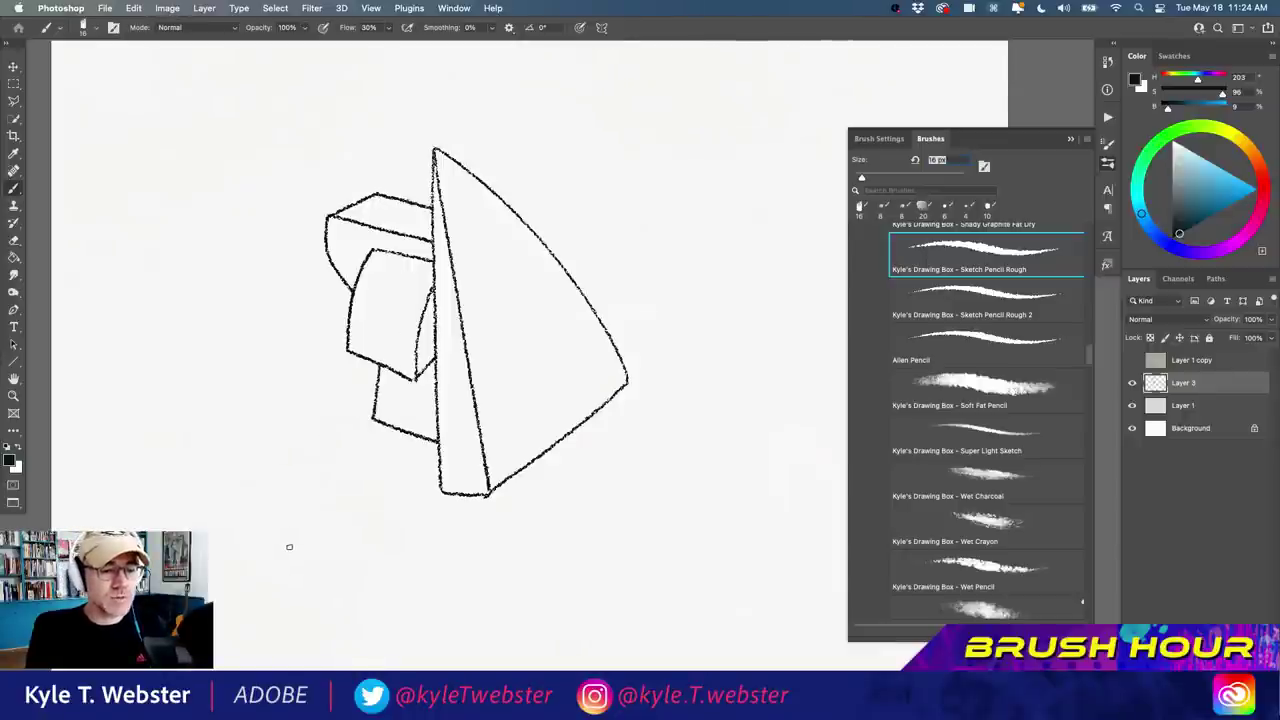
mouse_move(491, 252)
left_mouse_down()
mouse_move(525, 352)
mouse_move(537, 350)
mouse_move(524, 358)
mouse_move(510, 247)
mouse_move(491, 254)
left_mouse_up()
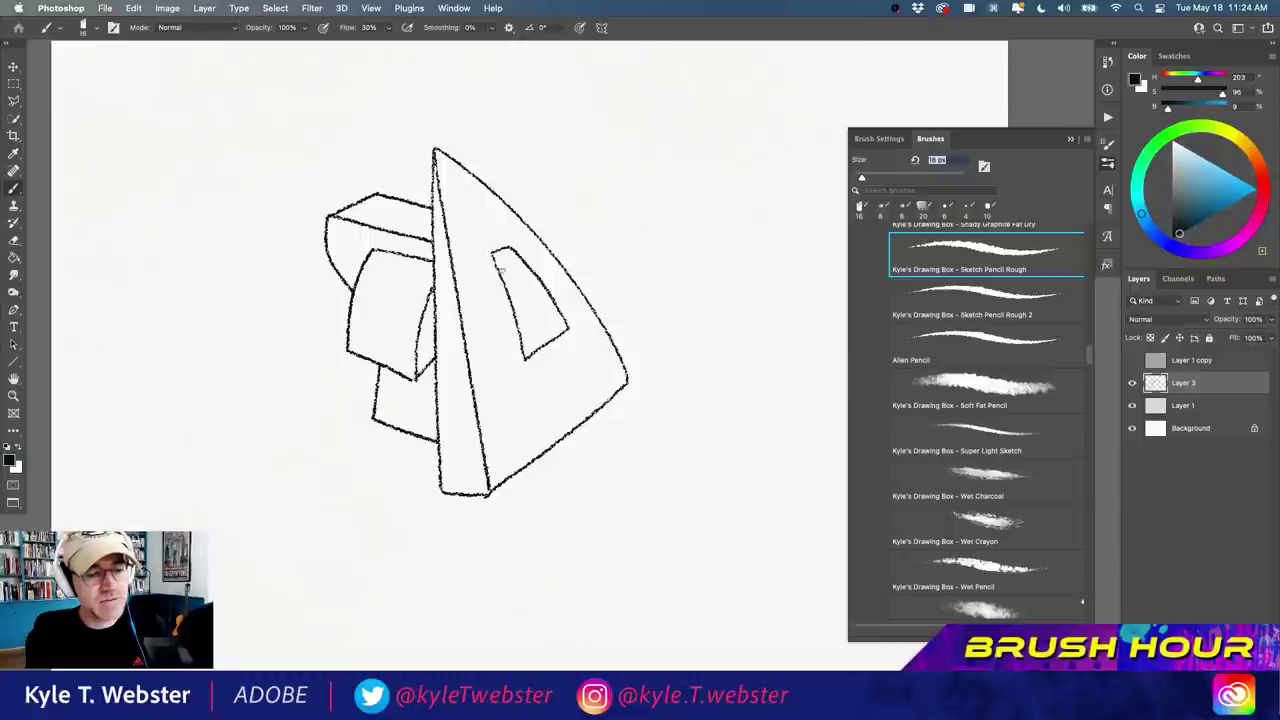
mouse_move(565, 328)
left_mouse_down()
mouse_move(556, 325)
mouse_move(519, 328)
mouse_move(529, 321)
mouse_move(493, 252)
left_mouse_up()
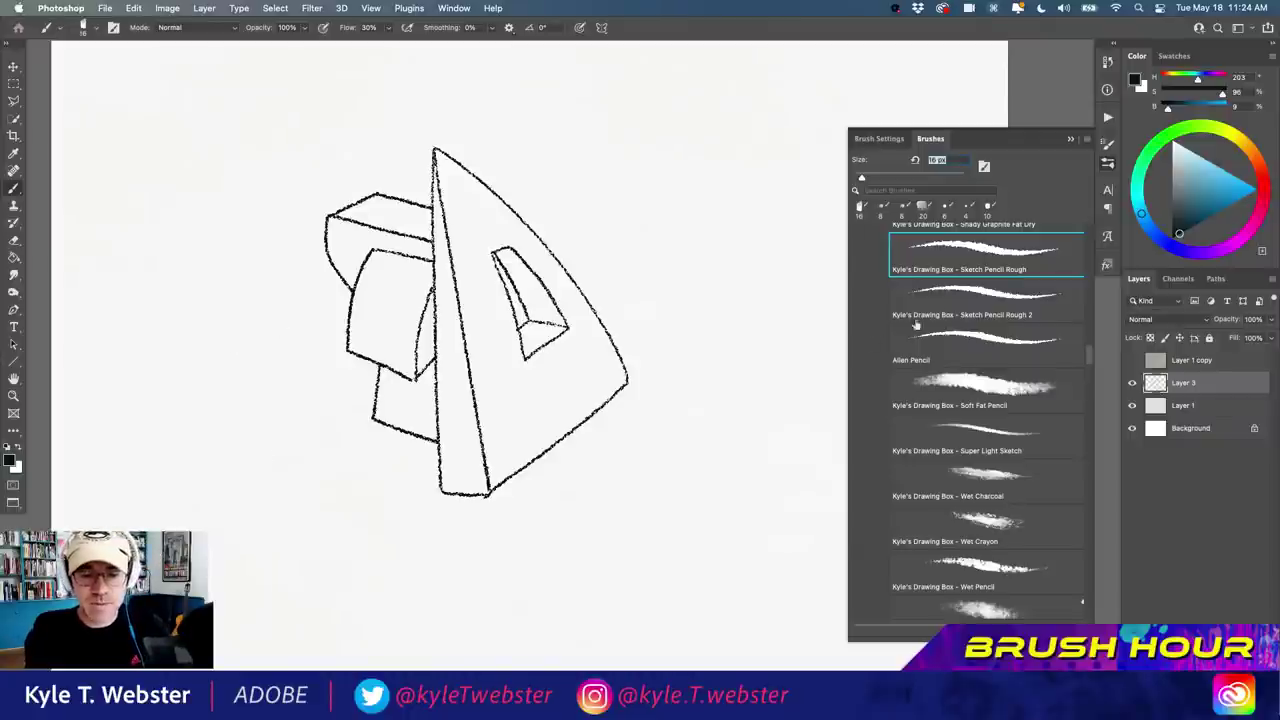
left_click(978, 294)
mouse_move(755, 325)
left_mouse_down()
mouse_move(708, 473)
mouse_move(622, 579)
mouse_move(574, 605)
mouse_move(392, 528)
mouse_move(248, 350)
left_mouse_up()
Clear the canvas, test Soft Fat Pencil with loops, zigzags and broad hatching, then clear again.
key("super+a")
key("BackSpace")
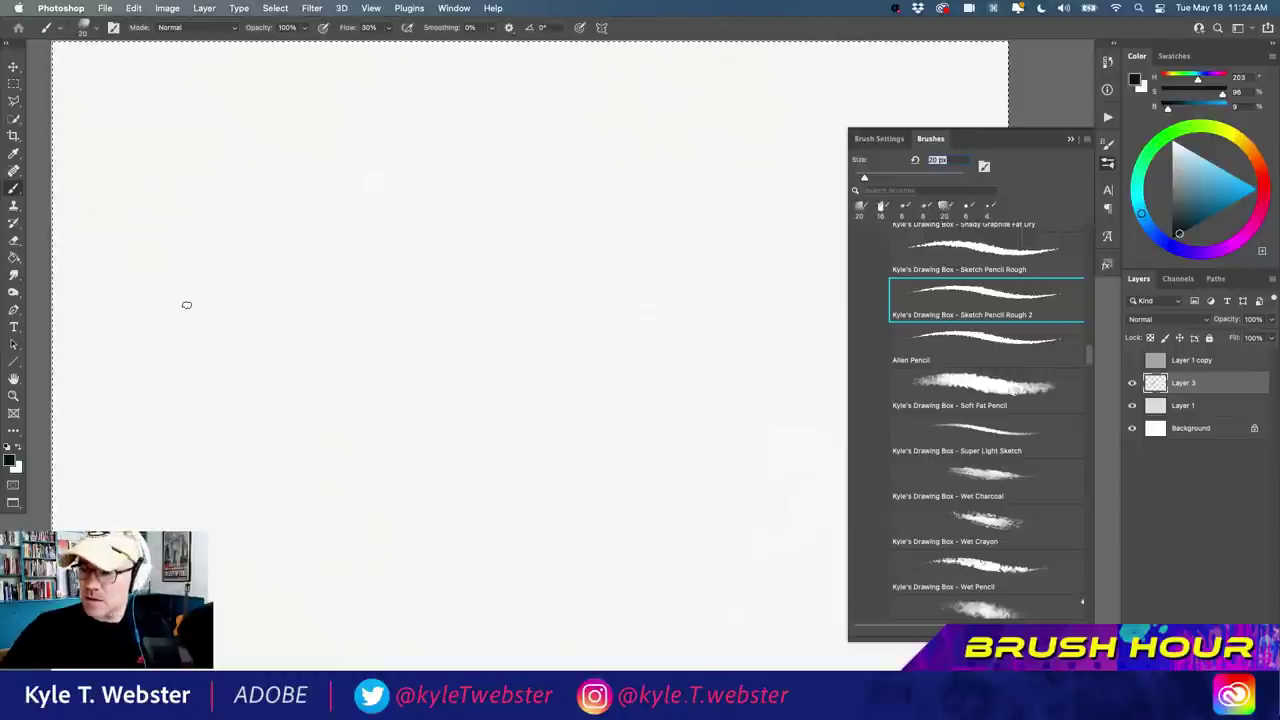
left_click(975, 388)
left_click_drag(632, 185, 603, 343)
mouse_move(564, 296)
left_mouse_down()
mouse_move(391, 406)
mouse_move(423, 611)
mouse_move(243, 543)
left_mouse_up()
left_click_drag(284, 375, 206, 258)
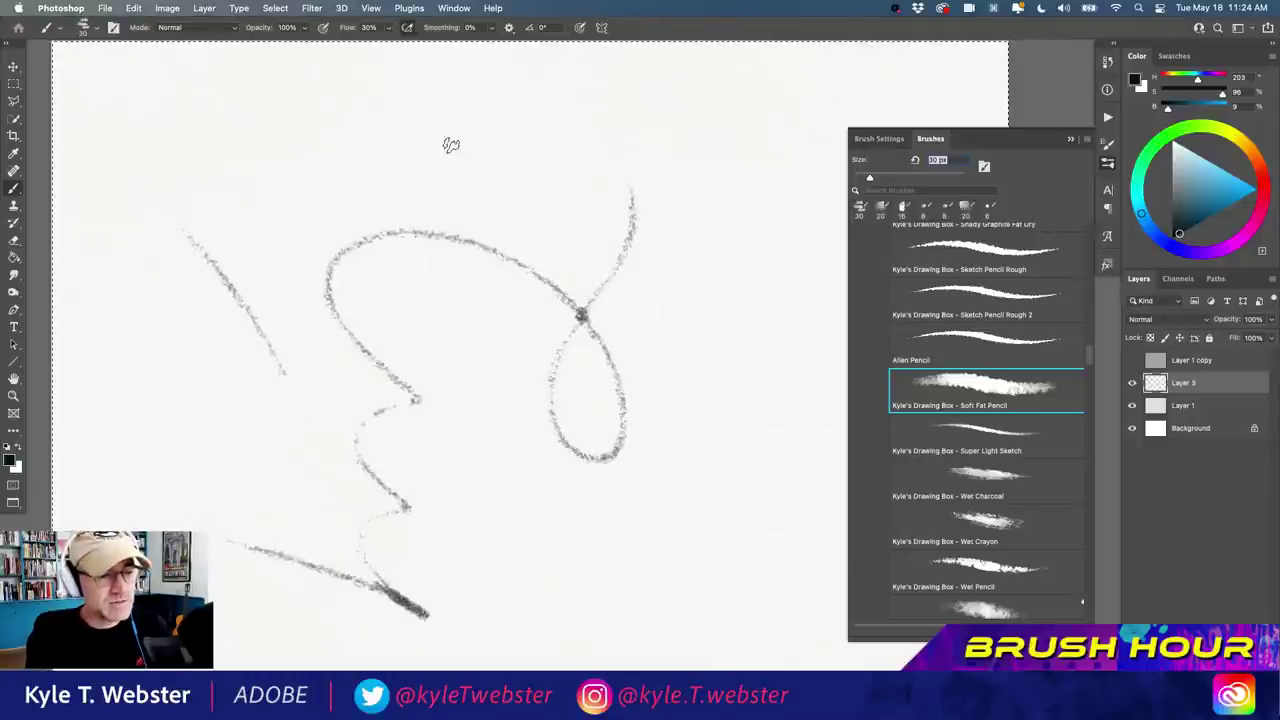
mouse_move(485, 168)
left_mouse_down()
mouse_move(338, 103)
mouse_move(249, 111)
mouse_move(215, 145)
mouse_move(190, 138)
left_mouse_up()
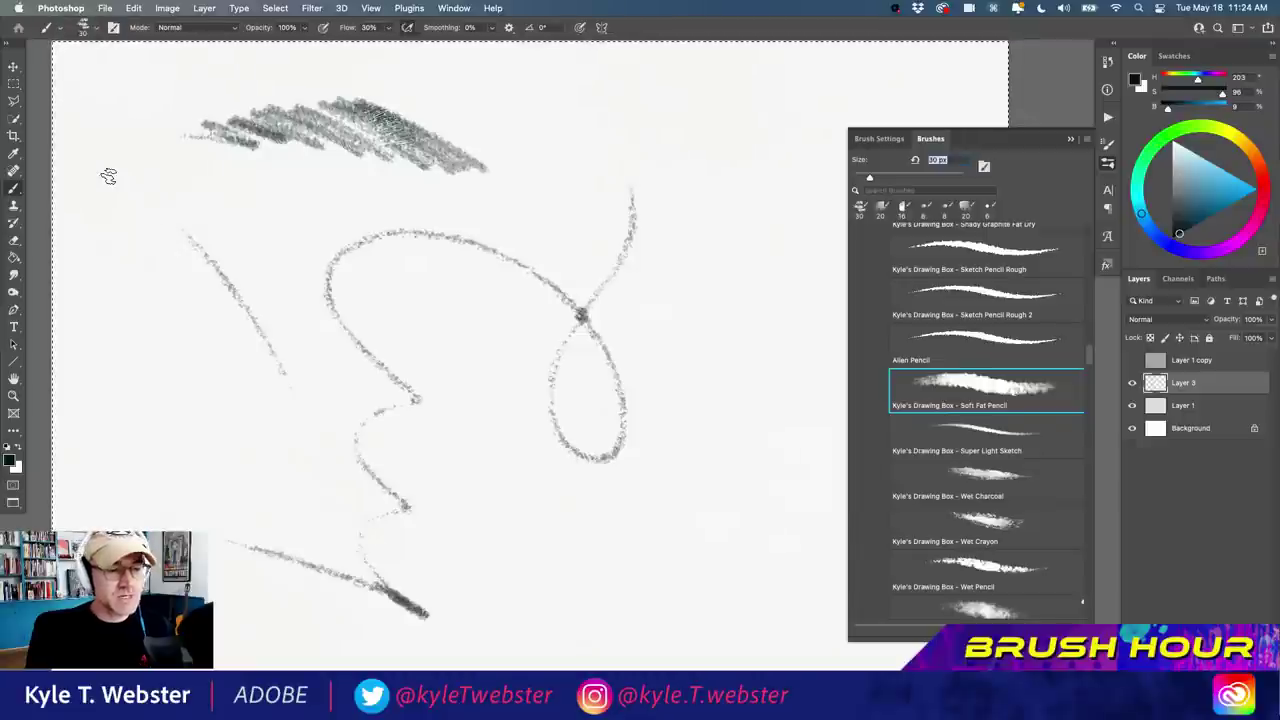
key("BackSpace")
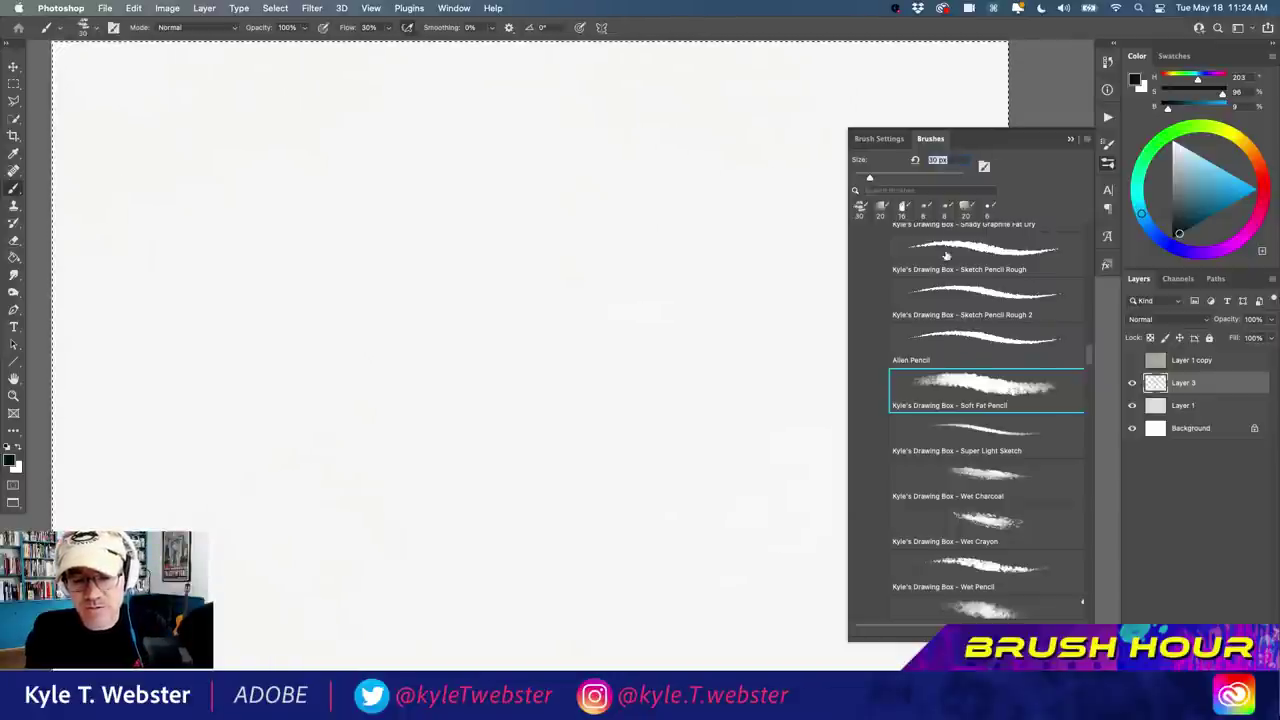
Switch to the Perfect Pencil 1 brush and draw the oval outline of the head.
scroll(1000, 325, "up", 10)
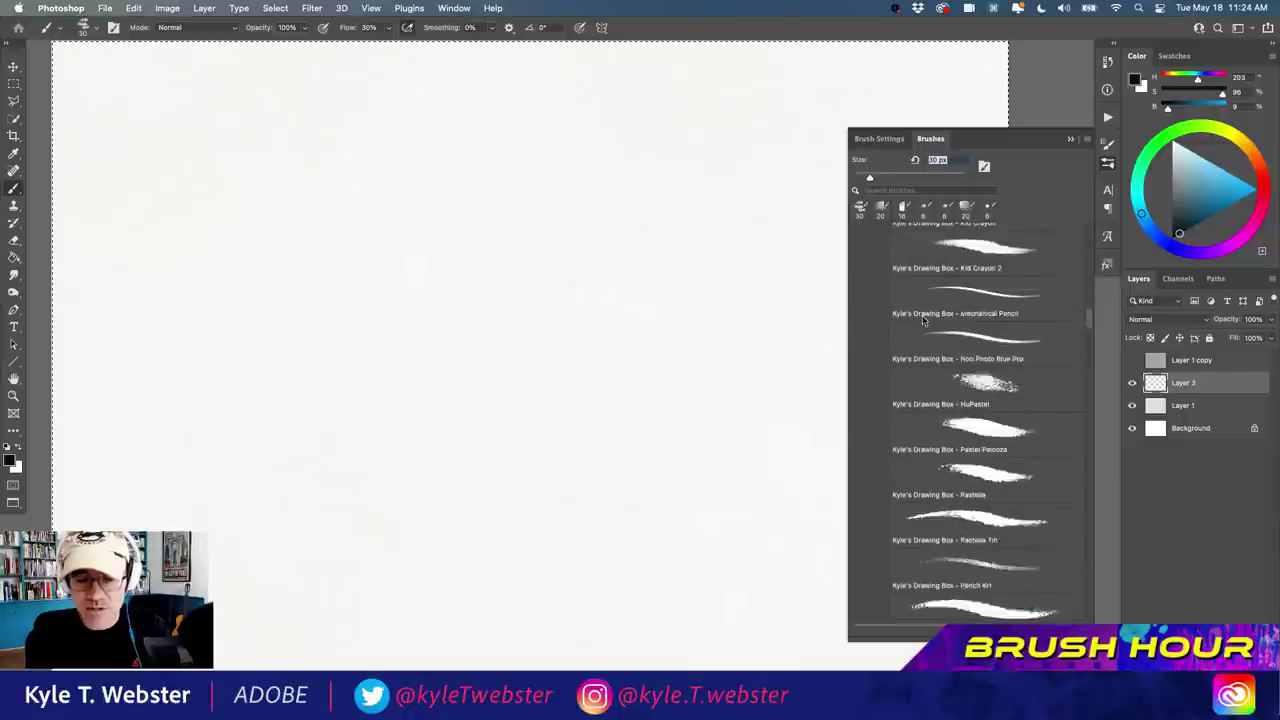
scroll(923, 320, "down", 5)
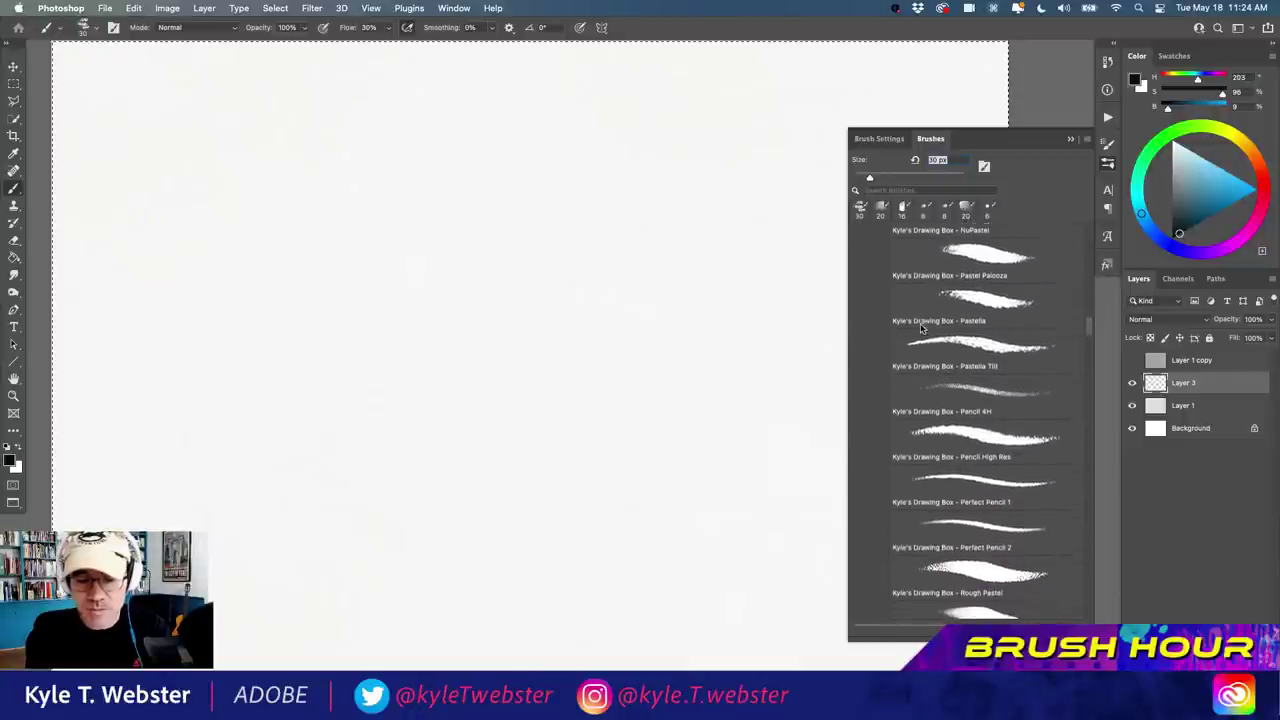
scroll(920, 323, "down", 1)
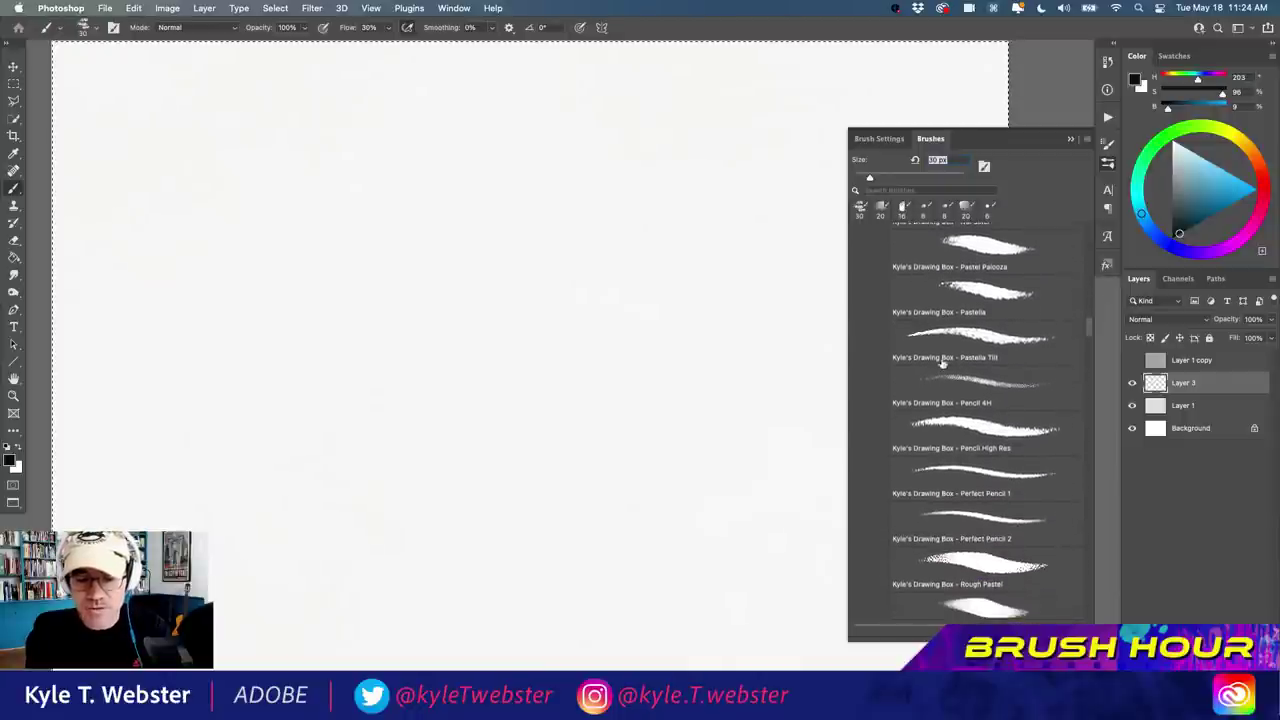
left_click(970, 472)
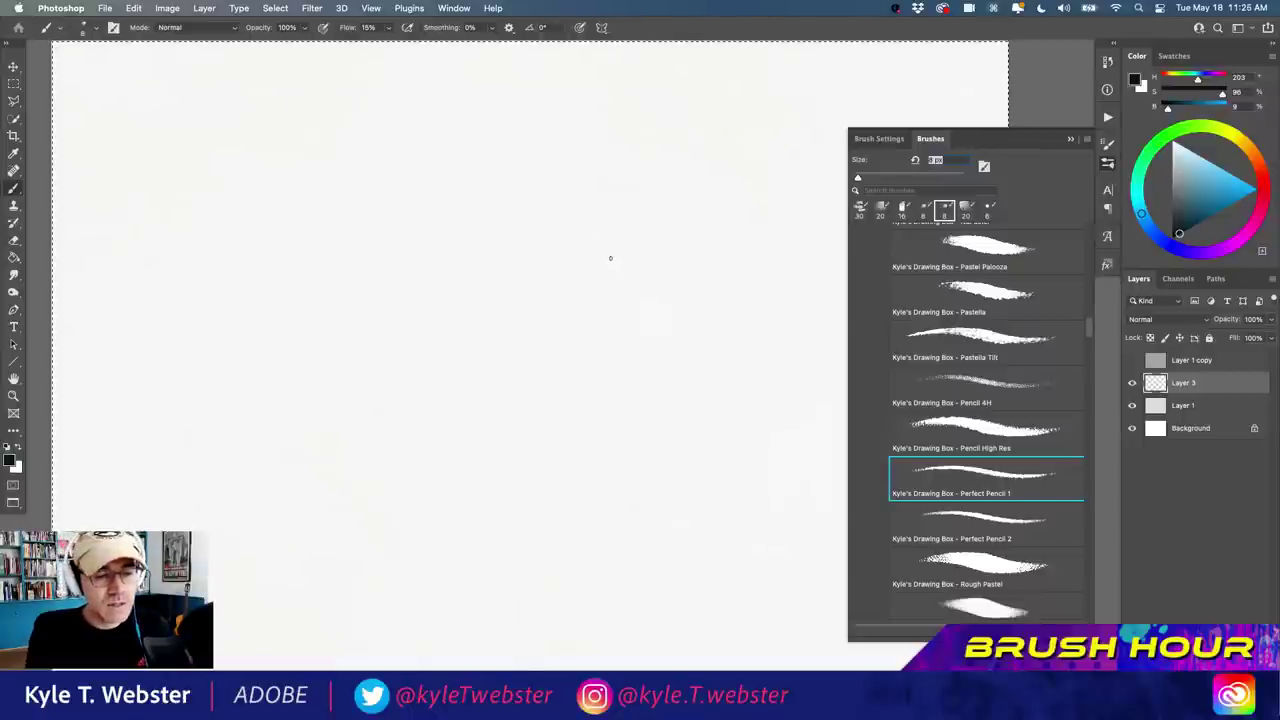
mouse_move(626, 267)
left_mouse_down()
mouse_move(534, 222)
mouse_move(455, 260)
mouse_move(441, 330)
mouse_move(455, 403)
mouse_move(487, 460)
mouse_move(540, 487)
mouse_move(603, 465)
mouse_move(639, 386)
mouse_move(638, 316)
left_mouse_up()
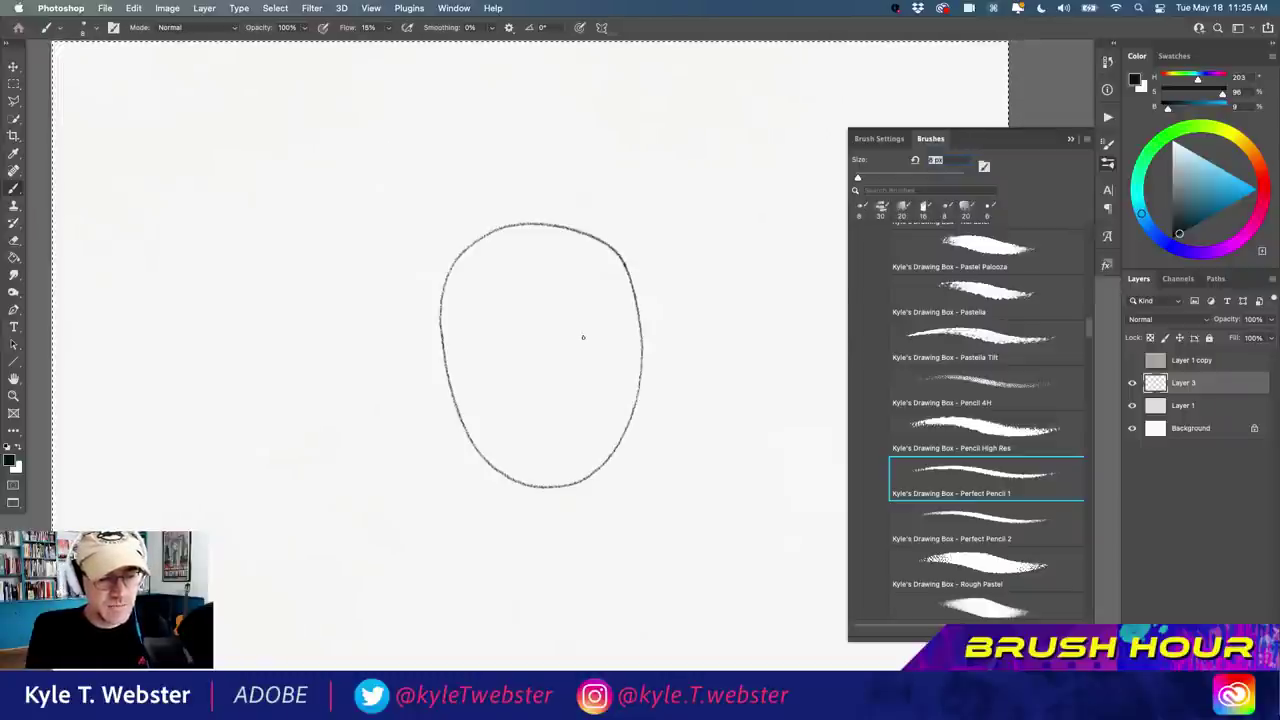
Draw the round glasses with inner rims and an arm, then a blocky nose below the bridge.
mouse_move(599, 333)
left_mouse_down()
mouse_move(559, 341)
mouse_move(566, 361)
mouse_move(603, 338)
left_mouse_up()
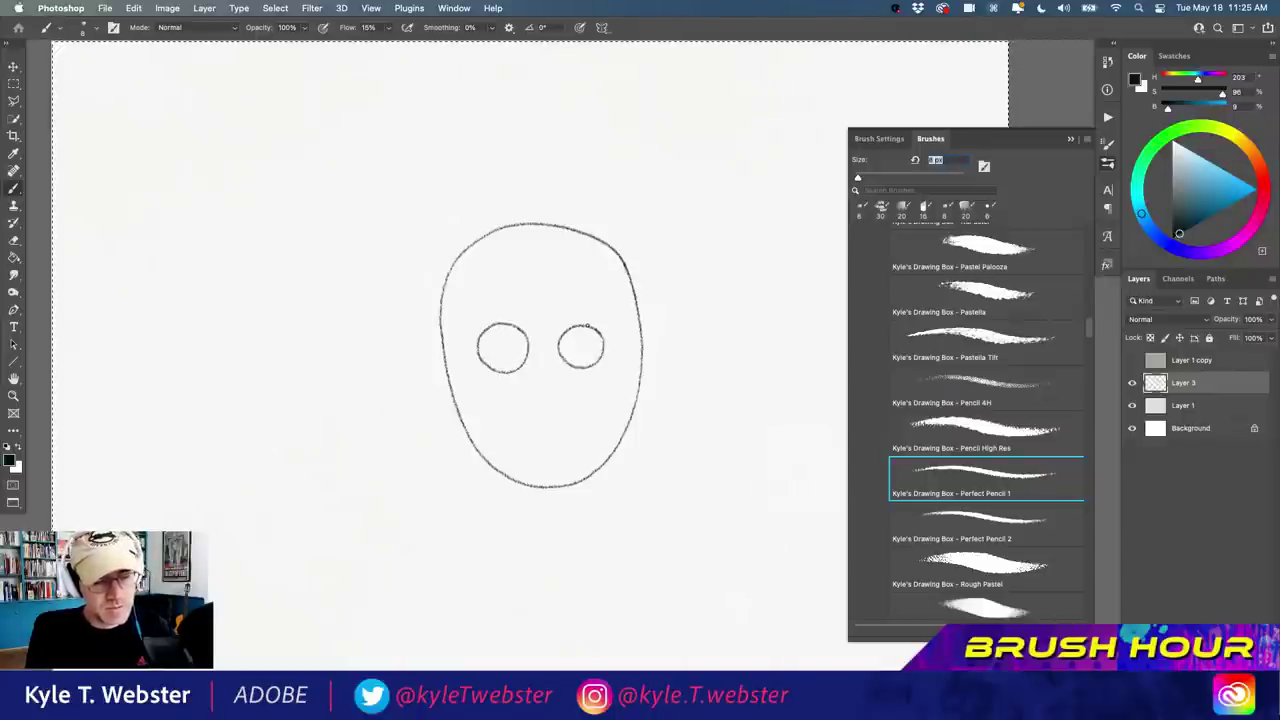
mouse_move(594, 324)
left_mouse_down()
mouse_move(560, 330)
mouse_move(554, 348)
mouse_move(562, 365)
mouse_move(594, 370)
left_mouse_up()
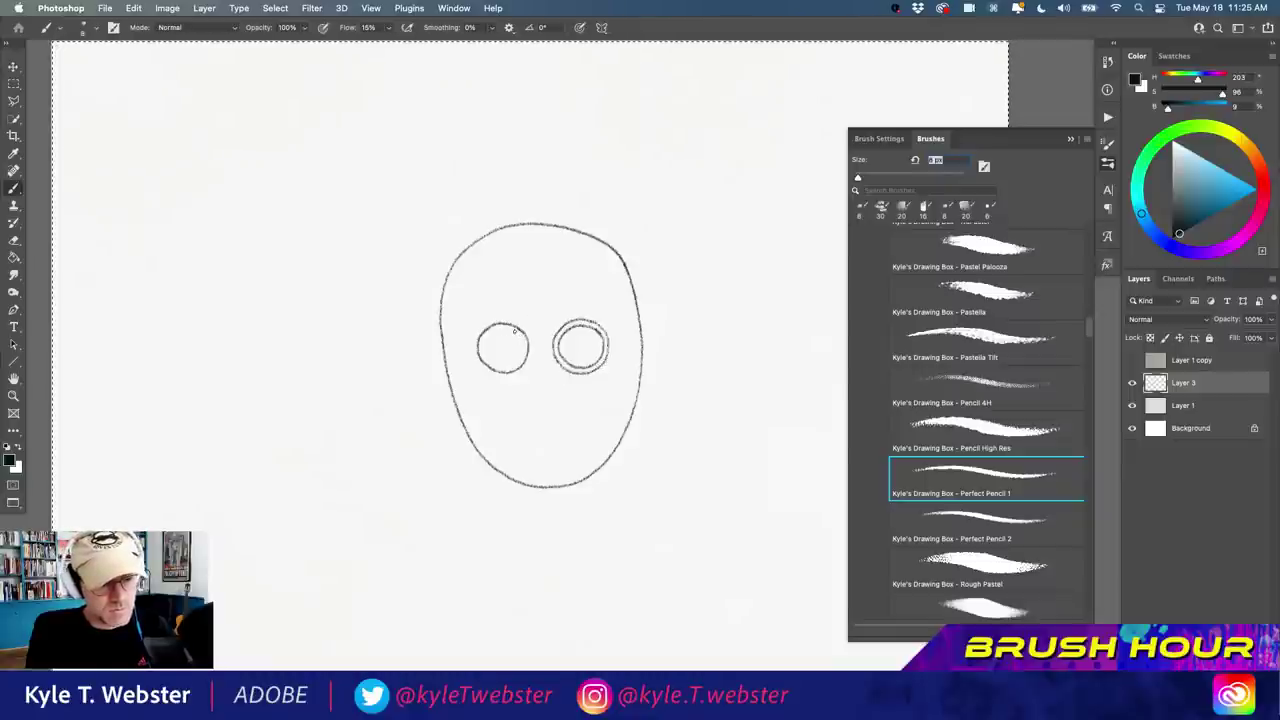
left_click_drag(498, 364, 521, 343)
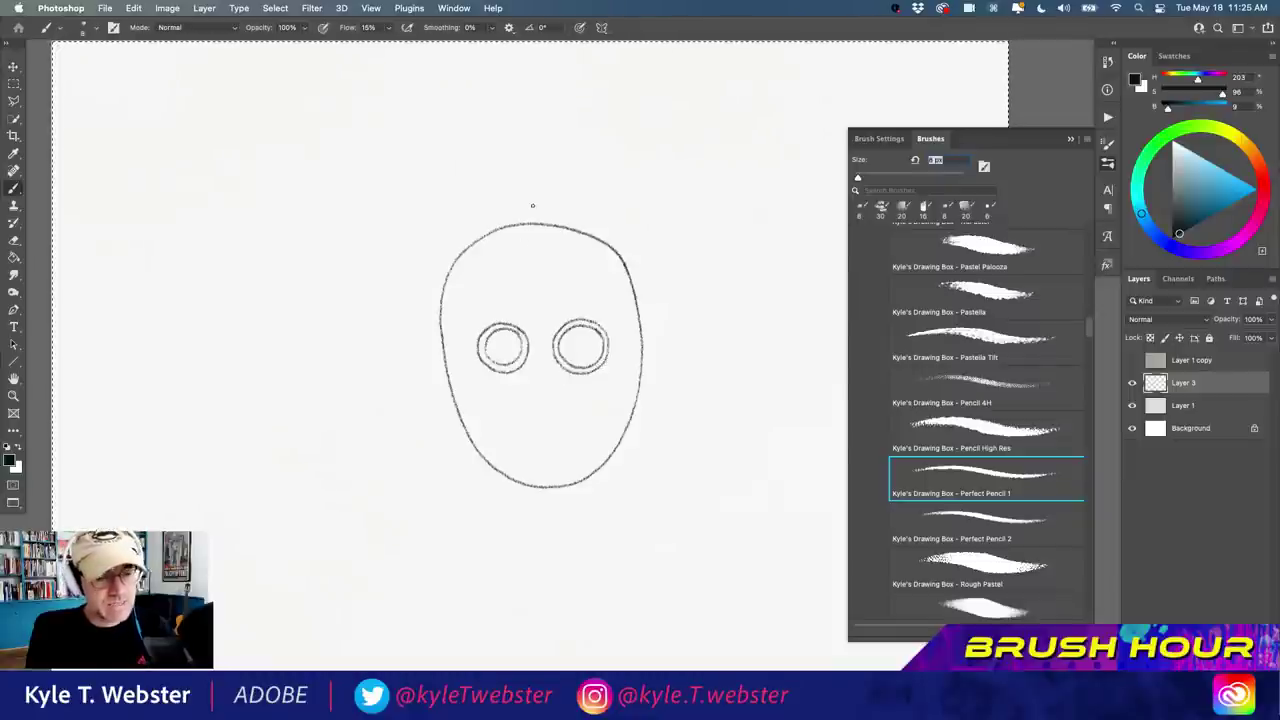
key("z")
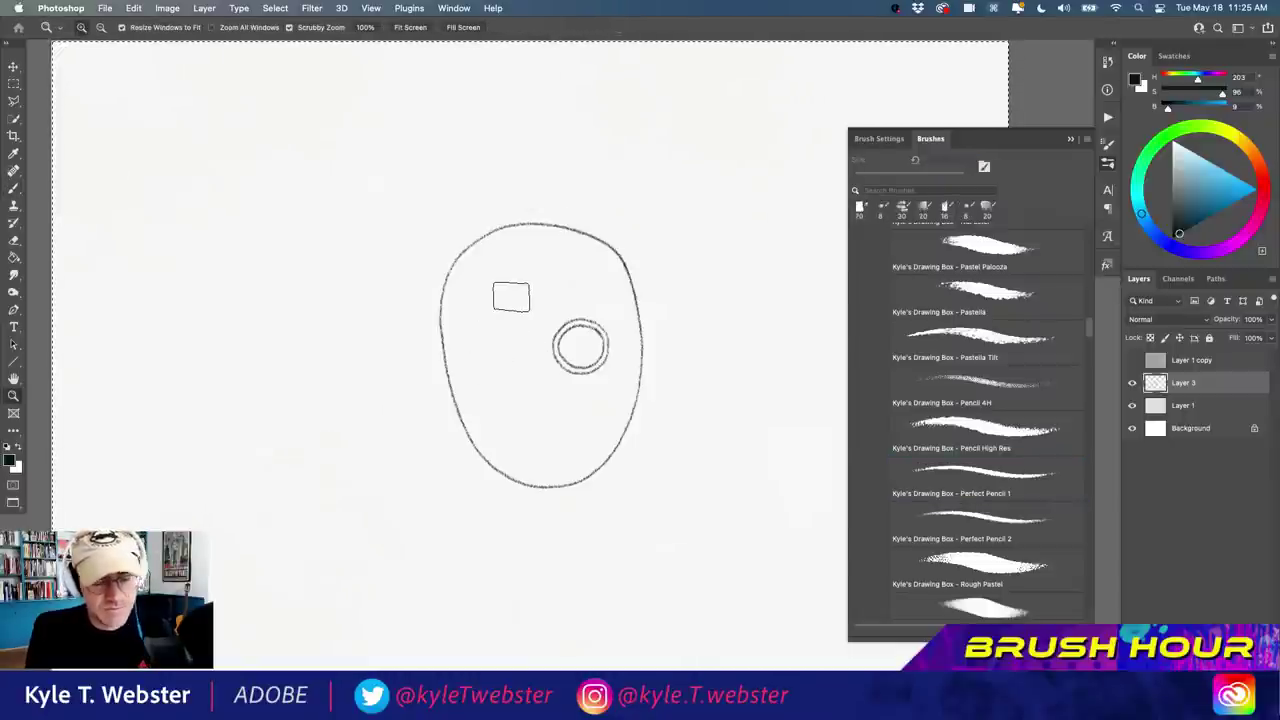
key("b")
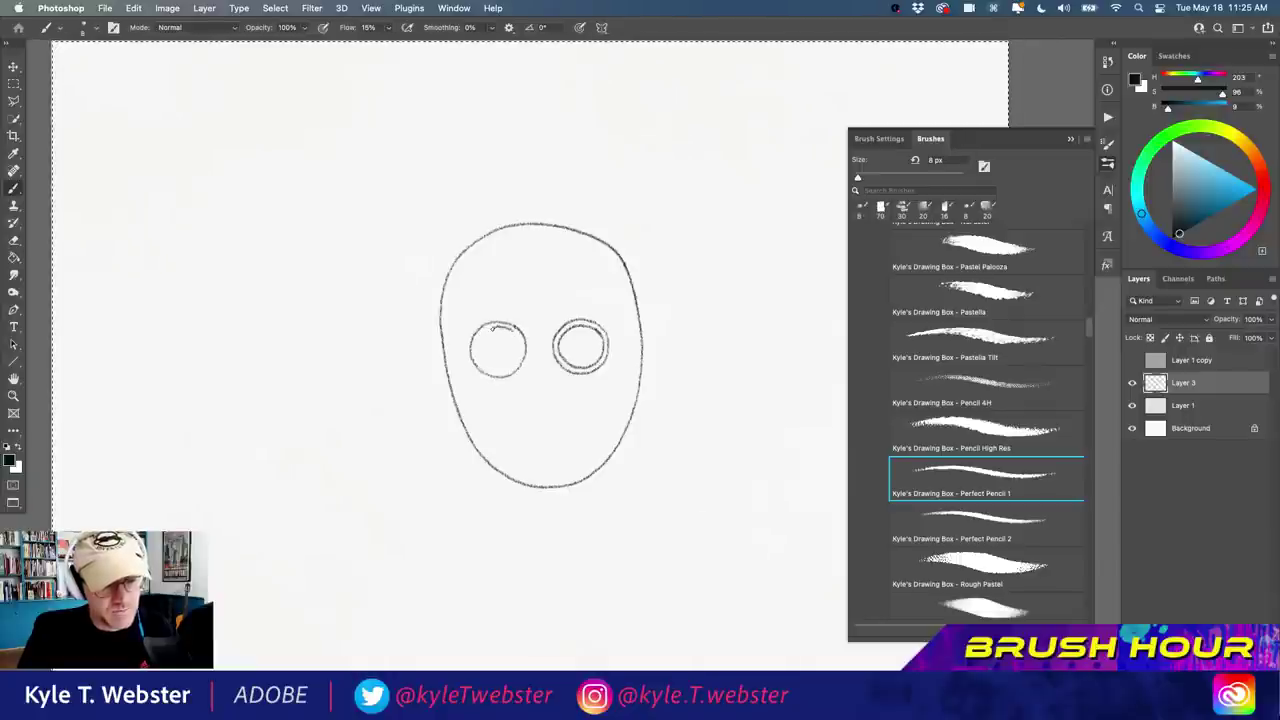
left_click_drag(477, 341, 482, 366)
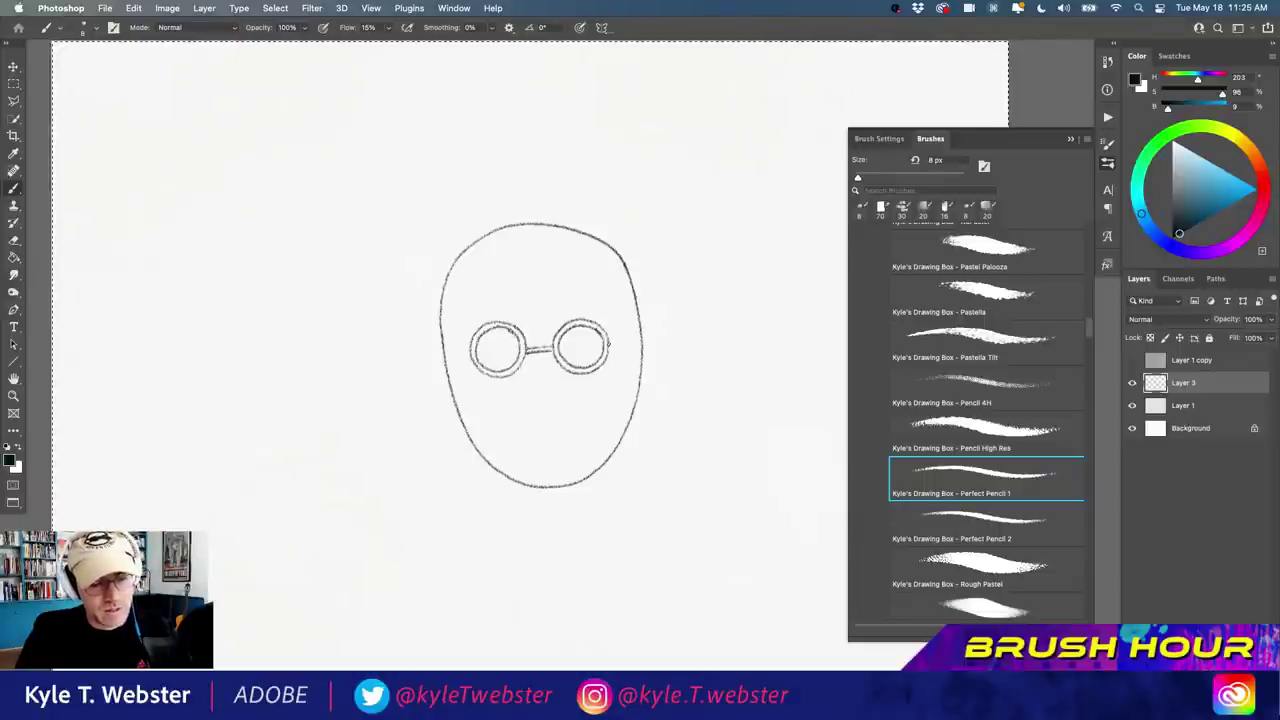
mouse_move(609, 341)
left_mouse_down()
mouse_move(642, 333)
mouse_move(610, 349)
left_mouse_up()
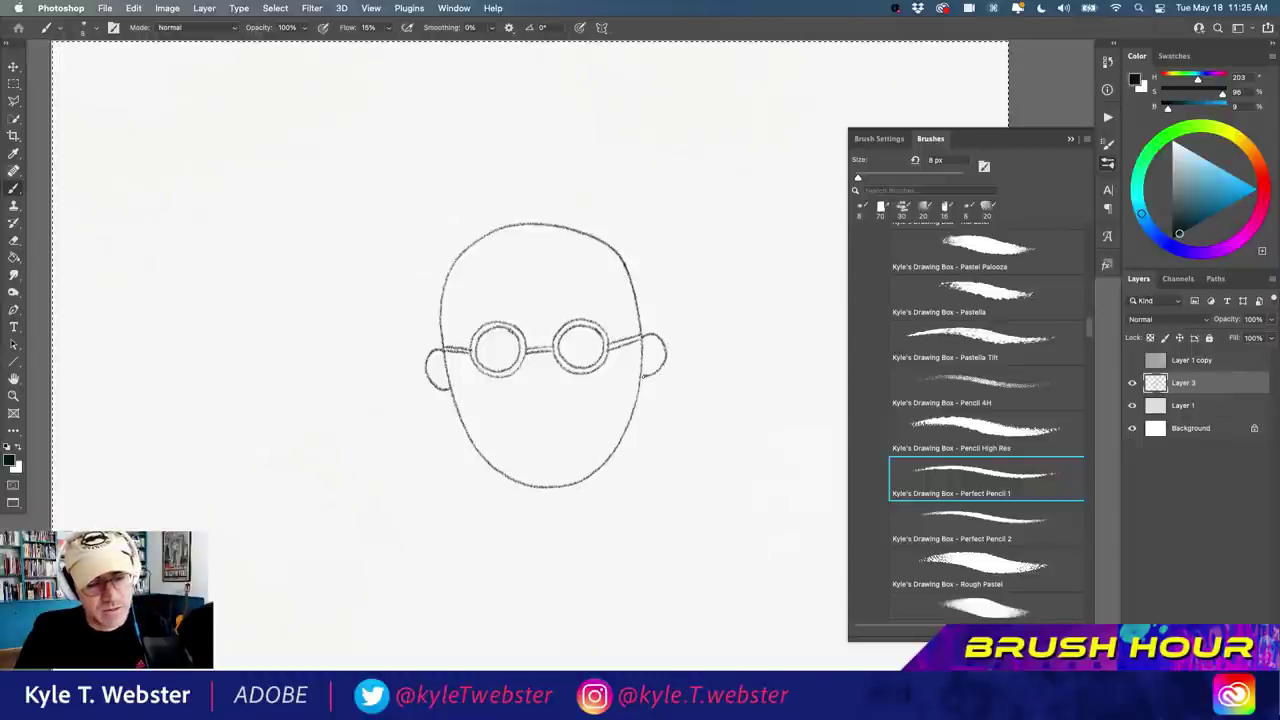
mouse_move(527, 350)
left_mouse_down()
mouse_move(533, 406)
mouse_move(556, 402)
mouse_move(554, 352)
left_mouse_up()
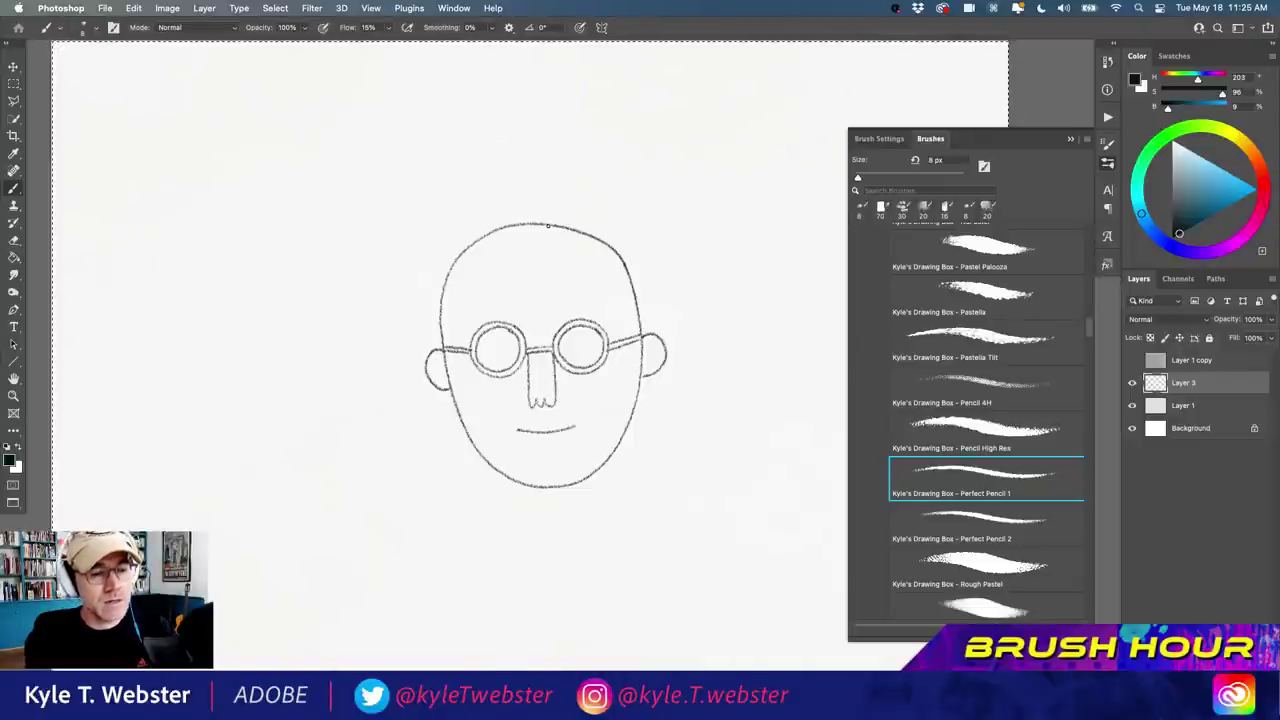
Draw swept hair strands from the crown across the left side of the head.
left_click_drag(543, 244, 511, 305)
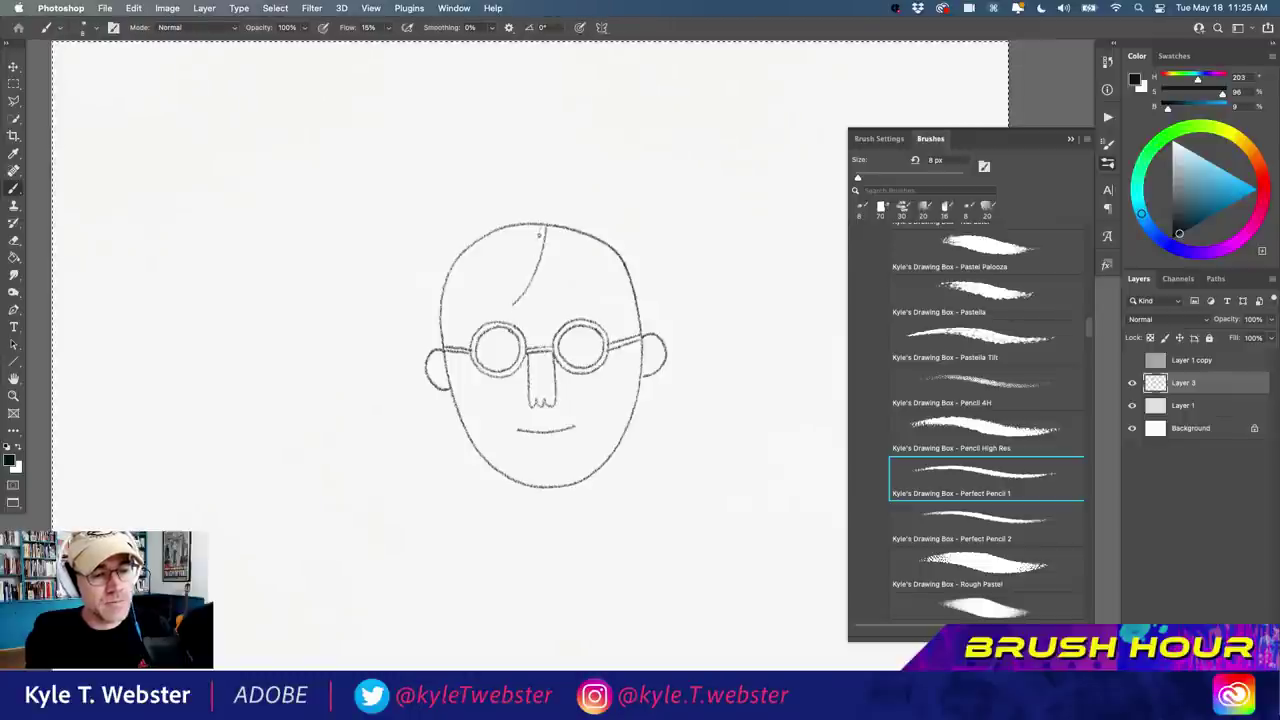
mouse_move(543, 226)
left_mouse_down()
mouse_move(519, 283)
mouse_move(517, 268)
mouse_move(494, 300)
left_mouse_up()
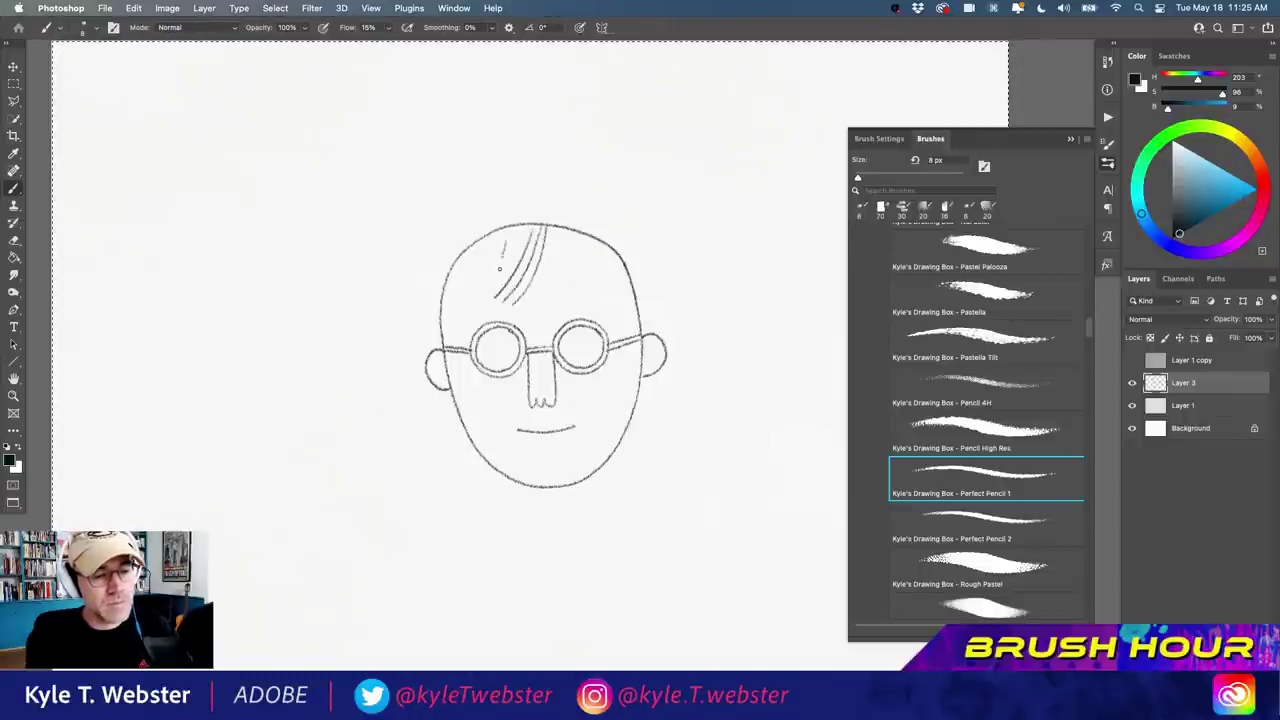
mouse_move(503, 254)
left_mouse_down()
mouse_move(482, 304)
mouse_move(455, 322)
left_mouse_up()
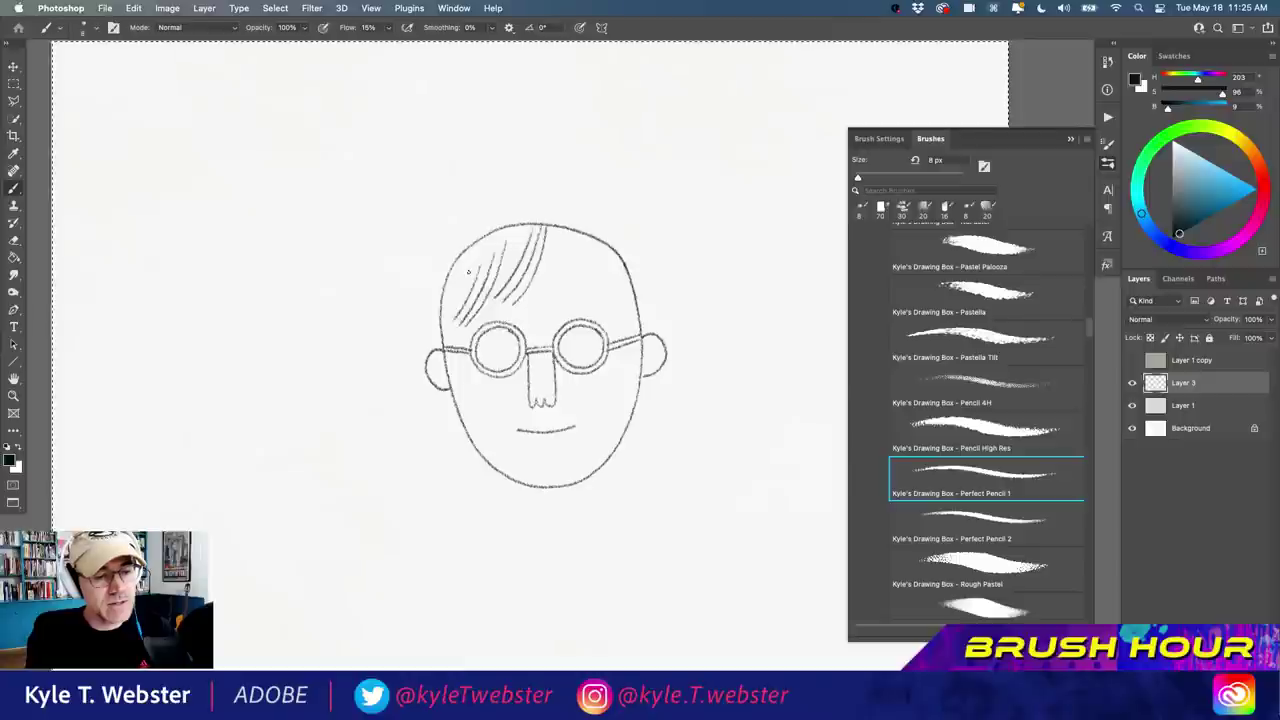
left_click_drag(471, 270, 450, 318)
Add hair strands toward the right ear and two neck lines below the chin.
left_click_drag(545, 236, 567, 290)
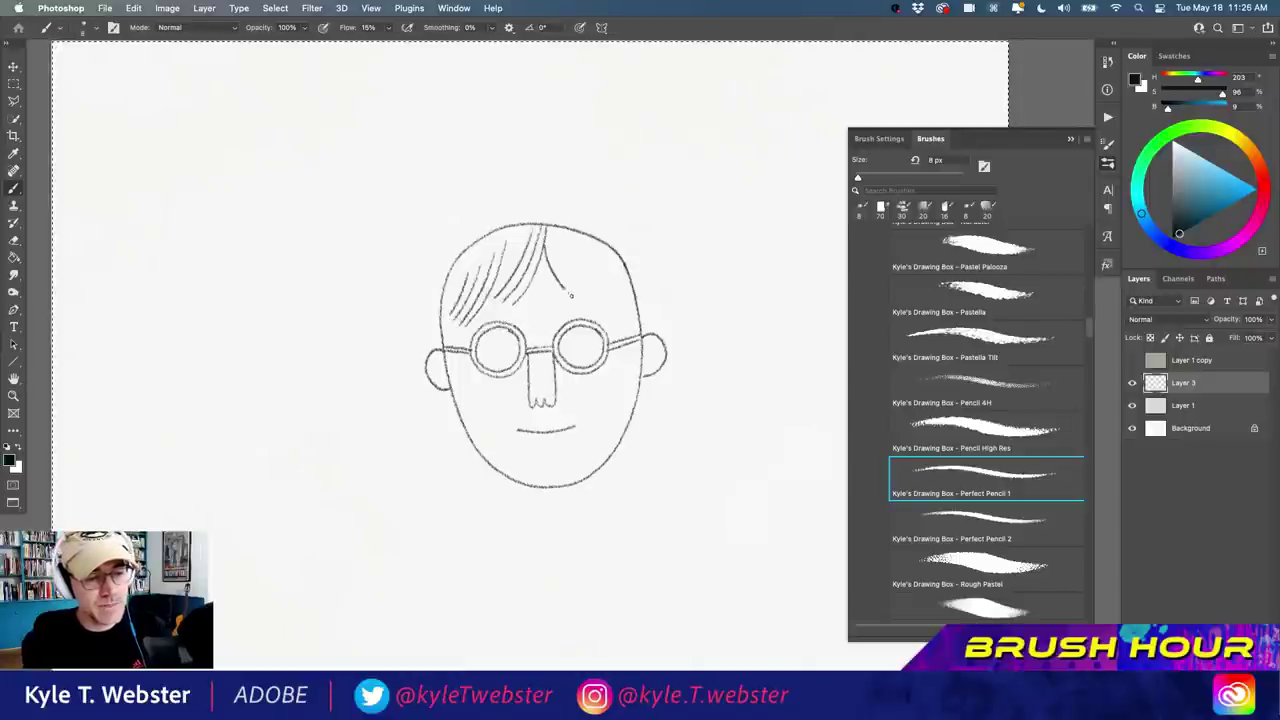
mouse_move(556, 246)
left_mouse_down()
mouse_move(576, 290)
mouse_move(618, 314)
left_mouse_up()
mouse_move(592, 264)
left_mouse_down()
mouse_move(625, 312)
mouse_move(613, 277)
mouse_move(638, 320)
left_mouse_up()
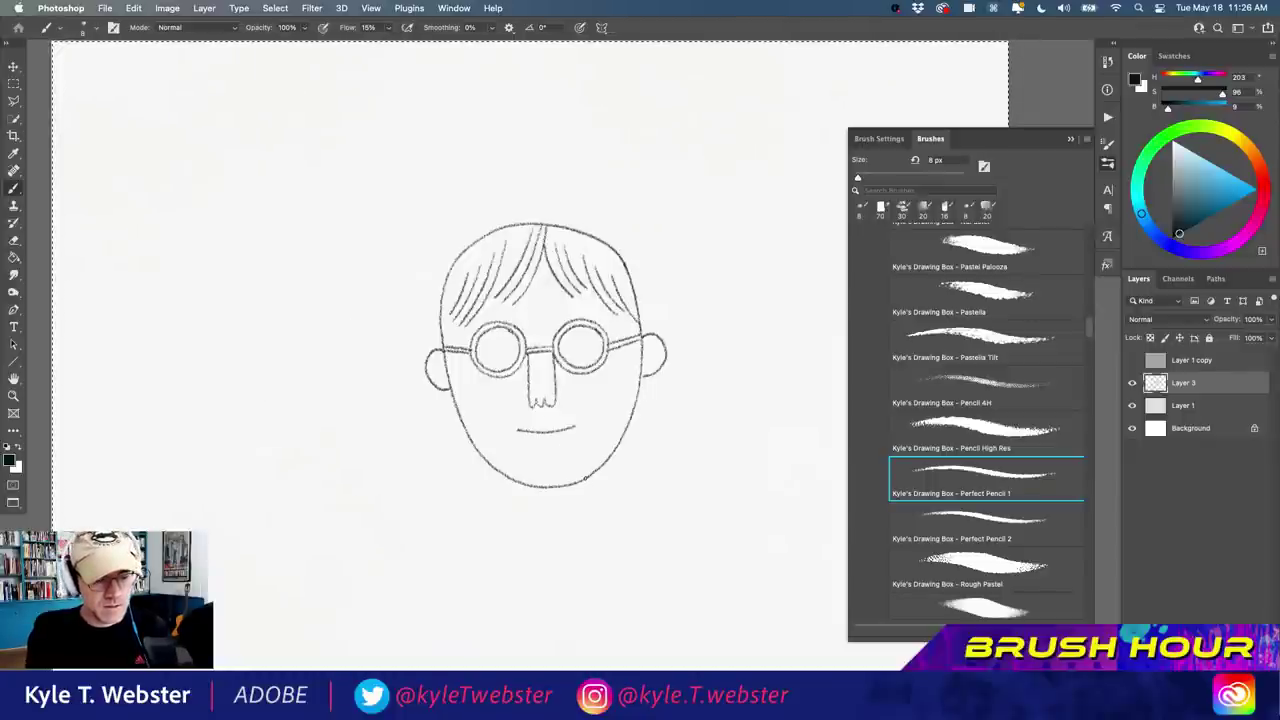
mouse_move(586, 479)
left_mouse_down()
mouse_move(585, 516)
mouse_move(495, 521)
left_mouse_up()
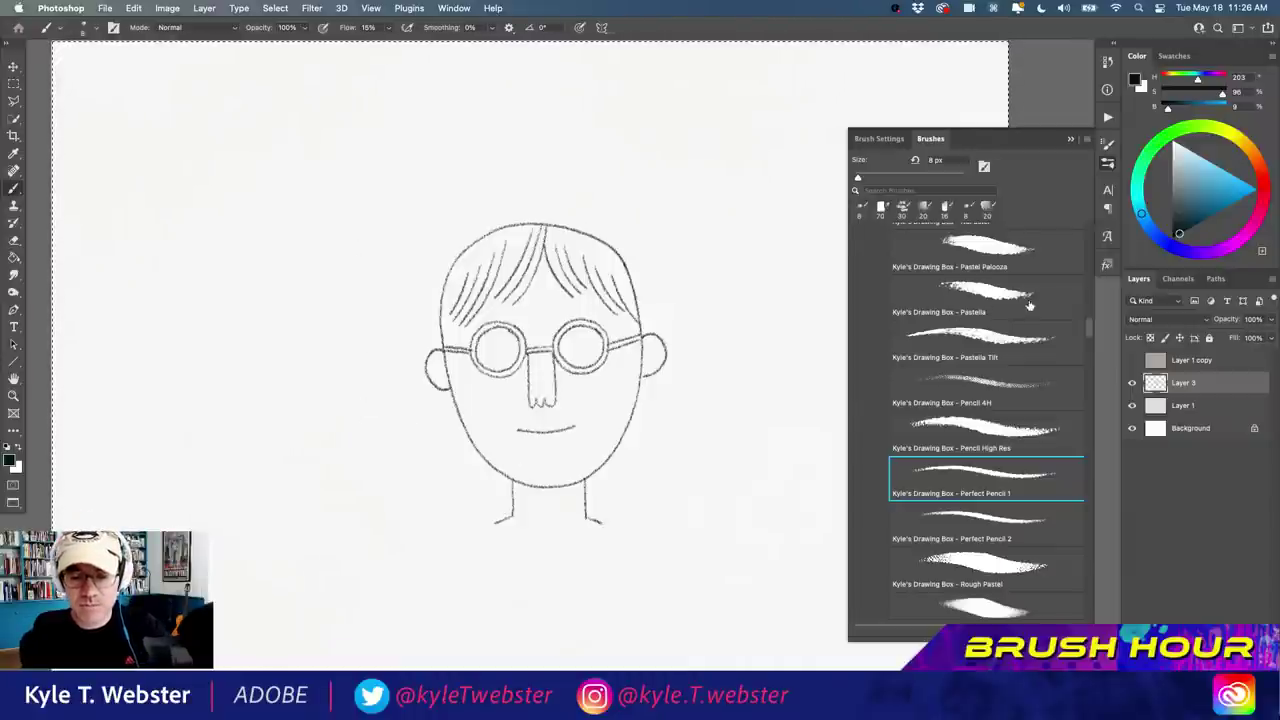
mouse_move(1087, 324)
left_mouse_down()
mouse_move(1080, 336)
mouse_move(1022, 312)
mouse_move(1013, 348)
left_mouse_up()
Shade the hair with the Soft Fat Pencil in soft dark grey tone.
scroll(1014, 348, "down", 3)
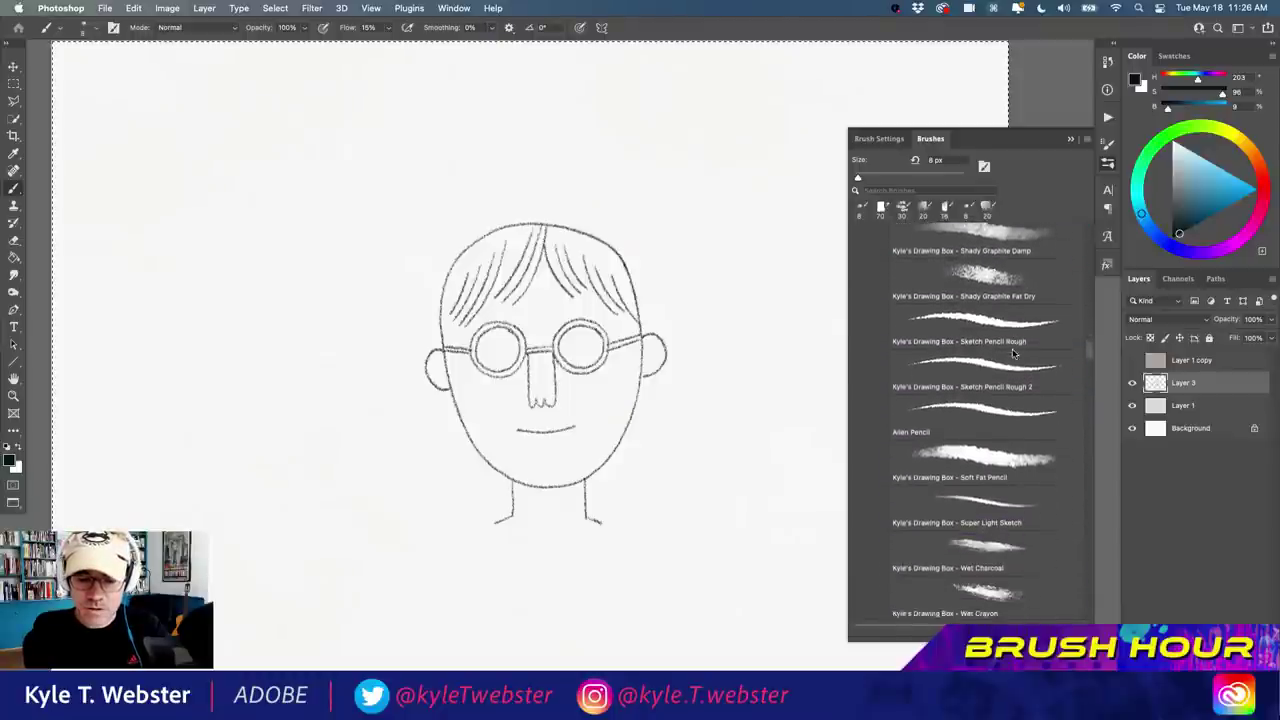
left_click(985, 425)
mouse_move(482, 272)
left_mouse_down()
mouse_move(515, 278)
mouse_move(530, 255)
mouse_move(520, 268)
mouse_move(508, 250)
mouse_move(525, 232)
mouse_move(486, 240)
mouse_move(490, 270)
mouse_move(470, 300)
mouse_move(460, 260)
mouse_move(445, 345)
mouse_move(455, 265)
mouse_move(478, 252)
left_mouse_up()
mouse_move(563, 240)
left_mouse_down()
mouse_move(570, 285)
mouse_move(580, 280)
mouse_move(550, 232)
mouse_move(625, 305)
mouse_move(620, 272)
mouse_move(541, 220)
left_mouse_up()
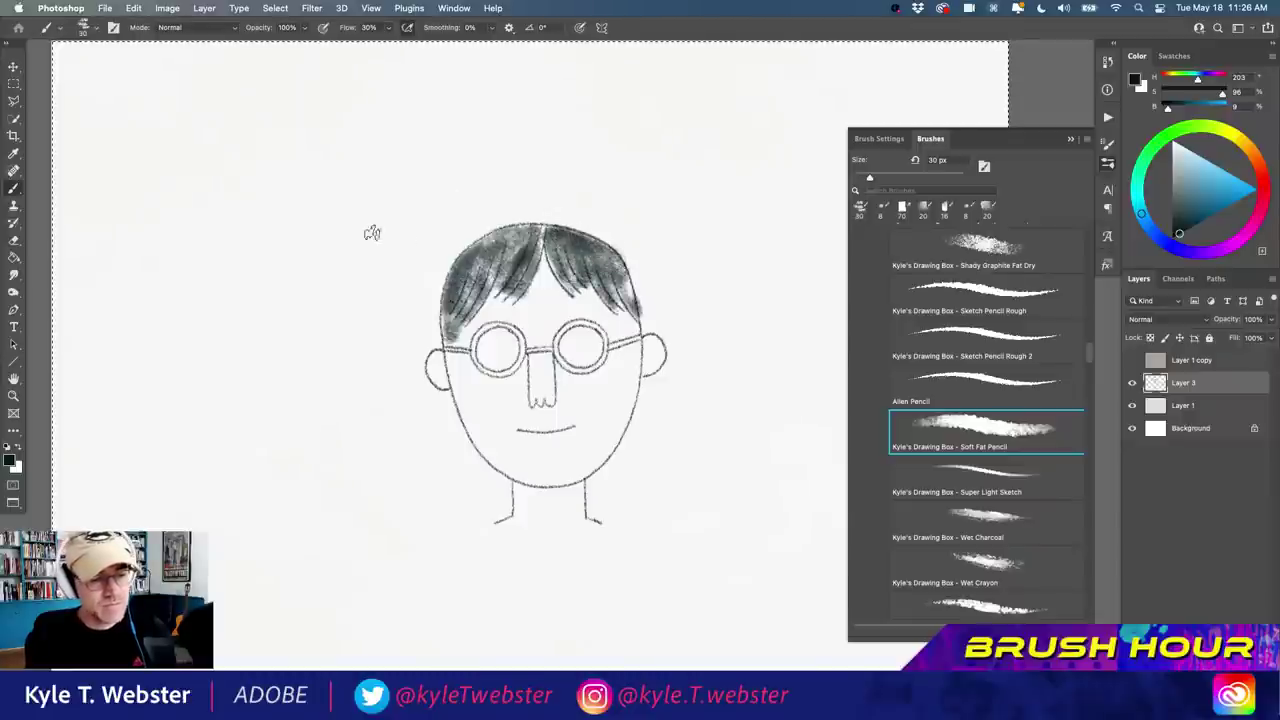
Tint both round glasses lenses dark grey with the Soft Fat Pencil.
mouse_move(515, 342)
left_mouse_down()
mouse_move(490, 362)
mouse_move(505, 340)
mouse_move(482, 350)
mouse_move(505, 365)
left_mouse_up()
mouse_move(573, 340)
left_mouse_down()
mouse_move(560, 352)
mouse_move(584, 335)
mouse_move(591, 362)
mouse_move(602, 345)
left_mouse_up()
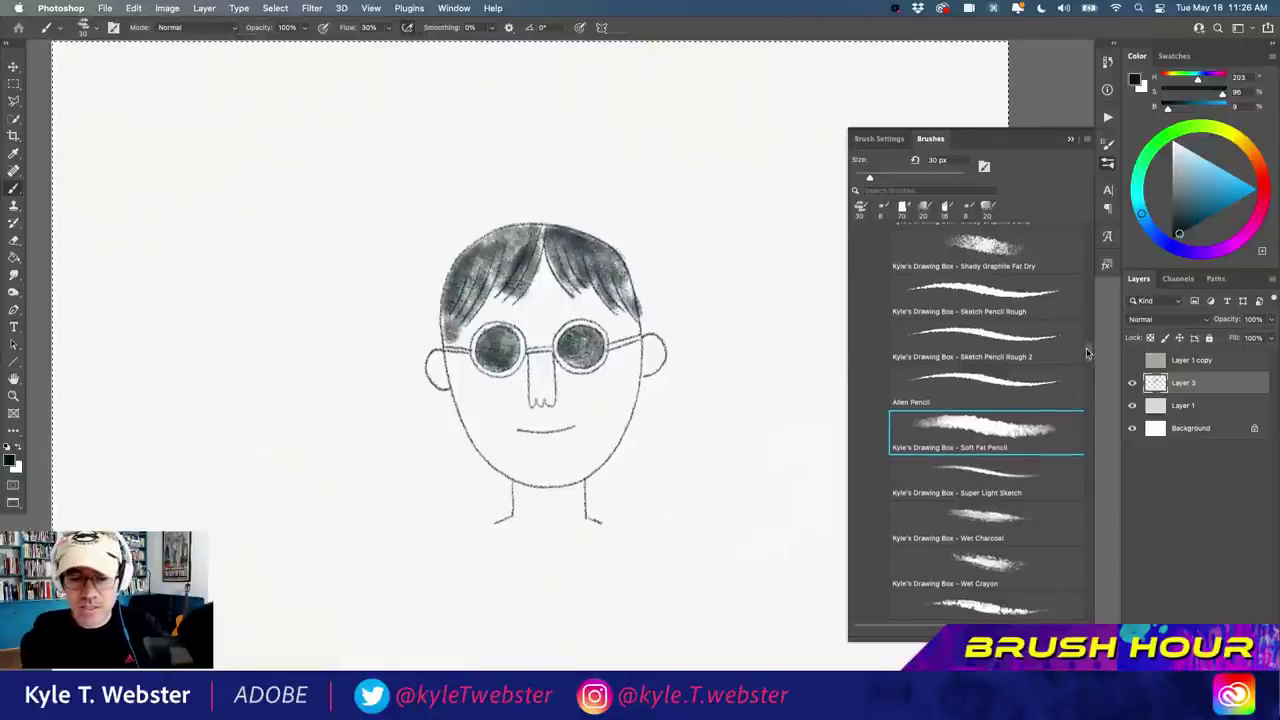
scroll(993, 345, "up", 4)
scroll(993, 345, "up", 2)
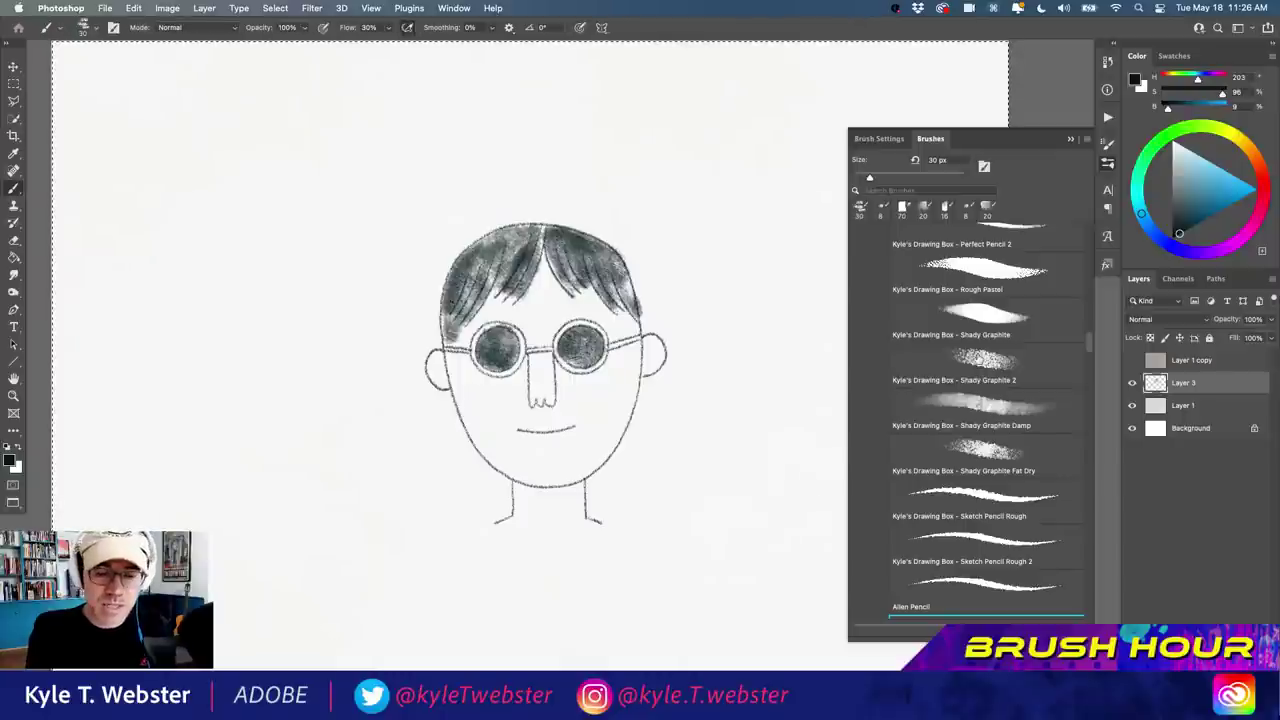
Paint graphite clouds with the Fat Dry, Damp and Shady Graphite 2 presets above and left of the head.
left_click(980, 358)
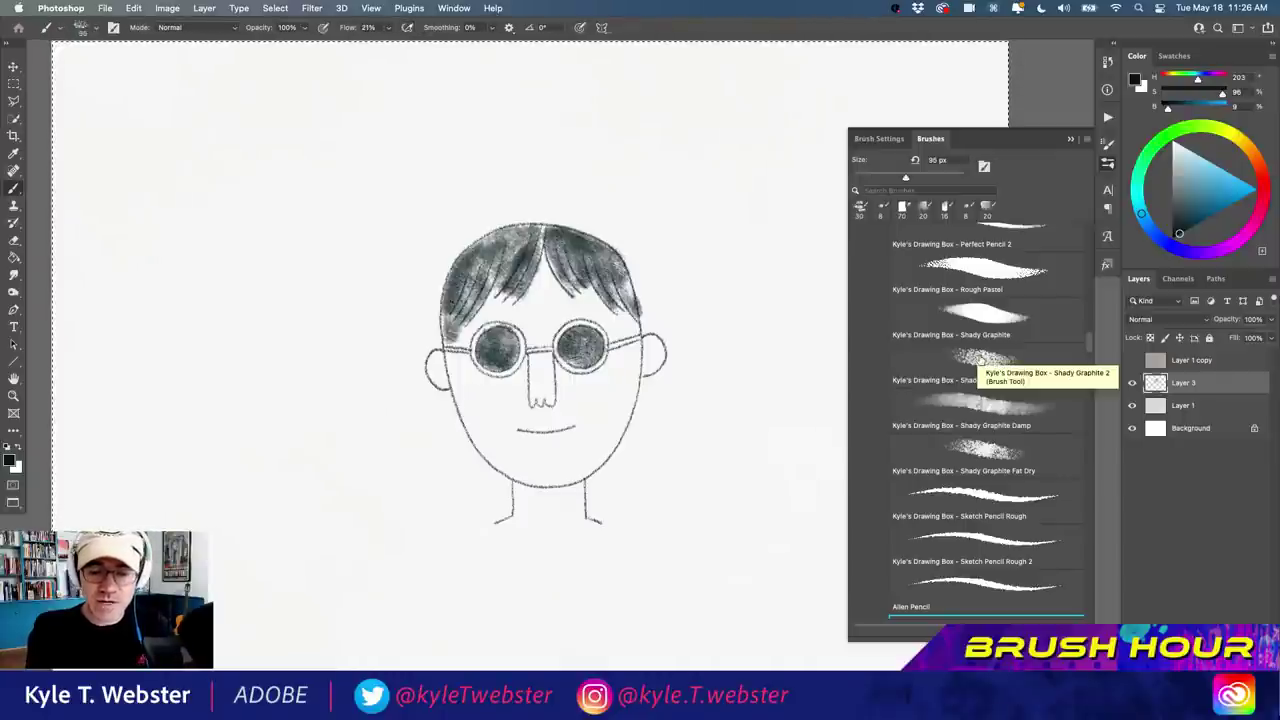
left_click(977, 358)
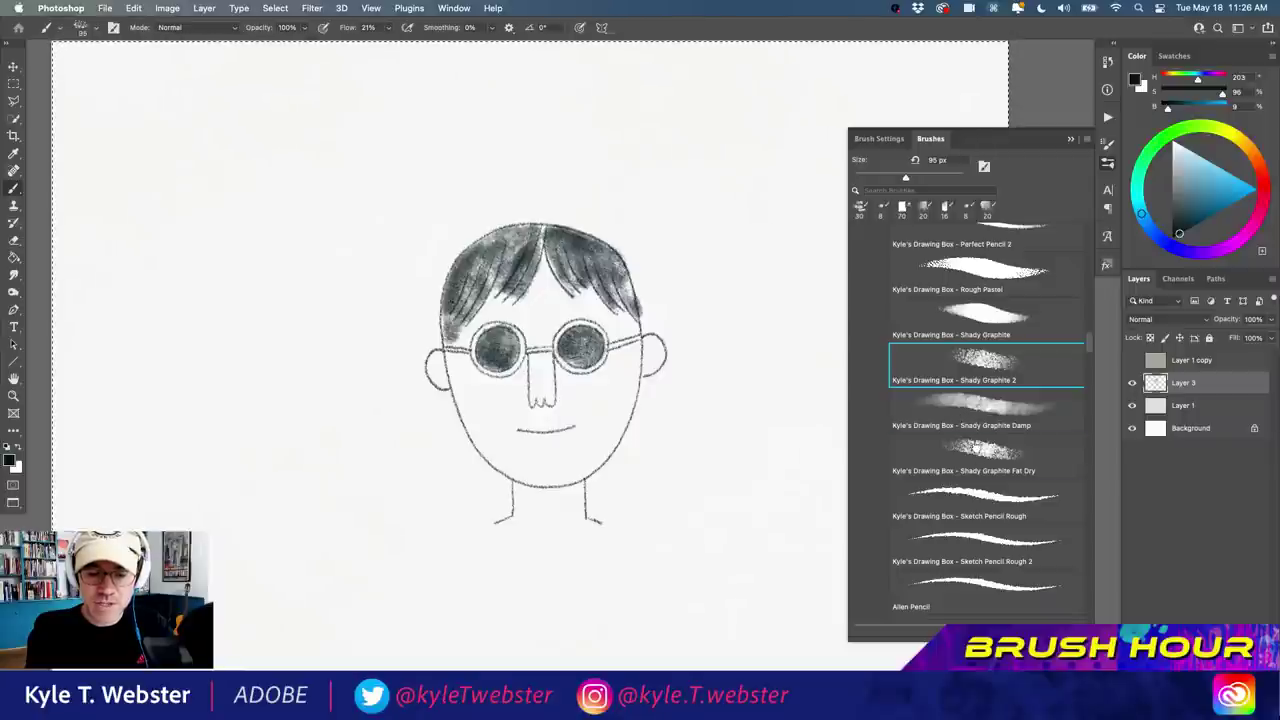
left_click(978, 450)
left_click_drag(740, 142, 537, 152)
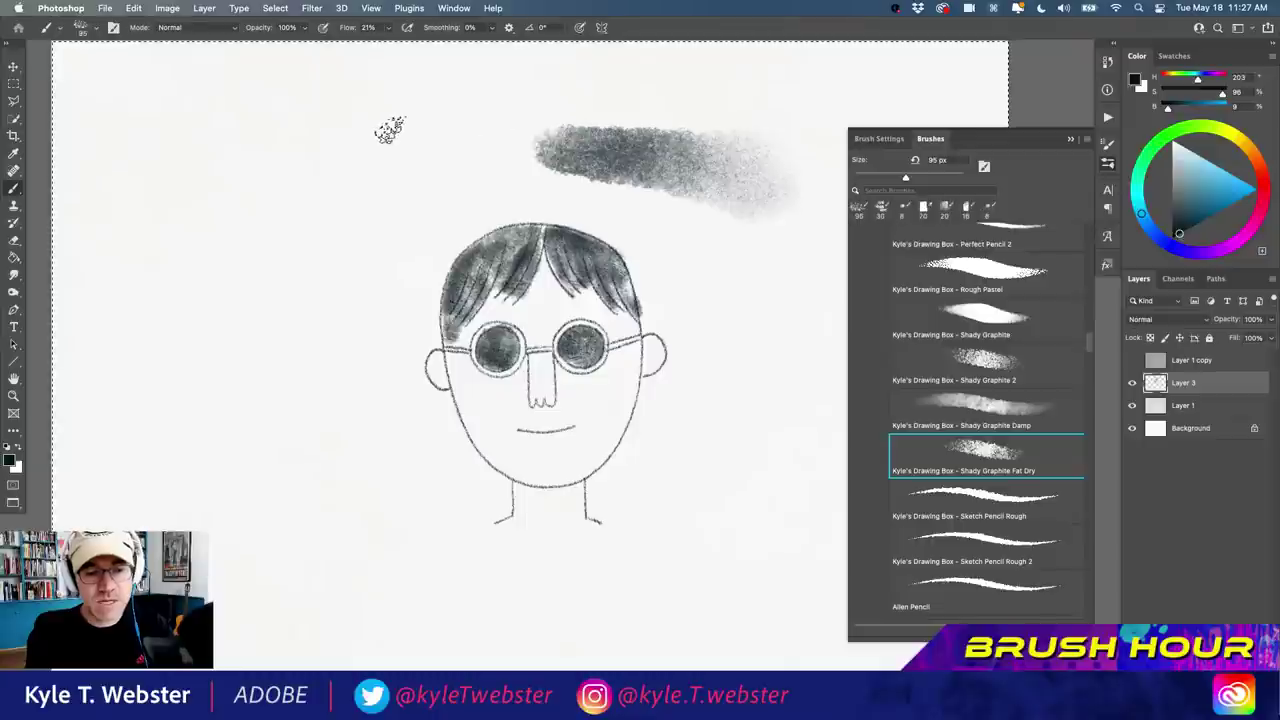
left_click(975, 410)
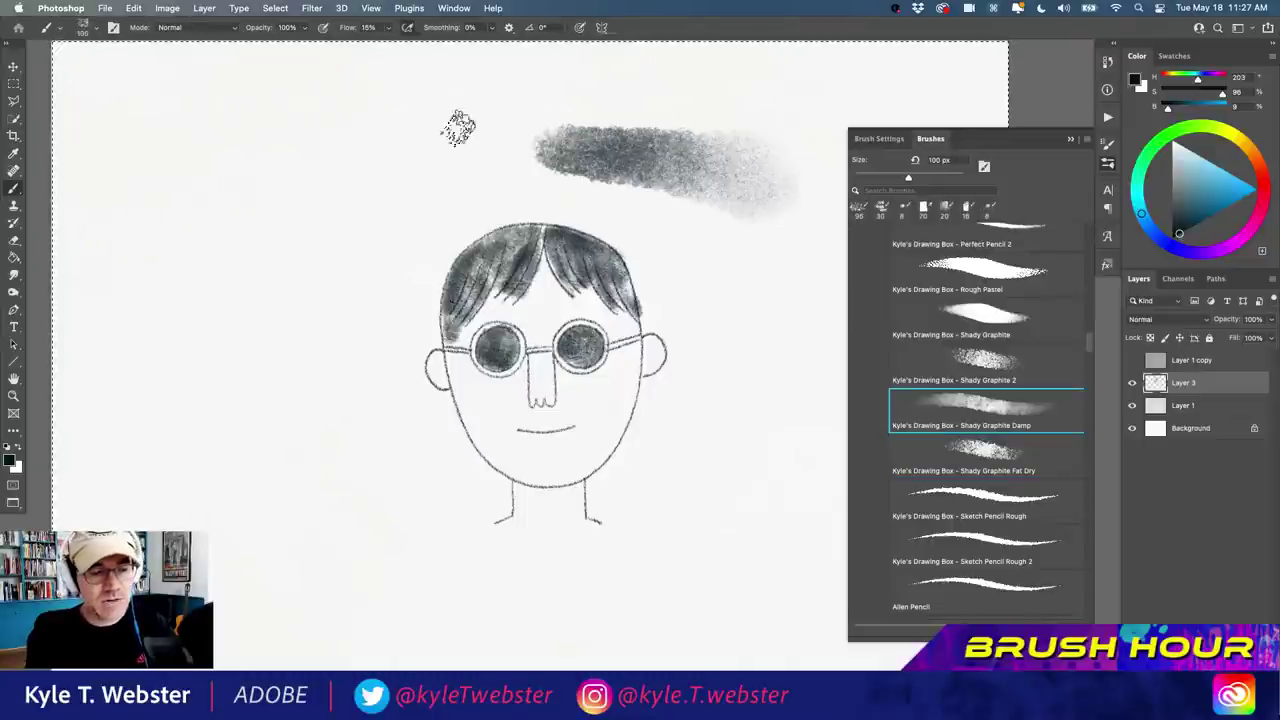
mouse_move(457, 126)
left_mouse_down()
mouse_move(408, 100)
mouse_move(448, 177)
mouse_move(401, 166)
mouse_move(336, 188)
mouse_move(248, 195)
left_mouse_up()
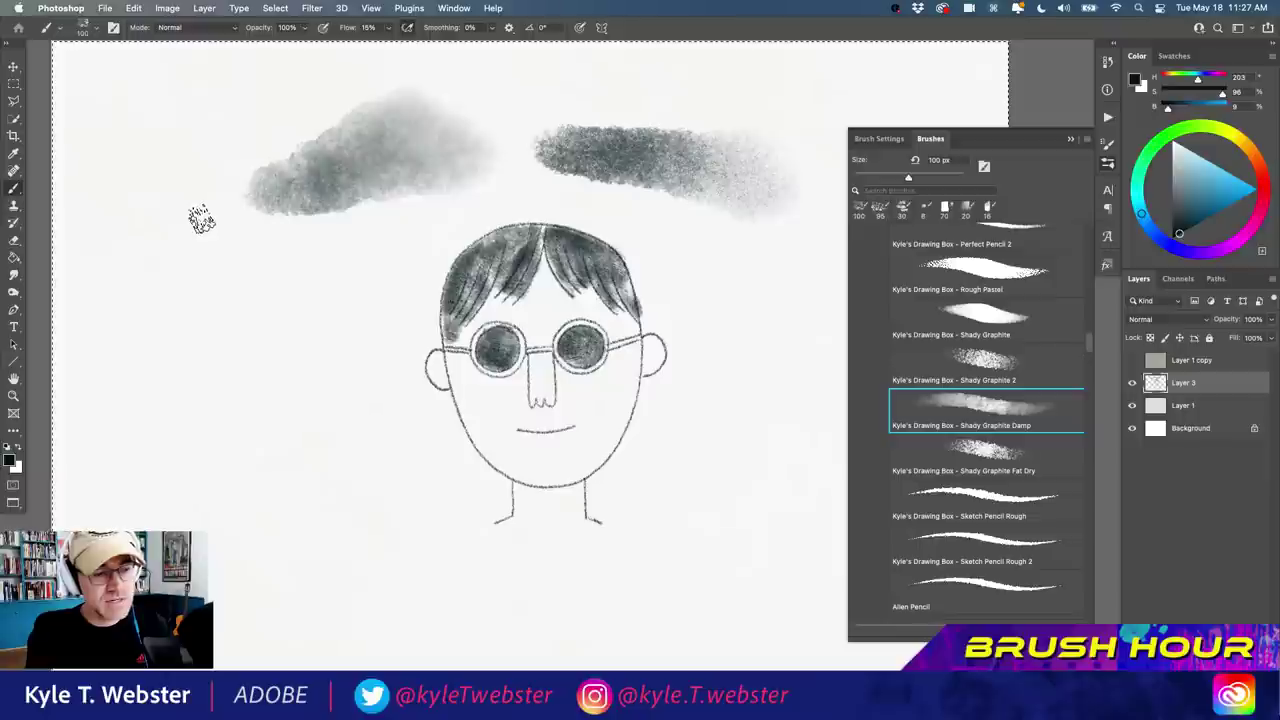
left_click(921, 345)
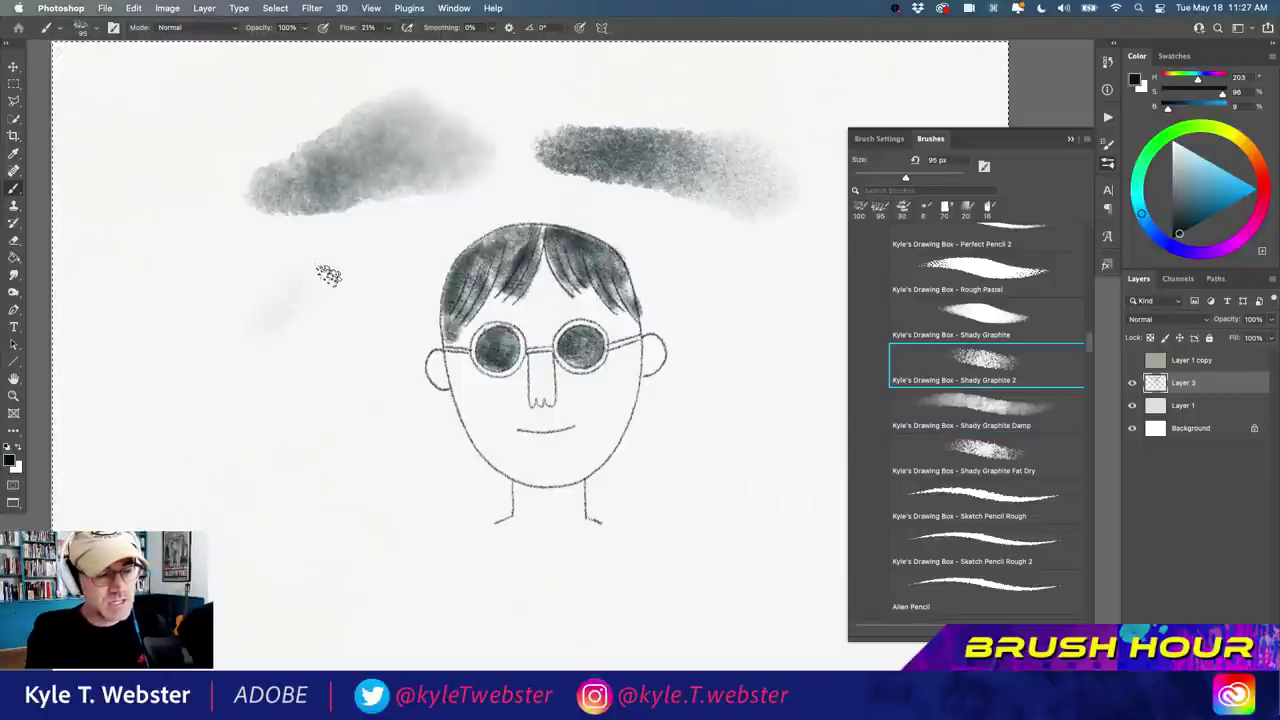
mouse_move(269, 354)
left_mouse_down()
mouse_move(303, 280)
mouse_move(234, 311)
mouse_move(165, 245)
left_mouse_up()
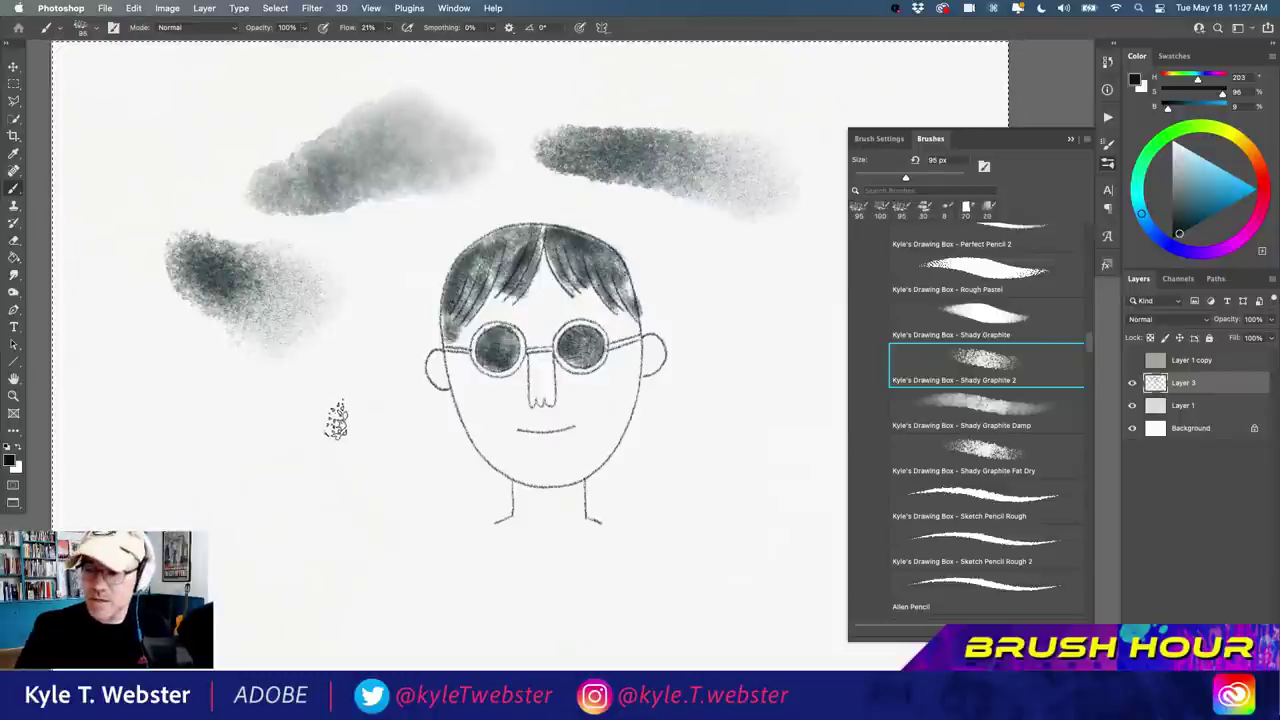
Lightly shade the right cheek and nose with a slightly smaller Shady Graphite 2.
key("bracketleft")
mouse_move(607, 398)
left_mouse_down()
mouse_move(606, 433)
mouse_move(579, 464)
mouse_move(559, 463)
mouse_move(564, 429)
mouse_move(614, 398)
mouse_move(604, 436)
mouse_move(586, 438)
mouse_move(632, 363)
mouse_move(578, 463)
mouse_move(540, 445)
left_mouse_up()
left_click_drag(562, 370, 560, 378)
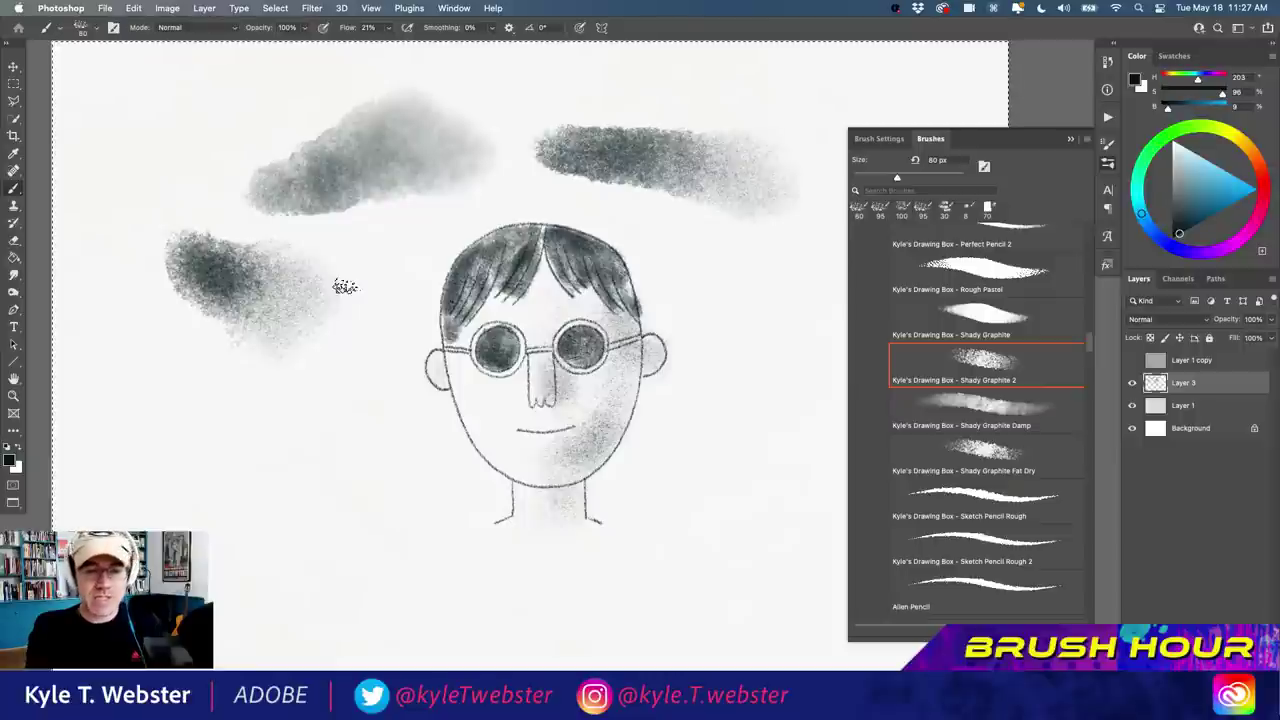
Paint a fourth cloud below the left one with Shady Graphite, undoing a stray stroke across the nose.
left_click(975, 320)
mouse_move(277, 409)
left_mouse_down()
mouse_move(289, 420)
mouse_move(230, 437)
mouse_move(212, 512)
left_mouse_up()
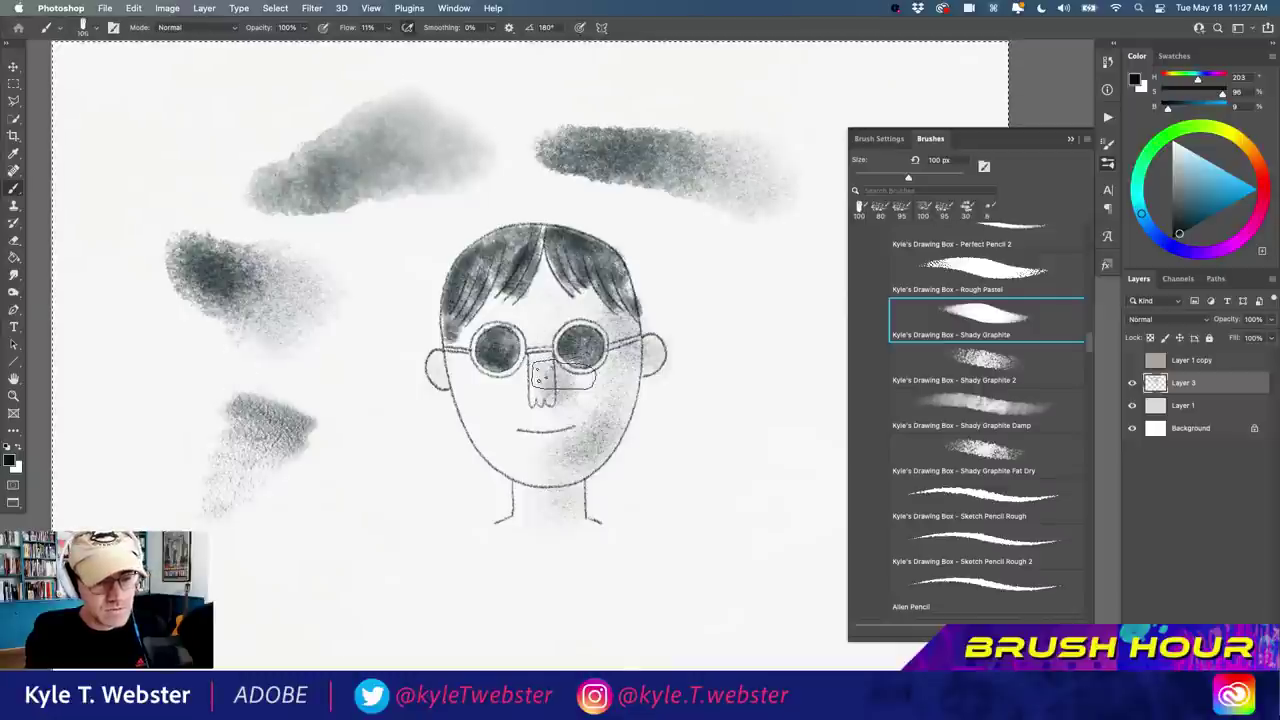
left_click_drag(545, 362, 580, 400)
key("ctrl+z")
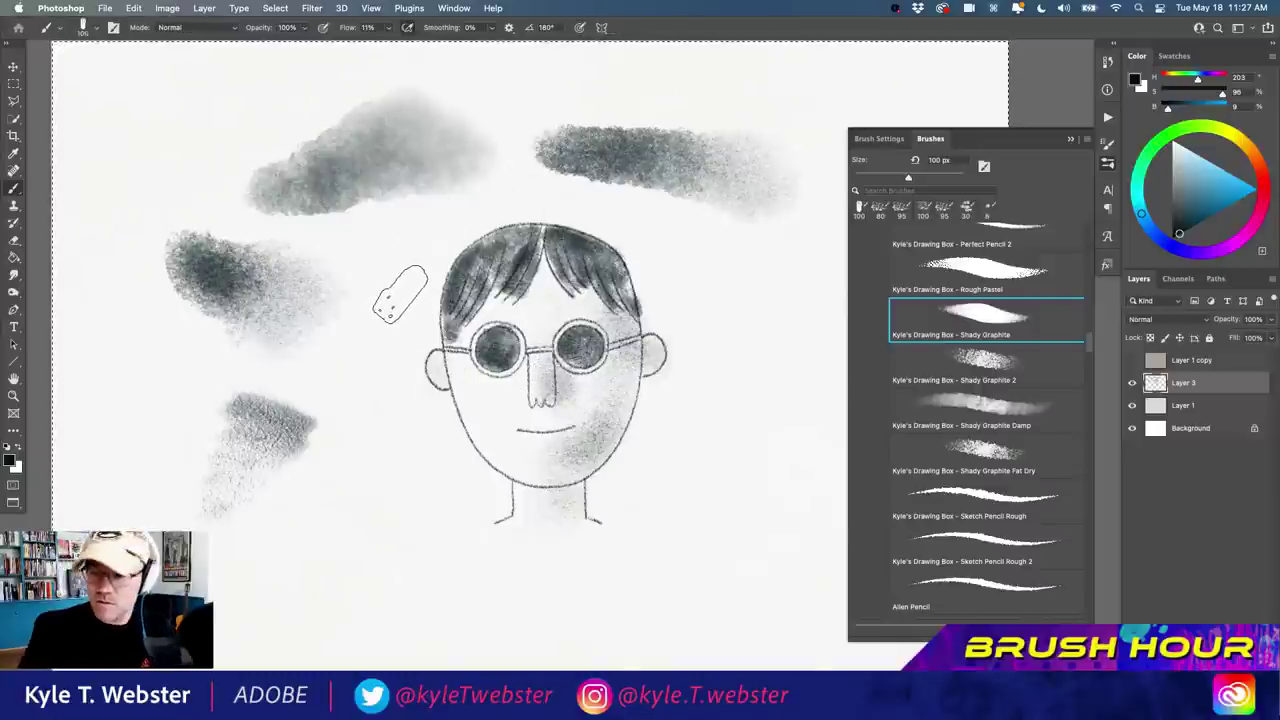
Deepen the right cheek shading beside the lens with a smaller brush and shade the neck.
key("bracketleft")
key("bracketleft")
key("bracketleft")
key("bracketleft")
key("bracketleft")
key("bracketleft")
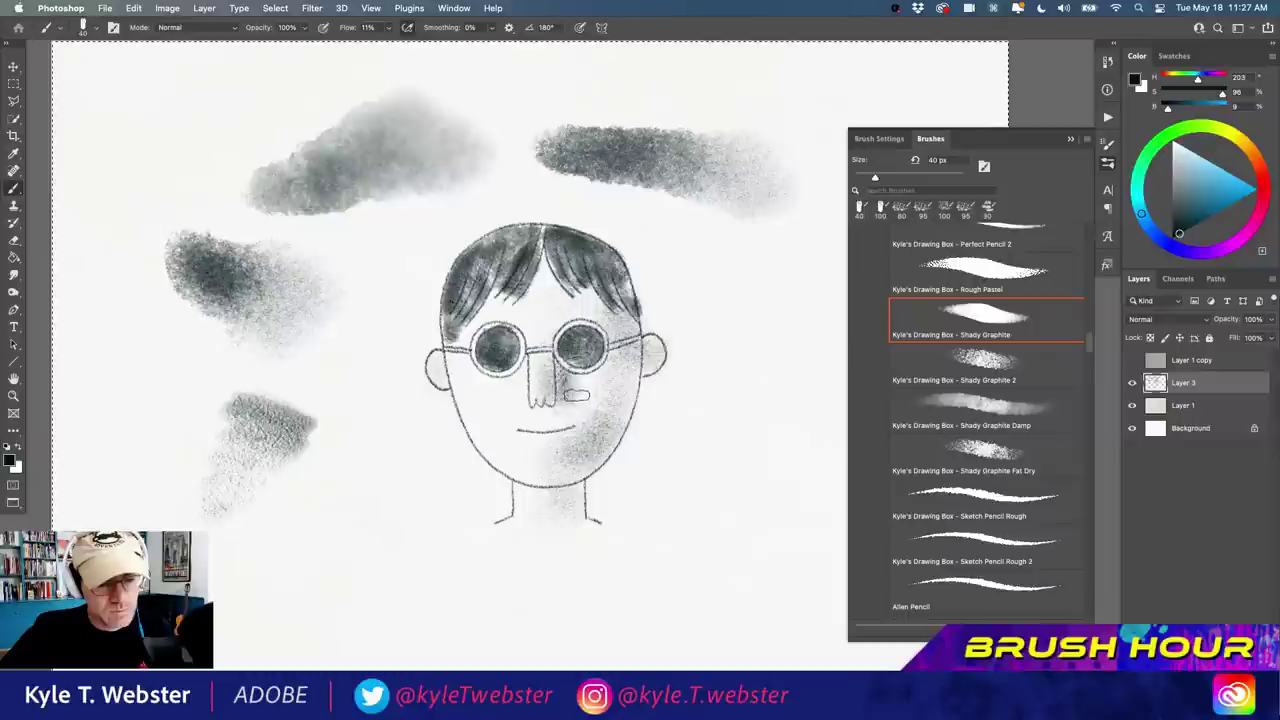
left_click_drag(597, 419, 585, 436)
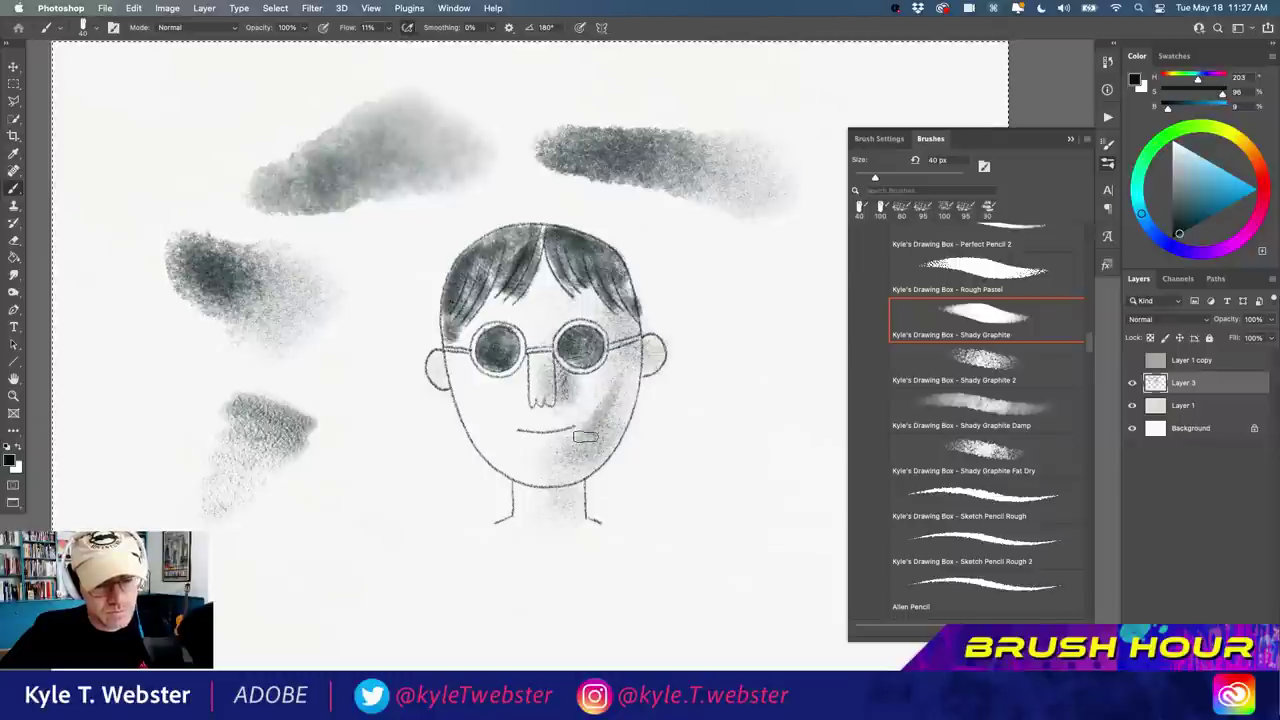
left_click_drag(609, 384, 569, 457)
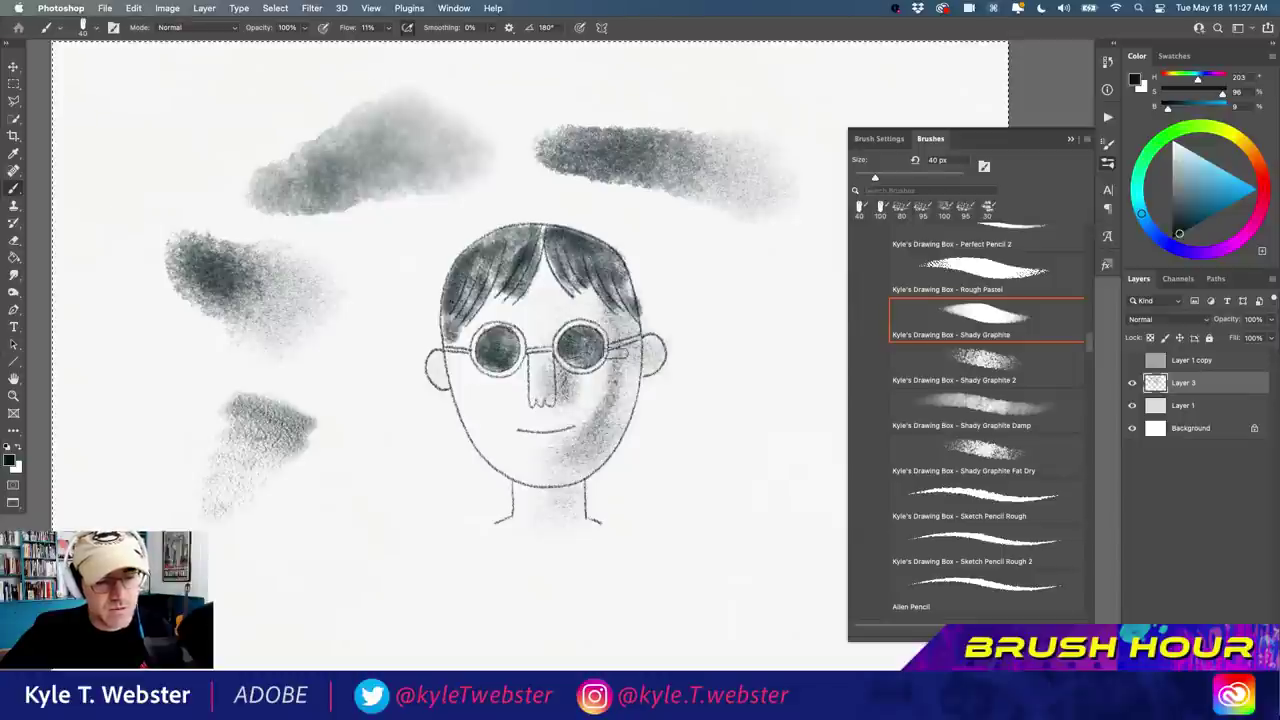
mouse_move(616, 355)
left_mouse_down()
mouse_move(594, 410)
mouse_move(616, 377)
left_mouse_up()
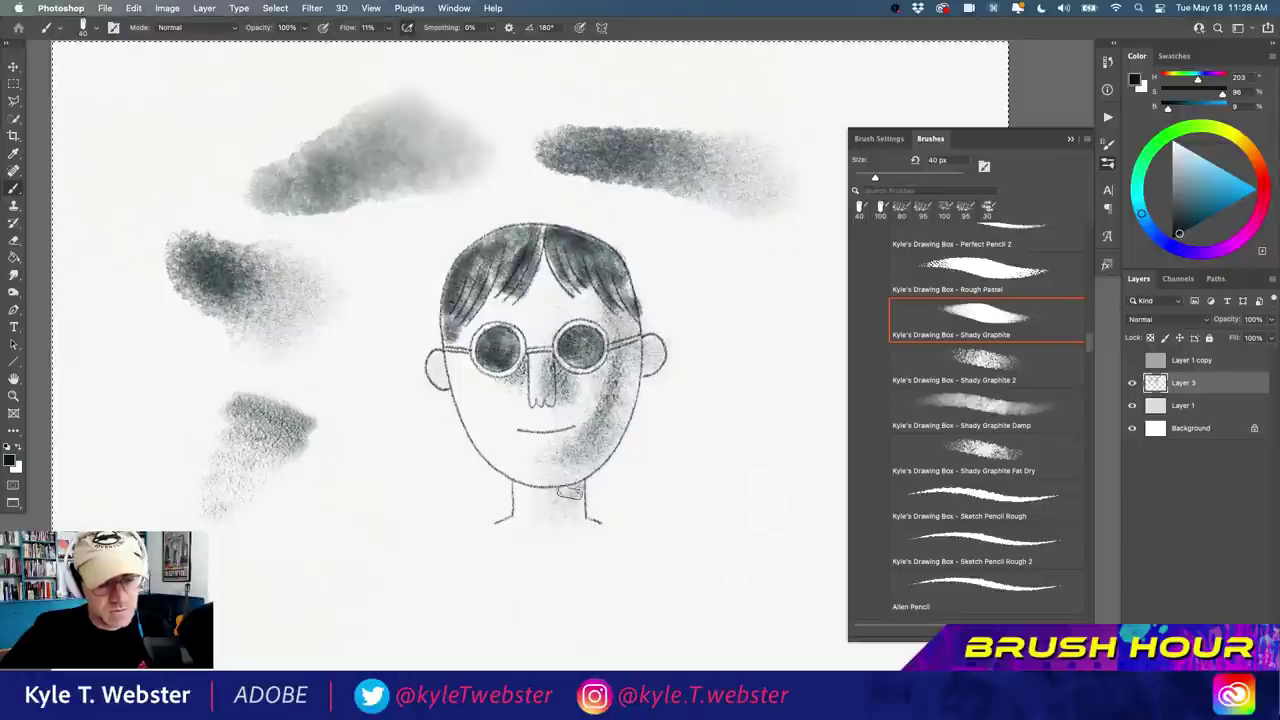
mouse_move(570, 493)
left_mouse_down()
mouse_move(536, 500)
mouse_move(516, 483)
mouse_move(577, 514)
mouse_move(578, 487)
mouse_move(583, 517)
mouse_move(551, 488)
mouse_move(541, 514)
mouse_move(518, 478)
left_mouse_up()
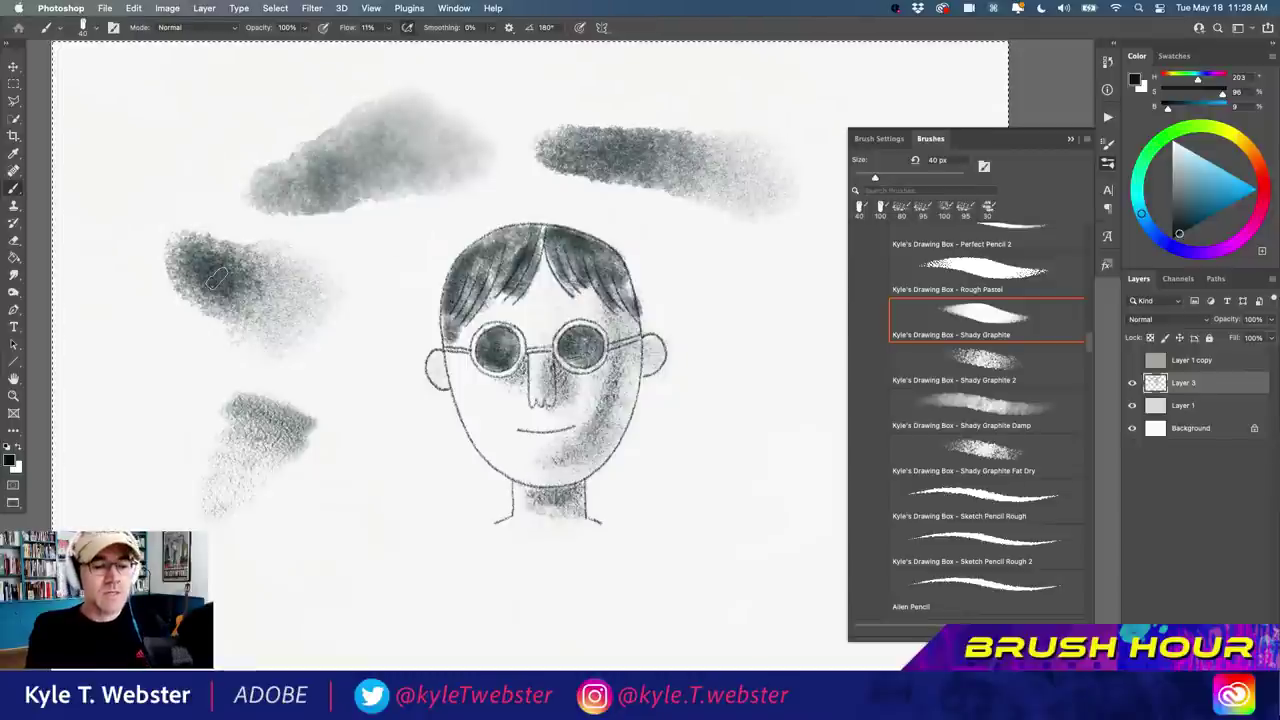
mouse_move(1083, 343)
left_mouse_down()
mouse_move(878, 285)
mouse_move(870, 249)
left_mouse_up()
scroll(870, 249, "up", 1)
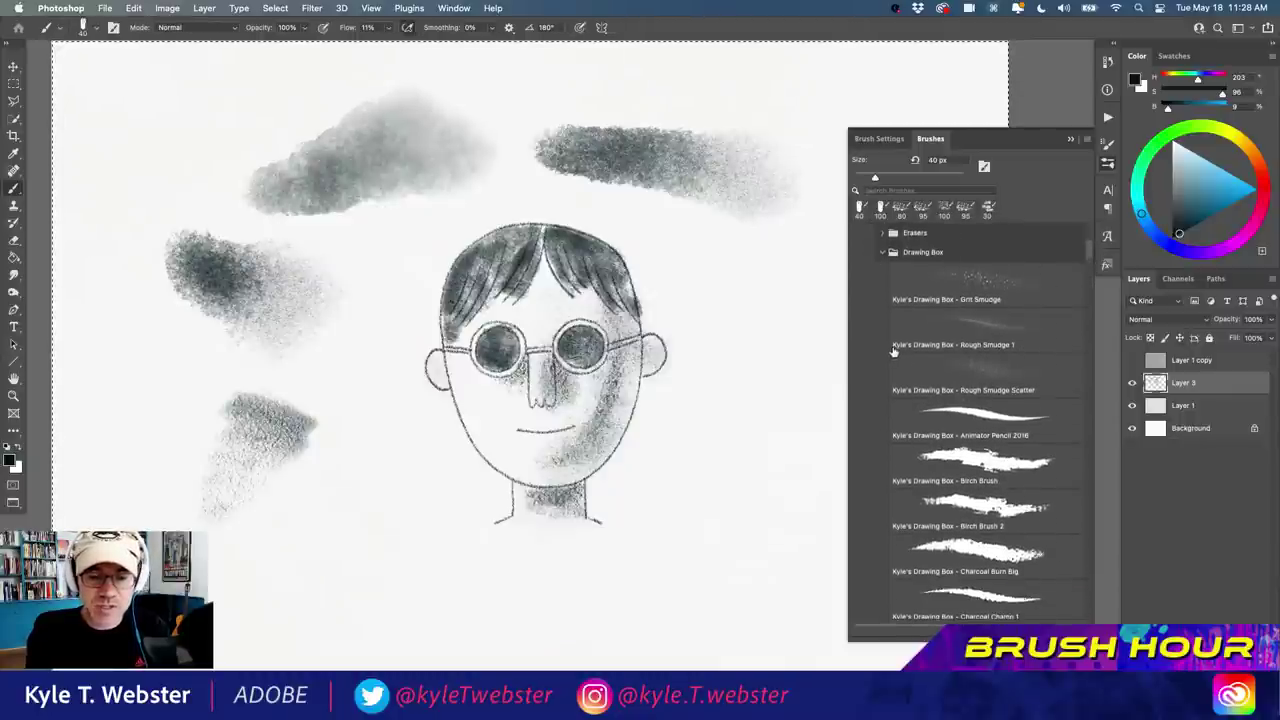
left_click(977, 375)
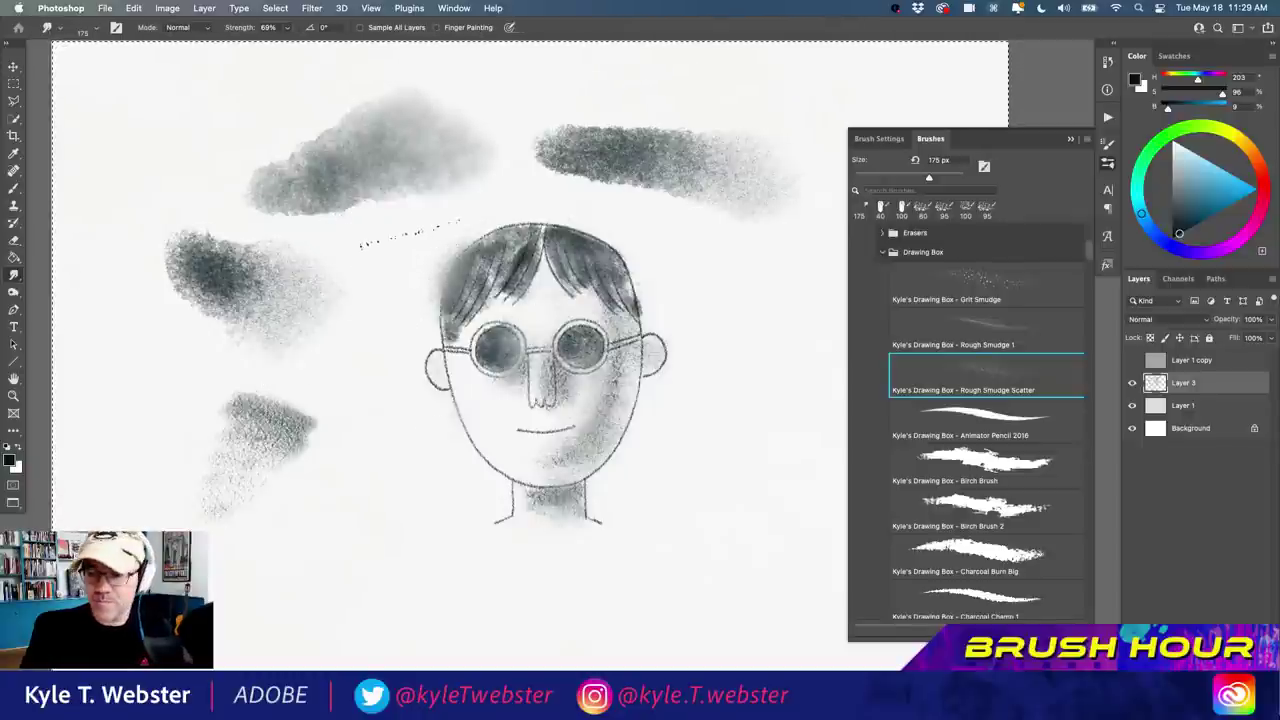
key("b")
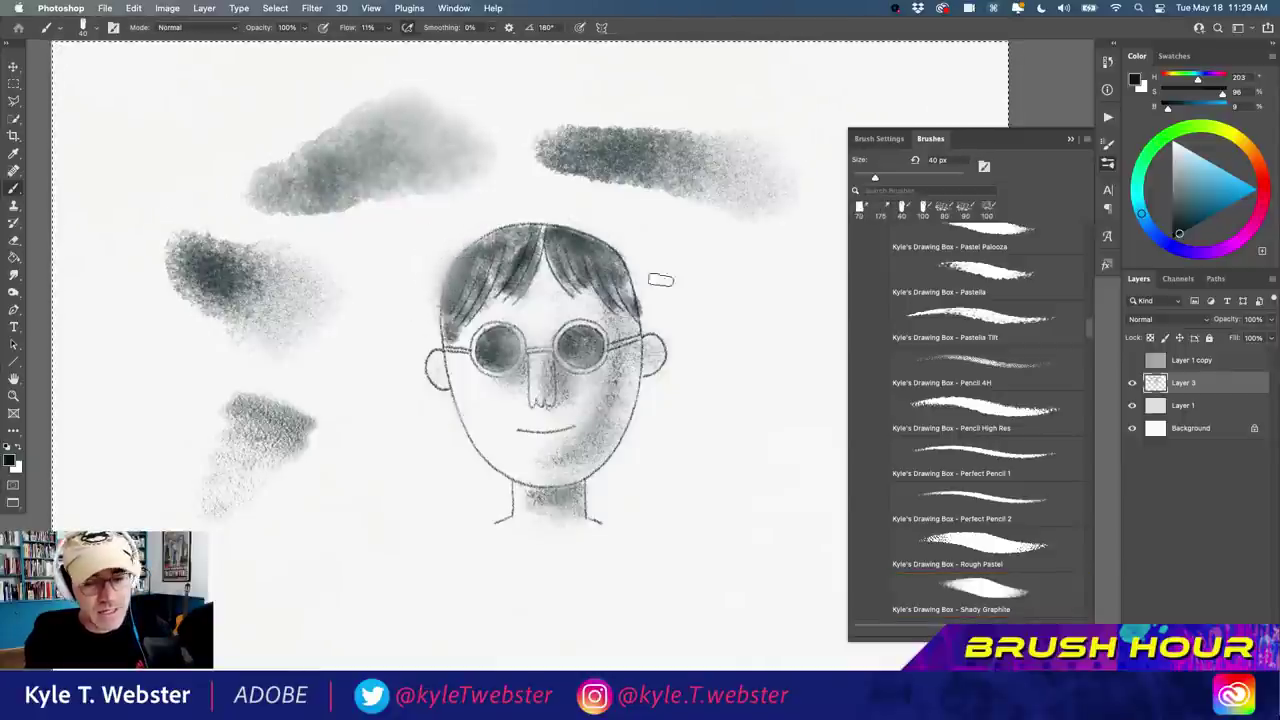
Add small marks beside the nose with the 8 px Perfect Pencil 1, then bring the whole drawing into view.
left_click(970, 455)
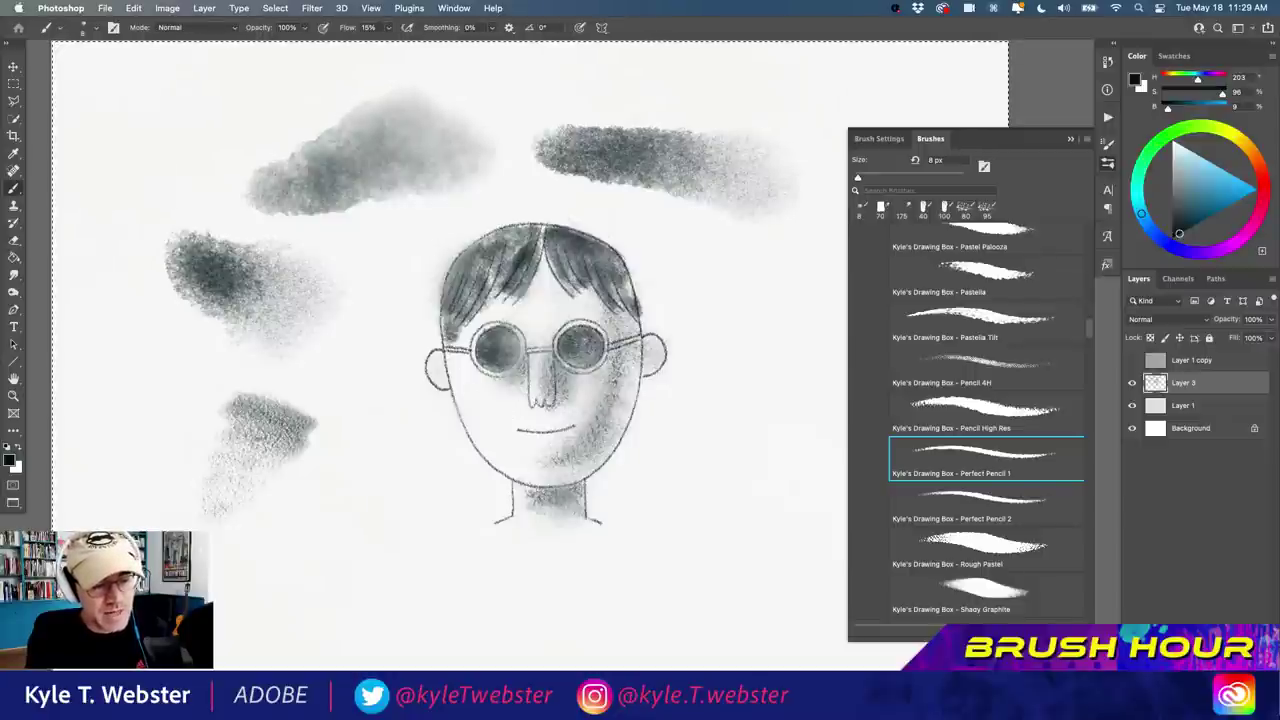
left_click_drag(541, 403, 551, 406)
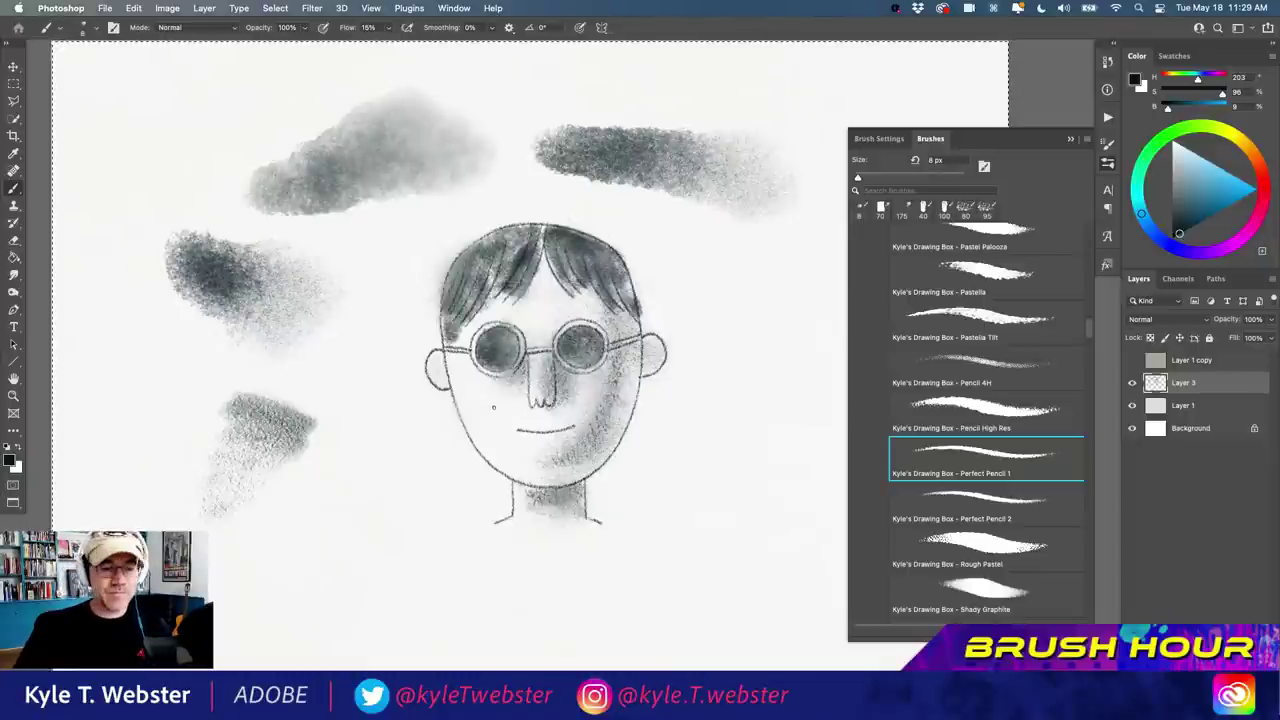
scroll(469, 429, "up", 2)
scroll(469, 429, "right", 3)
scroll(361, 438, "down", 2)
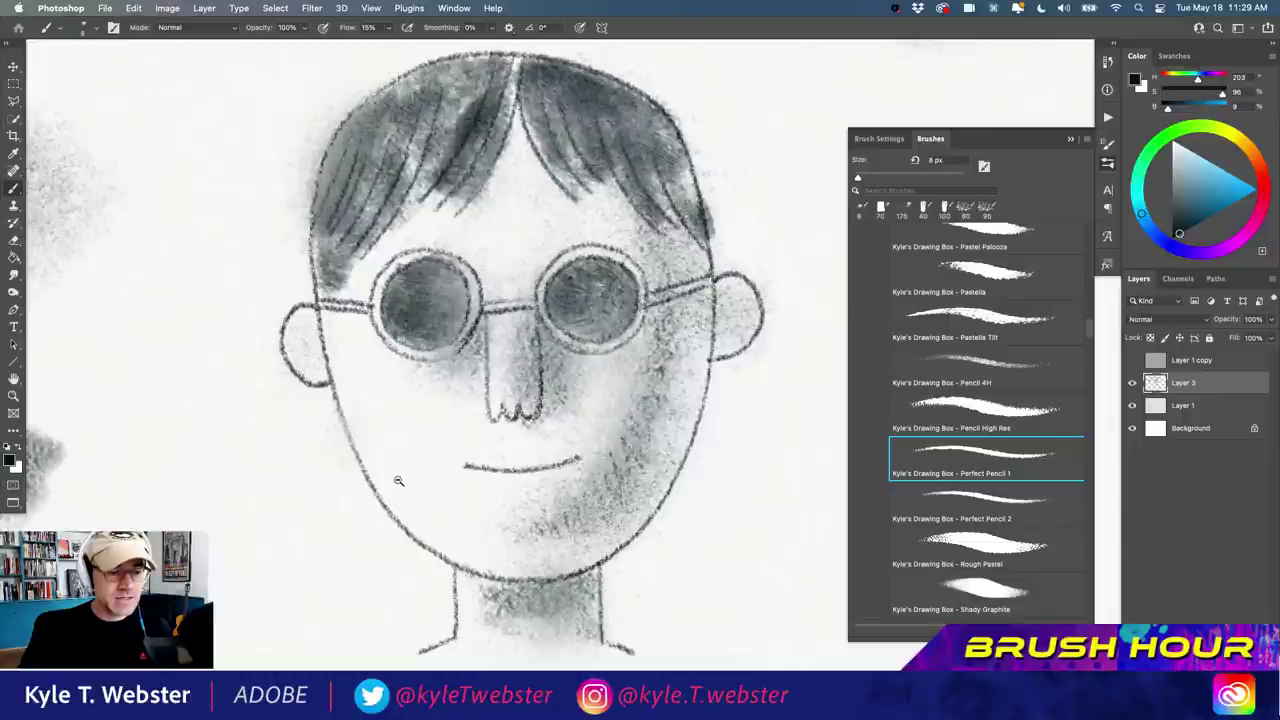
mouse_move(398, 481)
left_mouse_down()
mouse_move(363, 480)
mouse_move(405, 448)
left_mouse_up()
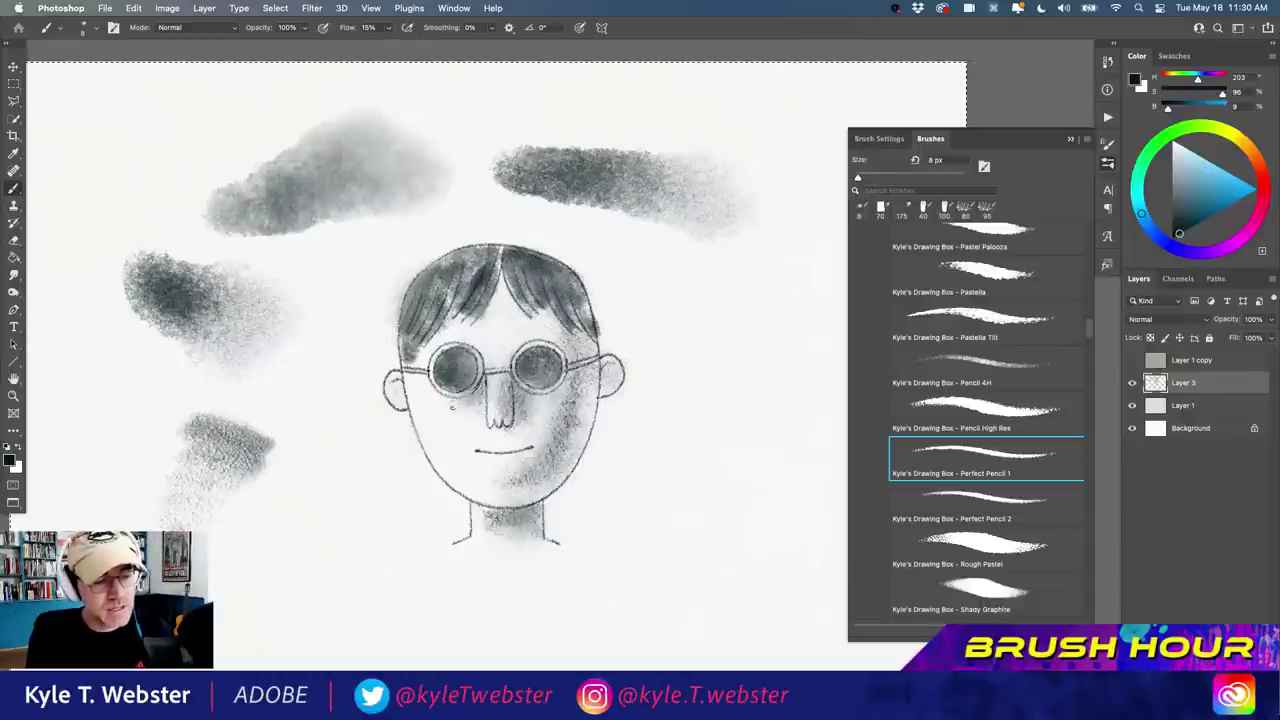
Scribble left-cheek shading and soften it with the Rough Smudge Scatter smudge at 90 px.
mouse_move(450, 427)
left_mouse_down()
mouse_move(440, 414)
mouse_move(461, 420)
mouse_move(431, 411)
left_mouse_up()
left_click(13, 270)
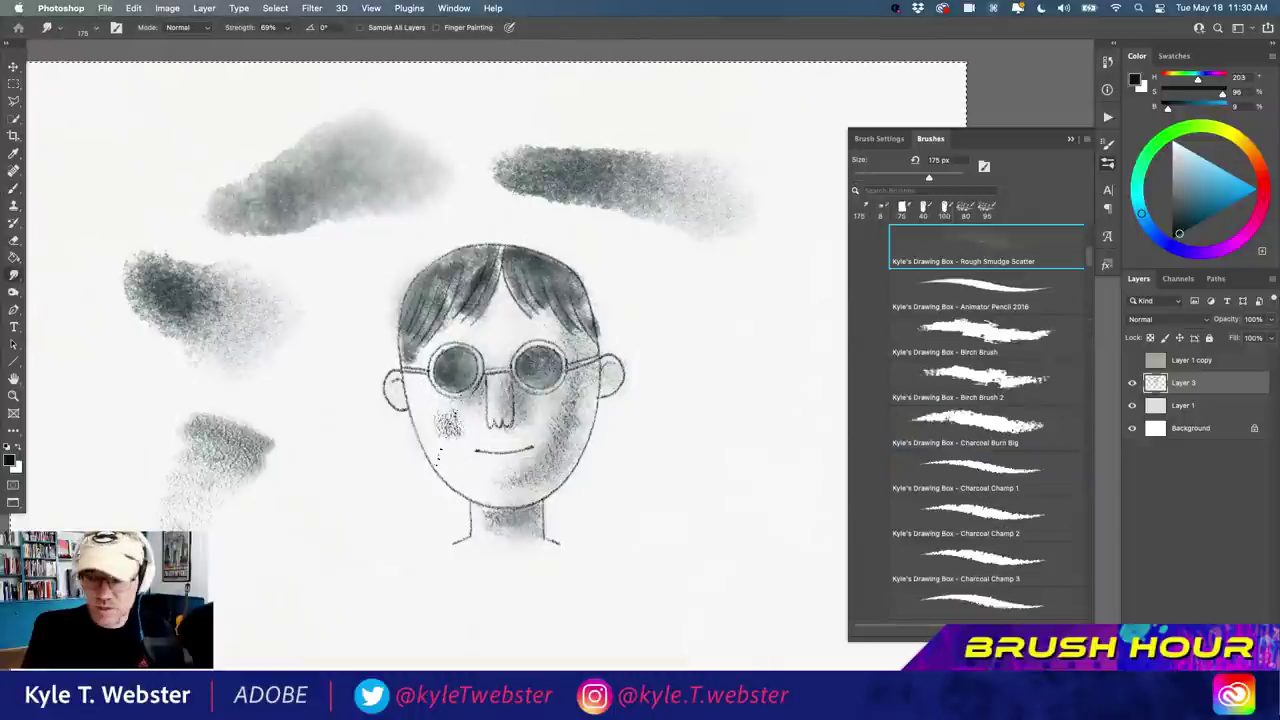
key("bracketleft")
key("bracketleft")
key("bracketleft")
key("bracketleft")
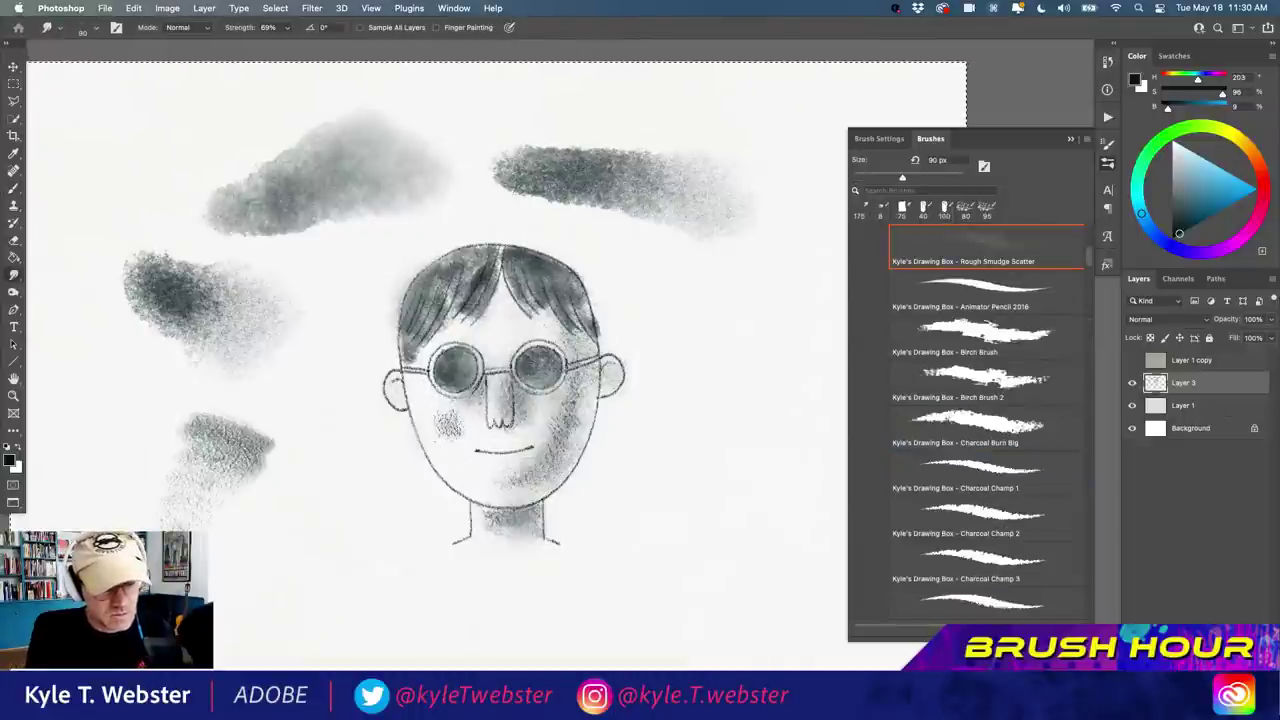
left_click_drag(440, 428, 457, 413)
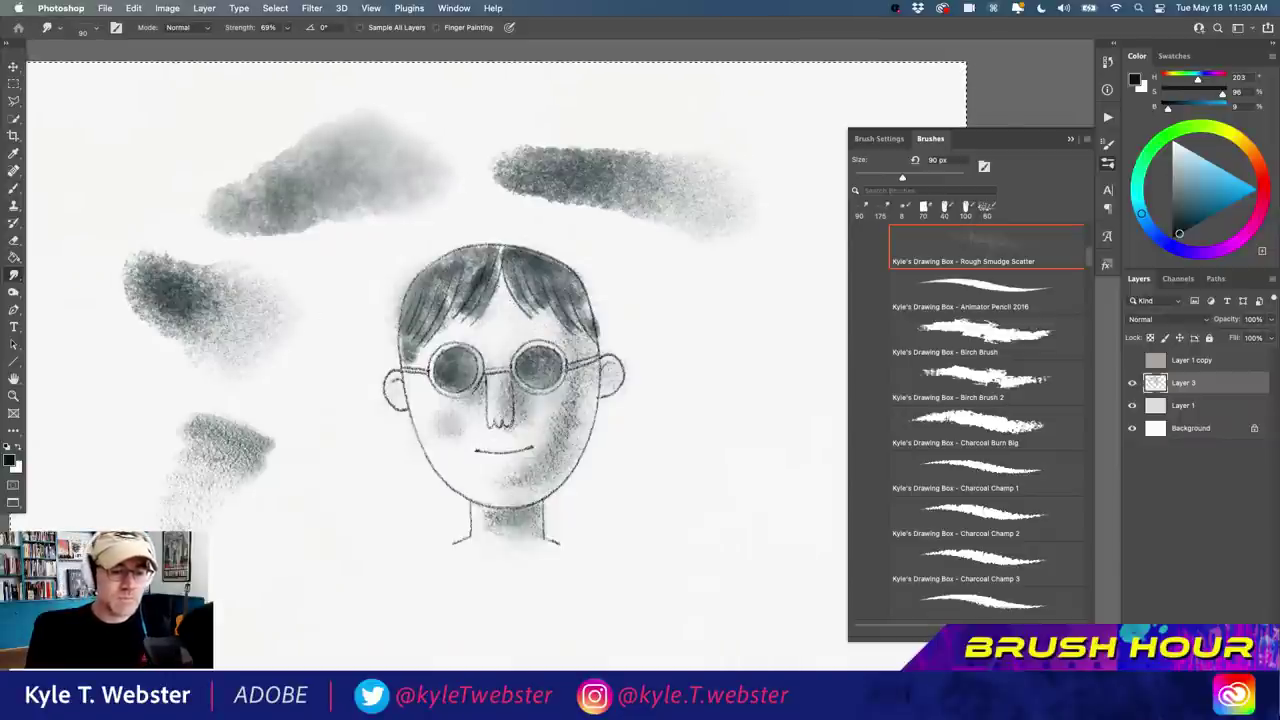
key("b")
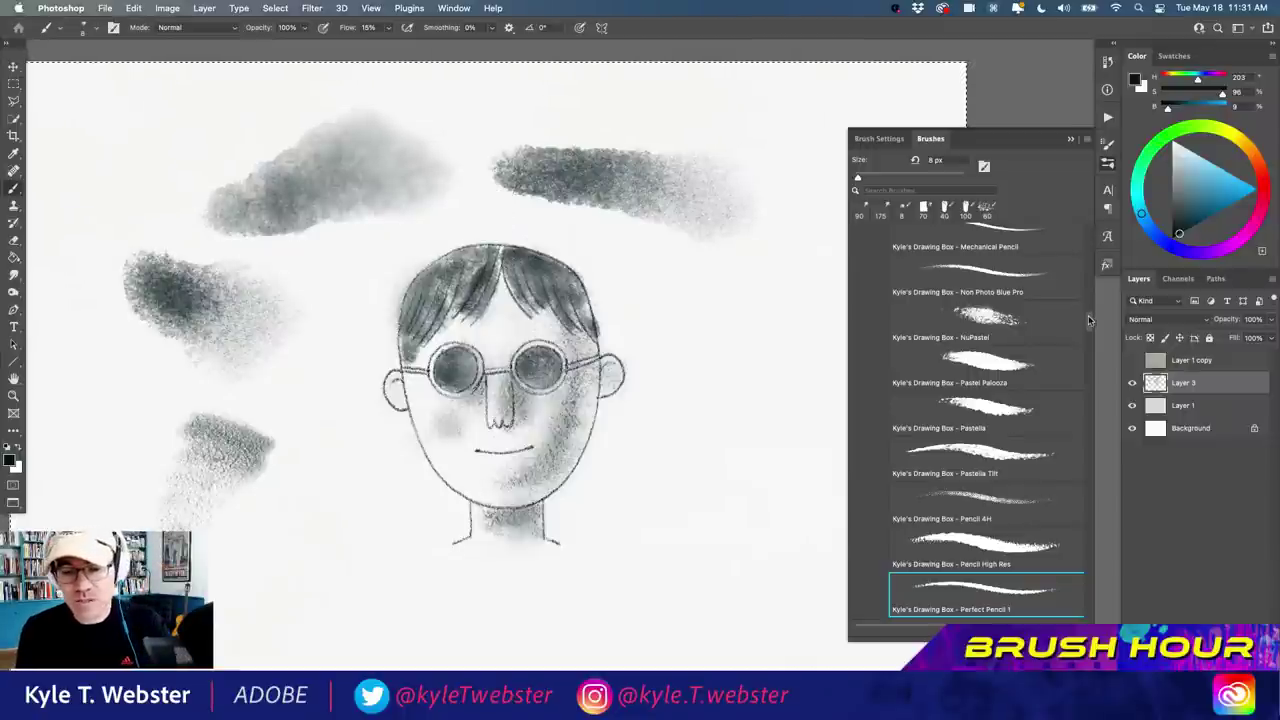
Select Kyle's Eraser - Natural Edge from the Erasers set and shrink it to 38 px.
scroll(920, 300, "up", 10)
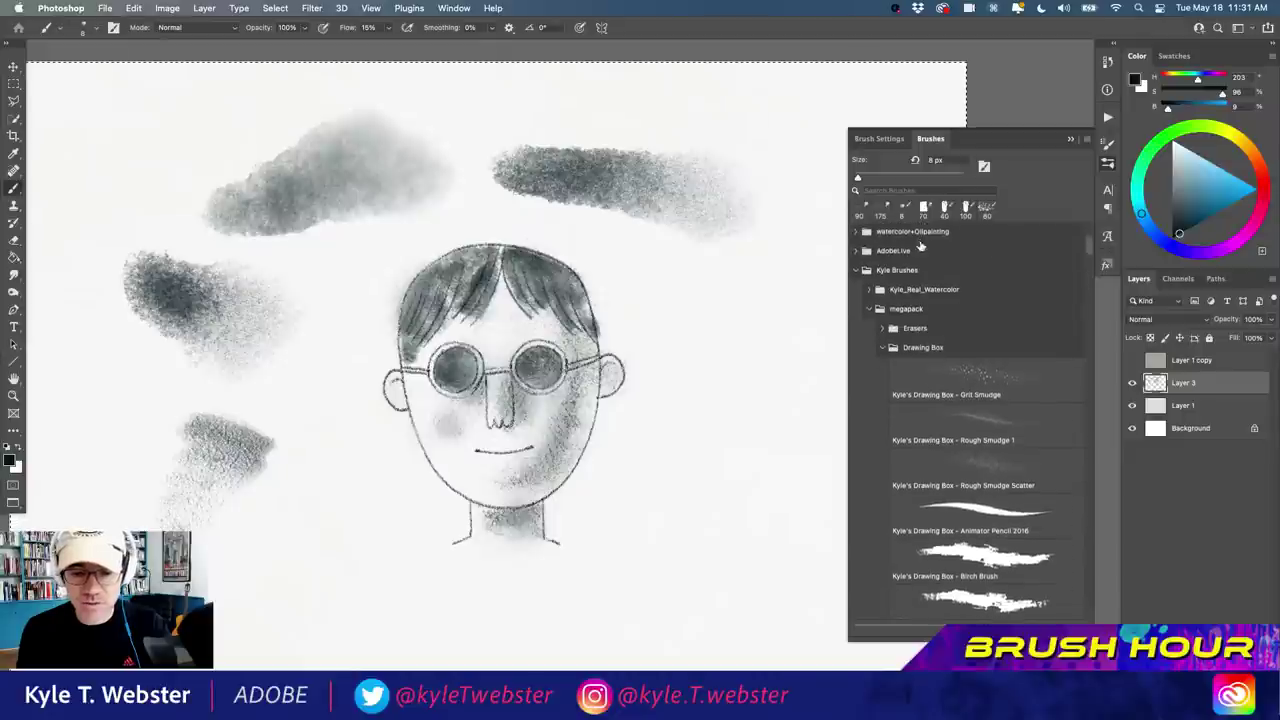
left_click(882, 327)
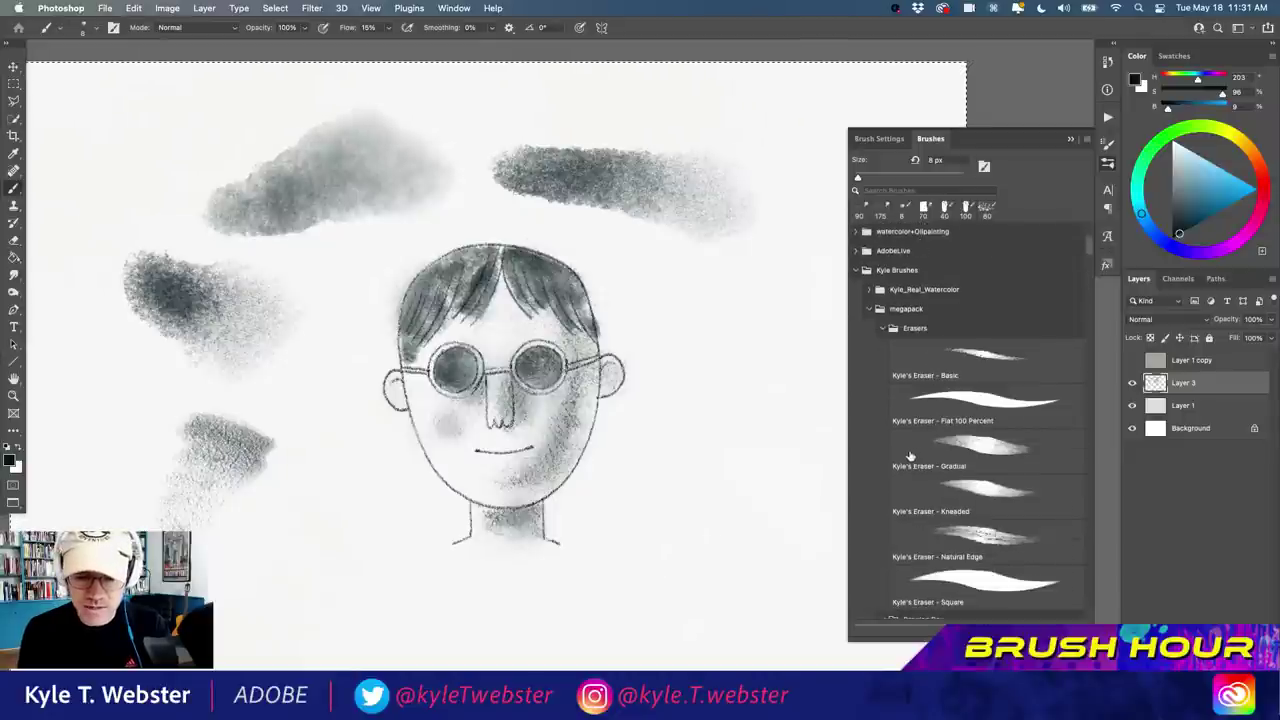
left_click(968, 537)
left_click(1038, 147)
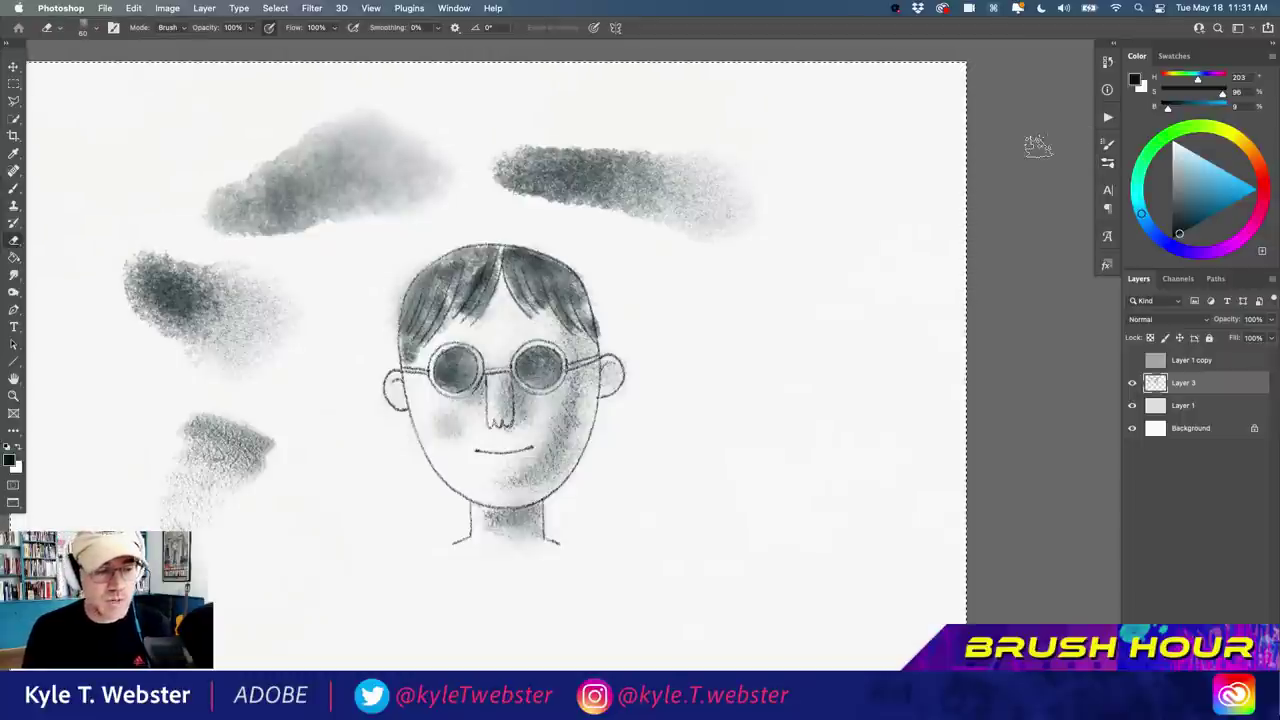
key("bracketleft")
key("bracketleft")
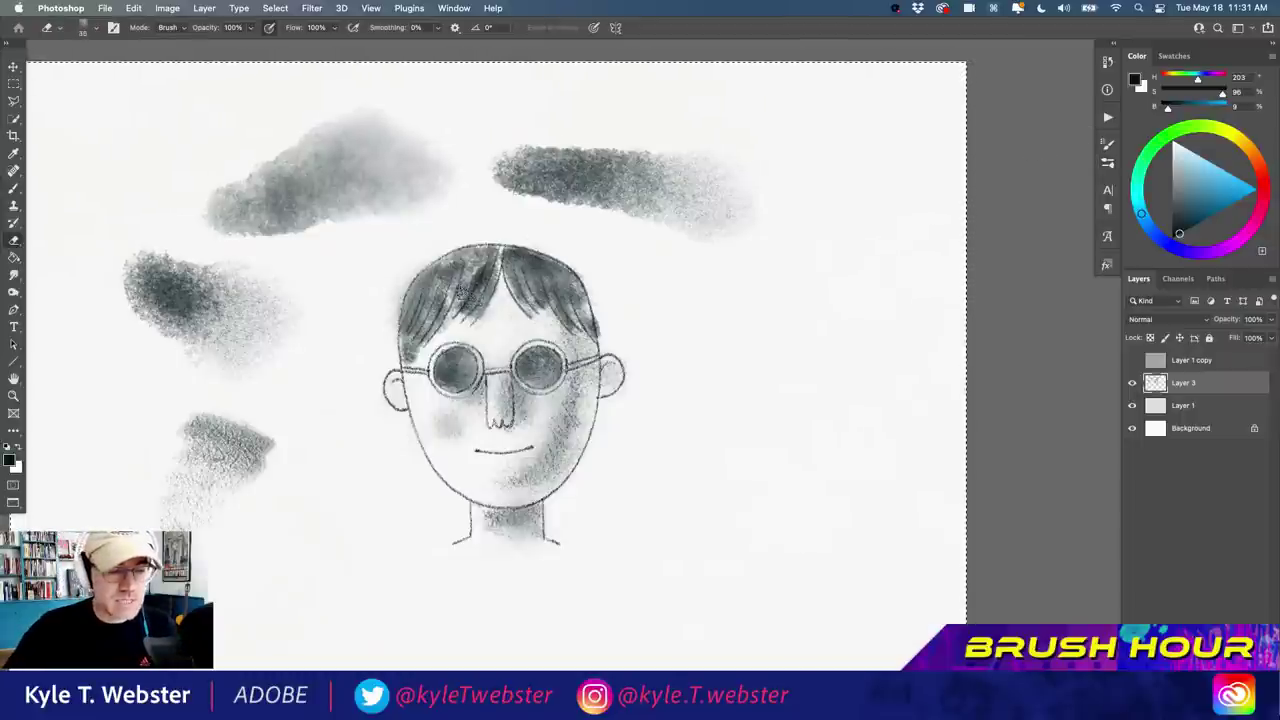
Erase lightened streaks into the strands on the left side of the hair.
mouse_move(446, 288)
left_mouse_down()
mouse_move(425, 318)
mouse_move(443, 283)
mouse_move(429, 308)
mouse_move(443, 286)
mouse_move(427, 303)
mouse_move(468, 278)
mouse_move(466, 292)
mouse_move(476, 258)
mouse_move(497, 264)
mouse_move(509, 290)
mouse_move(537, 284)
mouse_move(516, 233)
mouse_move(551, 289)
mouse_move(551, 272)
mouse_move(578, 290)
left_mouse_up()
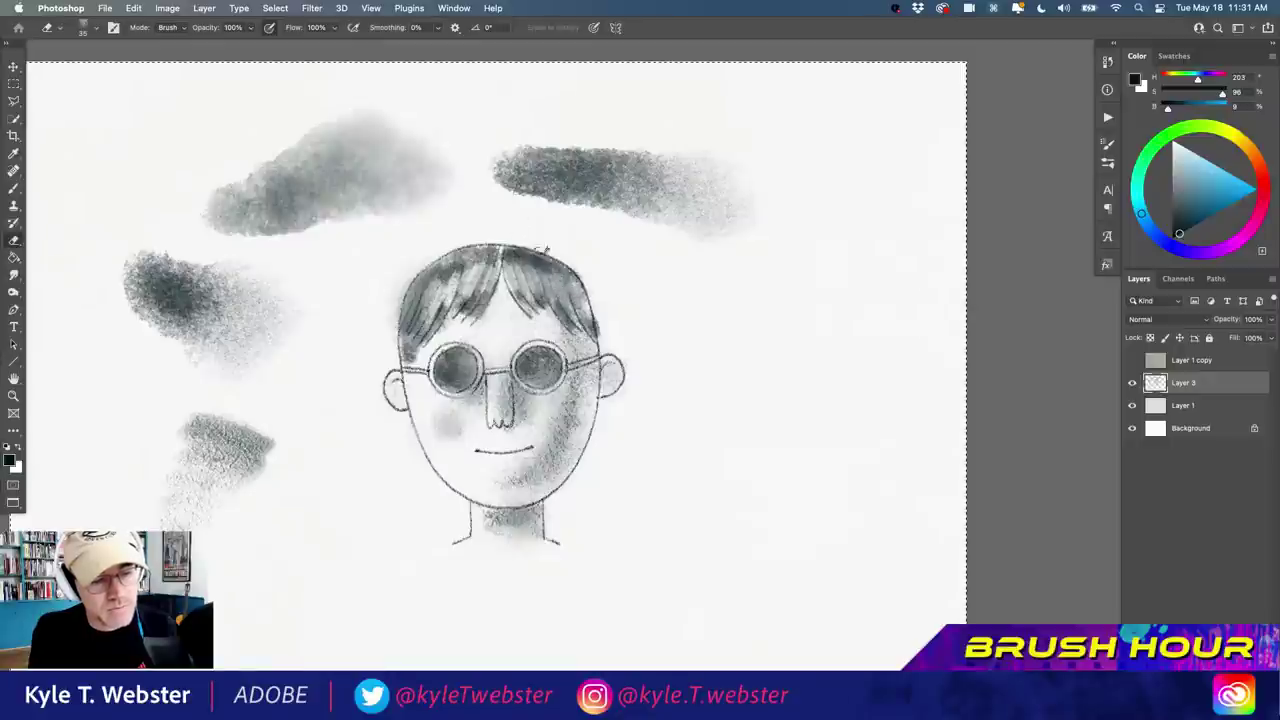
left_click_drag(413, 296, 409, 306)
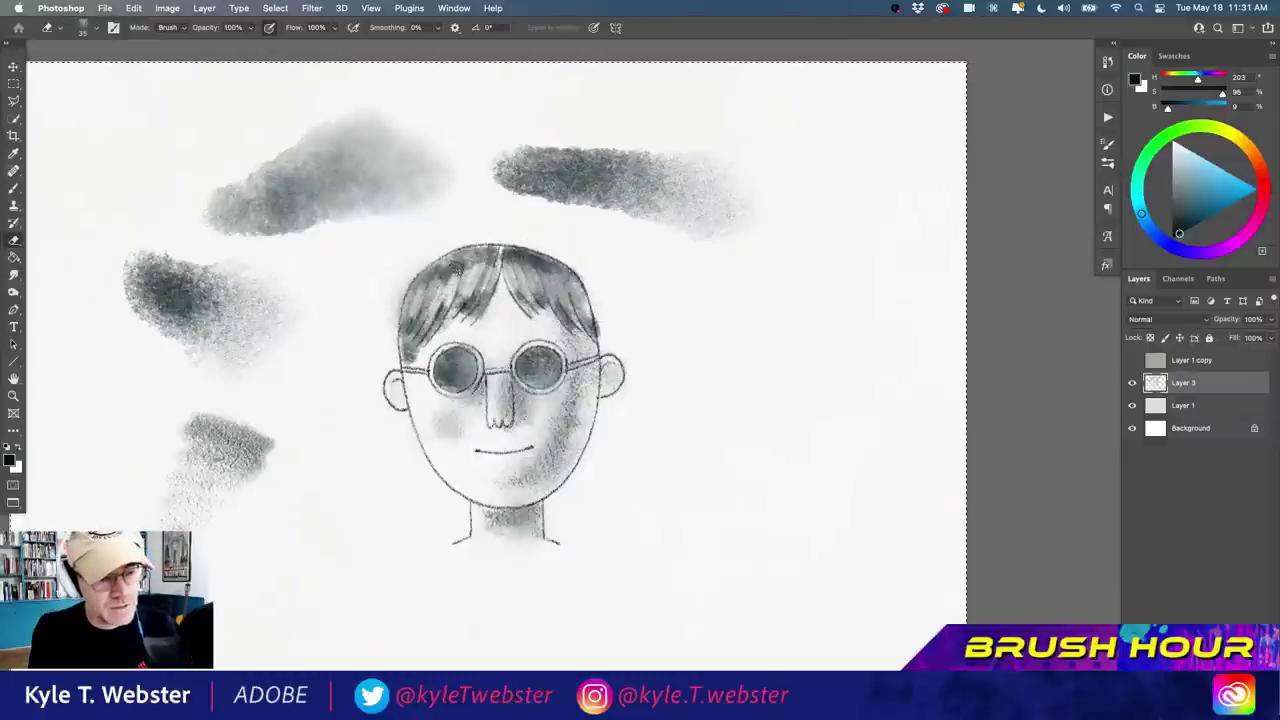
key("b")
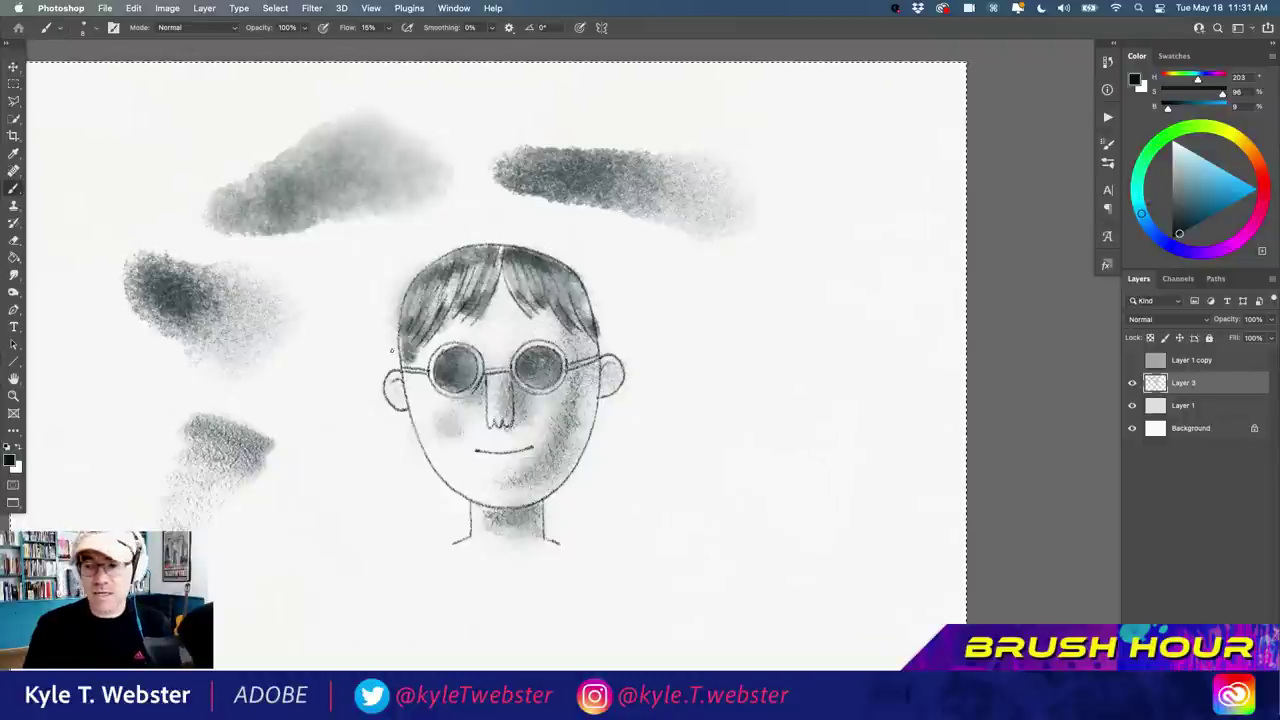
key("r")
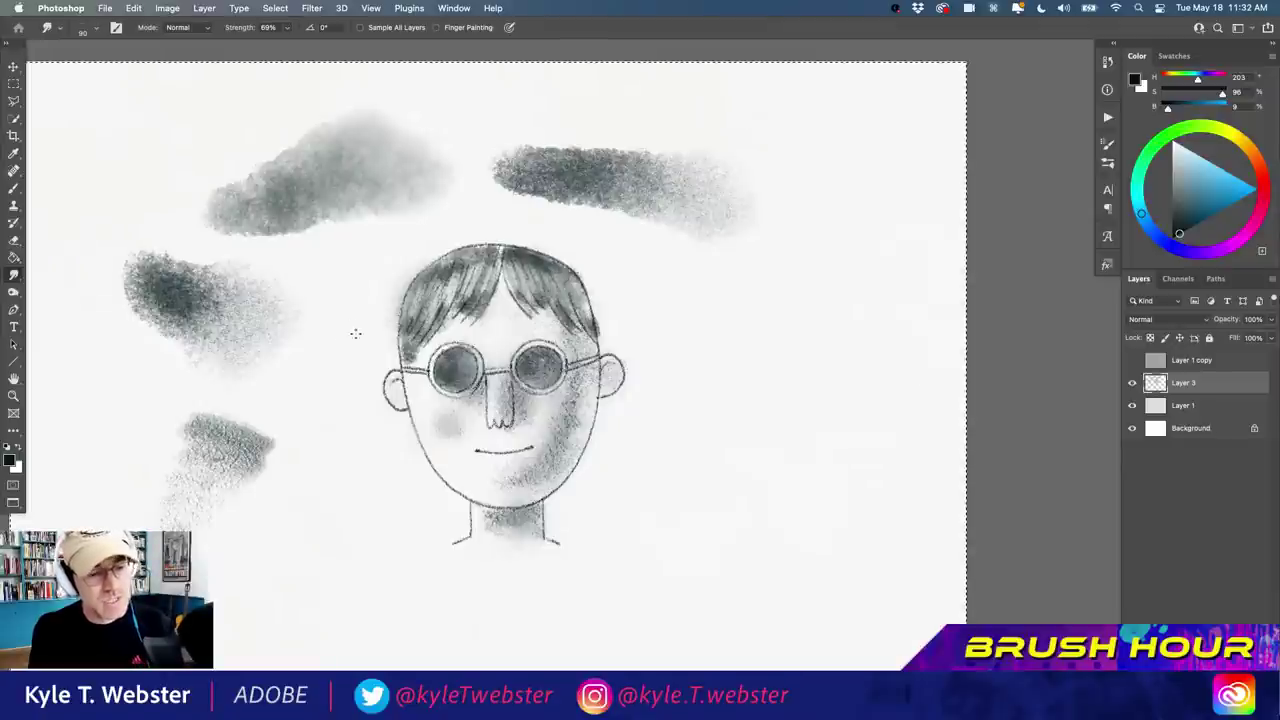
Darken the left side of the hair with the Shady Graphite Damp brush at 100 px.
key("v")
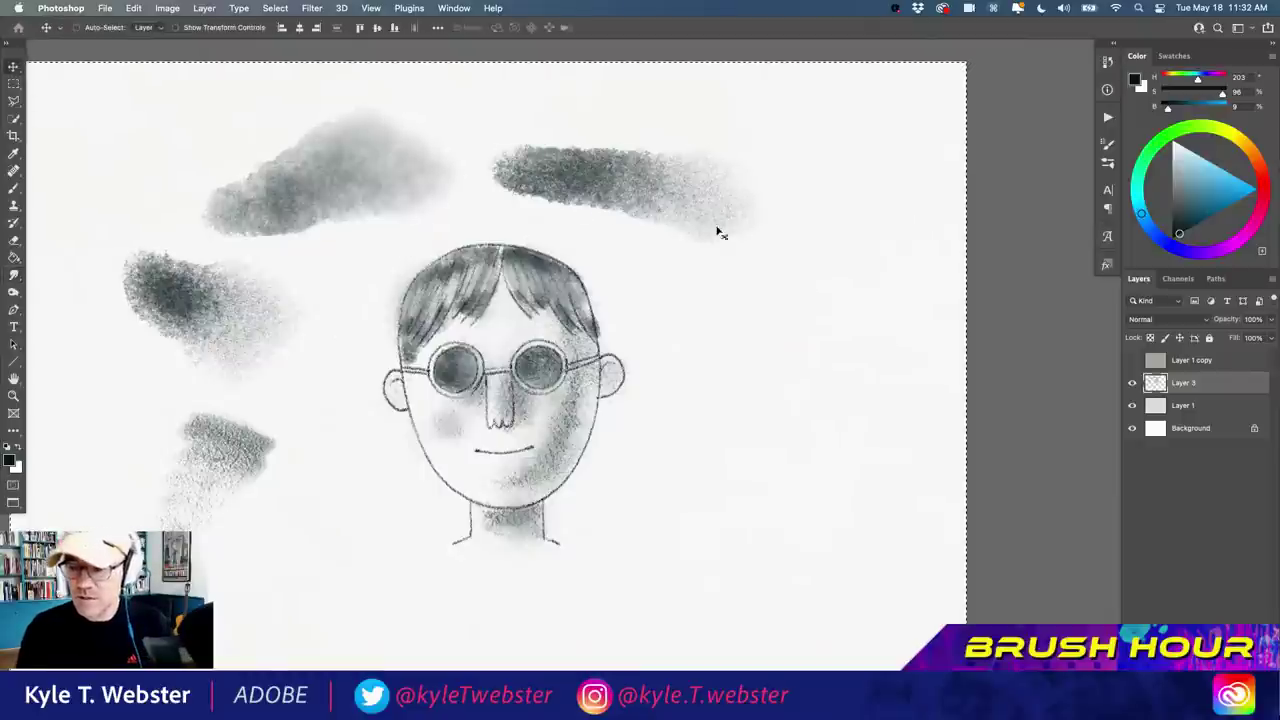
key("b")
left_click(1107, 163)
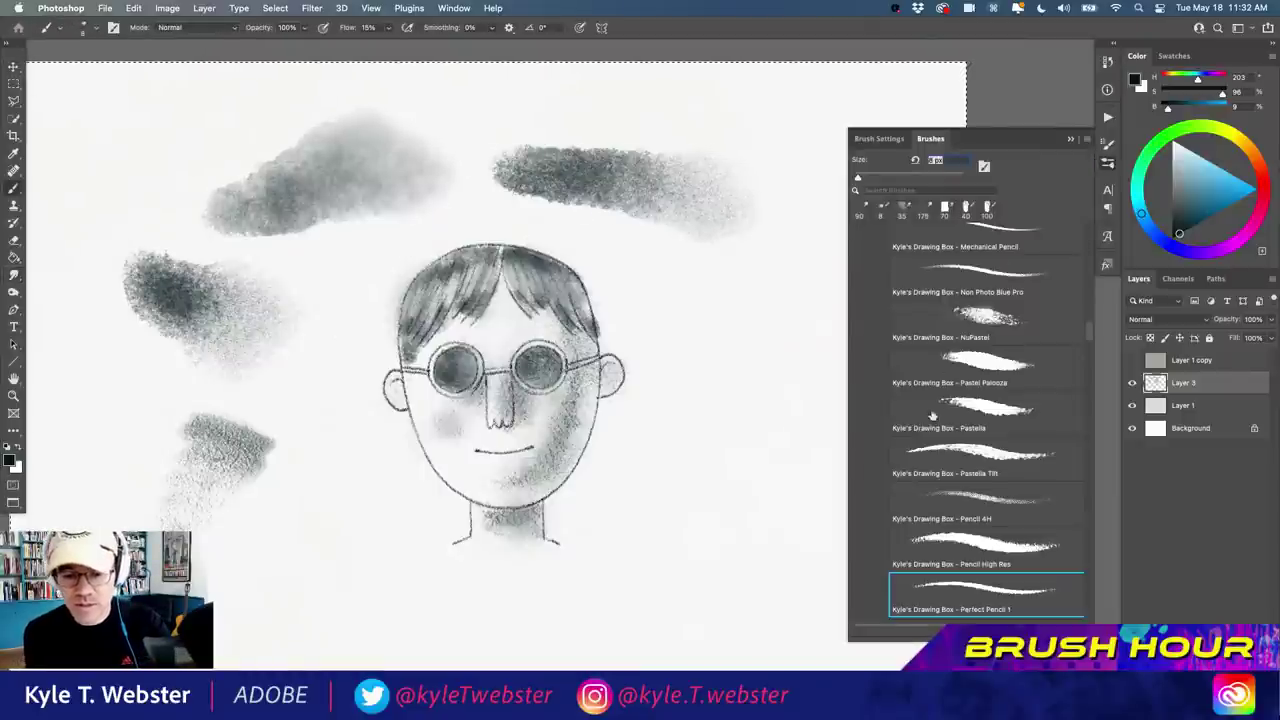
left_click_drag(1088, 328, 1083, 348)
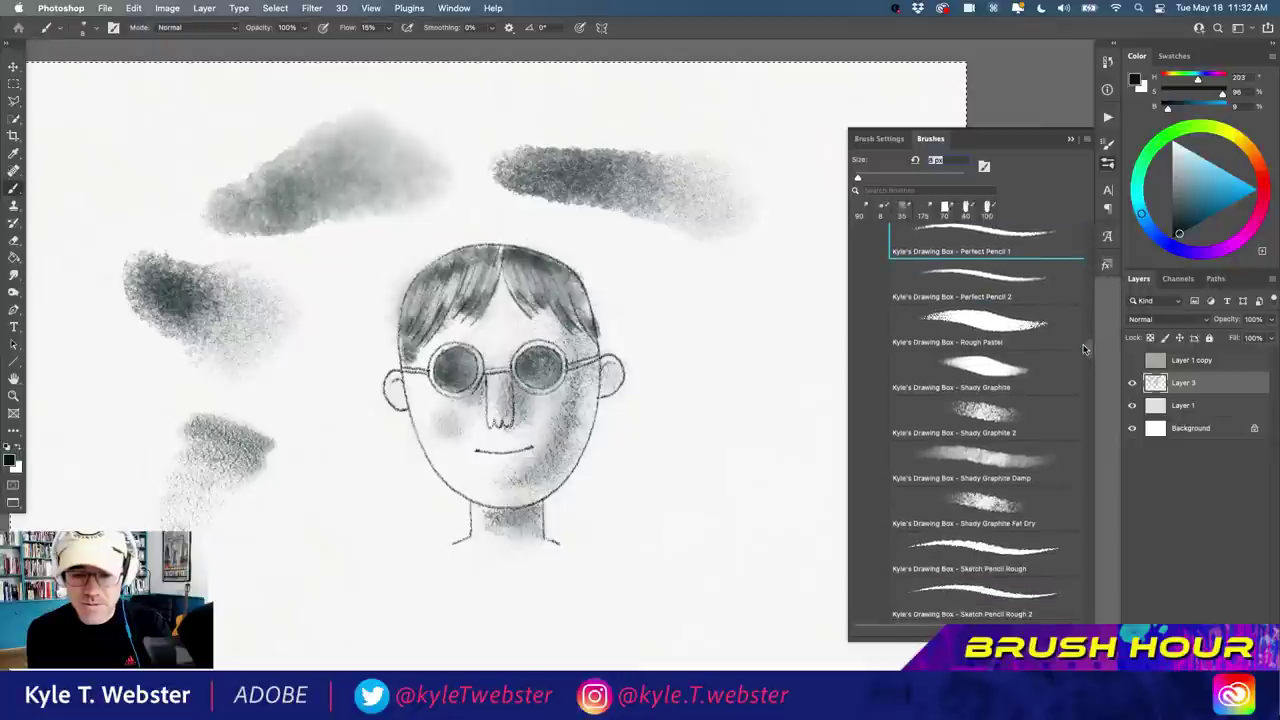
left_click(978, 455)
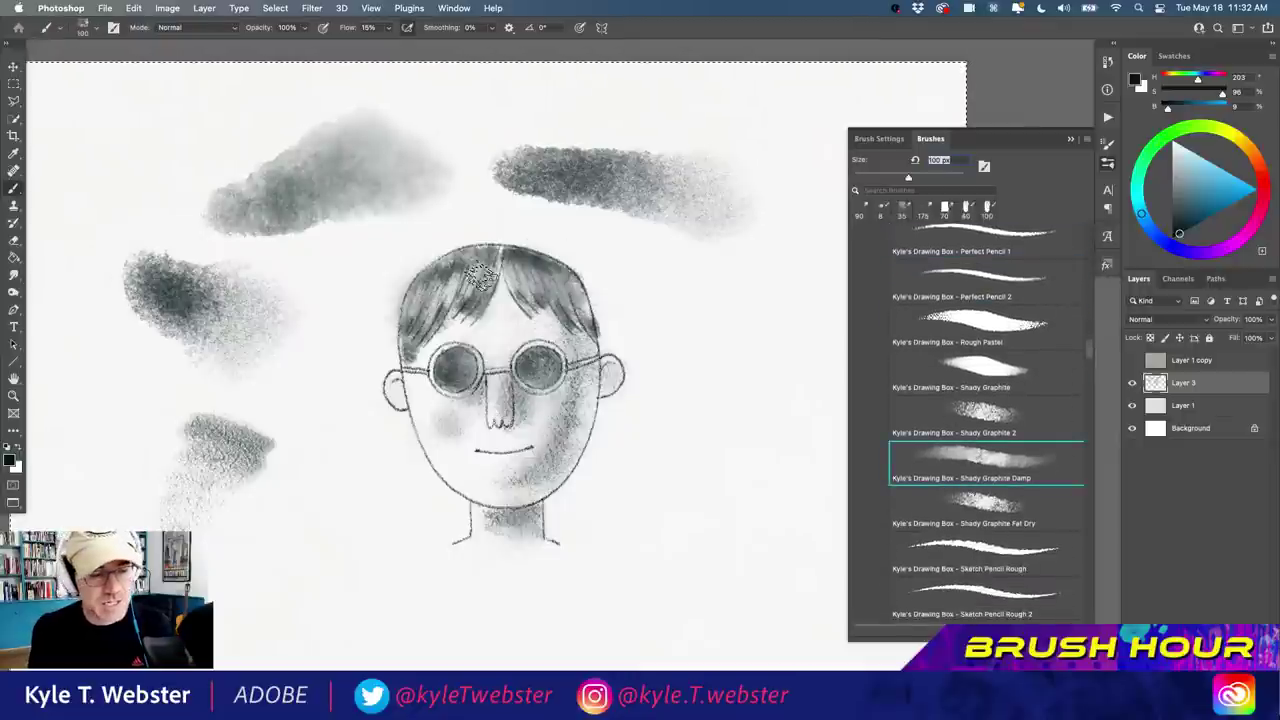
mouse_move(480, 270)
left_mouse_down()
mouse_move(488, 280)
mouse_move(472, 272)
mouse_move(445, 288)
mouse_move(415, 330)
left_mouse_up()
mouse_move(410, 280)
left_mouse_down()
mouse_move(462, 235)
mouse_move(522, 270)
mouse_move(554, 262)
mouse_move(590, 318)
left_mouse_up()
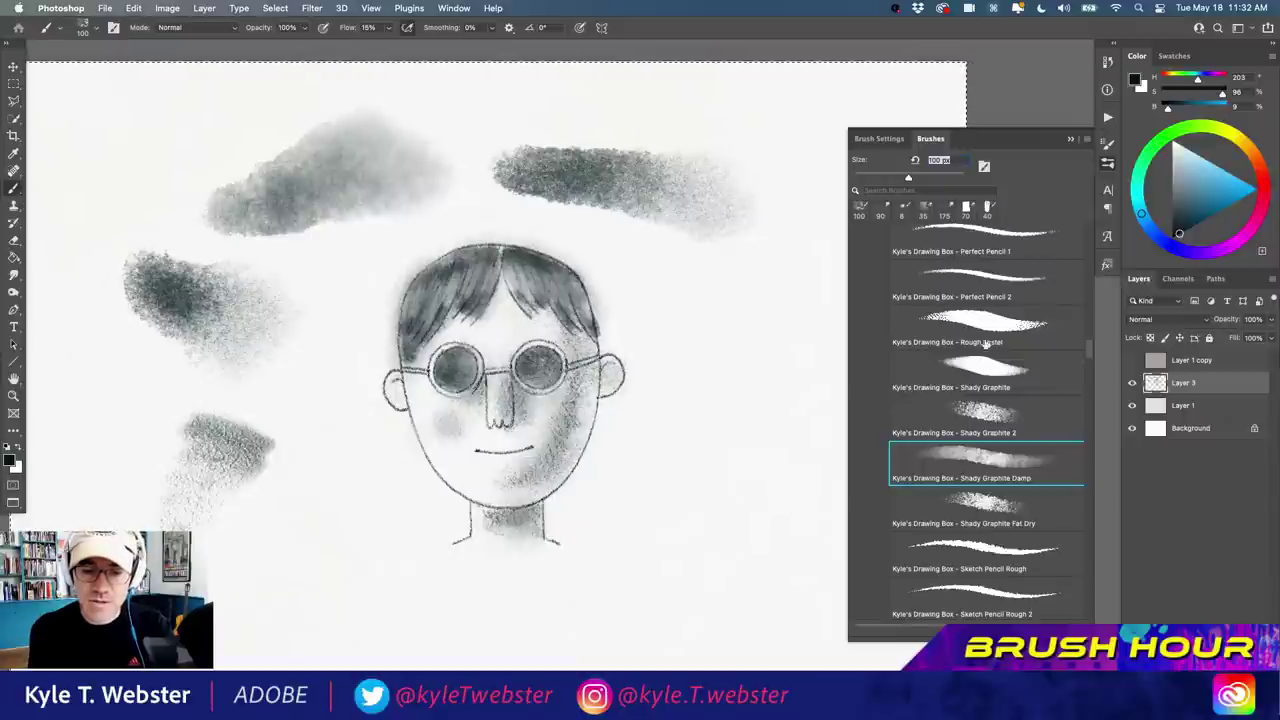
Shade the nose and right cheek with Soft Fat Pencil, then test a faint stroke at 10% flow.
scroll(1089, 347, "down", 3)
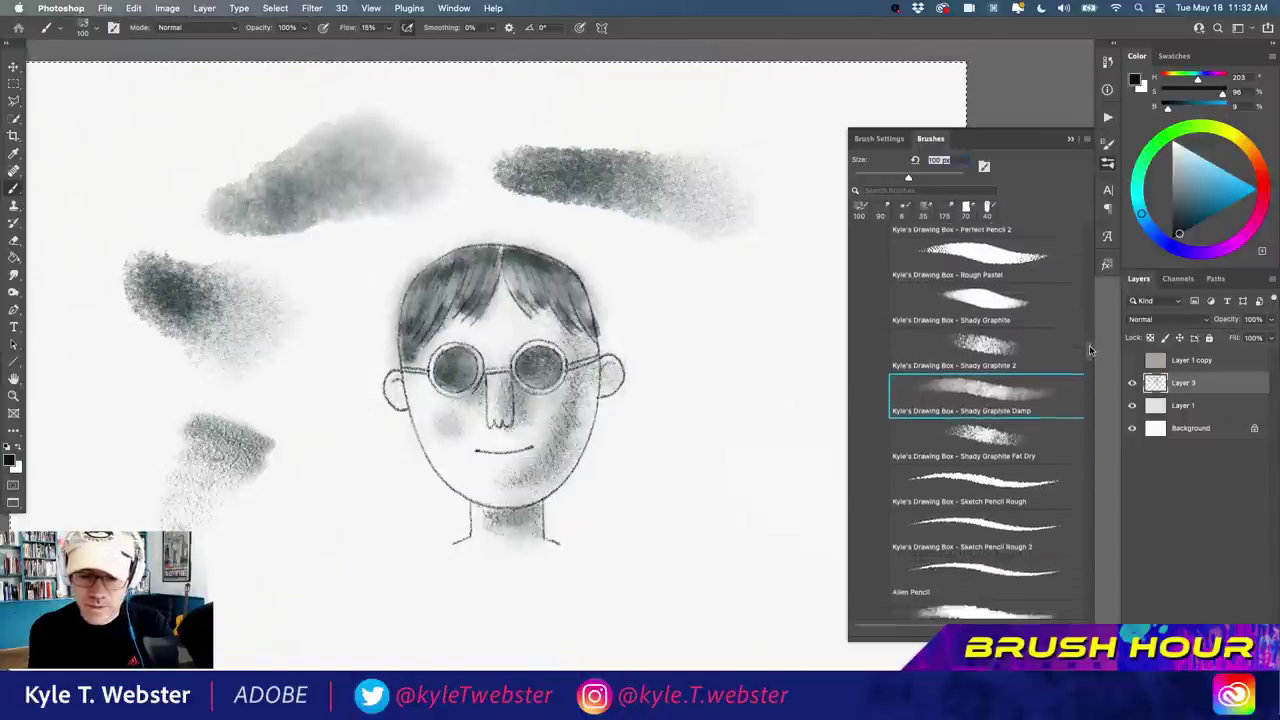
scroll(1089, 349, "down", 6)
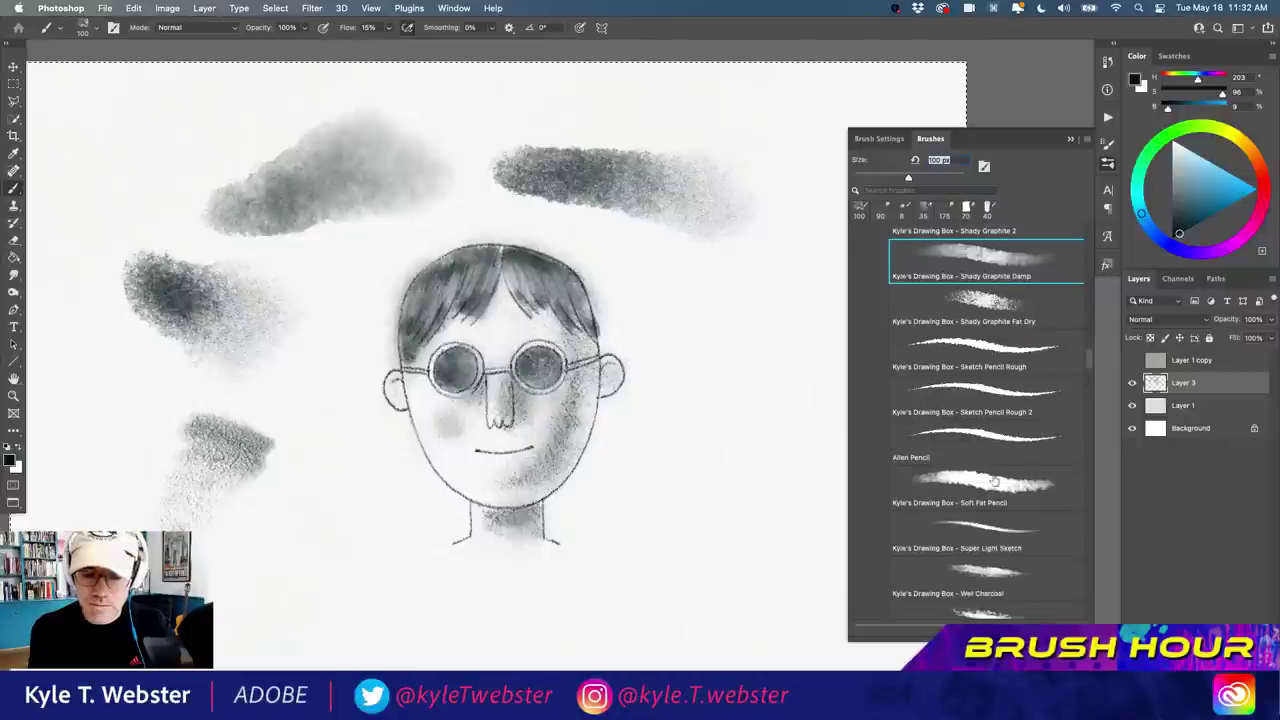
left_click(995, 483)
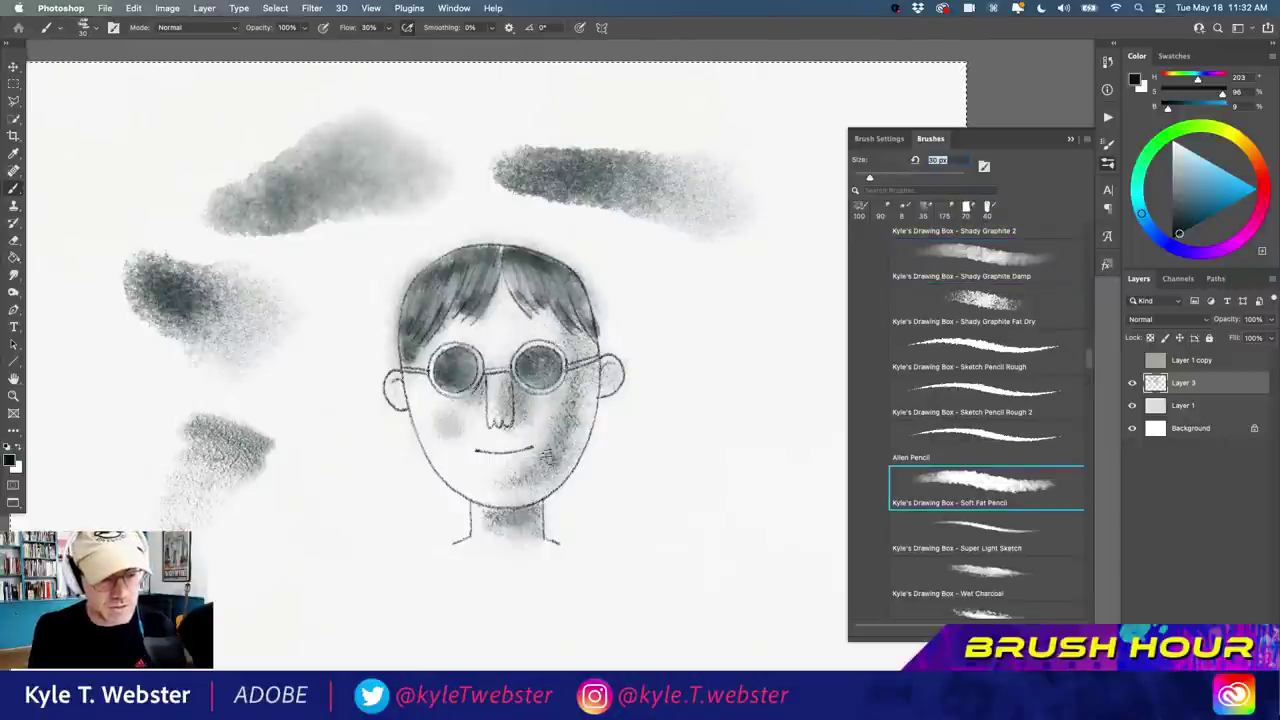
left_click_drag(546, 456, 564, 444)
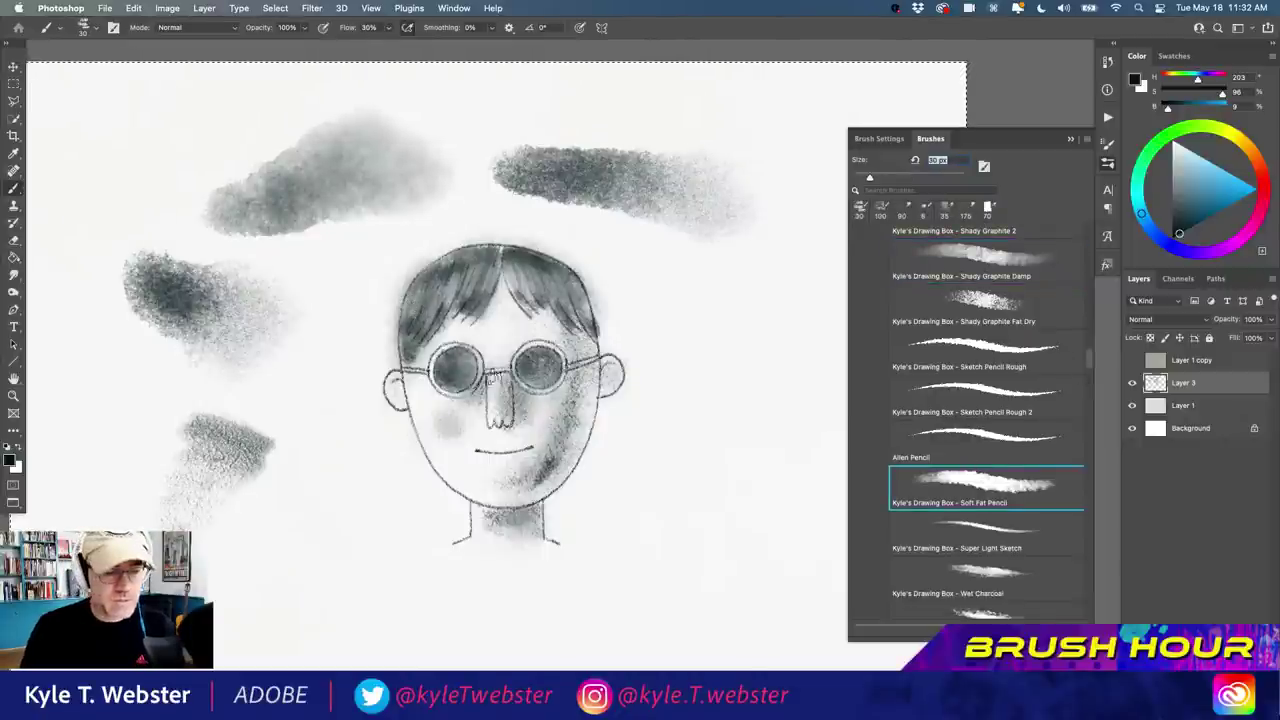
left_click_drag(512, 386, 514, 406)
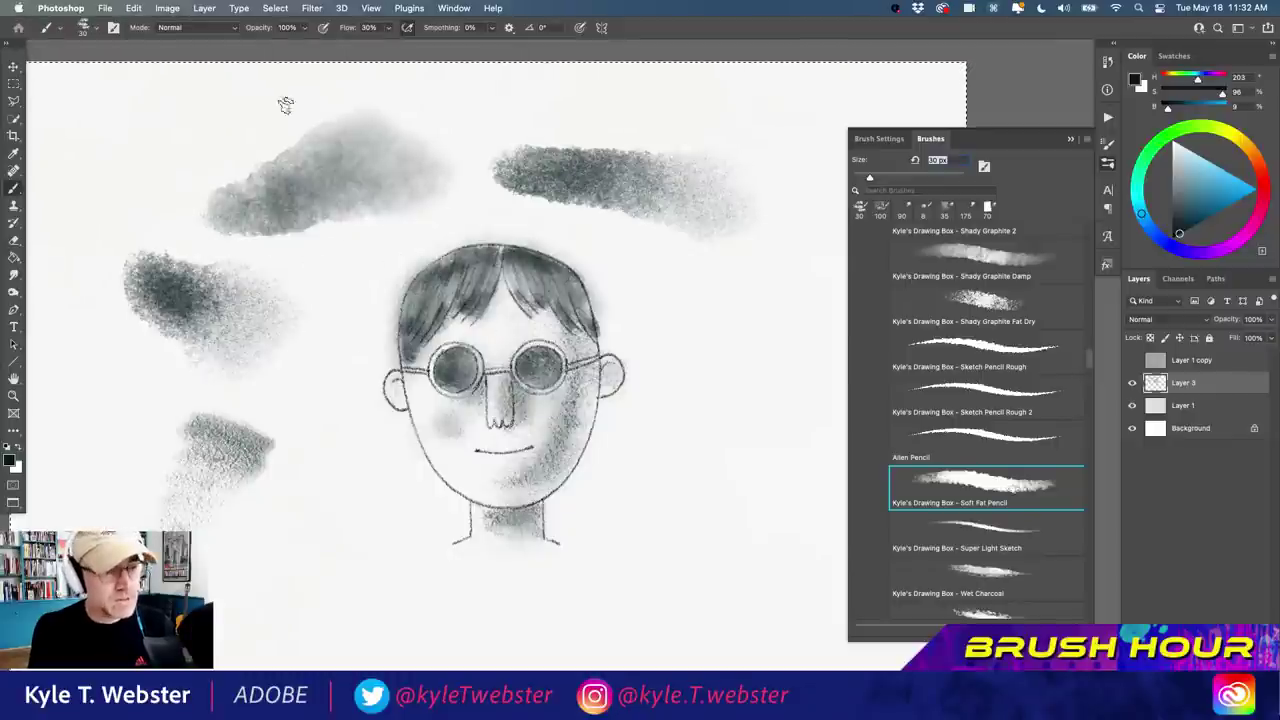
mouse_move(379, 27)
left_mouse_down()
mouse_move(297, 104)
mouse_move(378, 303)
left_mouse_up()
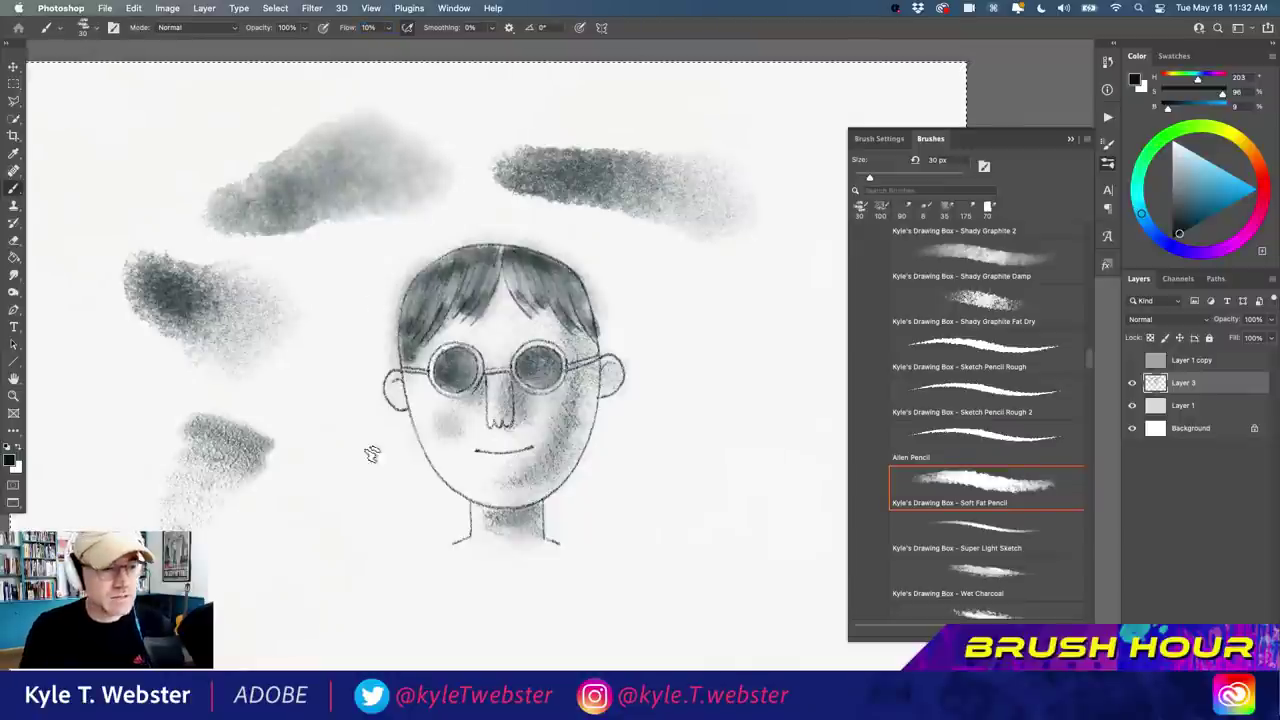
mouse_move(330, 458)
left_mouse_down()
mouse_move(352, 488)
mouse_move(300, 478)
mouse_move(318, 506)
left_mouse_up()
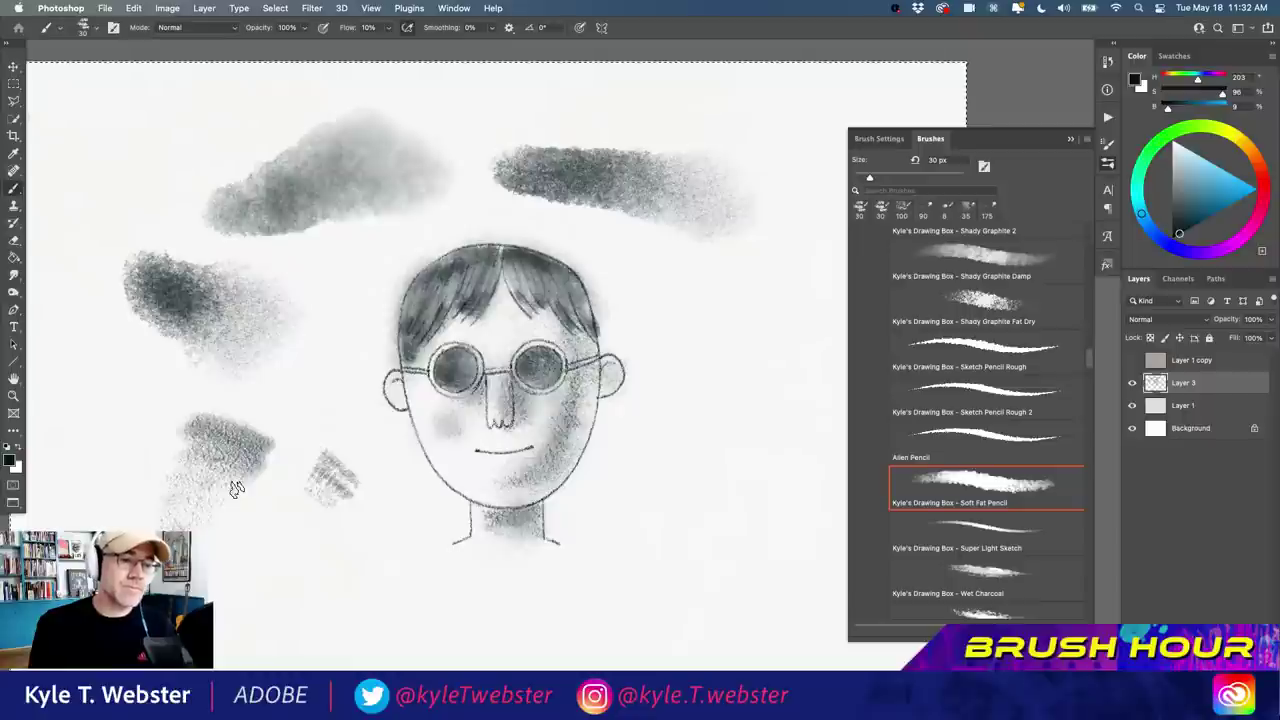
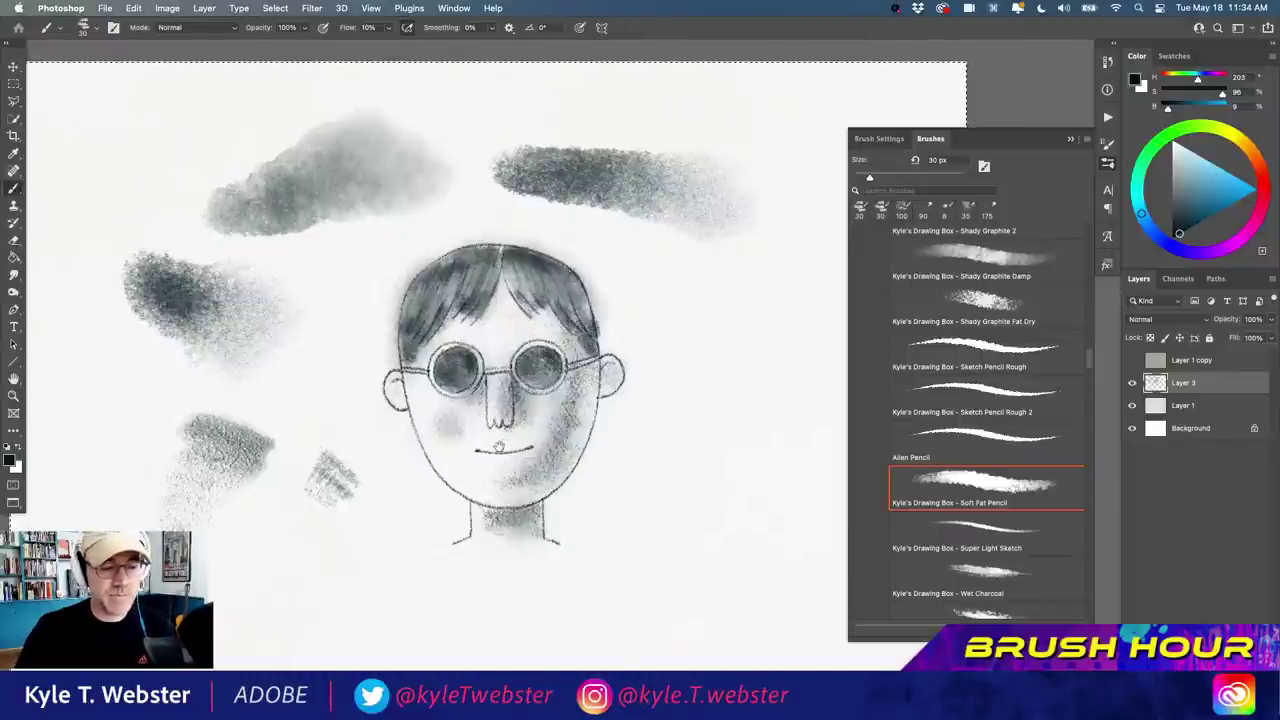
Select the 20 px Sketch Pencil Rough 2 brush and dab a small pencil mark on the face.
left_click_drag(498, 447, 478, 437)
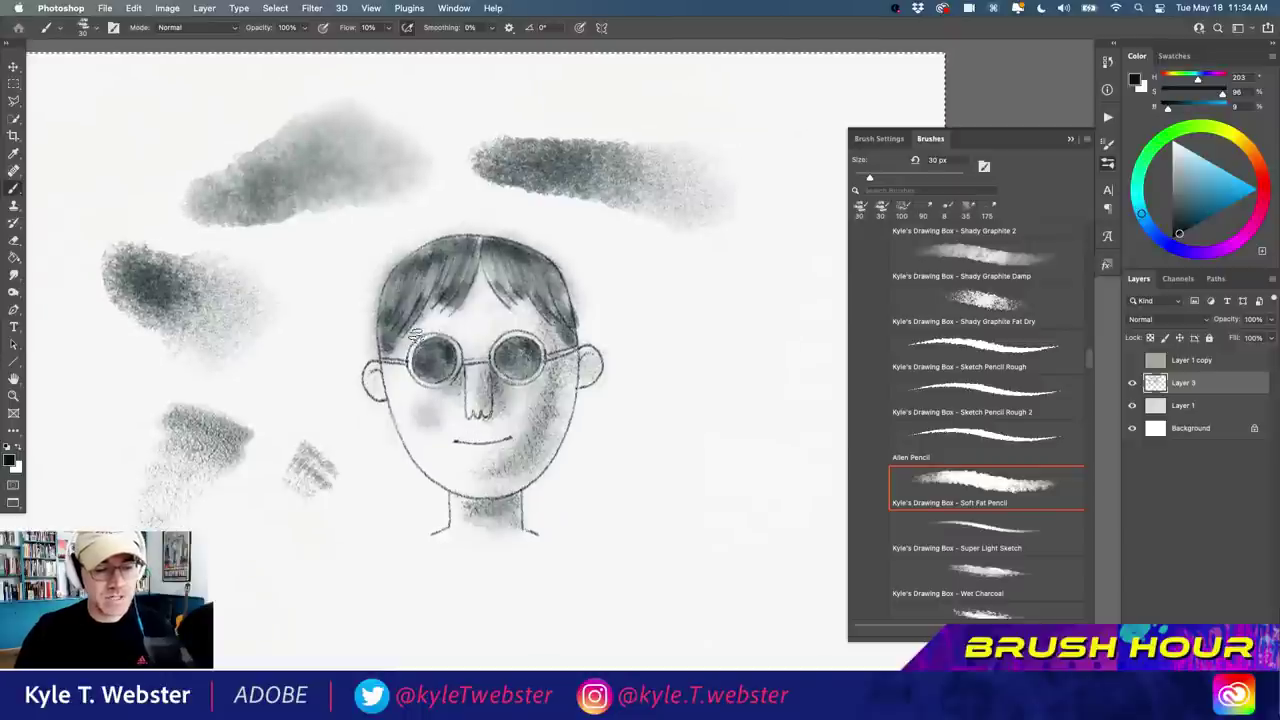
left_click(963, 390)
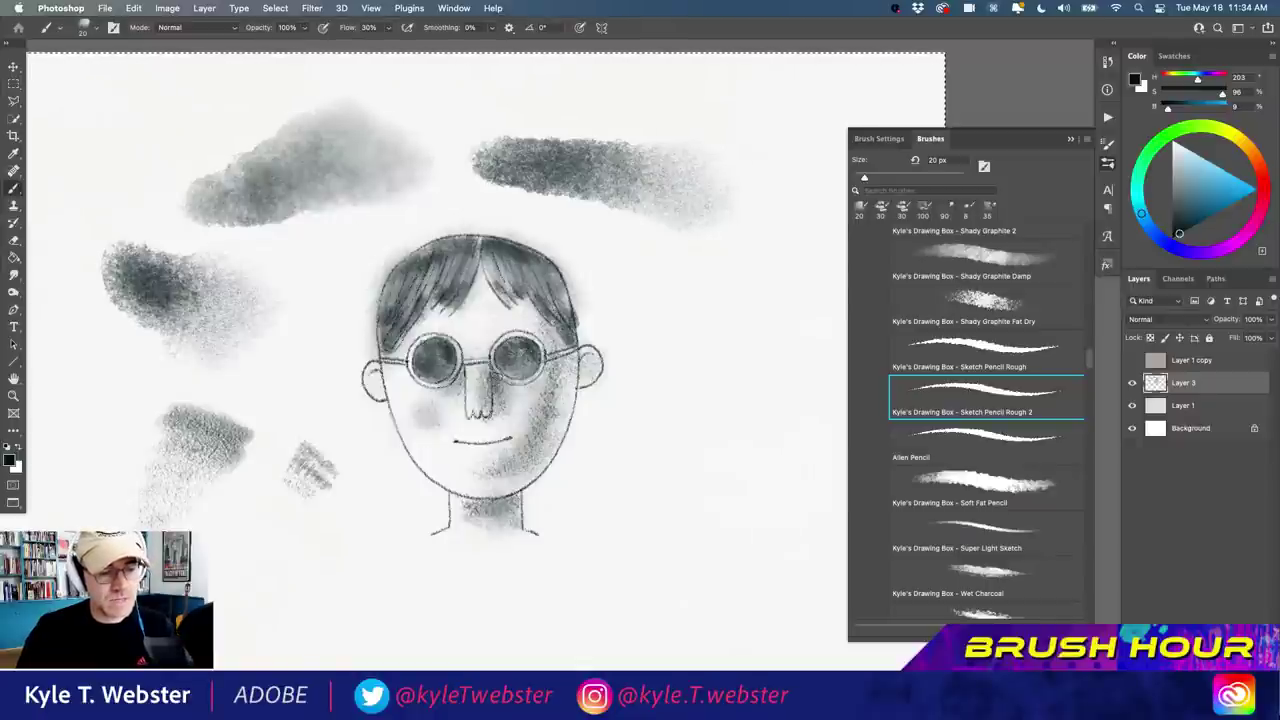
left_click(503, 378)
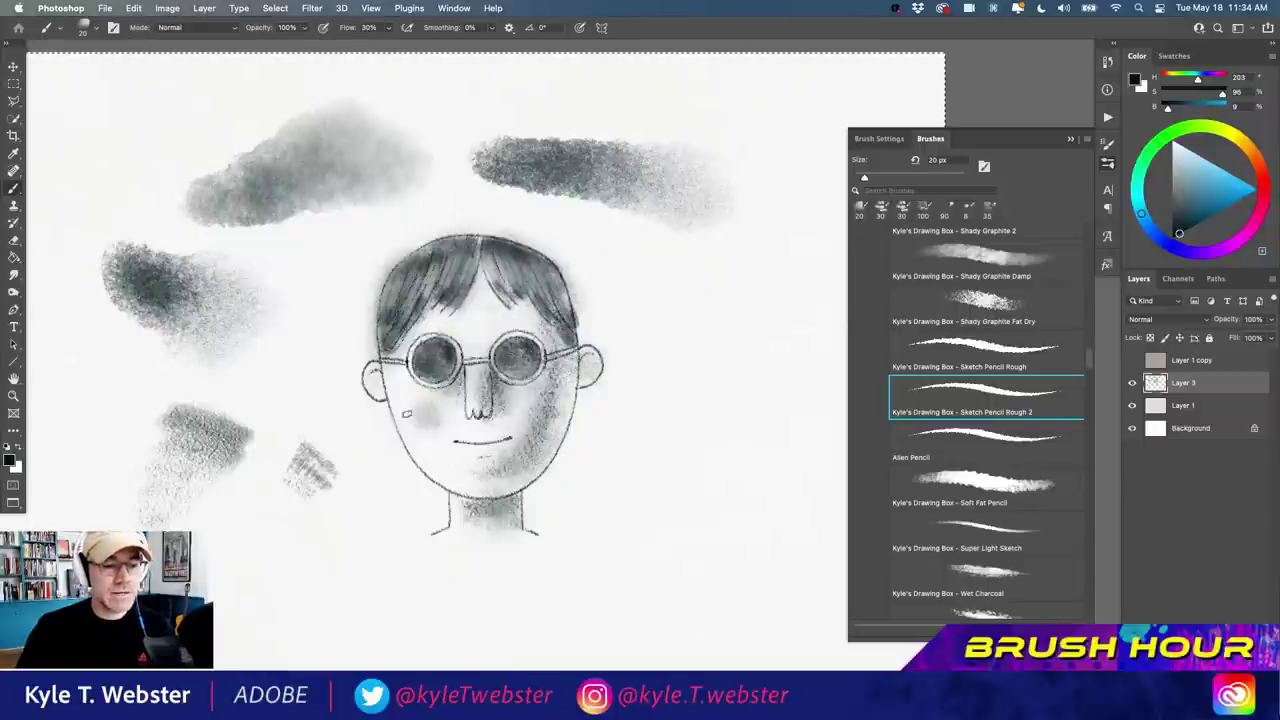
scroll(219, 371, "left", 4)
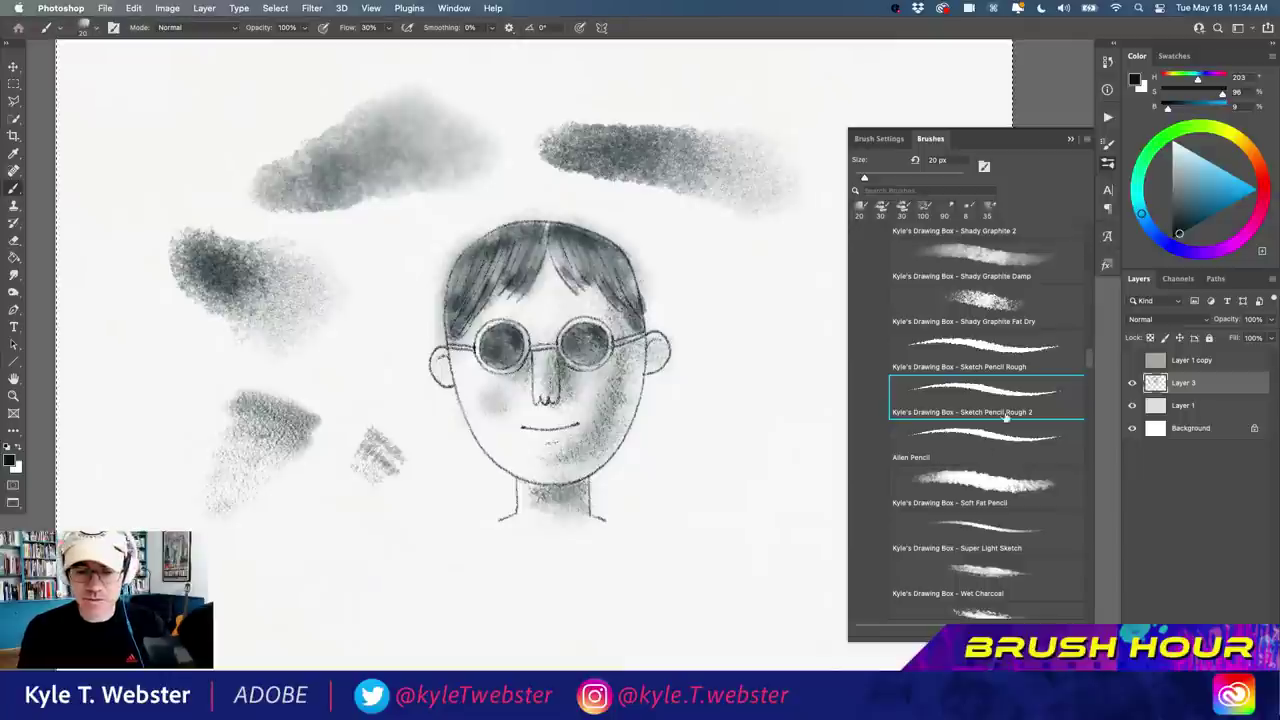
scroll(966, 426, "down", 3)
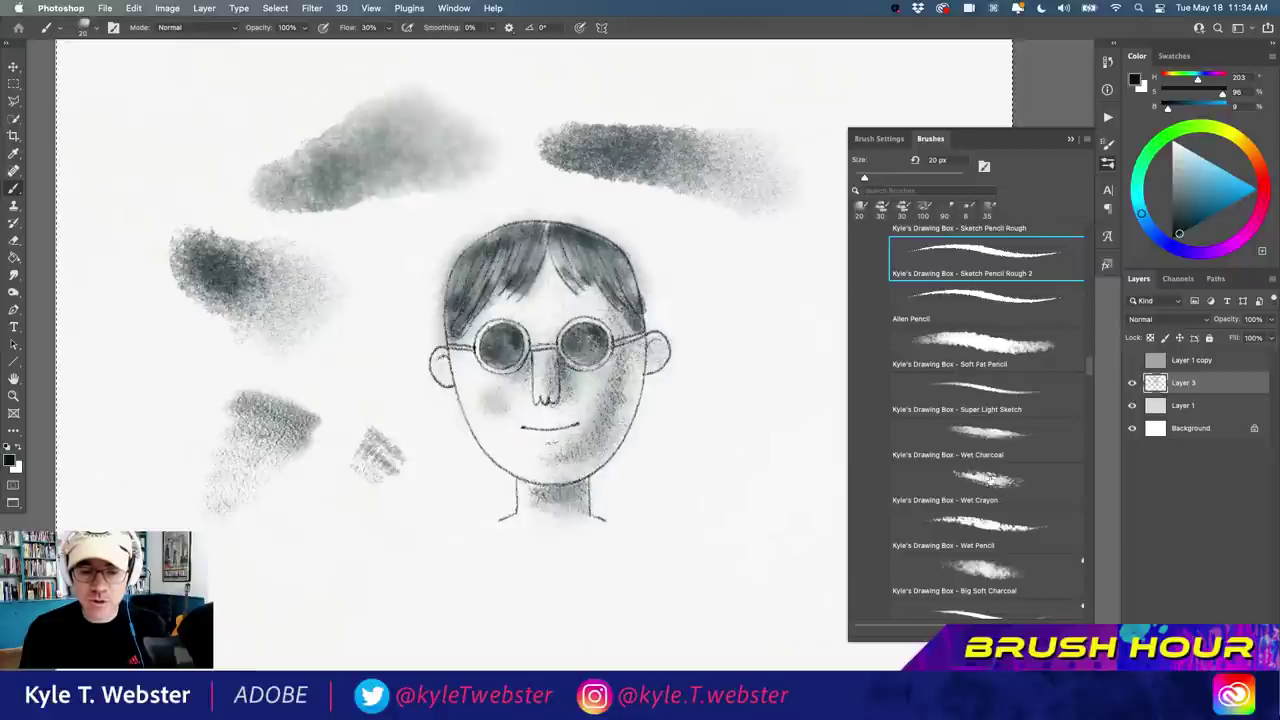
With the 90 px Wet Crayon brush, scribble dark strokes right of the face and a patch below it.
left_click(980, 478)
mouse_move(760, 335)
left_mouse_down()
mouse_move(785, 402)
mouse_move(757, 404)
mouse_move(744, 322)
mouse_move(765, 310)
mouse_move(751, 268)
mouse_move(735, 507)
mouse_move(686, 563)
left_mouse_up()
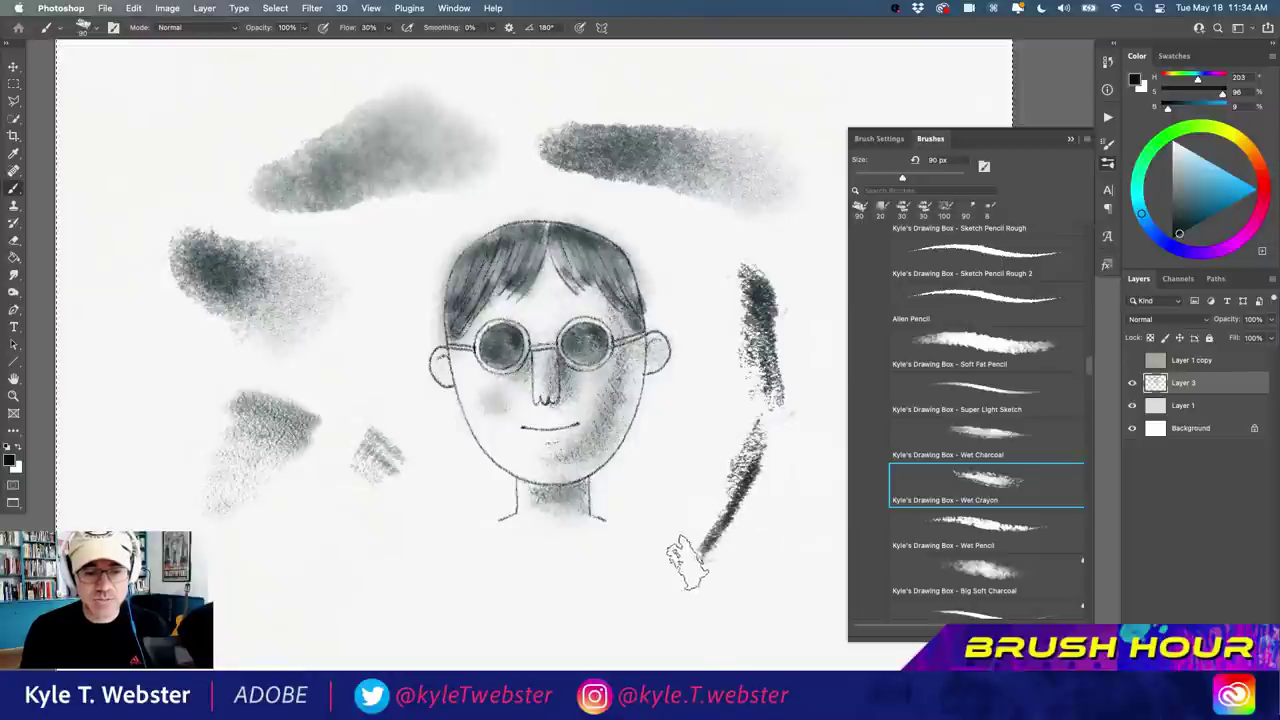
left_click_drag(706, 402, 684, 495)
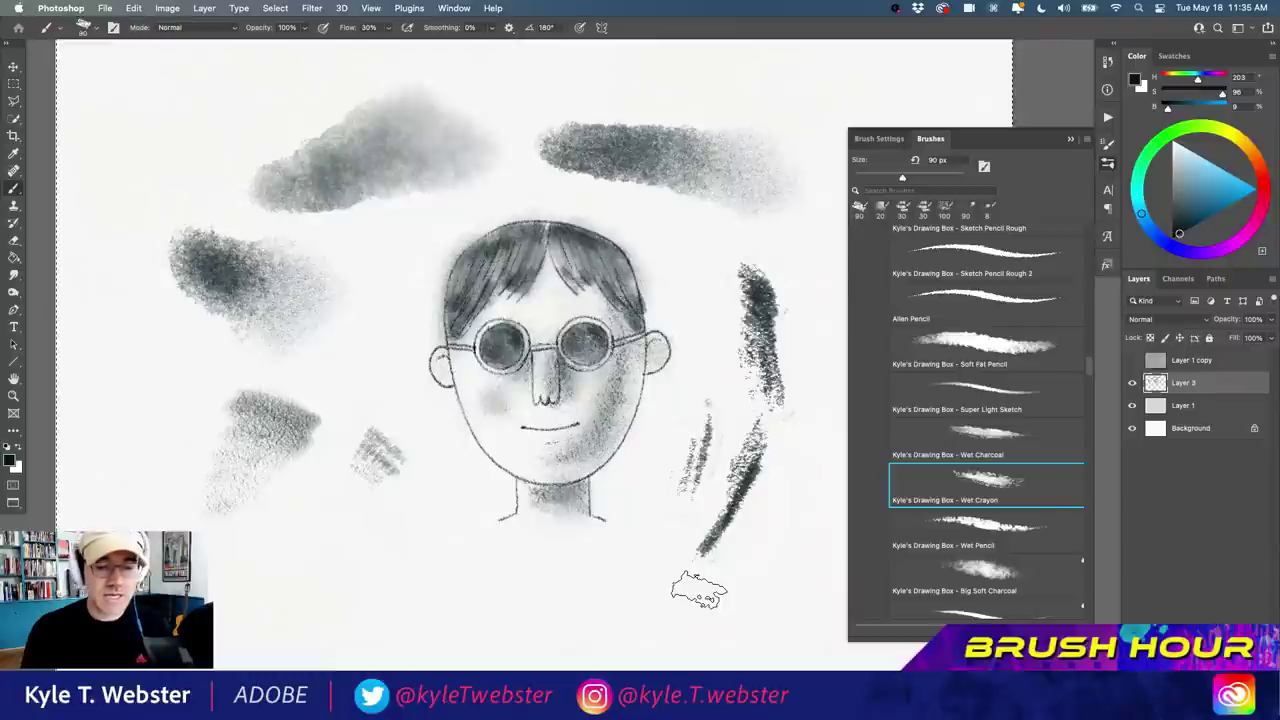
mouse_move(542, 598)
left_mouse_down()
mouse_move(451, 604)
mouse_move(465, 572)
mouse_move(411, 610)
mouse_move(455, 562)
mouse_move(385, 585)
left_mouse_up()
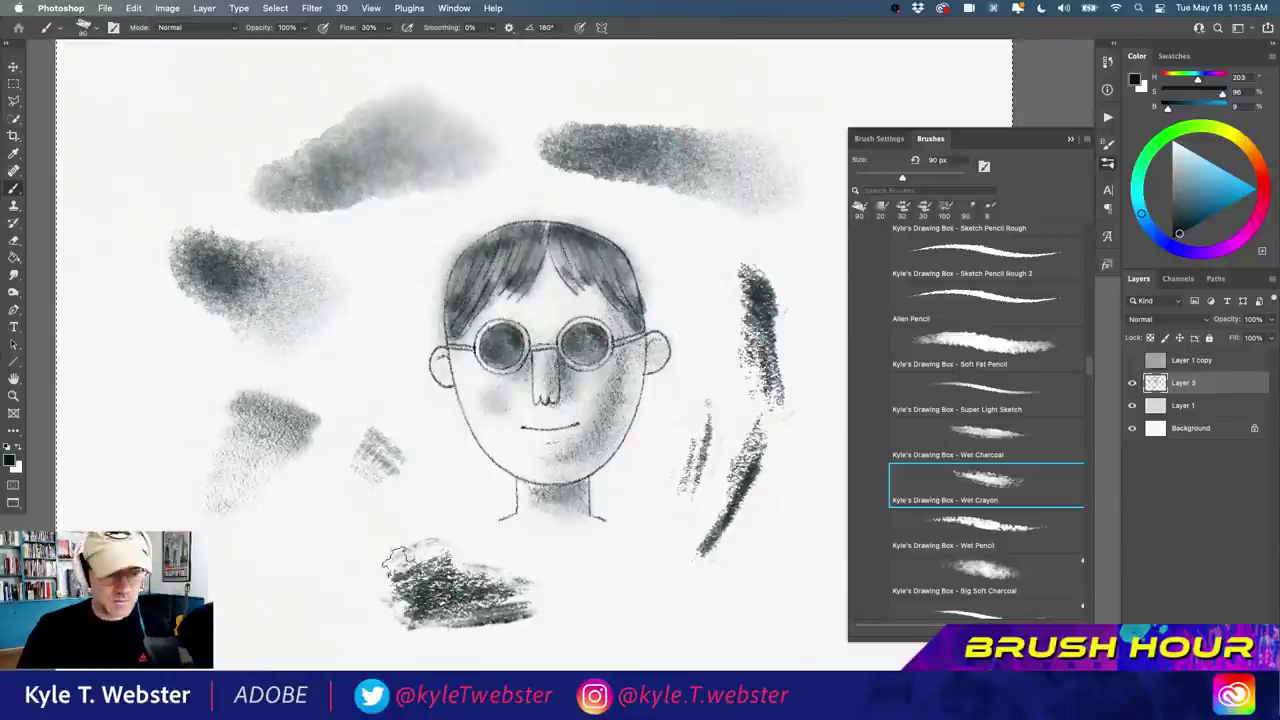
scroll(395, 537, "up", 3)
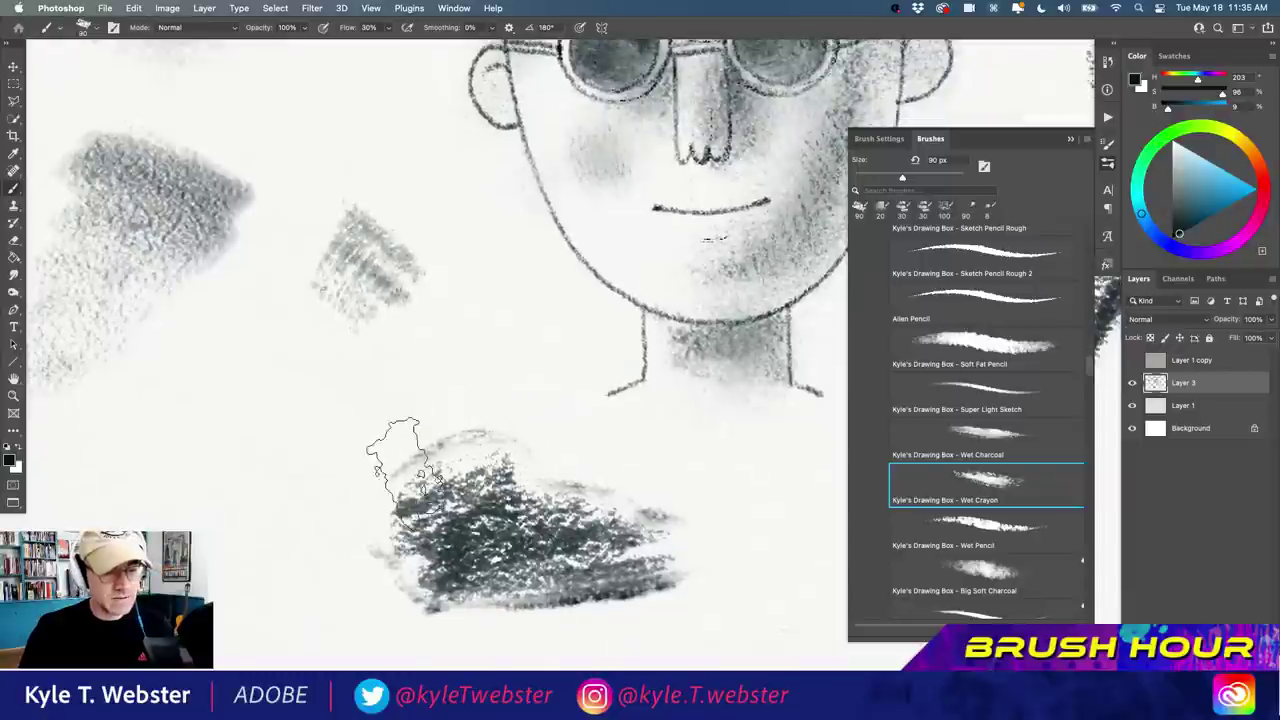
scroll(520, 445, "down", 3)
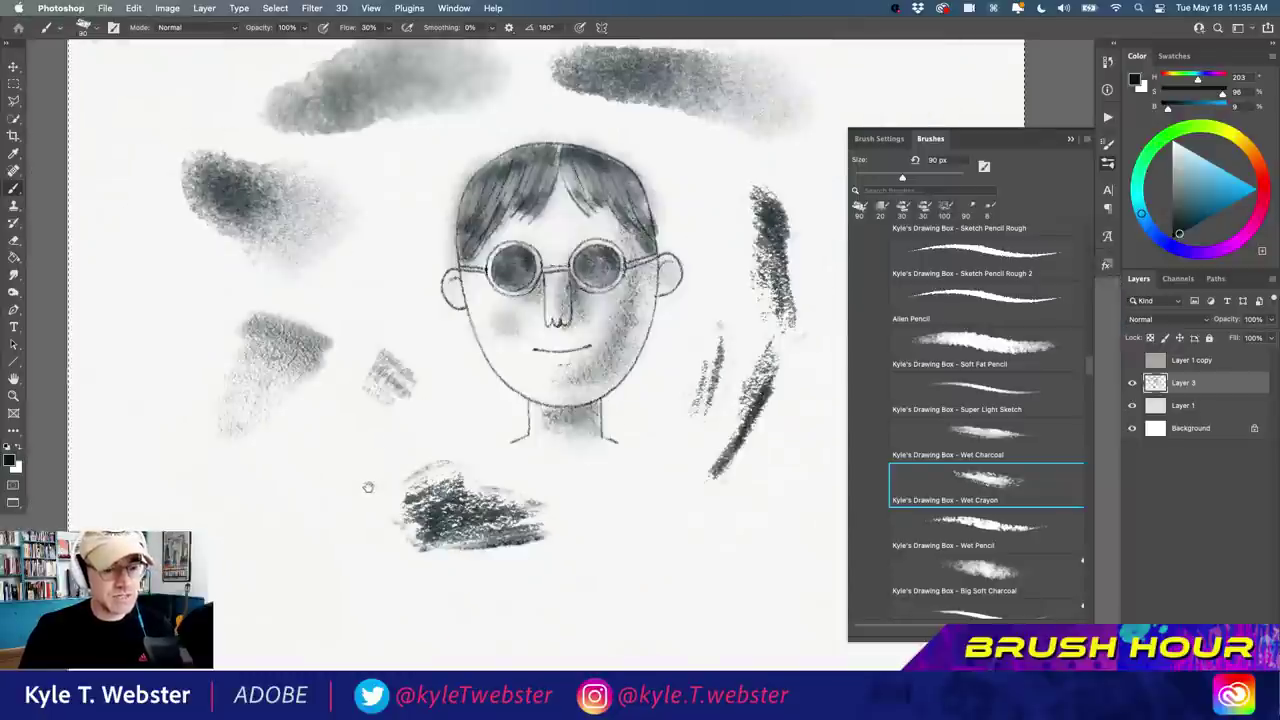
Darken the vertical crayon stroke, add a hatched blob beside it and a stroke lower right.
left_click_drag(337, 555, 323, 529)
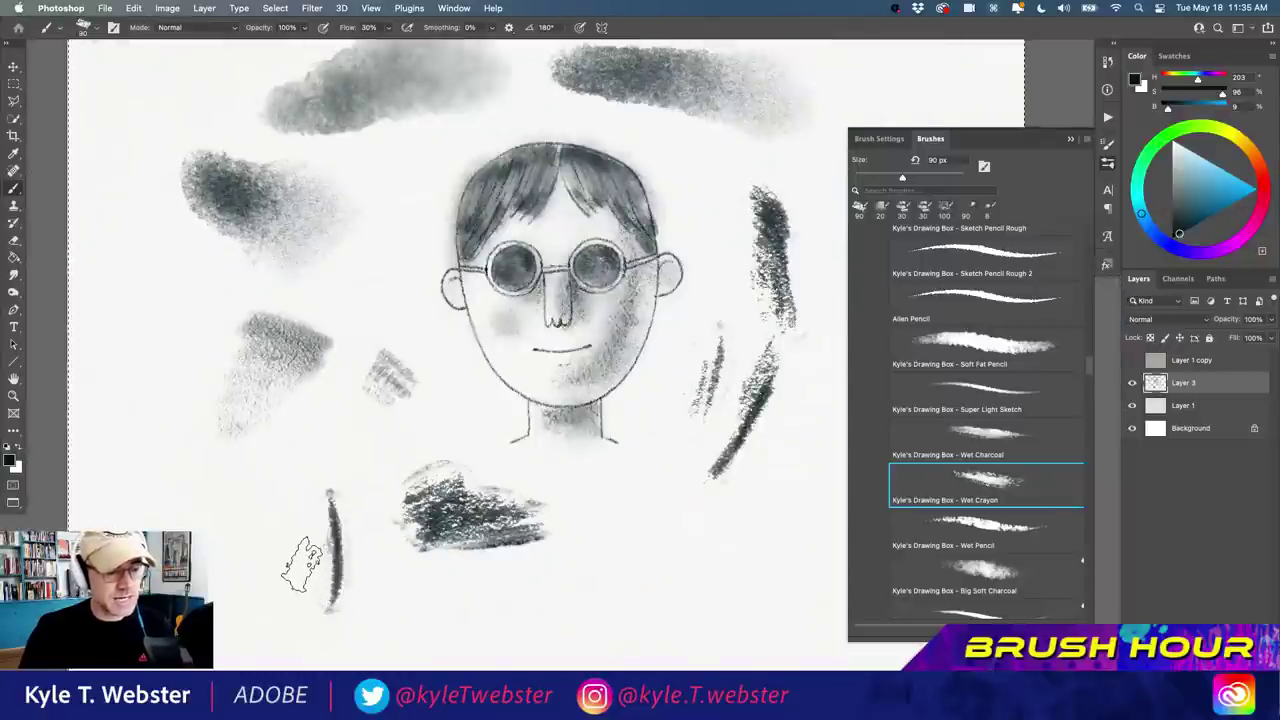
mouse_move(286, 571)
left_mouse_down()
mouse_move(272, 535)
mouse_move(262, 570)
mouse_move(245, 548)
mouse_move(258, 517)
mouse_move(228, 540)
mouse_move(205, 500)
left_mouse_up()
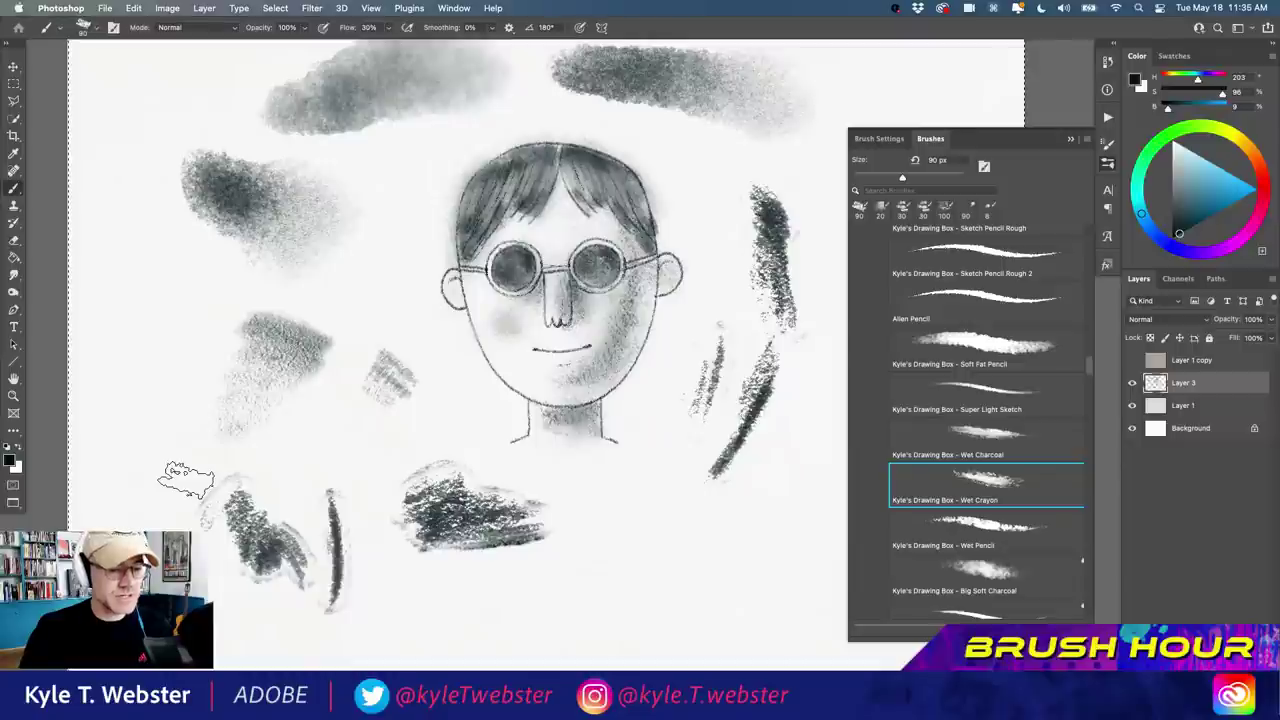
mouse_move(342, 505)
left_mouse_down()
mouse_move(360, 588)
mouse_move(357, 502)
mouse_move(265, 468)
mouse_move(289, 497)
mouse_move(322, 483)
mouse_move(284, 495)
mouse_move(318, 453)
mouse_move(255, 480)
left_mouse_up()
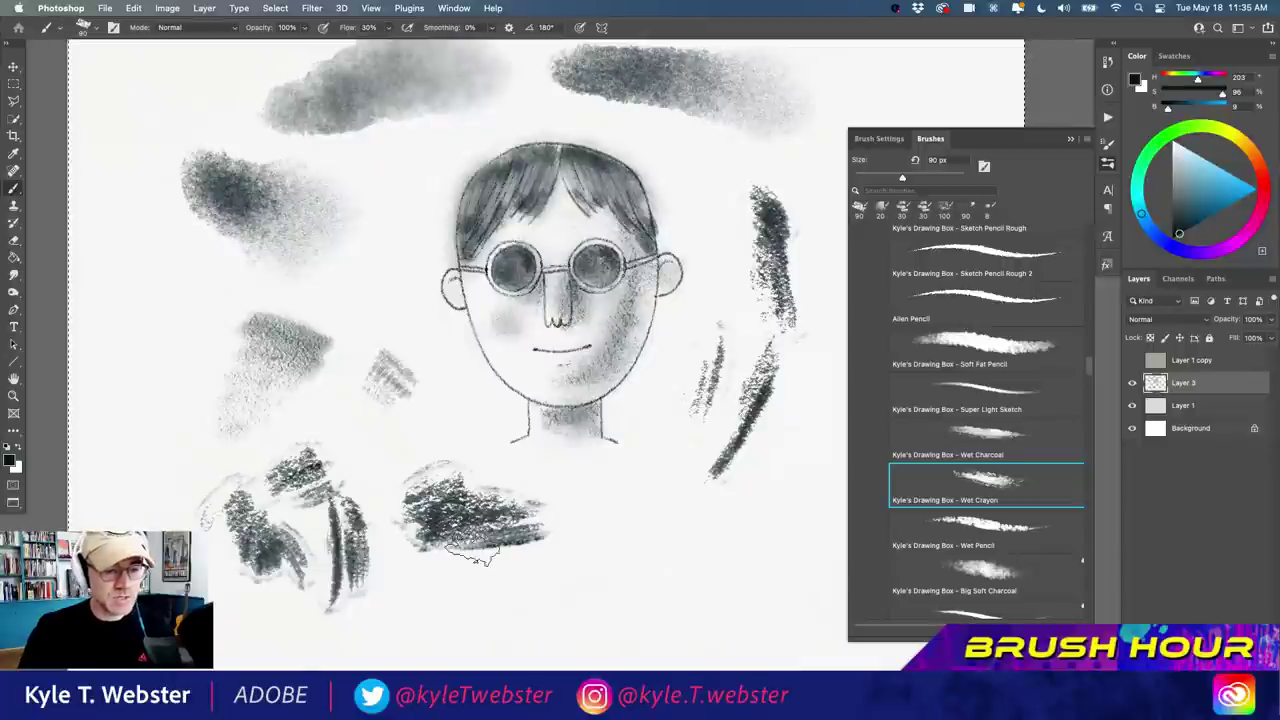
left_click_drag(447, 522, 403, 556)
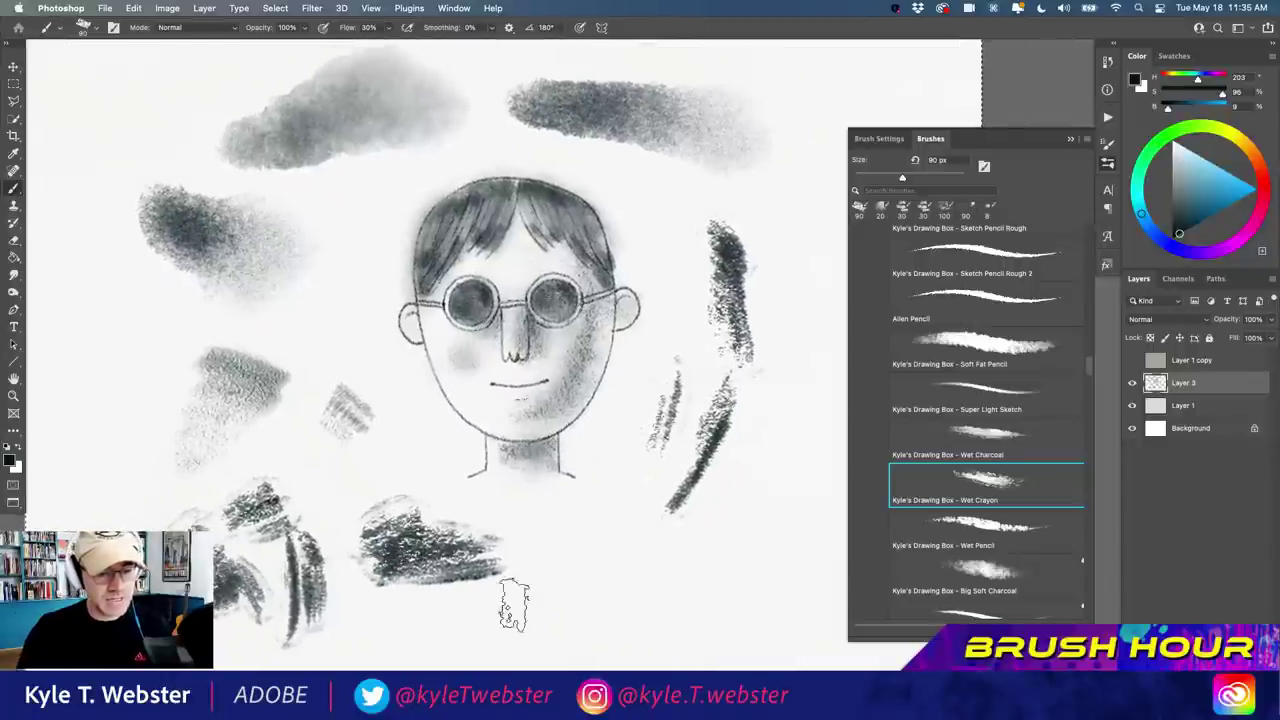
mouse_move(590, 588)
left_mouse_down()
mouse_move(632, 577)
mouse_move(562, 625)
mouse_move(612, 620)
mouse_move(660, 565)
left_mouse_up()
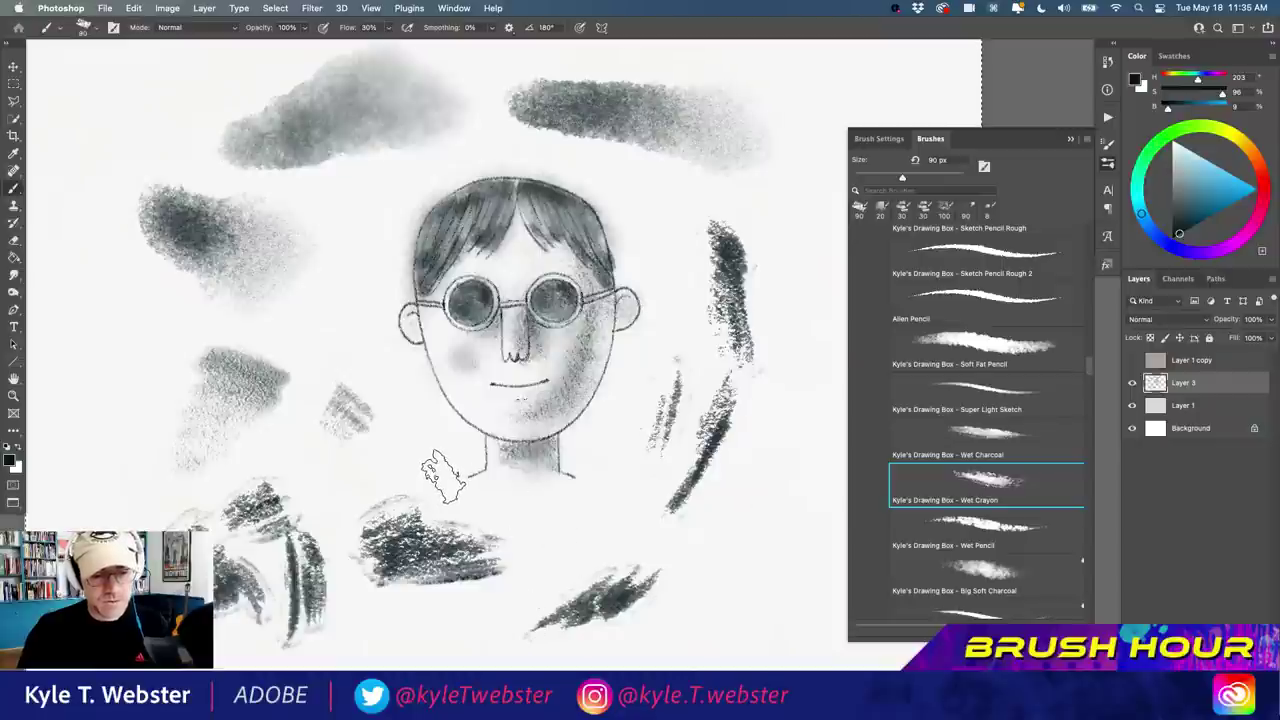
Brush light blue over the lower-right and lower-centre crayon strokes.
left_click(1228, 183)
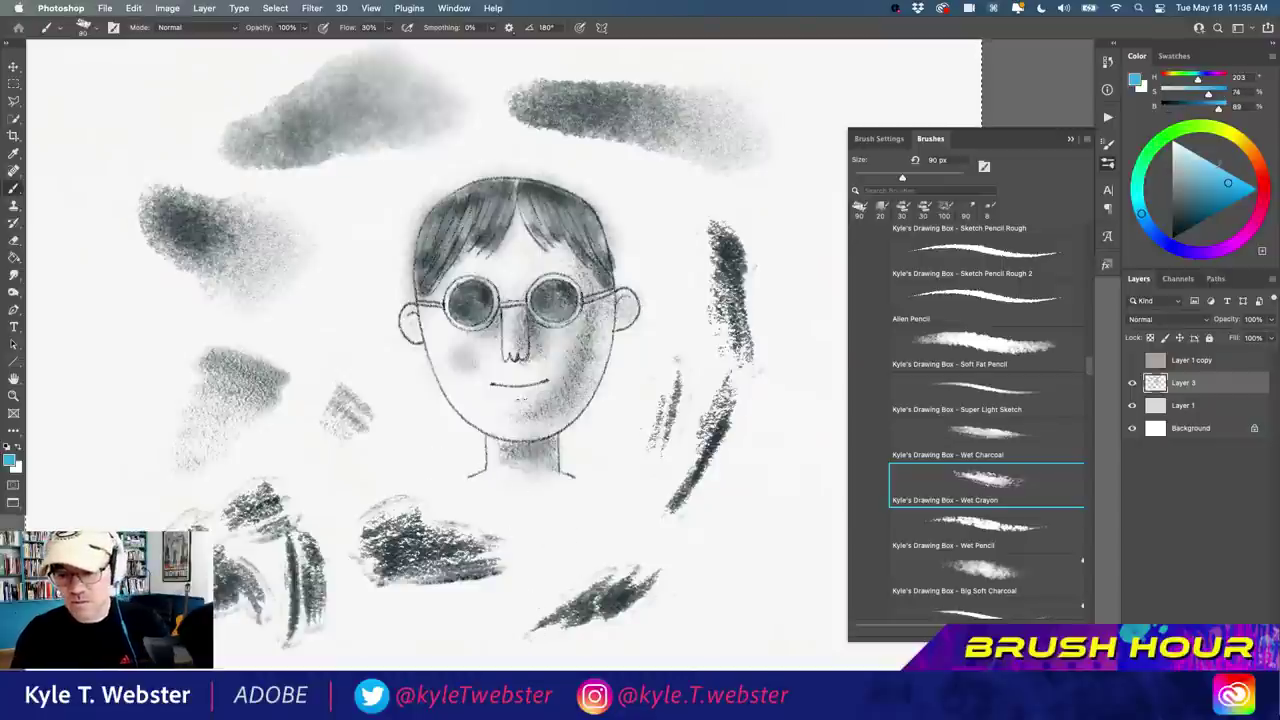
mouse_move(635, 565)
left_mouse_down()
mouse_move(590, 630)
mouse_move(573, 610)
mouse_move(588, 572)
mouse_move(622, 565)
mouse_move(540, 625)
left_mouse_up()
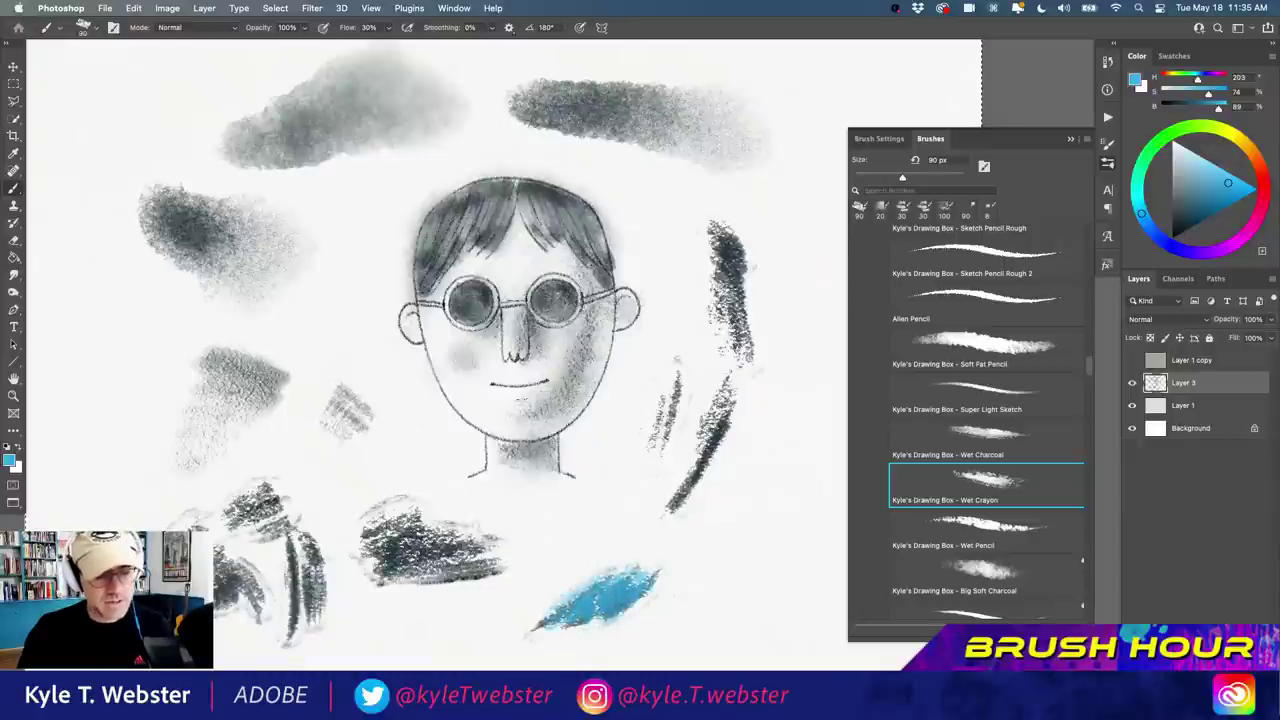
mouse_move(385, 565)
left_mouse_down()
mouse_move(420, 592)
mouse_move(440, 560)
mouse_move(395, 555)
mouse_move(450, 550)
mouse_move(365, 530)
mouse_move(420, 495)
mouse_move(350, 540)
mouse_move(360, 505)
left_mouse_up()
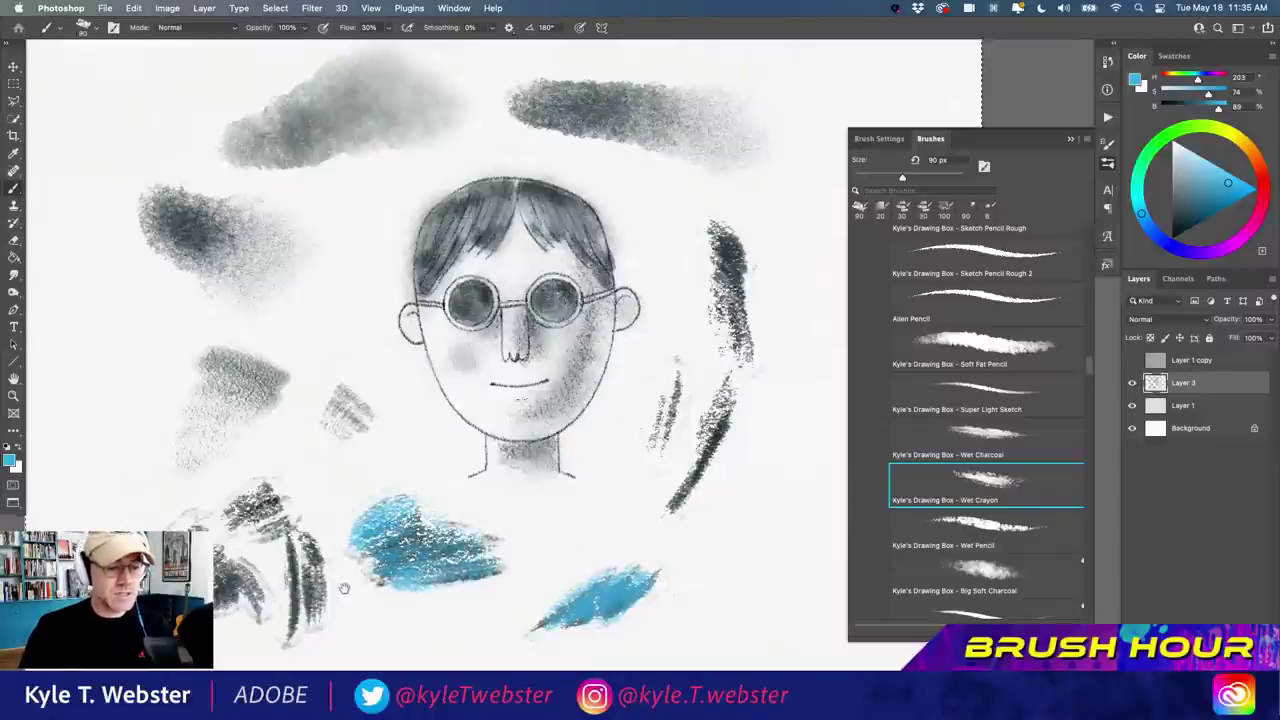
left_click_drag(360, 576, 420, 543)
Scrub yellow over the left of the blue patch and blend it in.
left_click(1241, 141)
mouse_move(512, 492)
left_mouse_down()
mouse_move(495, 535)
mouse_move(462, 525)
mouse_move(440, 495)
mouse_move(420, 530)
mouse_move(412, 508)
mouse_move(385, 518)
mouse_move(430, 488)
left_mouse_up()
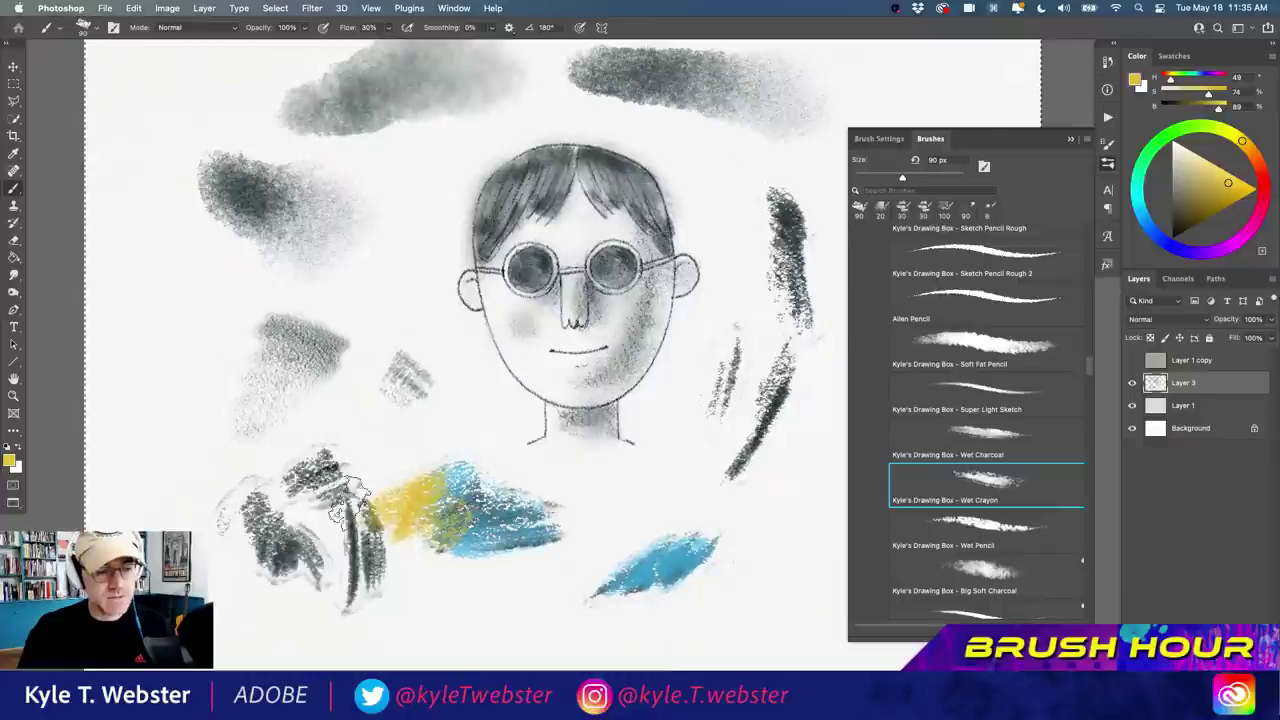
key("r")
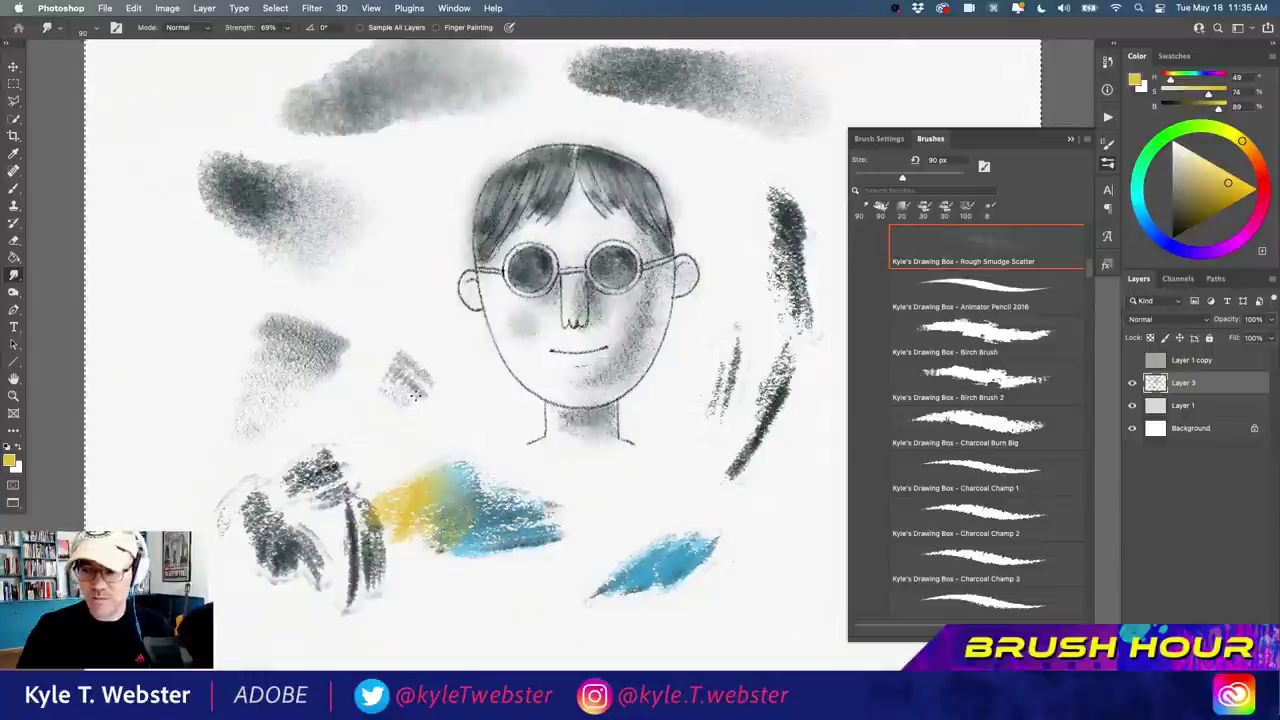
key("b")
mouse_move(420, 510)
left_mouse_down()
mouse_move(434, 474)
mouse_move(384, 497)
mouse_move(430, 500)
left_mouse_up()
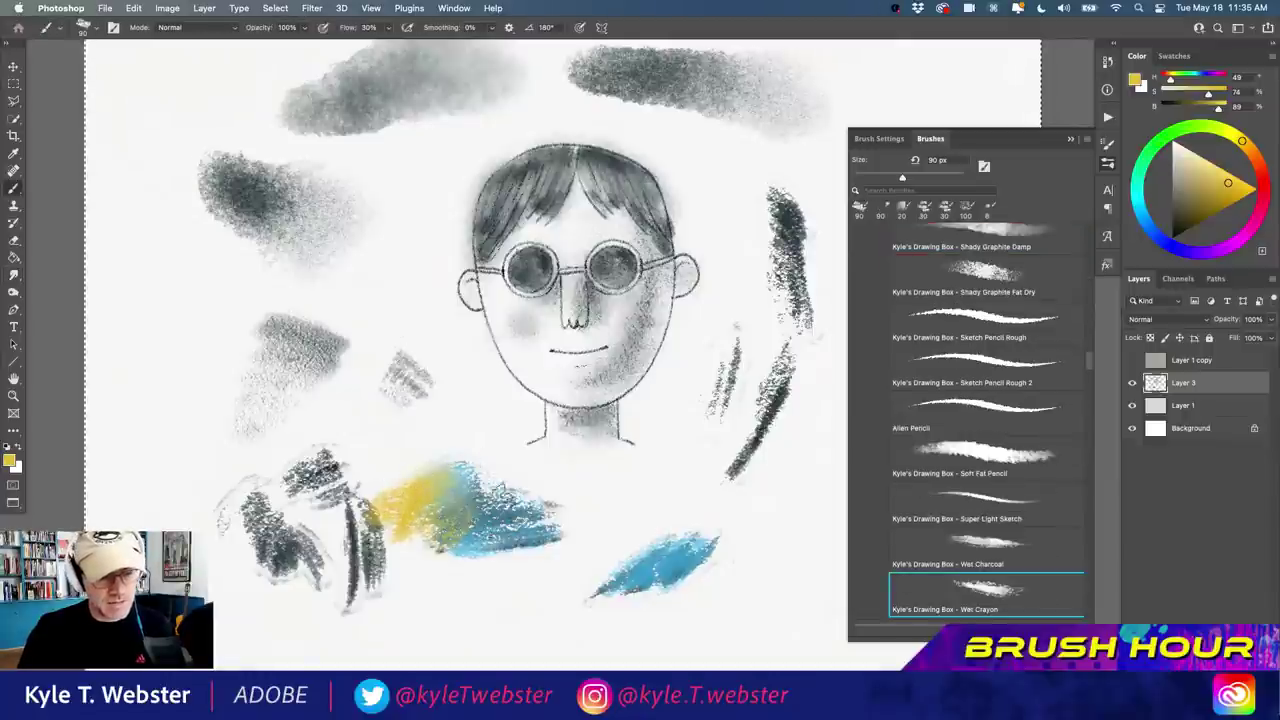
Dull the yellow-and-blue patch with dark grey-blue crayon strokes.
left_click(440, 485, "alt")
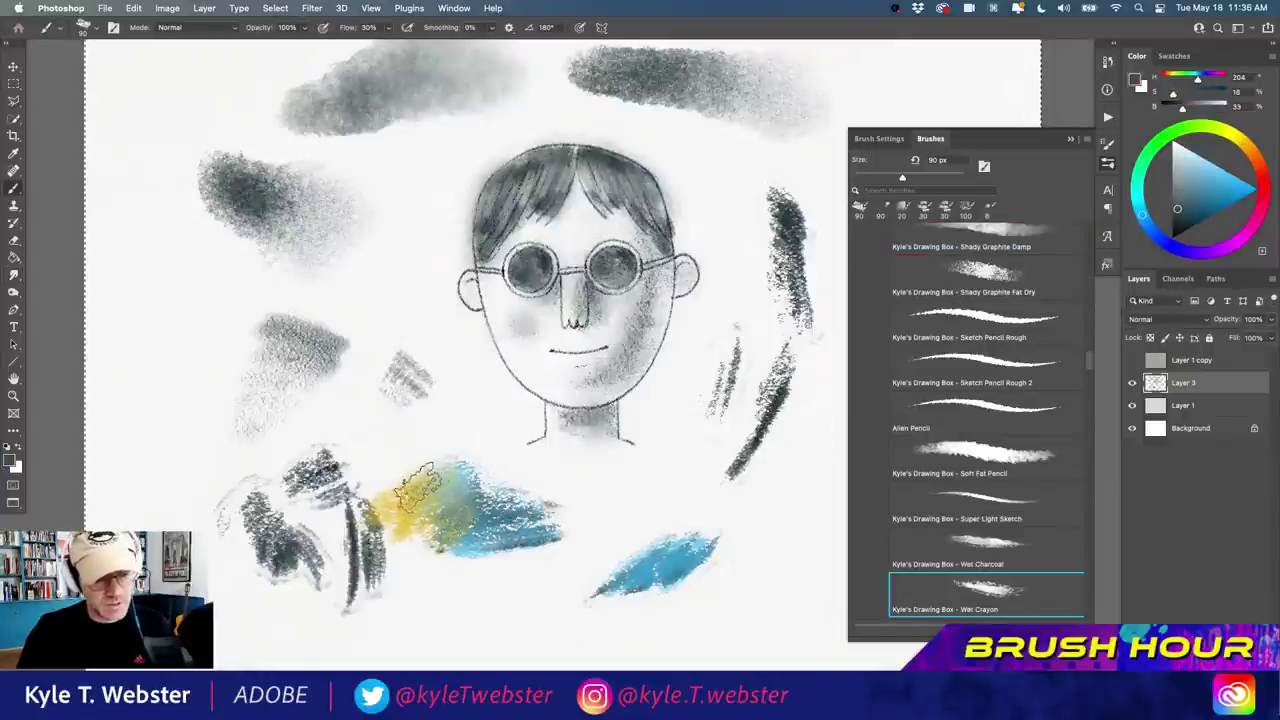
mouse_move(415, 485)
left_mouse_down()
mouse_move(460, 481)
mouse_move(450, 516)
mouse_move(455, 506)
mouse_move(405, 541)
mouse_move(380, 510)
left_mouse_up()
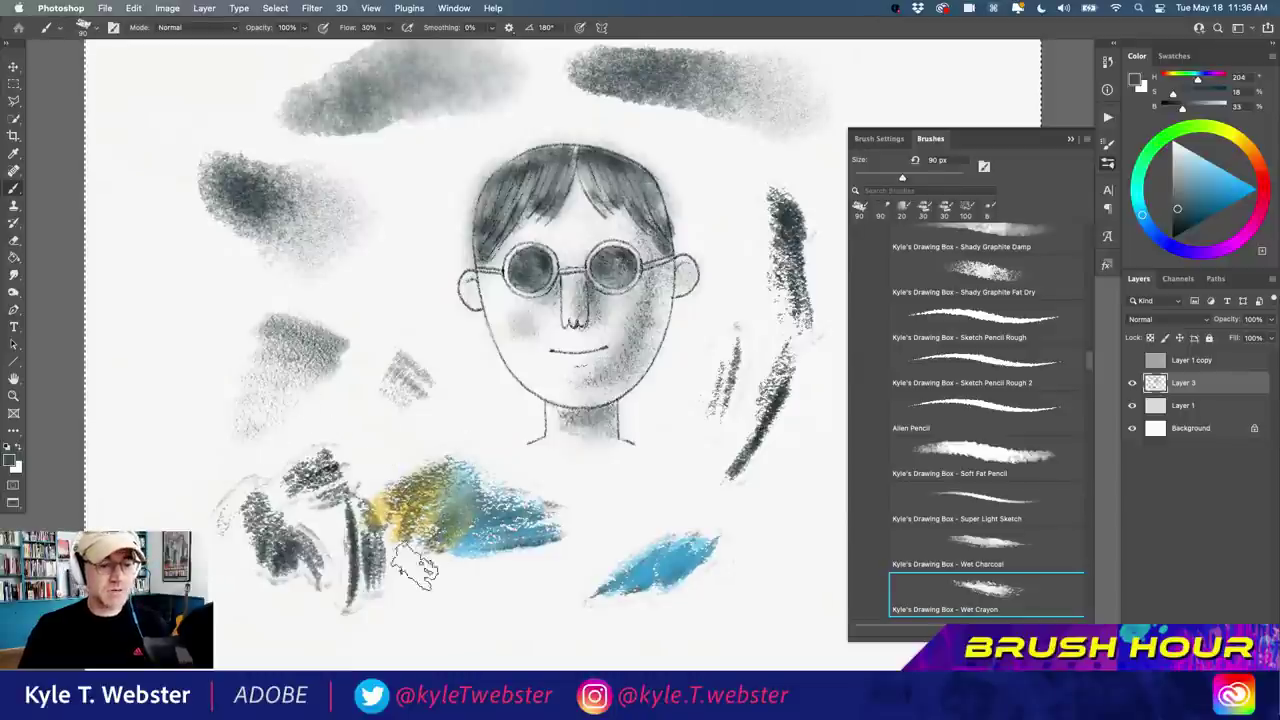
mouse_move(425, 455)
left_mouse_down()
mouse_move(378, 508)
mouse_move(353, 503)
mouse_move(358, 542)
left_mouse_up()
mouse_move(510, 452)
left_mouse_down()
mouse_move(402, 506)
mouse_move(381, 495)
left_mouse_up()
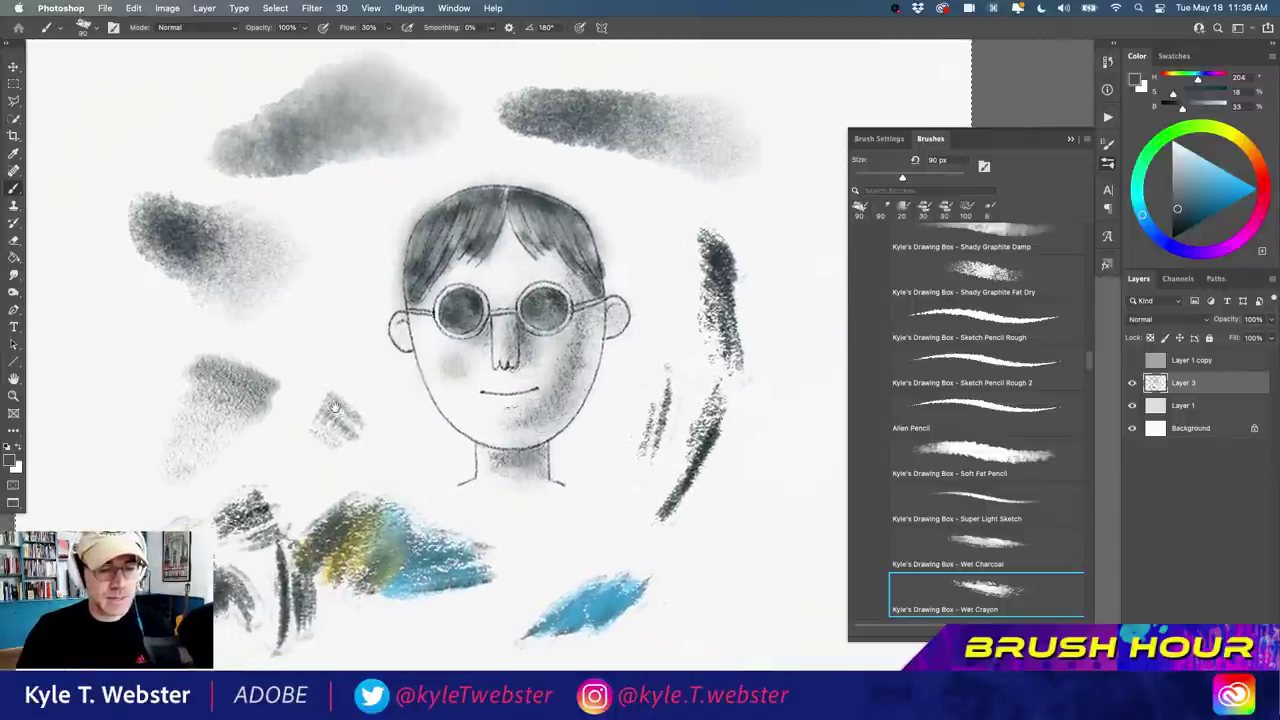
Hide the face layer, add a new layer, and try then undo a black Wet Charcoal stroke.
left_click(1132, 383)
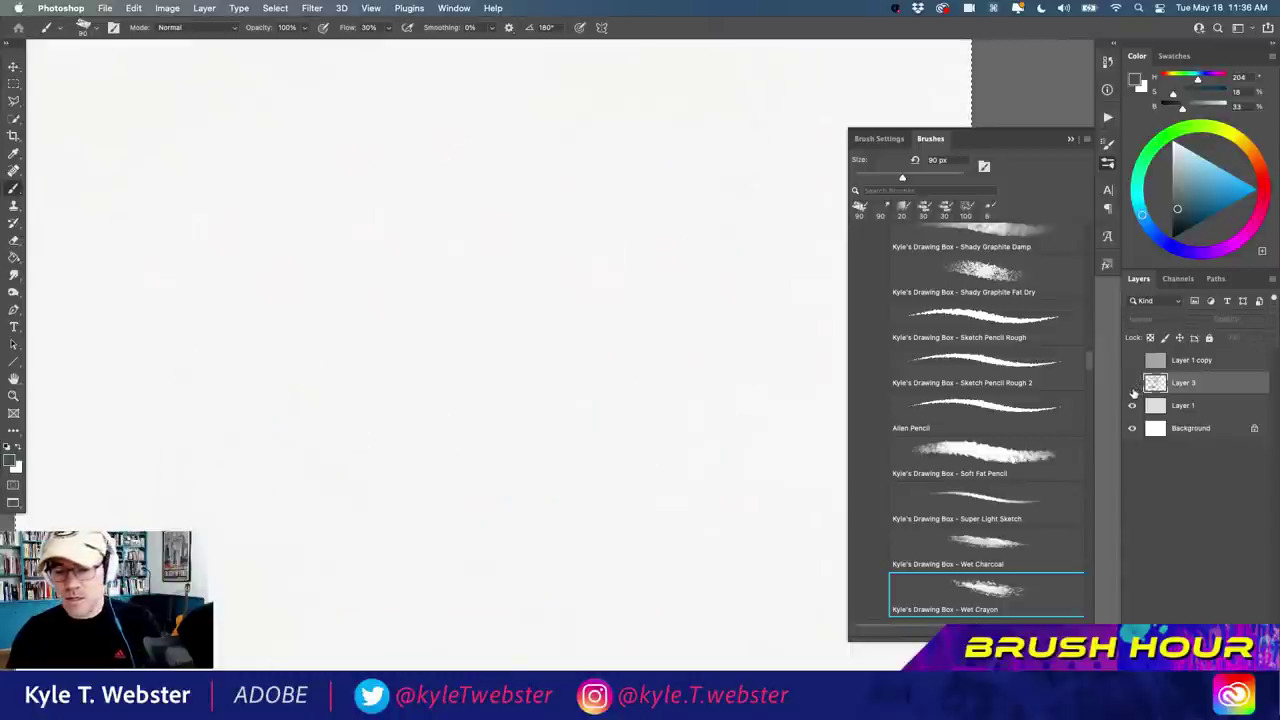
key("super+alt+shift+n")
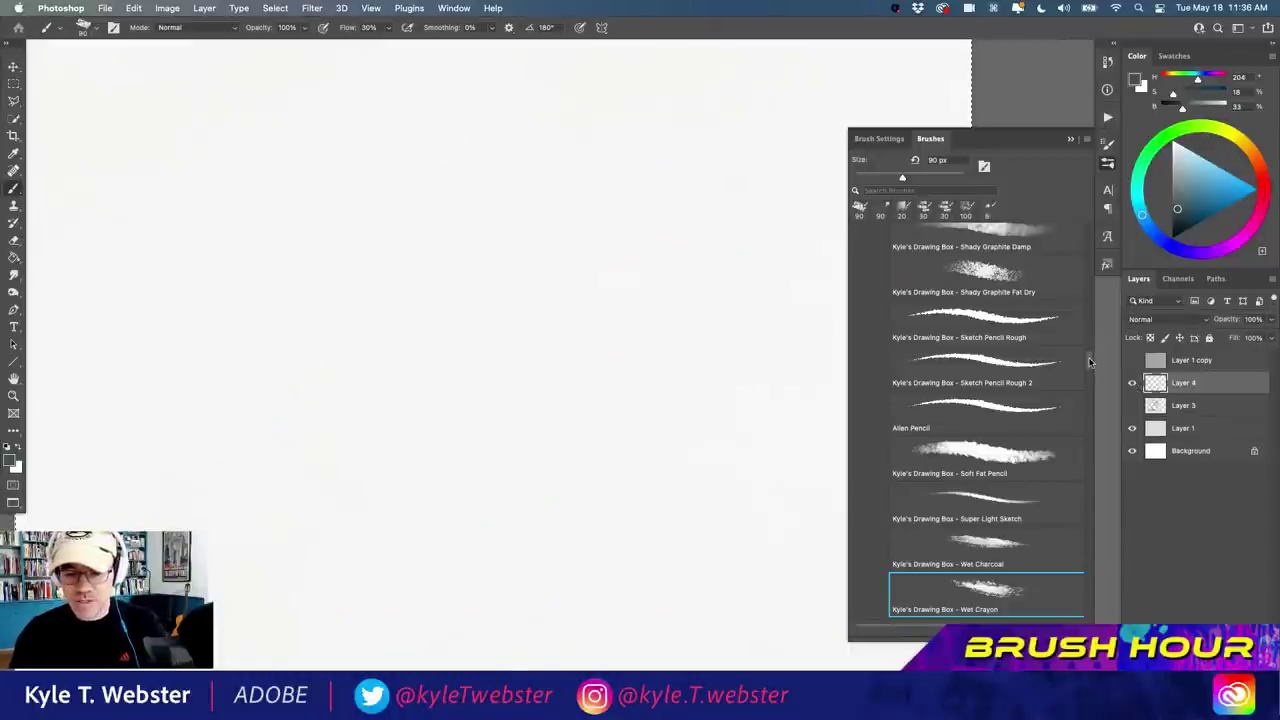
left_click(985, 550)
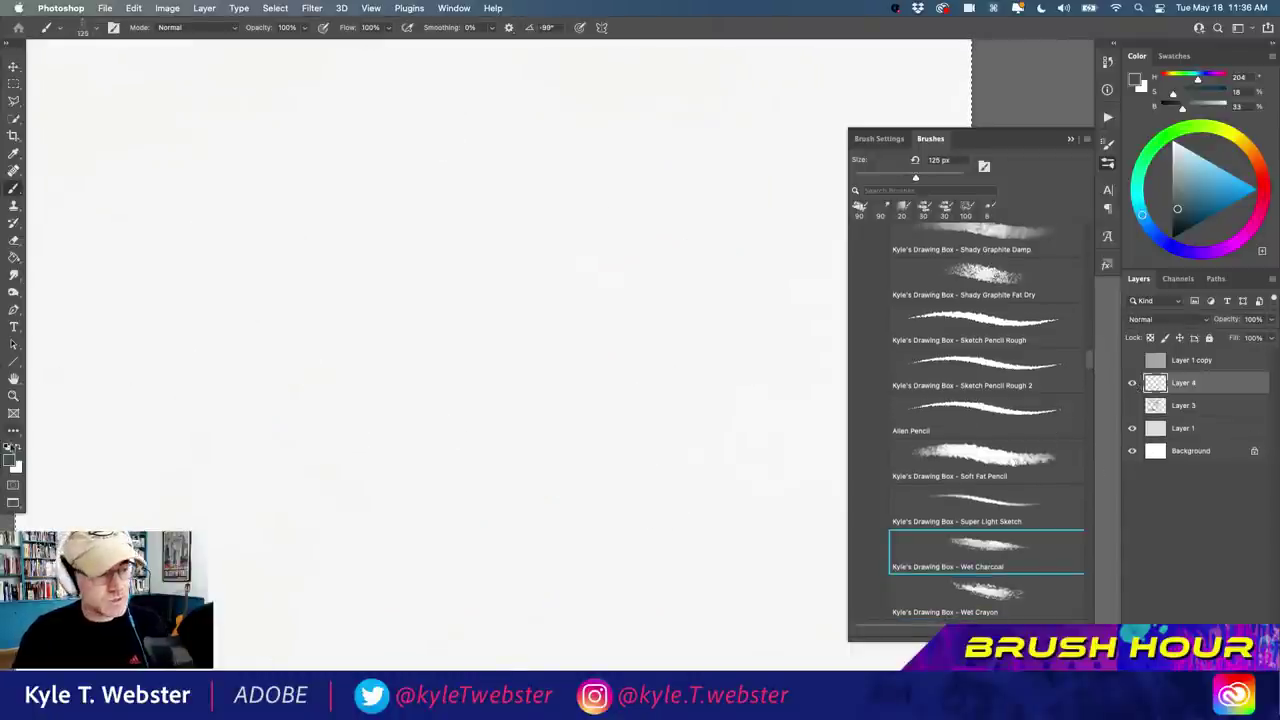
key("d")
mouse_move(621, 254)
left_mouse_down()
mouse_move(547, 474)
mouse_move(510, 354)
mouse_move(417, 434)
mouse_move(392, 529)
mouse_move(335, 560)
left_mouse_up()
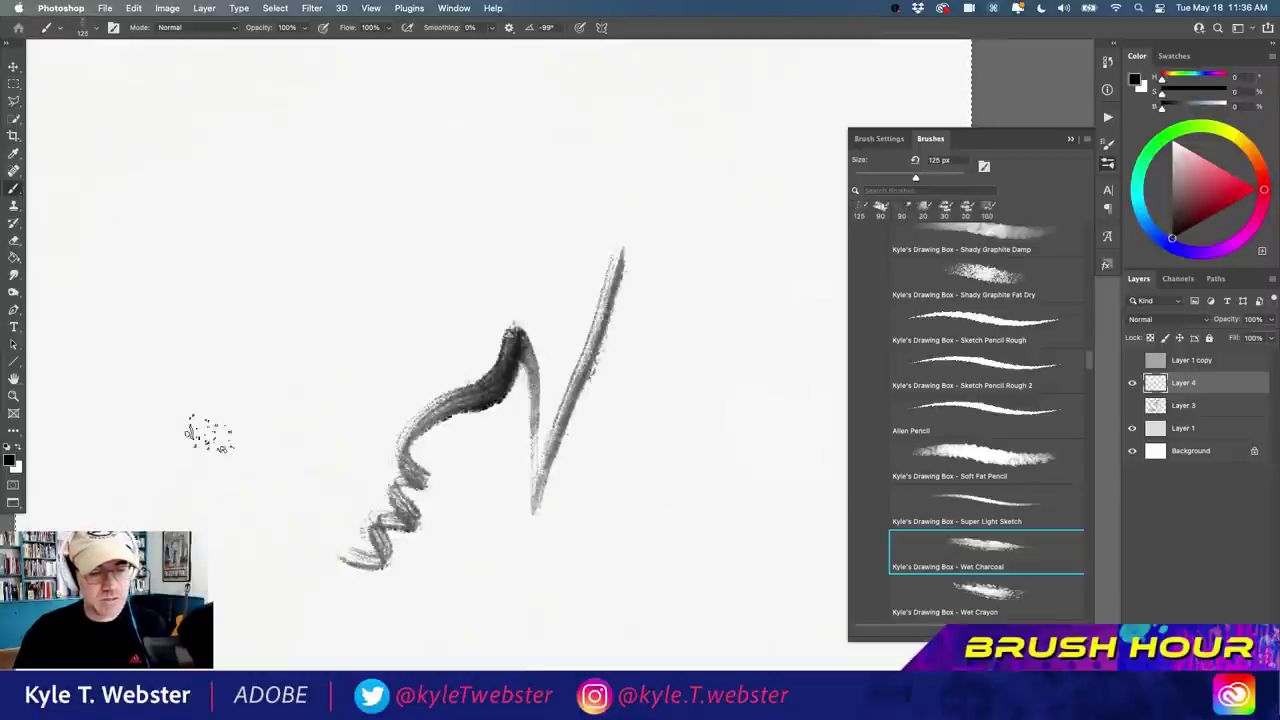
key("super+z")
Choose the Charcoal Burn Big brush (60 px, 60% flow) from the brush list.
scroll(927, 300, "up", 15)
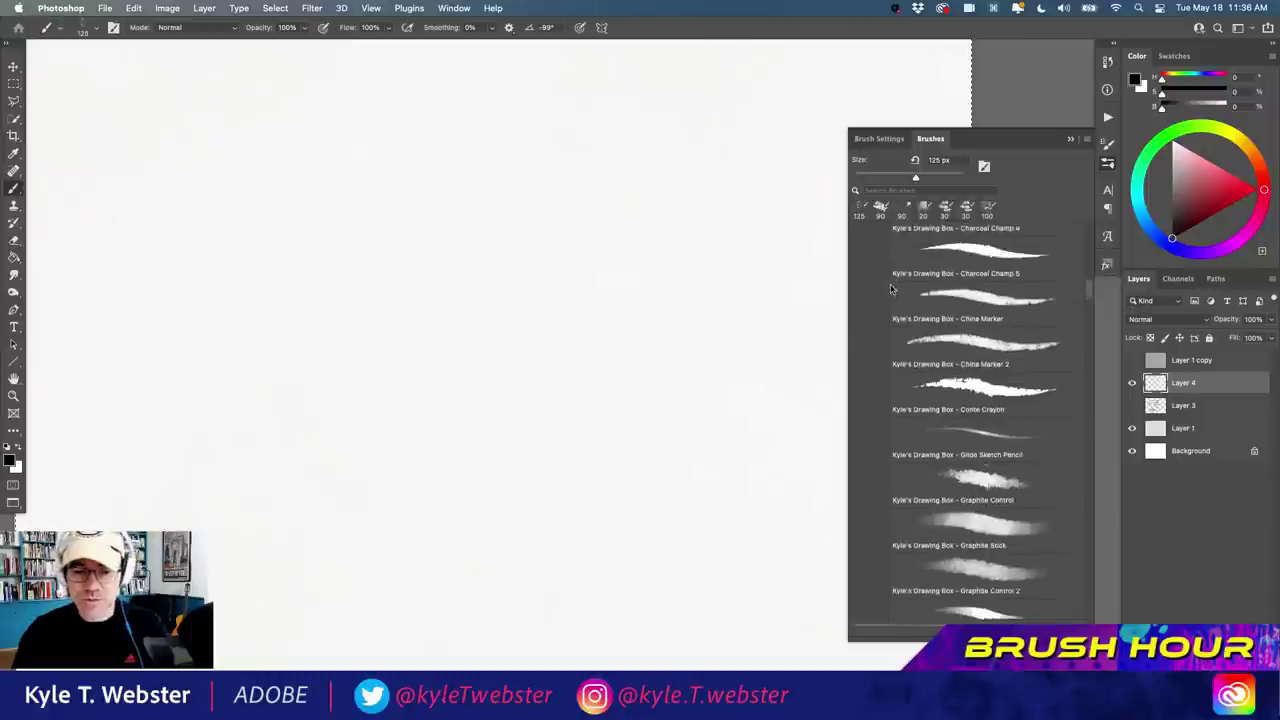
scroll(884, 277, "up", 10)
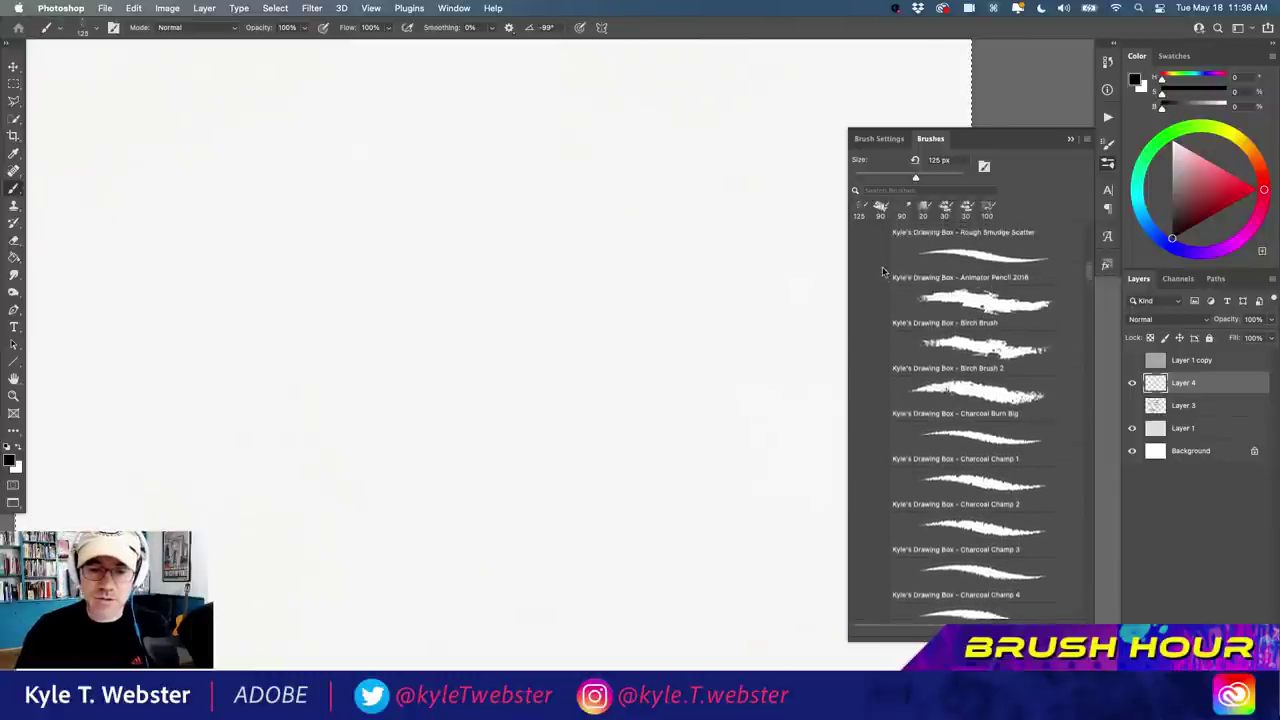
scroll(881, 270, "down", 5)
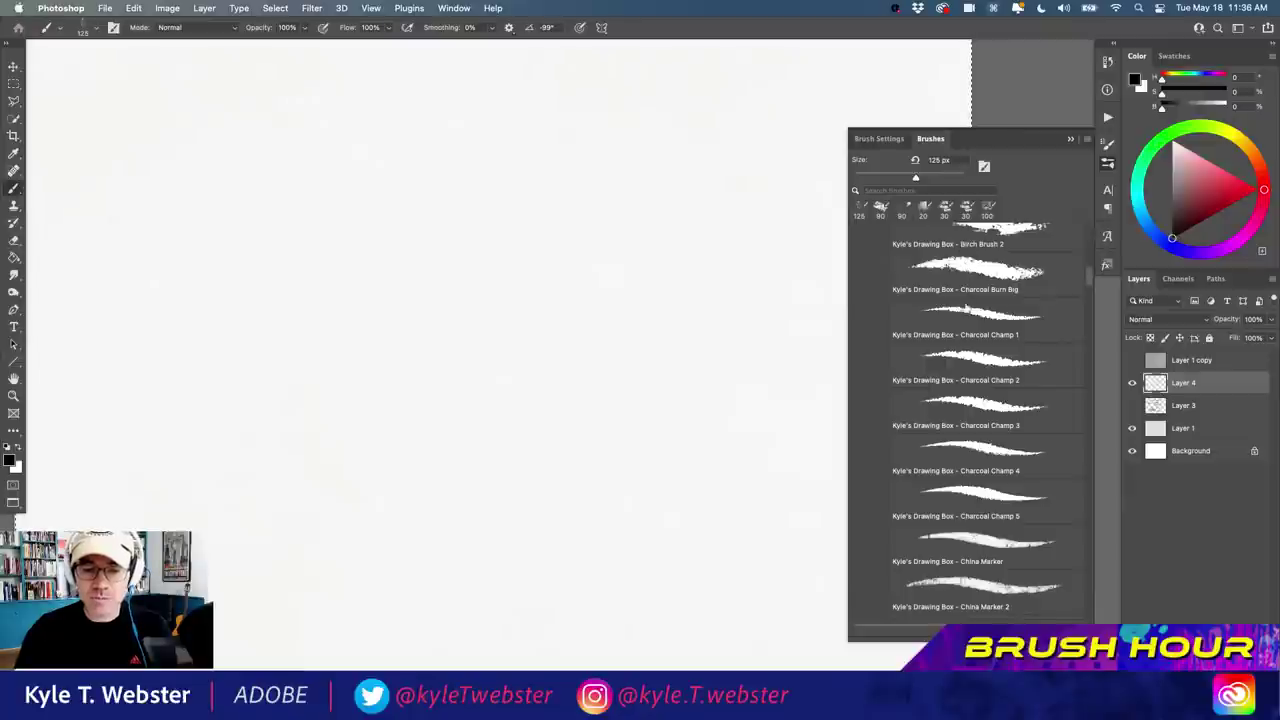
left_click(975, 270)
Paint a dense black Charcoal Burn Big patch mid-canvas and grow it up, down and left.
mouse_move(688, 310)
left_mouse_down()
mouse_move(657, 314)
mouse_move(568, 408)
mouse_move(536, 310)
mouse_move(596, 303)
mouse_move(624, 255)
mouse_move(572, 266)
left_mouse_up()
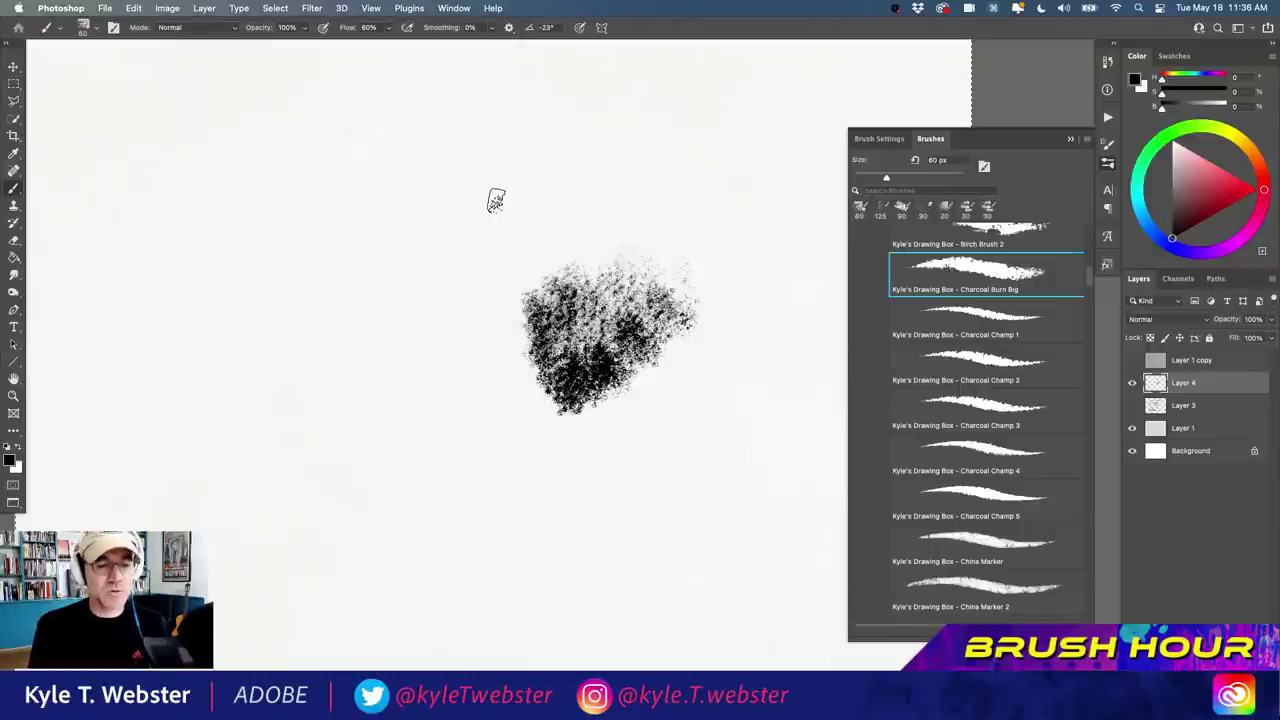
mouse_move(515, 310)
left_mouse_down()
mouse_move(512, 292)
mouse_move(532, 348)
mouse_move(525, 382)
mouse_move(505, 340)
mouse_move(570, 330)
mouse_move(575, 300)
mouse_move(543, 251)
left_mouse_up()
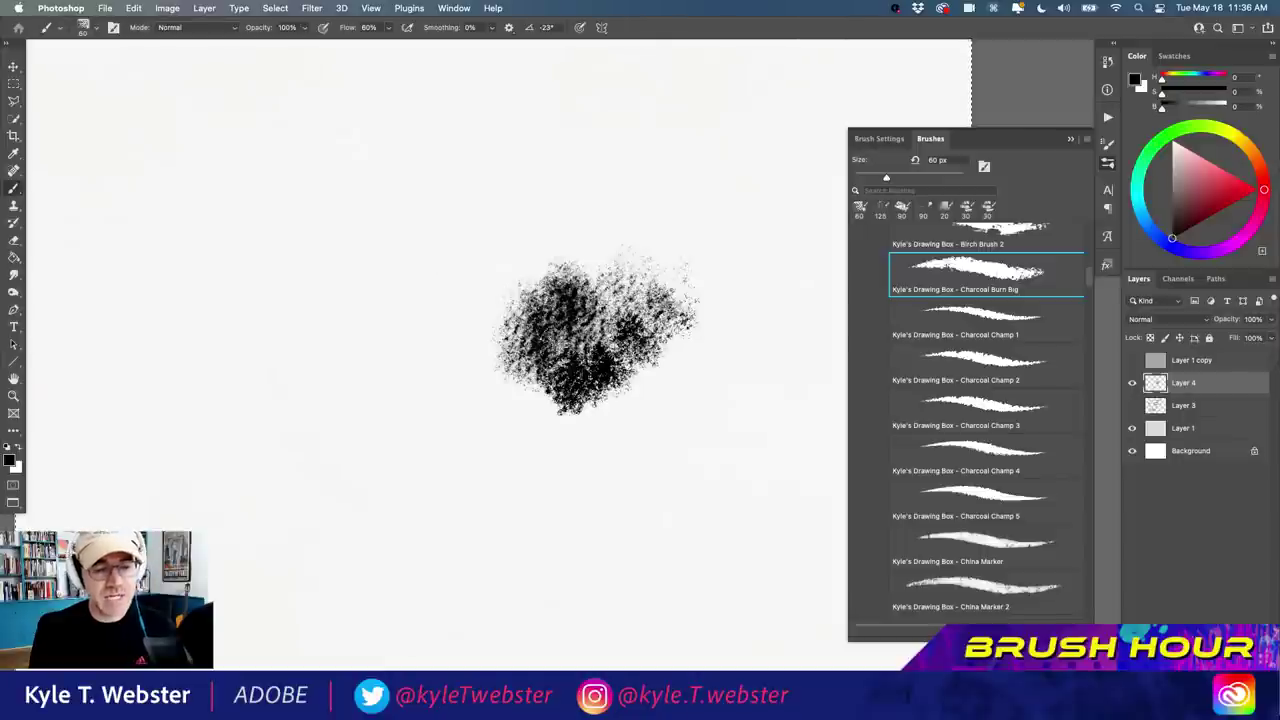
mouse_move(560, 335)
left_mouse_down()
mouse_move(545, 390)
mouse_move(560, 340)
mouse_move(515, 410)
mouse_move(490, 376)
left_mouse_up()
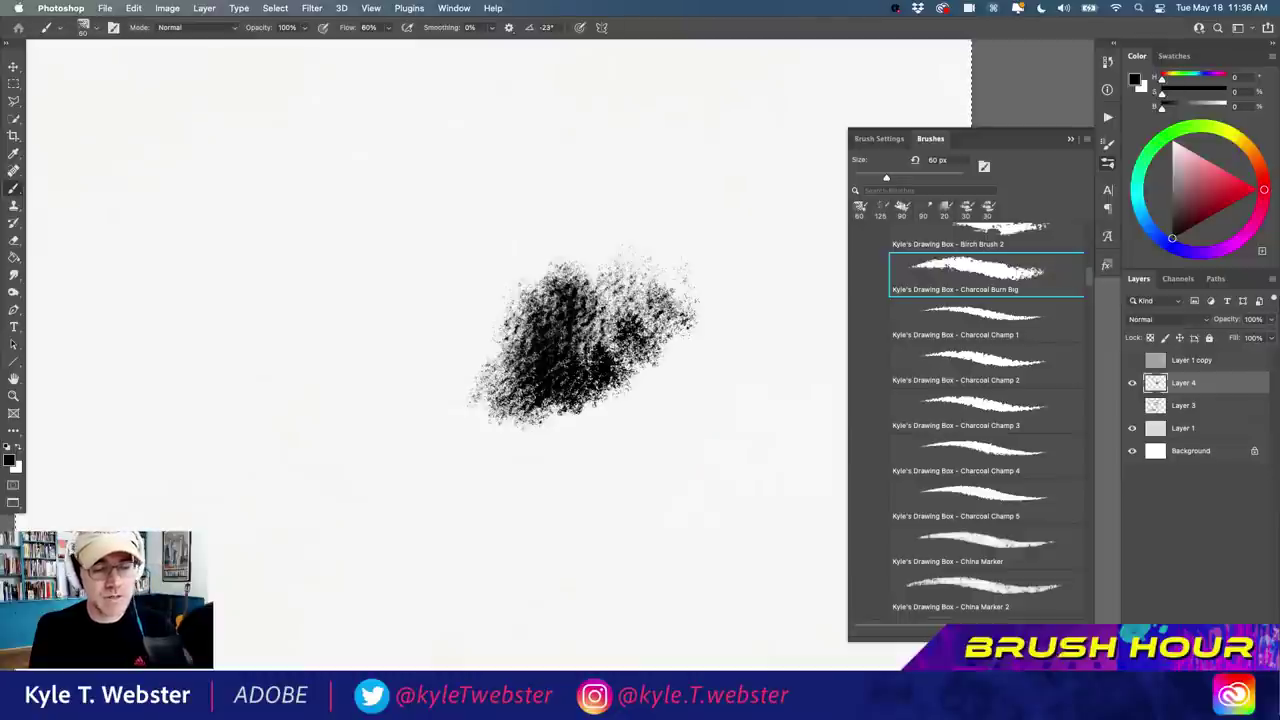
mouse_move(555, 350)
left_mouse_down()
mouse_move(520, 290)
mouse_move(560, 370)
left_mouse_up()
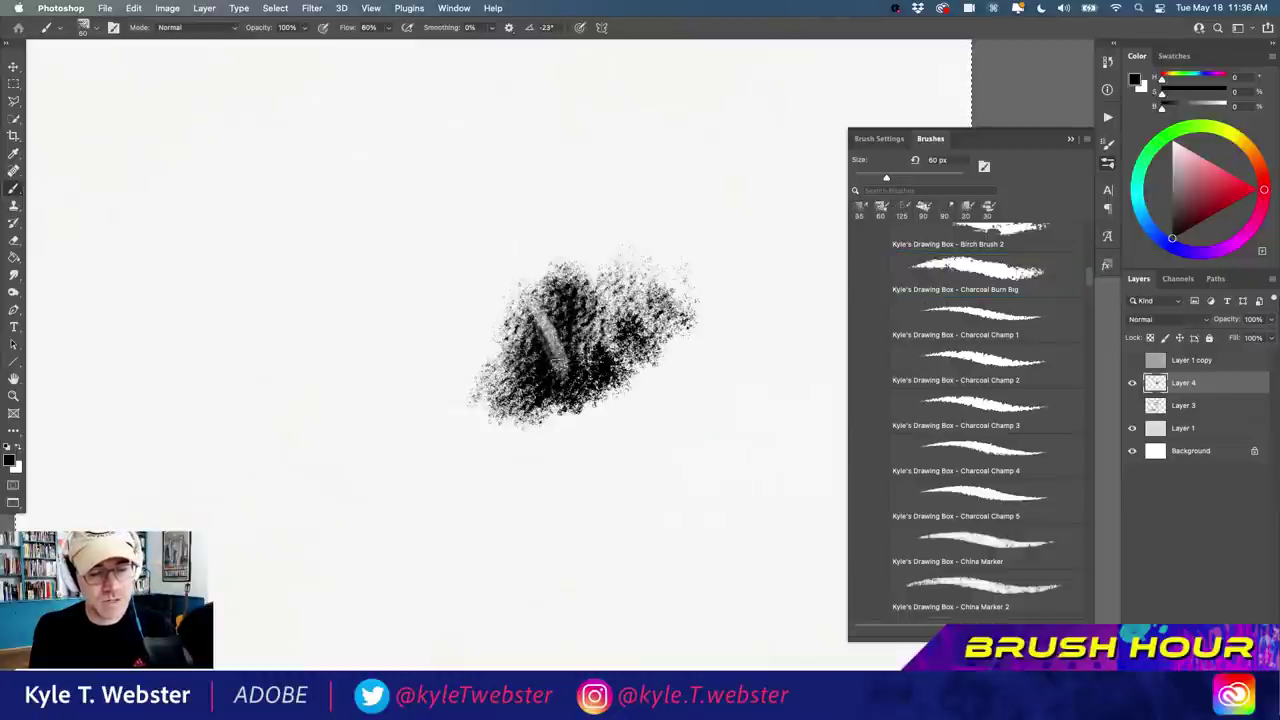
left_click_drag(540, 320, 562, 372)
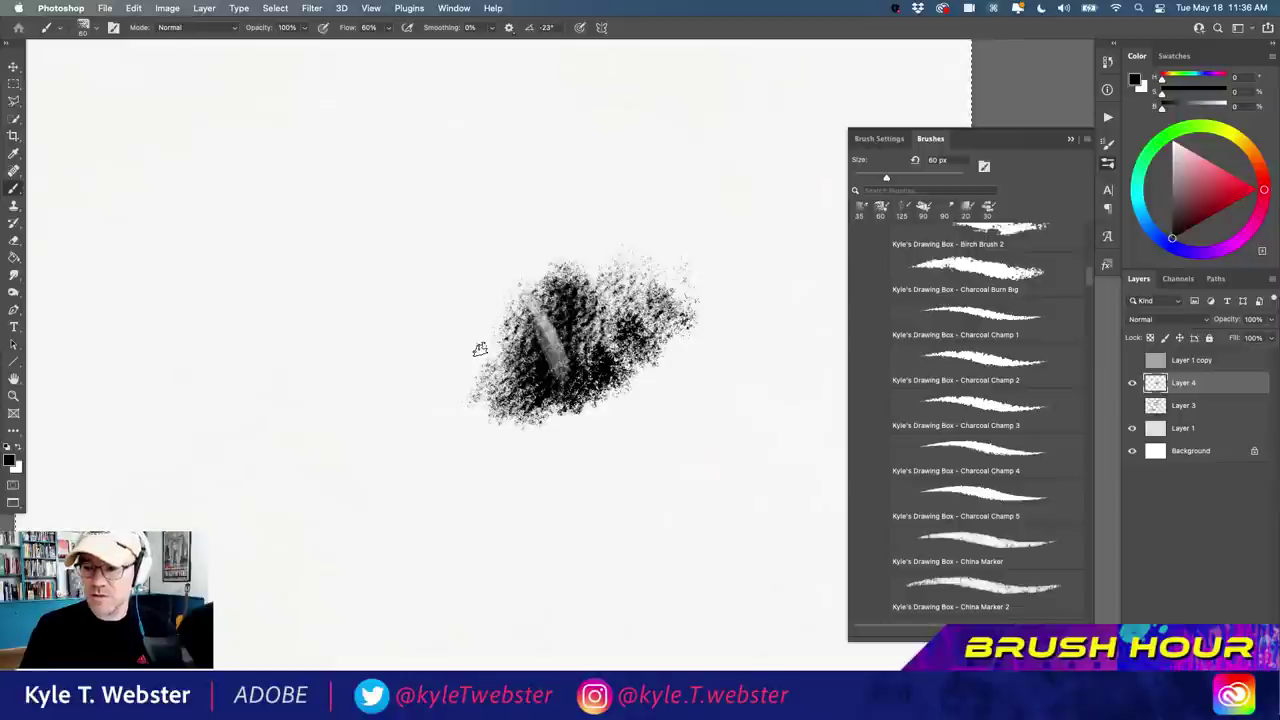
mouse_move(545, 350)
left_mouse_down()
mouse_move(516, 258)
mouse_move(521, 232)
mouse_move(567, 250)
mouse_move(576, 238)
mouse_move(479, 300)
mouse_move(537, 258)
mouse_move(566, 268)
mouse_move(576, 218)
mouse_move(620, 240)
left_mouse_up()
mouse_move(538, 278)
left_mouse_down()
mouse_move(465, 330)
mouse_move(445, 300)
mouse_move(475, 240)
mouse_move(440, 228)
mouse_move(470, 215)
mouse_move(405, 265)
mouse_move(419, 237)
mouse_move(478, 398)
mouse_move(530, 380)
mouse_move(620, 290)
mouse_move(562, 196)
mouse_move(500, 195)
mouse_move(400, 290)
mouse_move(540, 410)
mouse_move(650, 383)
mouse_move(600, 440)
mouse_move(457, 443)
mouse_move(432, 318)
left_mouse_up()
At 90 px, extend the blob down-left and darken its upper left, then return to 60 px.
key("bracketright")
key("bracketright")
key("bracketright")
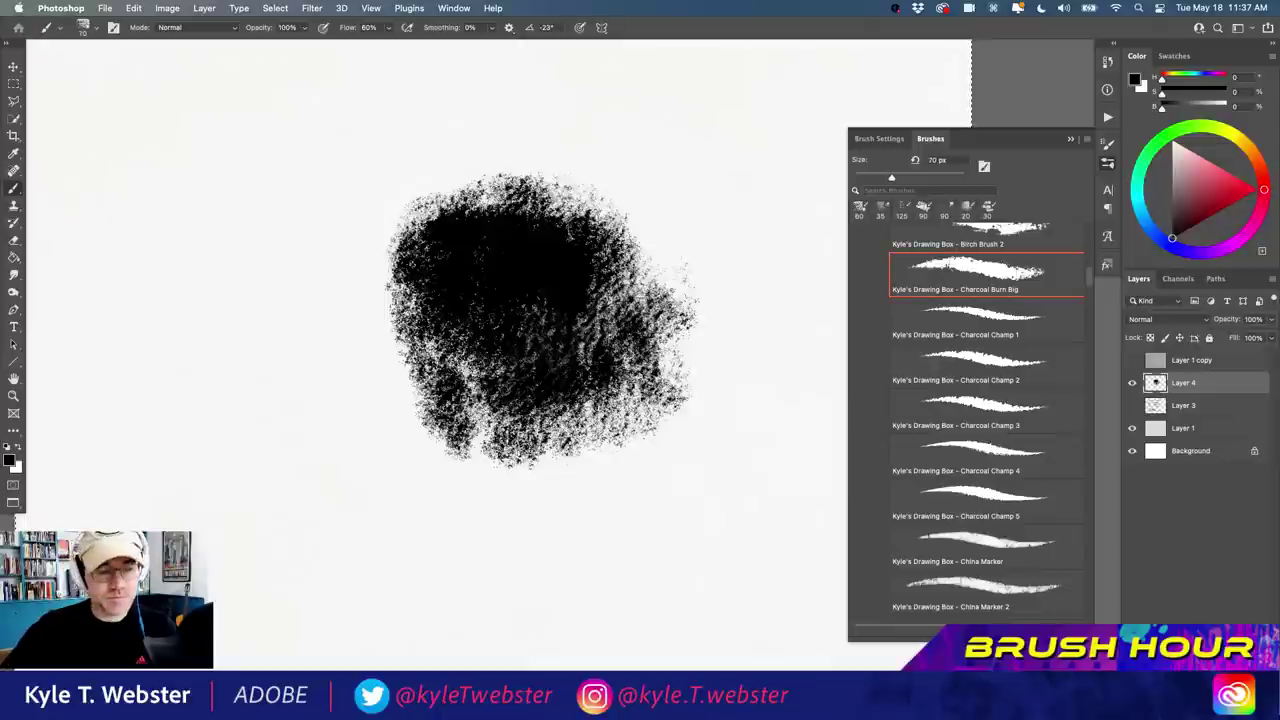
mouse_move(450, 420)
left_mouse_down()
mouse_move(385, 330)
mouse_move(470, 400)
mouse_move(500, 480)
mouse_move(557, 378)
mouse_move(630, 420)
mouse_move(620, 300)
mouse_move(510, 380)
mouse_move(480, 448)
mouse_move(400, 320)
mouse_move(370, 330)
mouse_move(380, 290)
mouse_move(360, 400)
mouse_move(340, 260)
mouse_move(300, 320)
left_mouse_up()
mouse_move(447, 268)
left_mouse_down()
mouse_move(365, 262)
mouse_move(380, 230)
mouse_move(329, 229)
left_mouse_up()
key("bracketleft")
key("bracketleft")
key("bracketleft")
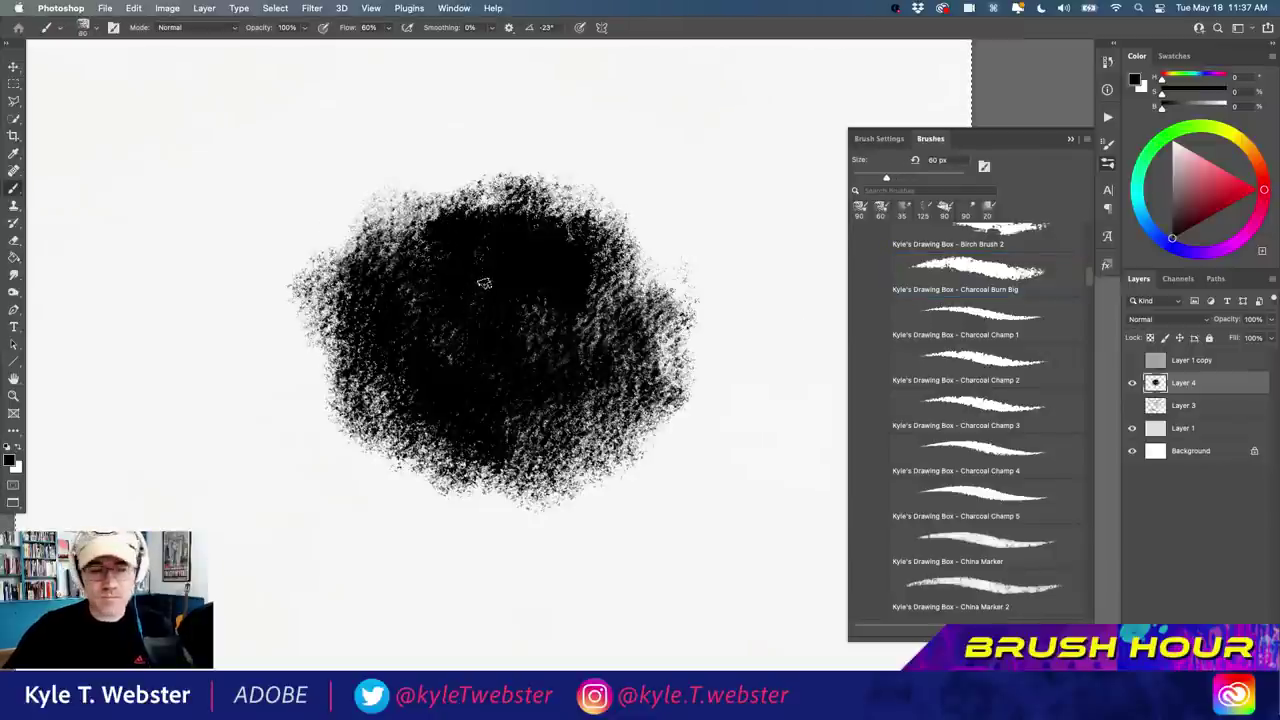
Paint grey eye, iris and eyelid strokes on the blob, then undo them.
left_click_drag(565, 312, 418, 340)
mouse_move(498, 296)
left_mouse_down()
mouse_move(513, 340)
mouse_move(464, 314)
mouse_move(486, 297)
mouse_move(518, 336)
left_mouse_up()
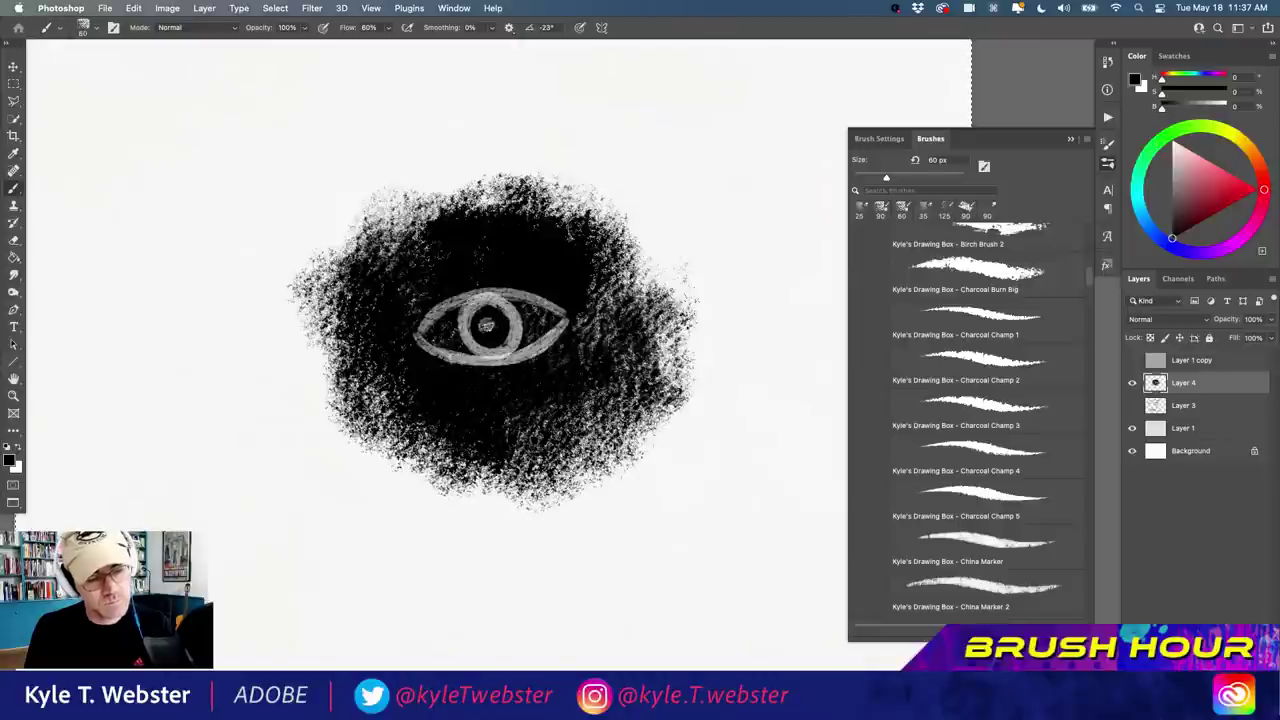
mouse_move(570, 292)
left_mouse_down()
mouse_move(410, 322)
mouse_move(540, 282)
mouse_move(395, 318)
mouse_move(458, 293)
left_mouse_up()
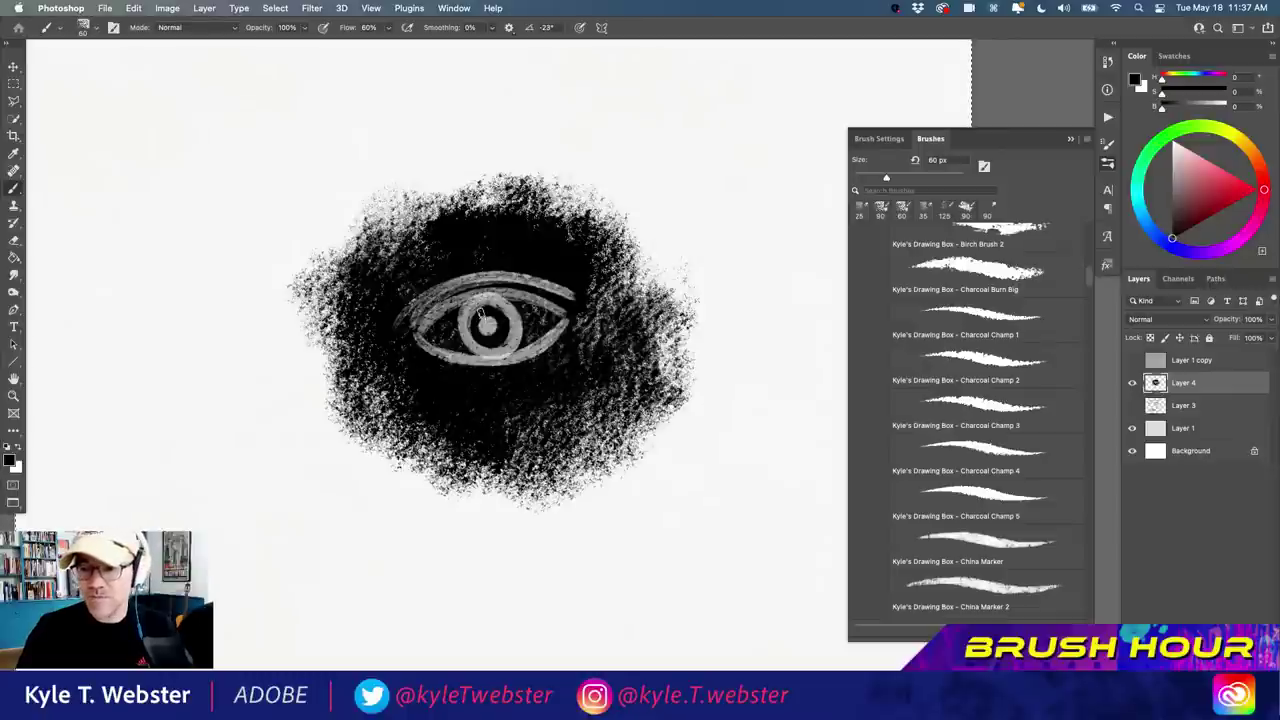
key("super+z")
key("super+z")
key("super+z")
key("super+z")
key("super+z")
key("super+z")
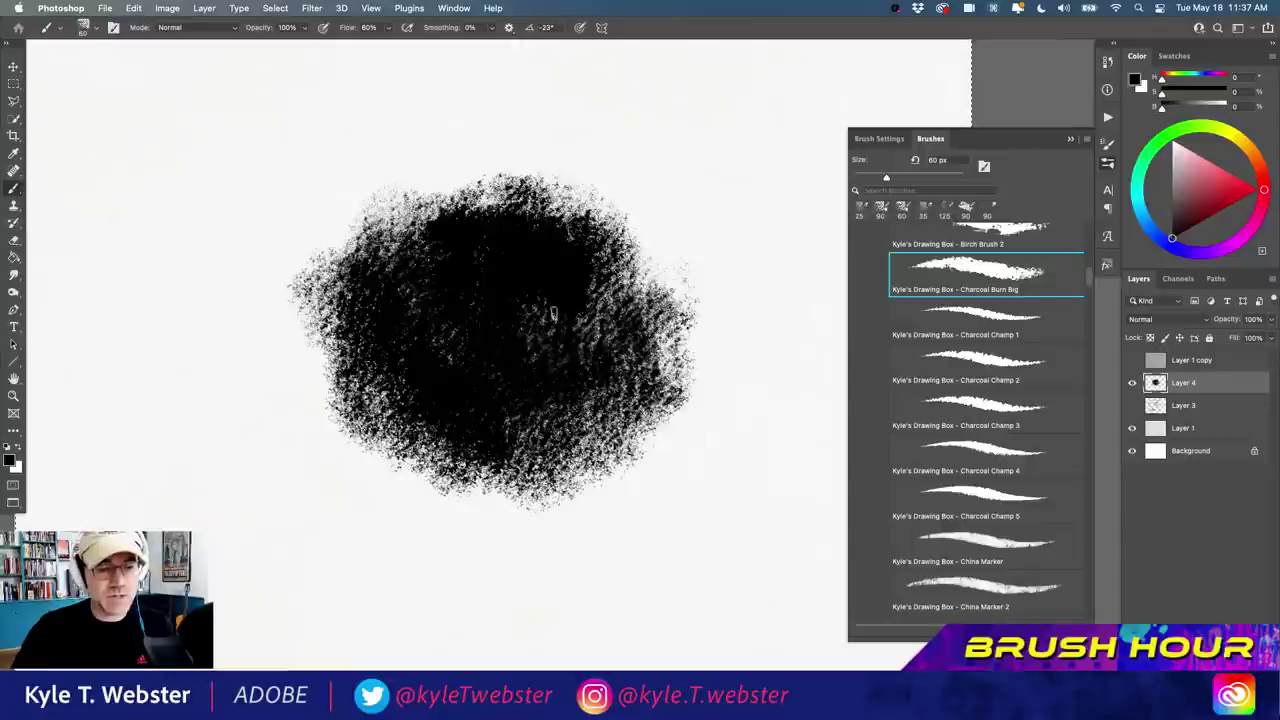
Paint a white eye with an arched brow and speckled pupil, keeping blend mode Normal.
left_click_drag(420, 338, 572, 302)
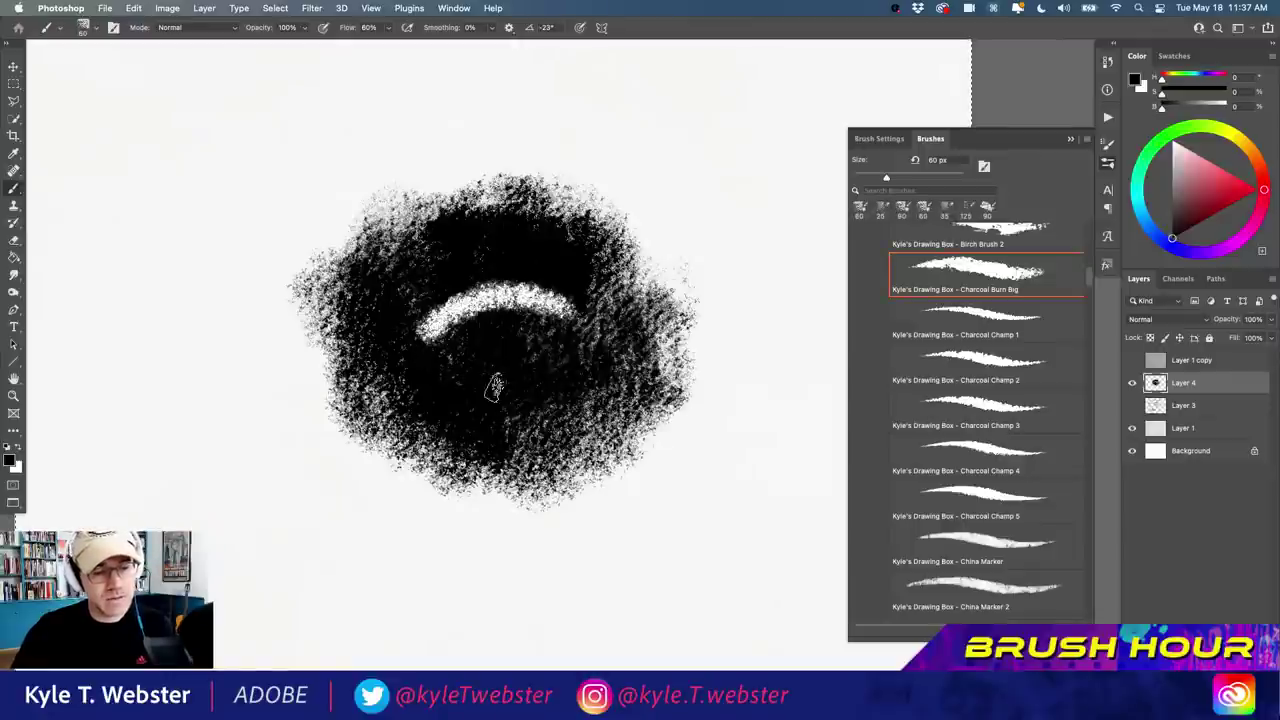
mouse_move(491, 382)
left_mouse_down()
mouse_move(440, 372)
mouse_move(490, 330)
mouse_move(530, 350)
mouse_move(470, 320)
mouse_move(500, 370)
mouse_move(540, 300)
mouse_move(585, 305)
mouse_move(600, 330)
left_mouse_up()
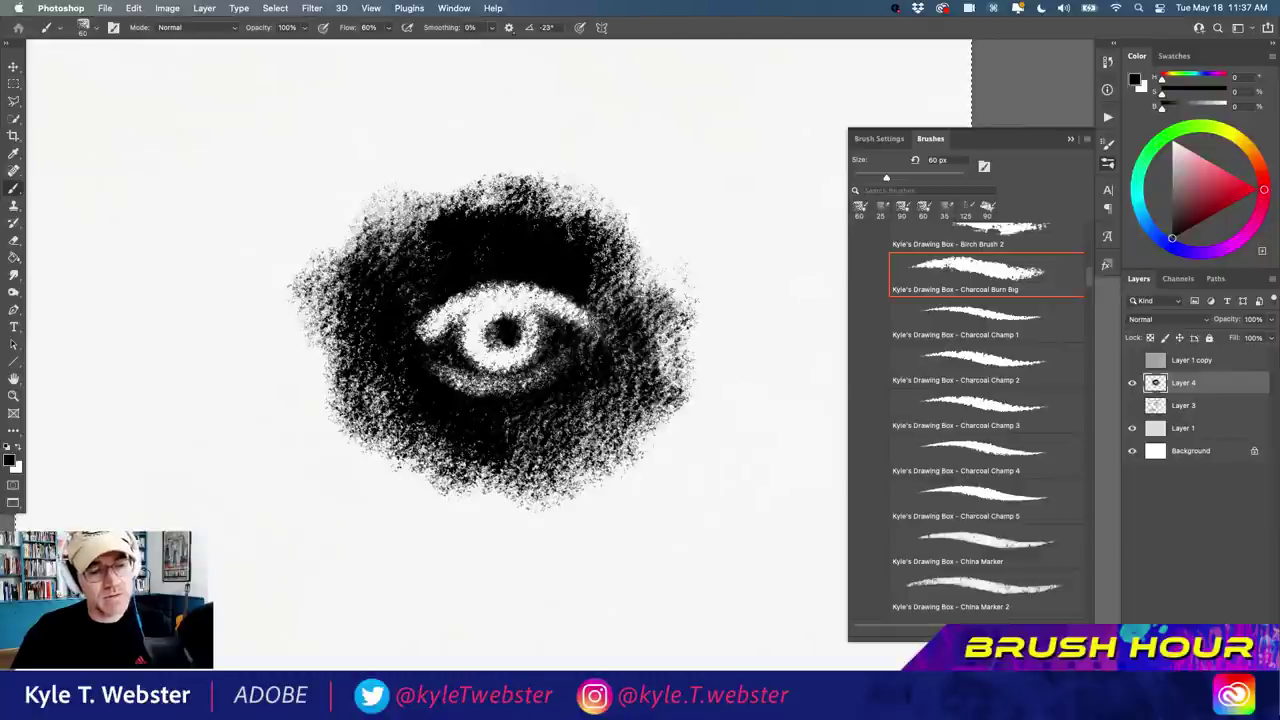
left_click(165, 28)
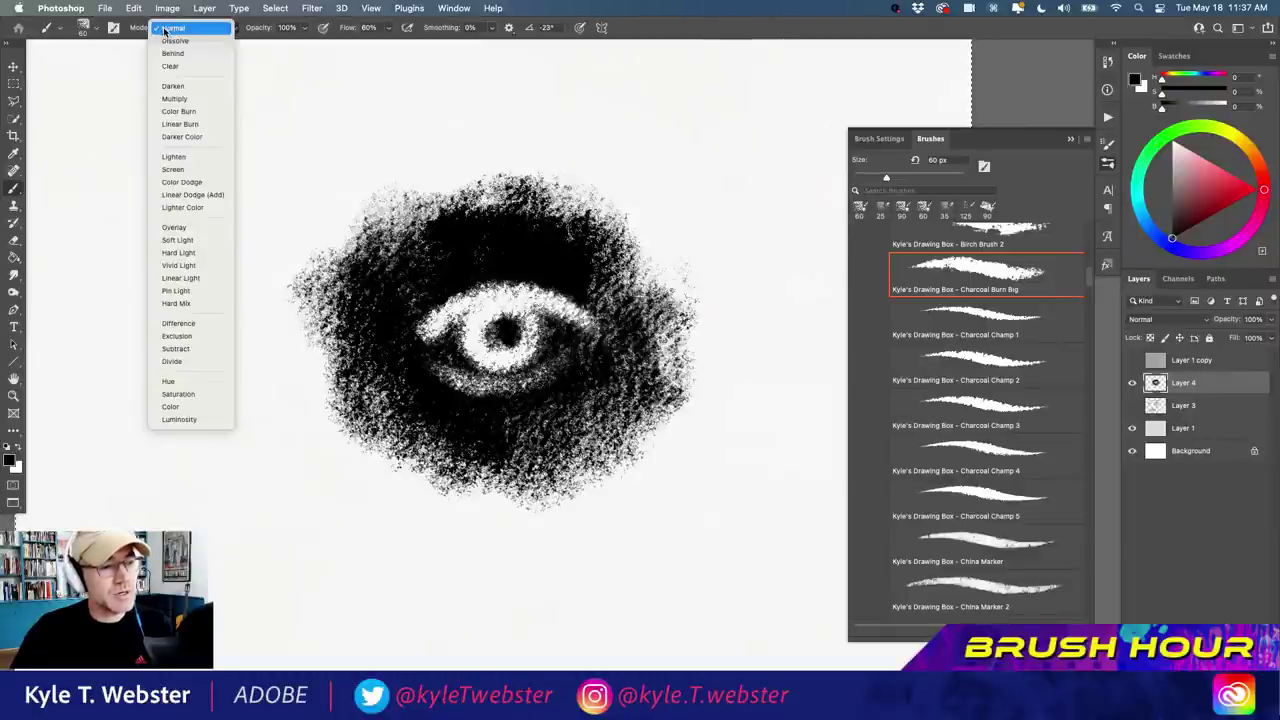
left_click(168, 28)
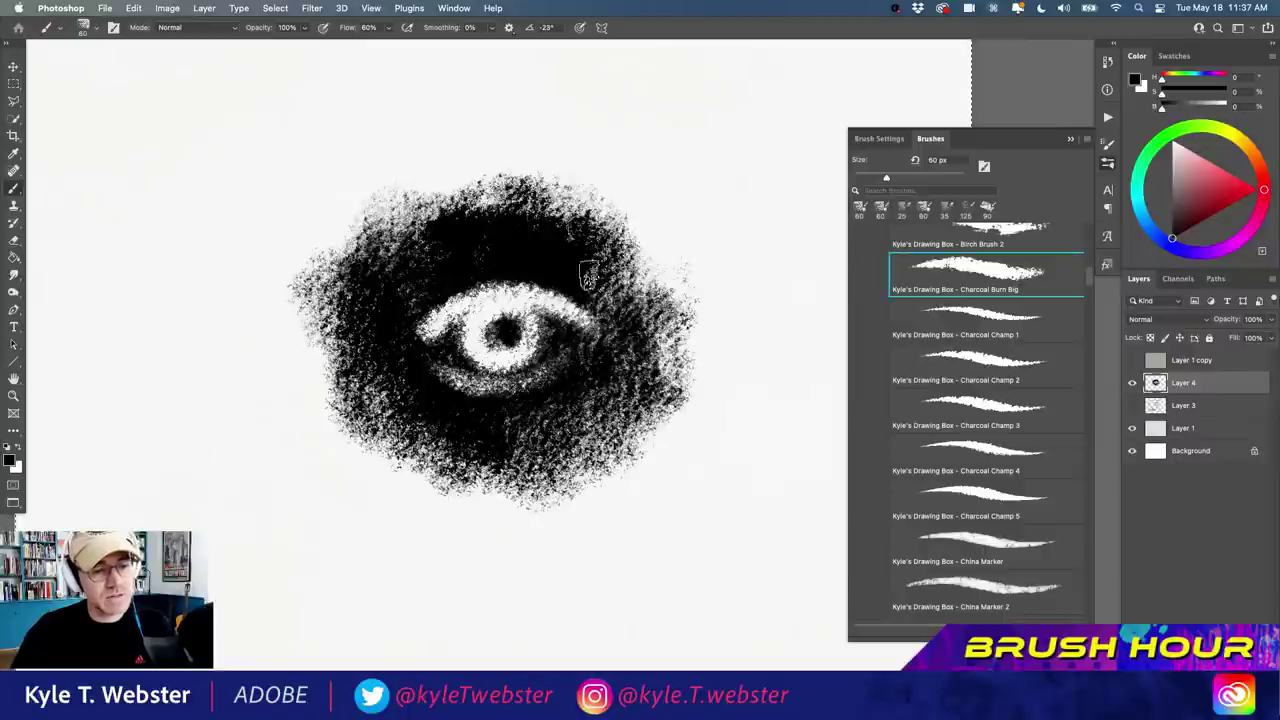
mouse_move(405, 288)
left_mouse_down()
mouse_move(425, 268)
mouse_move(610, 272)
mouse_move(410, 276)
mouse_move(472, 248)
left_mouse_up()
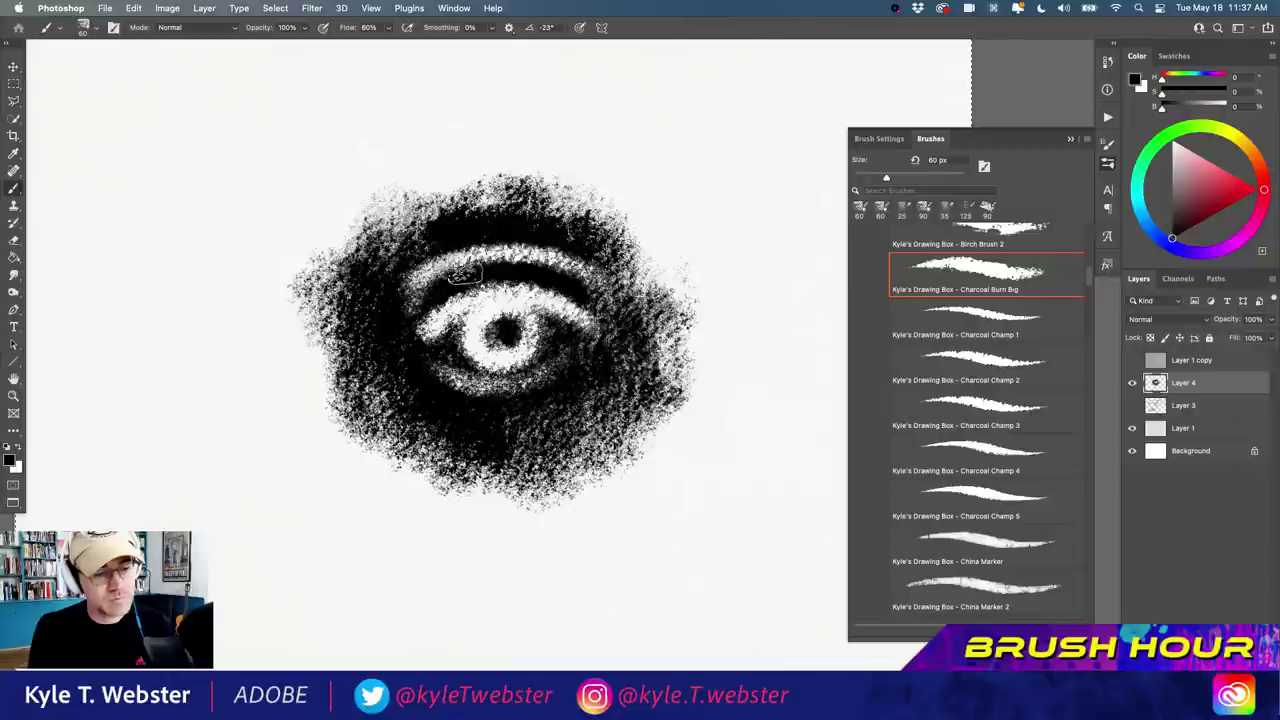
mouse_move(512, 326)
left_mouse_down()
mouse_move(498, 335)
mouse_move(538, 348)
mouse_move(535, 295)
mouse_move(470, 300)
mouse_move(420, 360)
mouse_move(485, 350)
mouse_move(520, 292)
mouse_move(560, 335)
mouse_move(585, 300)
mouse_move(535, 270)
mouse_move(430, 300)
mouse_move(424, 330)
left_mouse_up()
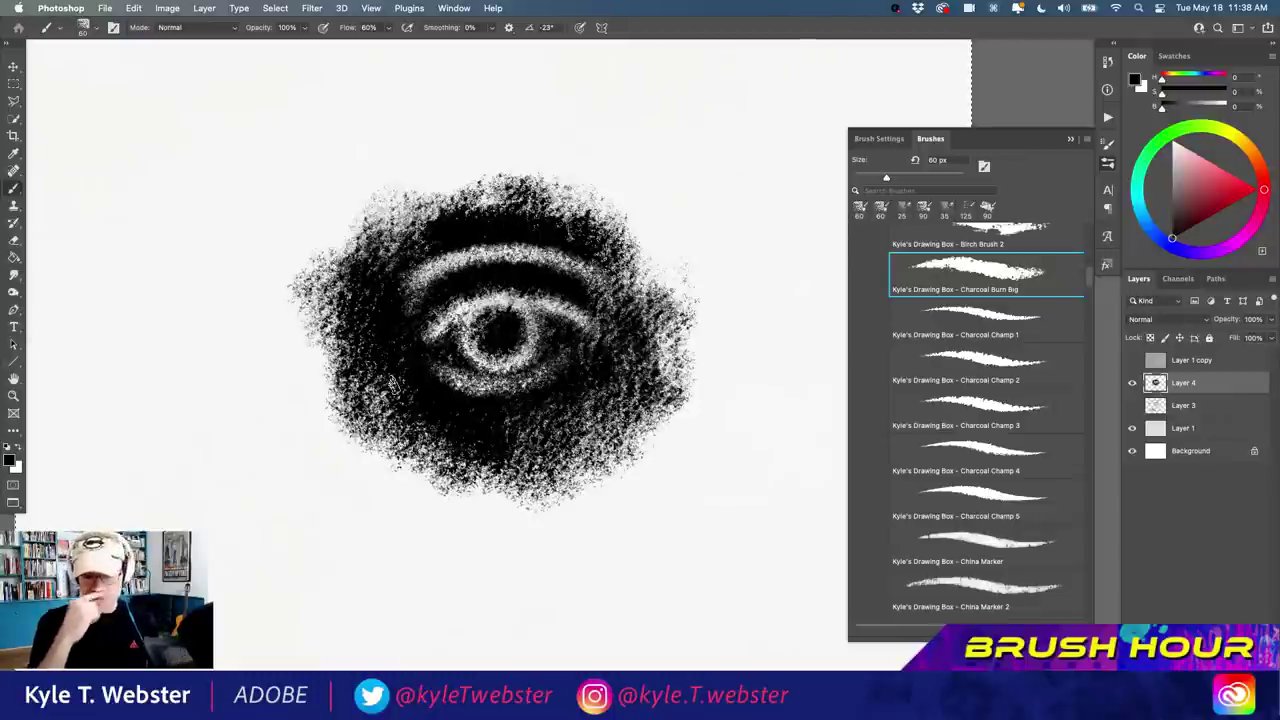
Clear the eye from the layer and draw a test stroke with Charcoal Champ 1.
key("super+a")
key("BackSpace")
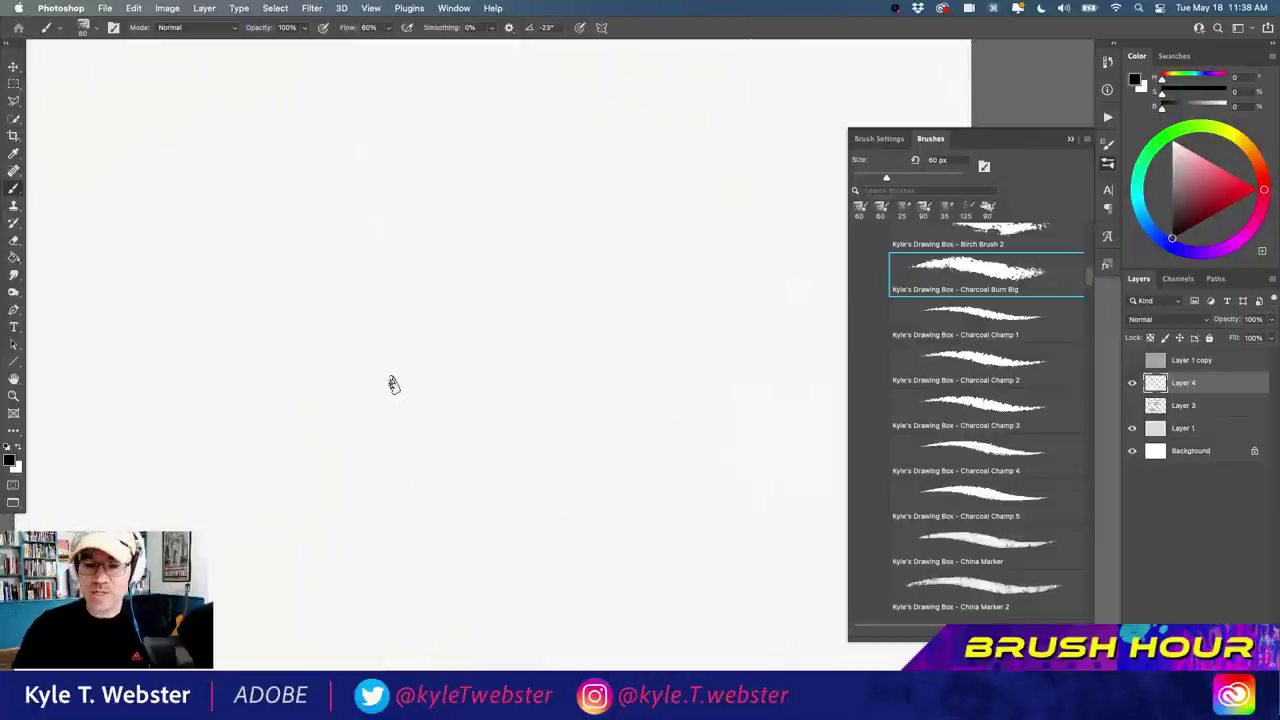
left_click(961, 312)
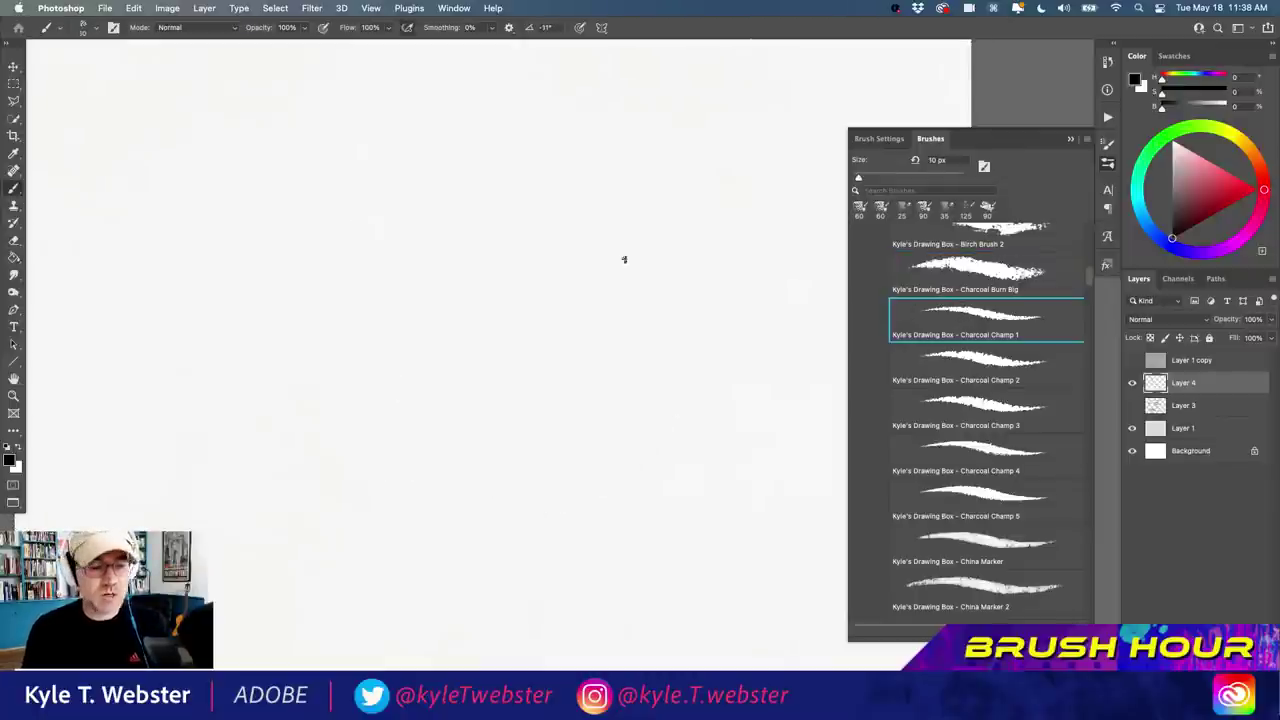
mouse_move(640, 230)
left_mouse_down()
mouse_move(483, 377)
mouse_move(346, 237)
mouse_move(420, 501)
mouse_move(343, 524)
left_mouse_up()
Draw looping zigzags, curves, a dense patch and crossing lines with Charcoal Champ 2.
left_click(964, 362)
mouse_move(733, 316)
left_mouse_down()
mouse_move(680, 490)
mouse_move(578, 534)
mouse_move(546, 479)
mouse_move(471, 148)
mouse_move(400, 140)
left_mouse_up()
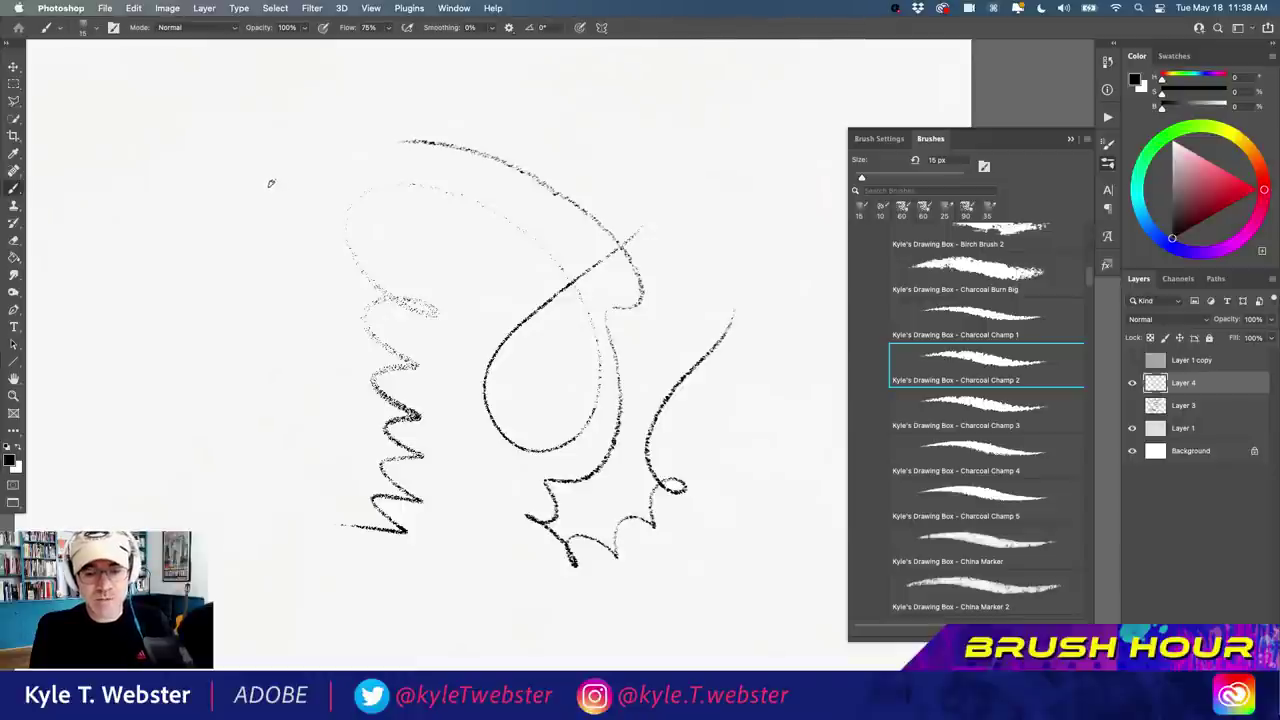
left_click_drag(213, 155, 272, 388)
mouse_move(304, 463)
left_mouse_down()
mouse_move(255, 509)
mouse_move(290, 605)
left_mouse_up()
mouse_move(200, 230)
left_mouse_down()
mouse_move(157, 466)
mouse_move(108, 262)
mouse_move(172, 172)
mouse_move(316, 210)
mouse_move(384, 366)
left_mouse_up()
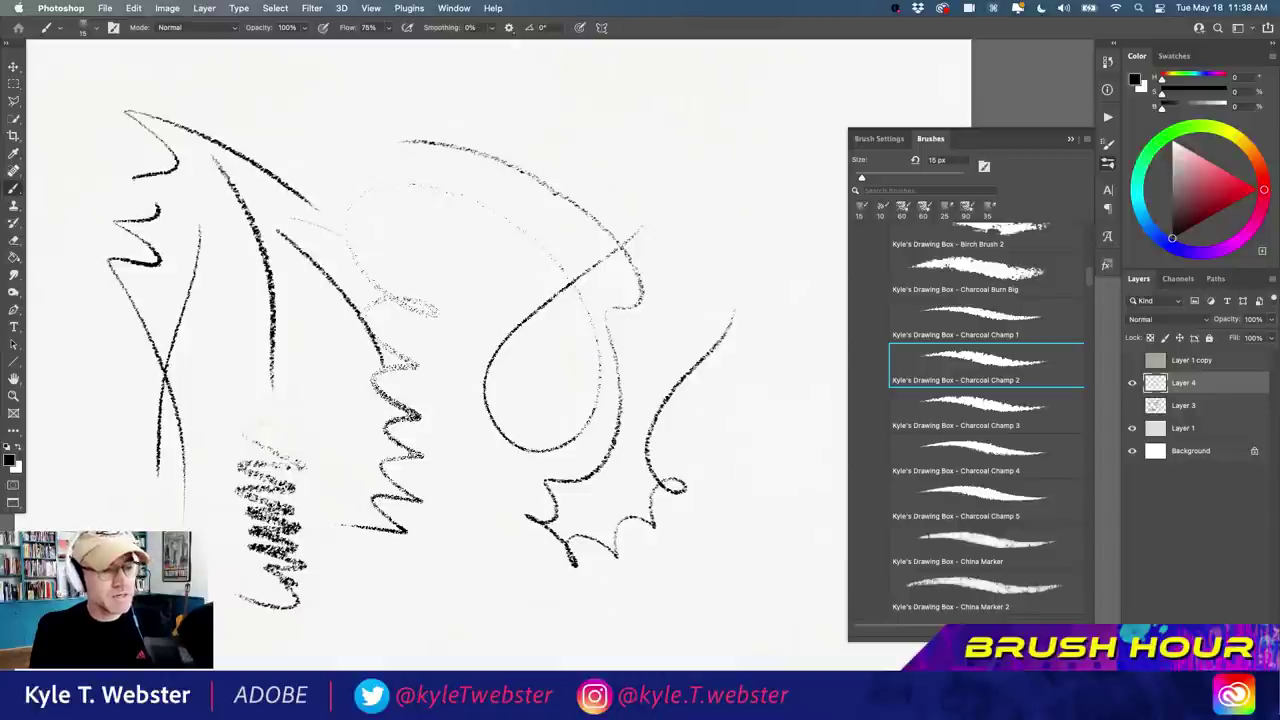
Clear the layer, show Brush Settings, and draw a diagonal line with a crossing curve.
key("super+a")
key("BackSpace")
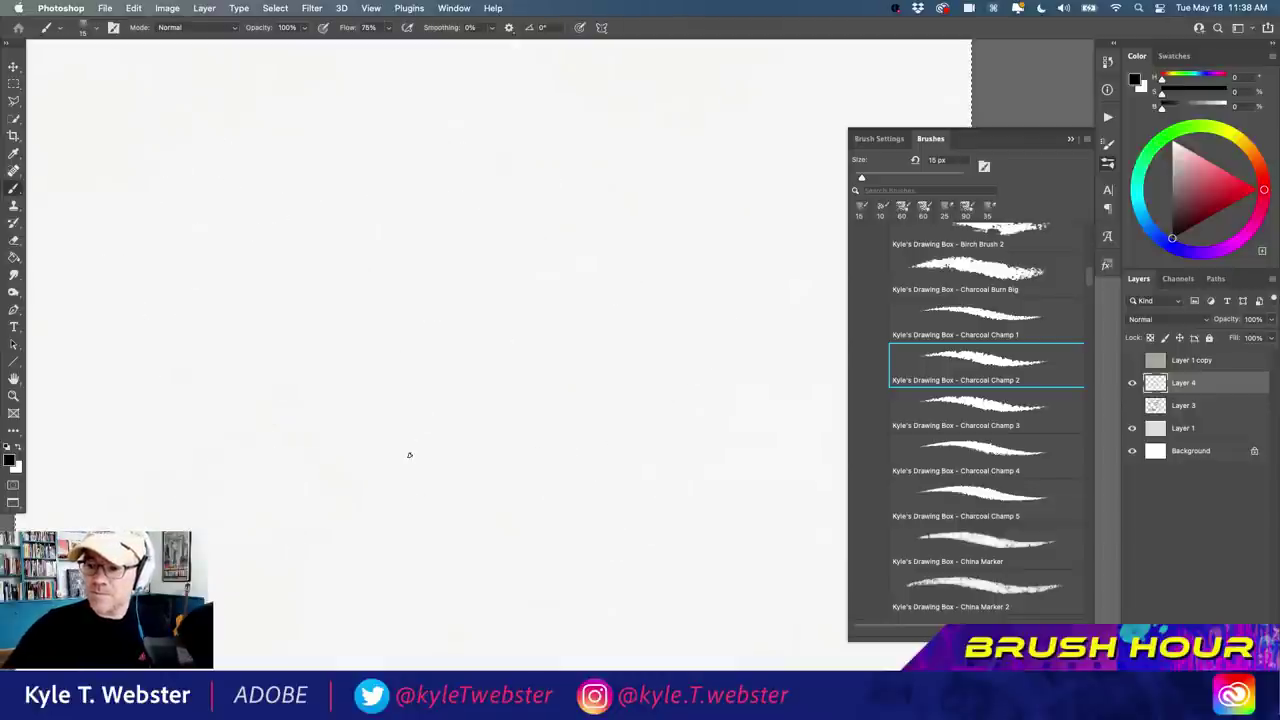
left_click(879, 138)
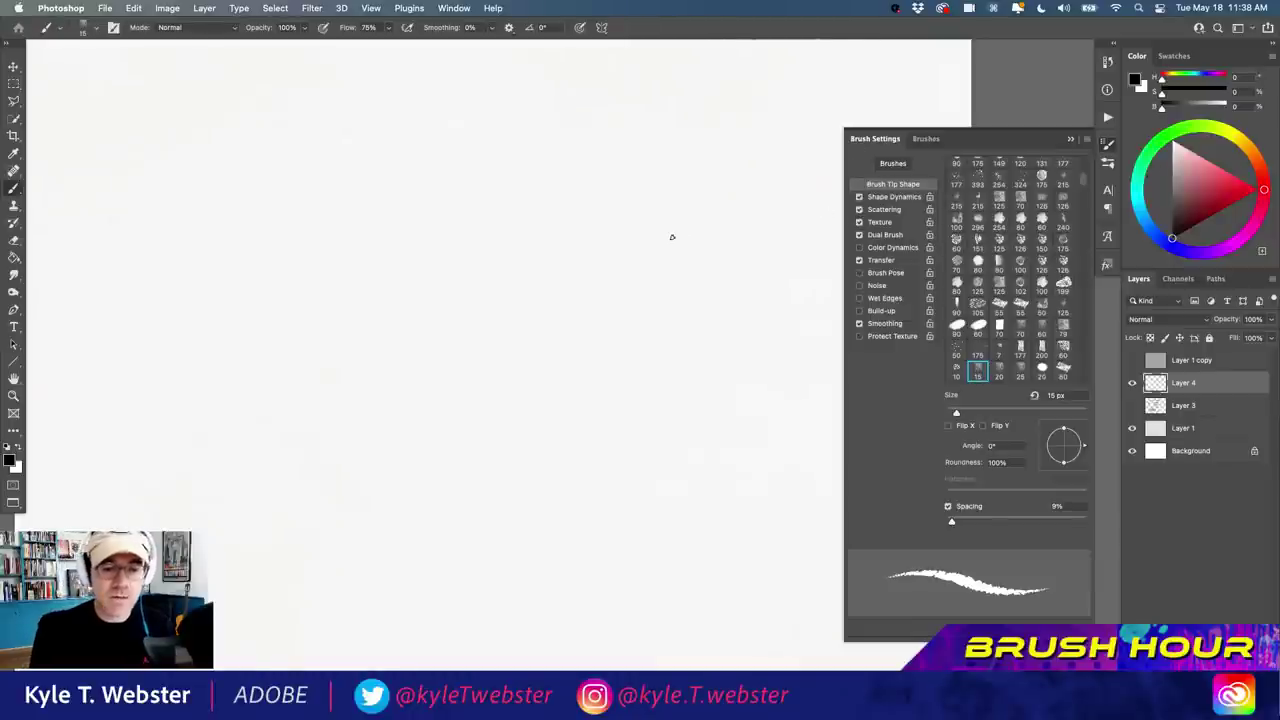
mouse_move(645, 181)
left_mouse_down()
mouse_move(470, 385)
mouse_move(405, 481)
left_mouse_up()
mouse_move(684, 410)
left_mouse_down()
mouse_move(375, 217)
mouse_move(373, 325)
mouse_move(352, 407)
mouse_move(278, 507)
mouse_move(482, 525)
mouse_move(524, 554)
mouse_move(544, 531)
mouse_move(570, 553)
left_mouse_up()
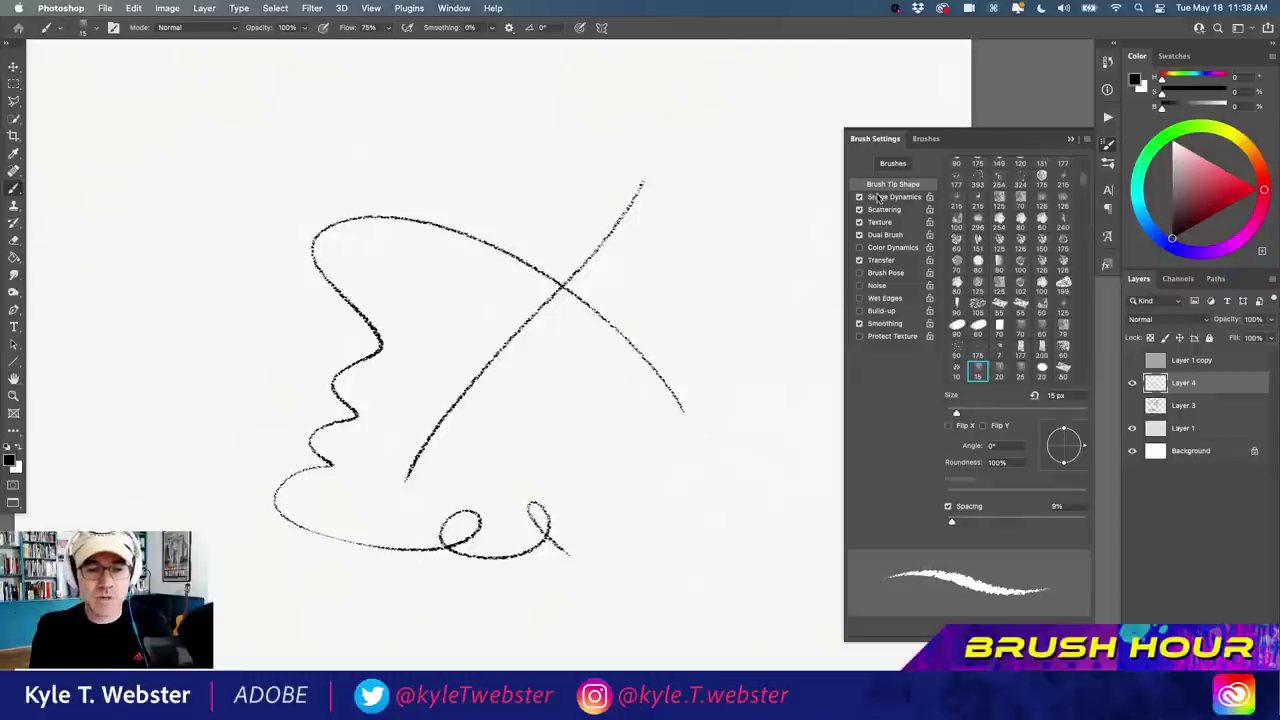
With Shape Dynamics shown, draw an angular outline, a bottom line, diagonal hatching and edge strokes.
left_click(891, 197)
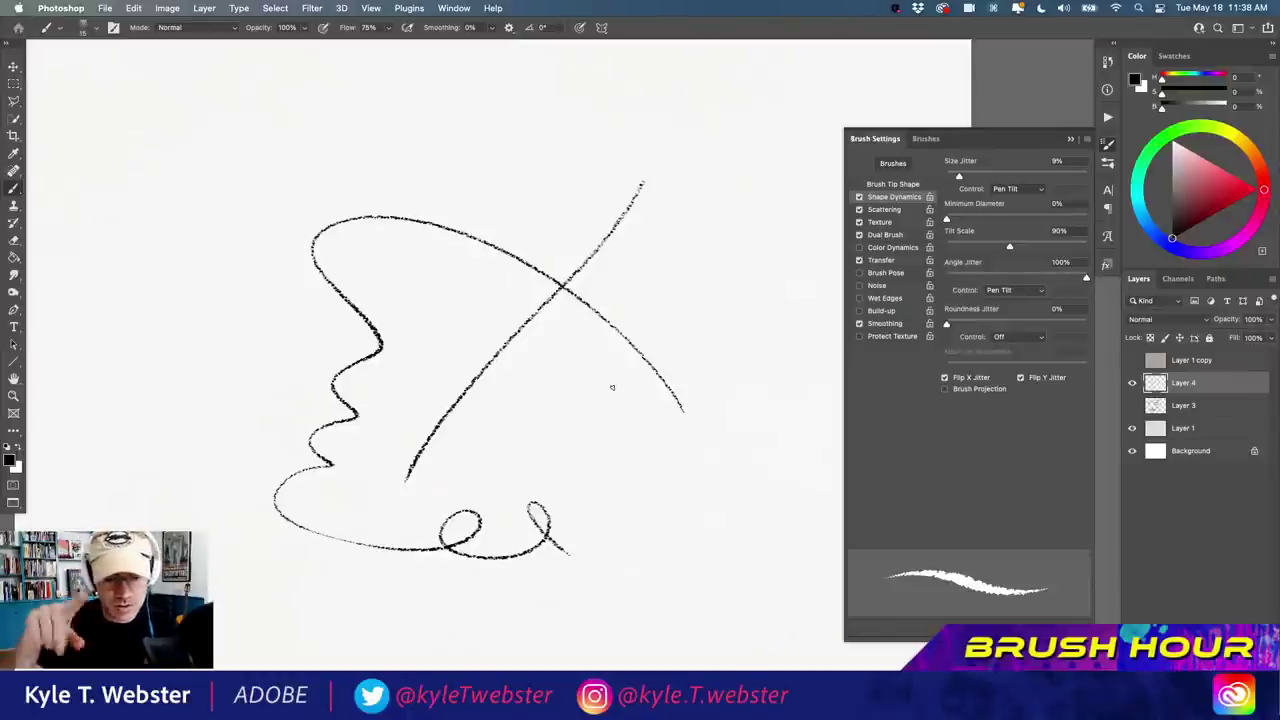
mouse_move(733, 246)
left_mouse_down()
mouse_move(461, 176)
mouse_move(243, 144)
mouse_move(209, 308)
mouse_move(212, 486)
left_mouse_up()
left_click_drag(214, 627, 531, 627)
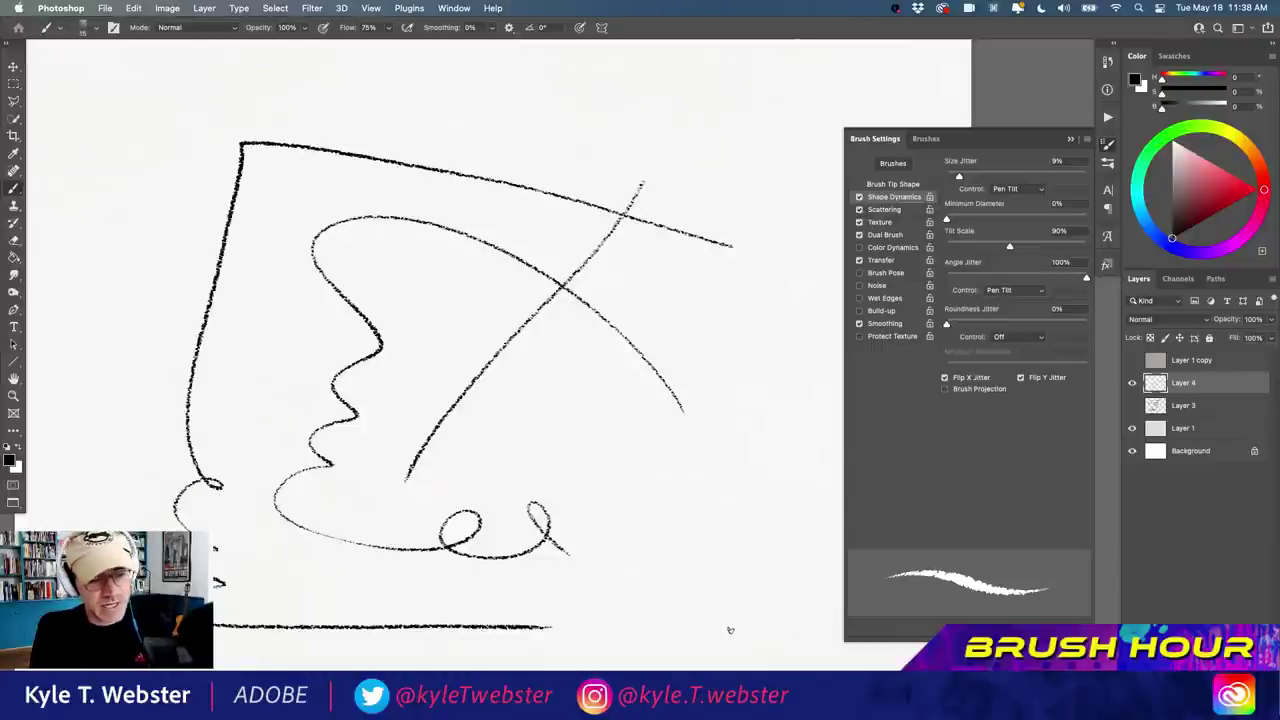
left_click_drag(728, 628, 575, 437)
left_click_drag(745, 560, 612, 432)
left_click_drag(775, 575, 695, 350)
mouse_move(800, 432)
left_mouse_down()
mouse_move(716, 166)
mouse_move(626, 112)
left_mouse_up()
mouse_move(556, 138)
left_mouse_down()
mouse_move(530, 118)
mouse_move(440, 124)
mouse_move(274, 95)
left_mouse_up()
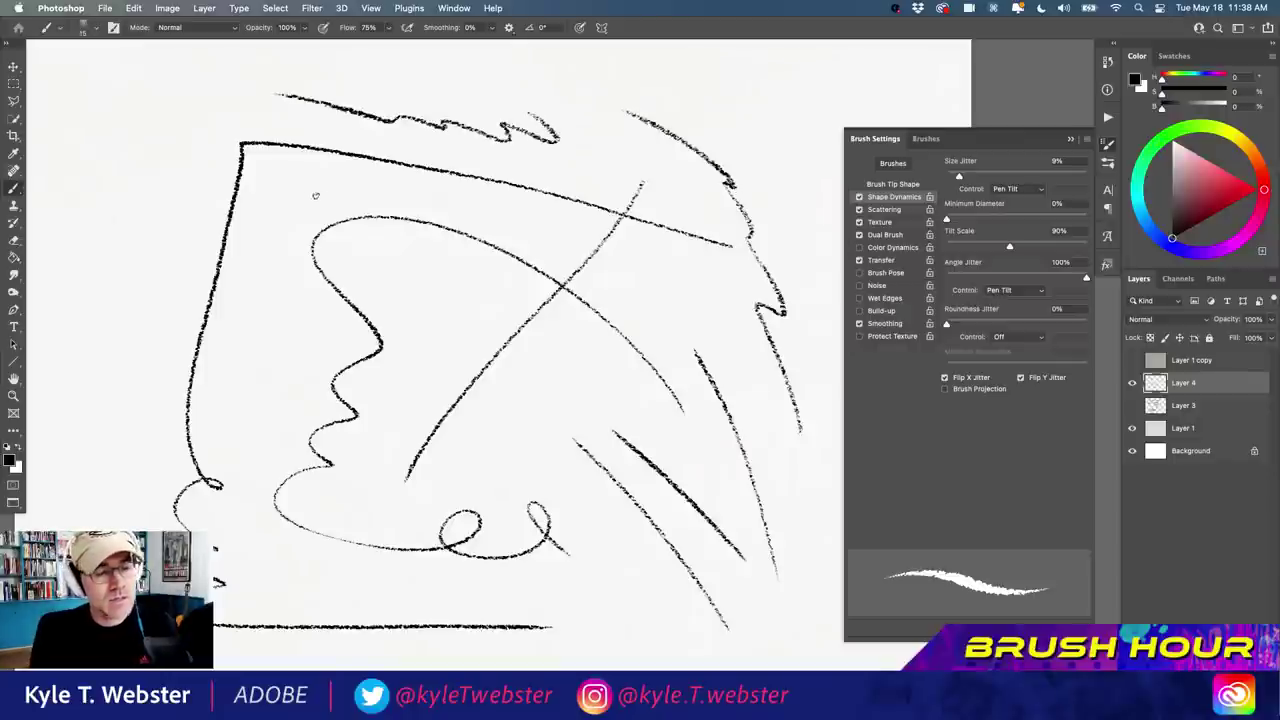
mouse_move(326, 186)
left_mouse_down()
mouse_move(135, 295)
mouse_move(110, 435)
left_mouse_up()
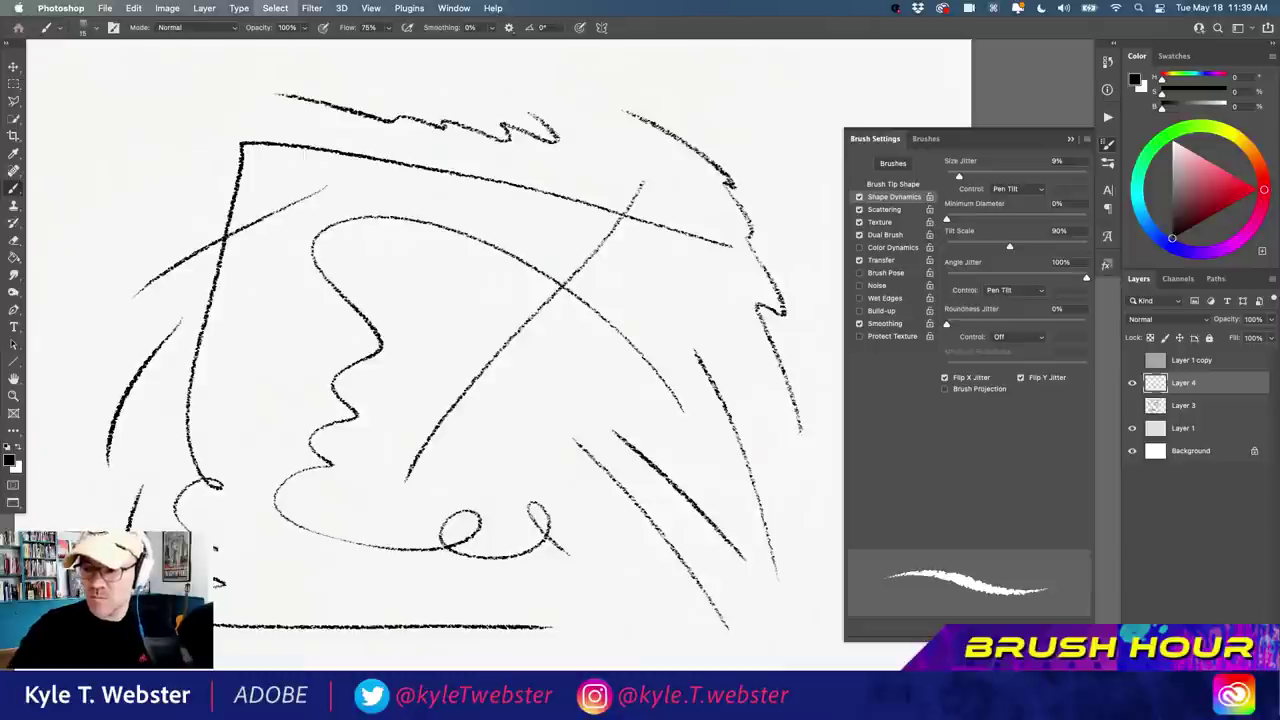
Clear the layer and draw a thin diagonal pencil test stroke.
key("super+a")
key("BackSpace")
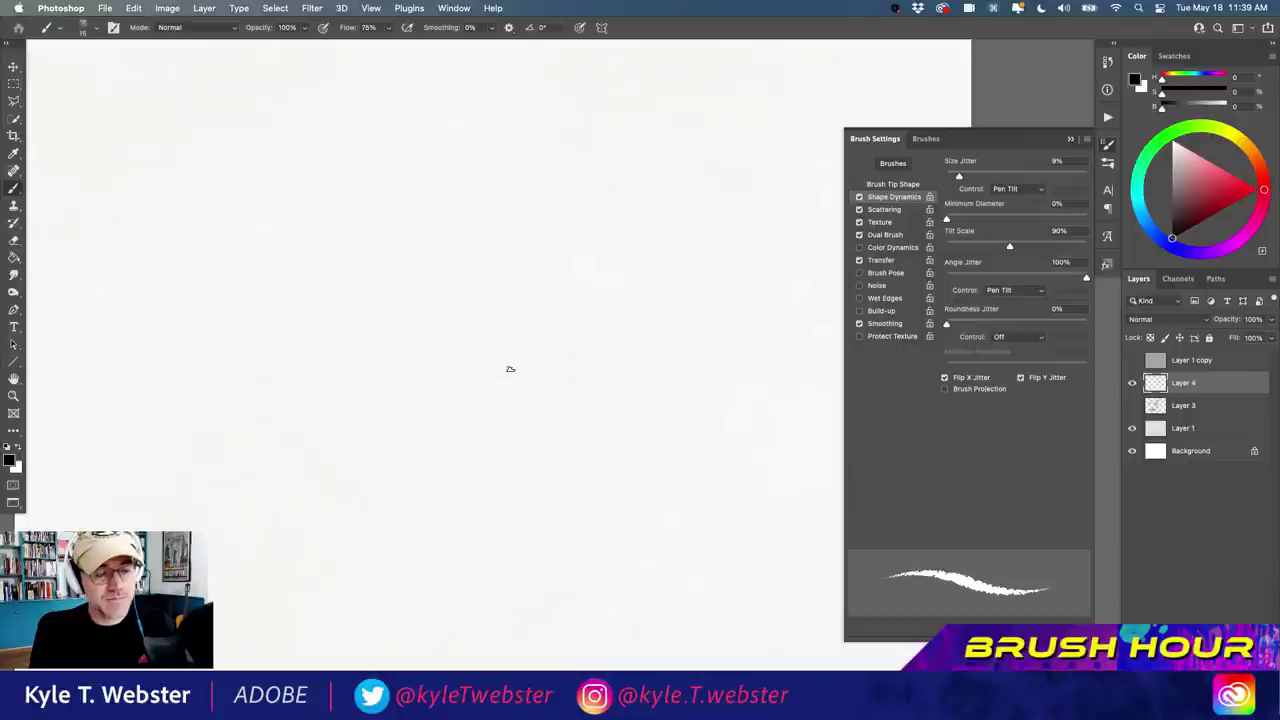
left_click_drag(525, 488, 555, 410)
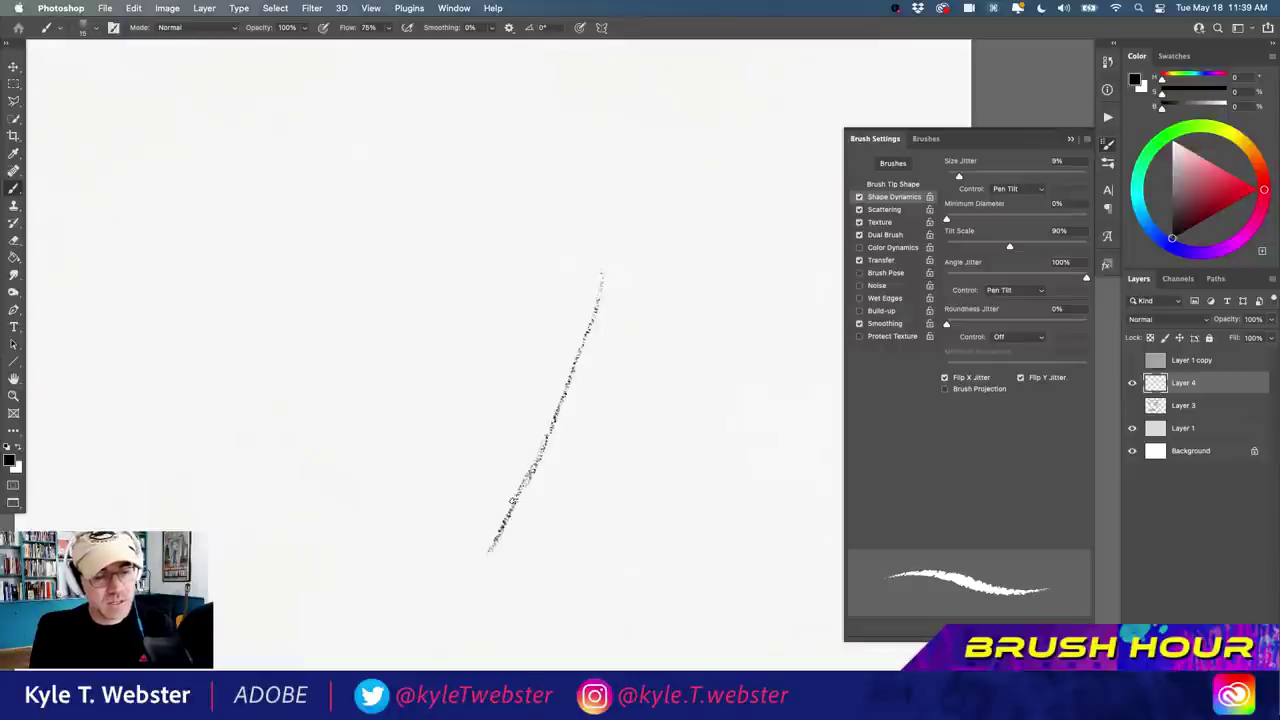
mouse_move(520, 500)
left_mouse_down()
mouse_move(602, 275)
mouse_move(488, 548)
mouse_move(598, 290)
mouse_move(496, 535)
left_mouse_up()
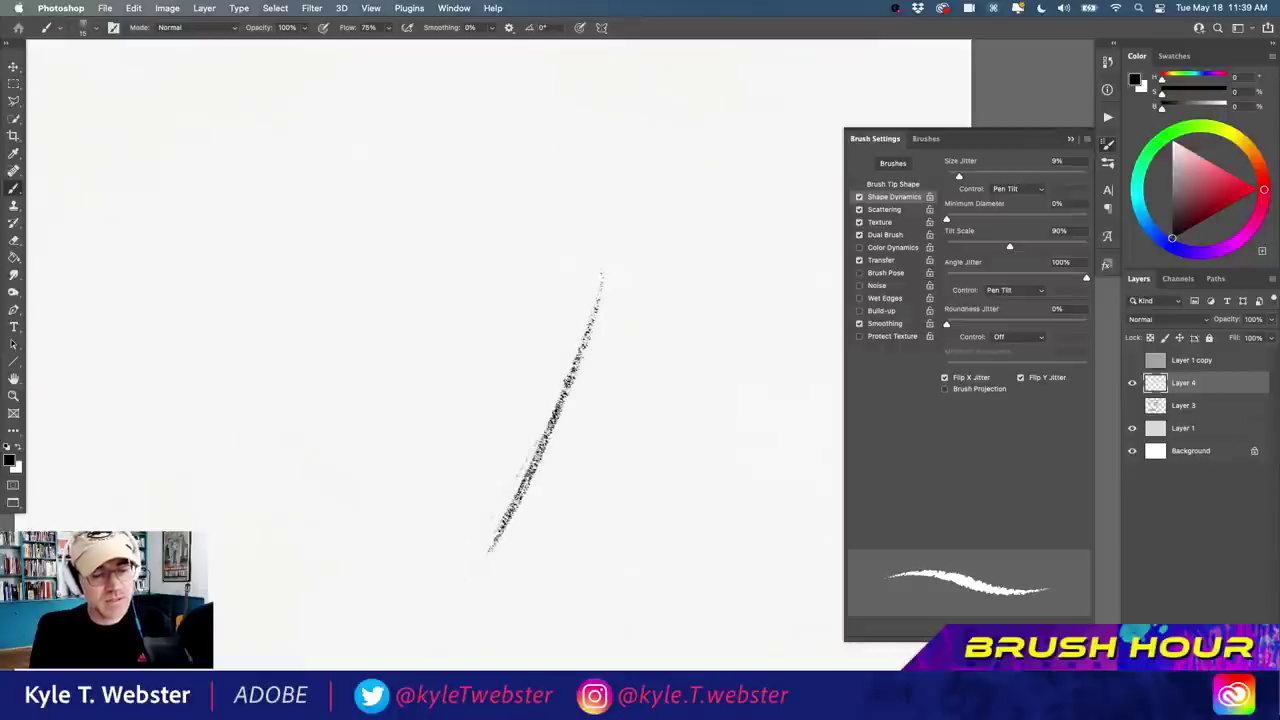
Add curved pencil strokes, short hatching and a wavy line beside the diagonal.
mouse_move(600, 275)
left_mouse_down()
mouse_move(483, 535)
mouse_move(536, 382)
left_mouse_up()
mouse_move(530, 325)
left_mouse_down()
mouse_move(410, 550)
mouse_move(397, 280)
mouse_move(454, 219)
left_mouse_up()
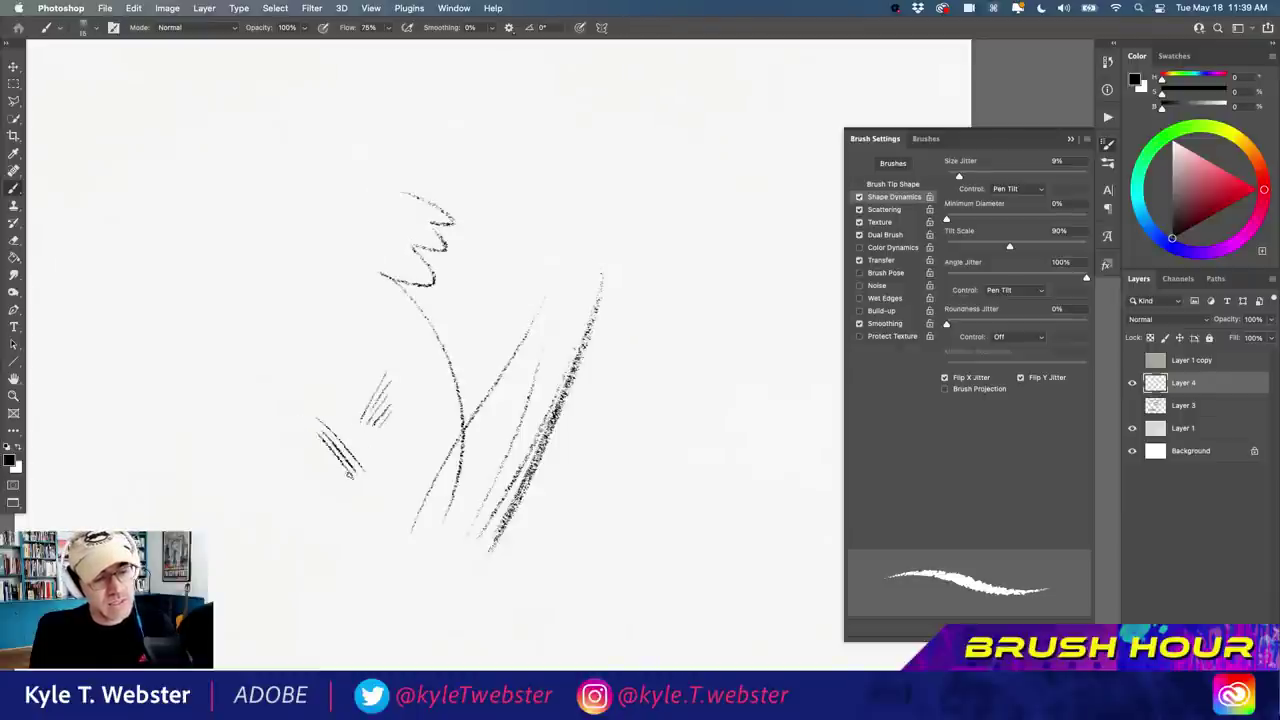
left_click_drag(306, 437, 330, 468)
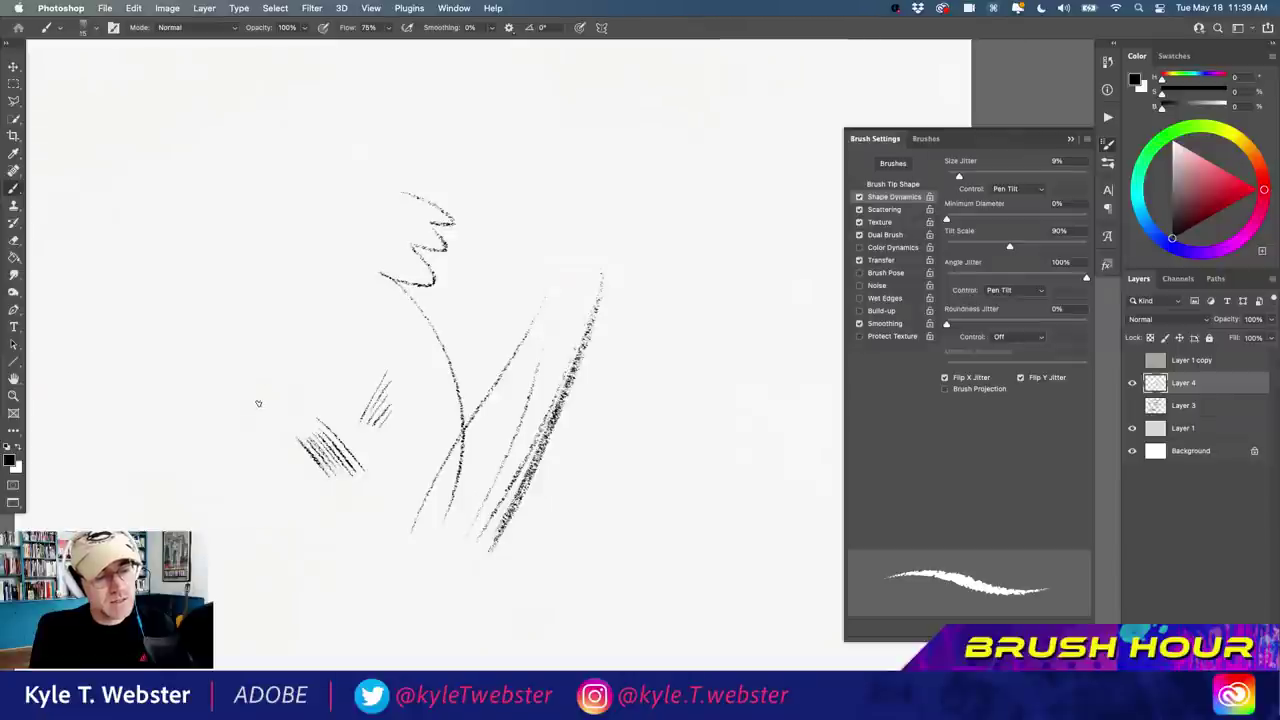
mouse_move(370, 325)
left_mouse_down()
mouse_move(231, 359)
mouse_move(270, 410)
left_mouse_up()
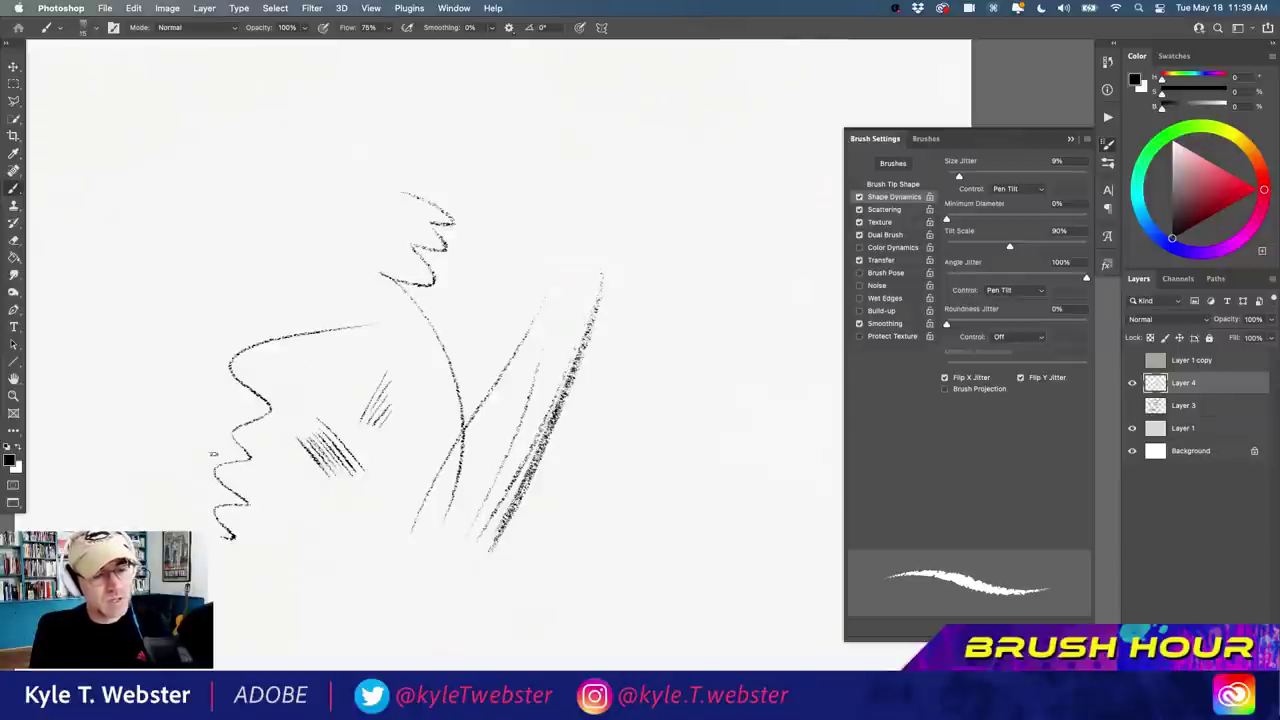
left_click(924, 139)
Draw a test stroke and a dotted stroke at upper right with Charcoal Champ 3.
left_click(962, 404)
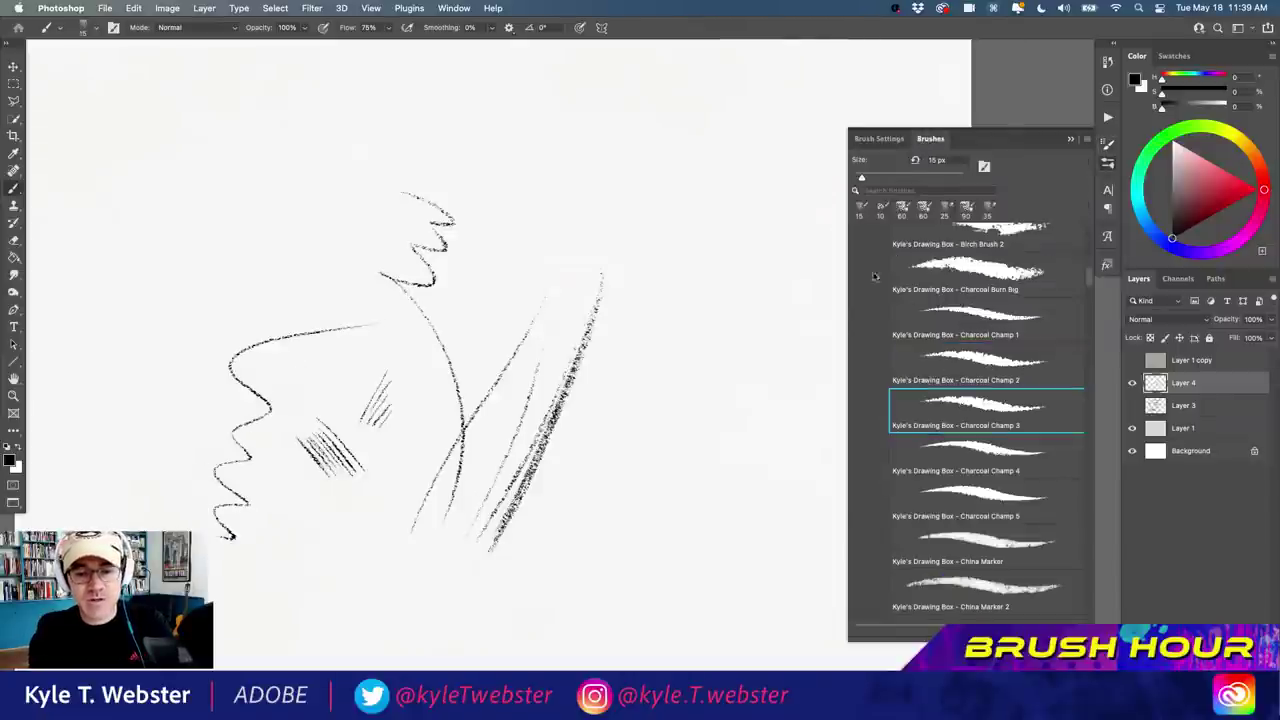
mouse_move(740, 215)
left_mouse_down()
mouse_move(706, 392)
mouse_move(637, 502)
left_mouse_up()
left_click_drag(652, 271, 568, 186)
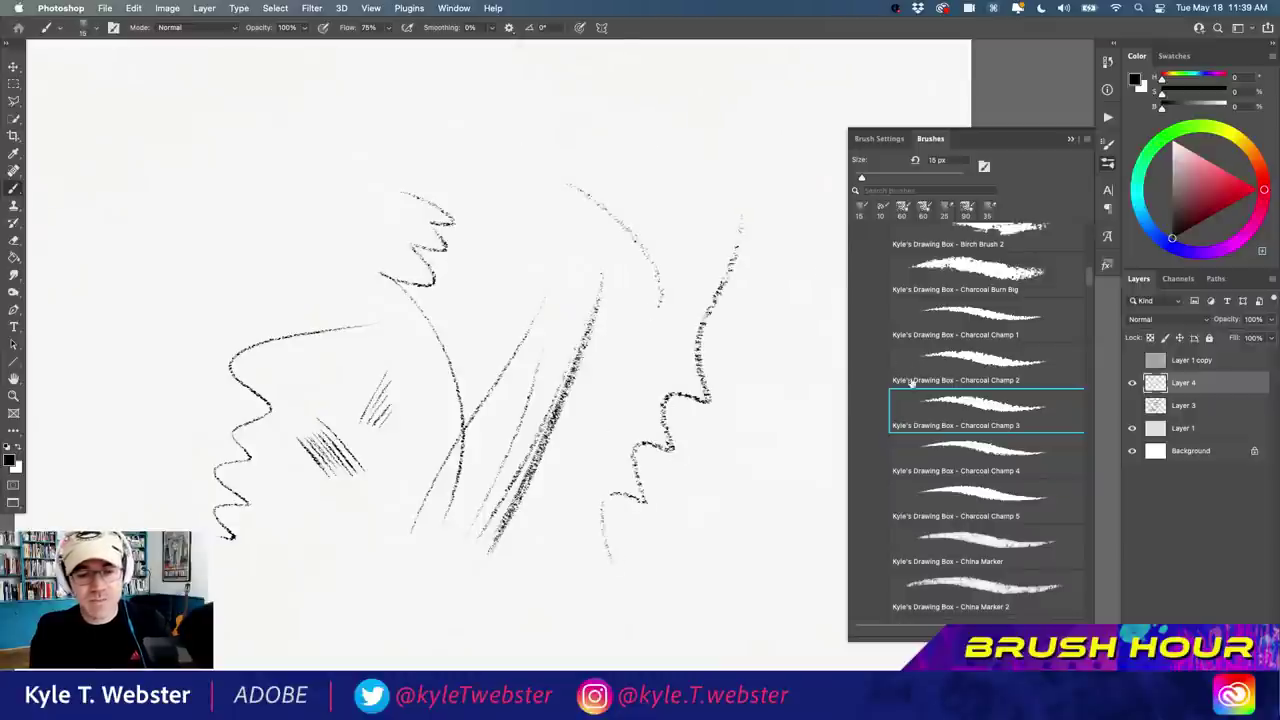
With Charcoal Champ 4, draw a wavy top stroke, left diagonals and lower hatching.
left_click(966, 452)
mouse_move(660, 127)
left_mouse_down()
mouse_move(455, 132)
mouse_move(334, 172)
mouse_move(224, 232)
left_mouse_up()
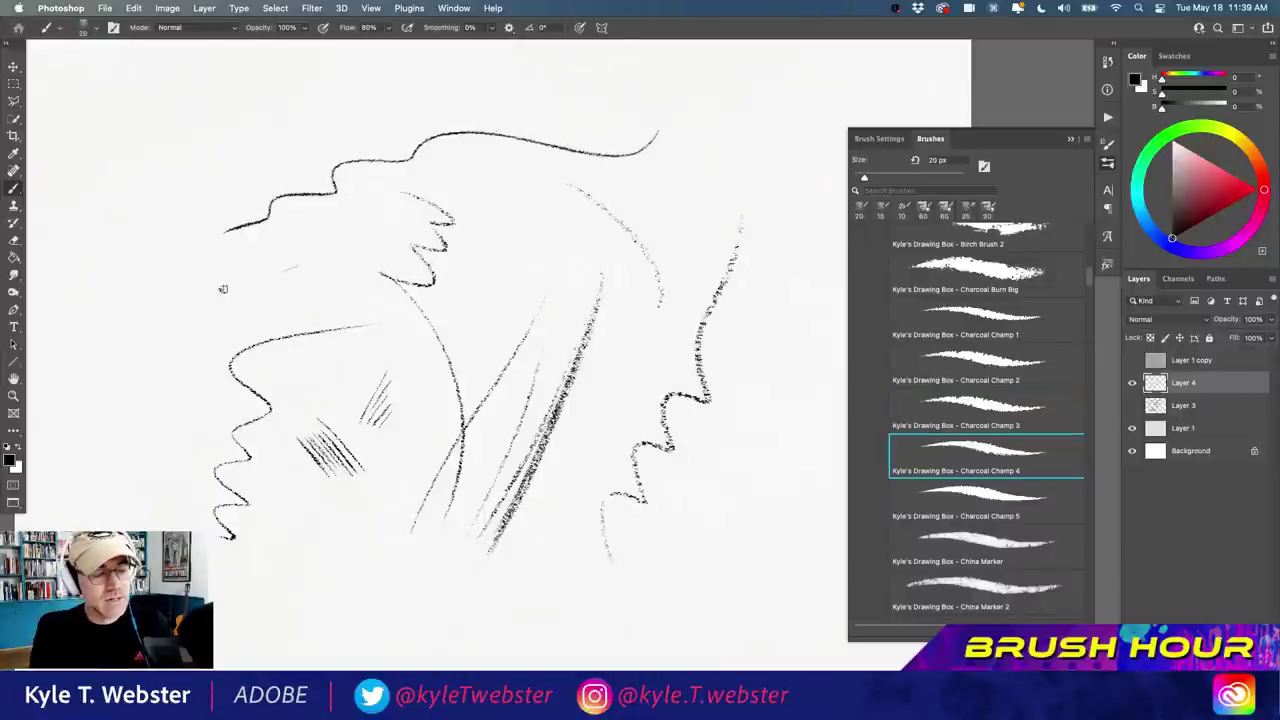
left_click_drag(295, 267, 165, 322)
left_click_drag(238, 322, 160, 357)
mouse_move(712, 500)
left_mouse_down()
mouse_move(745, 640)
mouse_move(760, 595)
left_mouse_up()
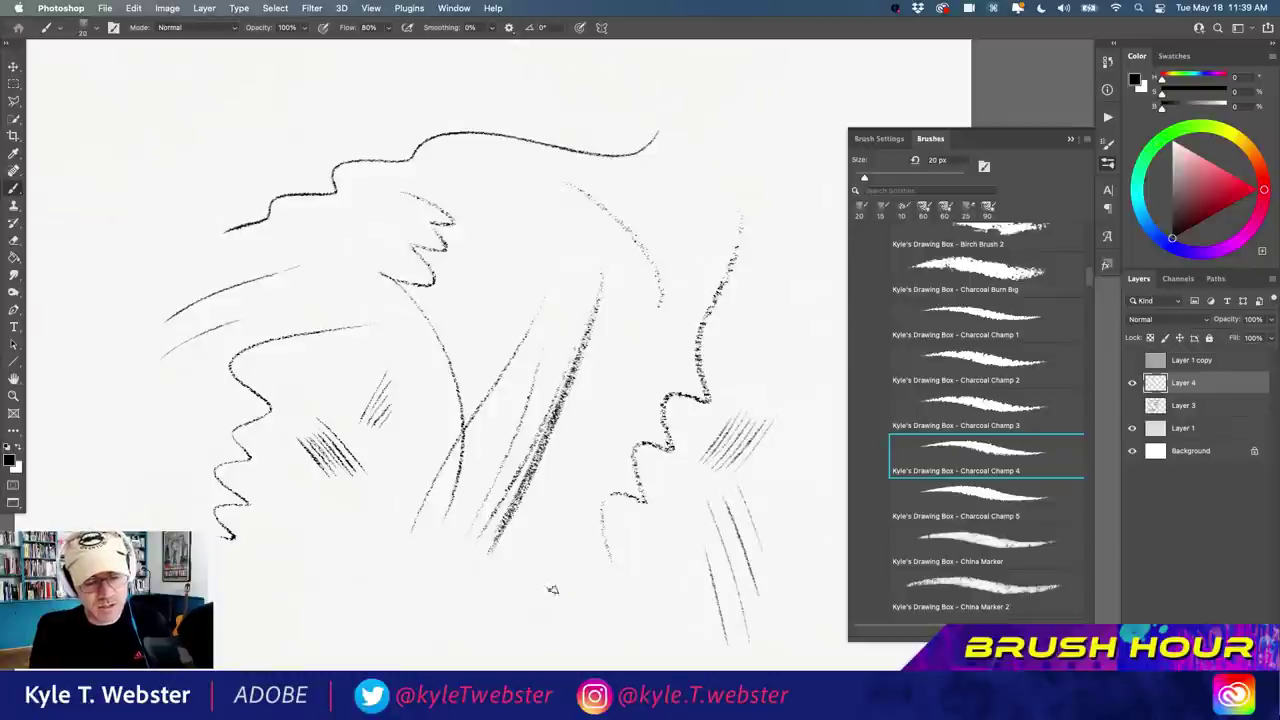
left_click_drag(552, 570, 520, 617)
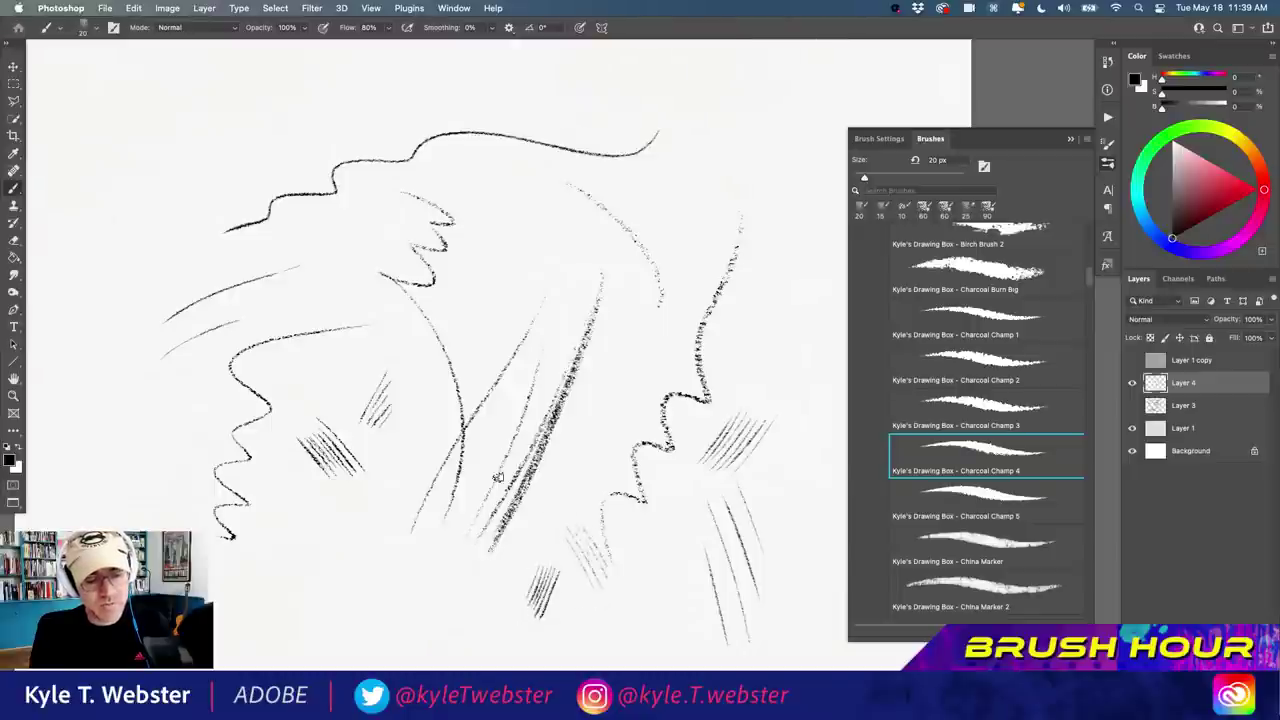
With 25 px Charcoal Champ 5, draw thick strokes down the right, along the bottom and at left.
left_click(963, 490)
left_click_drag(755, 142, 797, 535)
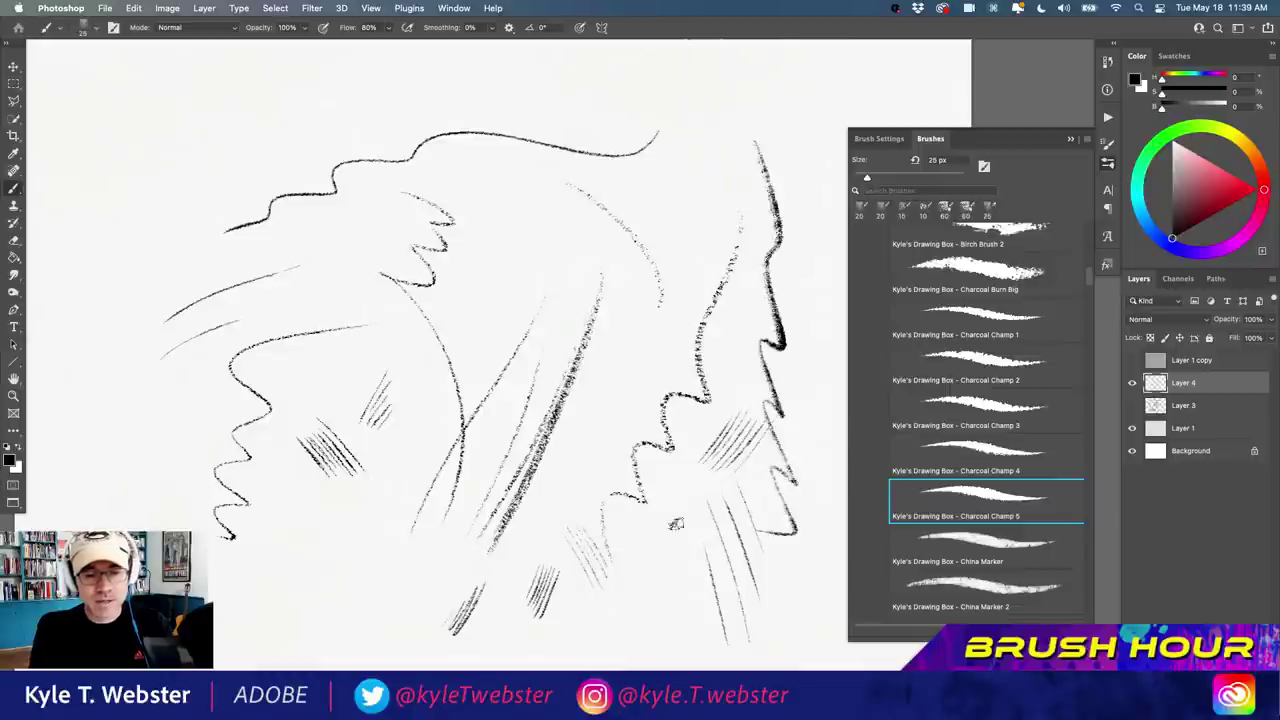
mouse_move(490, 613)
left_mouse_down()
mouse_move(355, 630)
mouse_move(230, 498)
mouse_move(215, 320)
mouse_move(230, 622)
left_mouse_up()
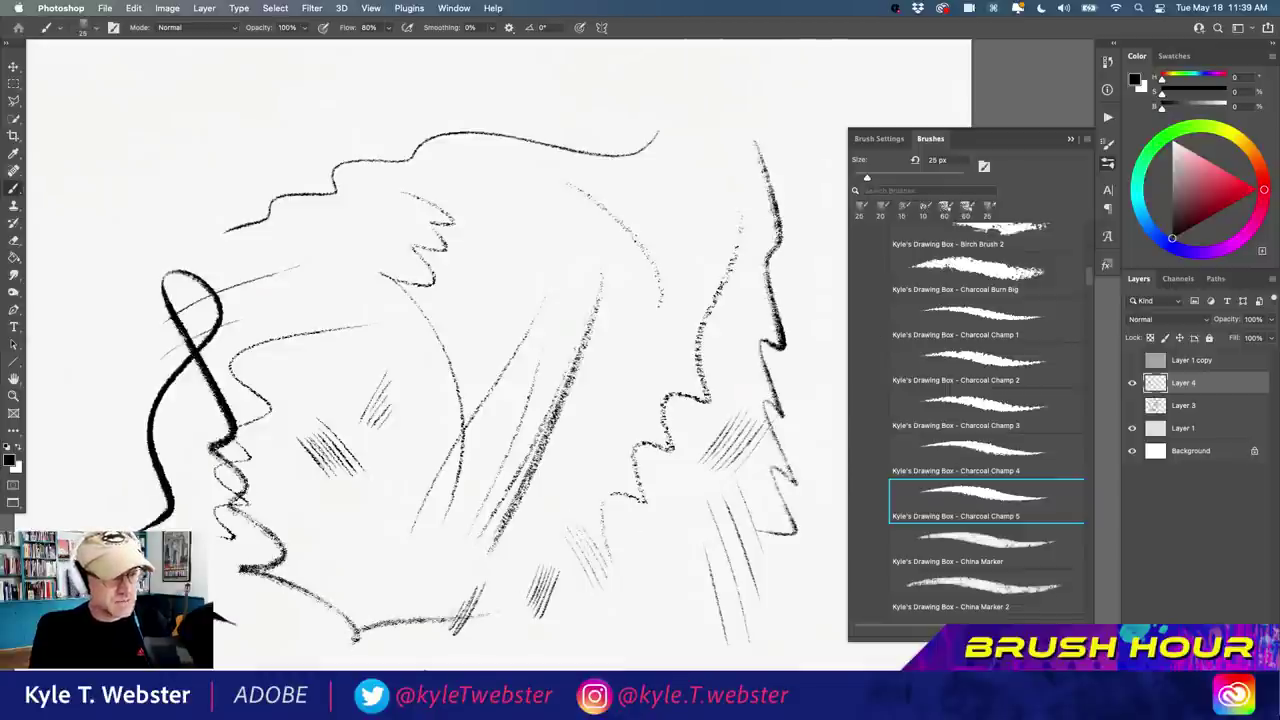
left_click_drag(280, 87, 130, 258)
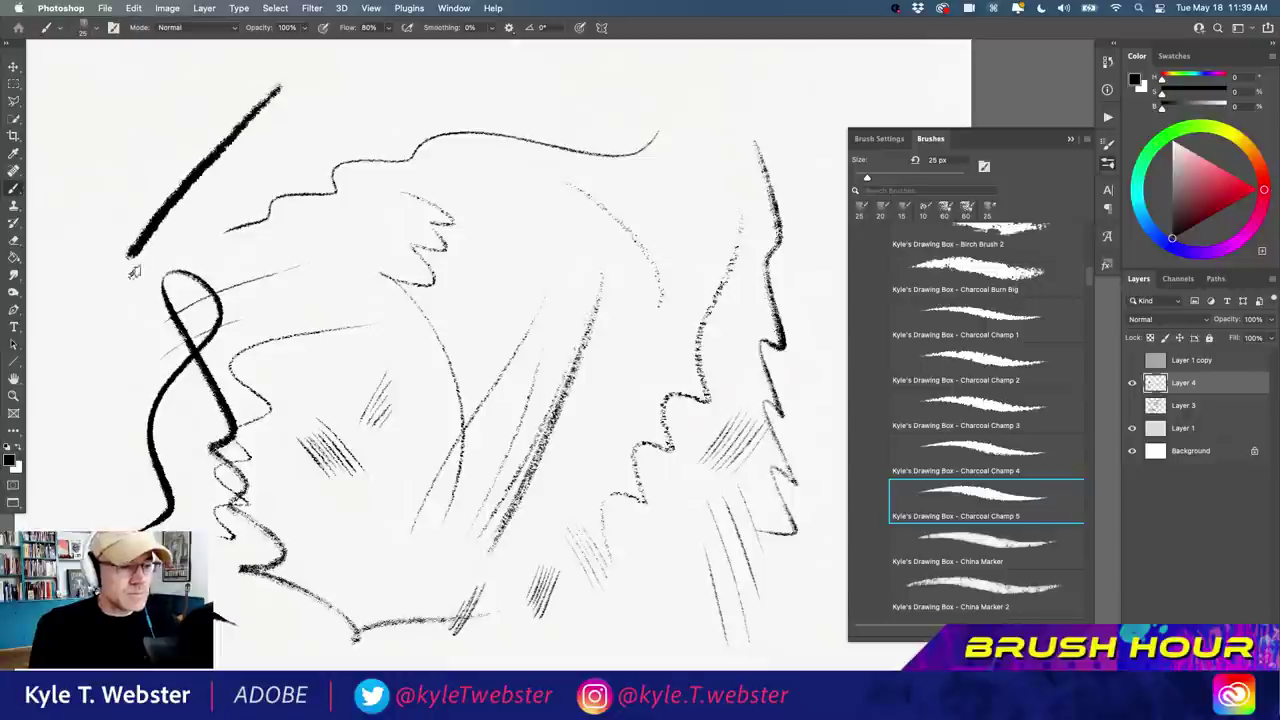
left_click_drag(135, 402, 85, 145)
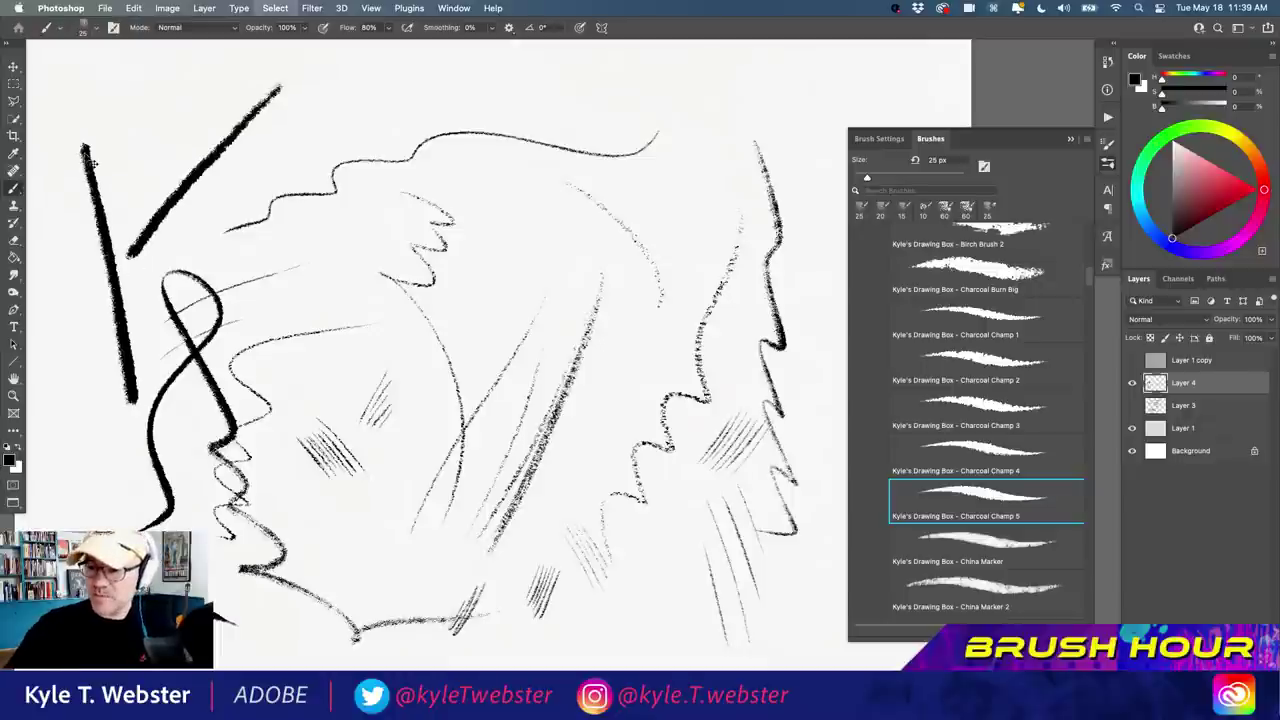
Clear the canvas and select the China Marker 2 brush at 20 px.
key("Delete")
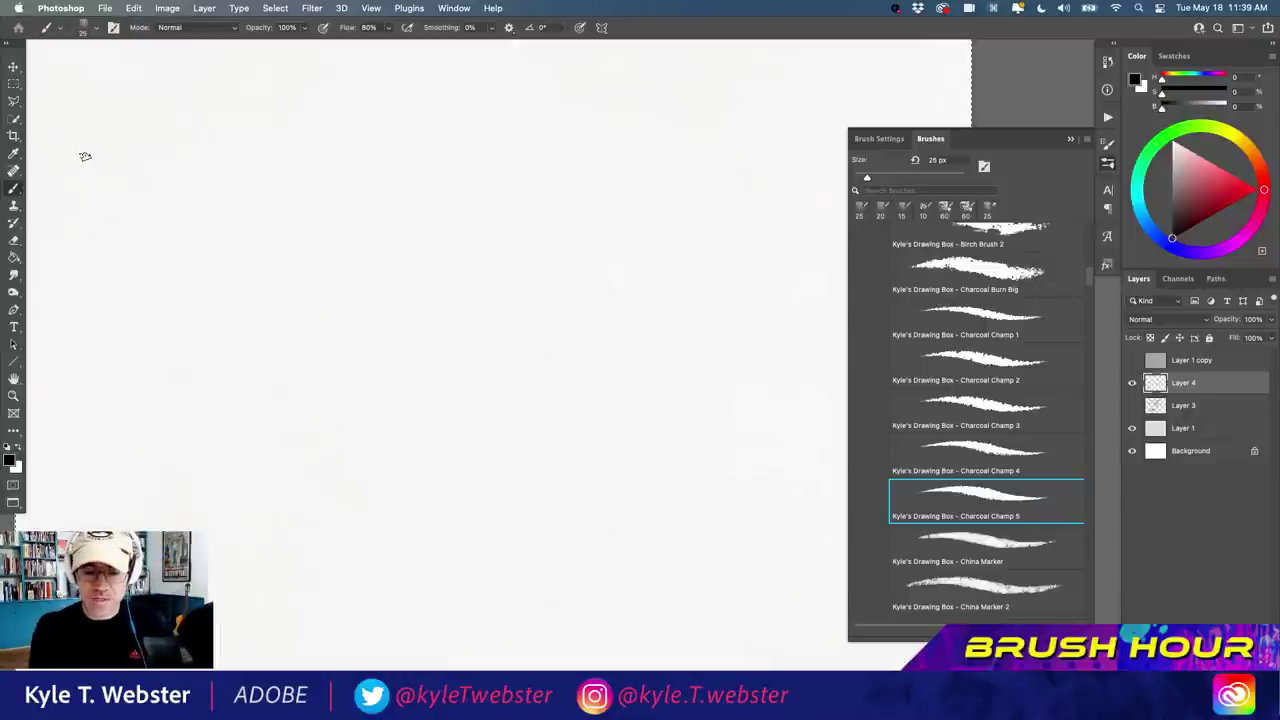
scroll(980, 396, "down", 3)
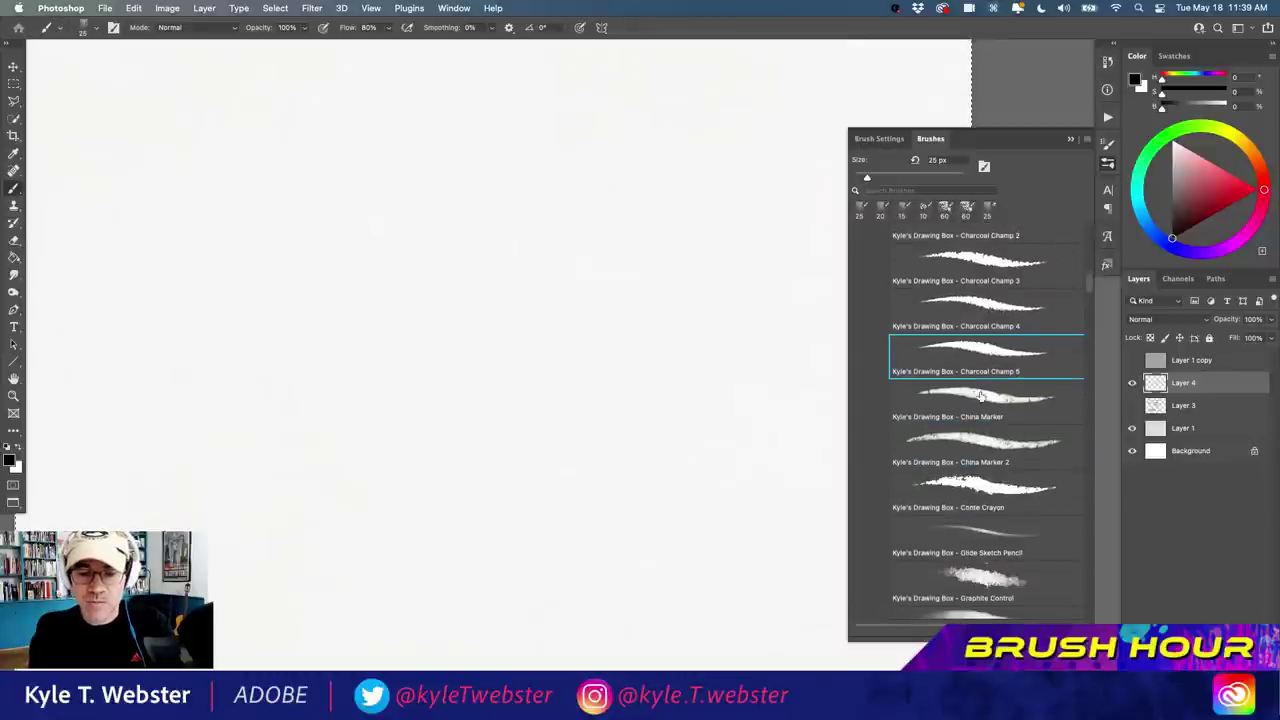
left_click(970, 440)
Paint looping, diagonal, zigzag and horizontal China Marker test strokes, then clear them.
mouse_move(680, 233)
left_mouse_down()
mouse_move(517, 394)
mouse_move(409, 257)
mouse_move(377, 376)
mouse_move(226, 408)
left_mouse_up()
left_click_drag(765, 478, 318, 154)
mouse_move(409, 212)
left_mouse_down()
mouse_move(266, 209)
mouse_move(257, 334)
mouse_move(193, 432)
mouse_move(497, 494)
left_mouse_up()
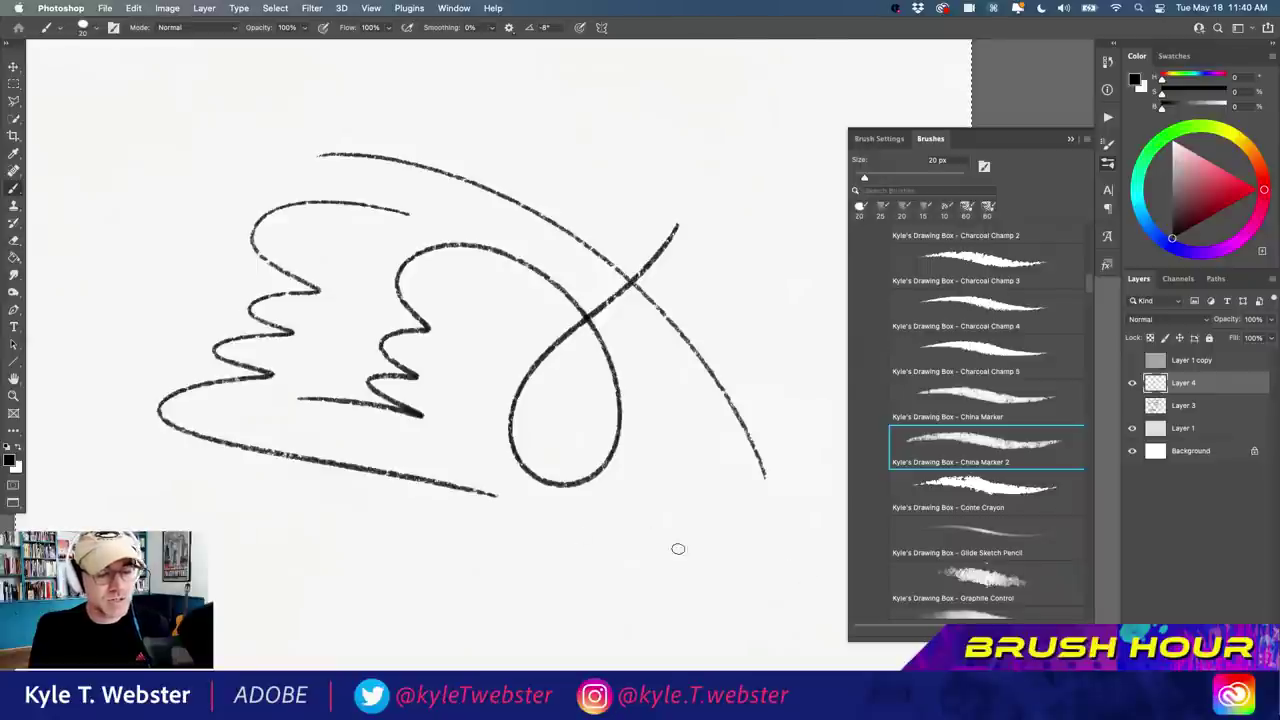
left_click_drag(652, 544, 284, 530)
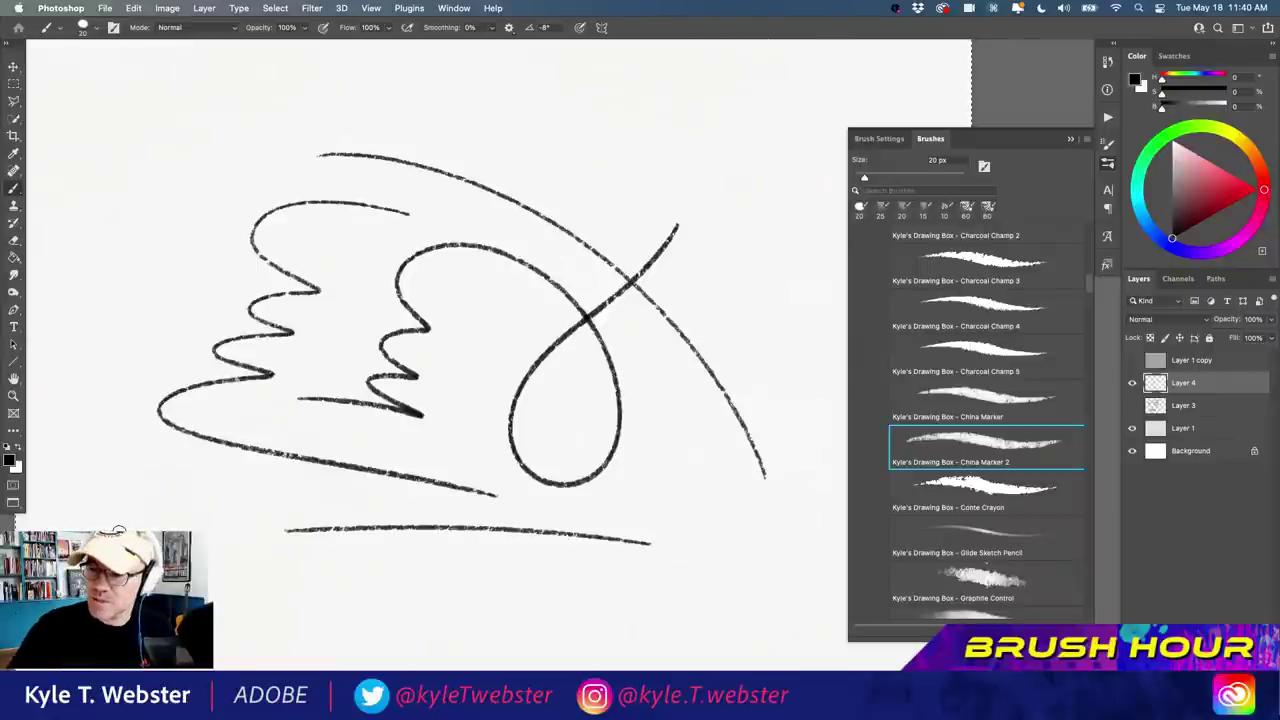
key("Delete")
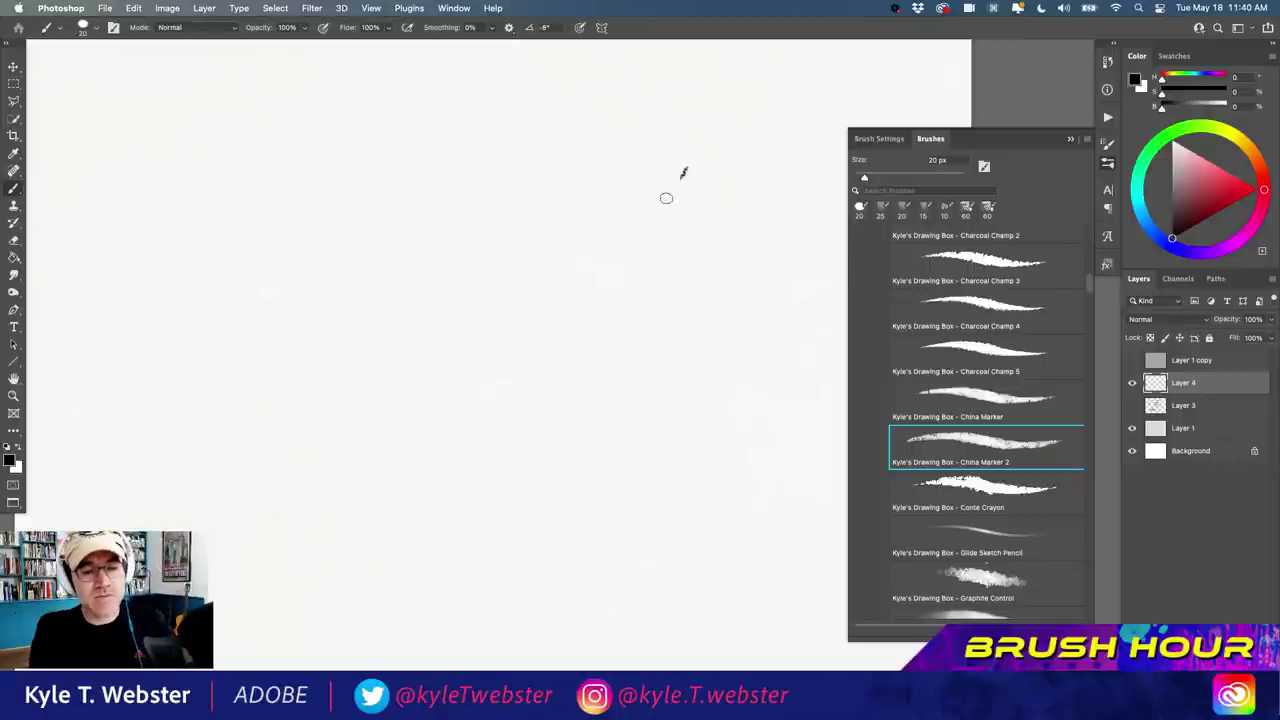
Paint crossing X and zigzag test strokes, then clear the canvas again.
left_click_drag(685, 170, 448, 498)
left_click_drag(716, 446, 383, 283)
mouse_move(451, 370)
left_mouse_down()
mouse_move(331, 403)
mouse_move(317, 474)
mouse_move(395, 488)
left_mouse_up()
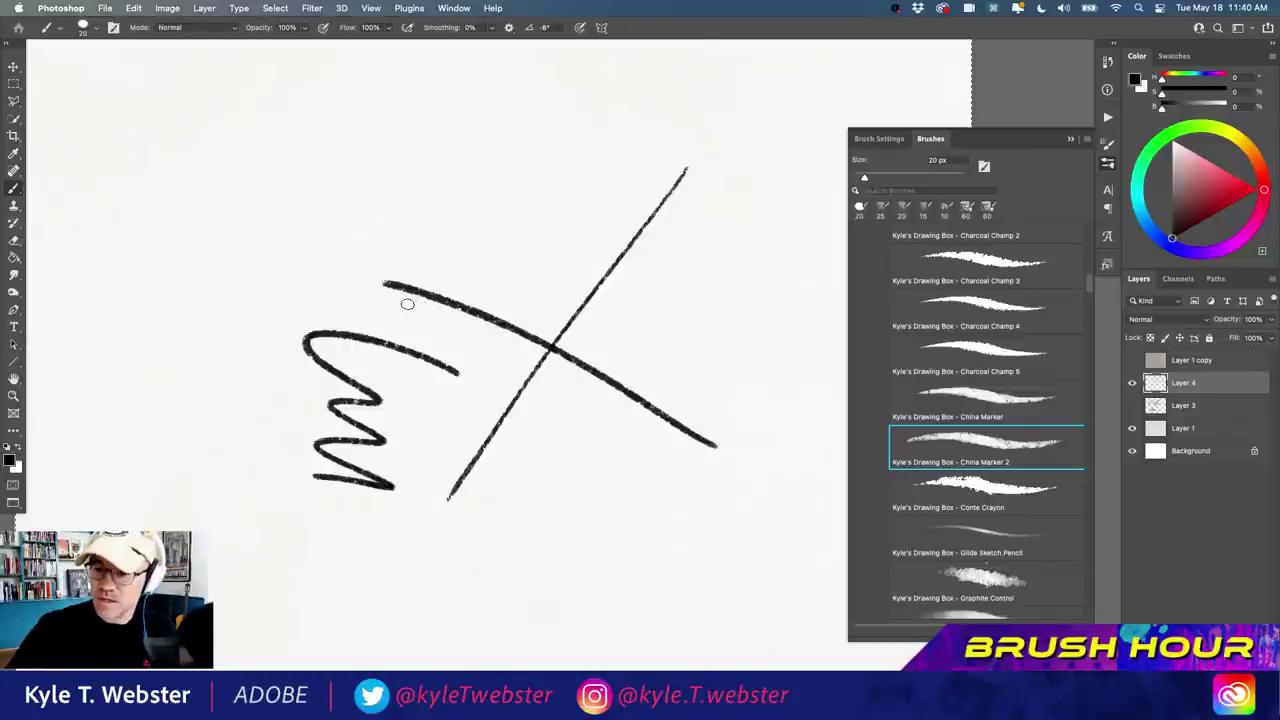
key("Delete")
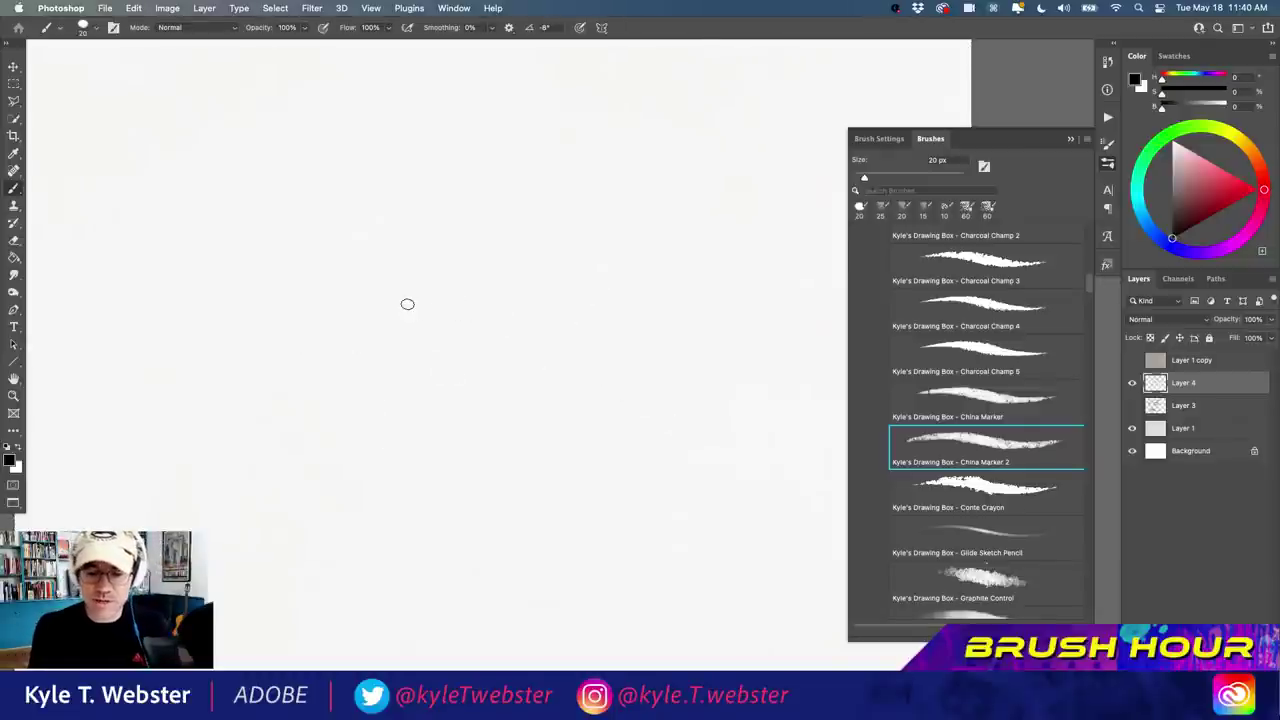
Paint black Conte Crayon test strokes at 80 px, then clear them.
left_click(983, 484)
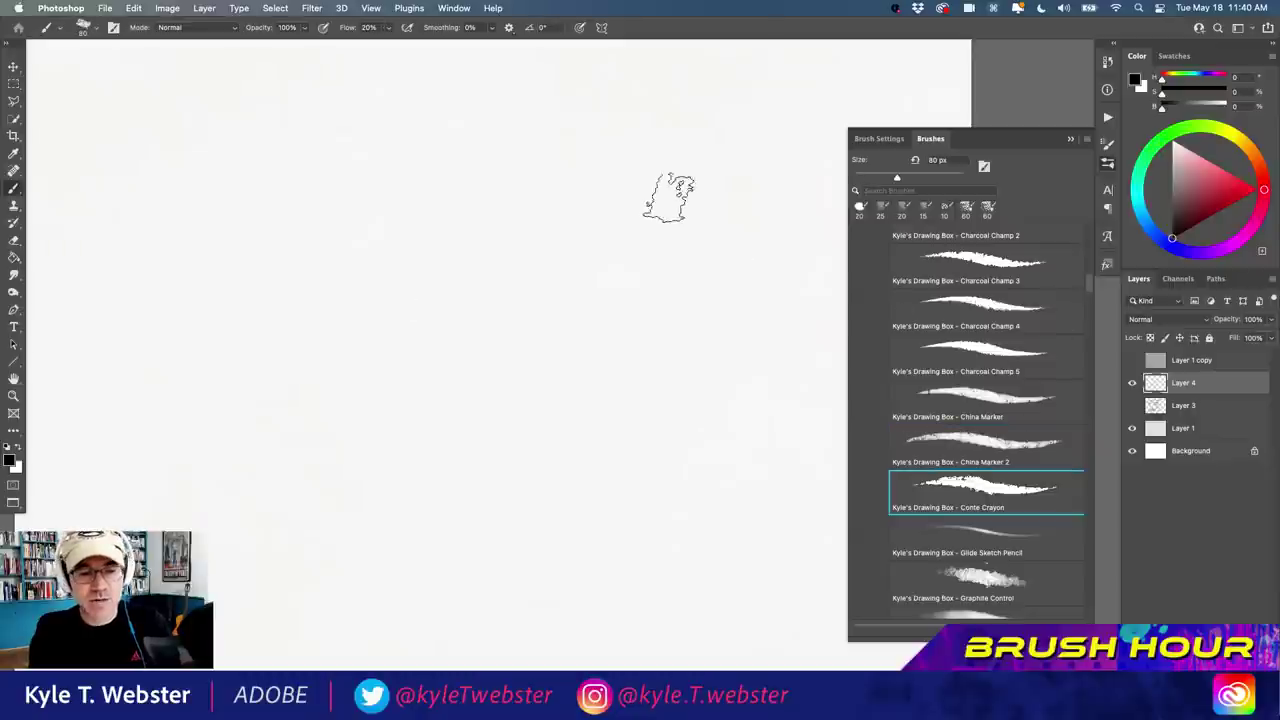
left_click_drag(660, 208, 399, 501)
mouse_move(430, 363)
left_mouse_down()
mouse_move(412, 254)
mouse_move(280, 466)
mouse_move(296, 514)
left_mouse_up()
left_click_drag(625, 548, 440, 560)
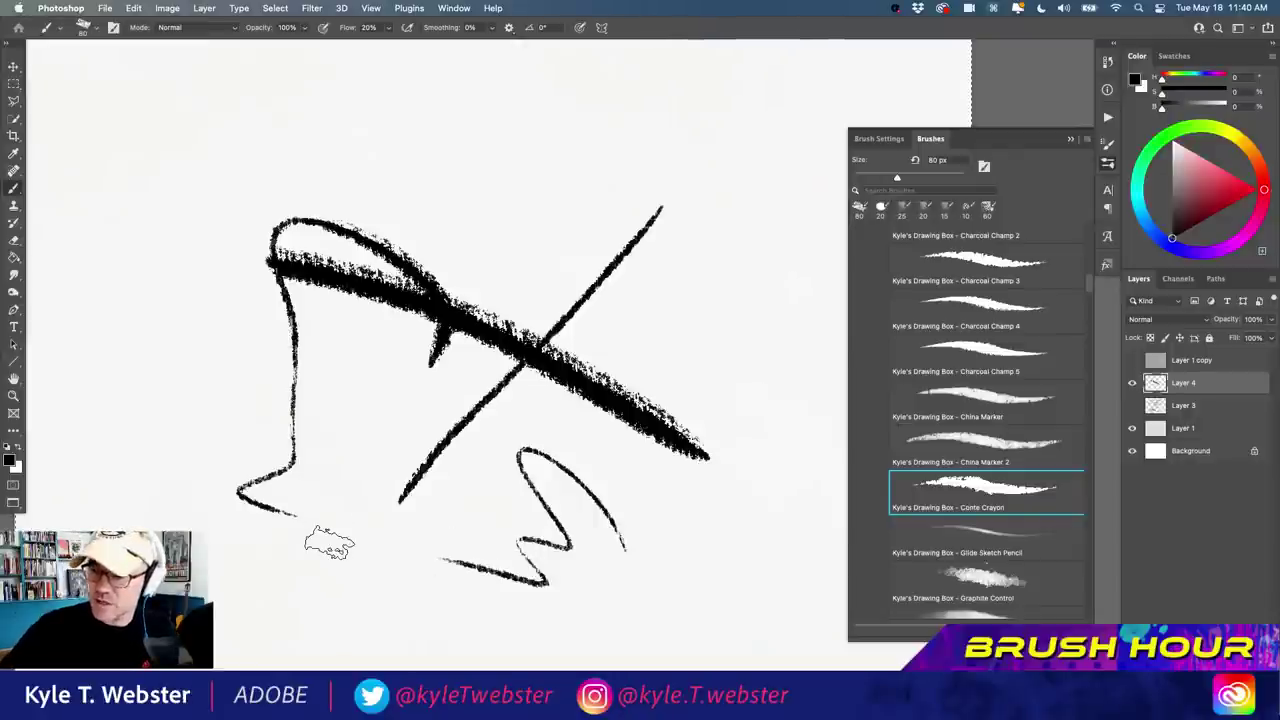
key("BackSpace")
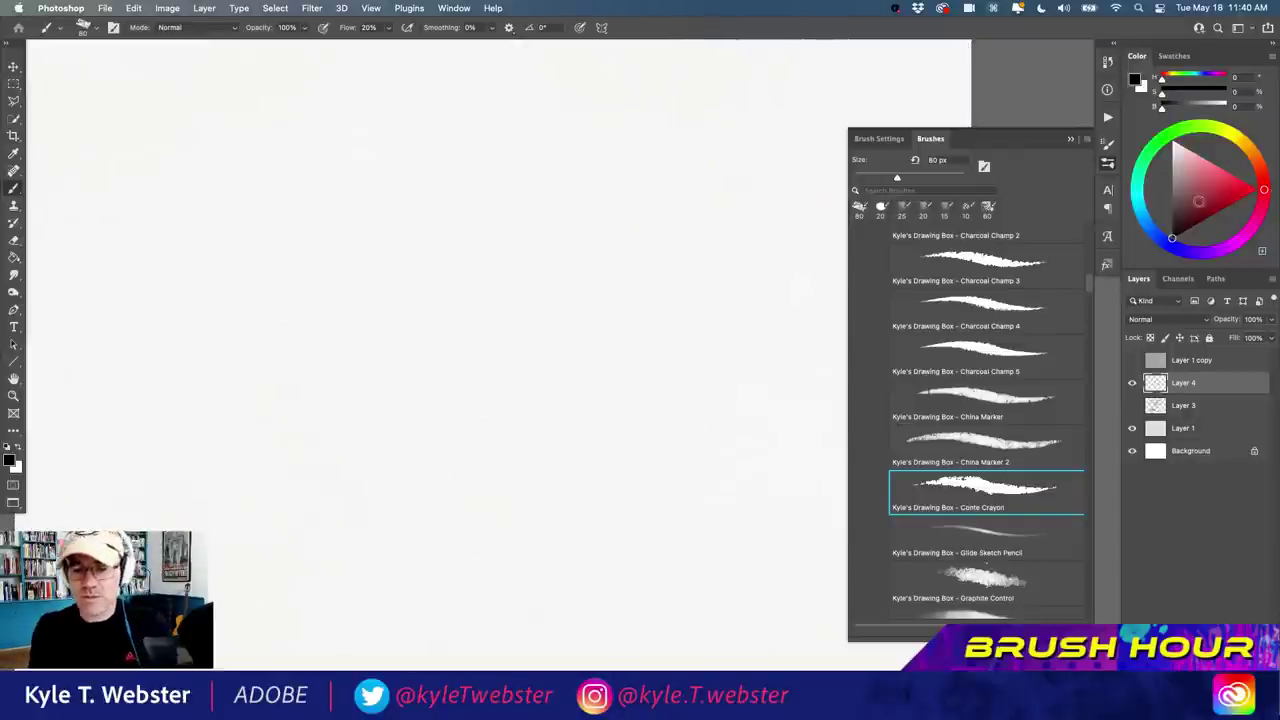
Paint a long dark red crayon stroke, smudge its top, and repaint it darker.
mouse_move(552, 148)
left_mouse_down()
mouse_move(645, 508)
mouse_move(405, 355)
mouse_move(470, 473)
left_mouse_up()
left_click_drag(385, 488, 256, 510)
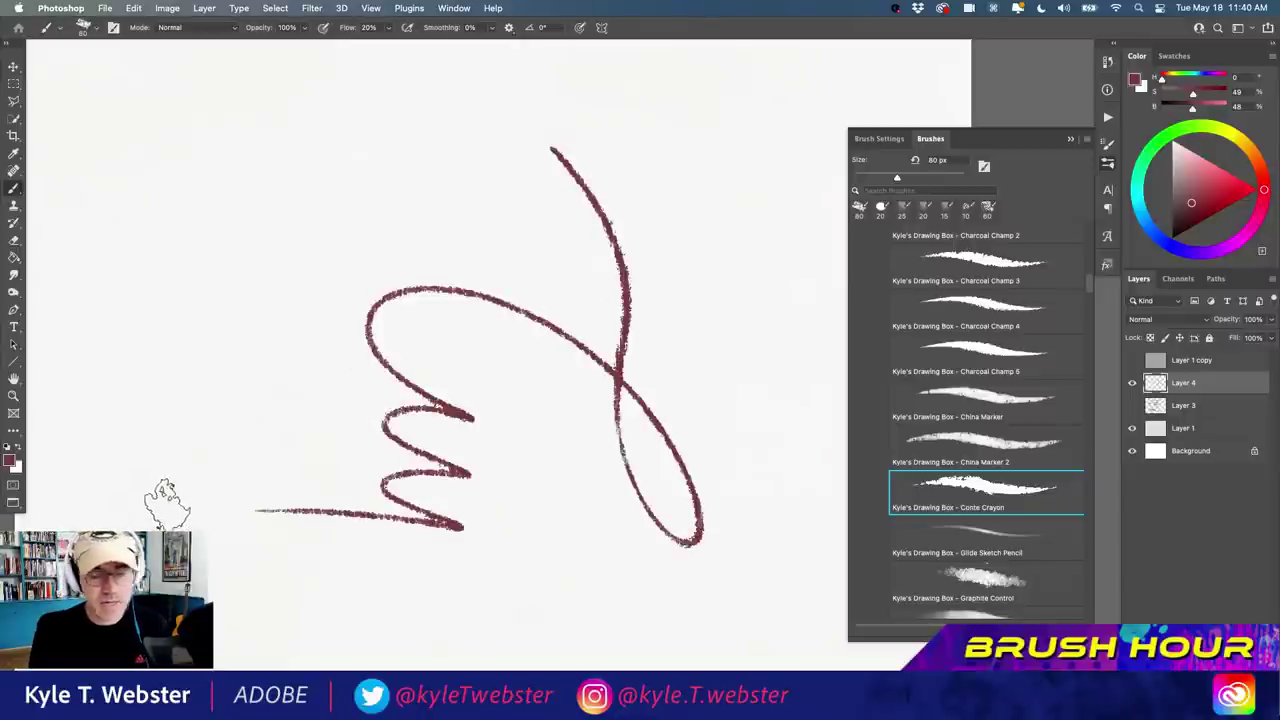
key("r")
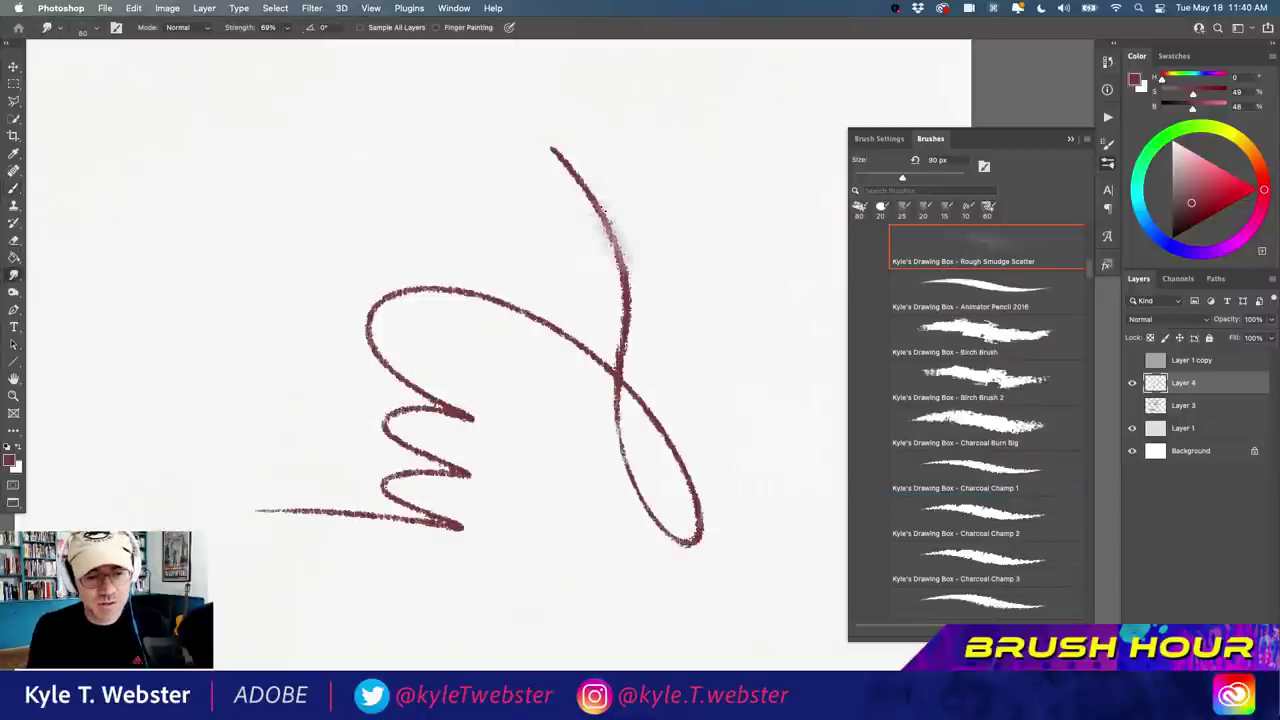
left_click_drag(618, 255, 551, 153)
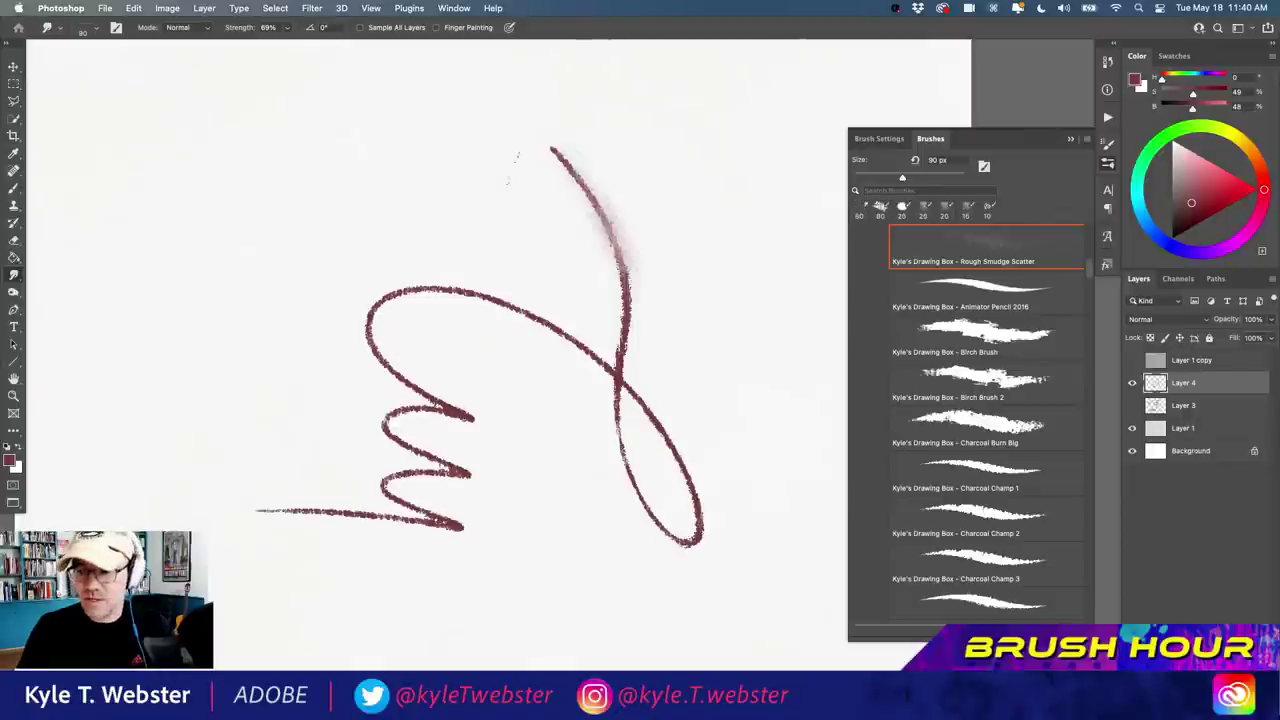
key("b")
left_click_drag(586, 206, 632, 255)
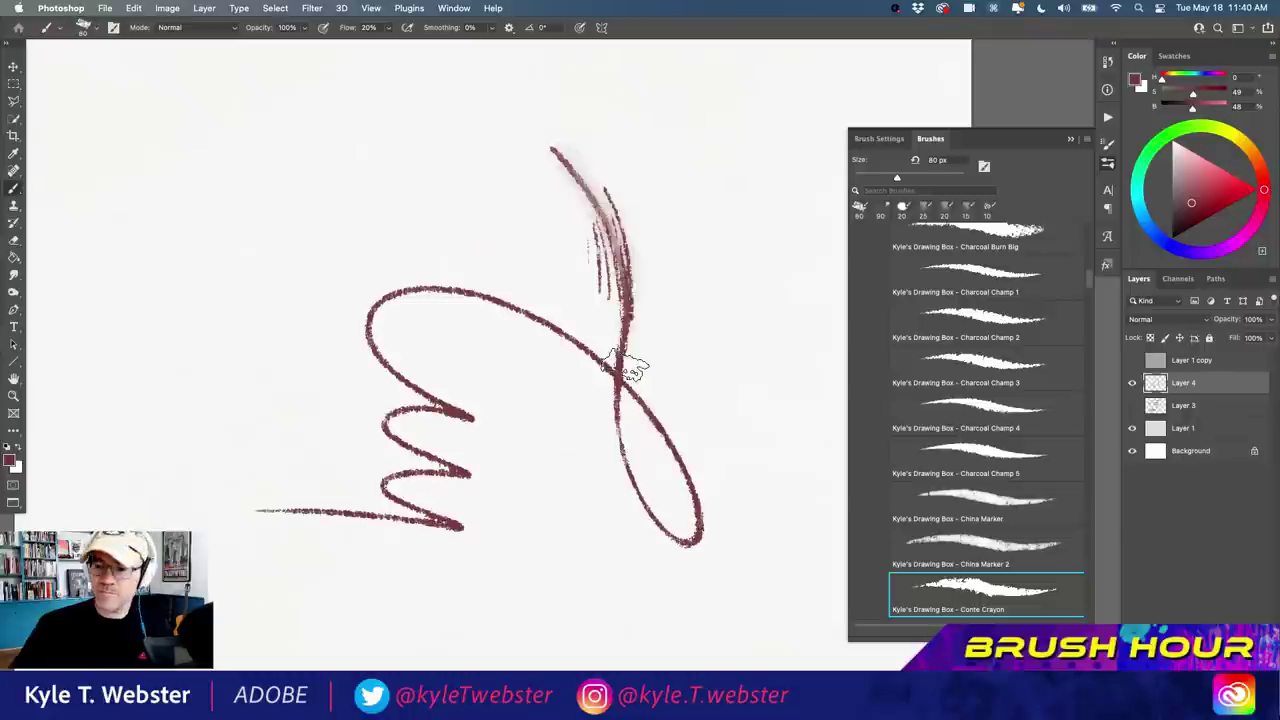
Clear the red crayon test strokes from the canvas.
key("Delete")
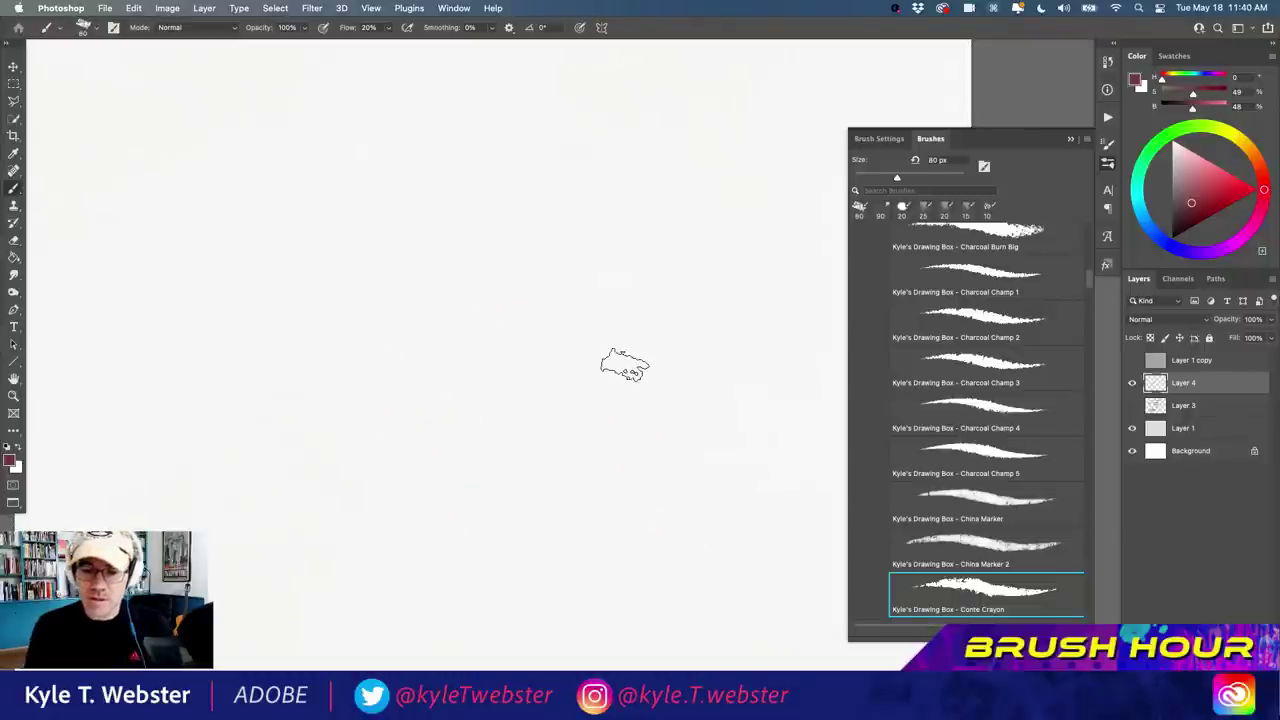
scroll(1088, 284, "down", 3)
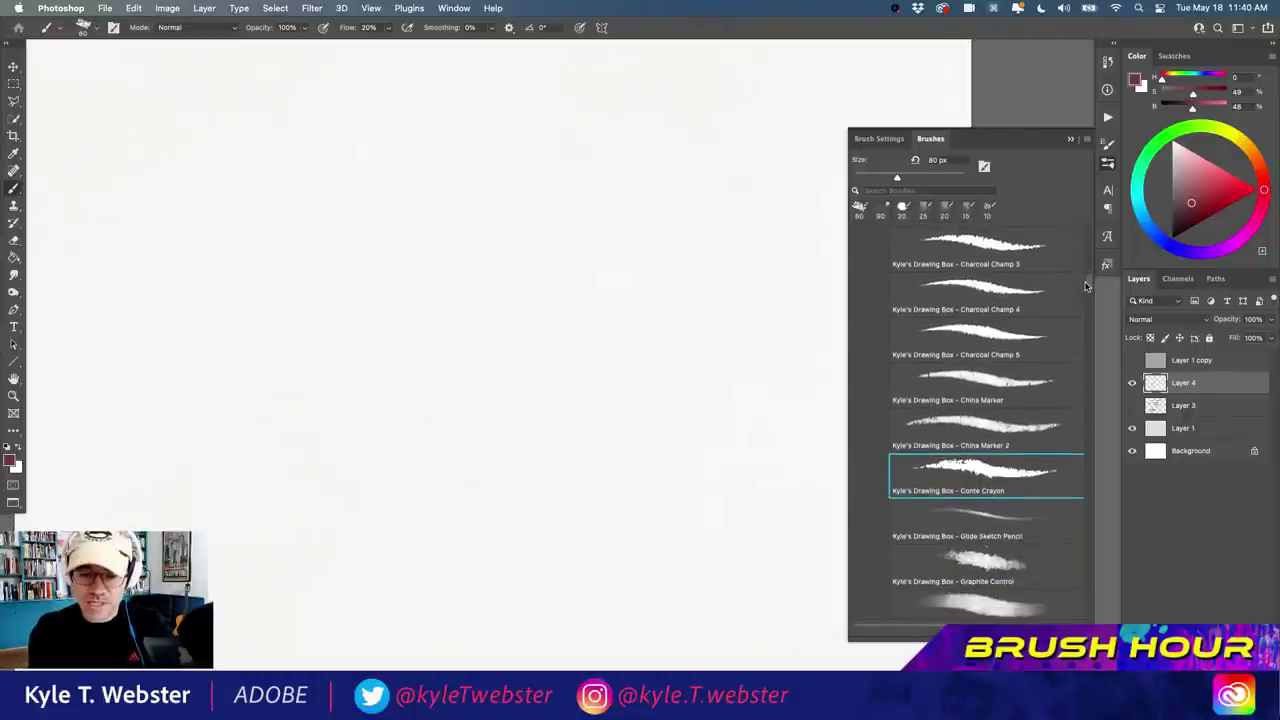
scroll(1086, 286, "up", 10)
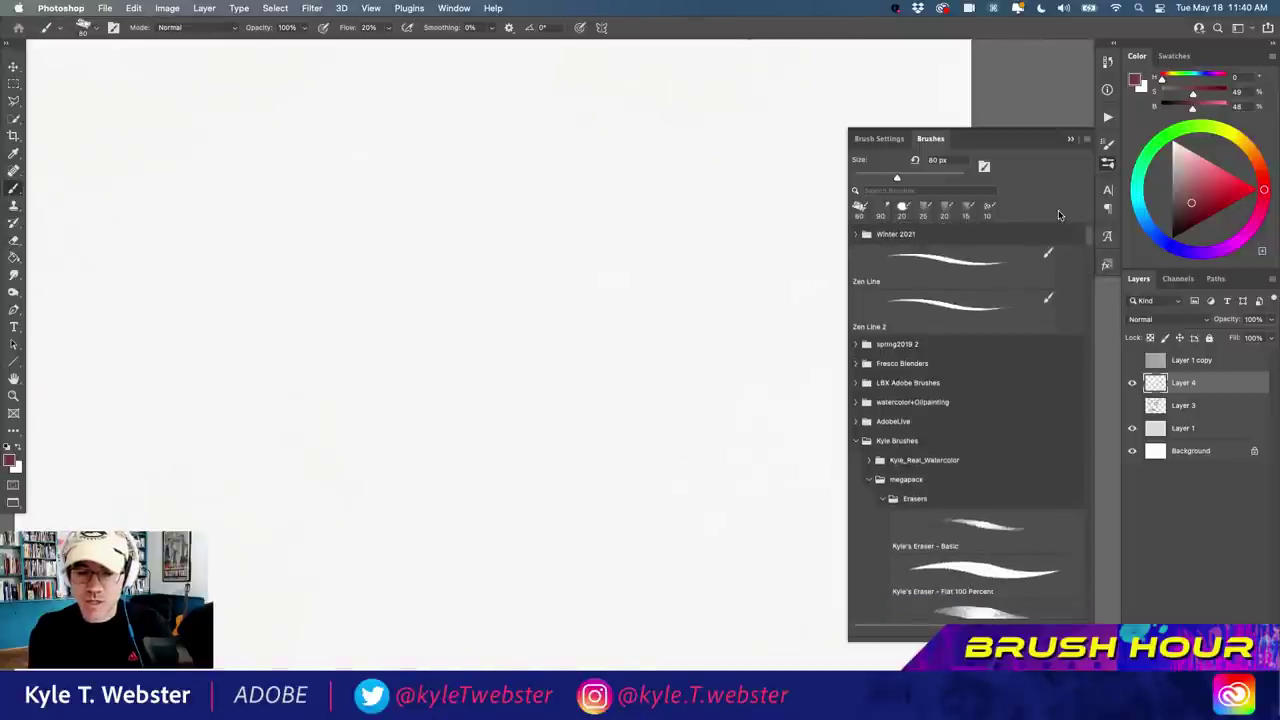
Collapse megapack, expand Fresco Vine Charcoal, and select the Charcoal pencil brush at 25 px.
left_click(867, 479)
scroll(1083, 250, "down", 5)
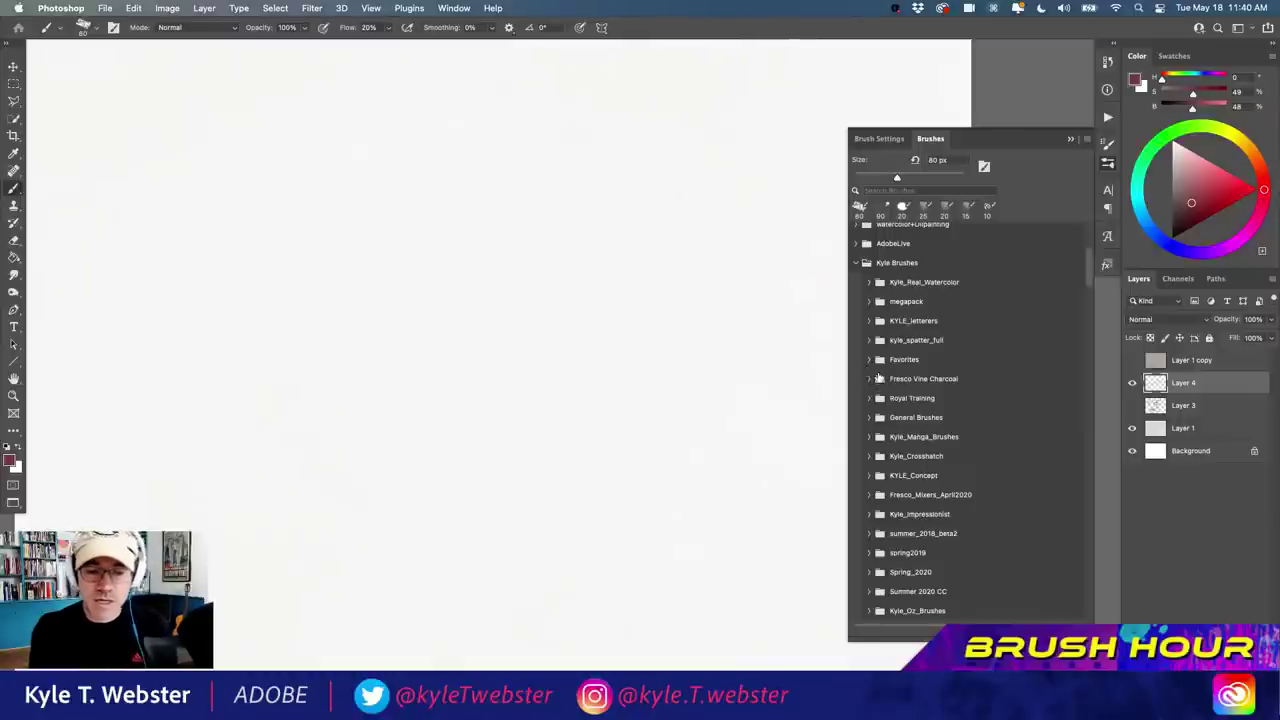
left_click(867, 378)
scroll(1090, 262, "down", 4)
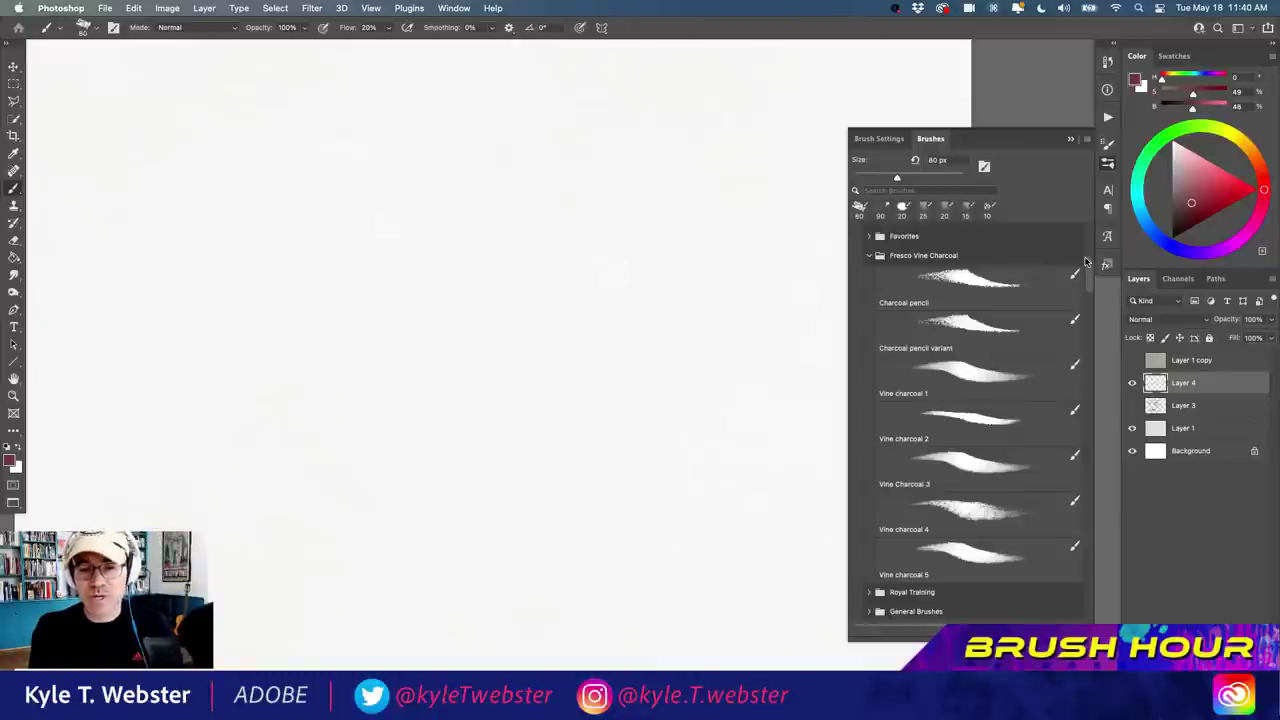
left_click(1088, 141)
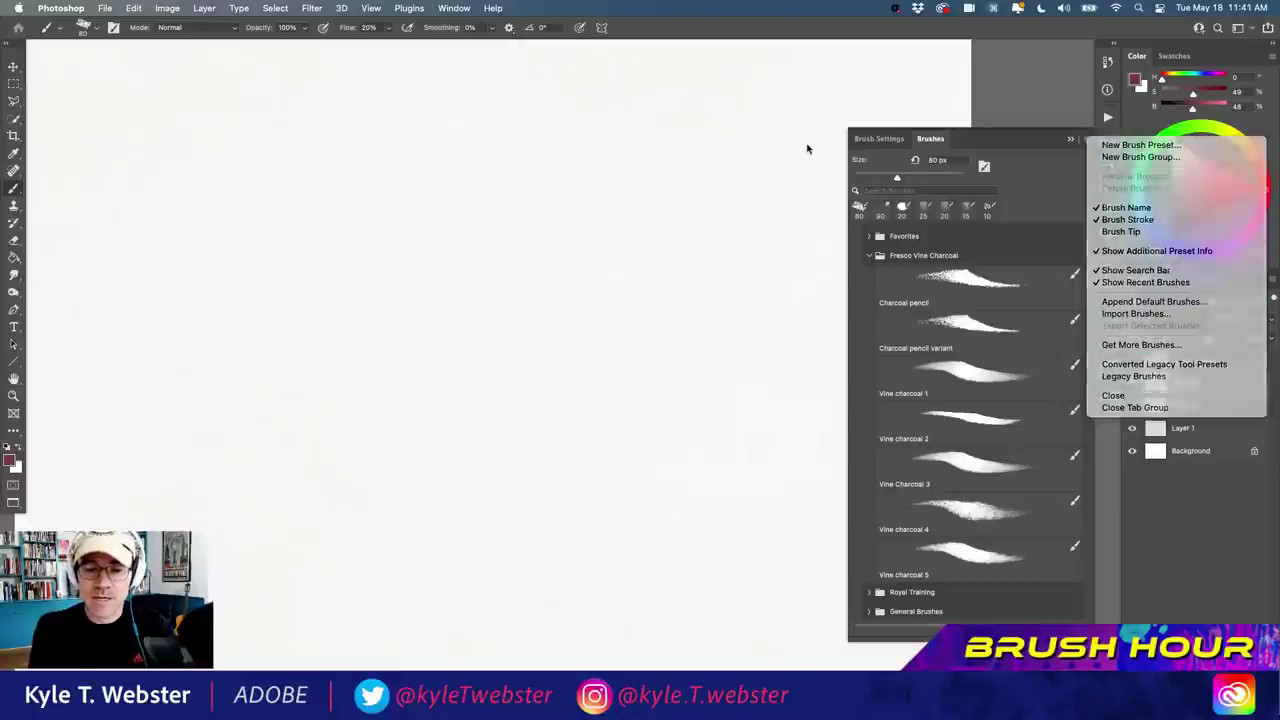
left_click(826, 116)
left_click(974, 283)
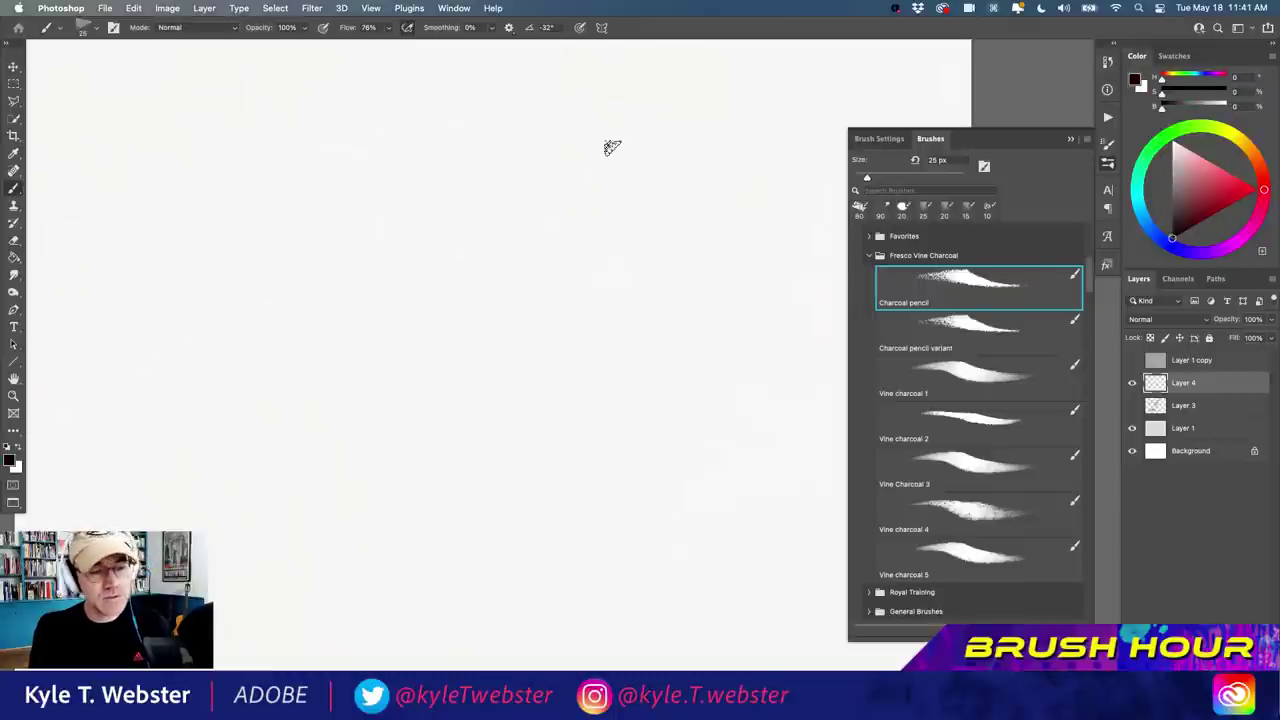
mouse_move(556, 417)
left_mouse_down()
mouse_move(509, 207)
mouse_move(335, 306)
left_mouse_up()
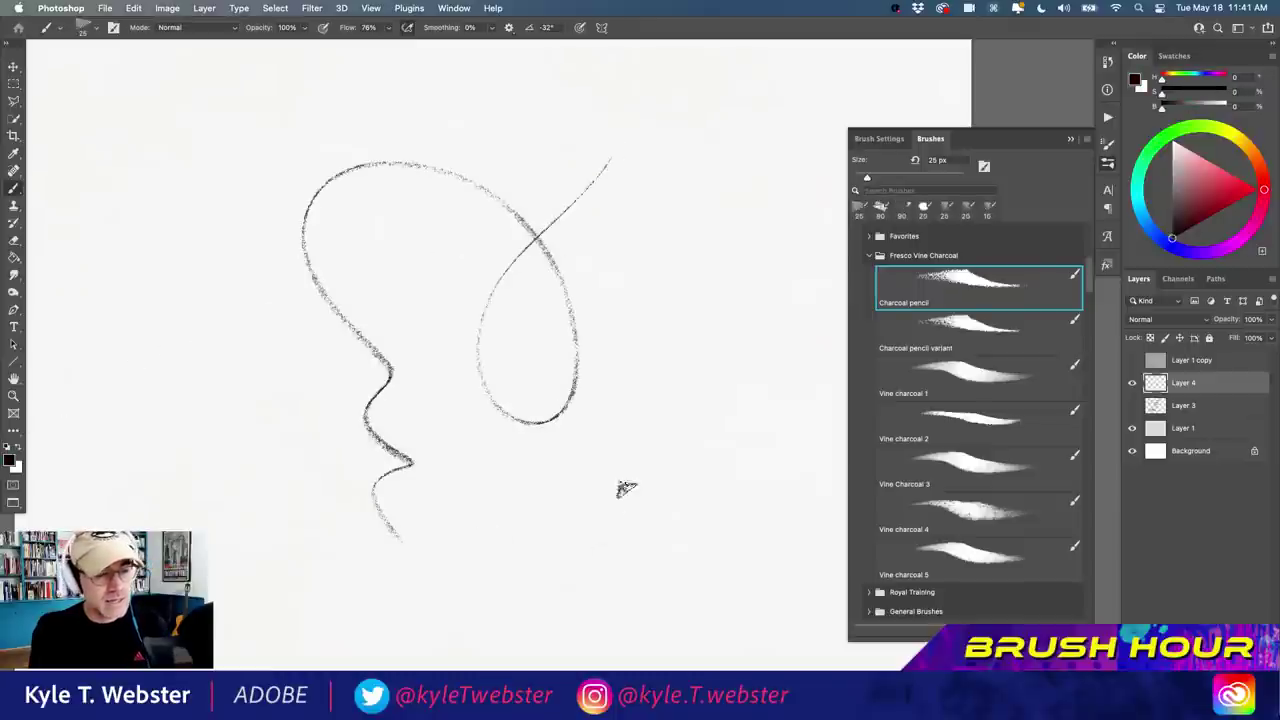
left_click_drag(360, 404, 214, 530)
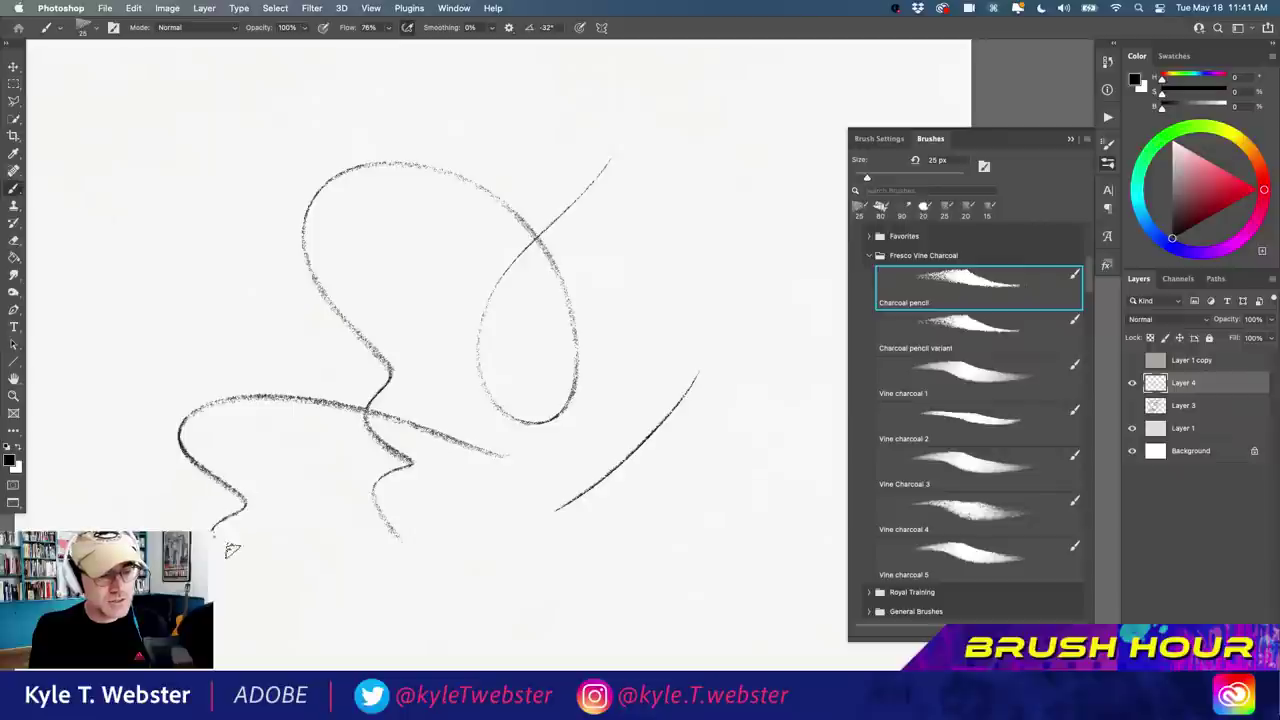
left_click_drag(118, 176, 236, 212)
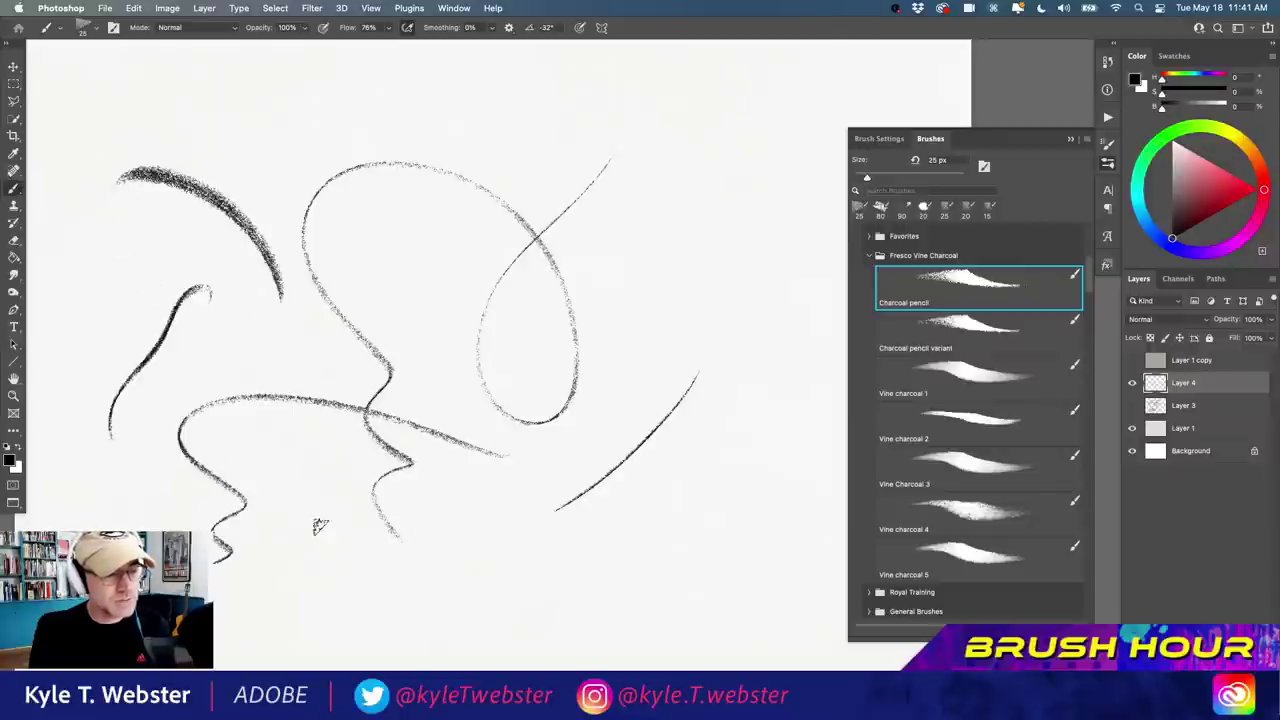
mouse_move(694, 283)
left_mouse_down()
mouse_move(628, 345)
mouse_move(624, 400)
mouse_move(725, 295)
mouse_move(672, 234)
mouse_move(770, 222)
mouse_move(595, 385)
mouse_move(588, 358)
left_mouse_up()
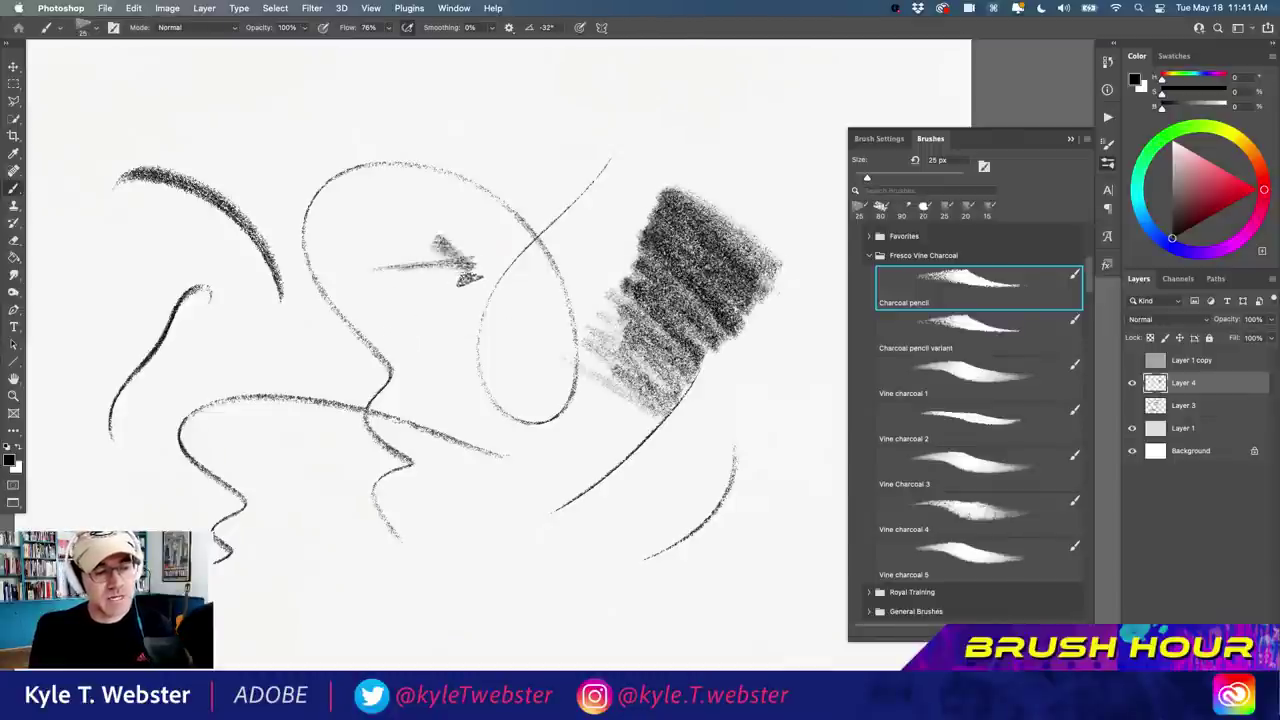
mouse_move(465, 272)
left_mouse_down()
mouse_move(437, 242)
mouse_move(350, 224)
mouse_move(434, 225)
mouse_move(378, 160)
left_mouse_up()
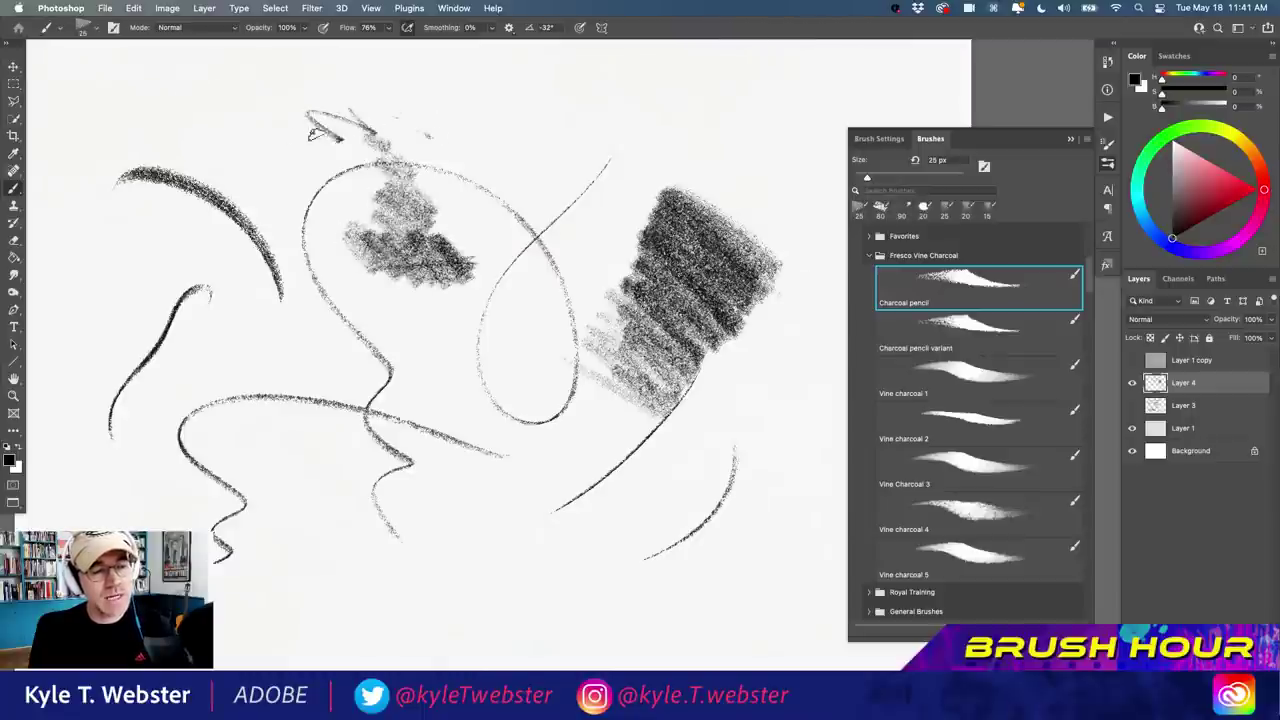
left_click_drag(503, 583, 515, 530)
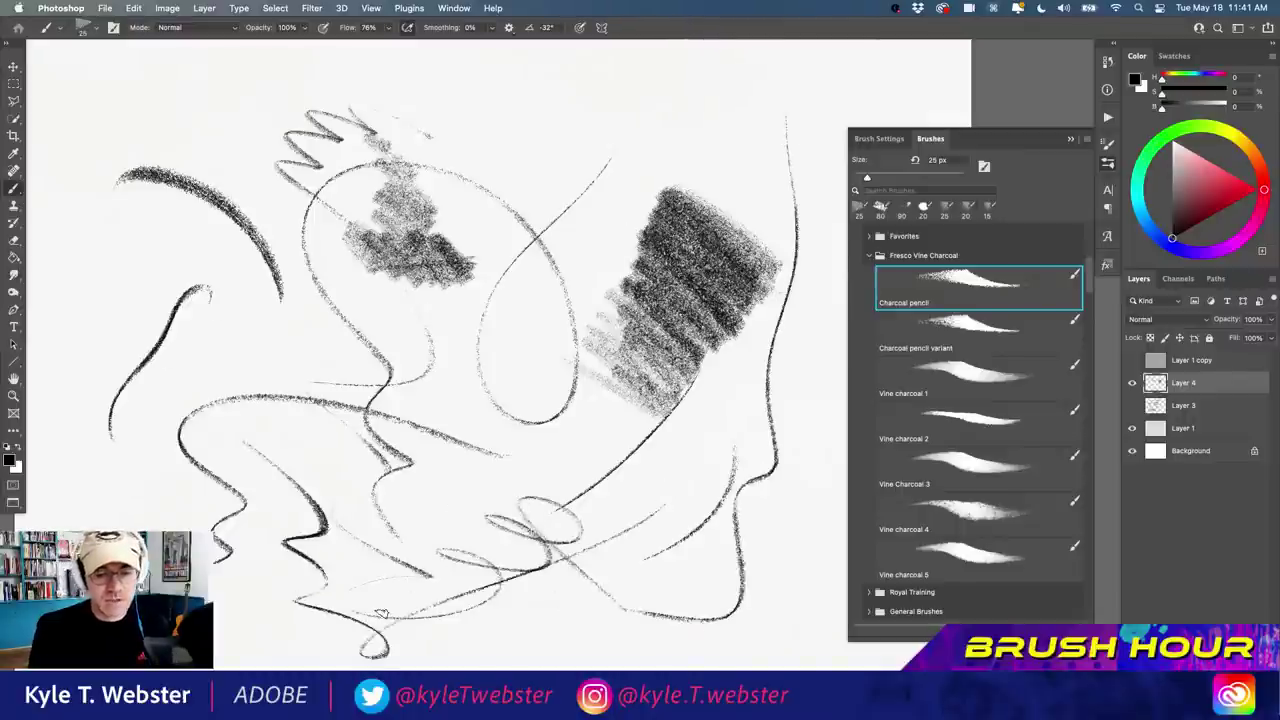
key("Delete")
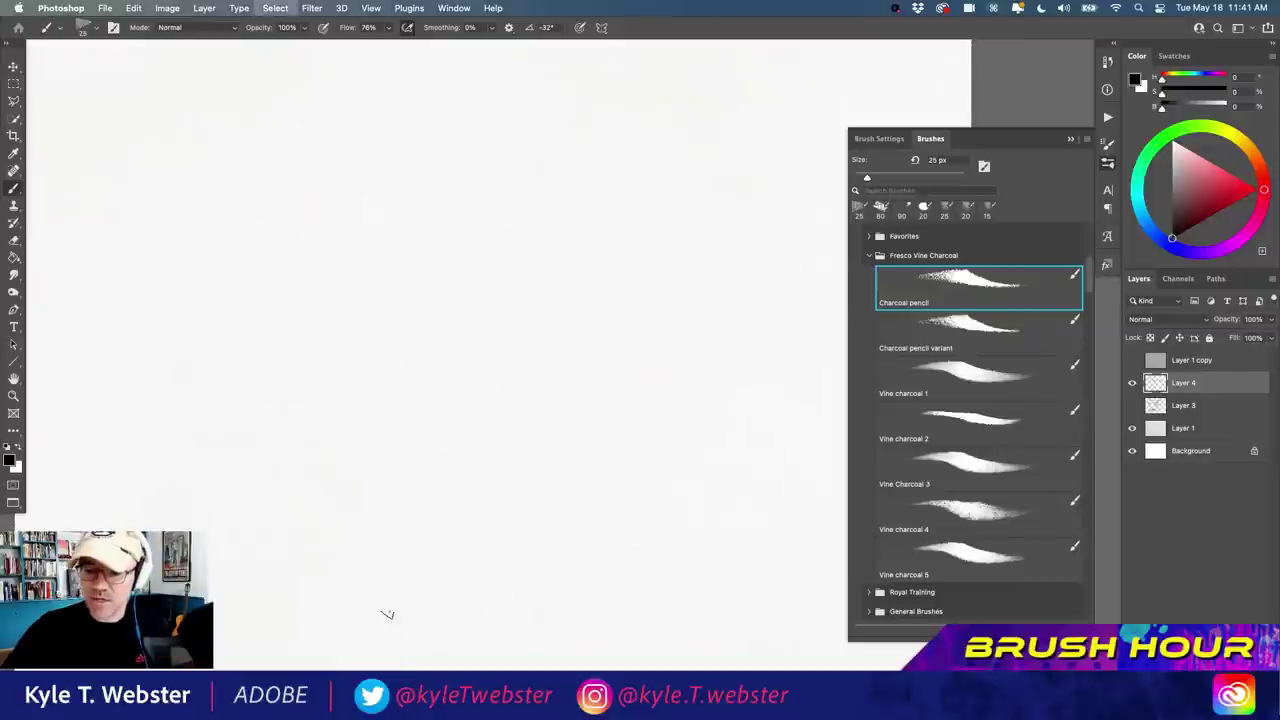
Select Vine charcoal 1 at 70 px, 40% flow, and draw looping, wavy and zigzag test strokes.
left_click(955, 373)
mouse_move(700, 178)
left_mouse_down()
mouse_move(614, 263)
mouse_move(674, 434)
mouse_move(240, 293)
mouse_move(277, 543)
left_mouse_up()
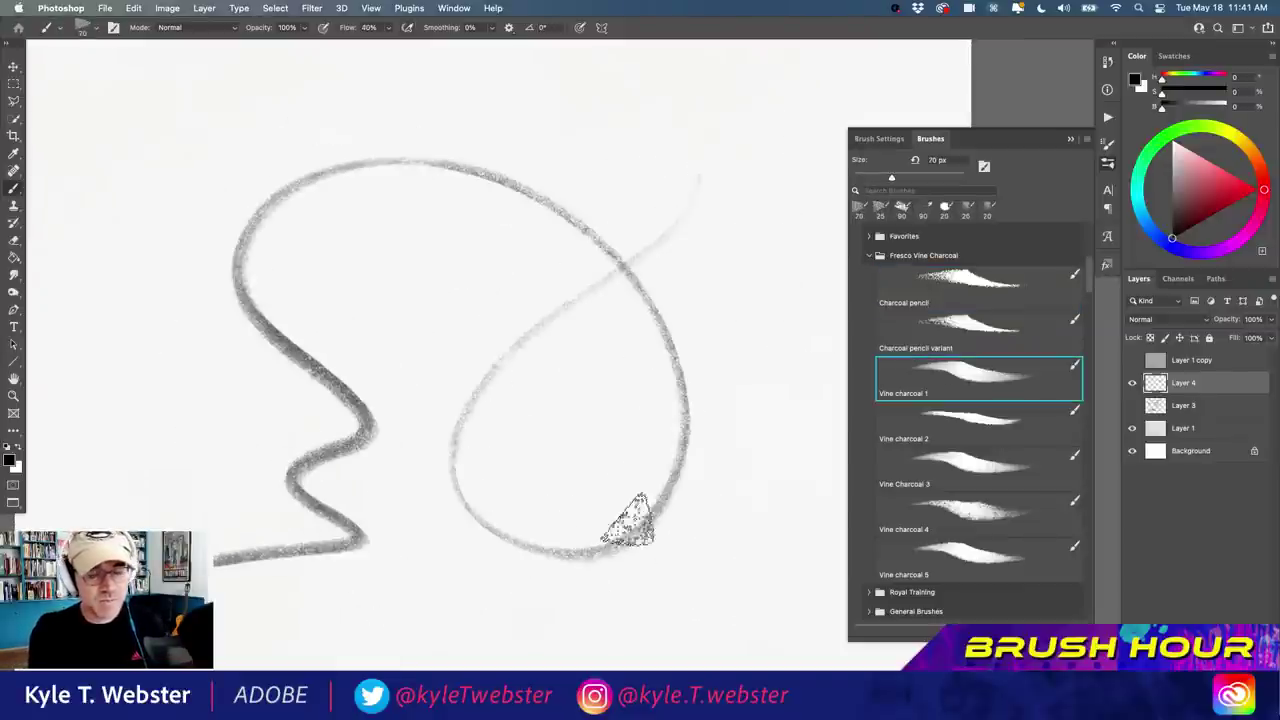
mouse_move(783, 575)
left_mouse_down()
mouse_move(680, 245)
mouse_move(509, 134)
mouse_move(345, 200)
left_mouse_up()
mouse_move(540, 370)
left_mouse_down()
mouse_move(320, 229)
mouse_move(190, 243)
left_mouse_up()
mouse_move(470, 398)
left_mouse_down()
mouse_move(240, 349)
mouse_move(148, 408)
left_mouse_up()
mouse_move(598, 478)
left_mouse_down()
mouse_move(386, 623)
mouse_move(422, 596)
mouse_move(612, 306)
mouse_move(334, 363)
mouse_move(609, 460)
mouse_move(390, 258)
left_mouse_up()
mouse_move(543, 451)
left_mouse_down()
mouse_move(563, 569)
mouse_move(537, 594)
left_mouse_up()
Hatch parallel diagonal strokes to test the texture, then clear Layer 4.
left_click_drag(545, 355, 414, 557)
left_click_drag(503, 385, 405, 545)
left_click_drag(520, 340, 380, 558)
left_click_drag(488, 355, 371, 491)
left_click_drag(495, 330, 390, 515)
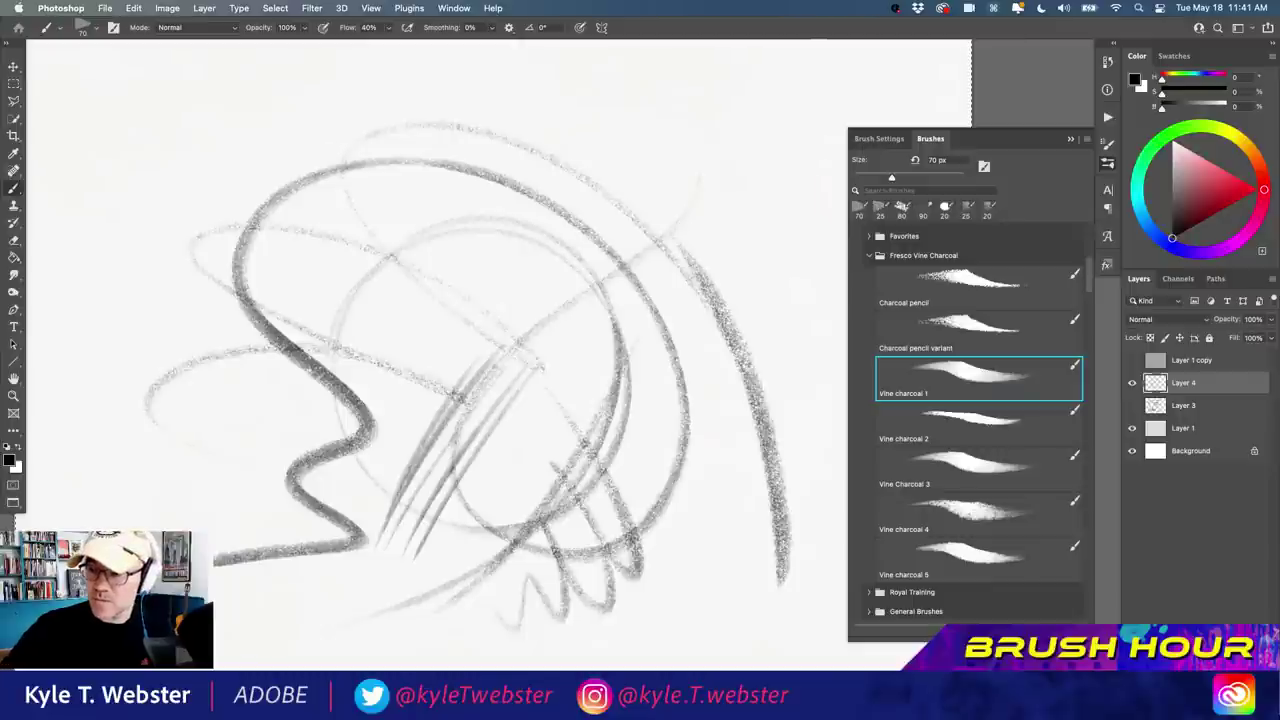
key("Delete")
key("Delete")
Draw the head circle, the vertical centre line and both sides of the jaw.
key("Return")
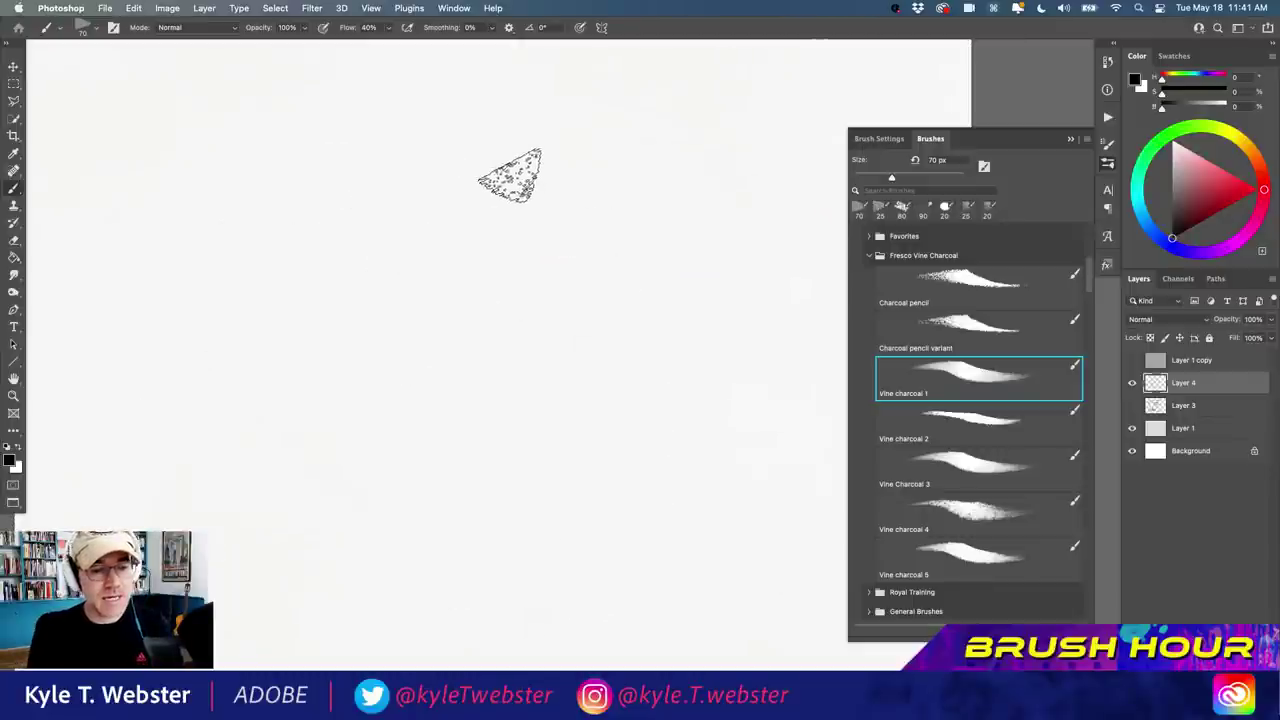
mouse_move(470, 128)
left_mouse_down()
mouse_move(451, 408)
mouse_move(648, 252)
mouse_move(406, 152)
mouse_move(468, 424)
mouse_move(637, 201)
mouse_move(366, 207)
mouse_move(515, 418)
mouse_move(560, 138)
mouse_move(386, 320)
left_mouse_up()
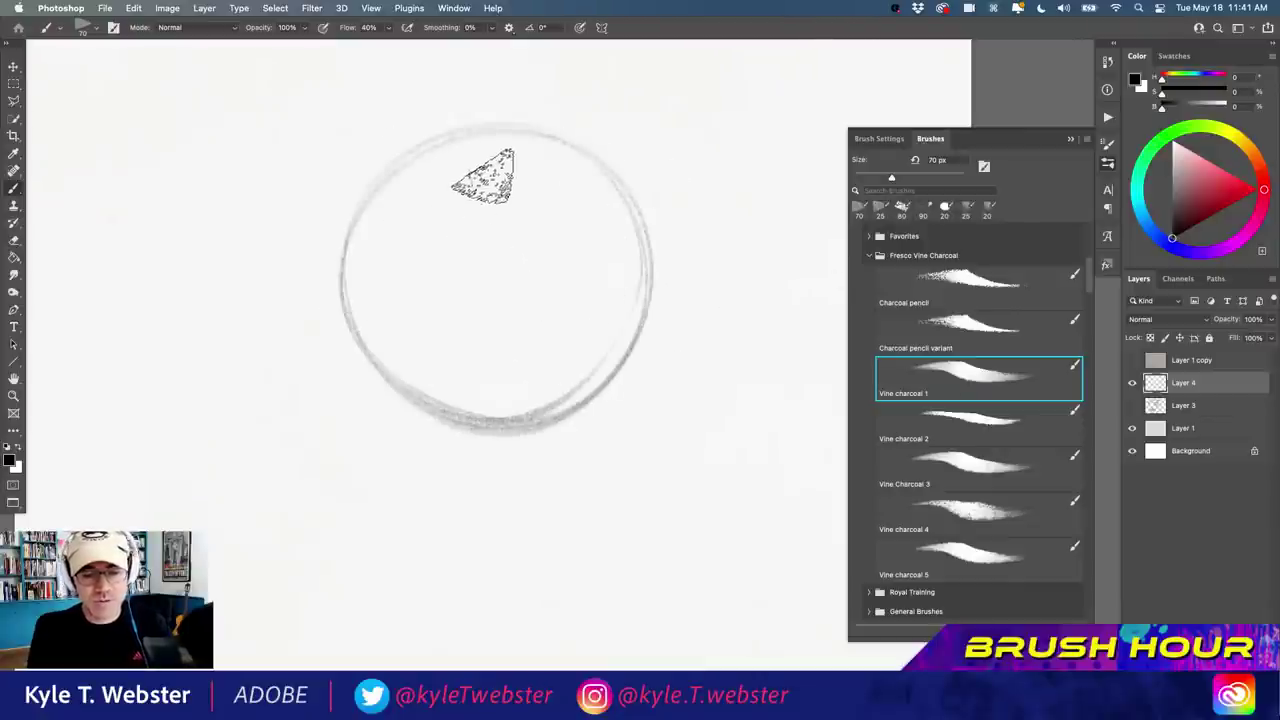
left_click_drag(514, 168, 545, 555)
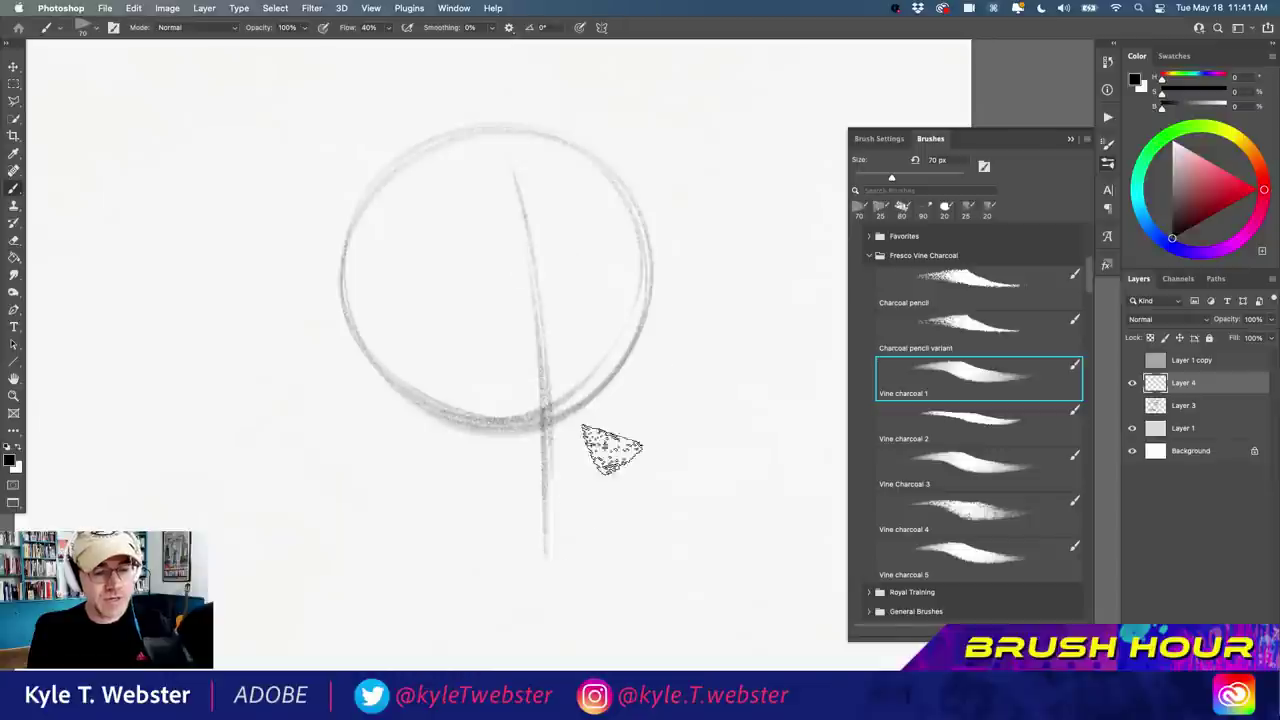
left_click_drag(628, 368, 548, 530)
left_click_drag(383, 390, 488, 515)
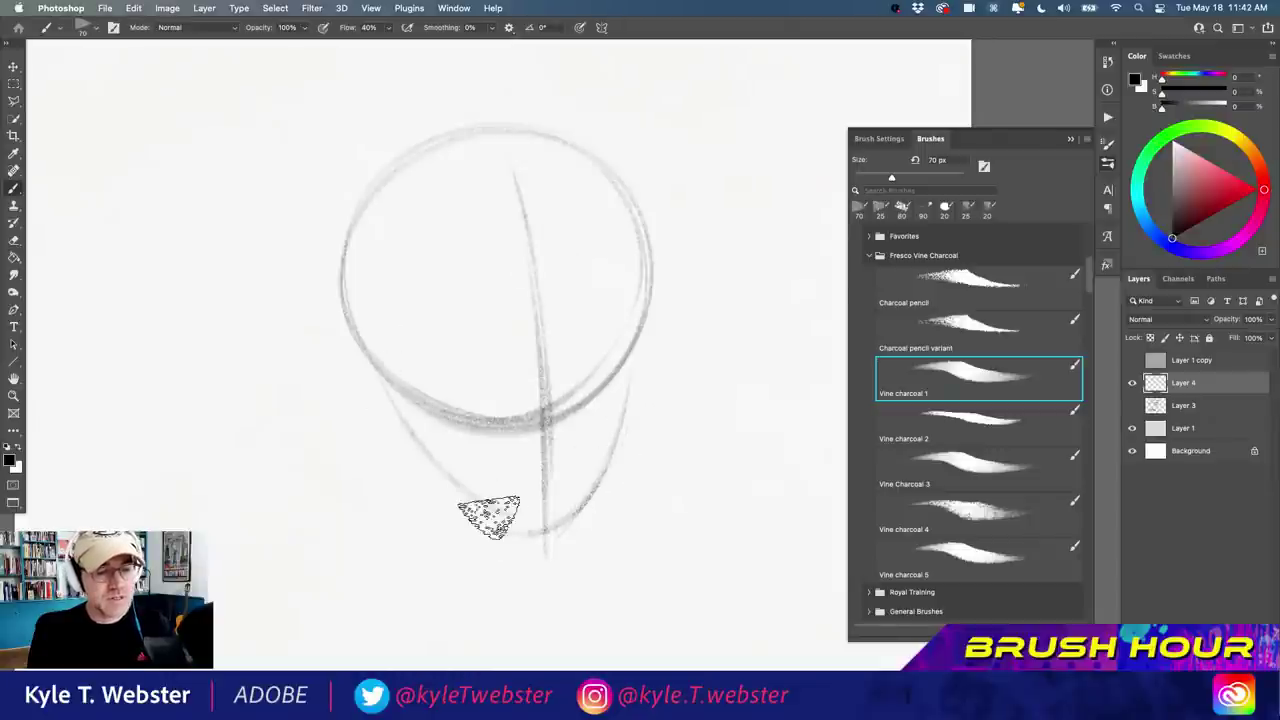
Add a horizontal guide, brow line, nose and mouth marks, dark eyes, and the left ear.
left_click_drag(605, 343, 352, 362)
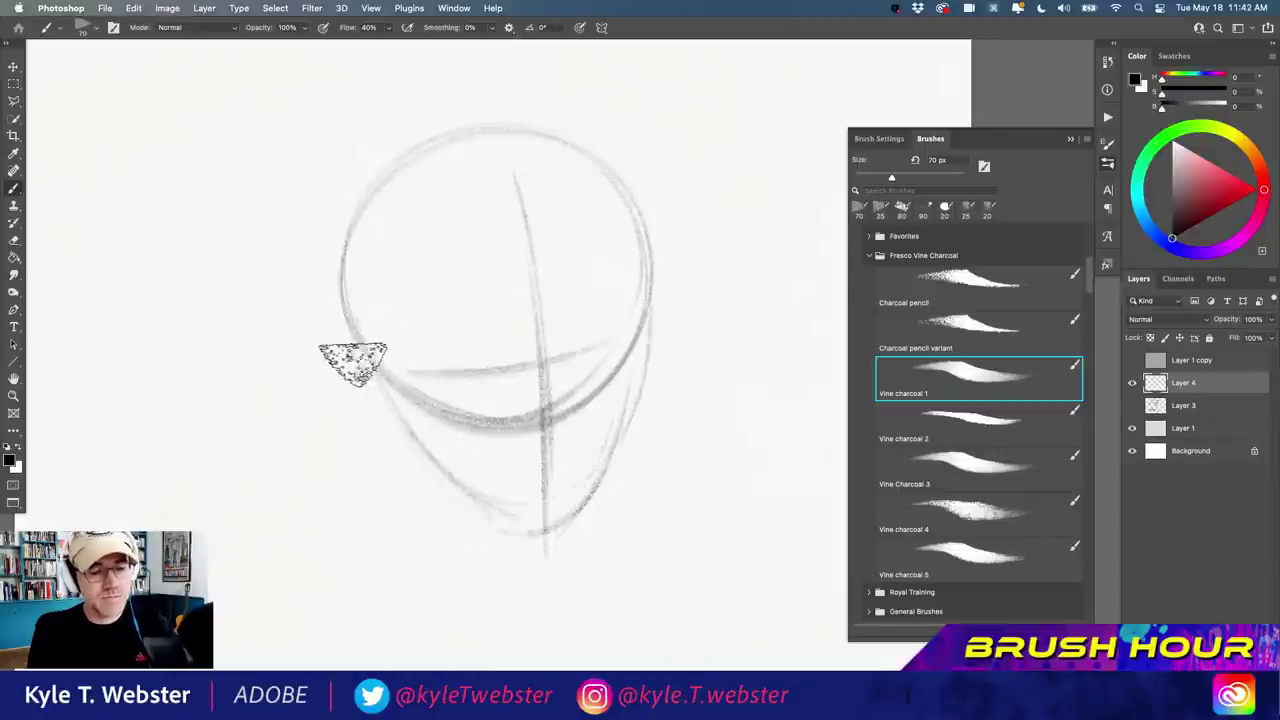
left_click_drag(615, 318, 360, 352)
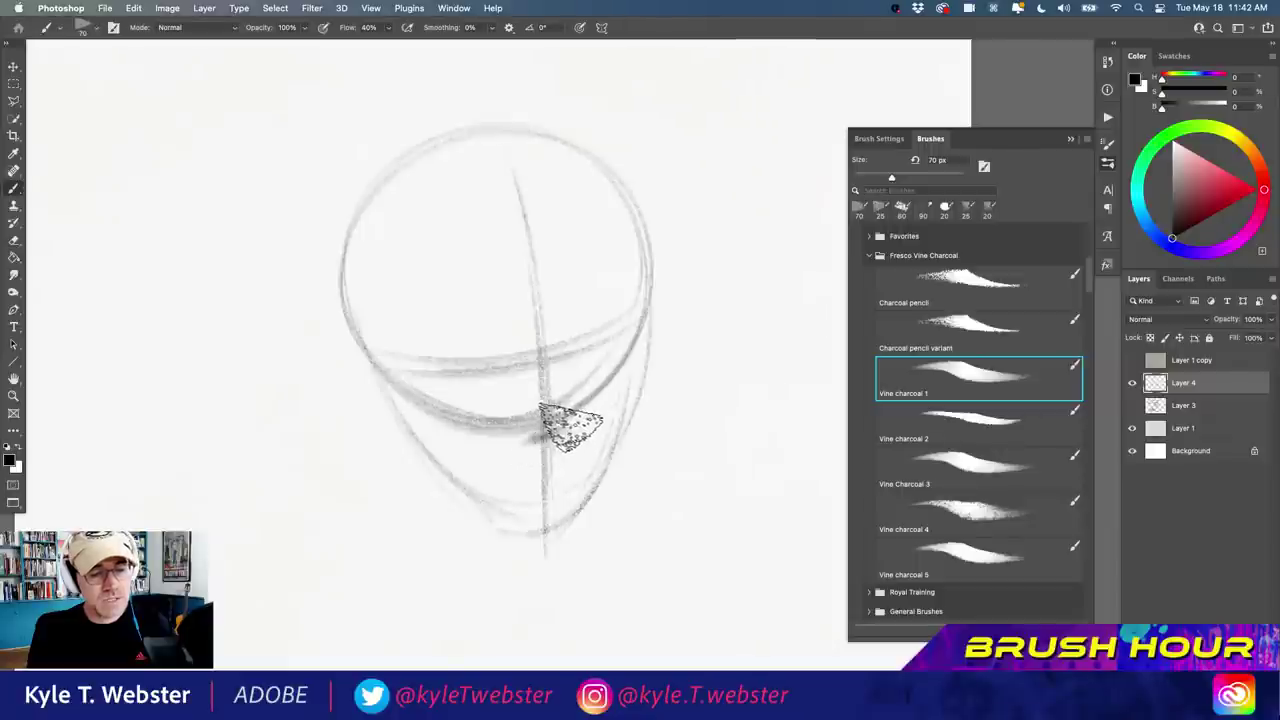
mouse_move(570, 425)
left_mouse_down()
mouse_move(479, 426)
mouse_move(583, 448)
mouse_move(509, 466)
mouse_move(583, 448)
mouse_move(516, 466)
mouse_move(566, 451)
mouse_move(473, 458)
mouse_move(409, 416)
mouse_move(581, 443)
mouse_move(498, 461)
mouse_move(566, 456)
mouse_move(549, 463)
mouse_move(554, 430)
mouse_move(519, 433)
mouse_move(552, 418)
left_mouse_up()
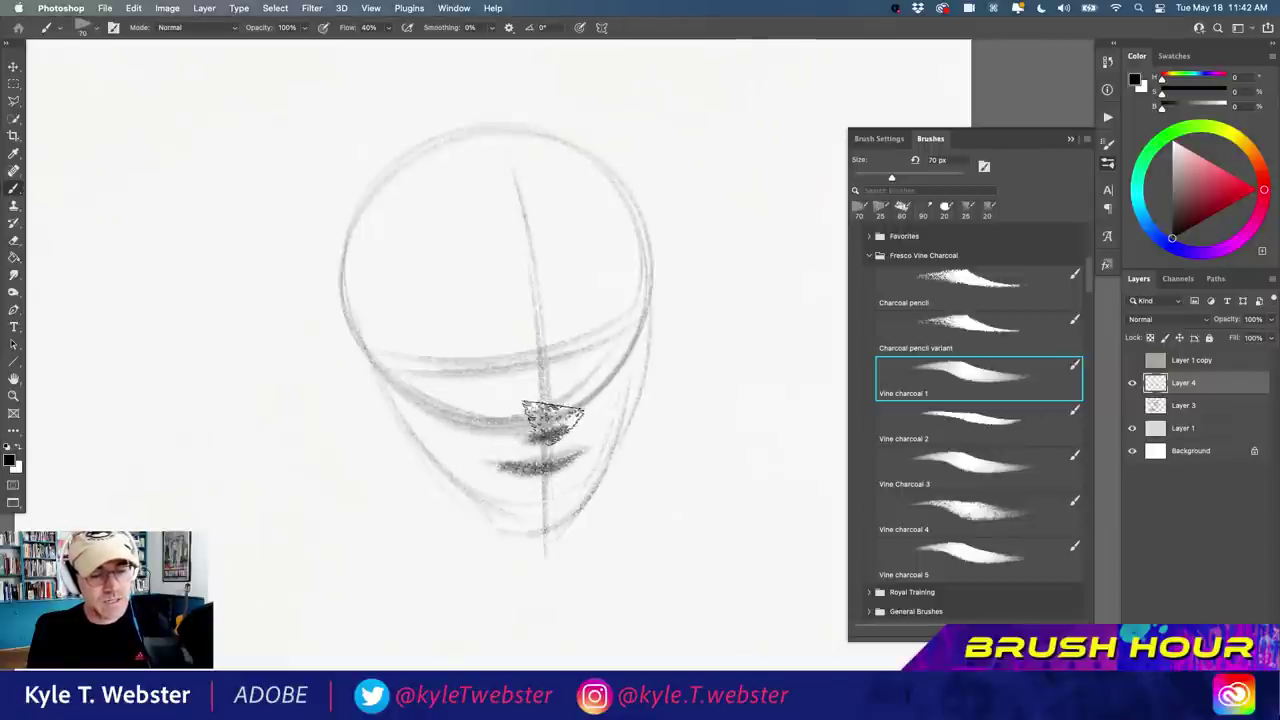
mouse_move(486, 366)
left_mouse_down()
mouse_move(451, 371)
mouse_move(486, 357)
left_mouse_up()
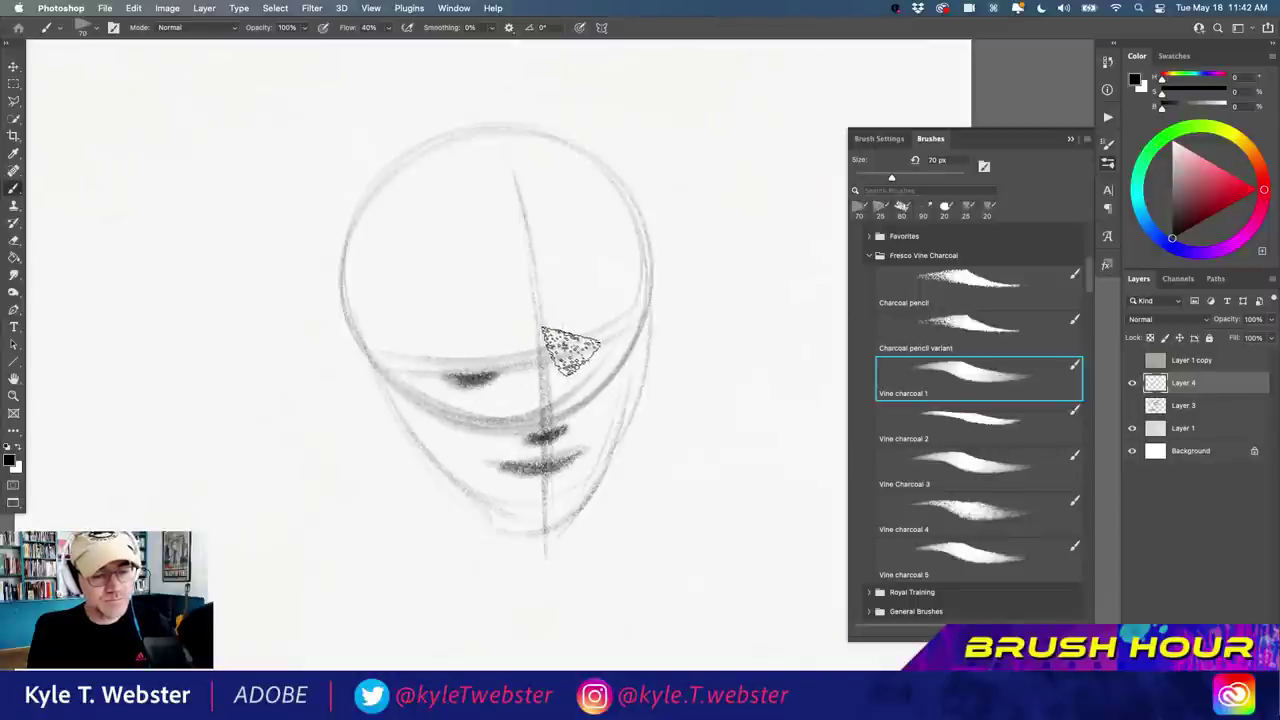
mouse_move(570, 350)
left_mouse_down()
mouse_move(500, 336)
mouse_move(605, 349)
mouse_move(588, 319)
mouse_move(626, 297)
mouse_move(576, 317)
mouse_move(615, 306)
mouse_move(581, 329)
mouse_move(629, 307)
mouse_move(448, 344)
mouse_move(474, 351)
mouse_move(511, 335)
mouse_move(455, 343)
left_mouse_up()
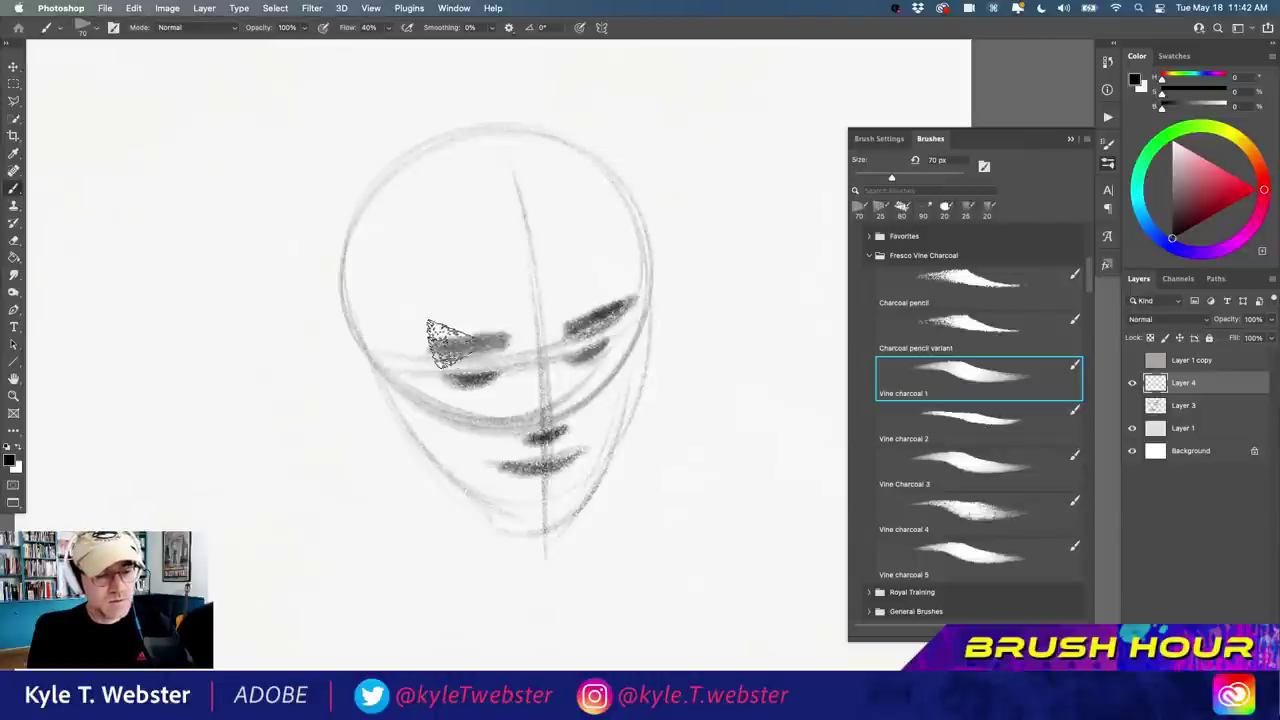
mouse_move(349, 337)
left_mouse_down()
mouse_move(384, 422)
mouse_move(403, 419)
mouse_move(433, 459)
mouse_move(424, 439)
mouse_move(517, 515)
mouse_move(539, 522)
mouse_move(464, 490)
mouse_move(617, 429)
left_mouse_up()
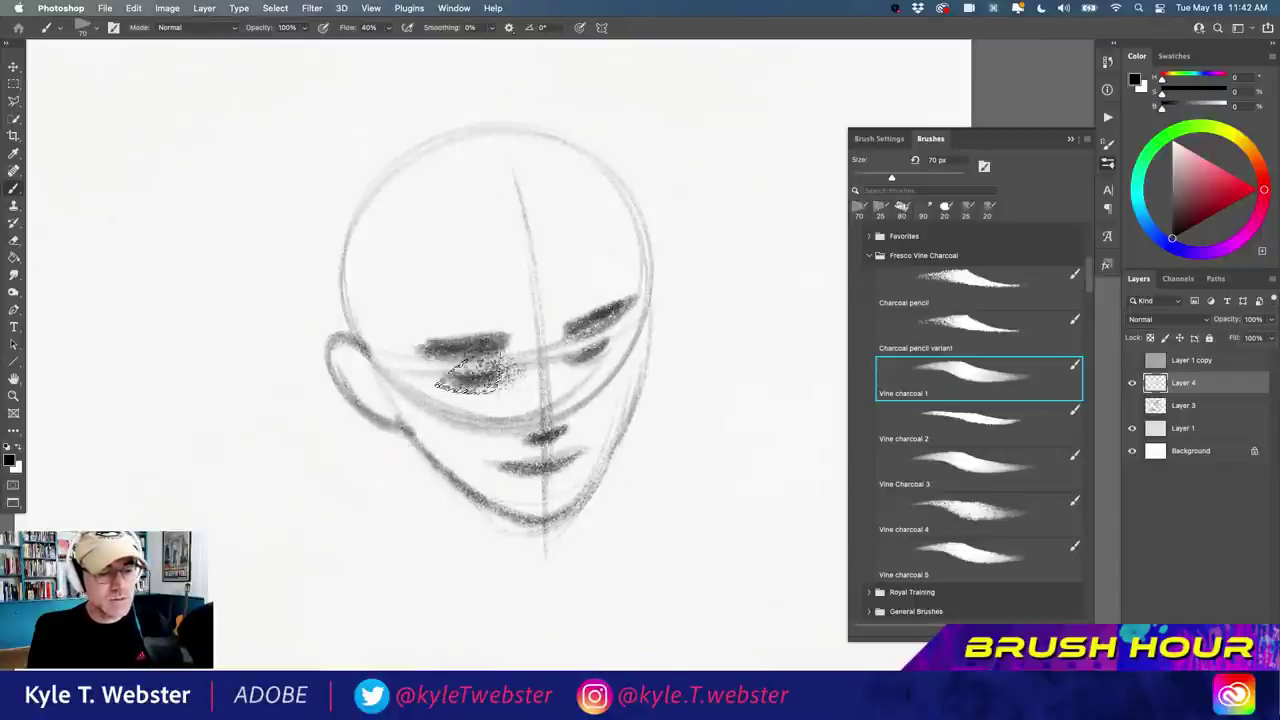
Shade around both eyes, the left cheek and jaw, and the ear area with charcoal.
left_click_drag(470, 375, 443, 366)
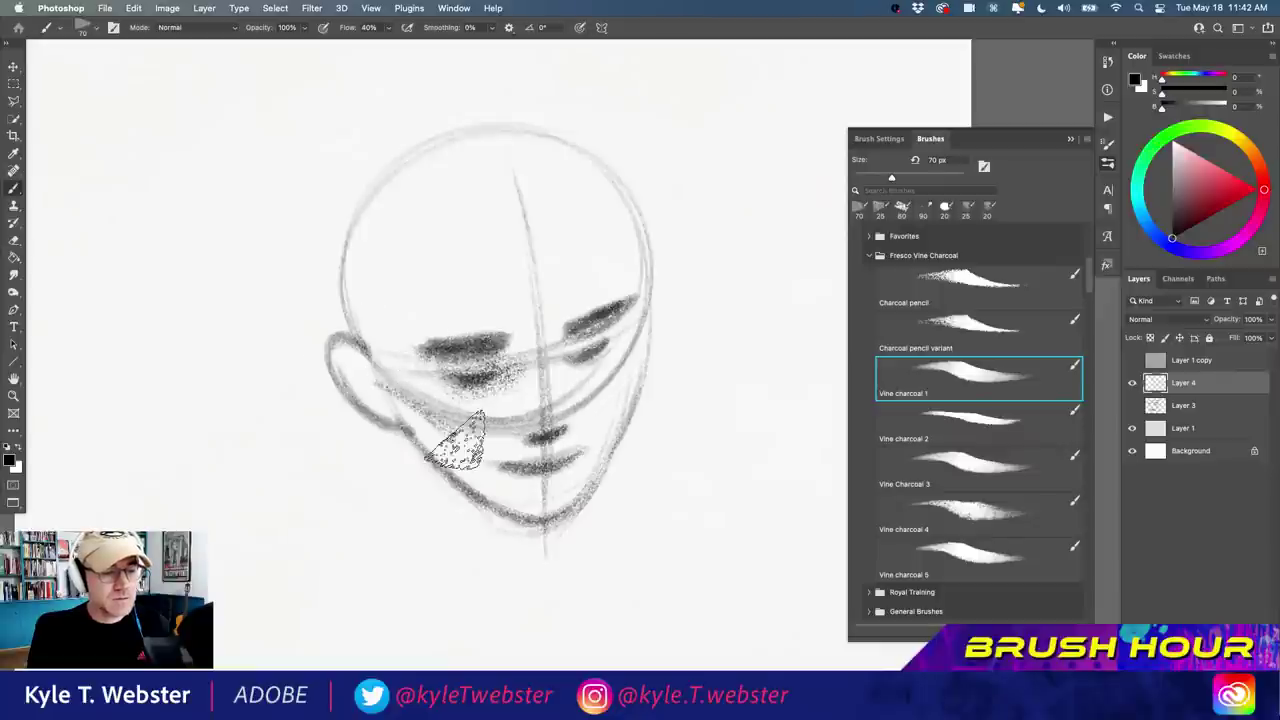
mouse_move(455, 445)
left_mouse_down()
mouse_move(419, 431)
mouse_move(414, 396)
mouse_move(454, 436)
mouse_move(459, 471)
mouse_move(424, 456)
mouse_move(434, 431)
mouse_move(397, 381)
mouse_move(344, 341)
mouse_move(319, 344)
mouse_move(397, 386)
mouse_move(407, 431)
mouse_move(403, 368)
left_mouse_up()
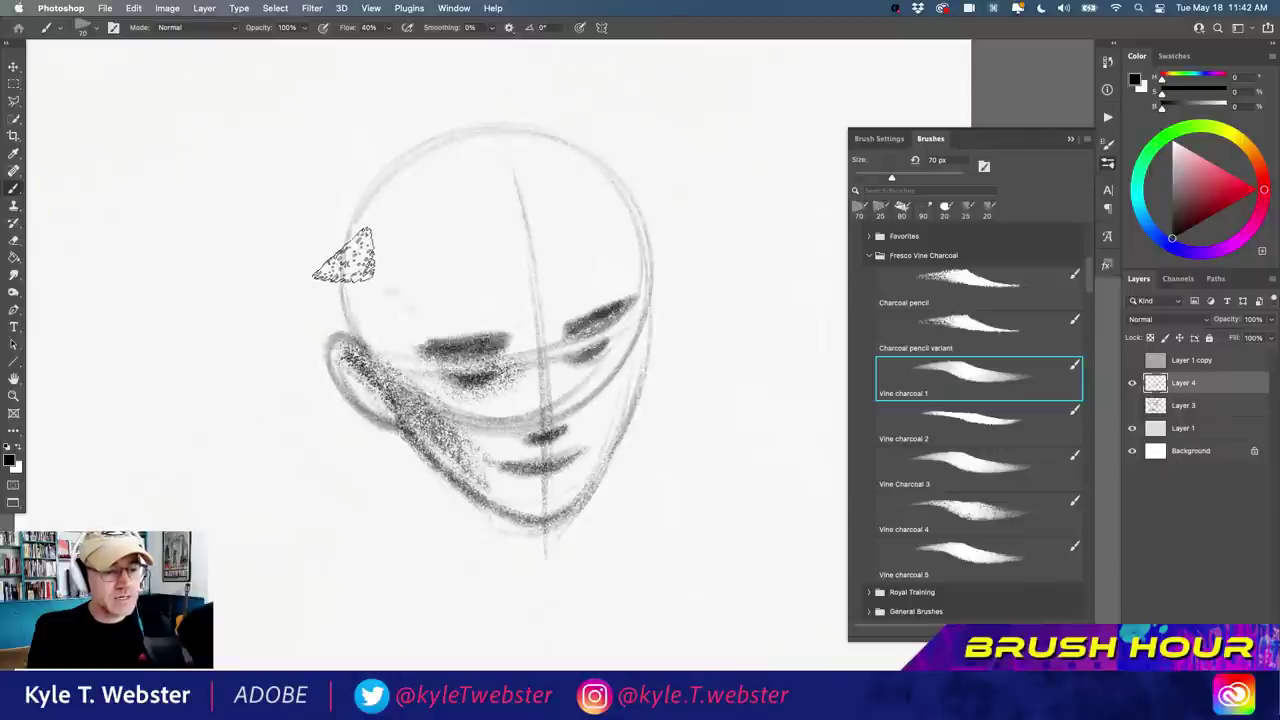
mouse_move(345, 258)
left_mouse_down()
mouse_move(430, 385)
mouse_move(350, 335)
mouse_move(400, 350)
mouse_move(335, 310)
mouse_move(340, 298)
mouse_move(410, 312)
mouse_move(365, 207)
mouse_move(413, 268)
mouse_move(428, 320)
mouse_move(344, 250)
mouse_move(340, 270)
mouse_move(425, 385)
left_mouse_up()
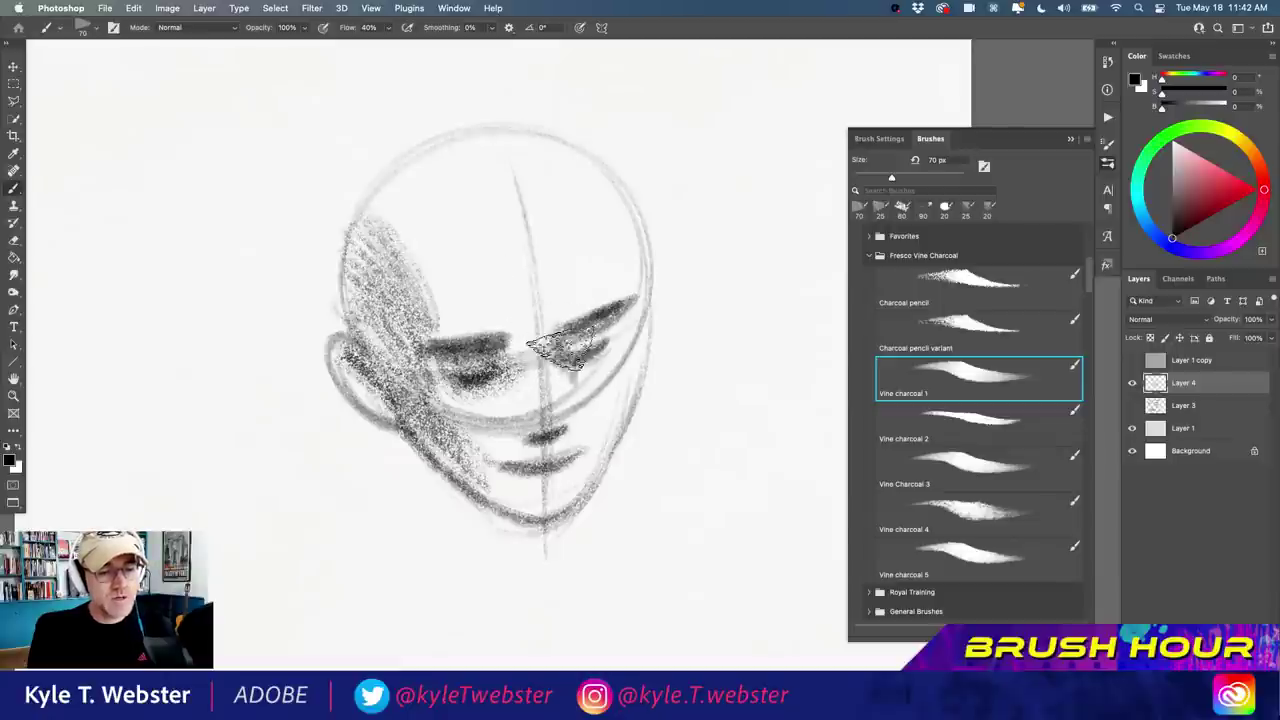
mouse_move(562, 346)
left_mouse_down()
mouse_move(534, 354)
mouse_move(570, 365)
mouse_move(590, 350)
mouse_move(559, 390)
left_mouse_up()
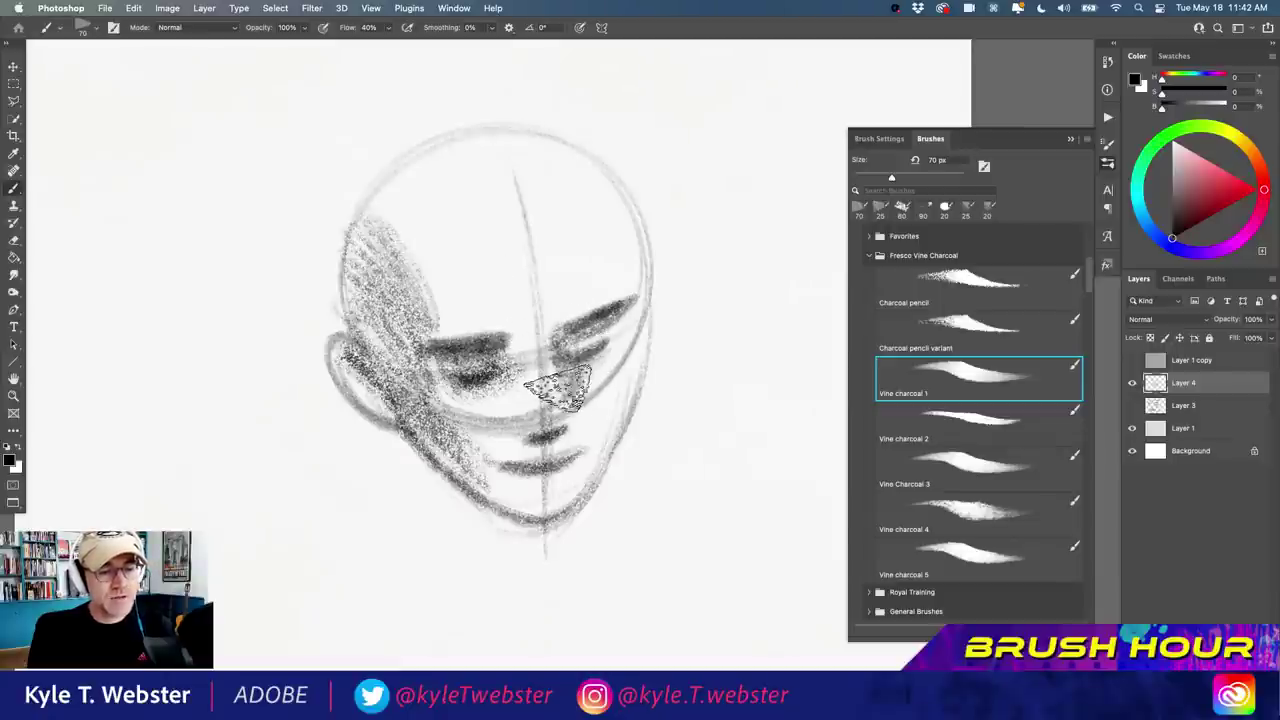
mouse_move(440, 352)
left_mouse_down()
mouse_move(500, 386)
mouse_move(470, 355)
mouse_move(445, 368)
mouse_move(530, 435)
mouse_move(505, 452)
mouse_move(555, 468)
mouse_move(534, 489)
mouse_move(543, 480)
mouse_move(510, 482)
mouse_move(570, 462)
mouse_move(415, 460)
mouse_move(575, 470)
mouse_move(592, 487)
mouse_move(543, 505)
mouse_move(508, 500)
left_mouse_up()
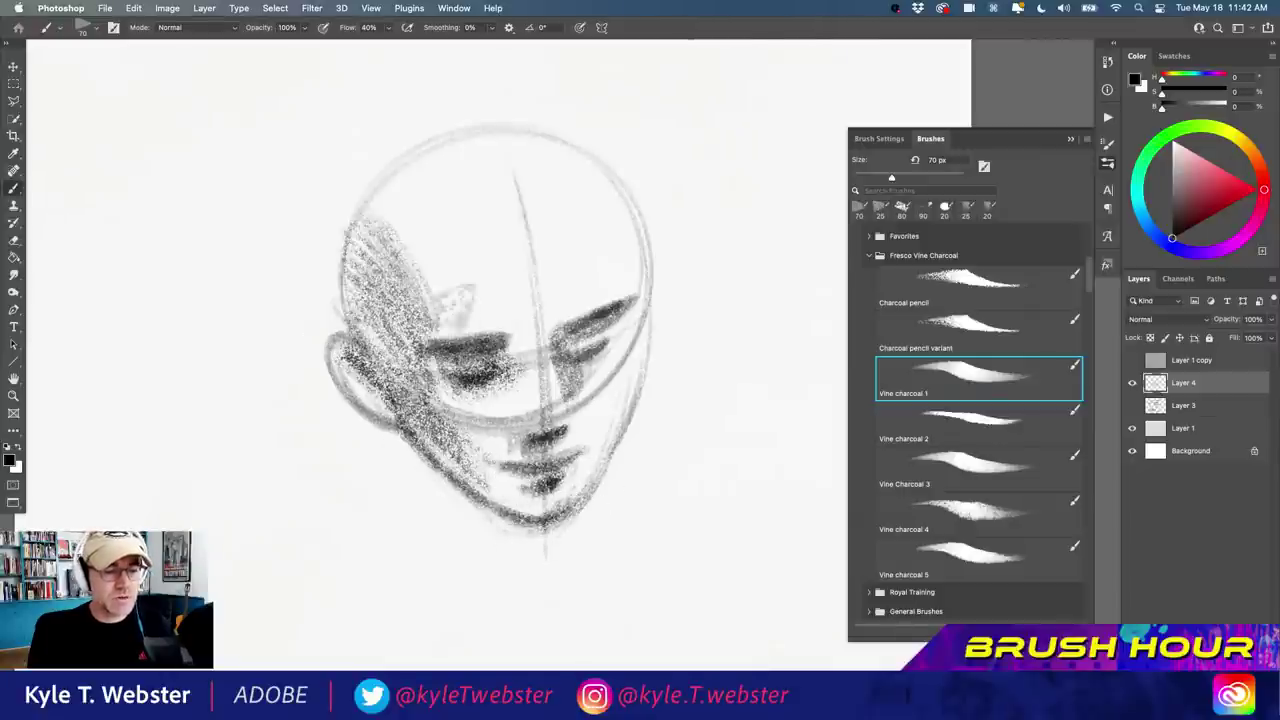
mouse_move(455, 300)
left_mouse_down()
mouse_move(380, 355)
mouse_move(440, 350)
mouse_move(410, 345)
mouse_move(400, 415)
mouse_move(500, 485)
left_mouse_up()
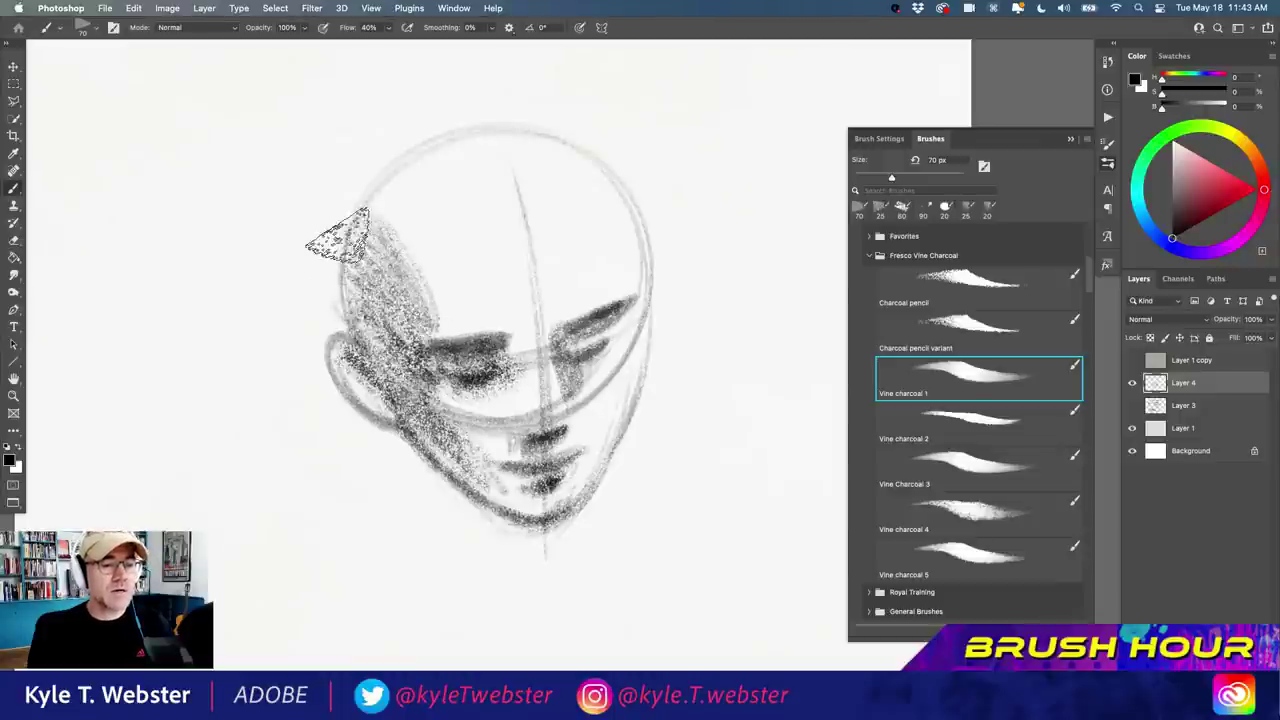
Add strokes along the right contour, the jaw and below the chin, then clear the sketch.
mouse_move(646, 331)
left_mouse_down()
mouse_move(651, 257)
mouse_move(560, 130)
left_mouse_up()
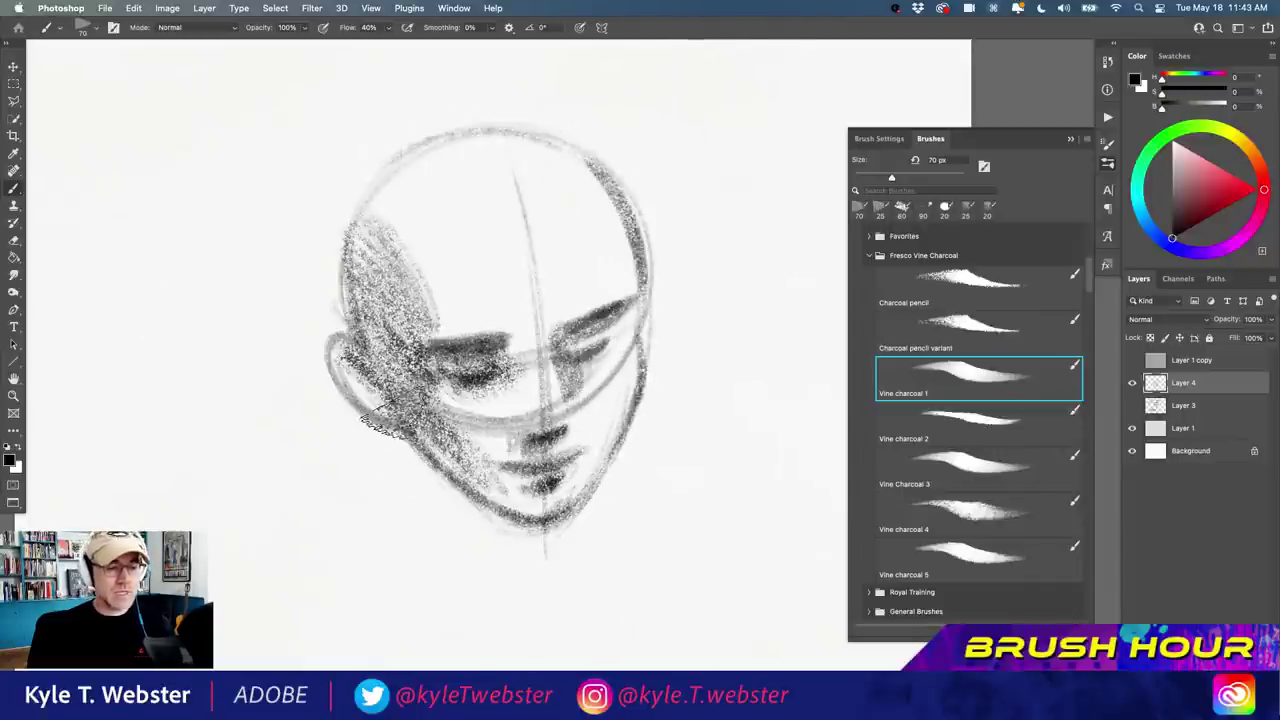
mouse_move(405, 440)
left_mouse_down()
mouse_move(412, 505)
mouse_move(355, 550)
left_mouse_up()
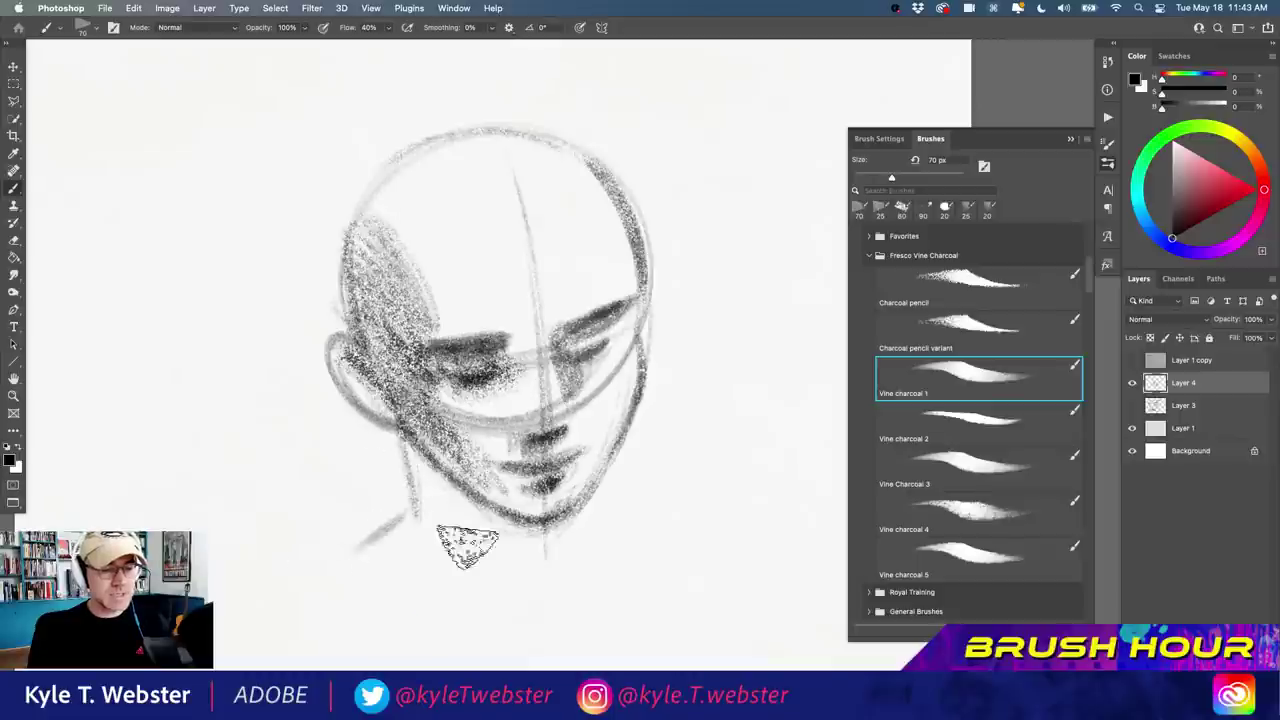
left_click_drag(640, 479, 704, 497)
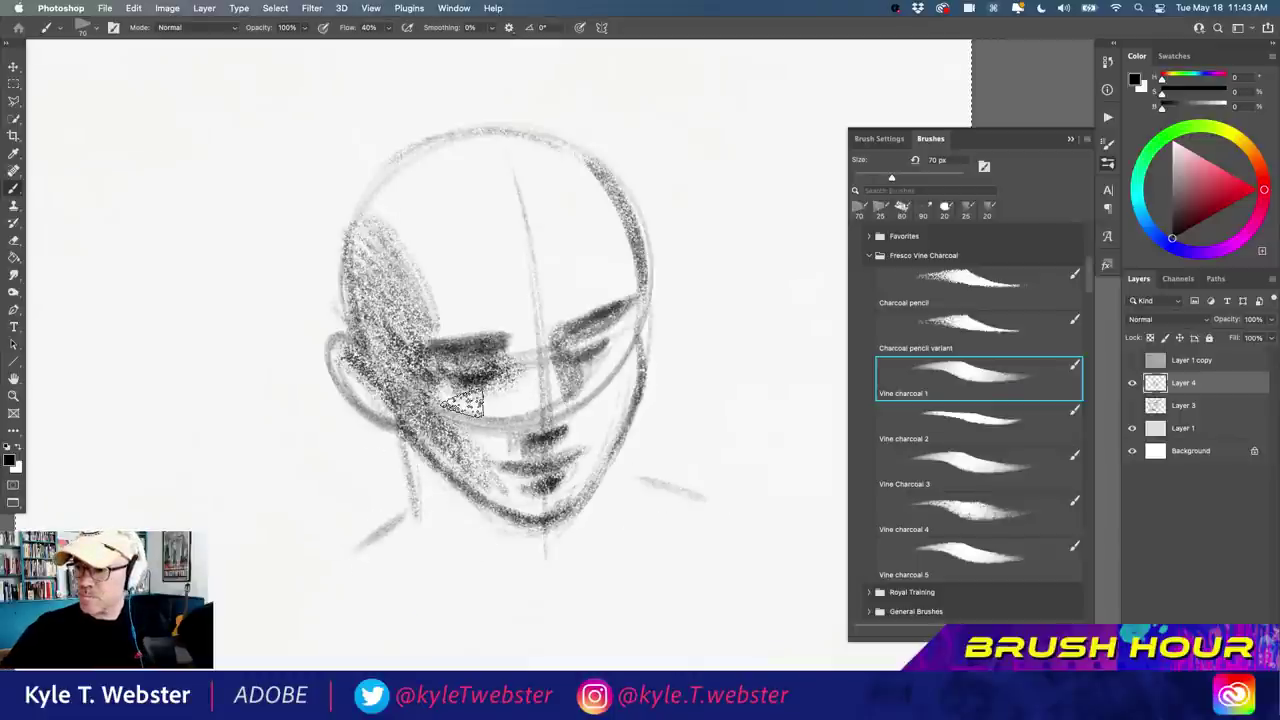
key("BackSpace")
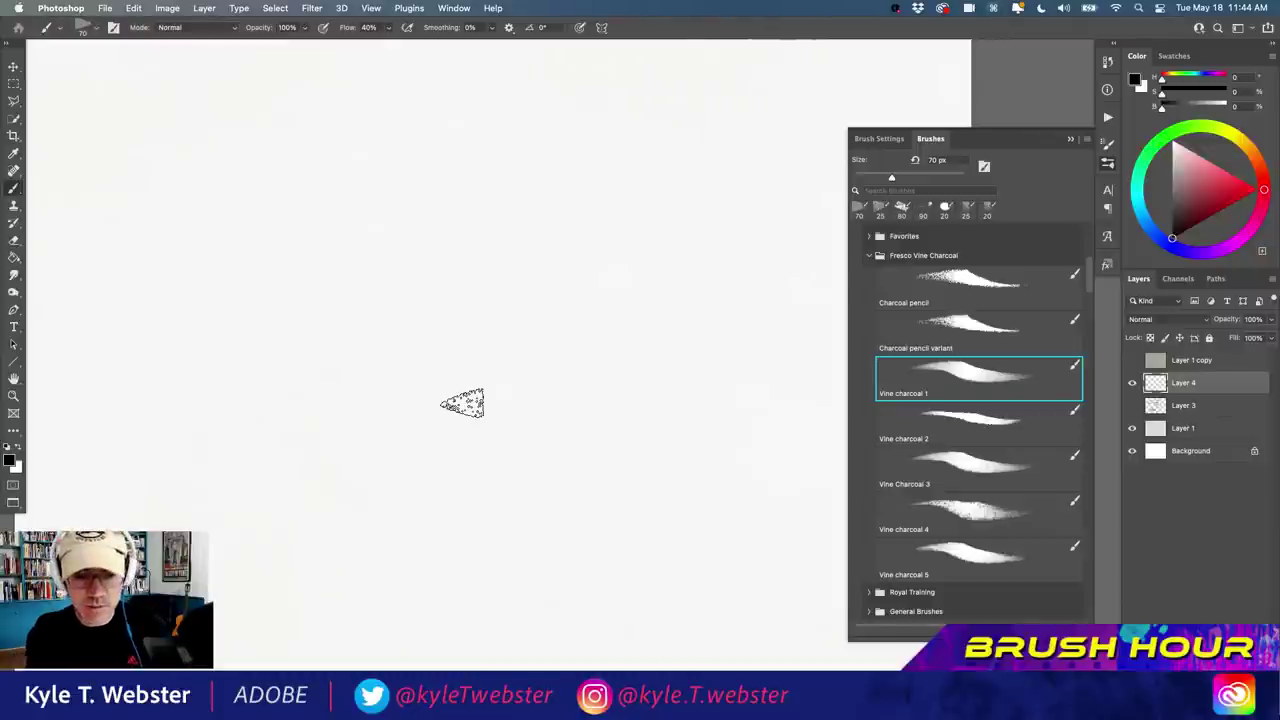
Reopen the Fresco Vine Charcoal group and select the Vine charcoal 4 brush at 70 px.
left_click(870, 258)
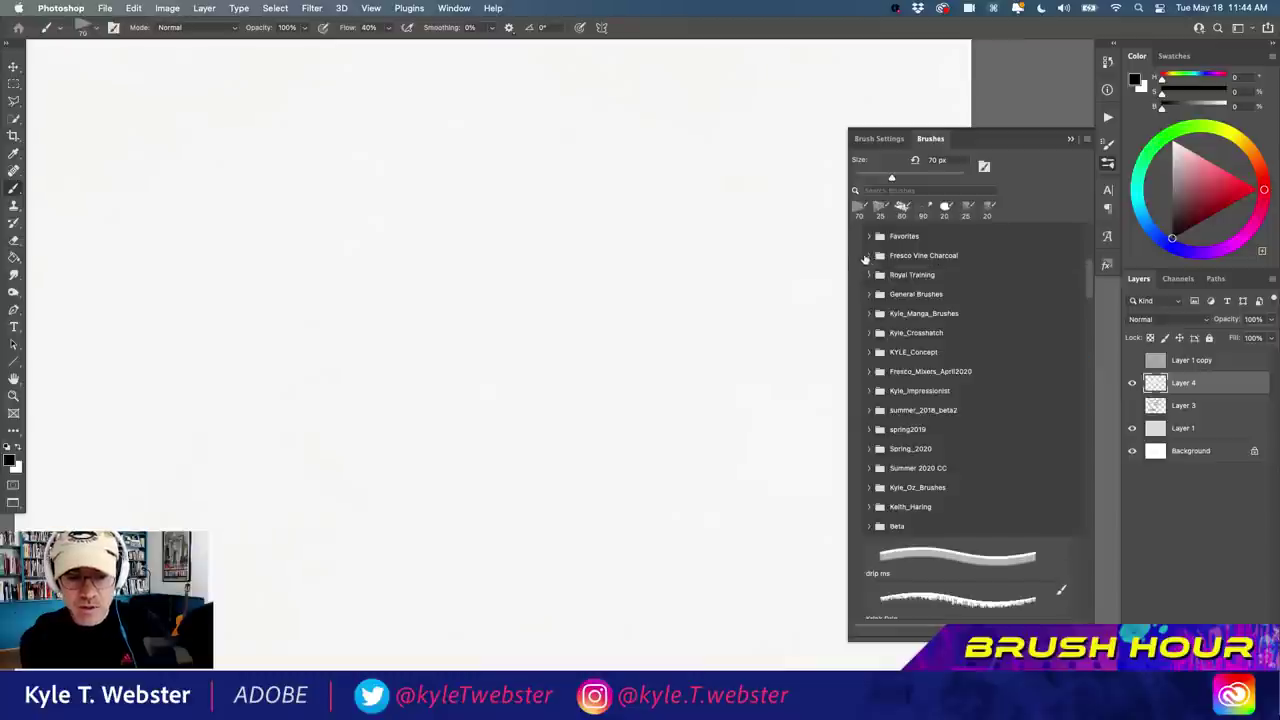
left_click(870, 258)
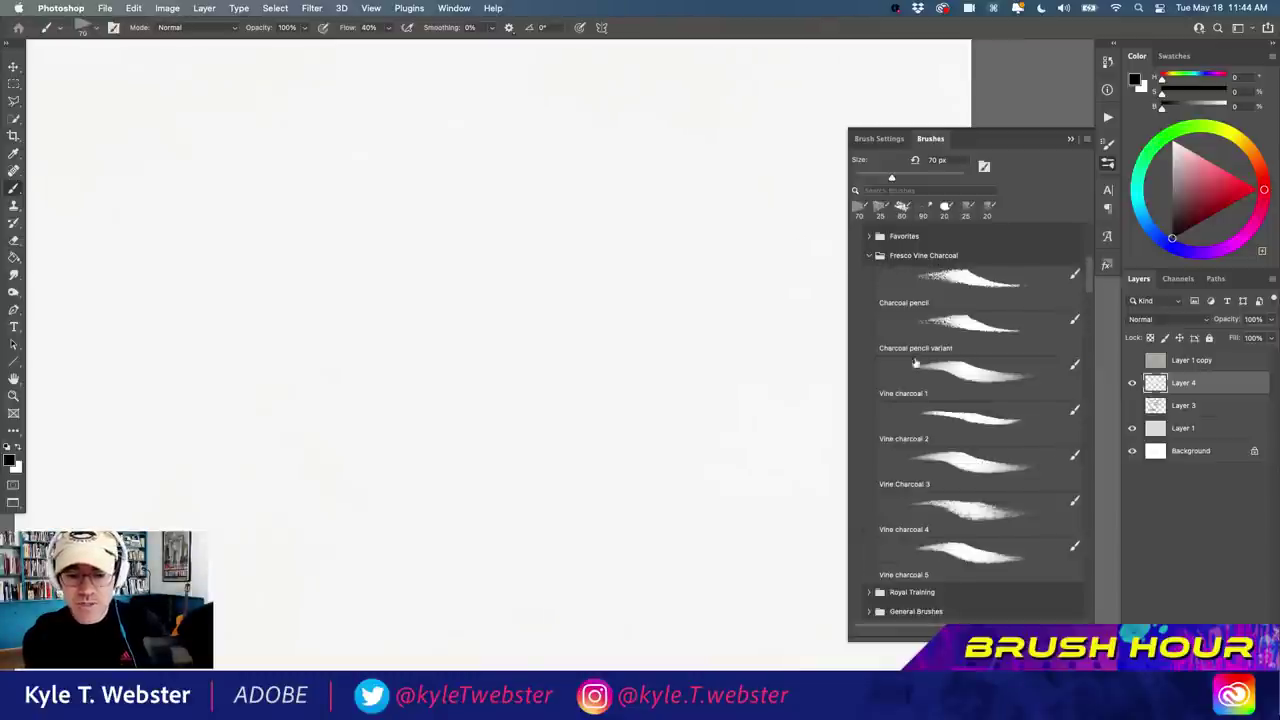
left_click(952, 470)
left_click(925, 512)
Draw looping and dark charcoal test scribbles, then clear them.
mouse_move(575, 515)
left_mouse_down()
mouse_move(283, 265)
mouse_move(340, 480)
left_mouse_up()
mouse_move(660, 520)
left_mouse_down()
mouse_move(600, 217)
mouse_move(560, 140)
left_mouse_up()
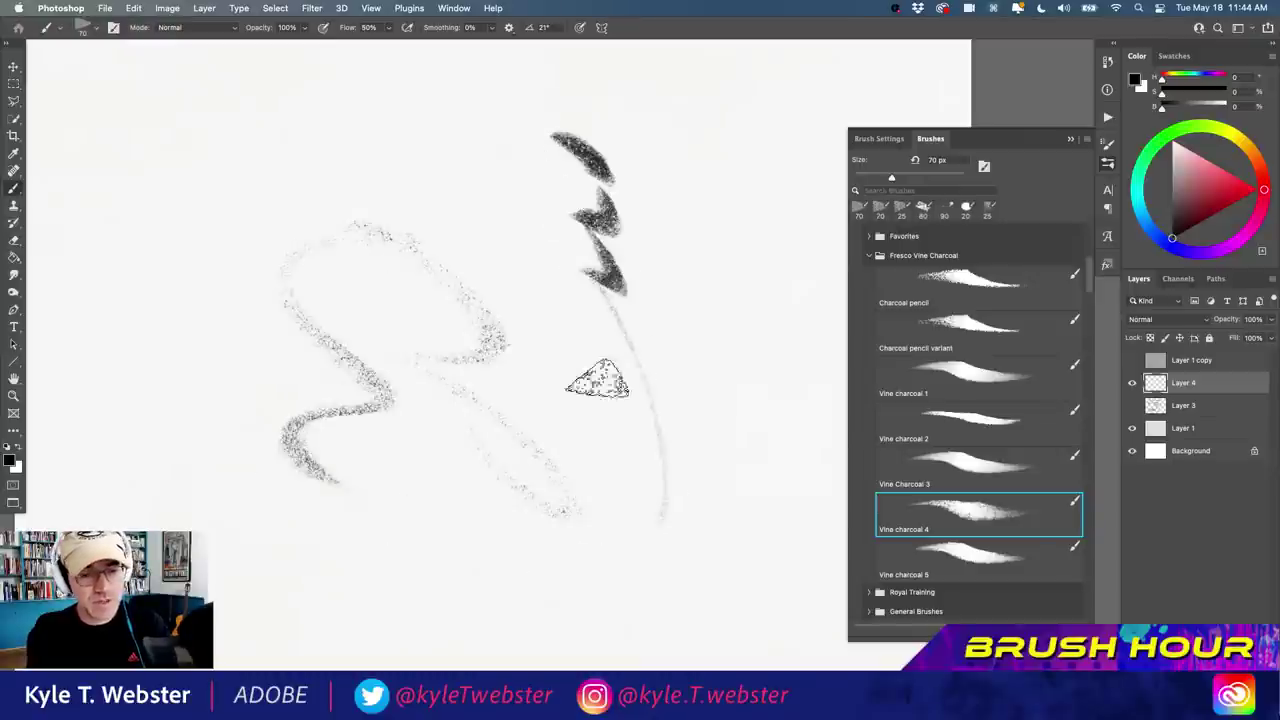
mouse_move(605, 428)
left_mouse_down()
mouse_move(457, 575)
mouse_move(400, 500)
mouse_move(295, 515)
mouse_move(280, 535)
left_mouse_up()
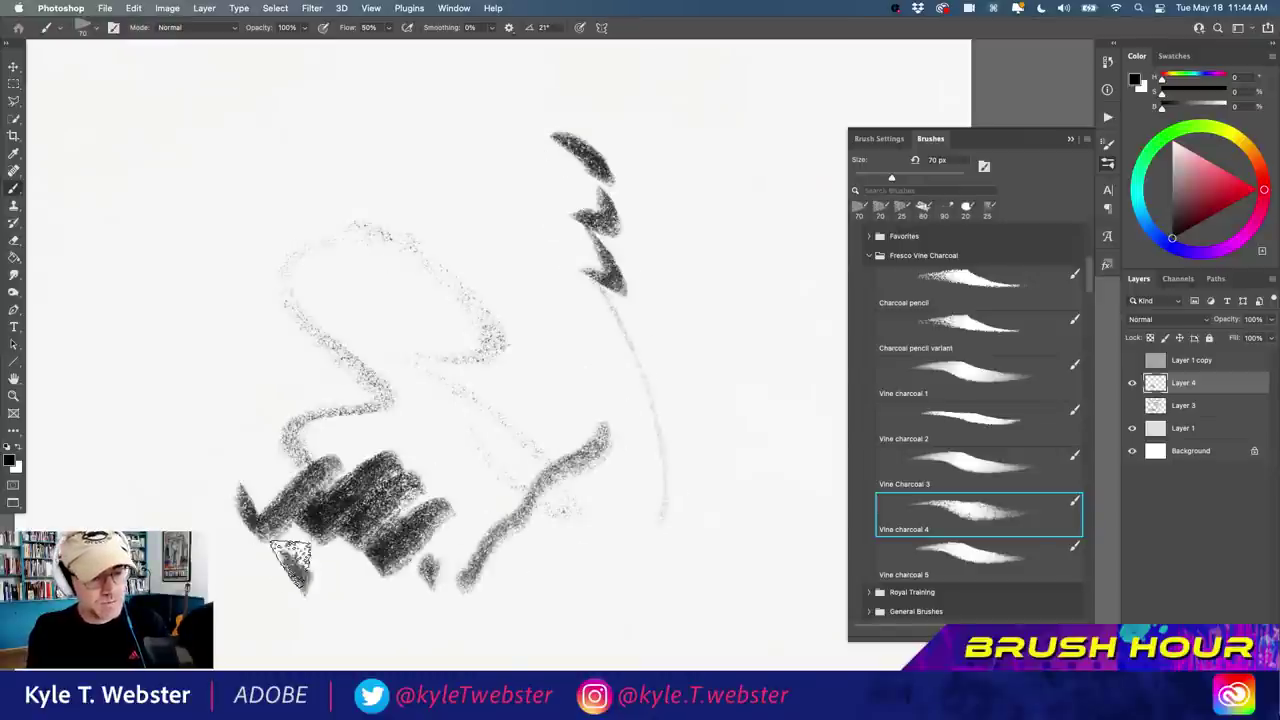
left_click_drag(195, 390, 265, 515)
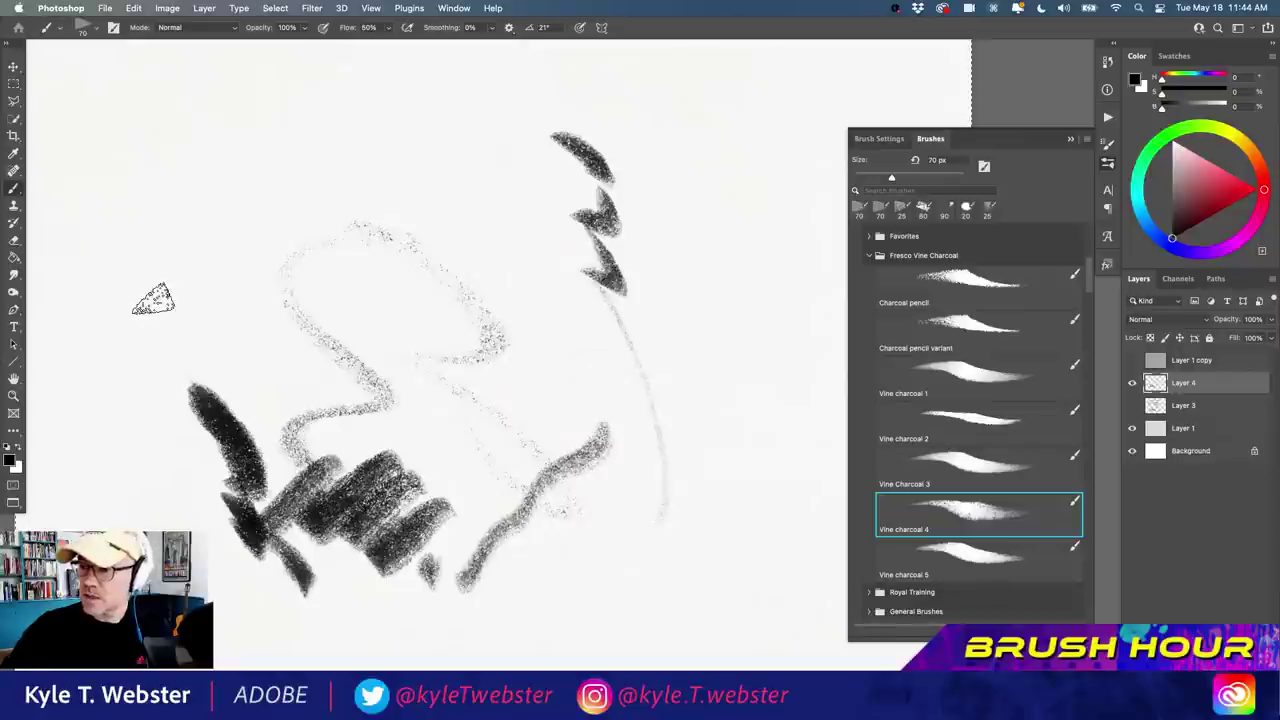
key("BackSpace")
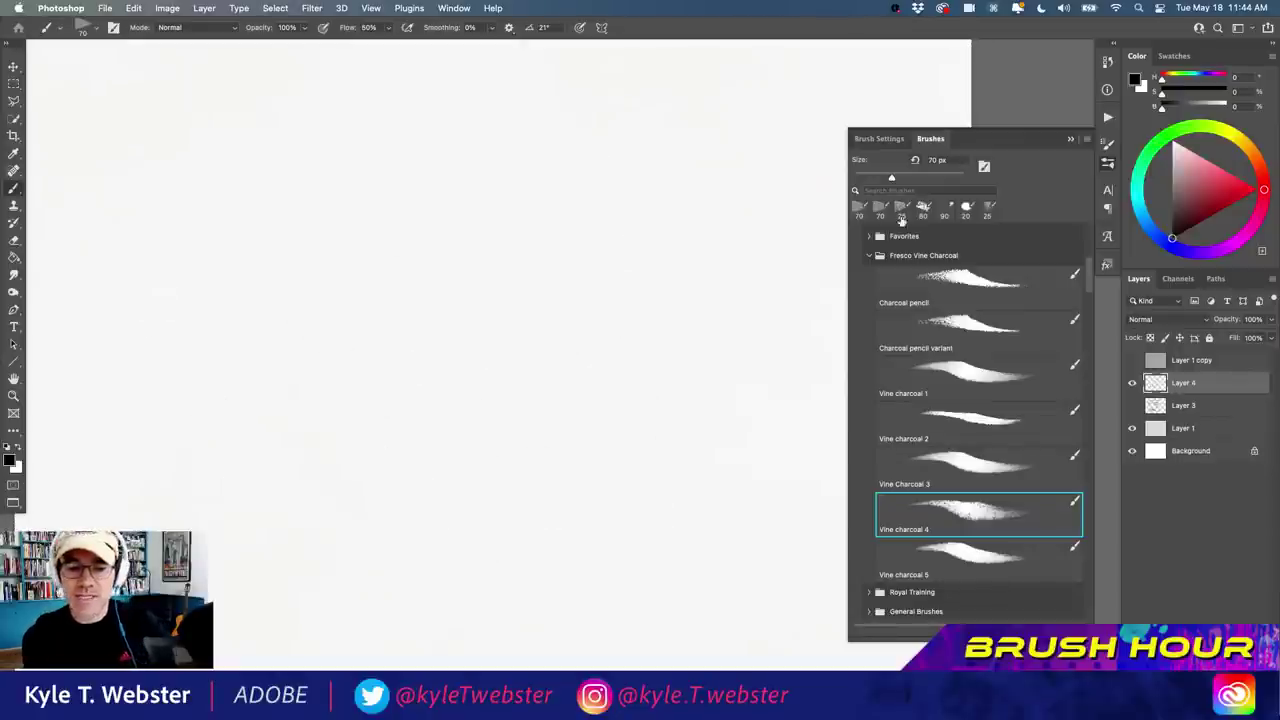
Collapse Fresco Vine Charcoal, open megapack, and select Kyle's Drawing Box - NuPastel (80 px, 70% flow).
left_click(868, 256)
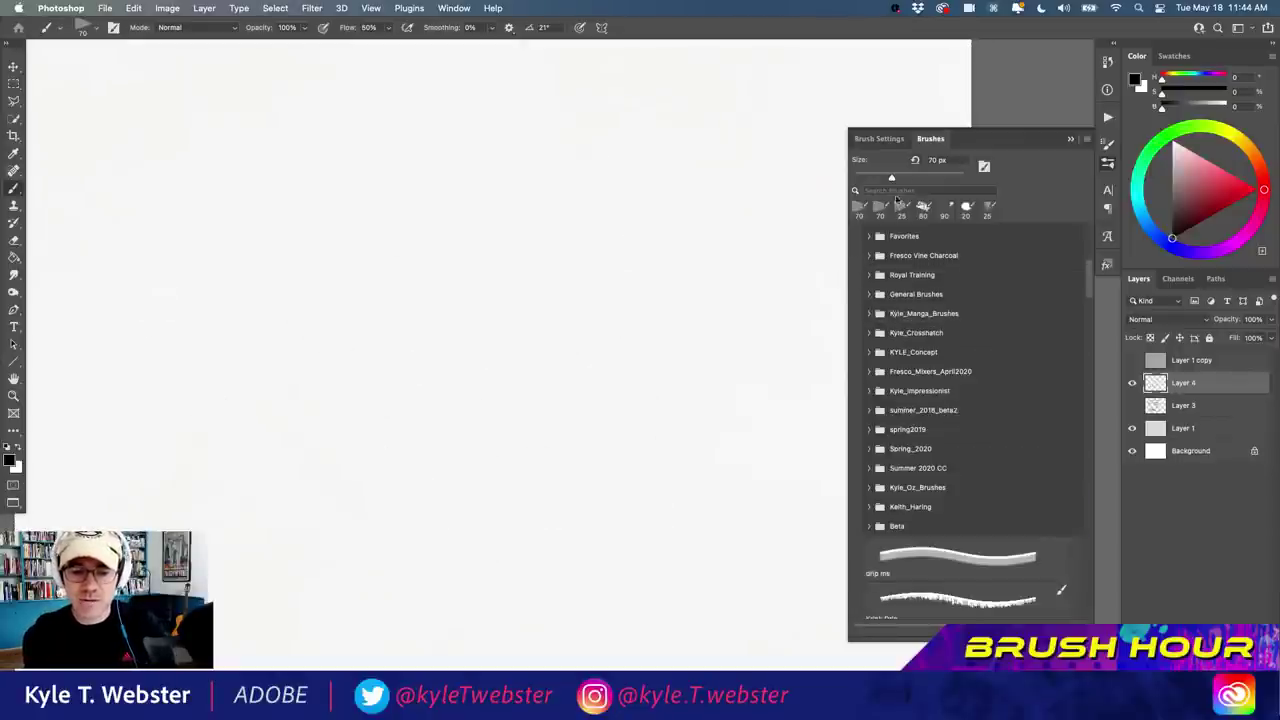
scroll(1027, 242, "up", 5)
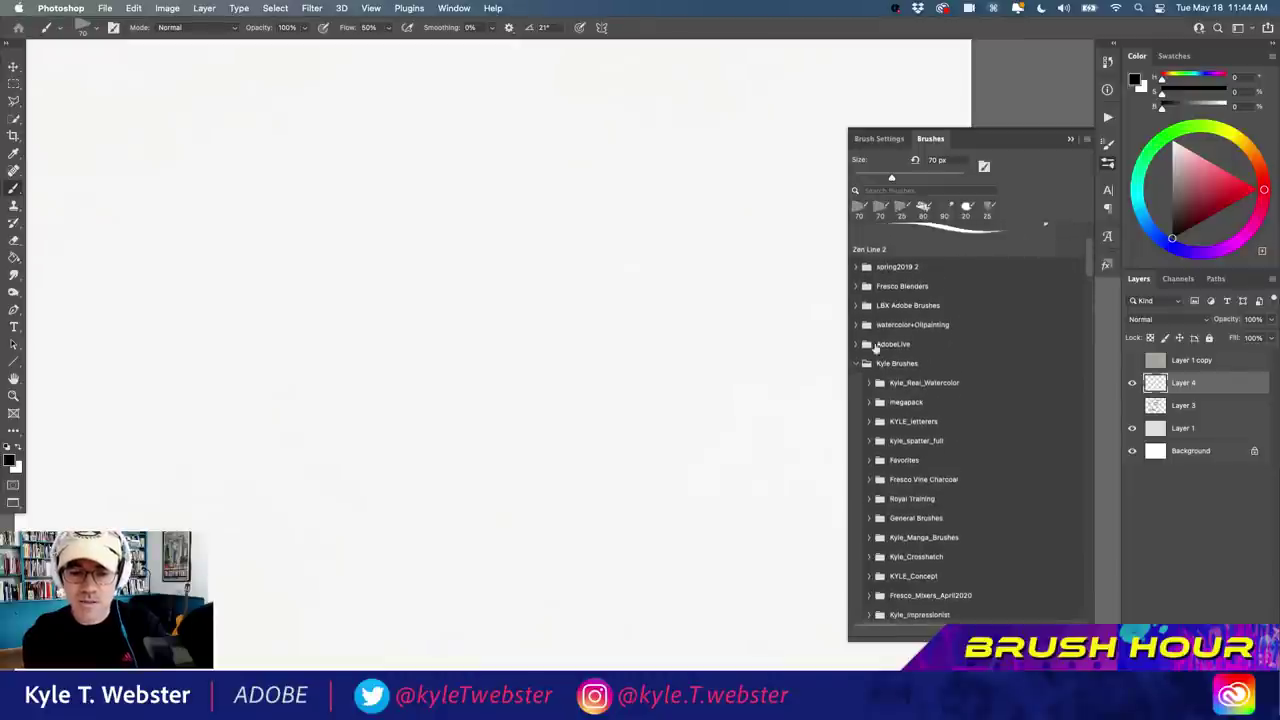
left_click(869, 402)
scroll(1090, 241, "down", 5)
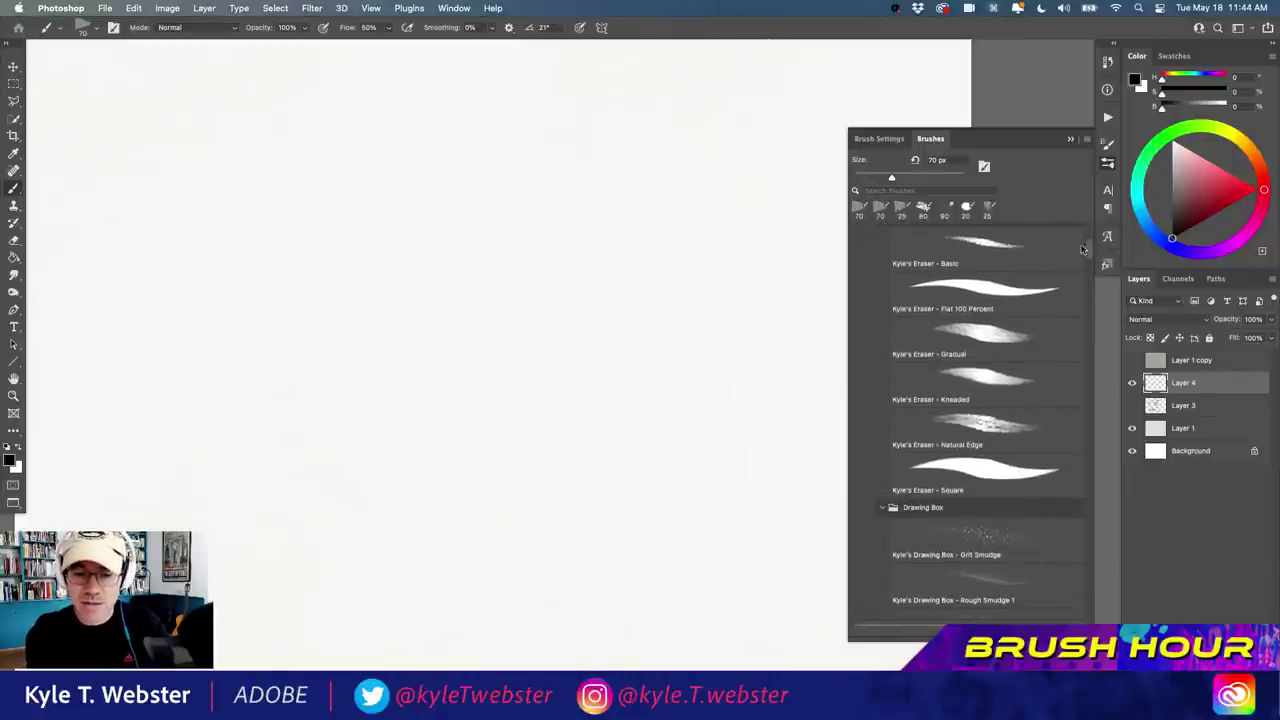
scroll(1085, 248, "up", 1)
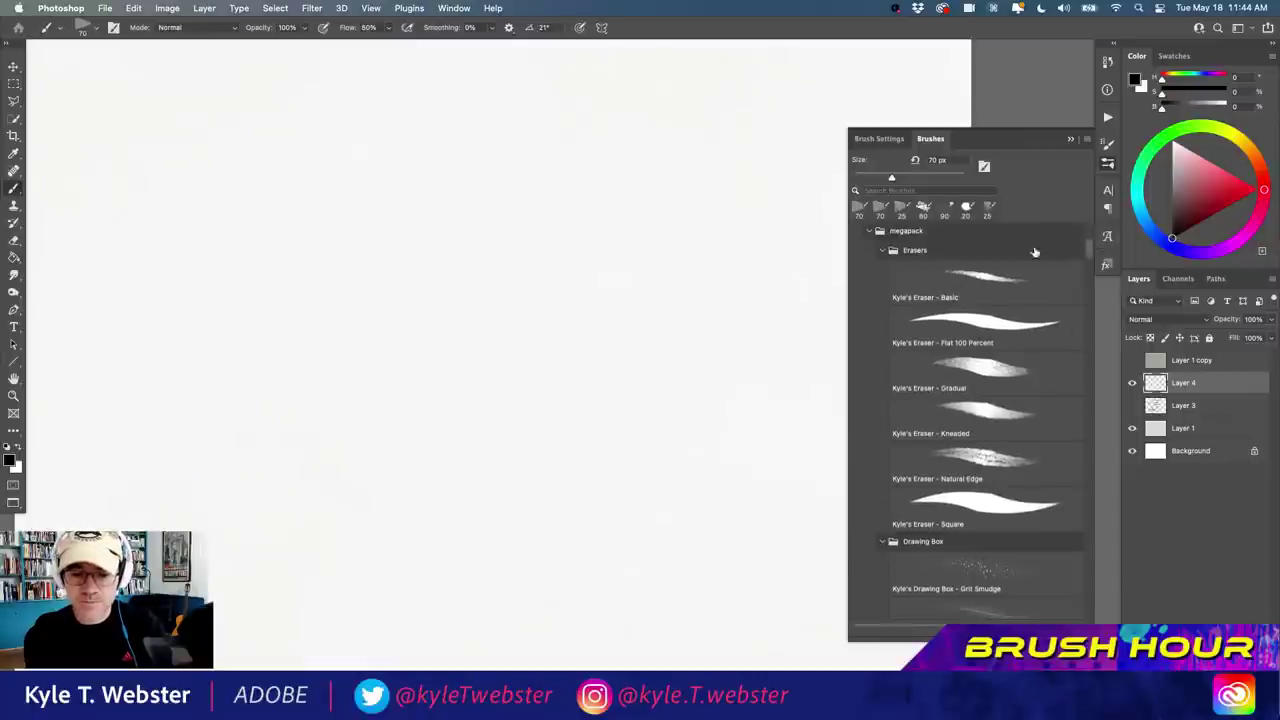
scroll(1035, 251, "up", 1)
left_click(883, 296)
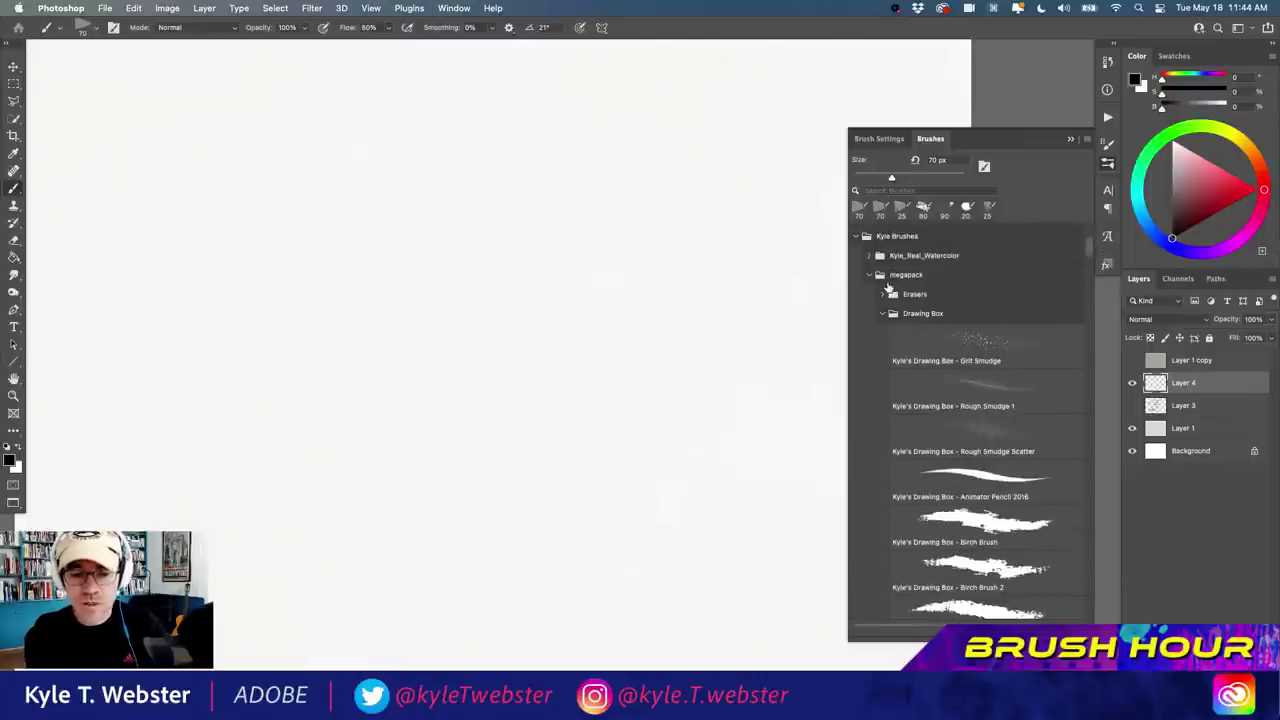
scroll(1085, 255, "down", 15)
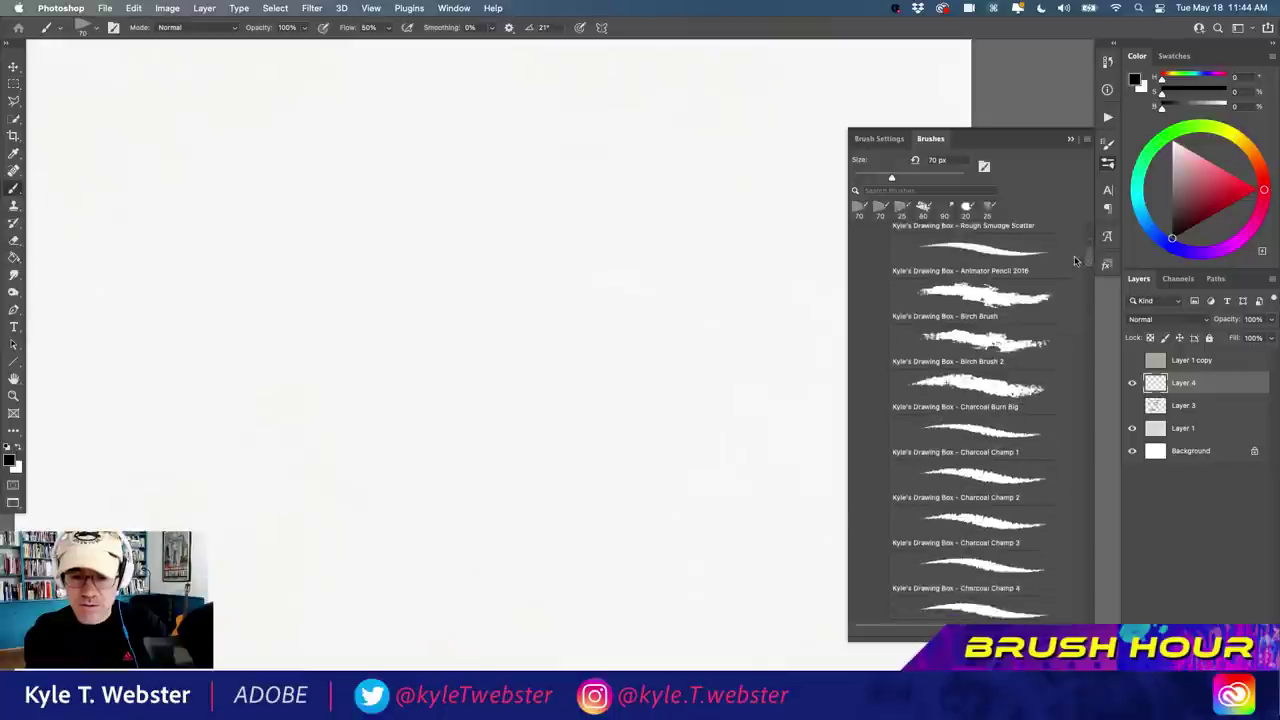
scroll(1062, 282, "down", 10)
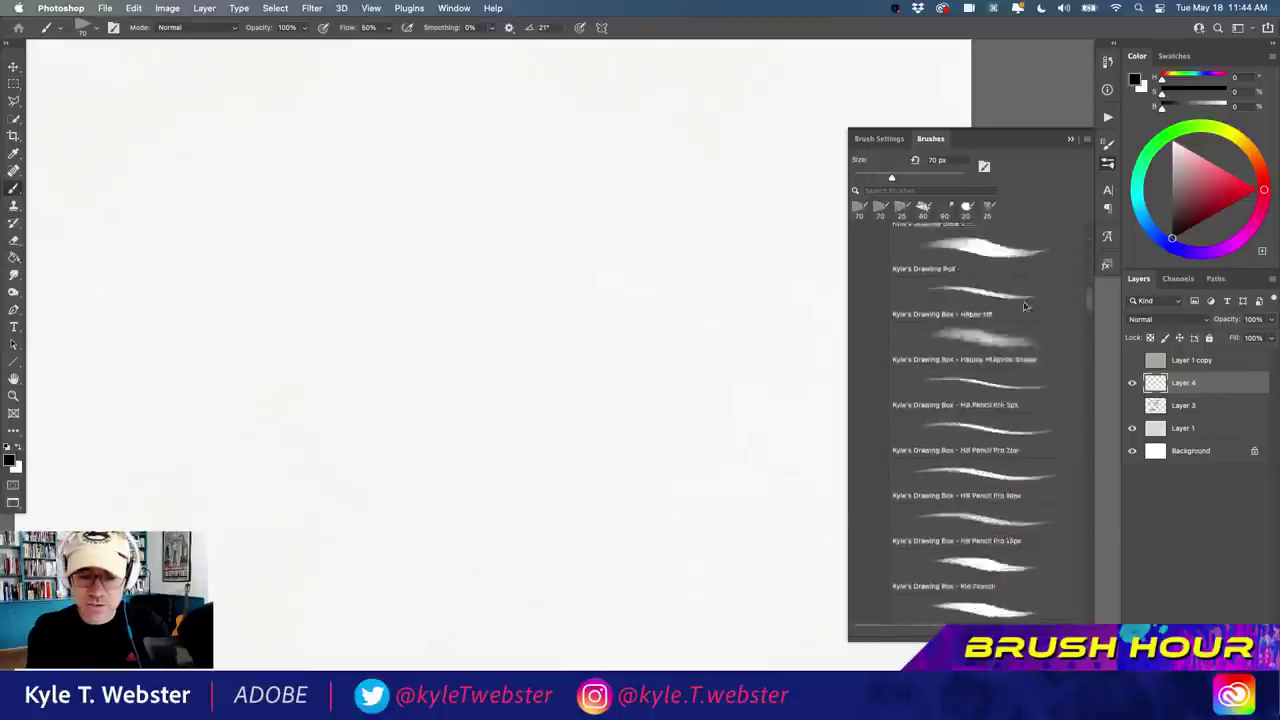
scroll(910, 333, "up", 5)
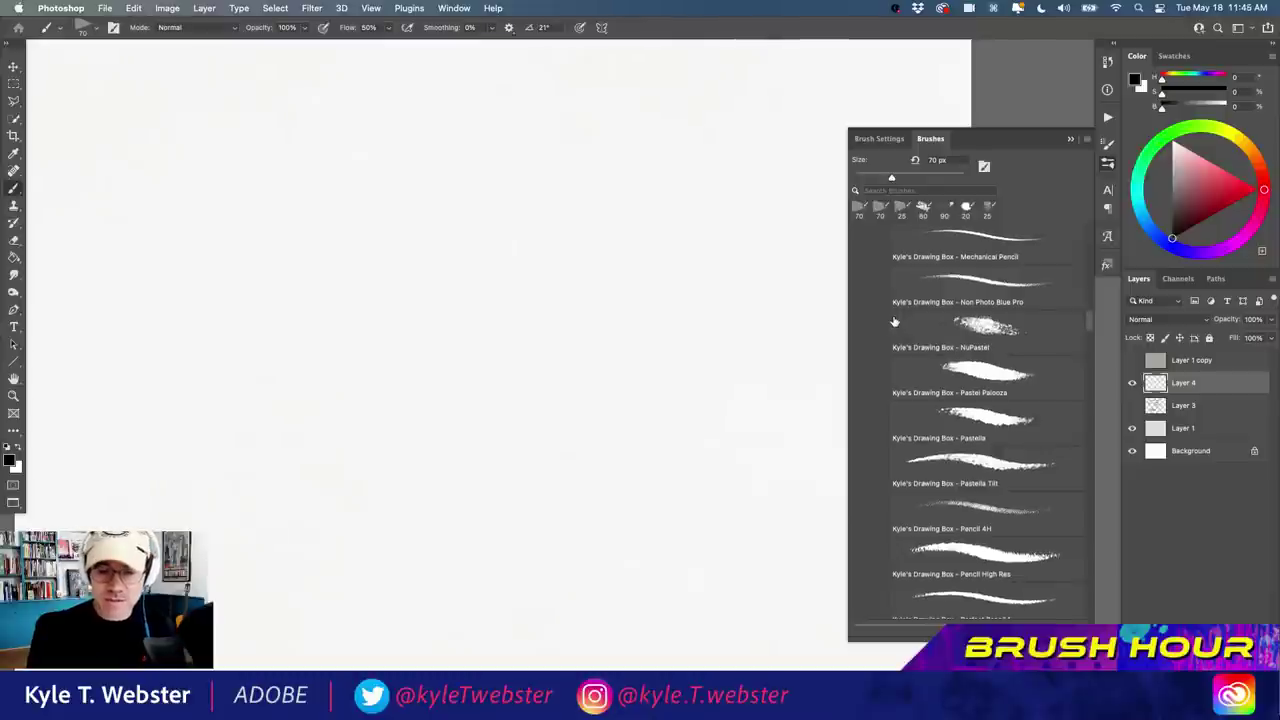
left_click(895, 321)
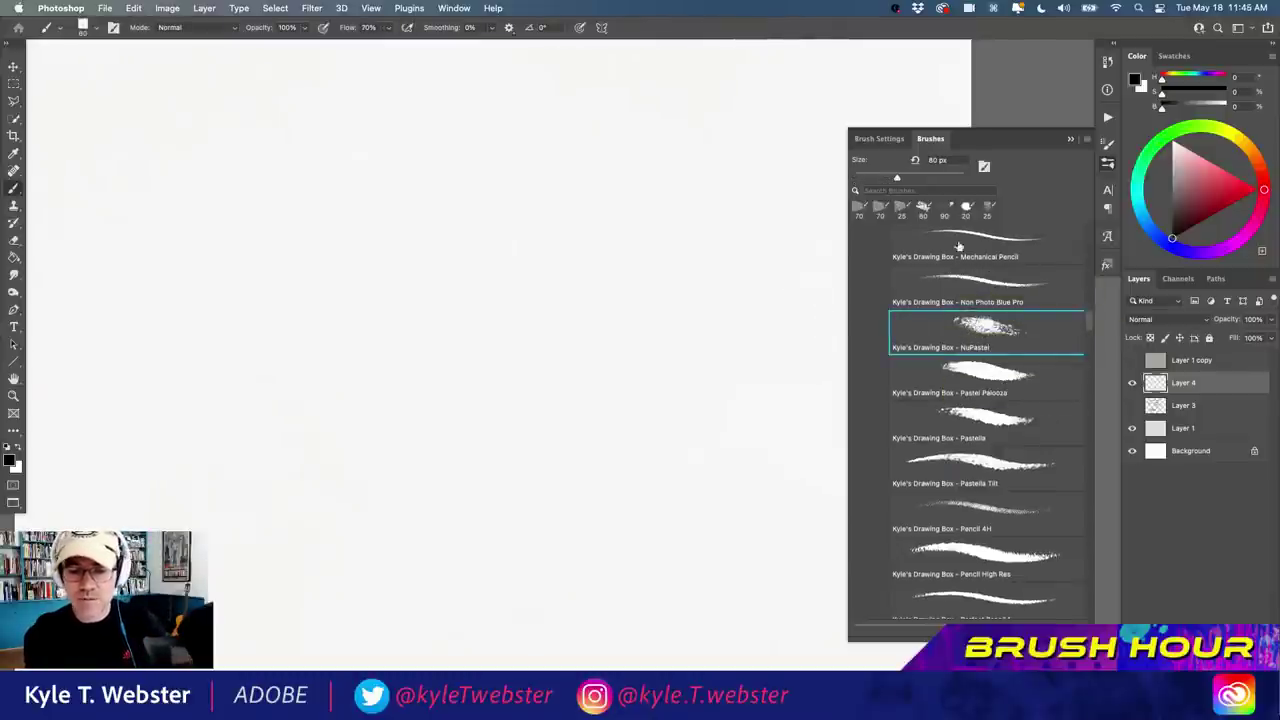
Paint NuPastel patches in orange-red, adding blue-violet strokes over the yellow and below.
left_click(1230, 183)
left_click(1261, 168)
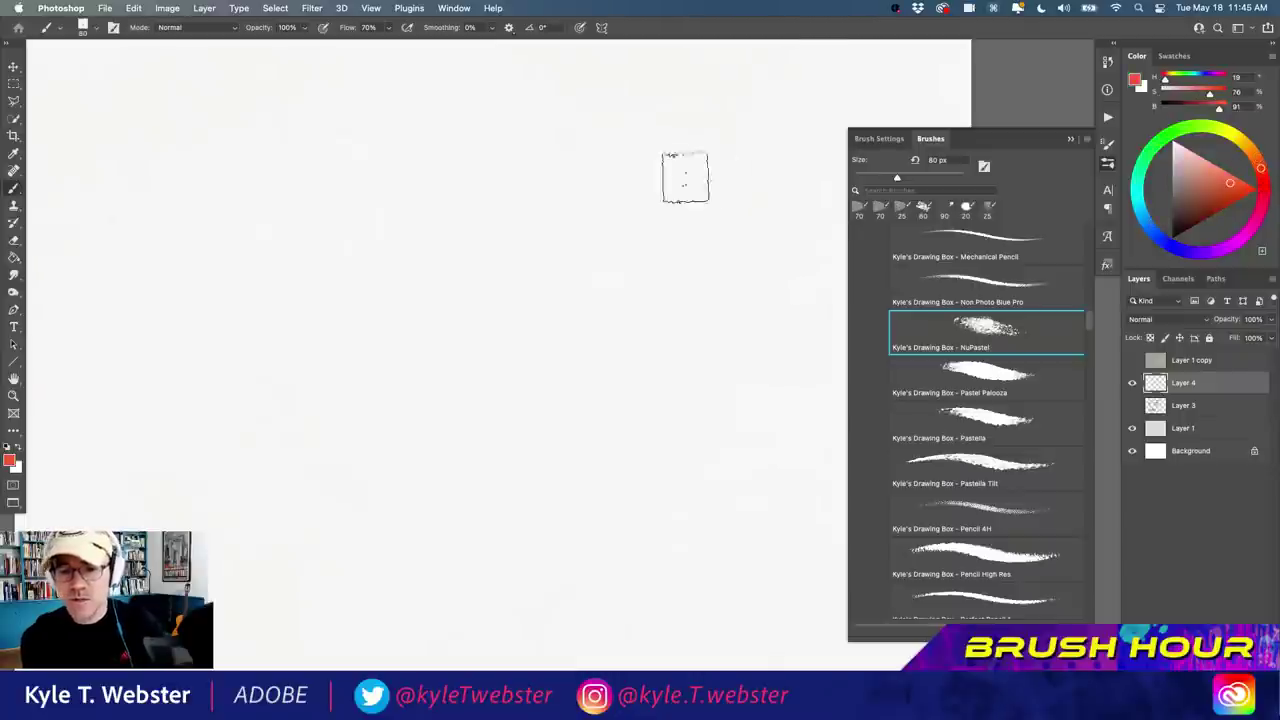
mouse_move(531, 240)
left_mouse_down()
mouse_move(620, 413)
mouse_move(477, 235)
mouse_move(594, 403)
mouse_move(482, 279)
mouse_move(554, 376)
mouse_move(481, 263)
mouse_move(604, 330)
mouse_move(628, 324)
mouse_move(629, 308)
mouse_move(522, 305)
mouse_move(569, 251)
mouse_move(635, 298)
mouse_move(577, 191)
left_mouse_up()
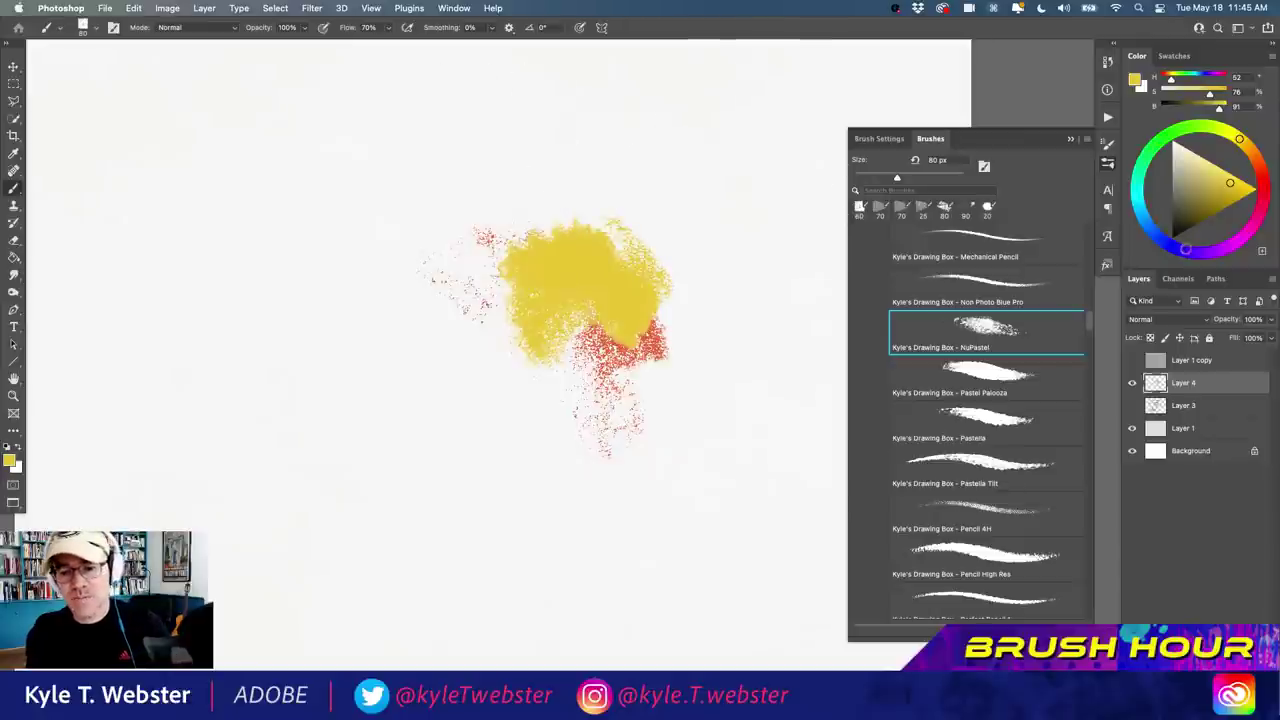
mouse_move(575, 245)
left_mouse_down()
mouse_move(539, 271)
mouse_move(530, 286)
mouse_move(579, 244)
mouse_move(574, 214)
mouse_move(509, 277)
left_mouse_up()
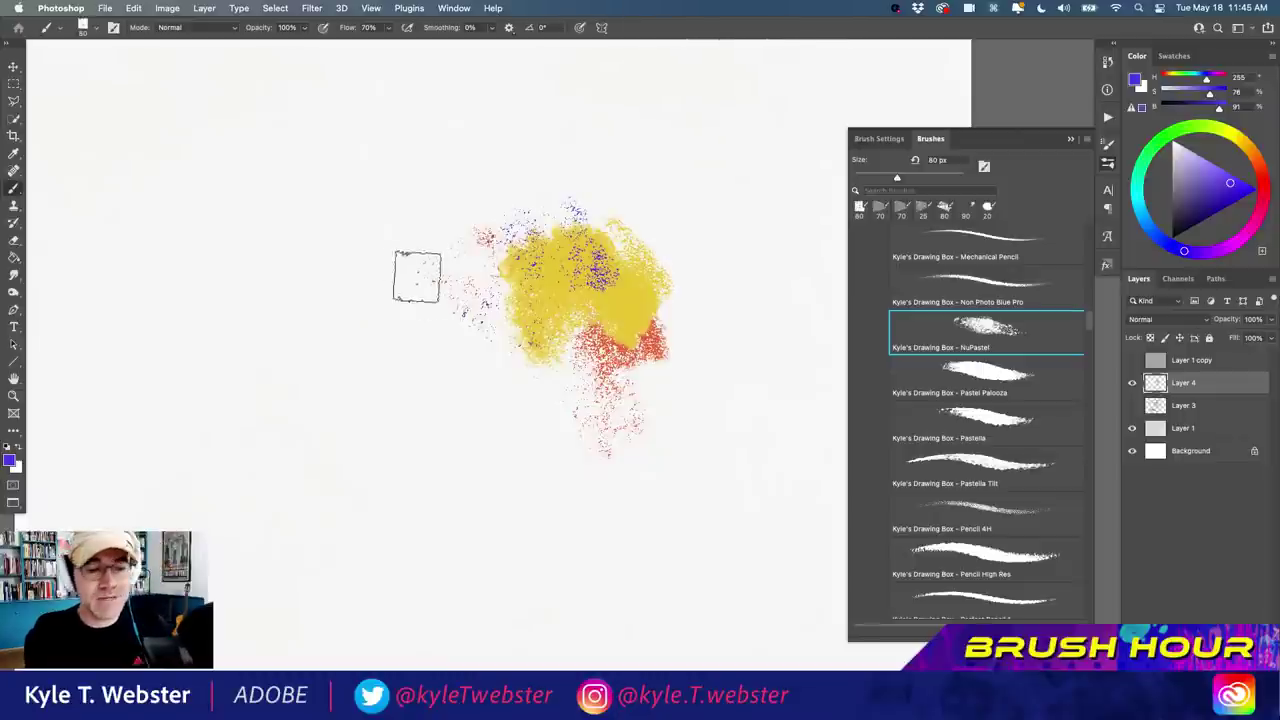
mouse_move(463, 389)
left_mouse_down()
mouse_move(443, 494)
mouse_move(471, 383)
mouse_move(315, 402)
left_mouse_up()
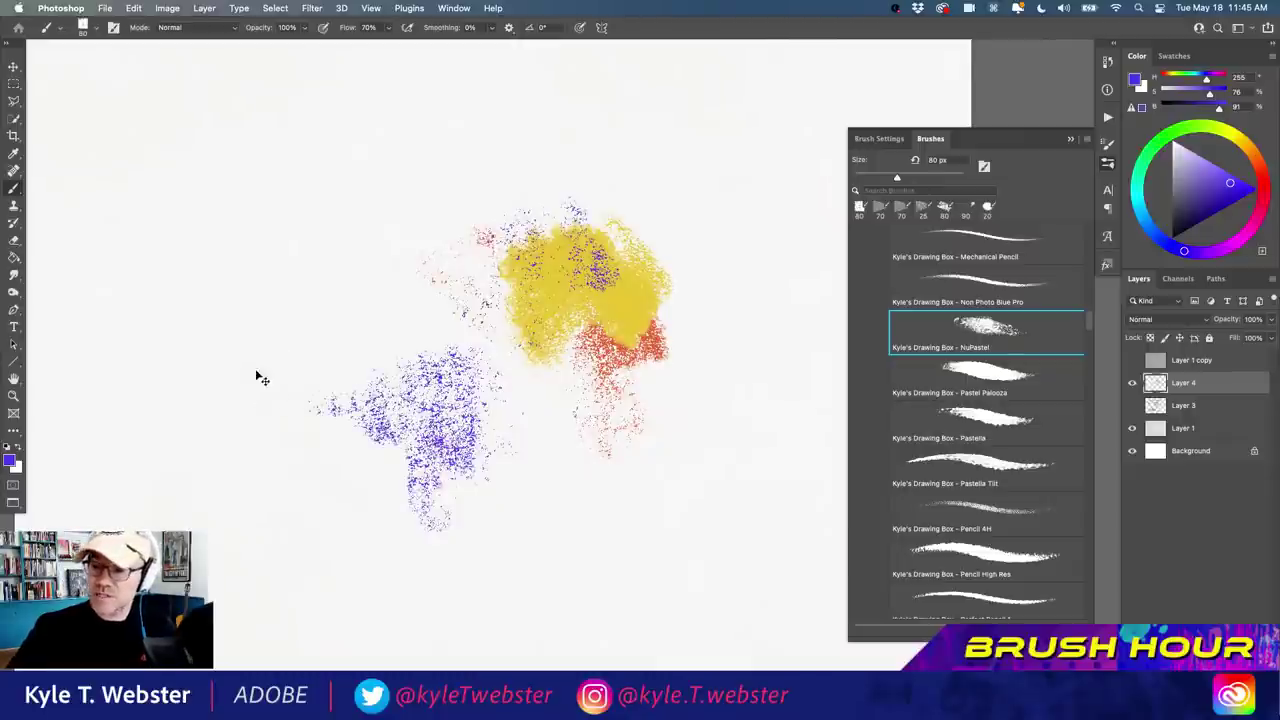
Clear the test strokes and lasso a curved figure shape.
key("Delete")
key("l")
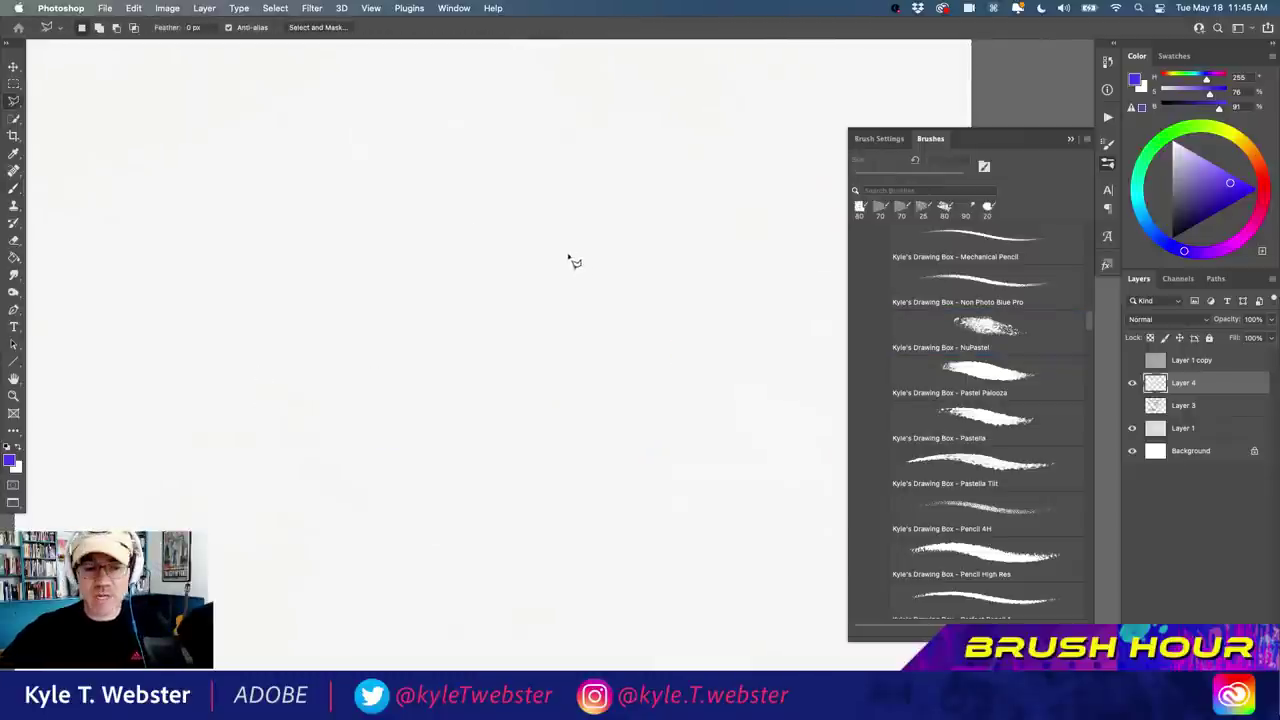
key("shift+l")
key("shift+l")
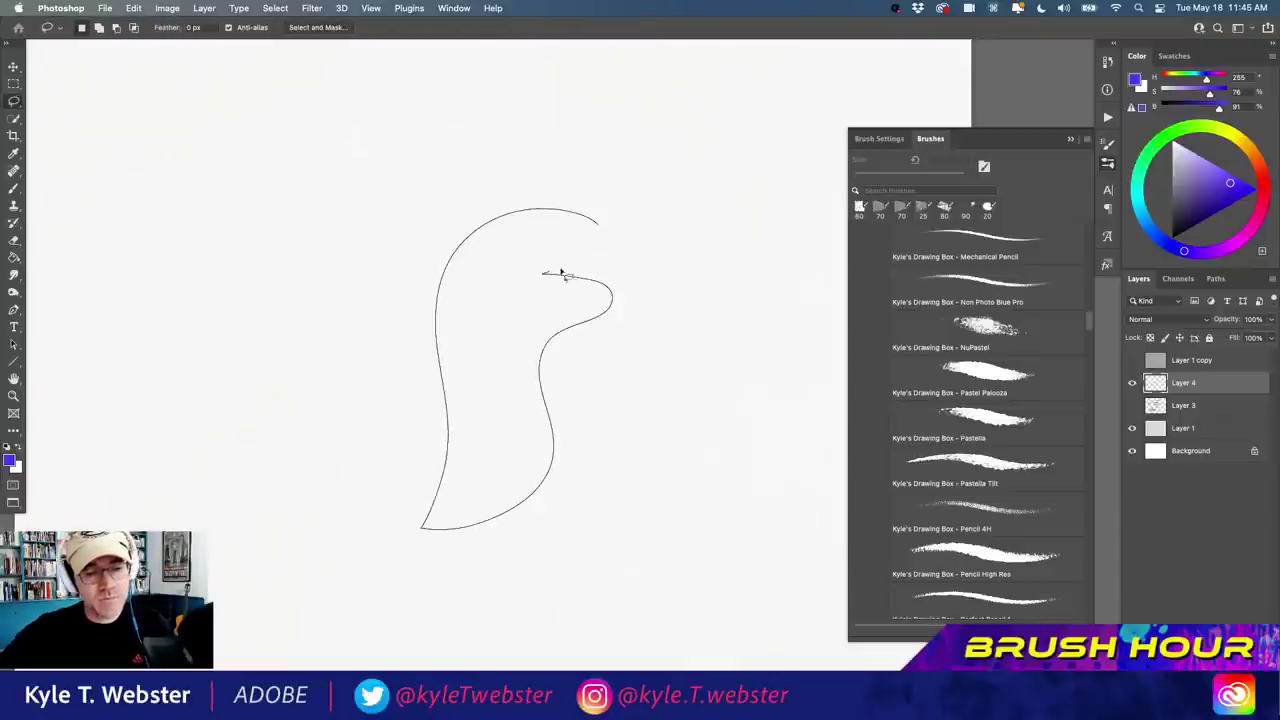
mouse_move(562, 273)
left_mouse_down()
mouse_move(597, 255)
mouse_move(597, 222)
left_mouse_up()
Fill the selected shape with a warm yellow.
left_click(1238, 138)
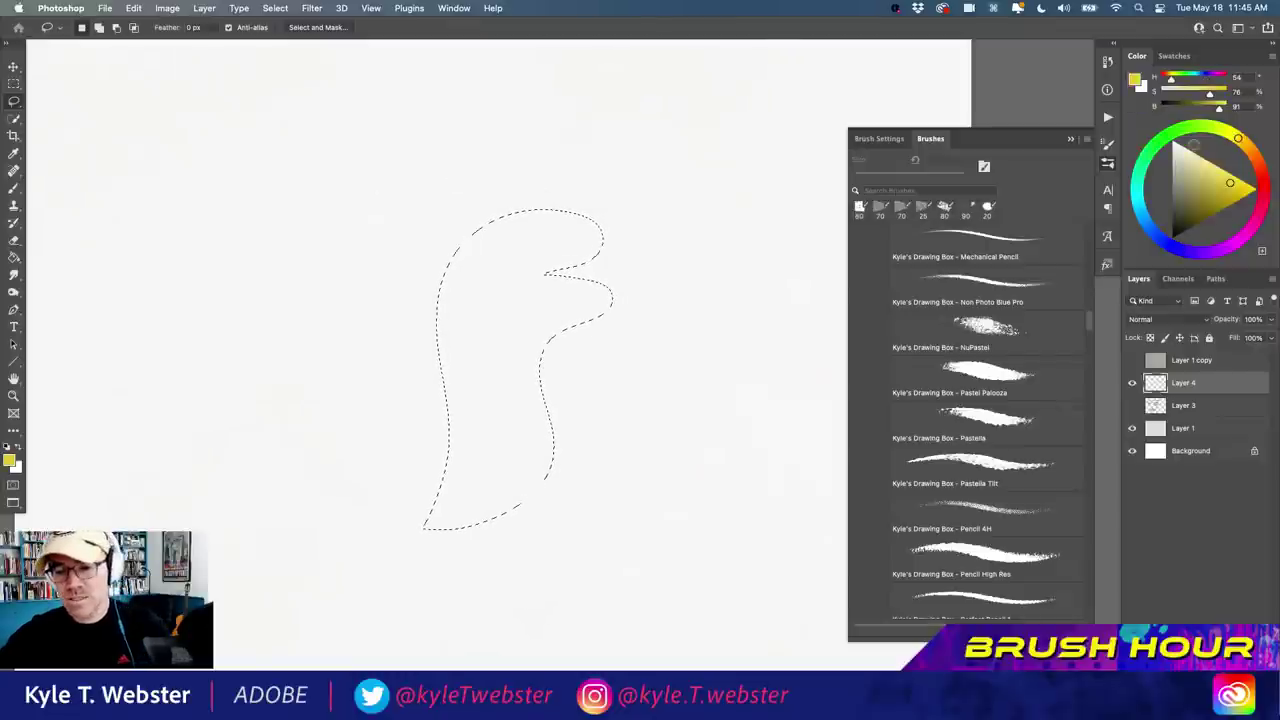
left_click_drag(1238, 138, 1254, 155)
left_click(1226, 172)
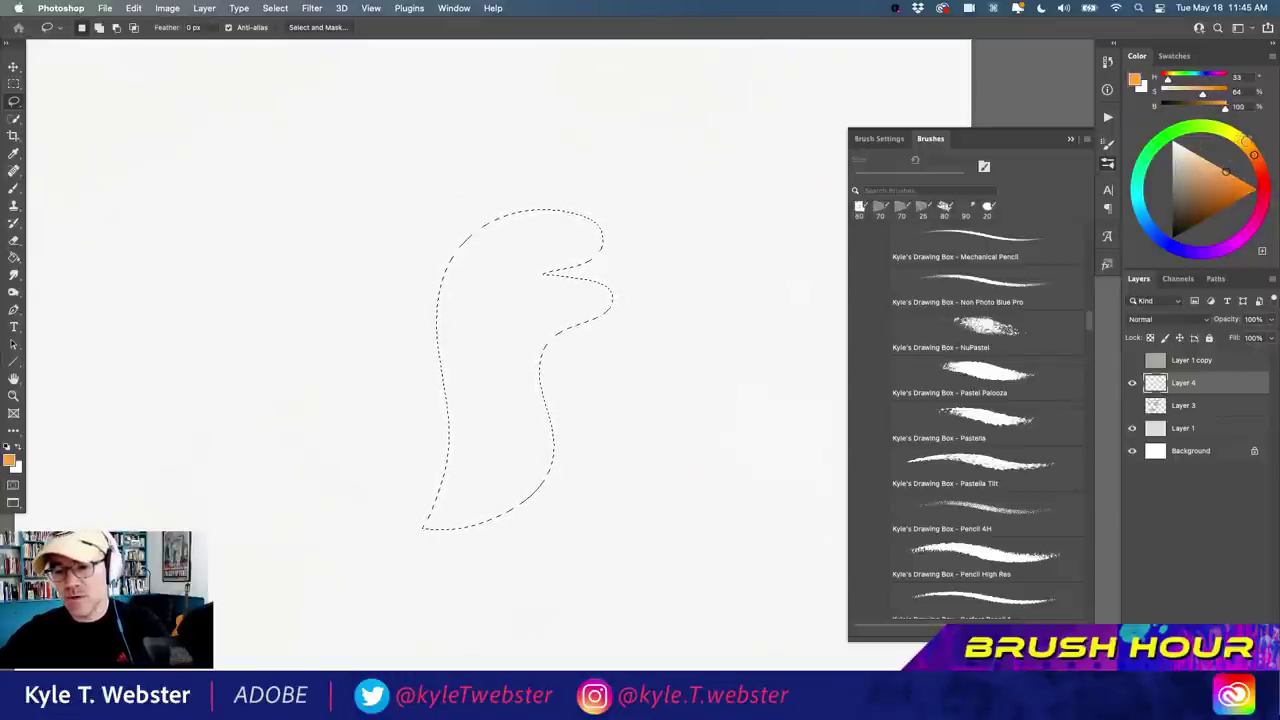
left_click(1244, 143)
key("alt+BackSpace")
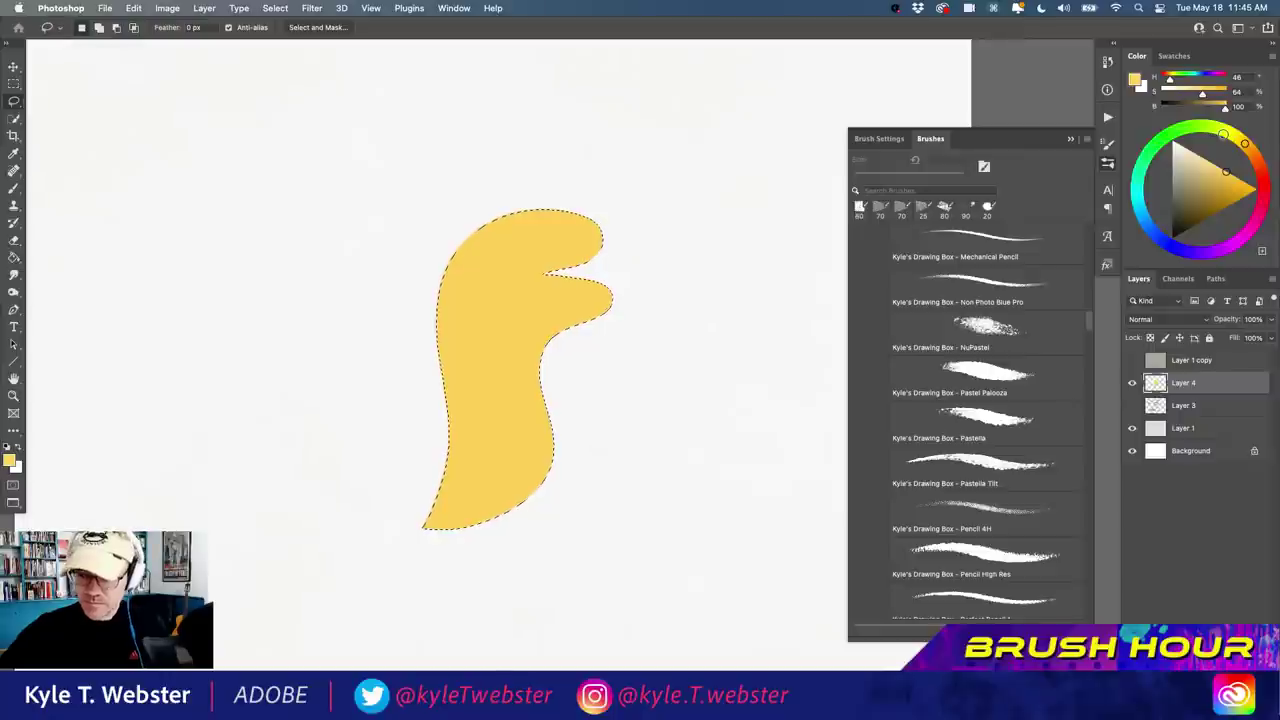
Texture the yellow shape with grainy orange NuPastel strokes, then deselect.
left_click(985, 330)
left_click(1256, 157)
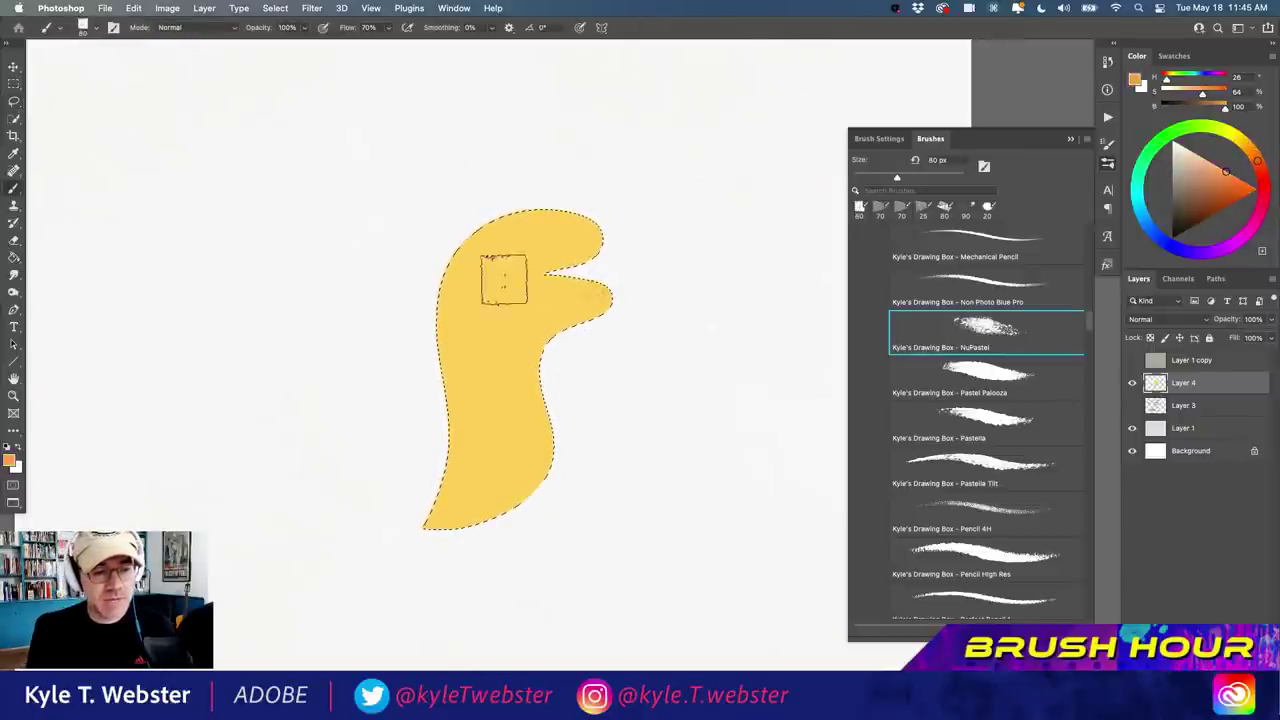
mouse_move(504, 280)
left_mouse_down()
mouse_move(475, 313)
mouse_move(462, 410)
mouse_move(427, 490)
mouse_move(470, 436)
mouse_move(506, 422)
mouse_move(516, 361)
mouse_move(596, 243)
mouse_move(578, 211)
mouse_move(573, 291)
mouse_move(502, 333)
mouse_move(533, 439)
mouse_move(480, 518)
mouse_move(544, 444)
mouse_move(529, 463)
mouse_move(503, 370)
mouse_move(544, 286)
mouse_move(592, 244)
mouse_move(619, 274)
mouse_move(585, 370)
mouse_move(449, 502)
left_mouse_up()
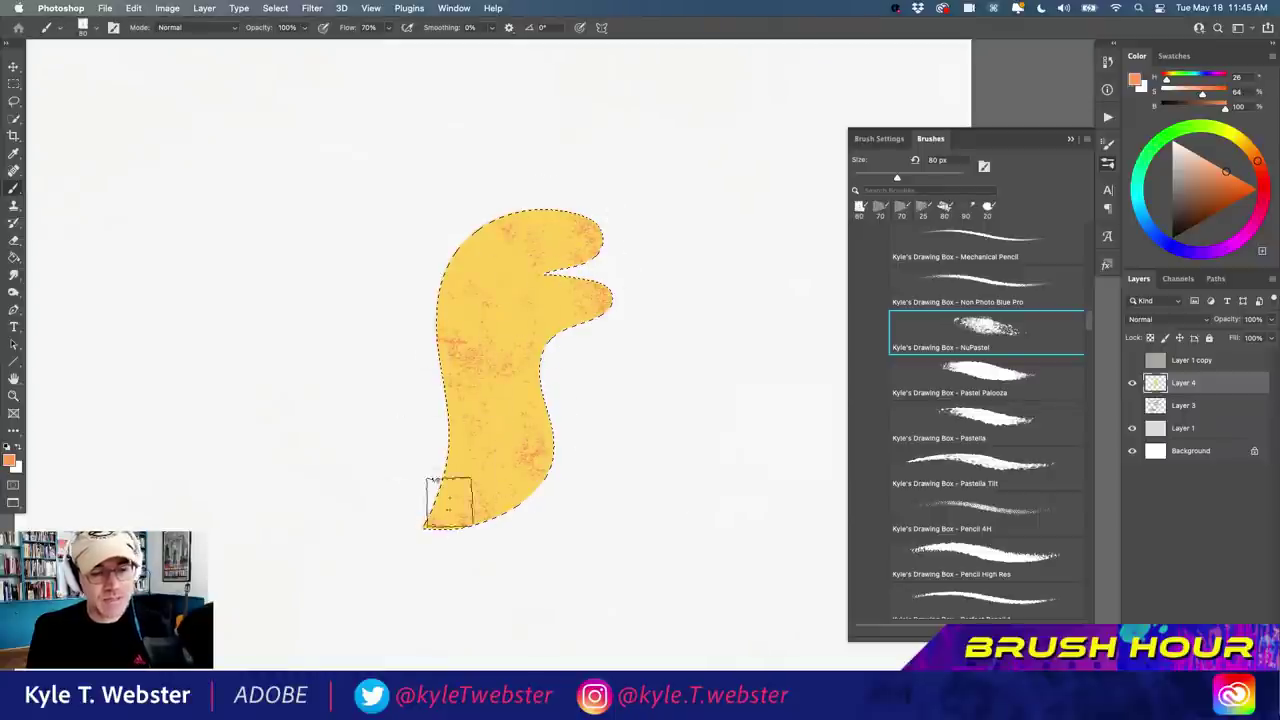
key("super+d")
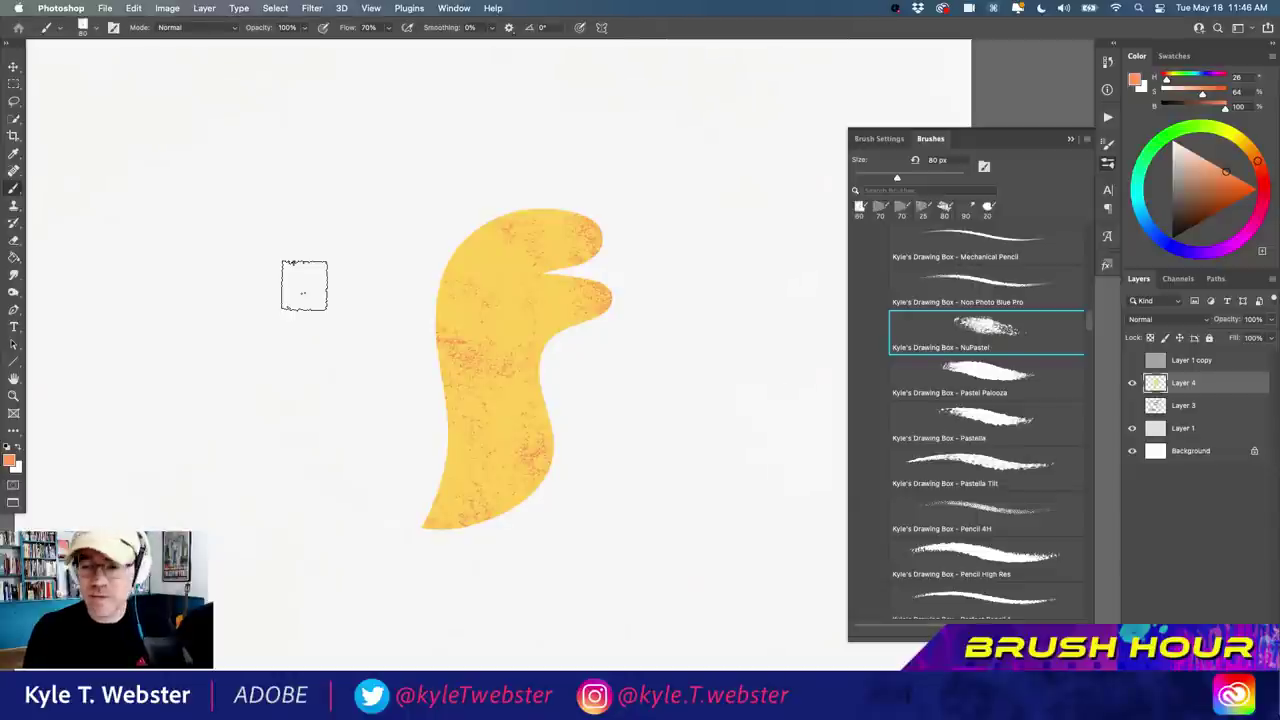
Lasso a curved band across the yellow shape and fill it with the foreground orange.
key("l")
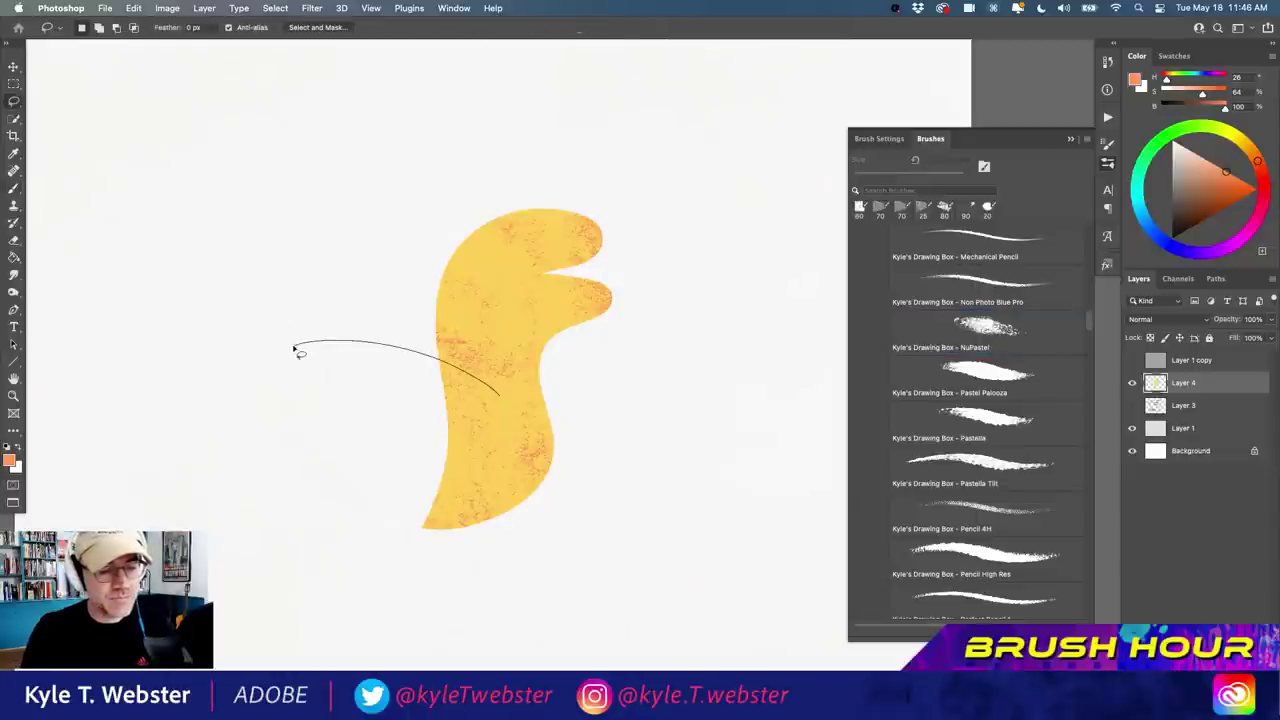
left_click_drag(487, 452, 493, 458)
key("b")
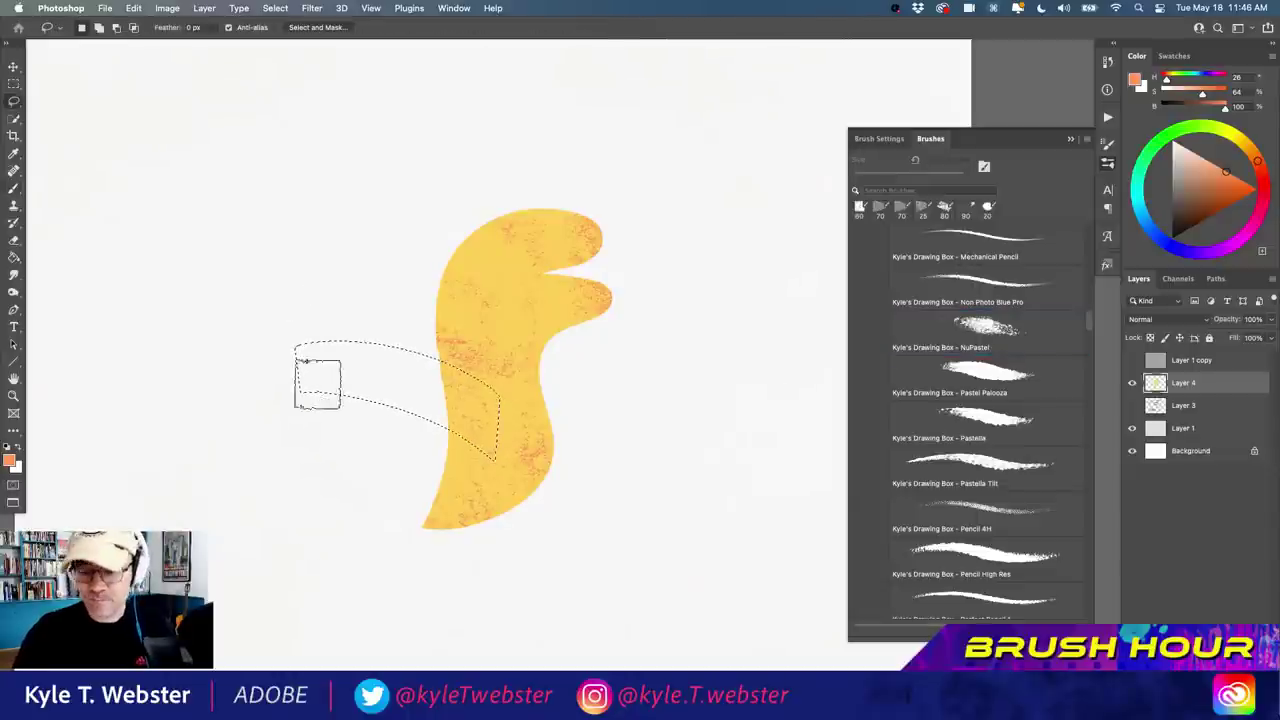
key("alt+BackSpace")
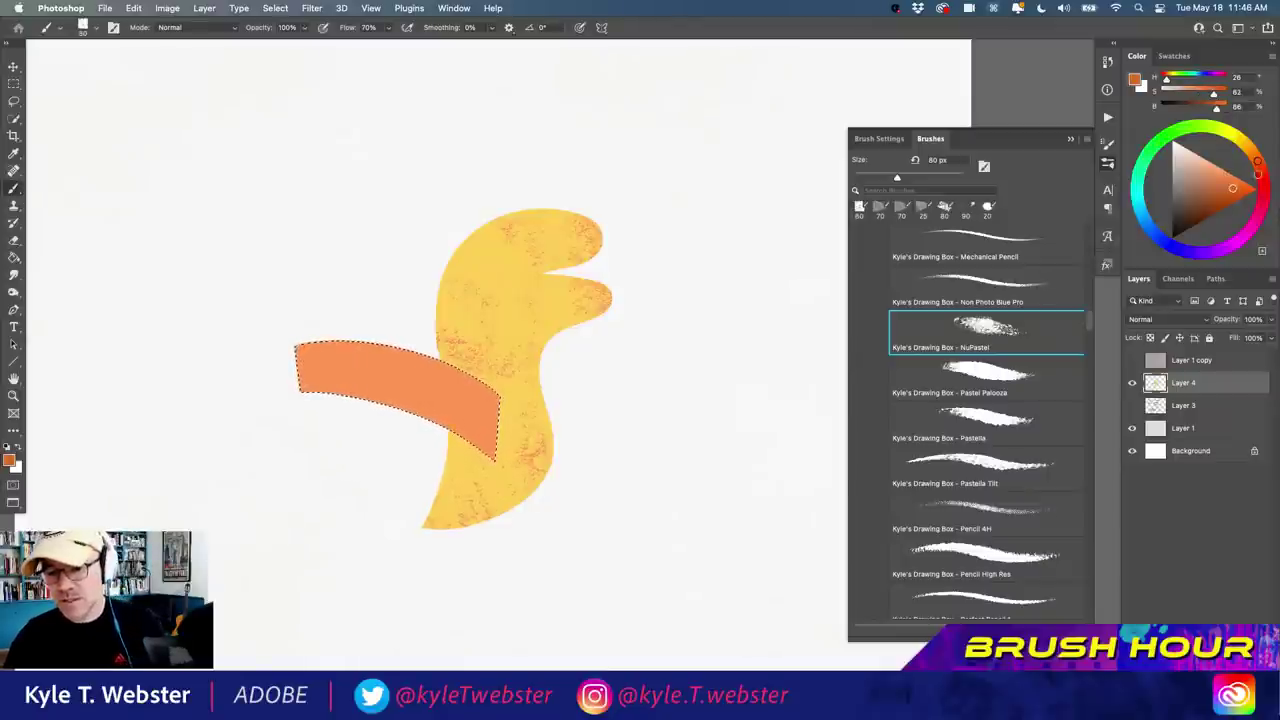
Shade the band's right half with red NuPastel texture, deselect, and choose Pastel Palooza at 60 px.
left_click(600, 277, "alt")
mouse_move(421, 340)
left_mouse_down()
mouse_move(382, 362)
mouse_move(292, 361)
mouse_move(312, 349)
mouse_move(470, 391)
mouse_move(499, 447)
mouse_move(465, 428)
mouse_move(490, 420)
mouse_move(479, 434)
mouse_move(501, 434)
mouse_move(497, 397)
mouse_move(486, 430)
mouse_move(466, 375)
mouse_move(429, 408)
mouse_move(419, 364)
mouse_move(401, 354)
mouse_move(387, 391)
mouse_move(343, 359)
mouse_move(421, 384)
mouse_move(497, 443)
mouse_move(492, 396)
mouse_move(477, 418)
mouse_move(466, 368)
mouse_move(443, 356)
mouse_move(418, 398)
left_mouse_up()
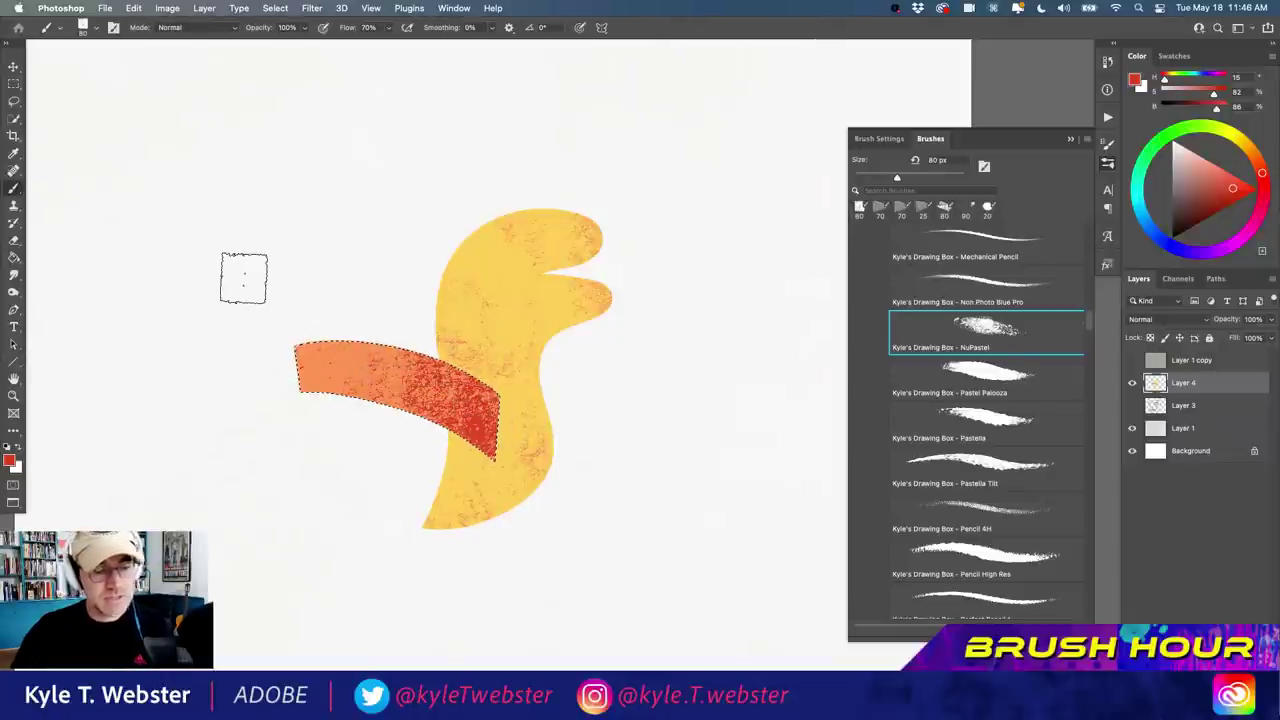
key("super+d")
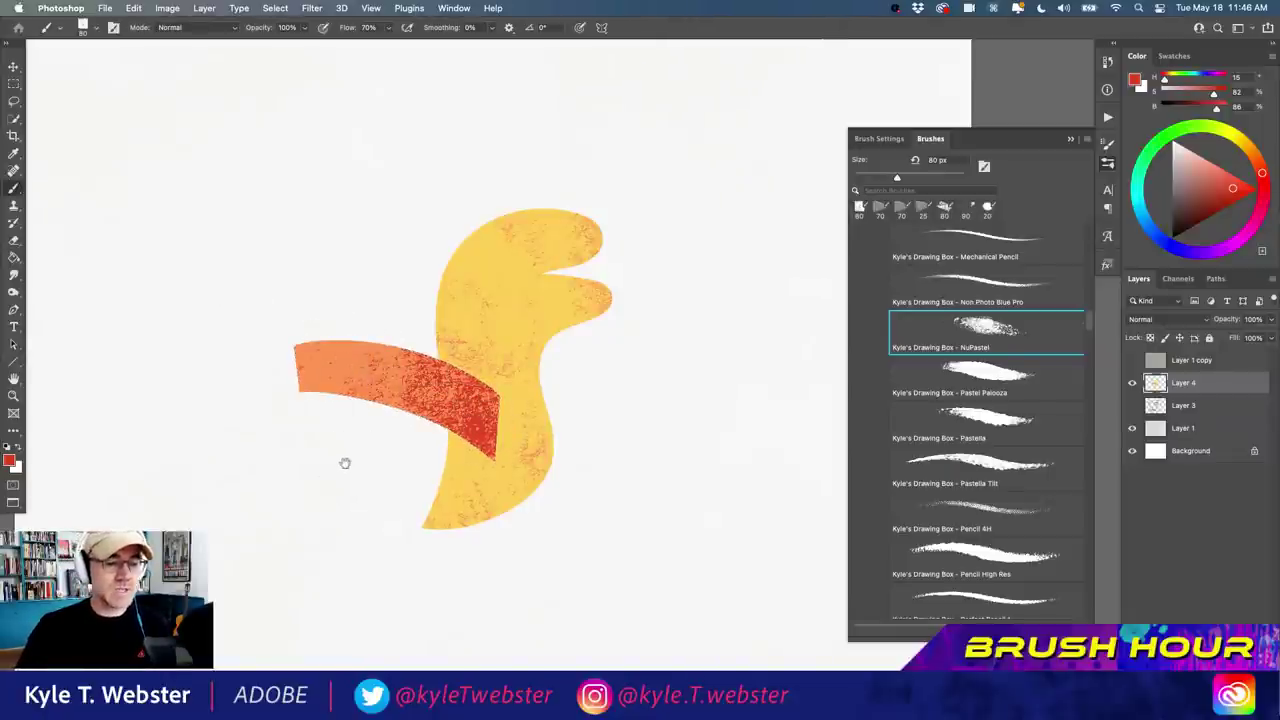
left_click_drag(343, 460, 366, 444)
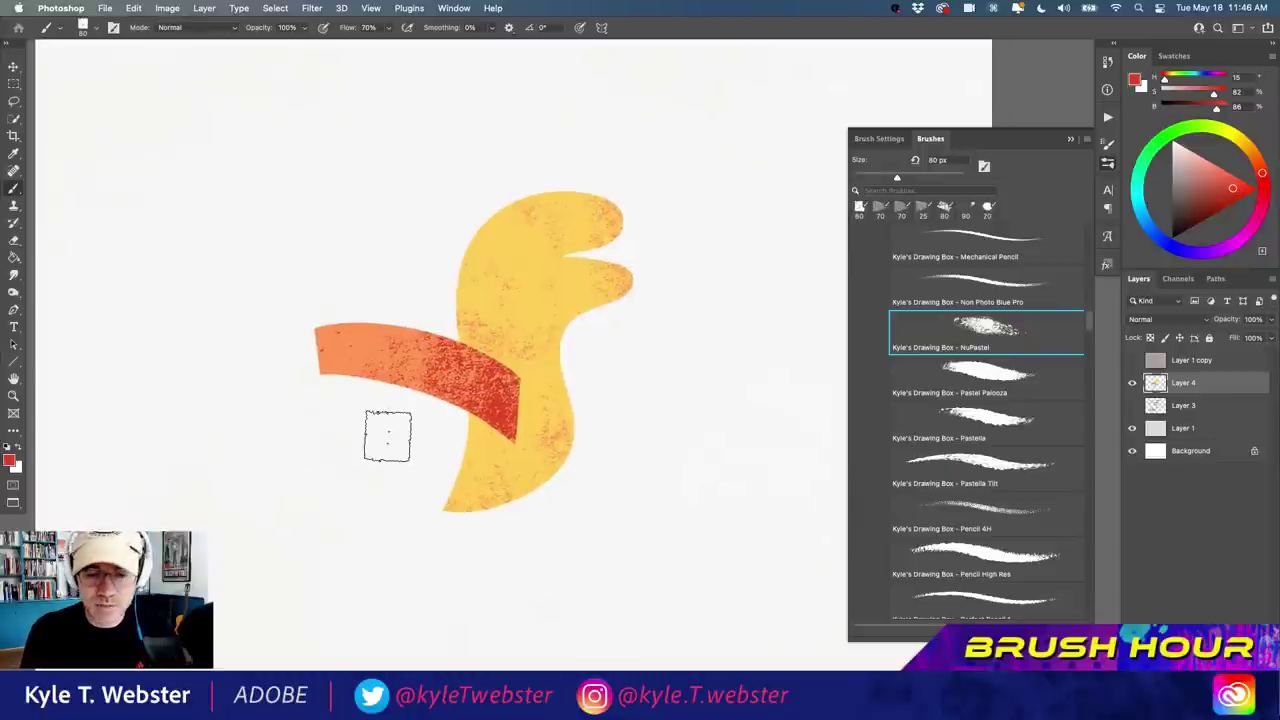
left_click(968, 367)
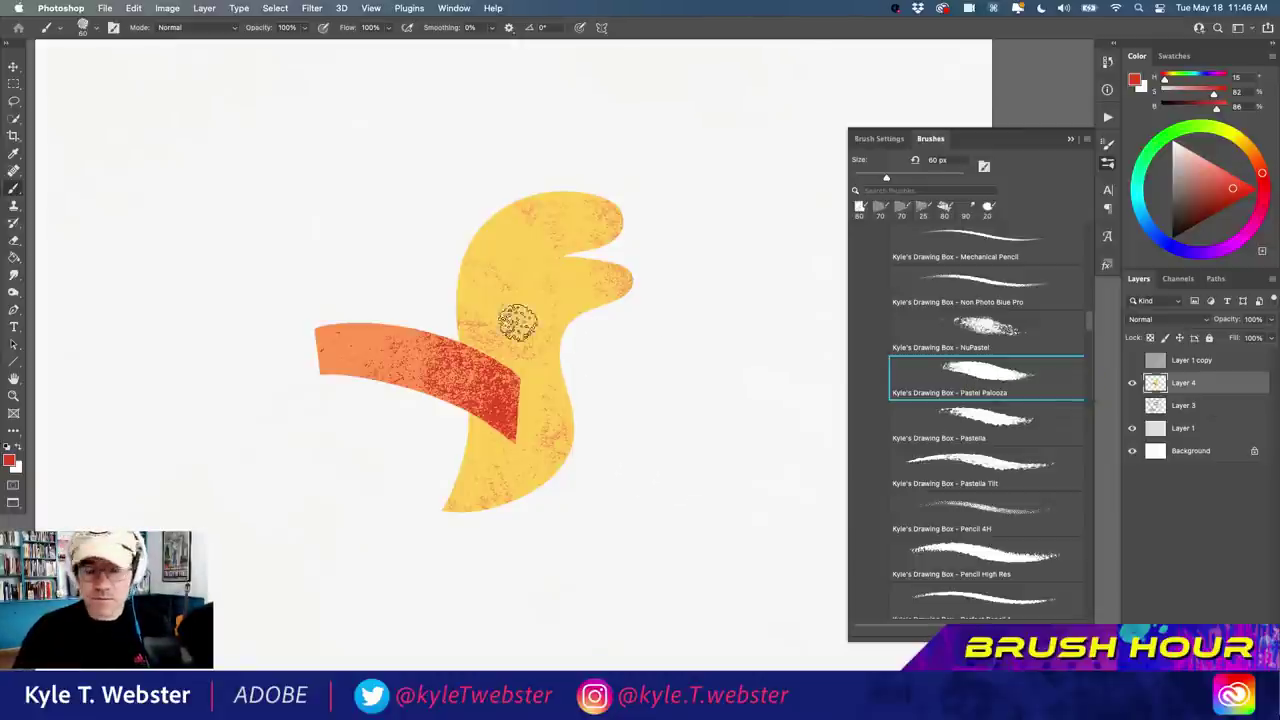
Sample the shape's yellow and paint a thick diagonal Pastel Palooza stroke right of the figure.
scroll(536, 348, "right", 3)
scroll(536, 348, "up", 1)
left_click(432, 257, "alt")
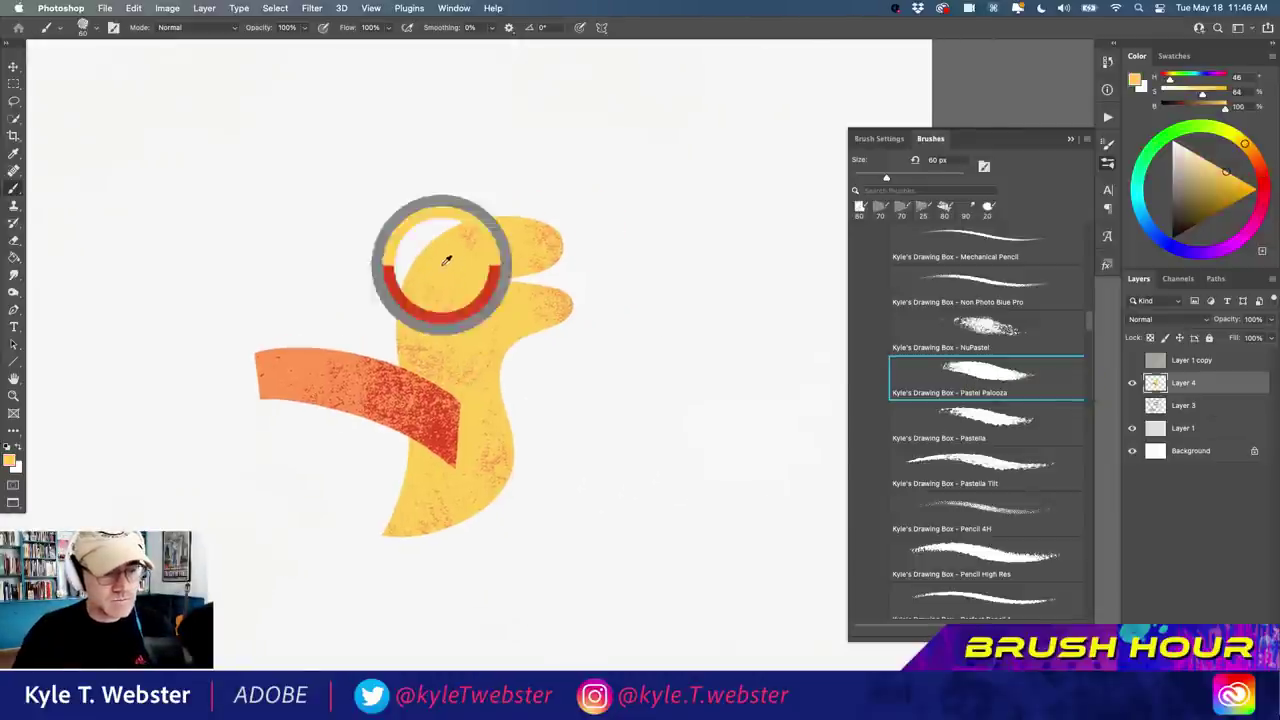
mouse_move(640, 386)
left_mouse_down()
mouse_move(529, 384)
mouse_move(546, 387)
left_mouse_up()
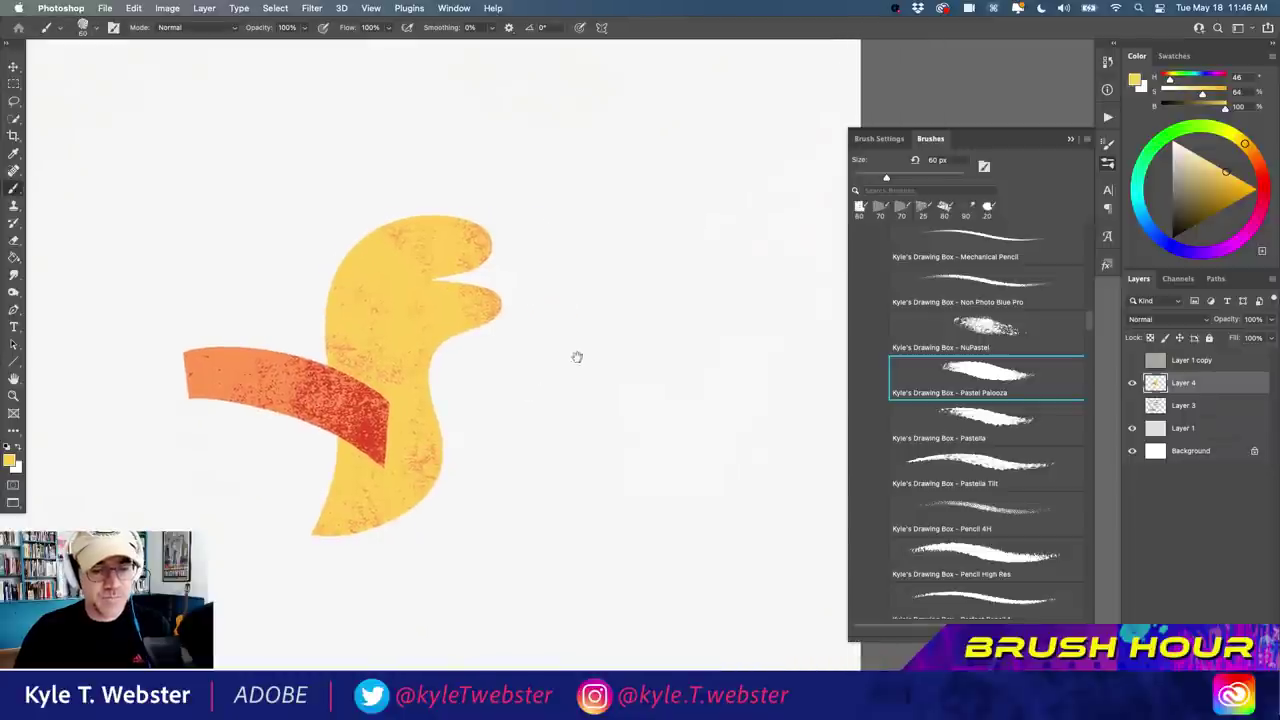
left_click_drag(683, 280, 585, 470)
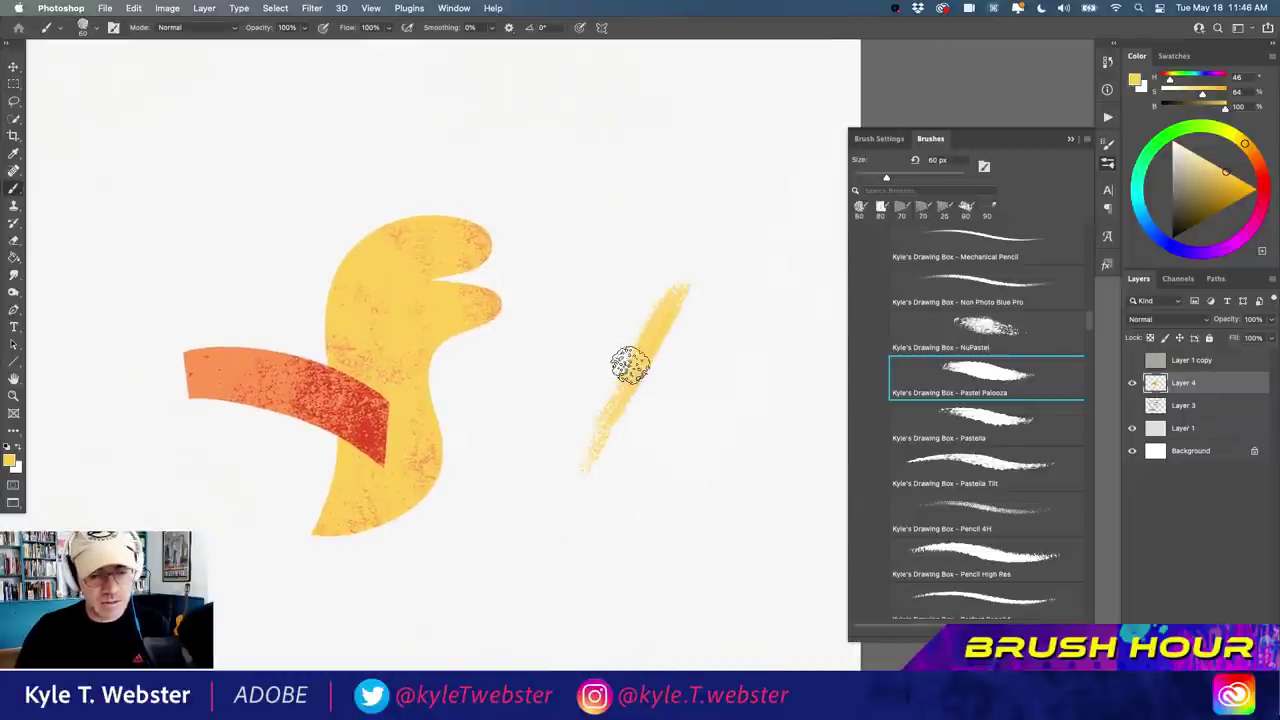
mouse_move(666, 289)
left_mouse_down()
mouse_move(600, 405)
mouse_move(663, 279)
mouse_move(597, 390)
mouse_move(657, 273)
mouse_move(593, 388)
mouse_move(640, 277)
mouse_move(570, 431)
mouse_move(645, 262)
left_mouse_up()
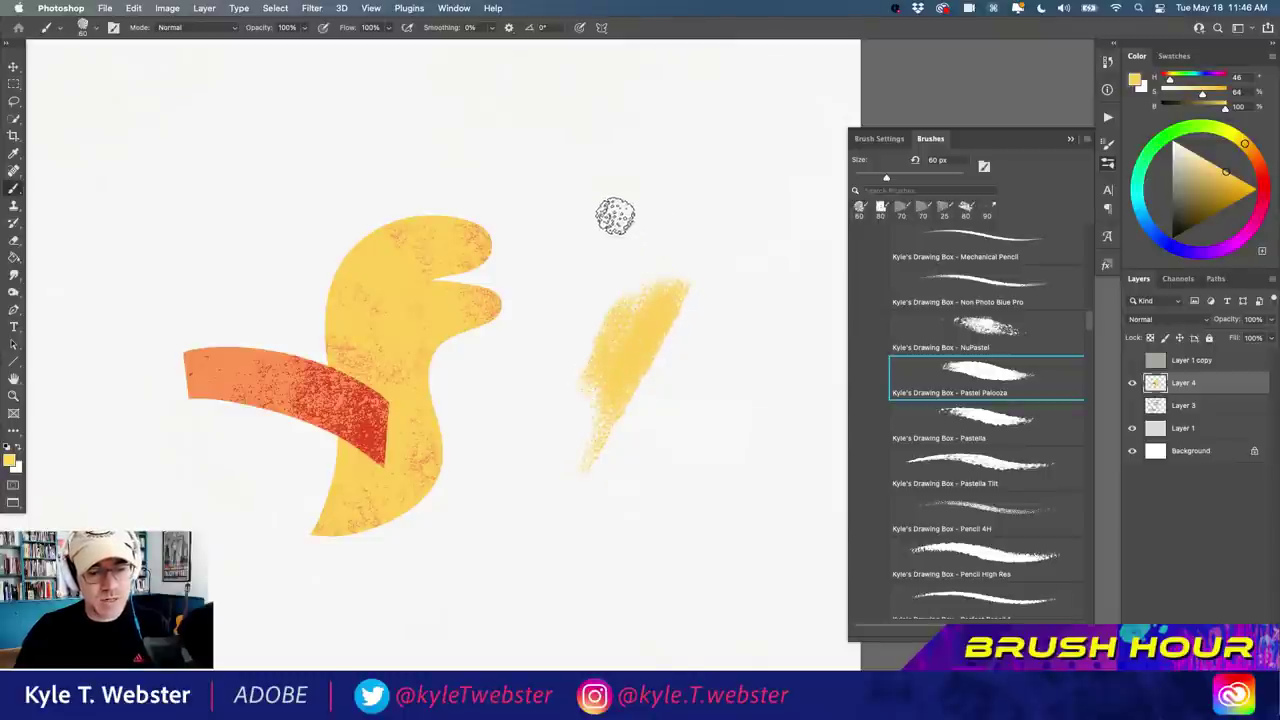
Paint a yellow block below the stroke with an orange right side, leaving a hard yellow edge.
mouse_move(660, 553)
left_mouse_down()
mouse_move(518, 542)
mouse_move(525, 625)
mouse_move(605, 637)
mouse_move(645, 618)
mouse_move(656, 636)
mouse_move(654, 560)
mouse_move(633, 637)
mouse_move(548, 605)
left_mouse_up()
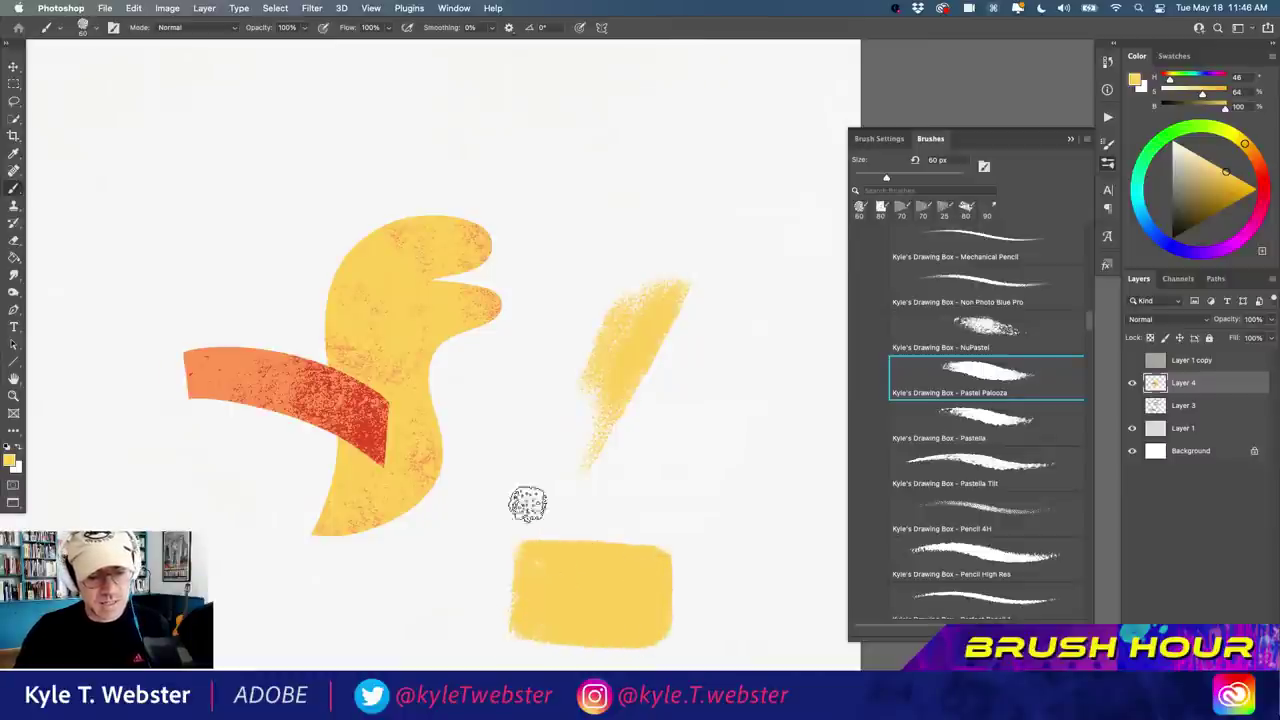
left_click(1256, 159)
mouse_move(656, 548)
left_mouse_down()
mouse_move(656, 638)
mouse_move(636, 641)
mouse_move(649, 639)
mouse_move(652, 586)
mouse_move(637, 631)
mouse_move(617, 635)
mouse_move(661, 563)
mouse_move(626, 553)
mouse_move(609, 552)
left_mouse_up()
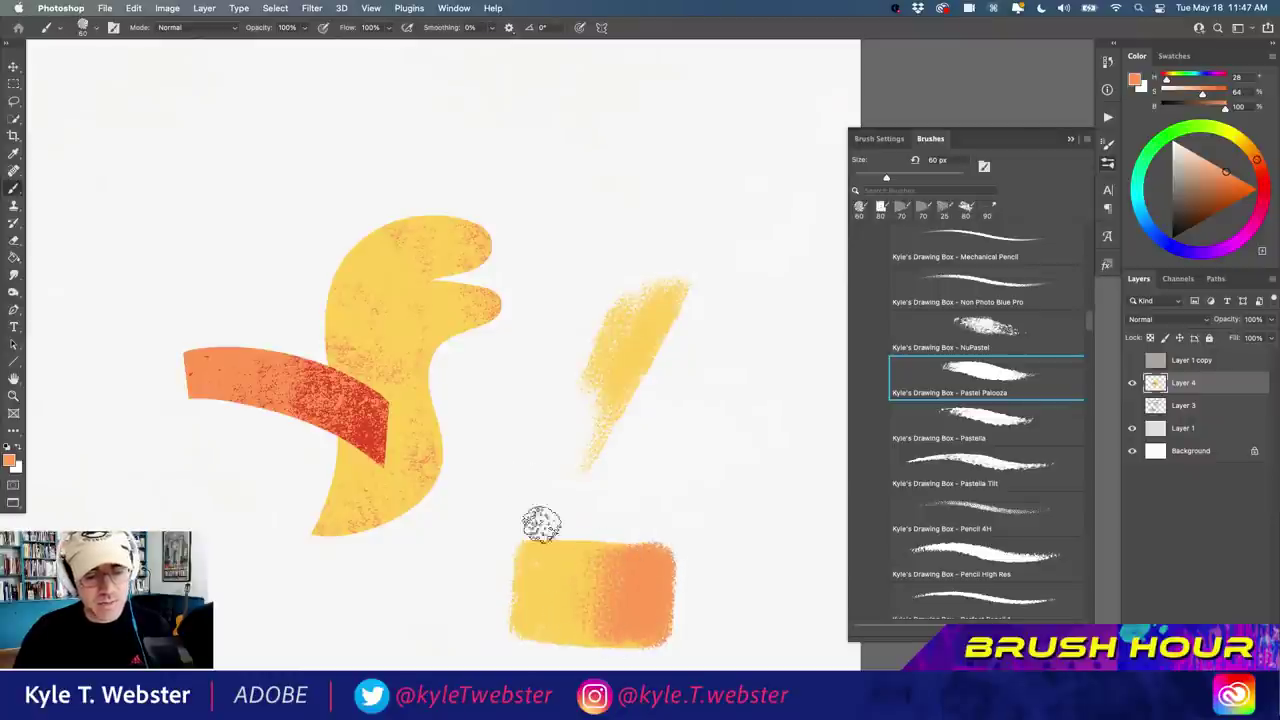
scroll(511, 523, "down", 2)
left_click(571, 519, "alt")
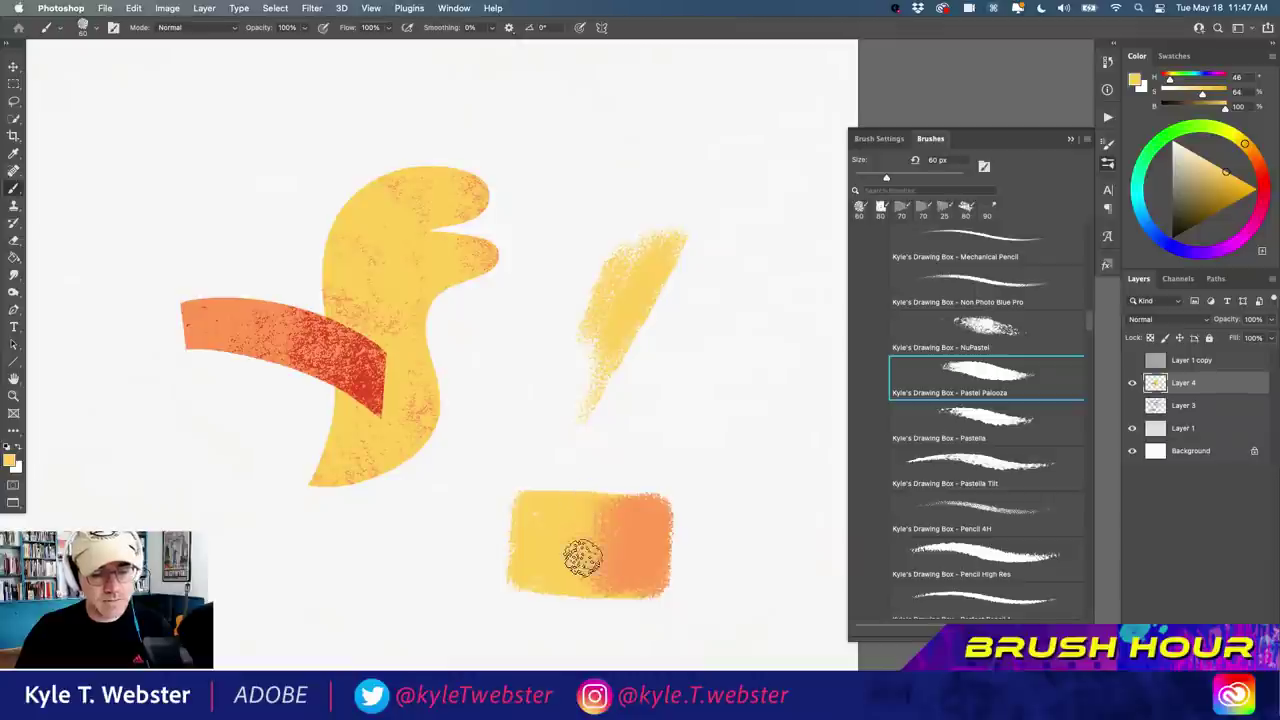
mouse_move(597, 507)
left_mouse_down()
mouse_move(588, 557)
mouse_move(580, 545)
mouse_move(570, 556)
mouse_move(573, 486)
left_mouse_up()
Change the paint colour from the block's orange to blue, passing through purple.
left_click(629, 537, "alt")
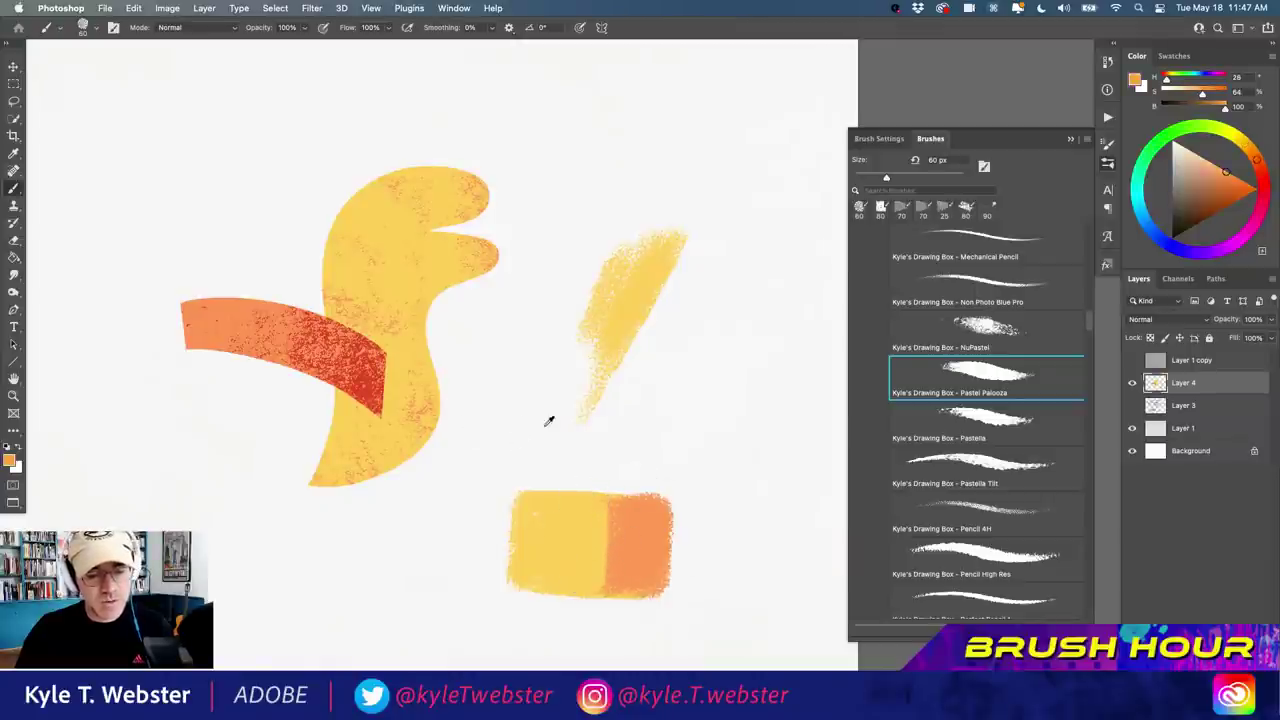
left_click_drag(613, 376, 560, 380)
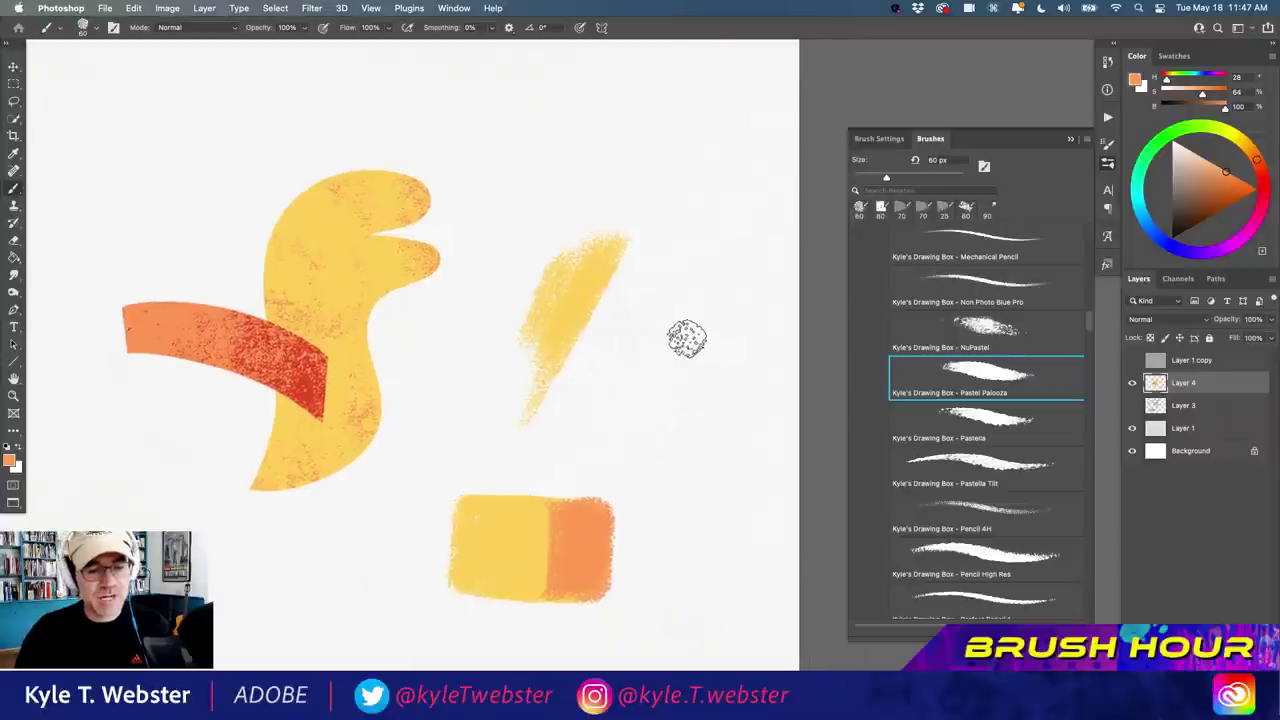
left_click_drag(655, 356, 636, 364)
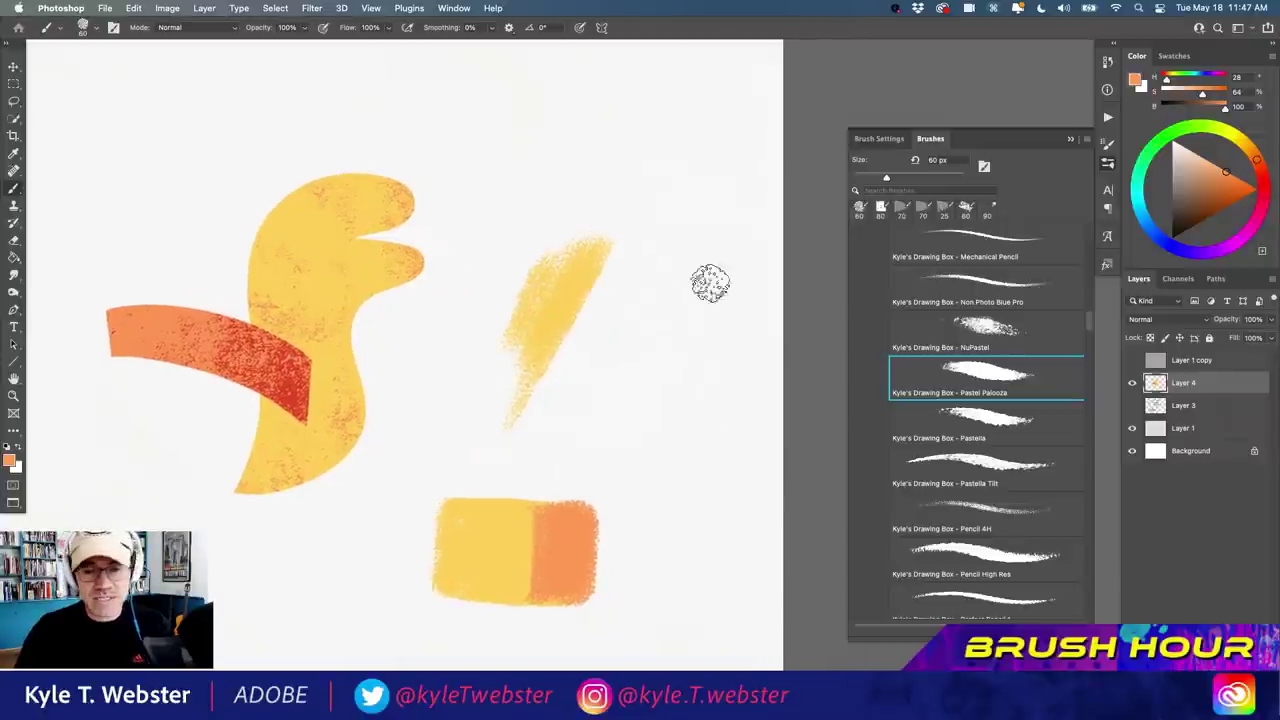
left_click(1199, 250)
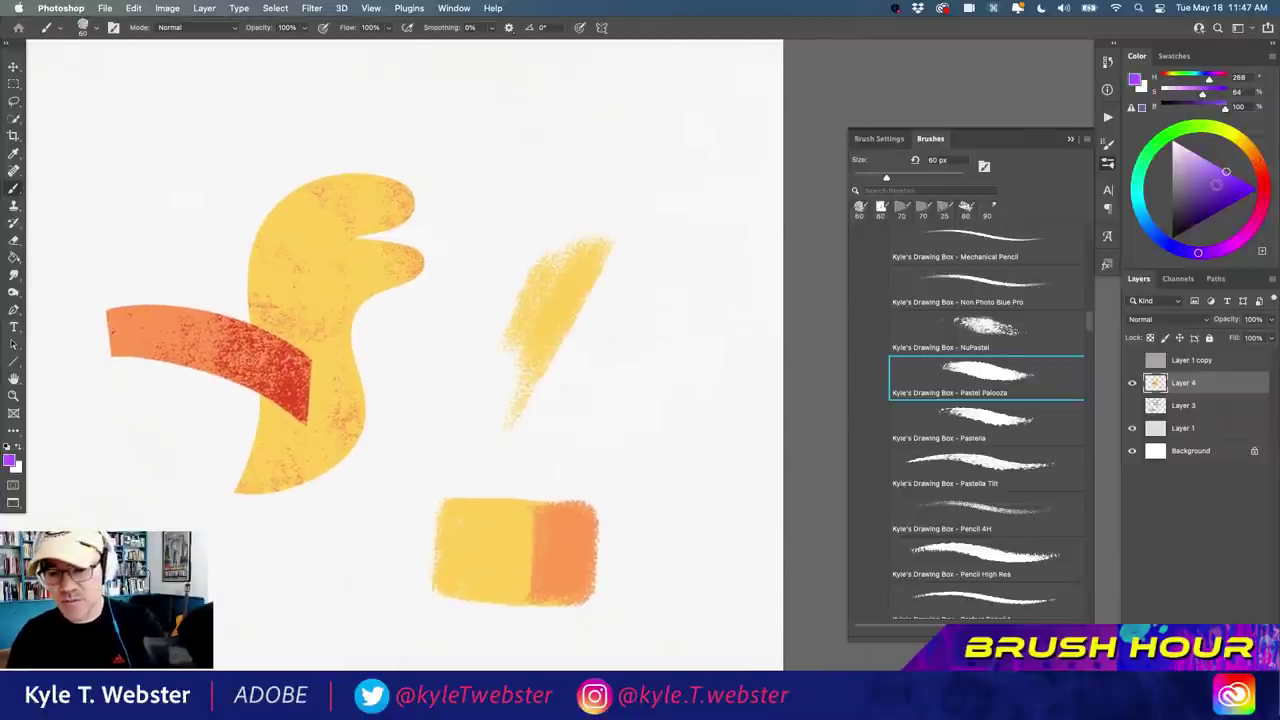
left_click(1216, 180)
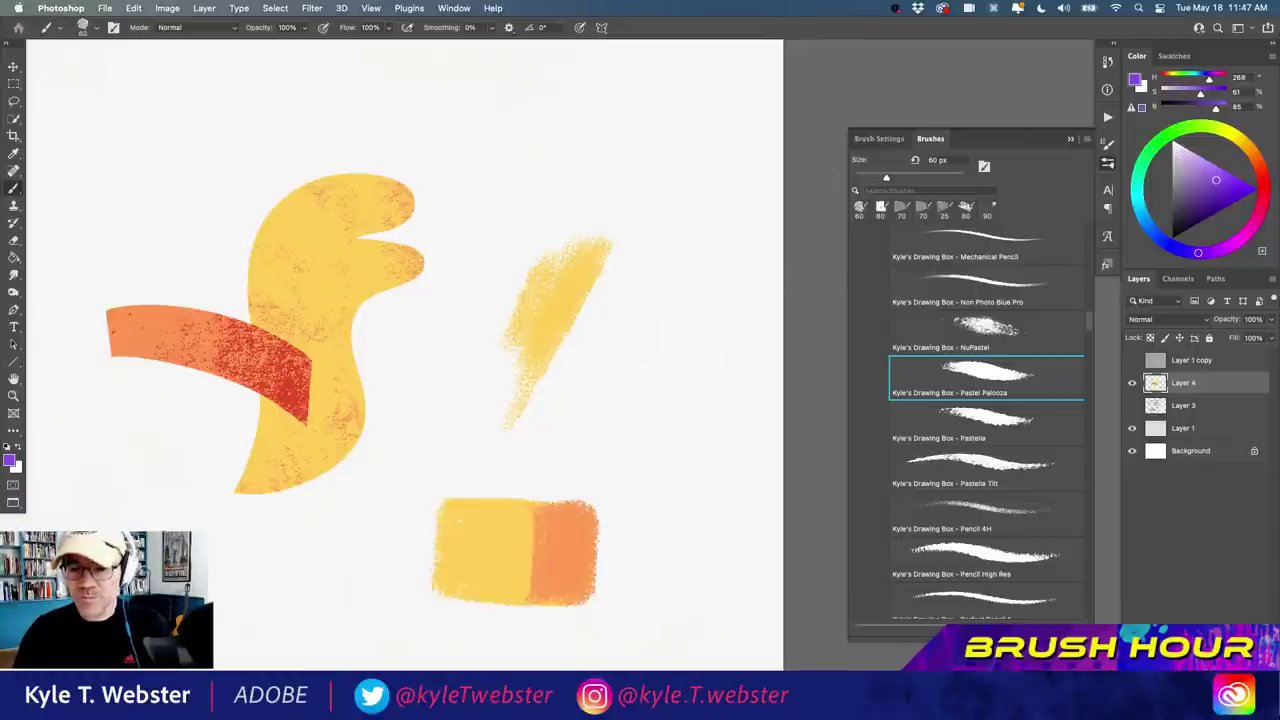
left_click(1150, 224)
left_click_drag(687, 265, 635, 268)
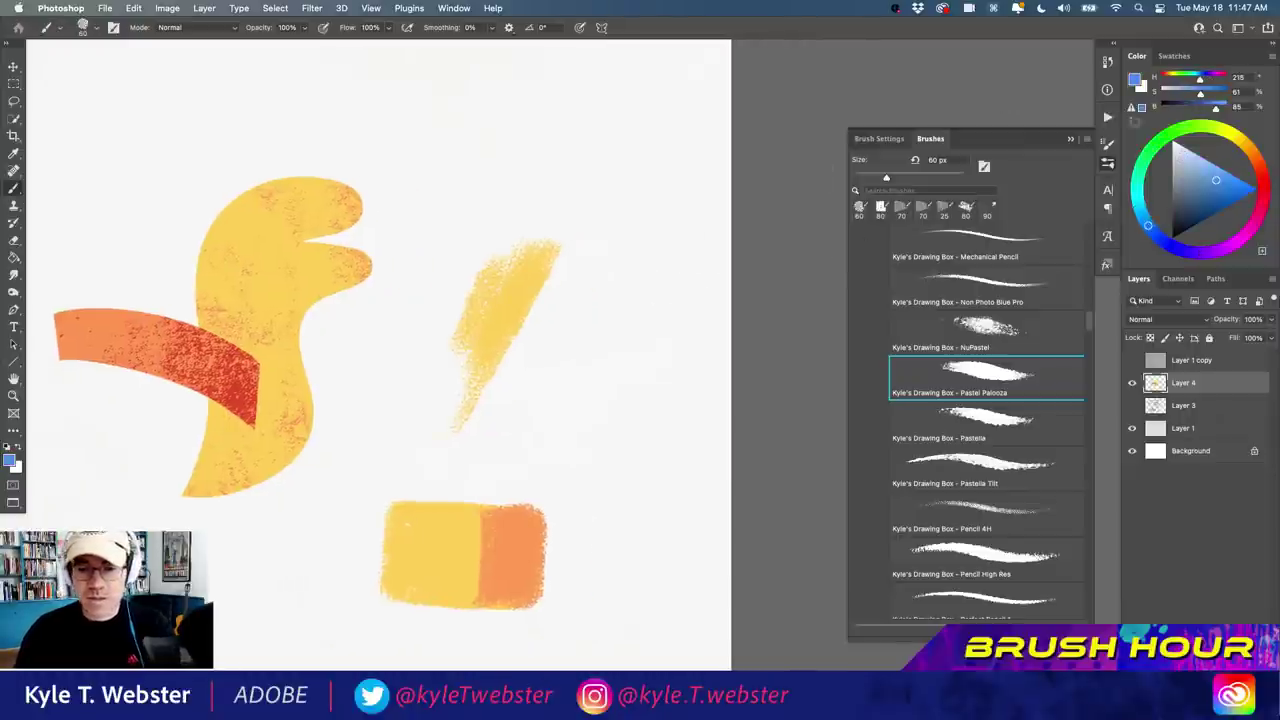
mouse_move(441, 357)
left_mouse_down()
mouse_move(880, 370)
mouse_move(826, 405)
left_mouse_up()
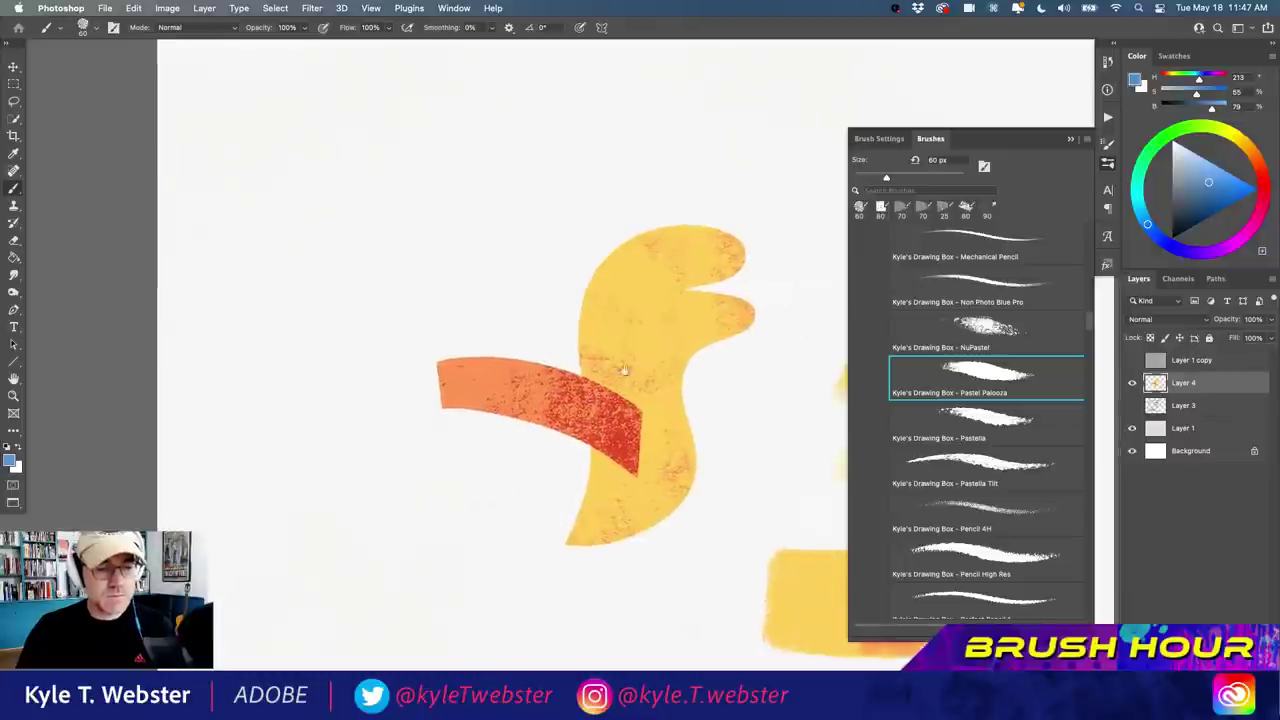
Paint a yellow blob on the blue square and shape its right and lower edges.
mouse_move(466, 100)
left_mouse_down()
mouse_move(272, 110)
mouse_move(296, 314)
mouse_move(483, 291)
mouse_move(488, 231)
mouse_move(465, 103)
mouse_move(453, 98)
mouse_move(440, 169)
mouse_move(415, 165)
mouse_move(388, 120)
mouse_move(351, 100)
mouse_move(307, 130)
mouse_move(283, 124)
mouse_move(320, 220)
mouse_move(345, 215)
mouse_move(401, 290)
mouse_move(442, 202)
mouse_move(477, 262)
left_mouse_up()
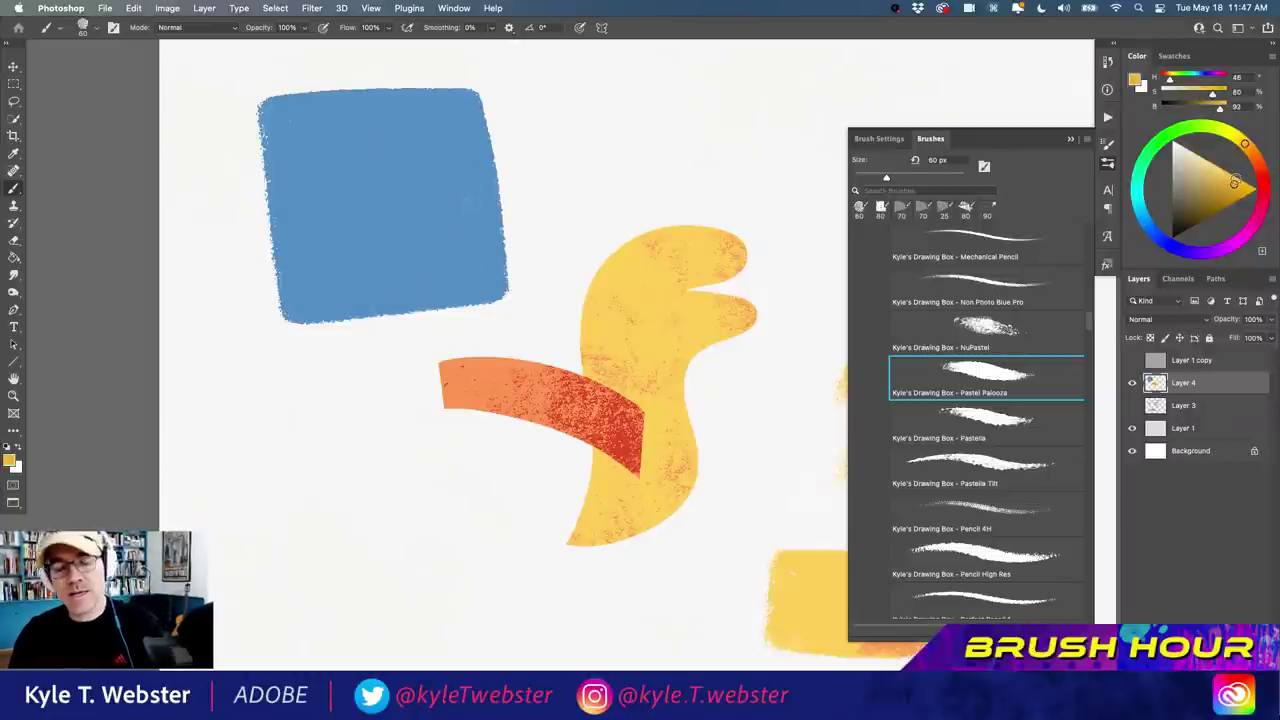
mouse_move(438, 152)
left_mouse_down()
mouse_move(378, 127)
mouse_move(317, 181)
mouse_move(321, 272)
mouse_move(452, 223)
mouse_move(390, 130)
mouse_move(413, 153)
mouse_move(363, 140)
mouse_move(330, 225)
mouse_move(354, 222)
mouse_move(390, 257)
mouse_move(408, 250)
mouse_move(363, 273)
mouse_move(448, 197)
mouse_move(337, 229)
mouse_move(349, 149)
left_mouse_up()
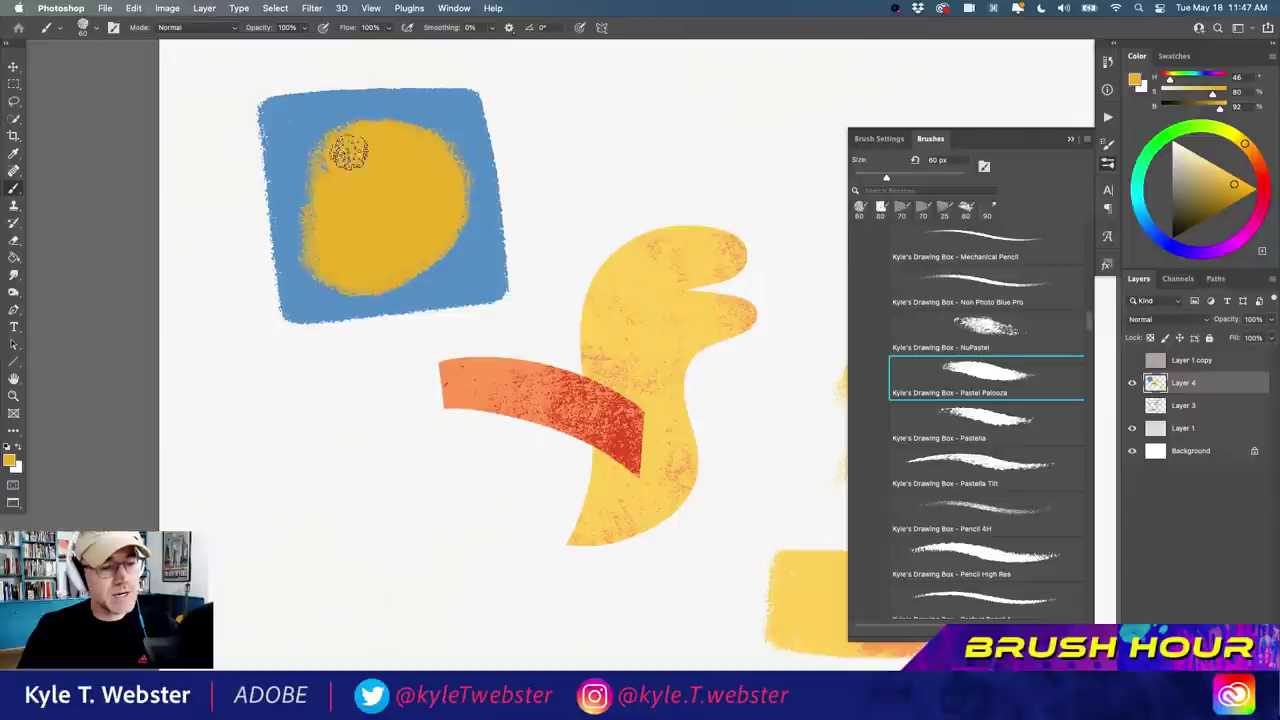
left_click(468, 250, "alt")
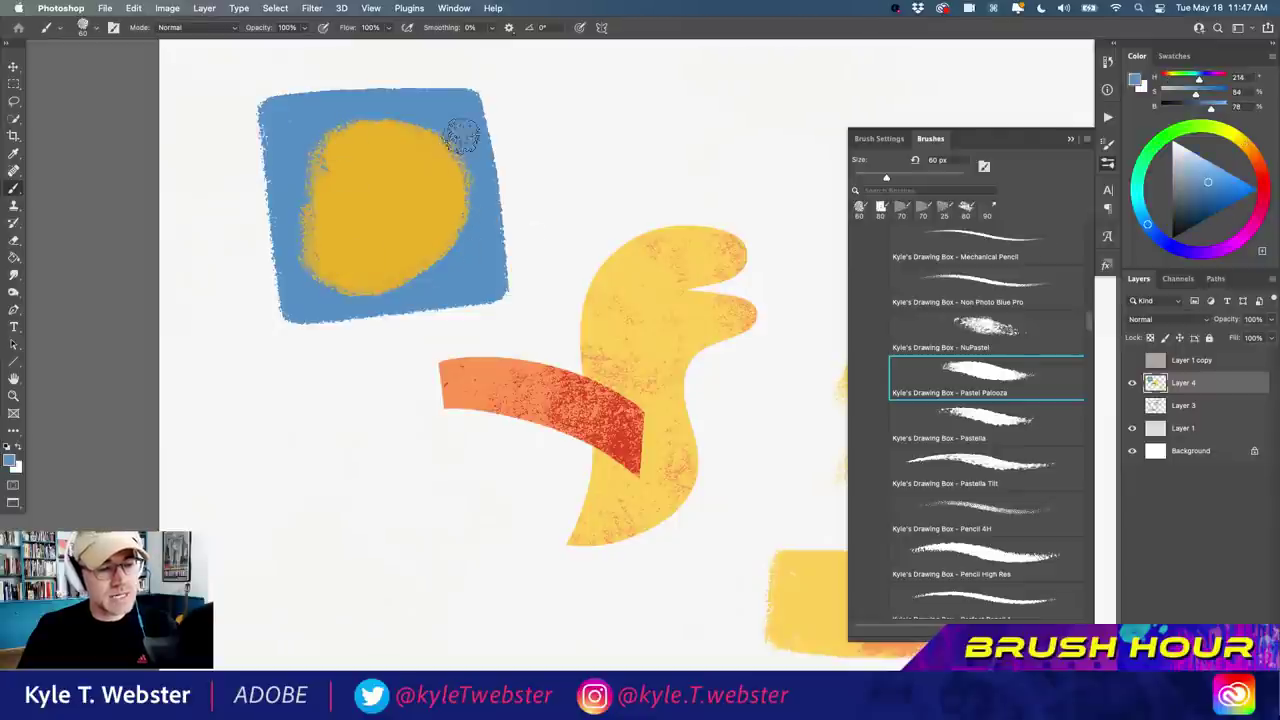
mouse_move(457, 114)
left_mouse_down()
mouse_move(468, 247)
mouse_move(410, 140)
mouse_move(458, 128)
mouse_move(328, 115)
mouse_move(297, 131)
mouse_move(324, 113)
mouse_move(305, 243)
mouse_move(295, 212)
mouse_move(322, 295)
mouse_move(388, 258)
mouse_move(467, 242)
mouse_move(371, 293)
mouse_move(408, 280)
left_mouse_up()
left_click(395, 186, "alt")
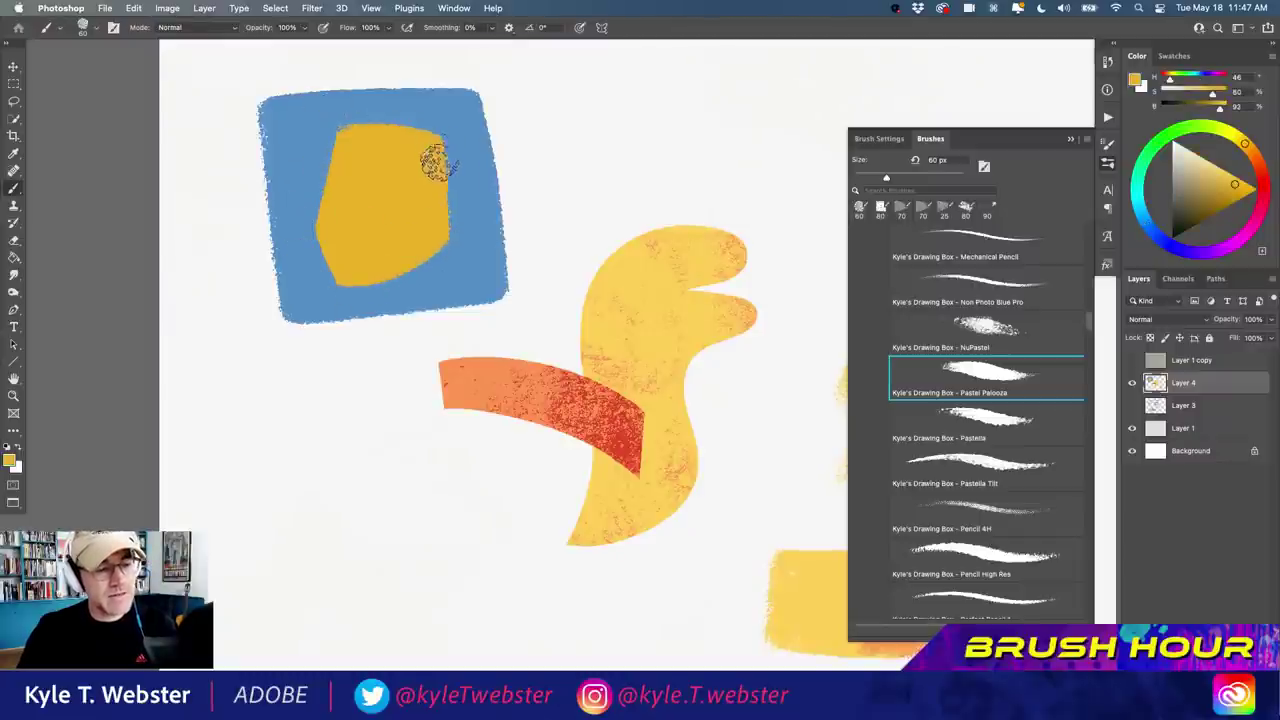
mouse_move(440, 185)
left_mouse_down()
mouse_move(441, 236)
mouse_move(369, 276)
left_mouse_up()
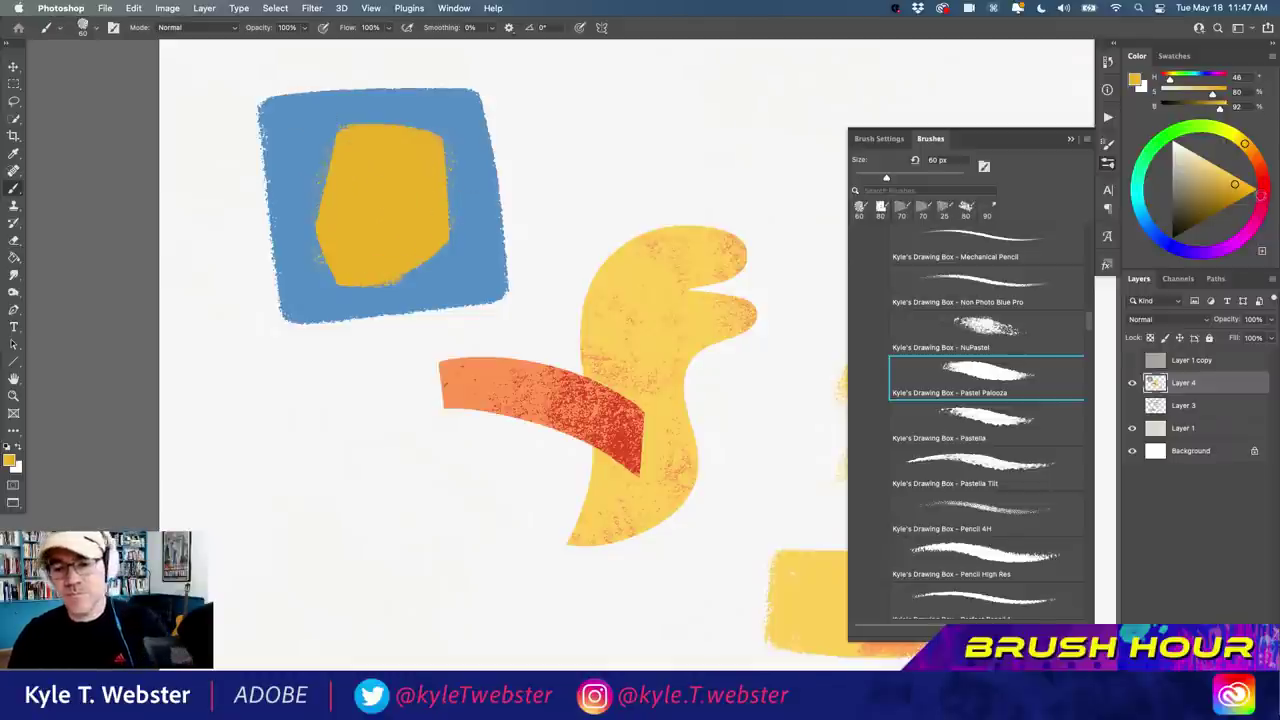
Paint a red shape over the yellow blob, trimming its right and lower edges with blue.
left_click_drag(1244, 143, 1263, 193)
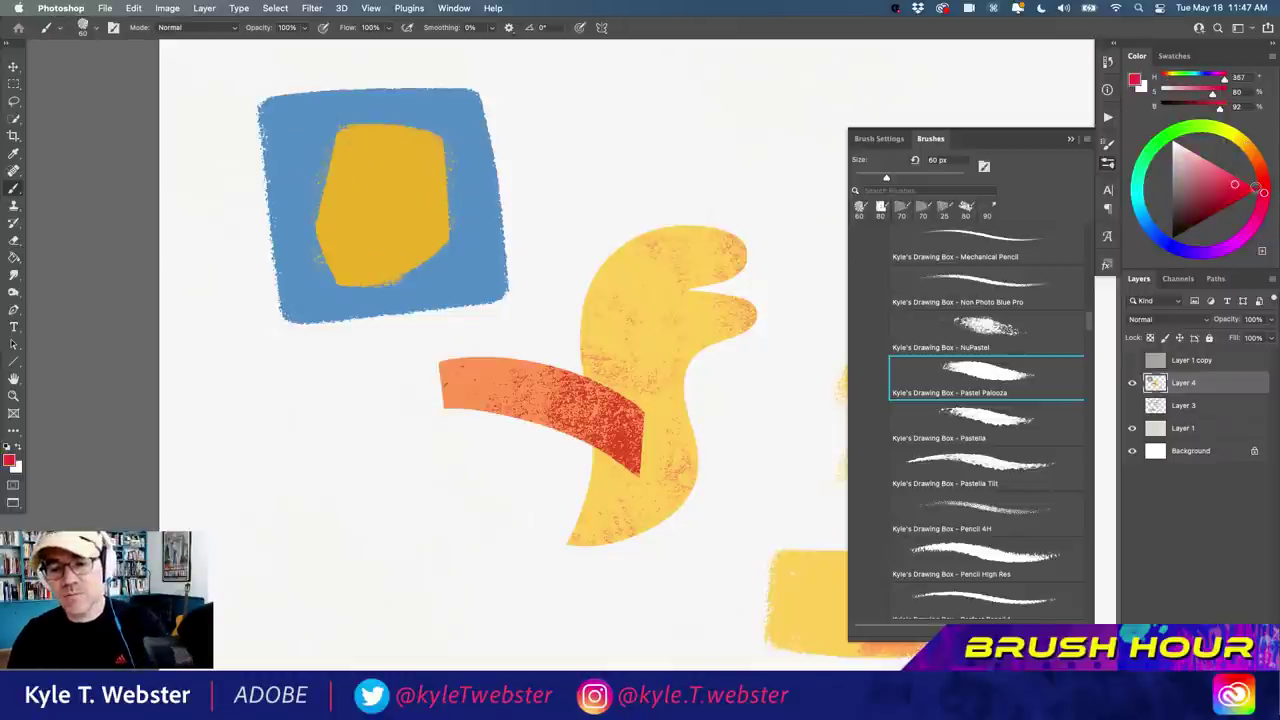
mouse_move(435, 143)
left_mouse_down()
mouse_move(366, 229)
mouse_move(354, 274)
mouse_move(408, 258)
mouse_move(442, 160)
mouse_move(413, 195)
left_mouse_up()
left_click(453, 130, "alt")
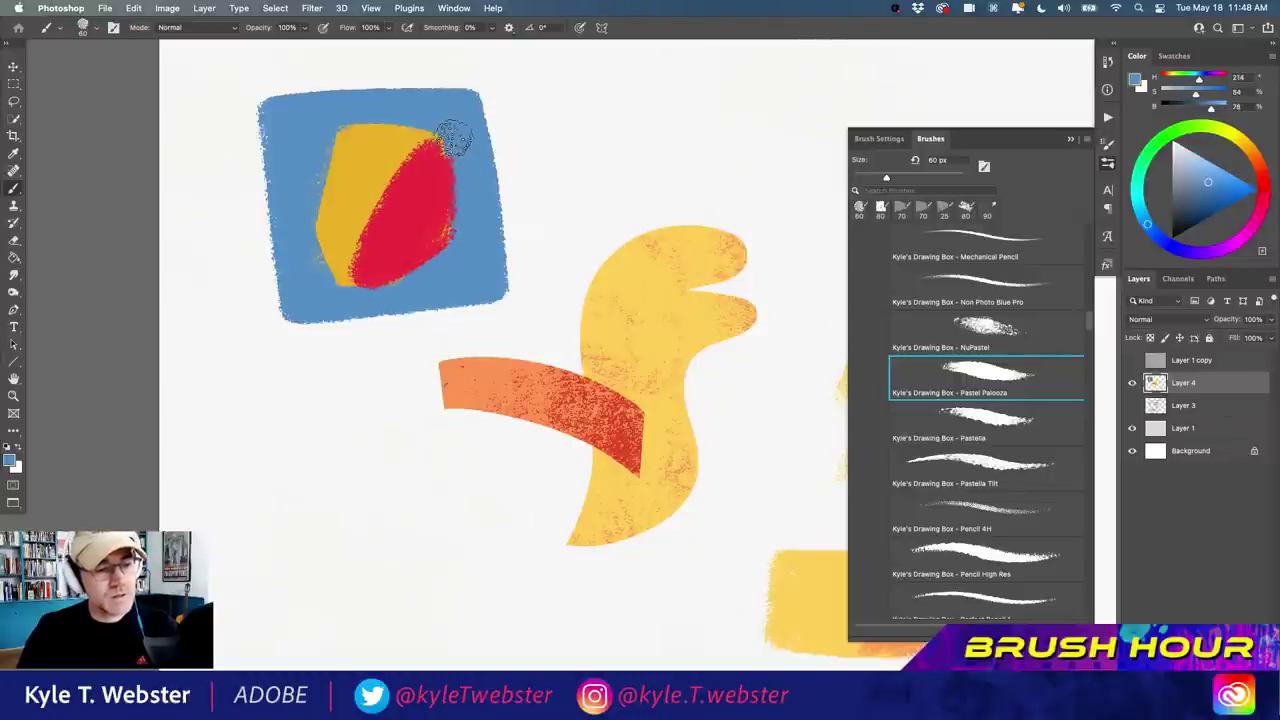
left_click_drag(453, 140, 458, 135)
left_click_drag(444, 272, 385, 280)
left_click(378, 161, "alt")
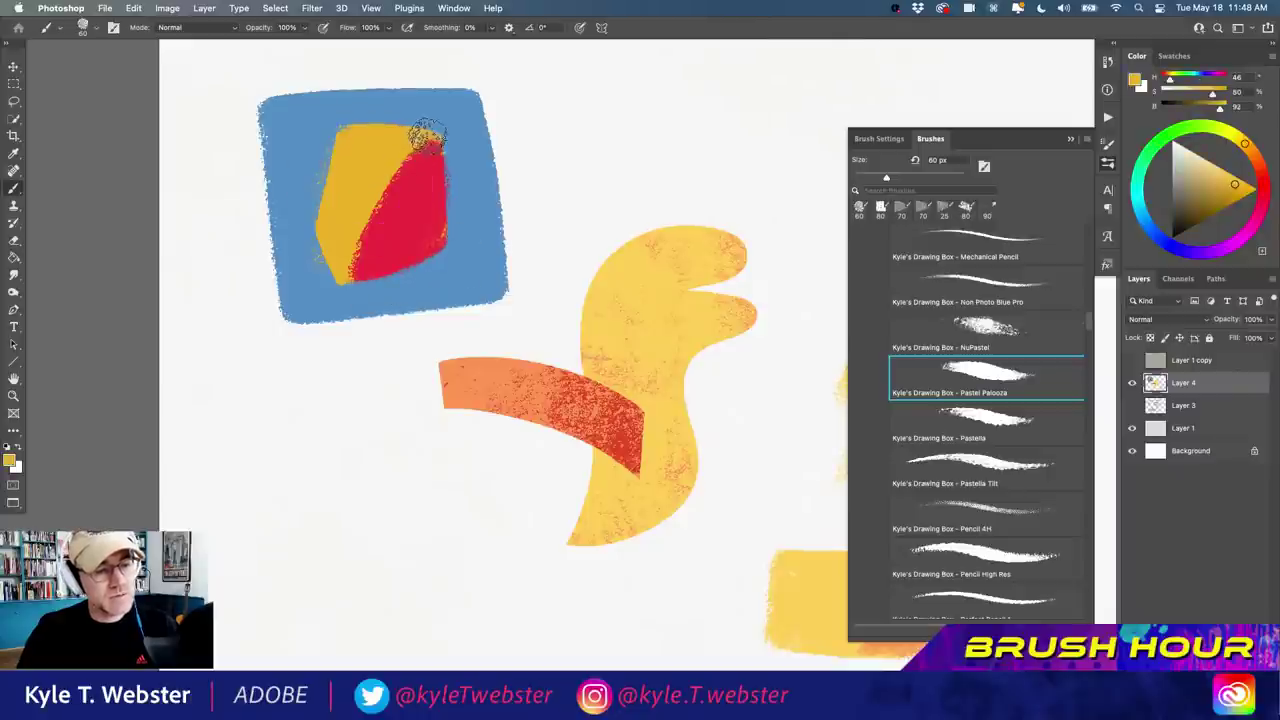
mouse_move(427, 135)
left_mouse_down()
mouse_move(356, 214)
mouse_move(420, 133)
mouse_move(343, 255)
left_mouse_up()
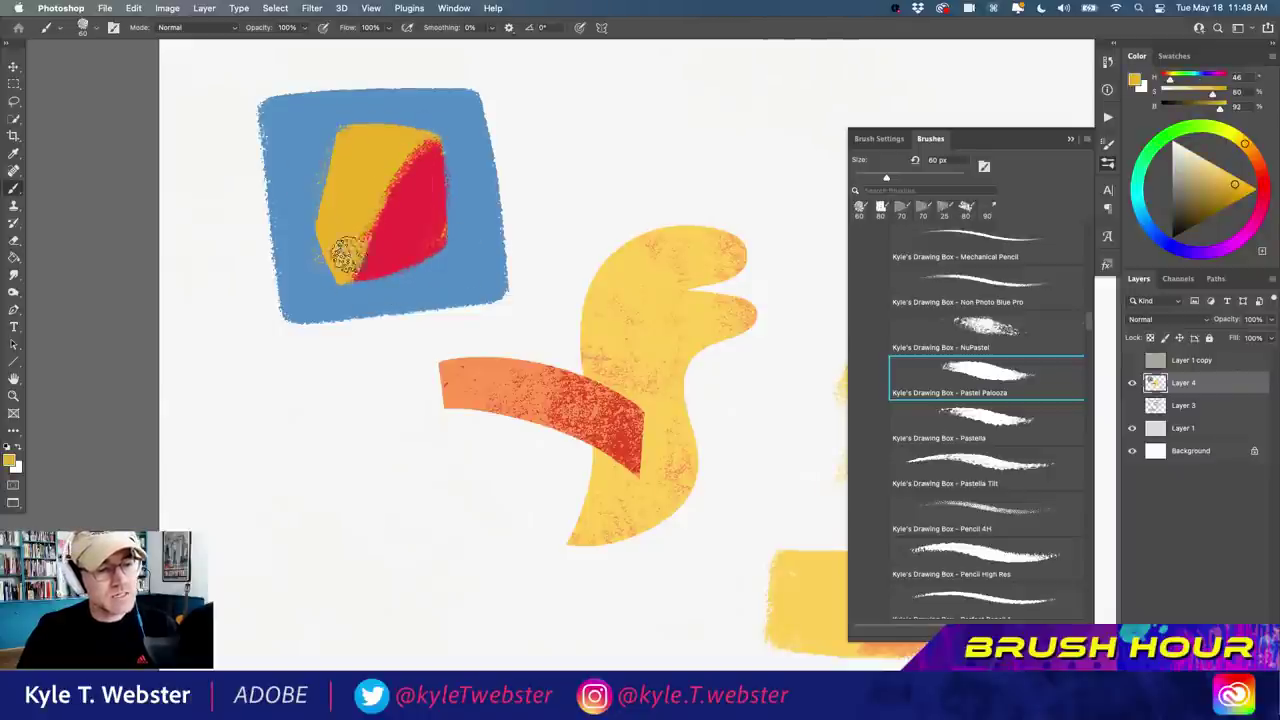
Refine the red and yellow shapes' left, top and right edges with sampled red, yellow and blue.
left_click(420, 190, "alt")
left_click_drag(403, 165, 405, 185)
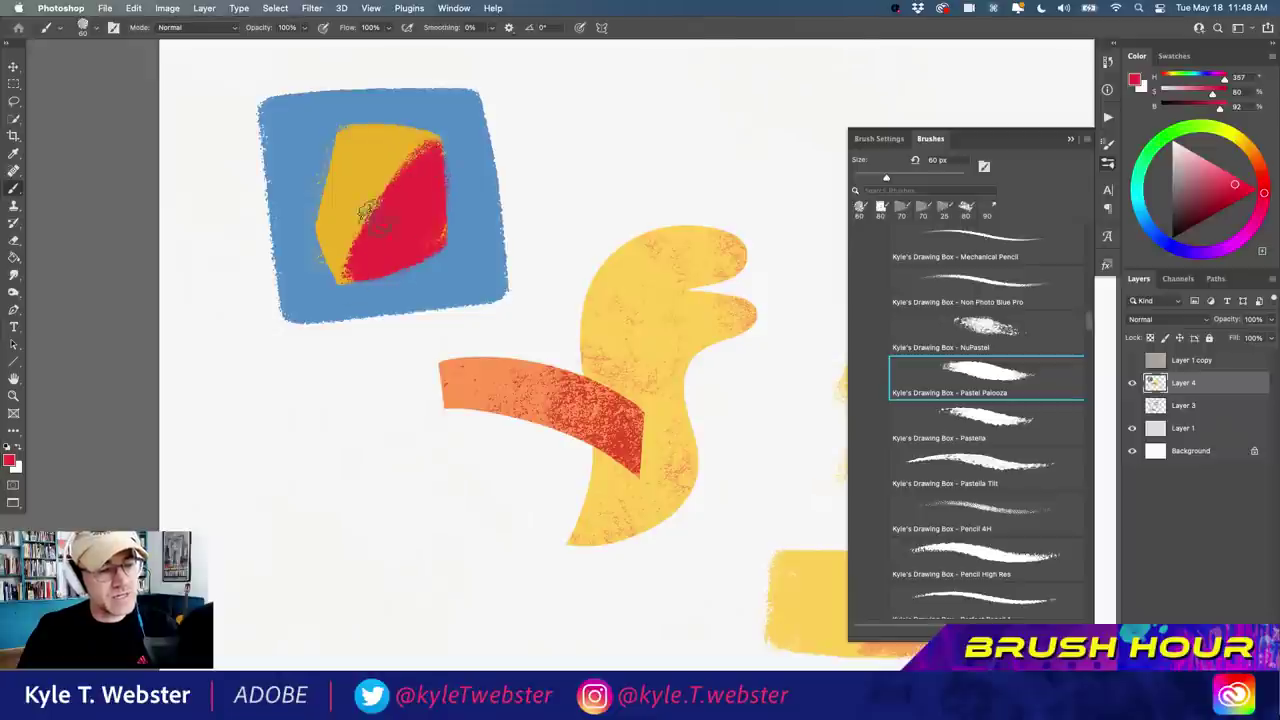
left_click(385, 162, "alt")
left_click_drag(336, 276, 345, 232)
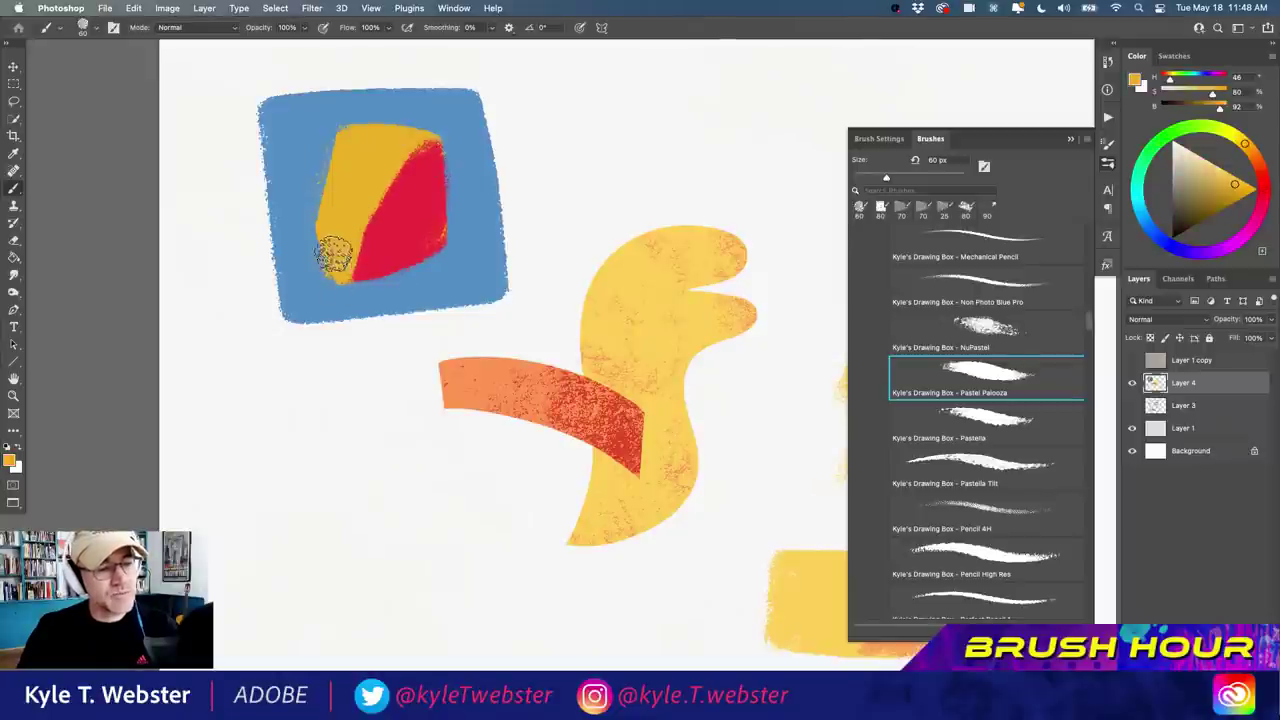
left_click(315, 238, "alt")
left_click_drag(326, 298, 302, 230)
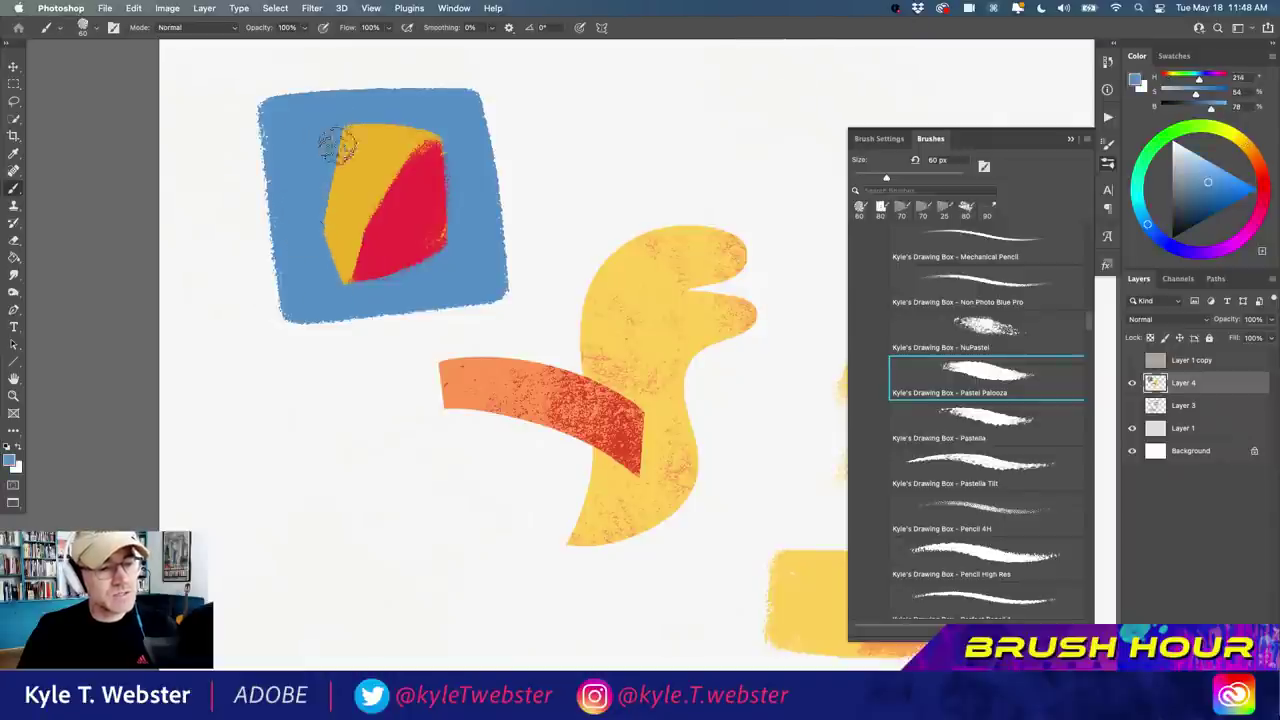
left_click_drag(331, 114, 450, 129)
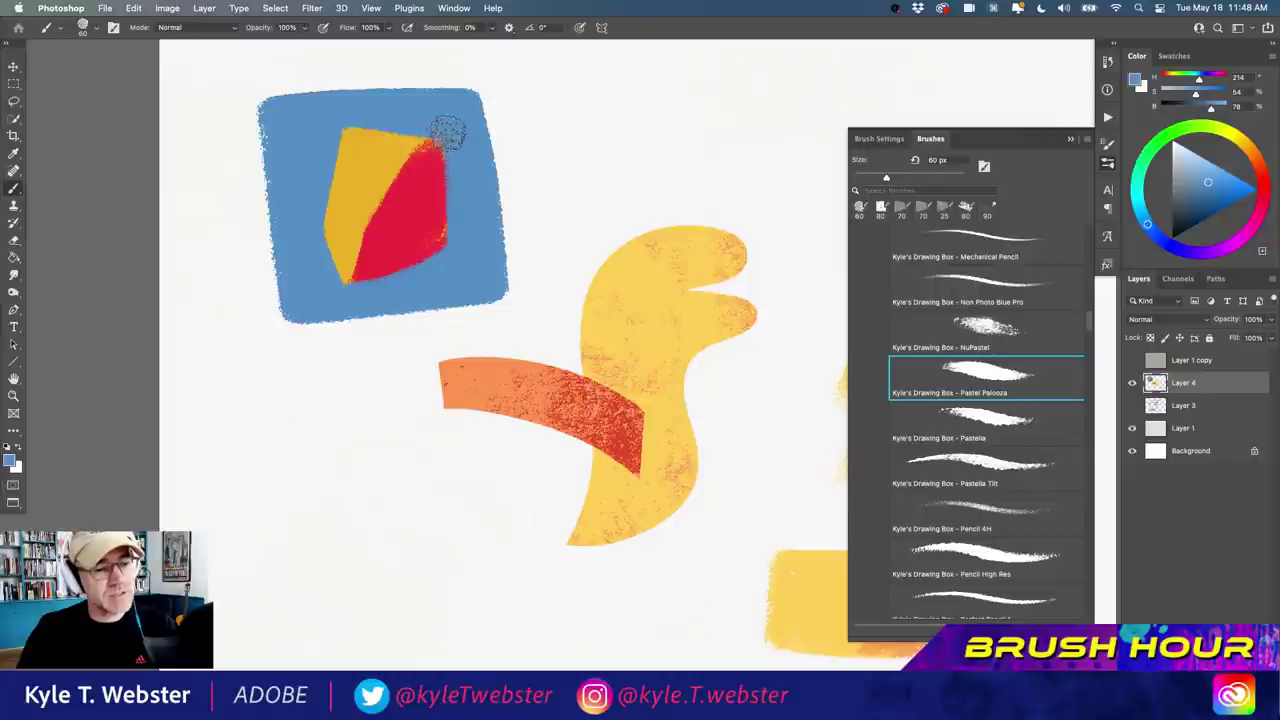
left_click_drag(462, 192, 430, 116)
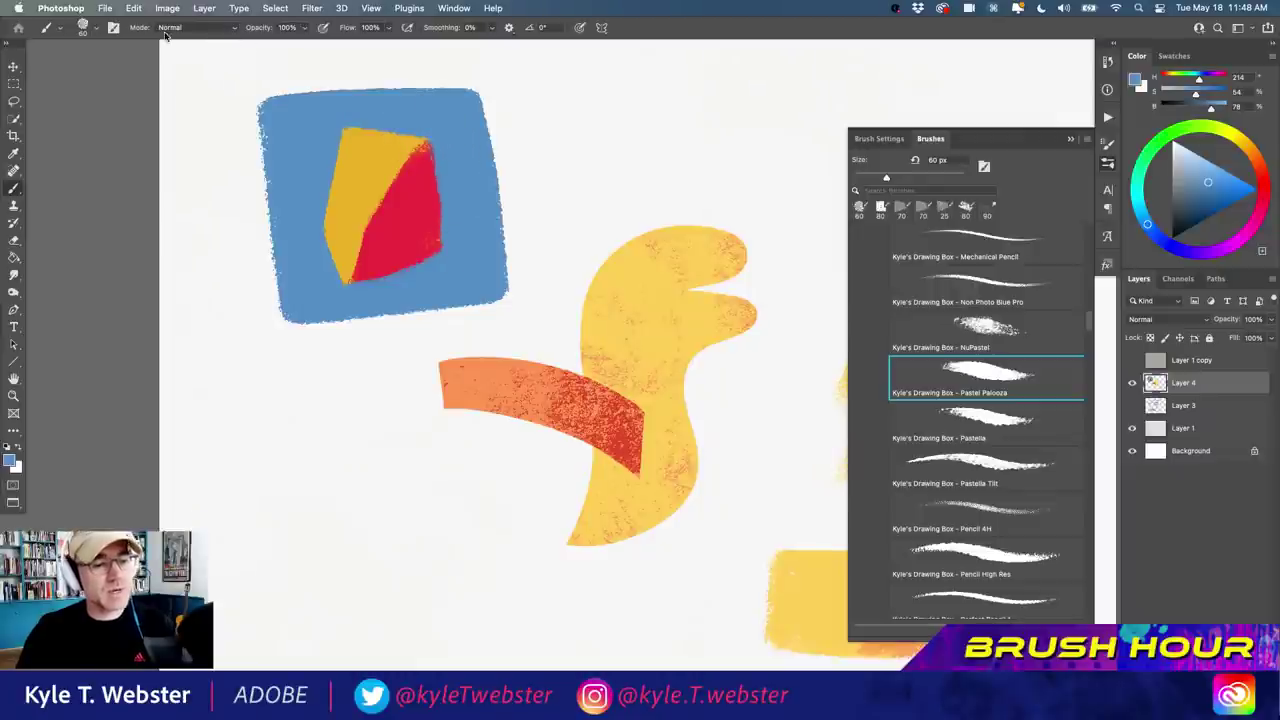
Add light-blue texture beside the red shape and orange speckles blending red and yellow at its lower left.
left_click(1194, 162)
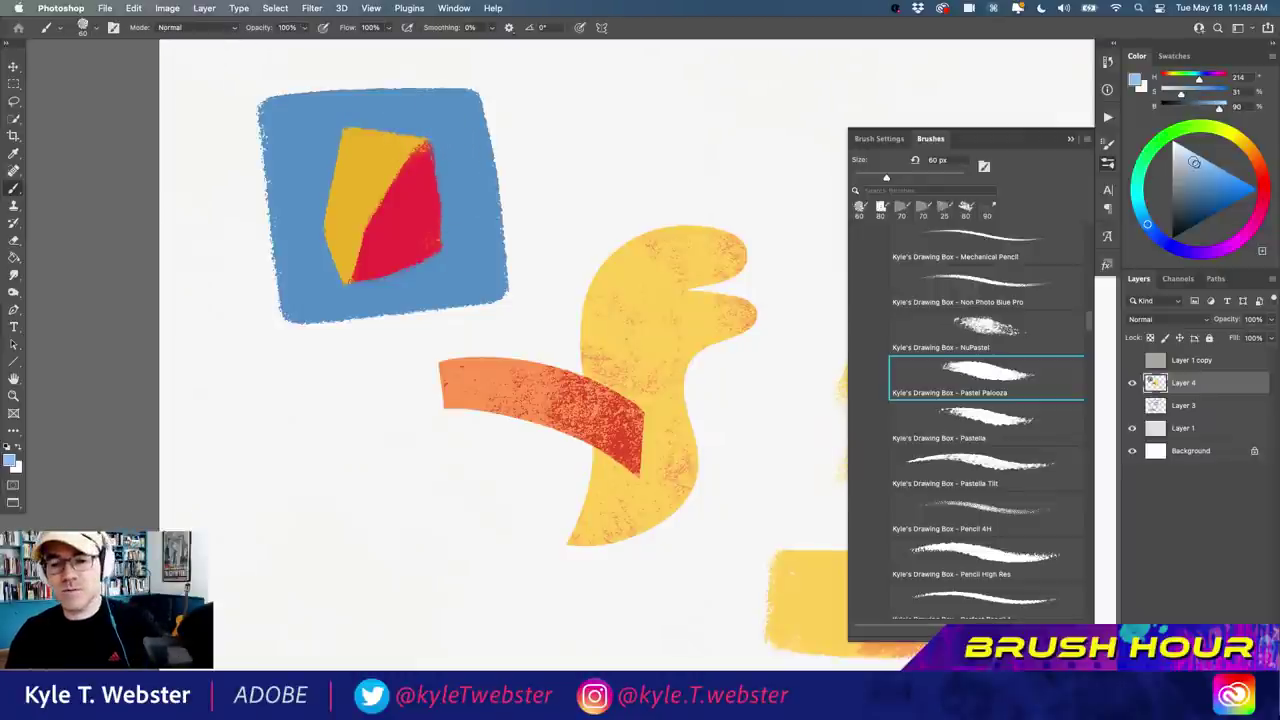
mouse_move(452, 180)
left_mouse_down()
mouse_move(466, 217)
mouse_move(439, 130)
mouse_move(455, 258)
mouse_move(480, 220)
mouse_move(472, 143)
mouse_move(441, 144)
mouse_move(437, 118)
mouse_move(341, 116)
mouse_move(425, 132)
mouse_move(339, 120)
mouse_move(401, 113)
mouse_move(483, 152)
mouse_move(465, 265)
mouse_move(404, 288)
mouse_move(449, 252)
mouse_move(405, 280)
mouse_move(468, 273)
mouse_move(387, 292)
mouse_move(407, 268)
mouse_move(445, 258)
mouse_move(453, 282)
mouse_move(473, 195)
mouse_move(457, 210)
mouse_move(451, 260)
mouse_move(476, 222)
mouse_move(471, 158)
mouse_move(460, 131)
mouse_move(454, 184)
mouse_move(437, 112)
mouse_move(456, 111)
mouse_move(375, 108)
mouse_move(420, 130)
mouse_move(336, 118)
left_mouse_up()
left_click(455, 256, "alt")
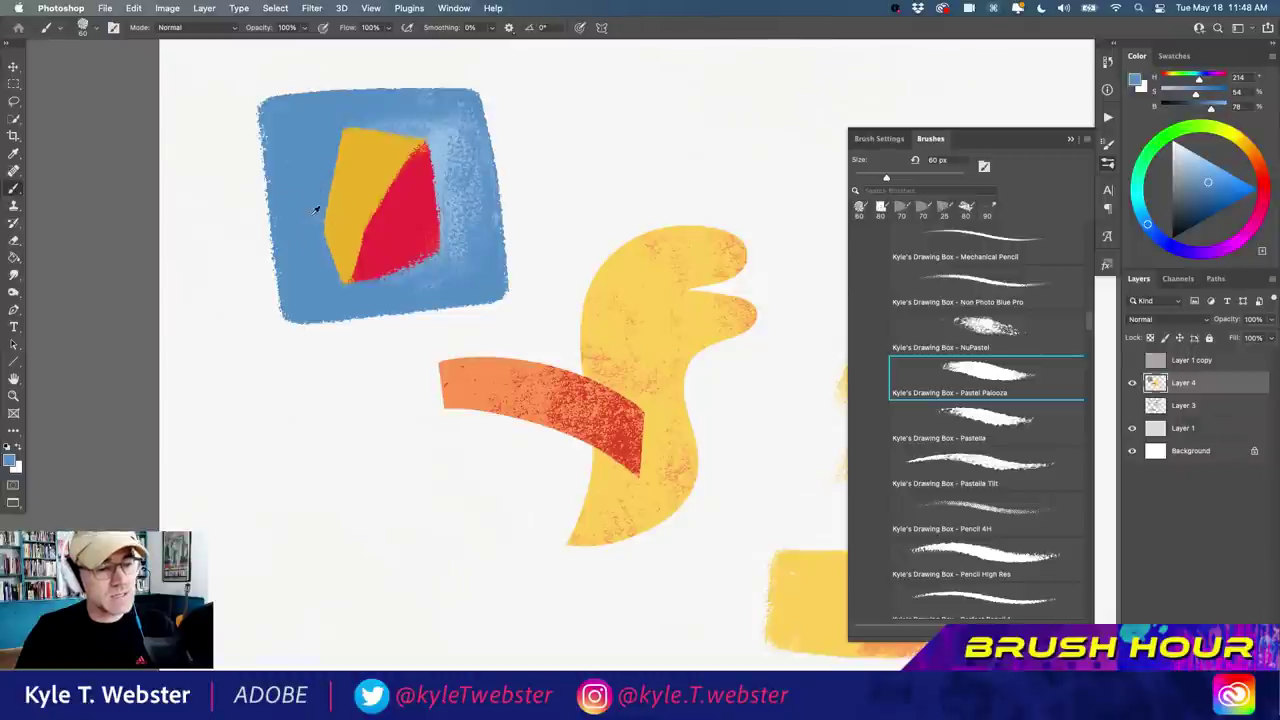
left_click(386, 240, "alt")
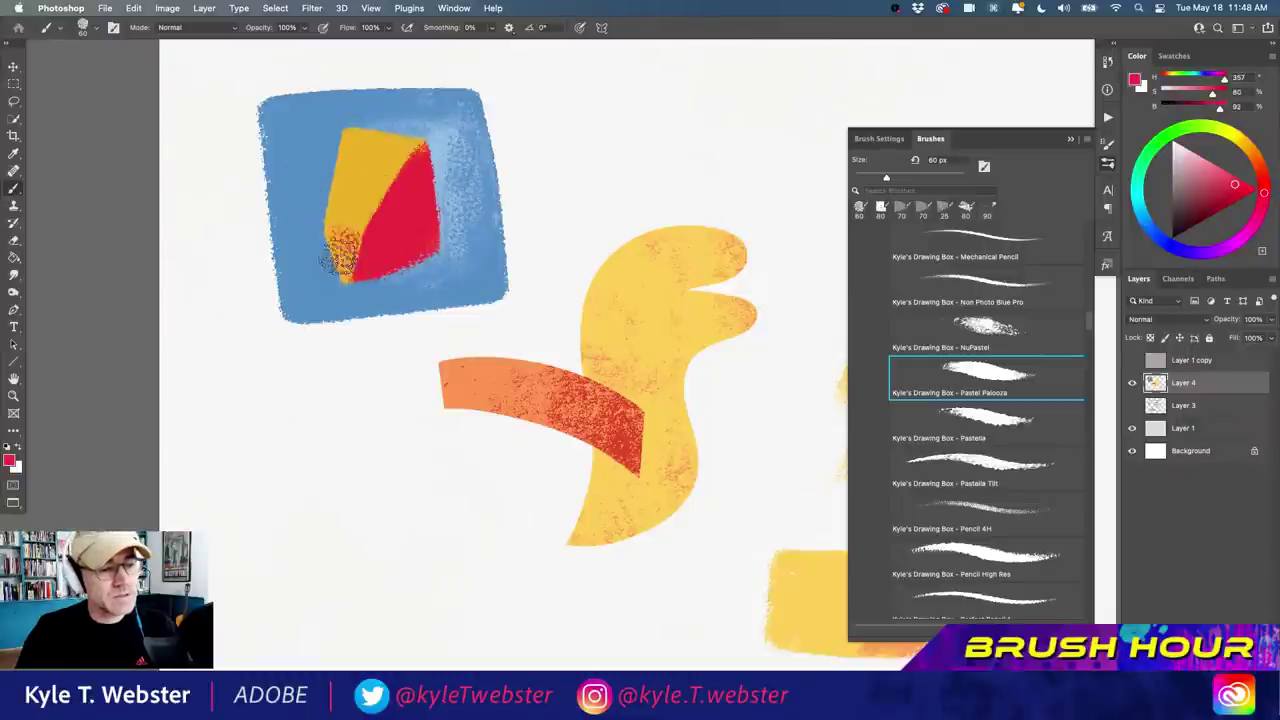
left_click(343, 238, "alt")
left_click(350, 264, "alt")
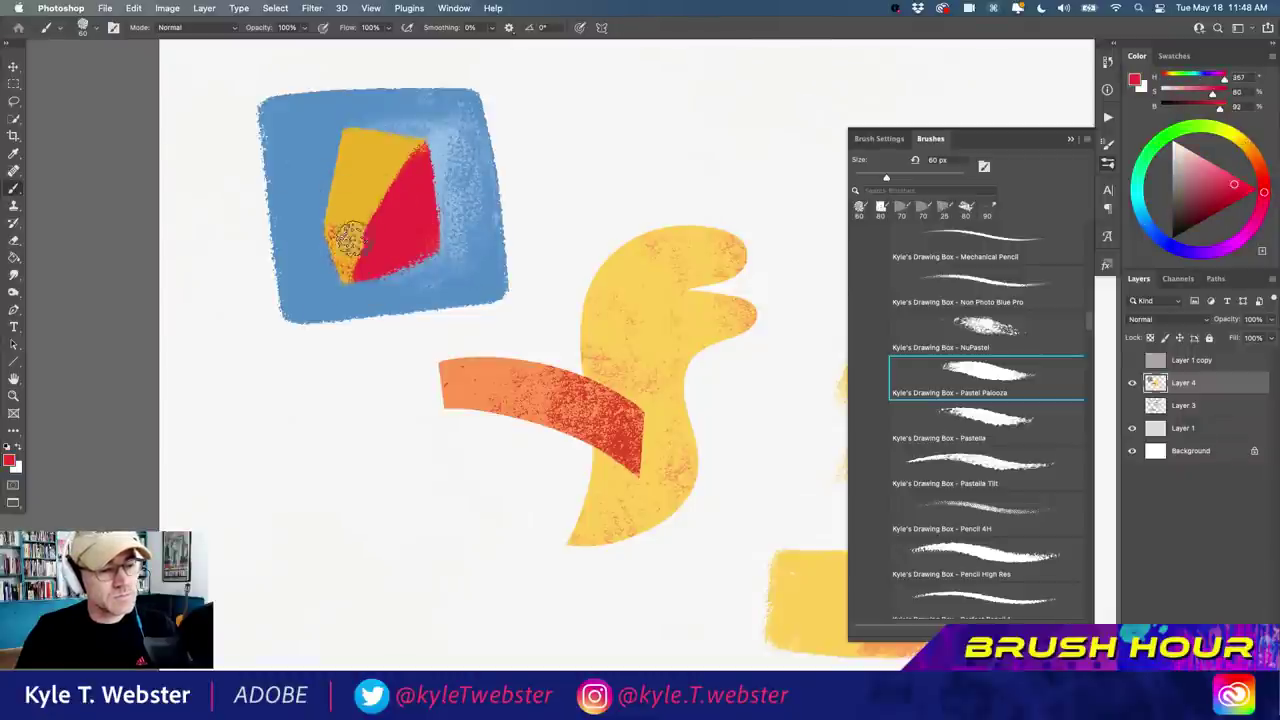
left_click(345, 242, "alt")
left_click_drag(345, 242, 340, 262)
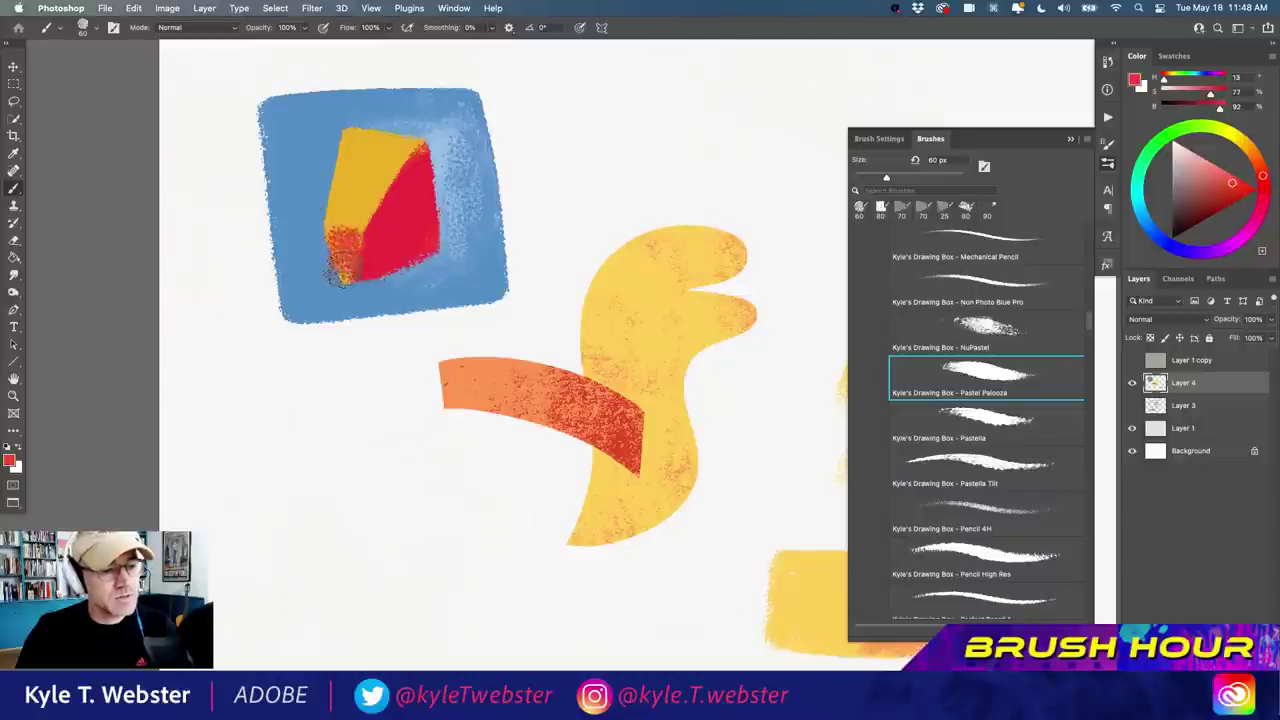
left_click(368, 214, "alt")
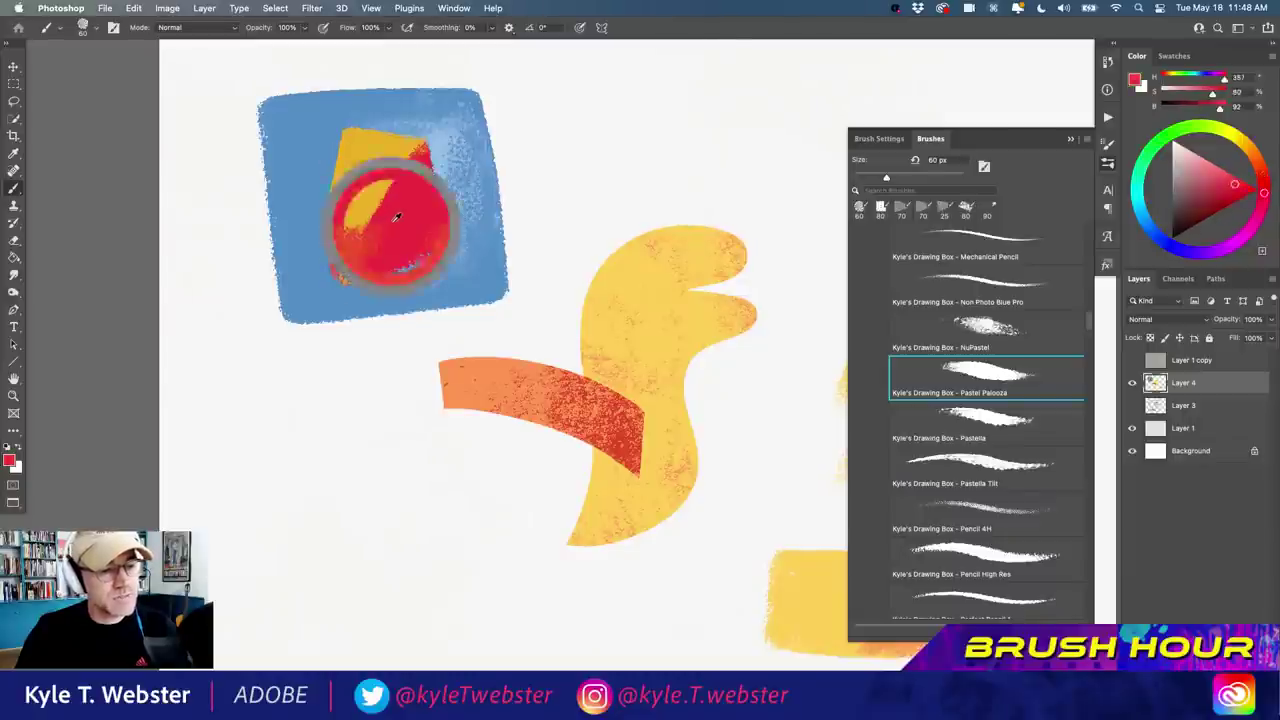
left_click(341, 229, "alt")
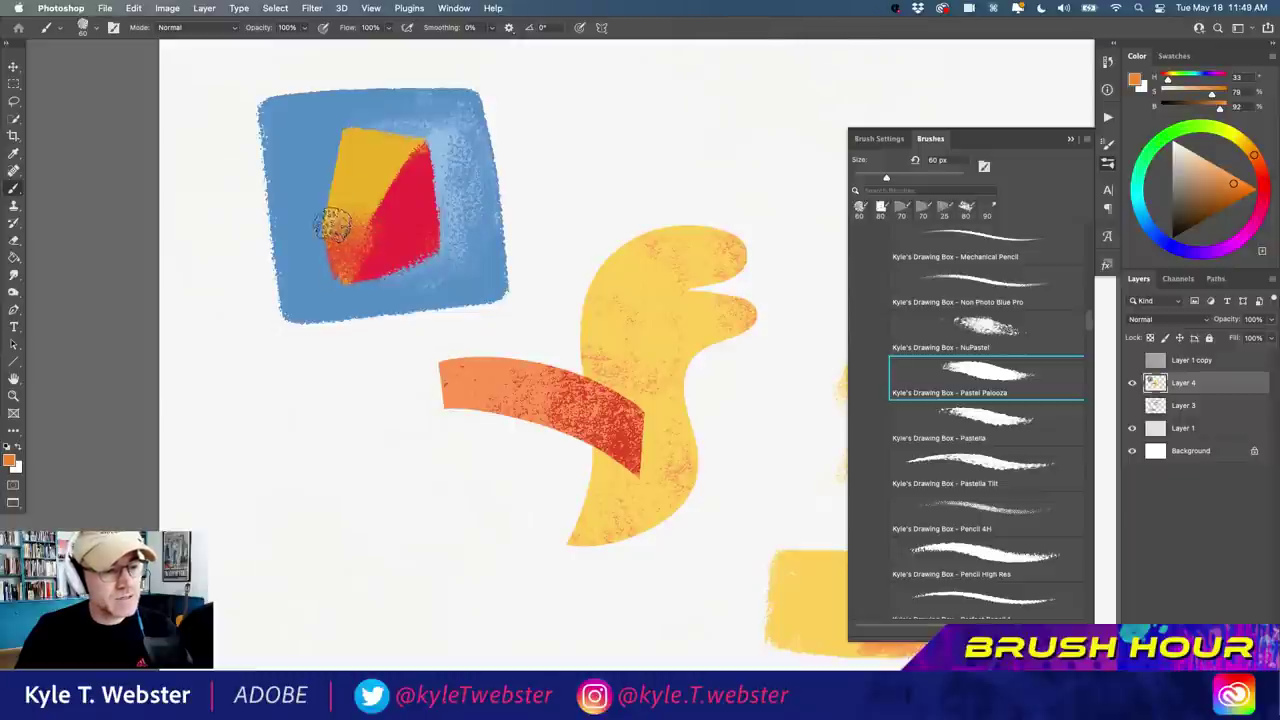
left_click(378, 232, "alt")
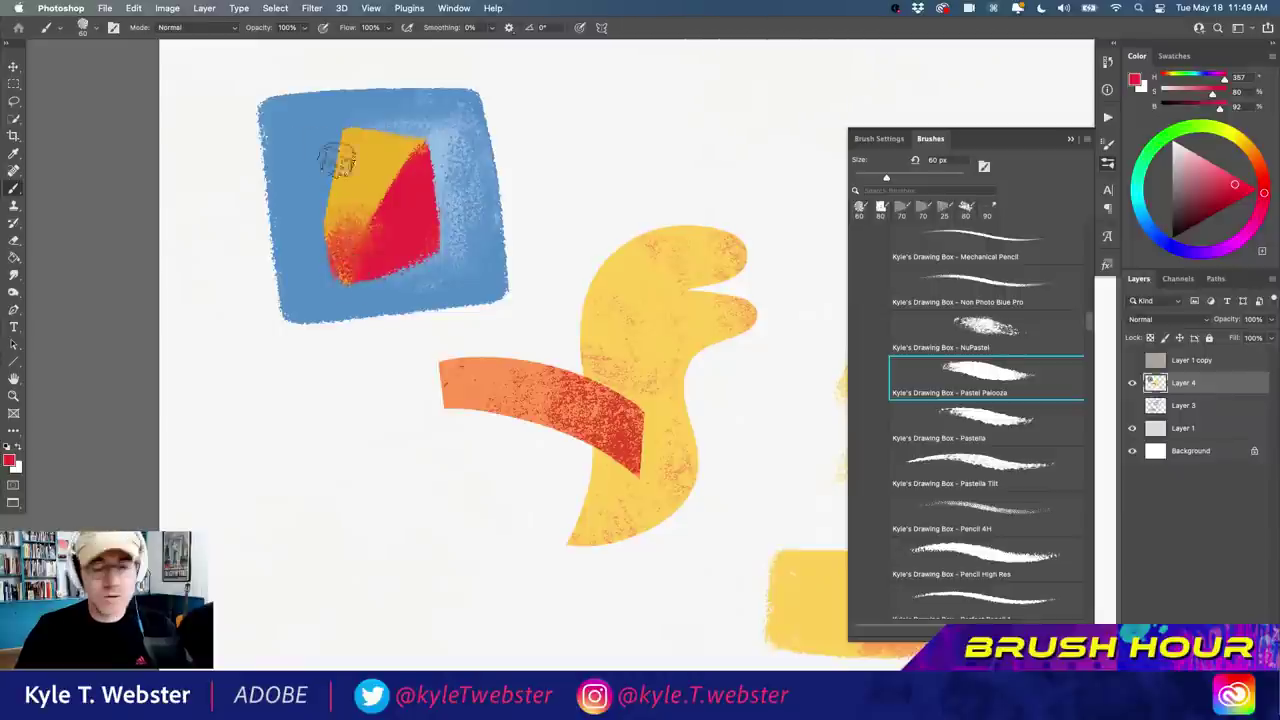
key("r")
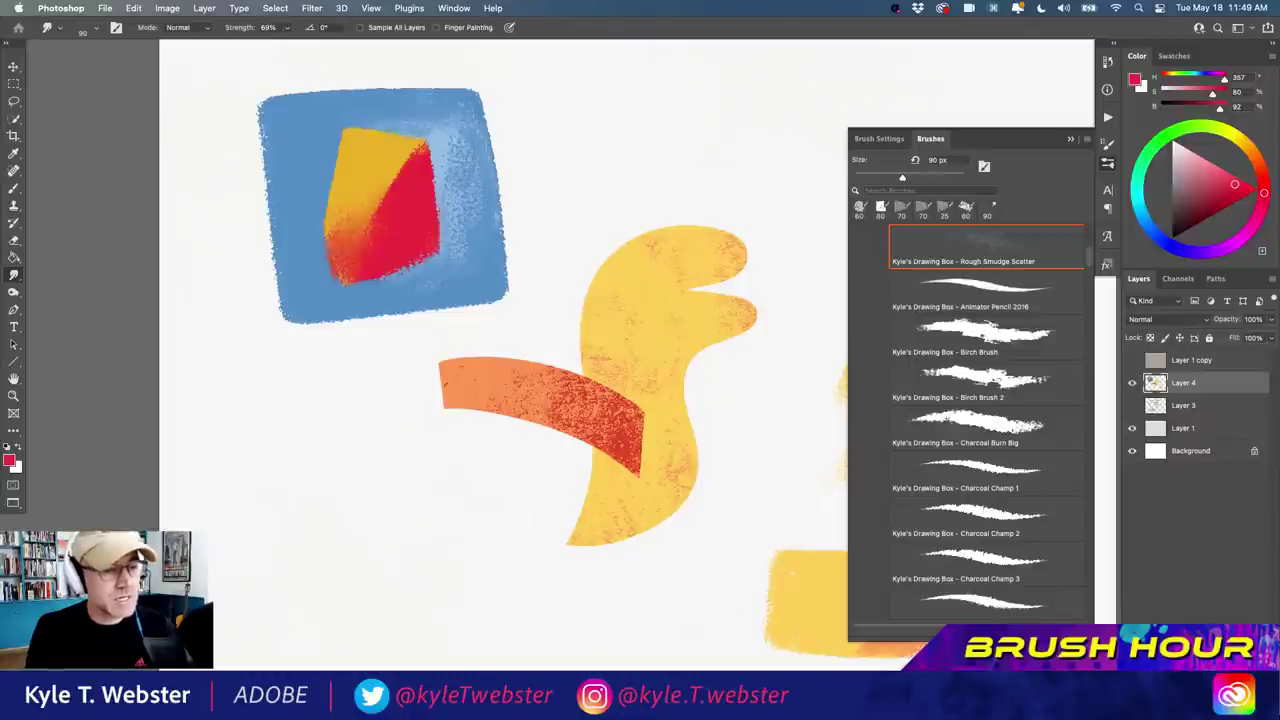
key("b")
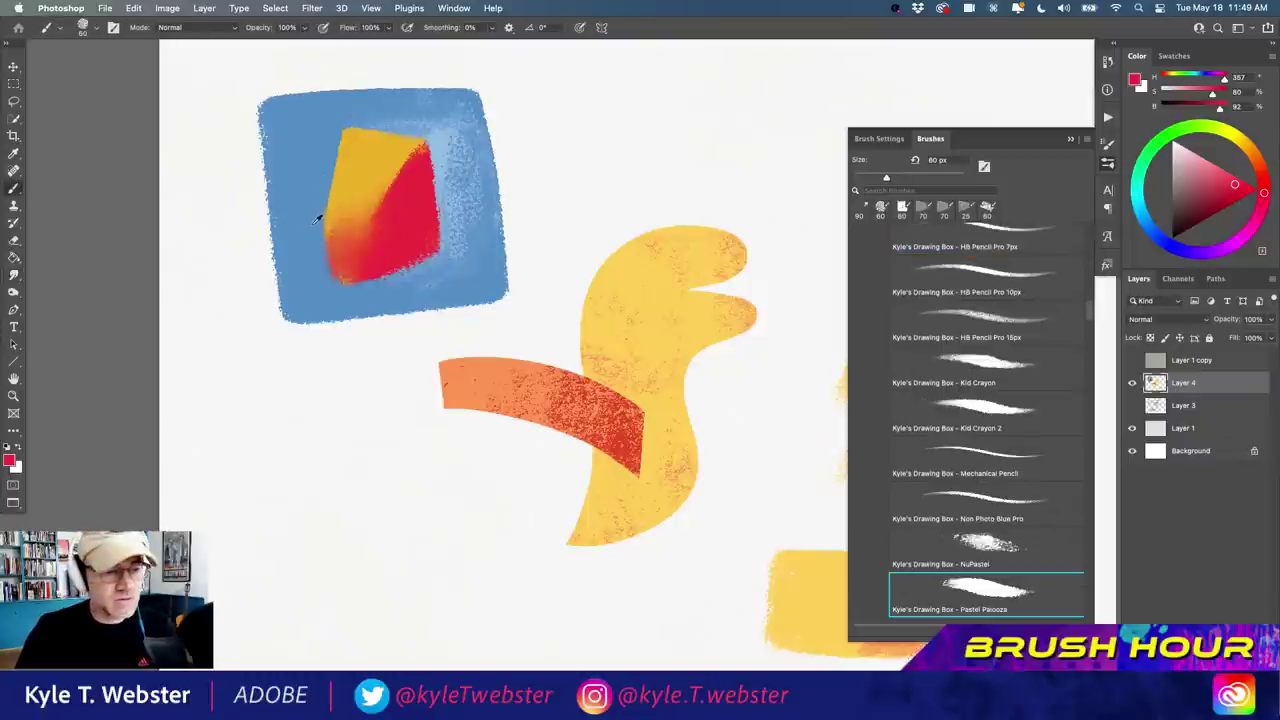
left_click(315, 220, "alt")
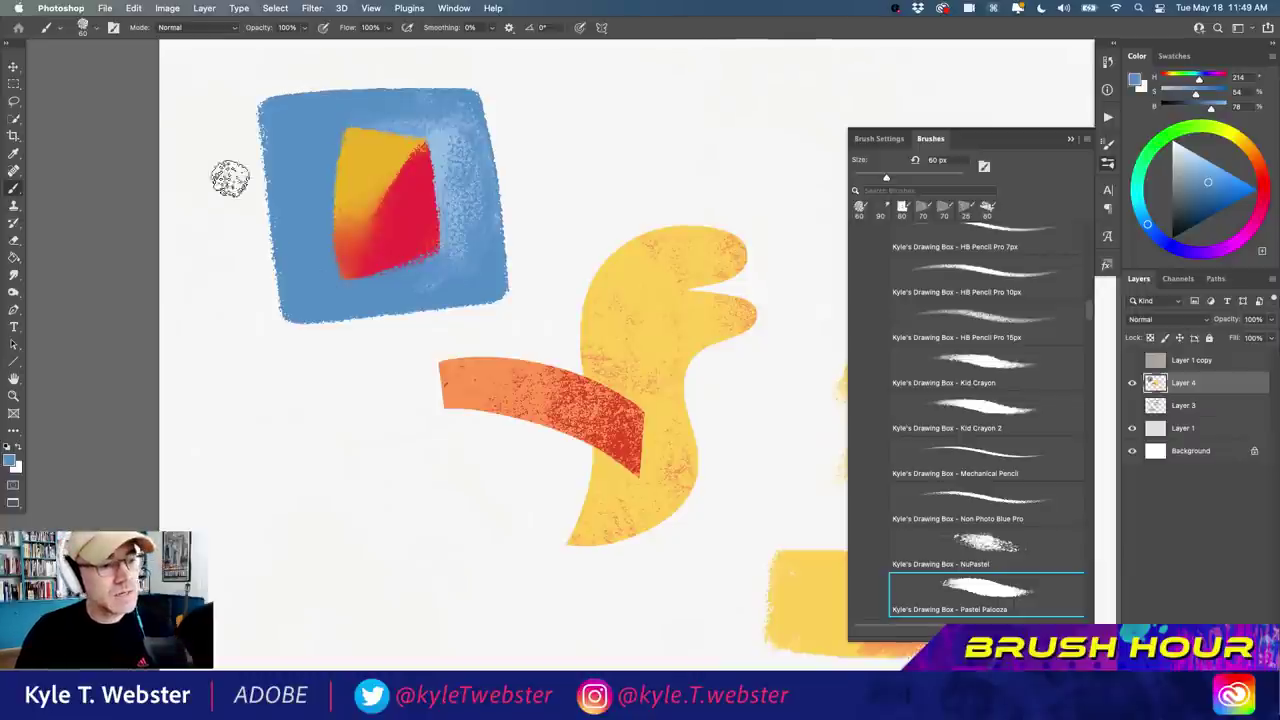
left_click(133, 8)
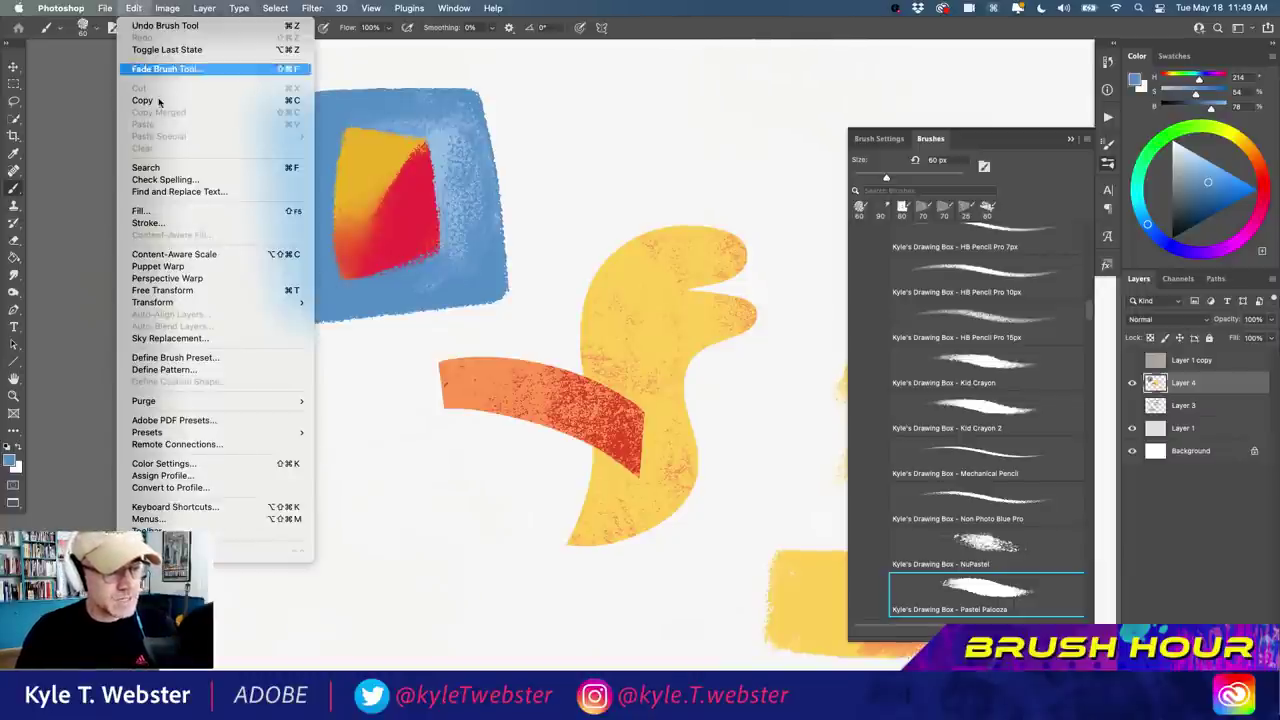
left_click(178, 508)
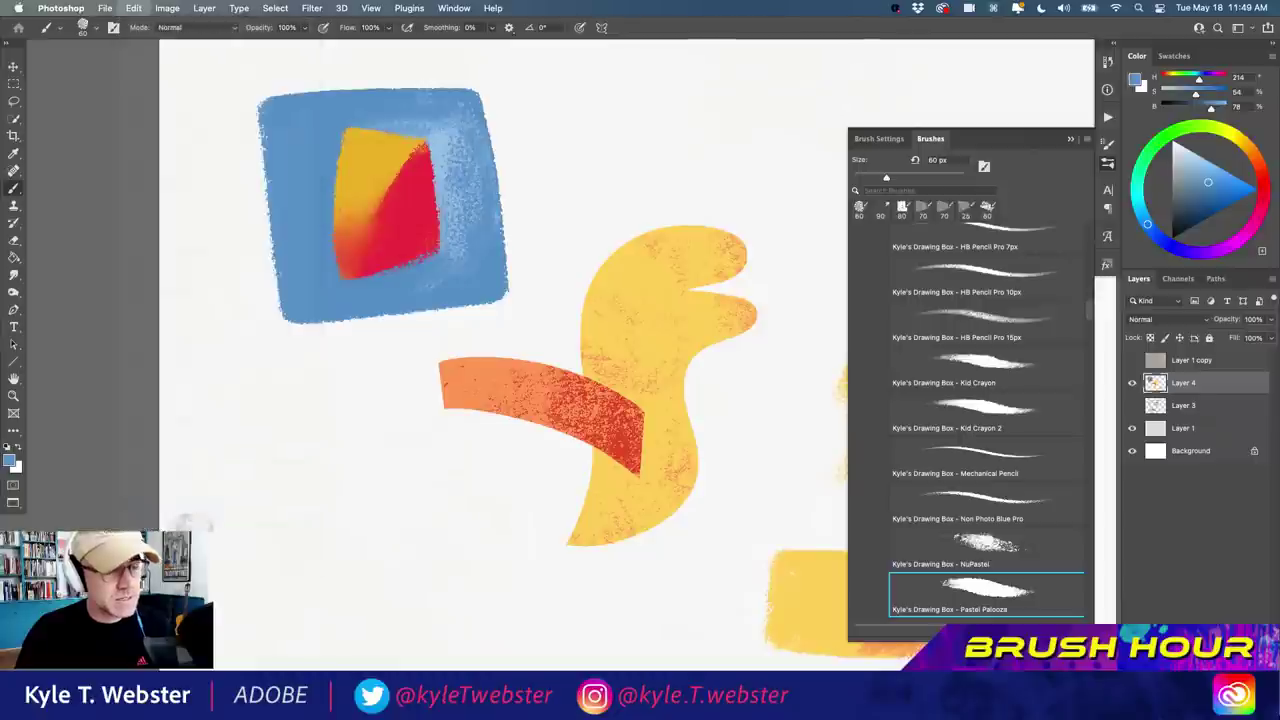
left_click_drag(398, 141, 260, 150)
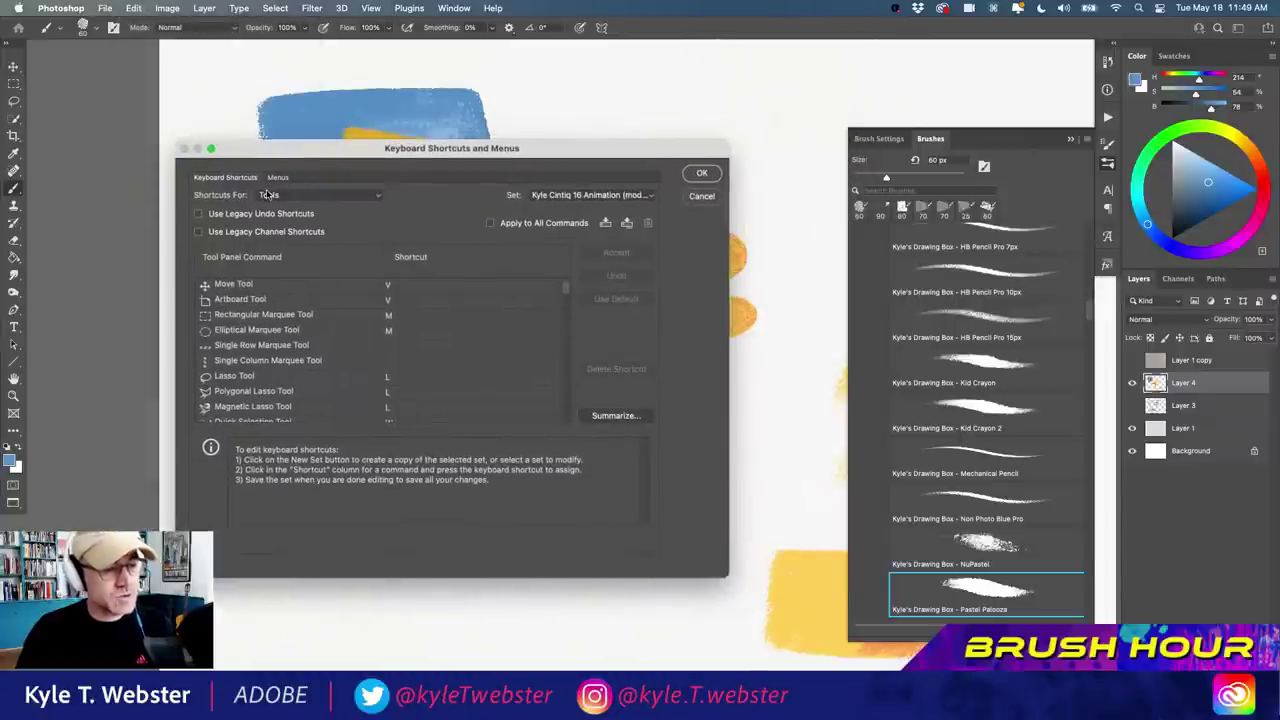
left_click_drag(565, 290, 551, 352)
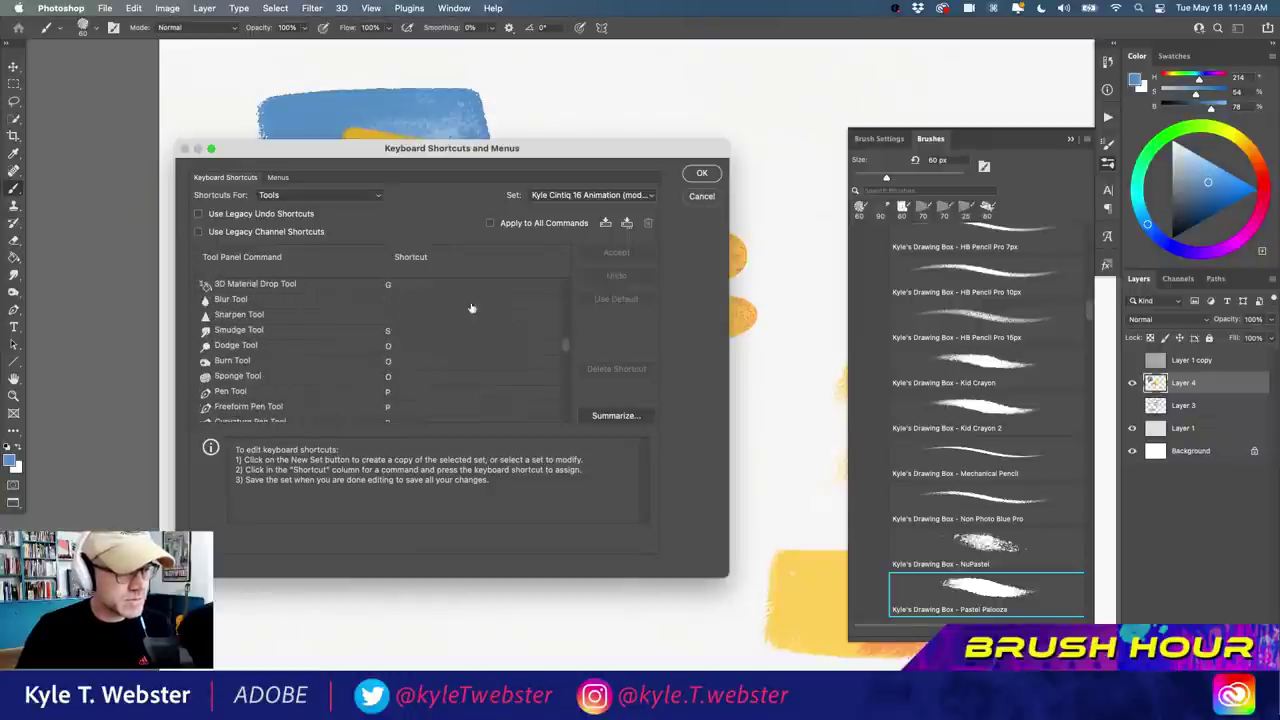
left_click(226, 333)
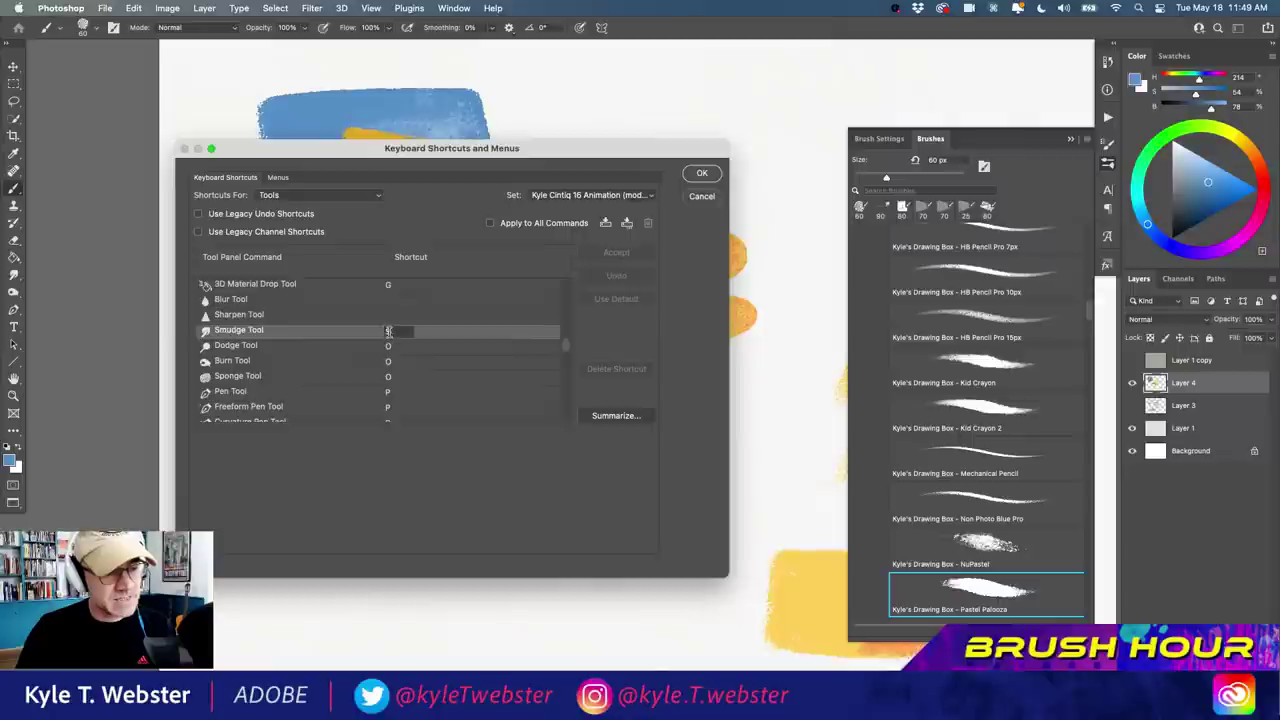
left_click(702, 197)
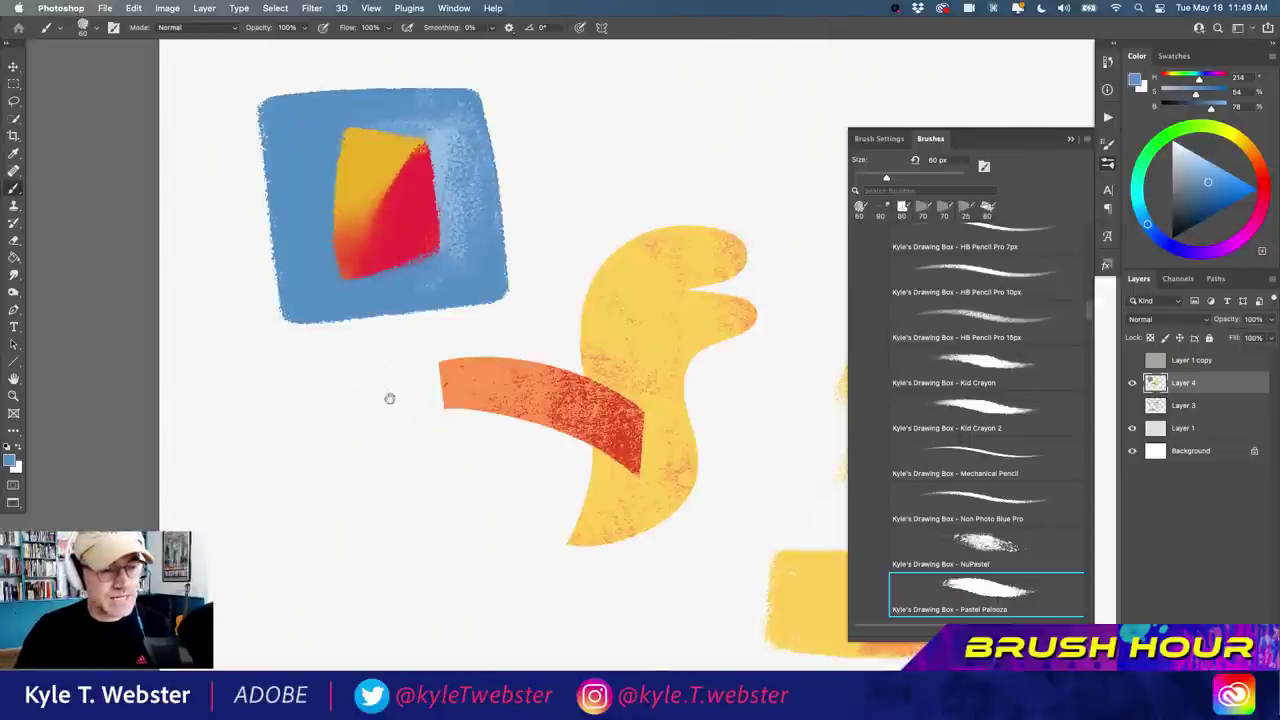
Paint blue test strokes with the Pastella and Pastella Tilt brushes, adjusting their brush settings.
scroll(389, 397, "down", 2)
scroll(389, 397, "right", 2)
key("period")
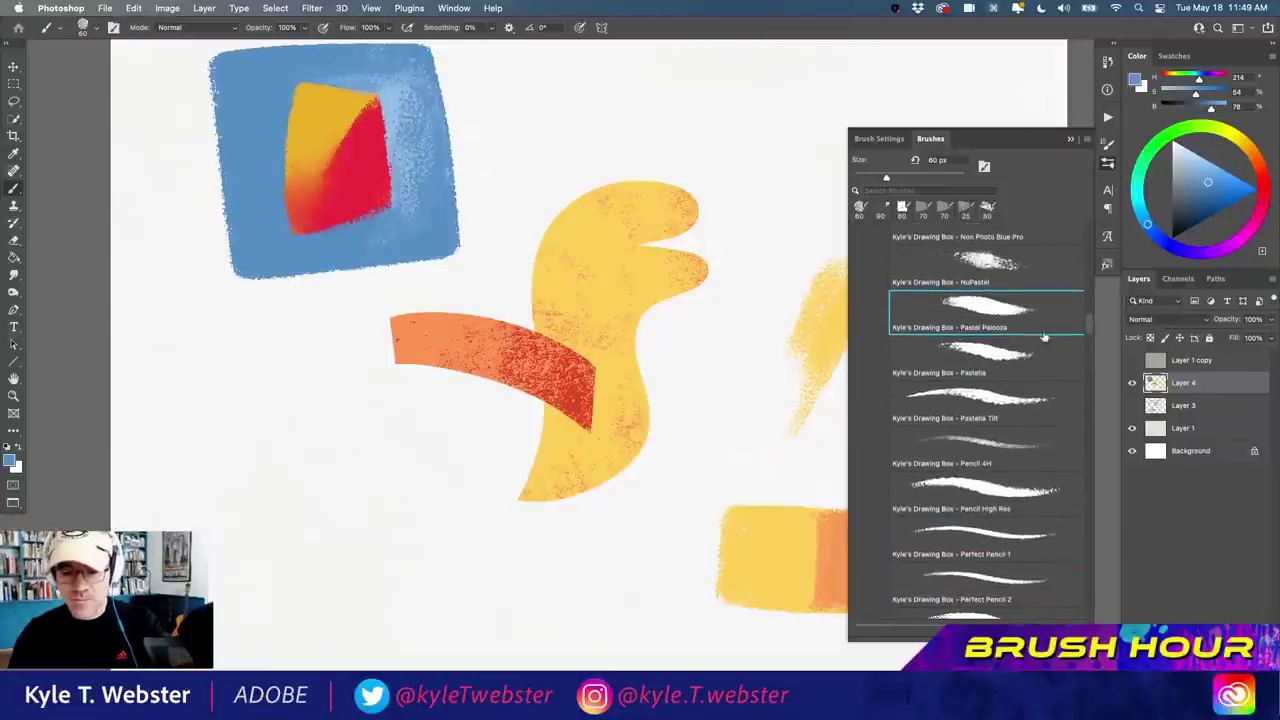
left_click_drag(380, 437, 428, 414)
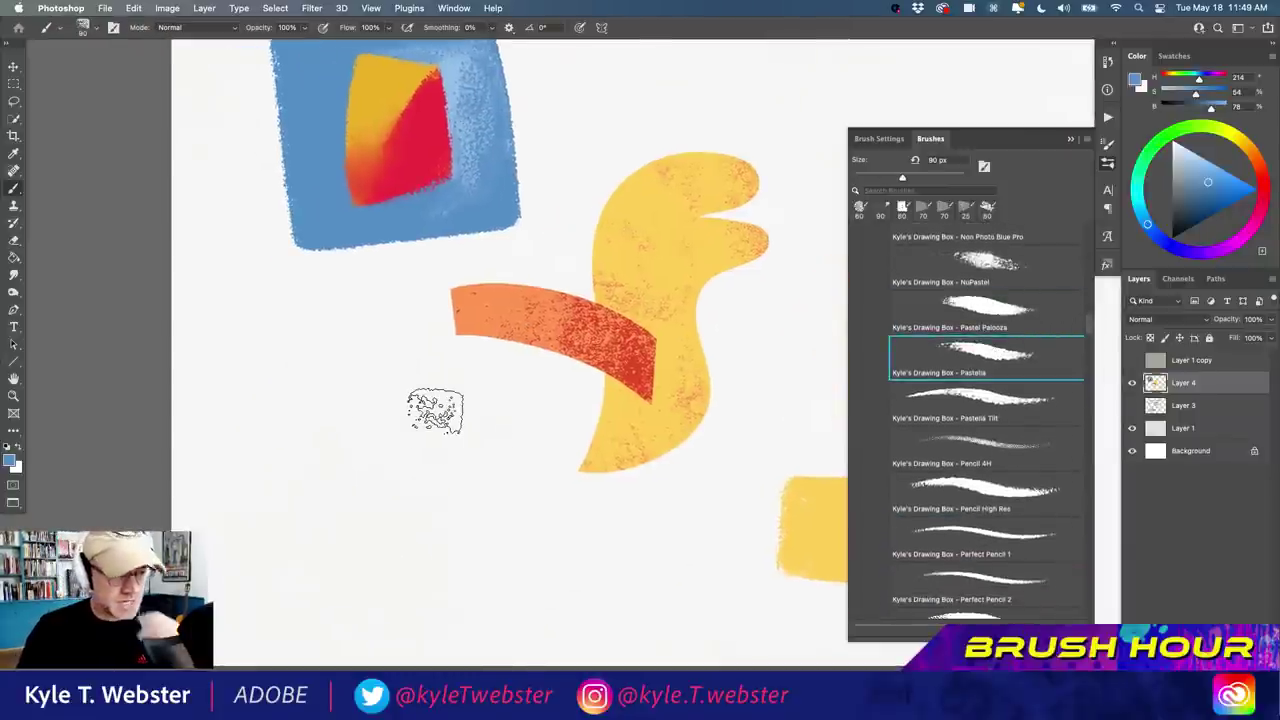
mouse_move(533, 512)
left_mouse_down()
mouse_move(420, 371)
mouse_move(351, 354)
mouse_move(328, 365)
mouse_move(429, 457)
mouse_move(420, 410)
mouse_move(509, 520)
mouse_move(455, 523)
mouse_move(380, 500)
left_mouse_up()
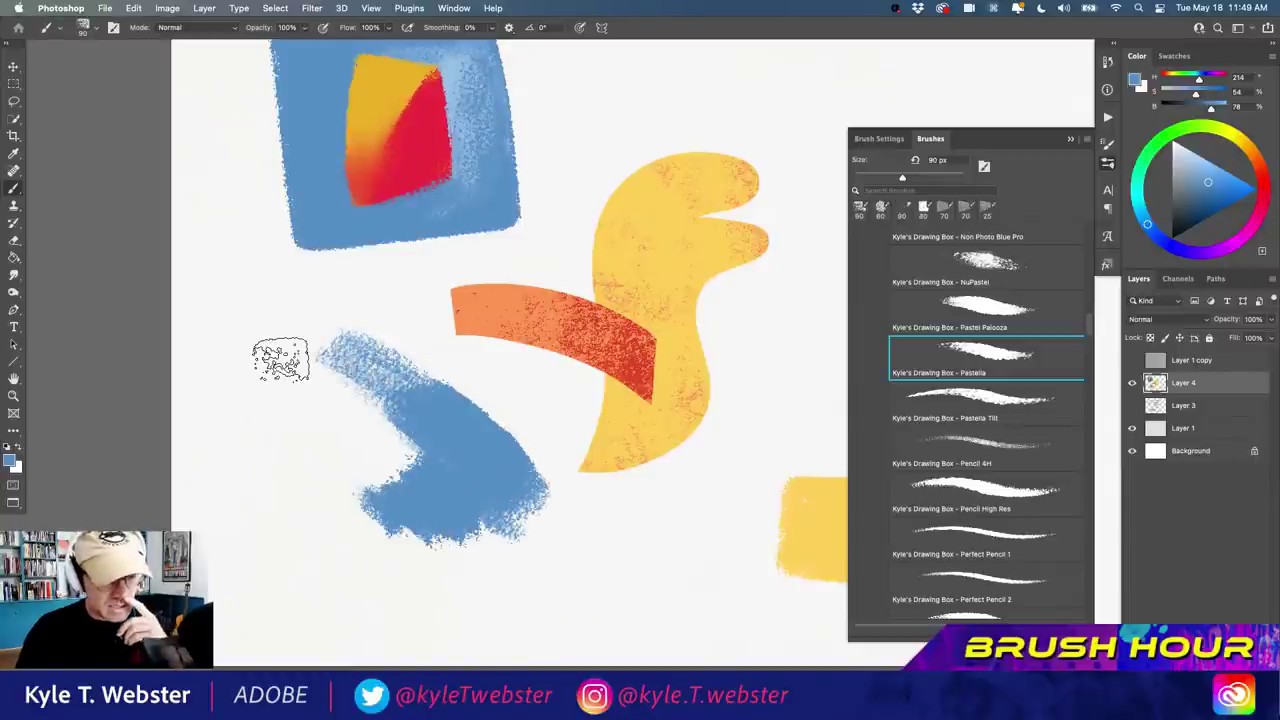
left_click(876, 139)
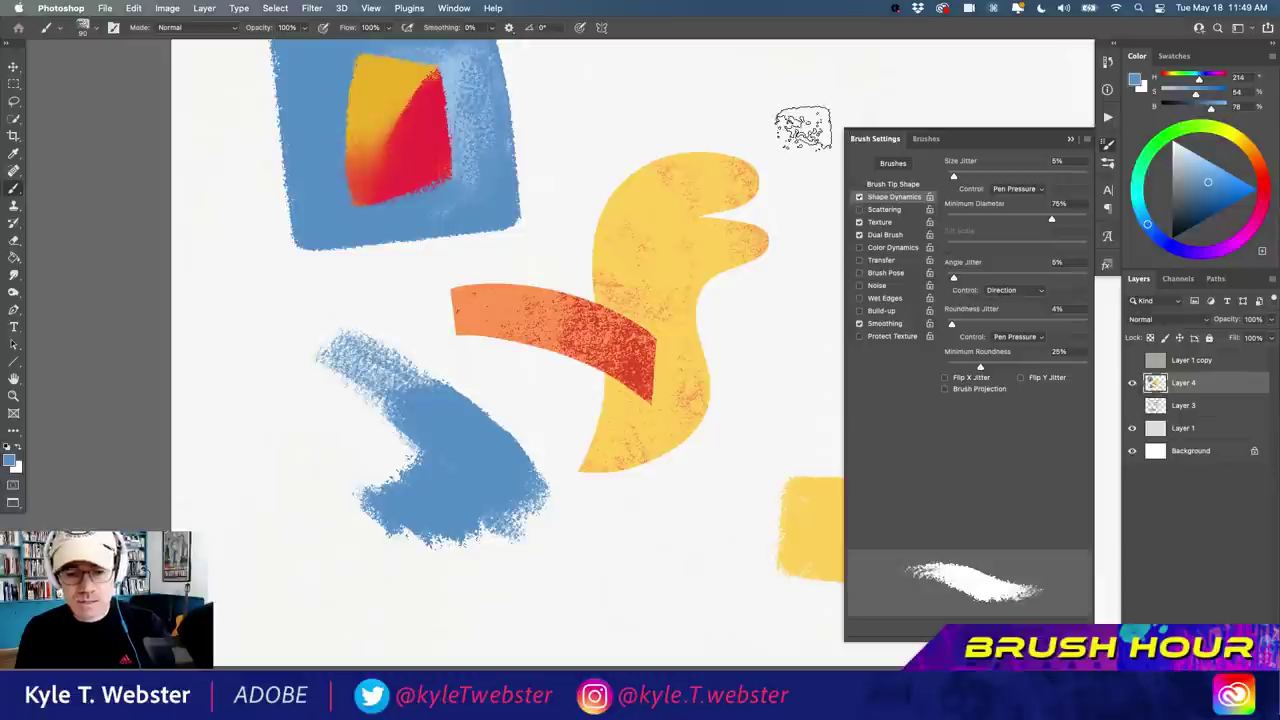
mouse_move(300, 423)
left_mouse_down()
mouse_move(300, 505)
mouse_move(309, 466)
mouse_move(290, 385)
mouse_move(331, 434)
mouse_move(288, 405)
mouse_move(305, 465)
left_mouse_up()
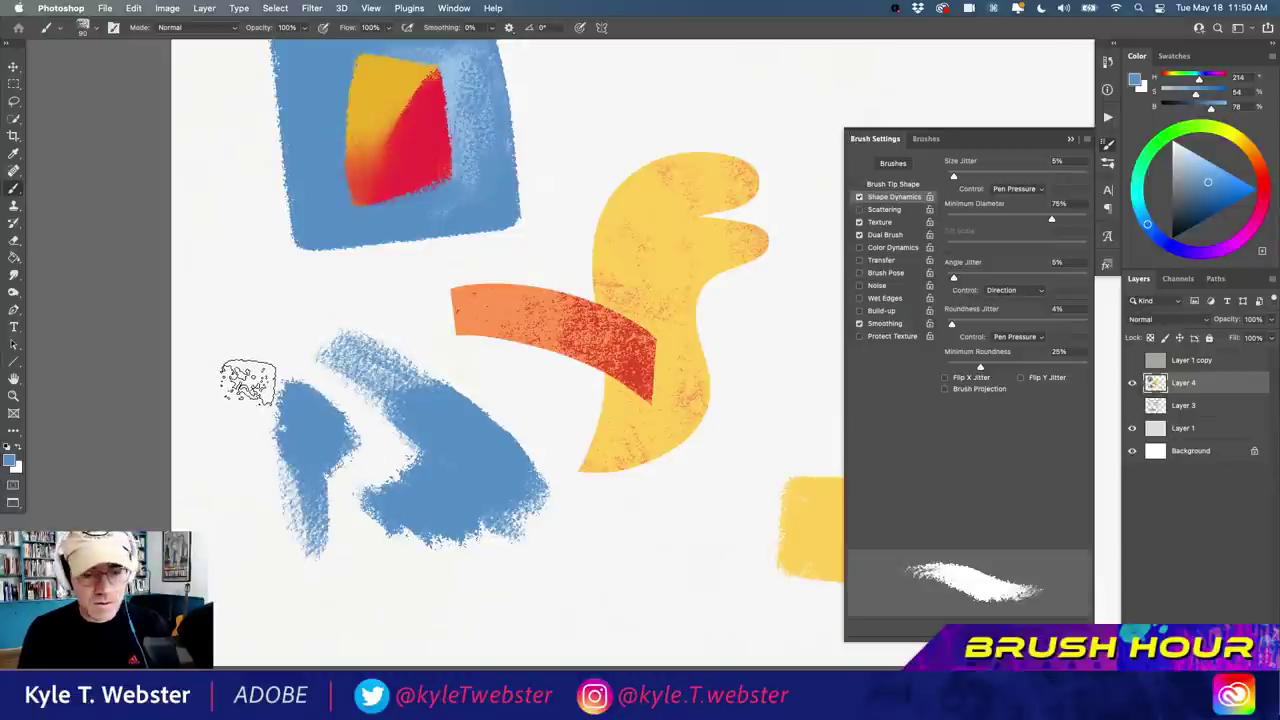
left_click(925, 139)
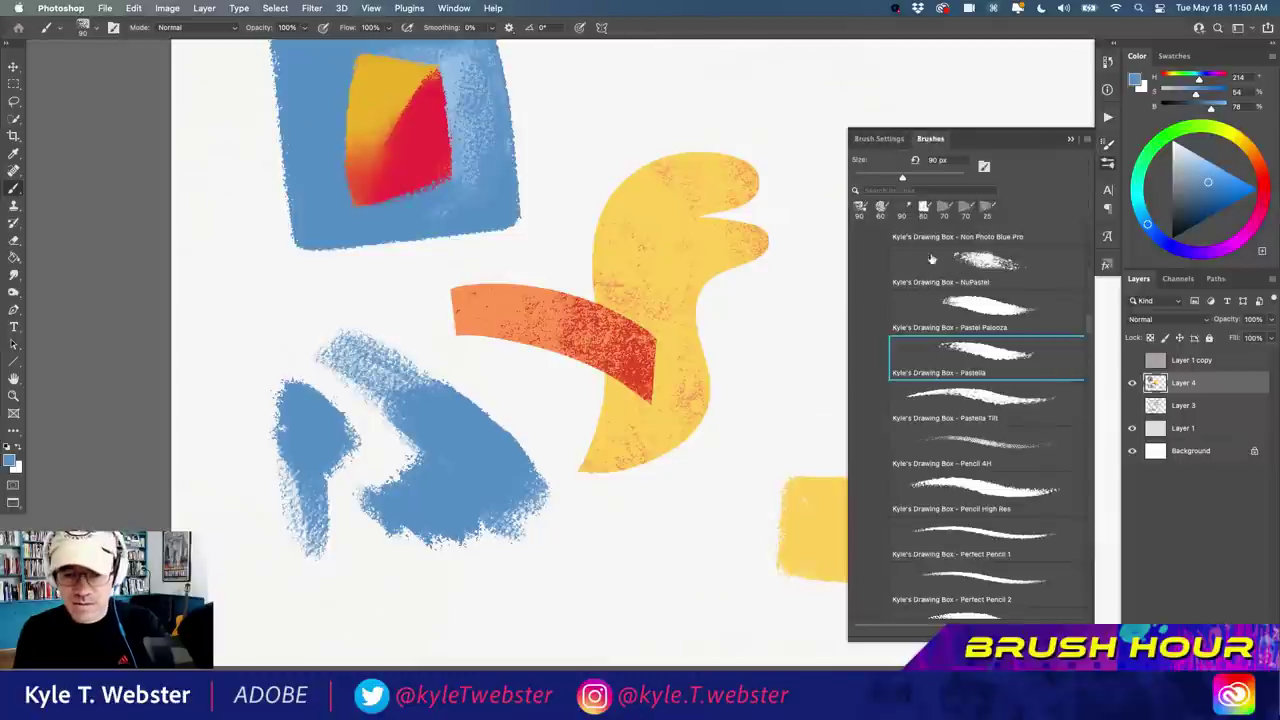
left_click(971, 390)
left_click(877, 145)
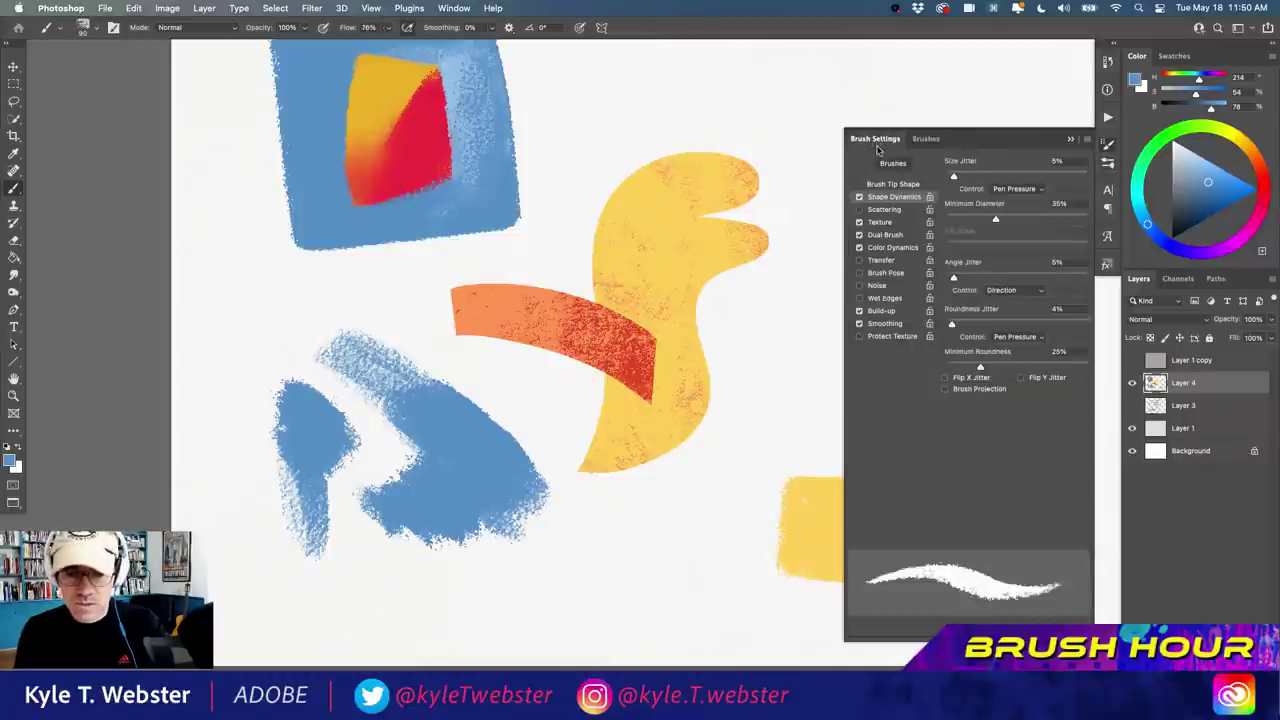
mouse_move(571, 600)
left_mouse_down()
mouse_move(647, 543)
mouse_move(592, 588)
mouse_move(539, 598)
left_mouse_up()
Undo the blue test strokes and sample orange from the curved stroke.
key("super+z")
key("super+z")
key("super+z")
key("super+z")
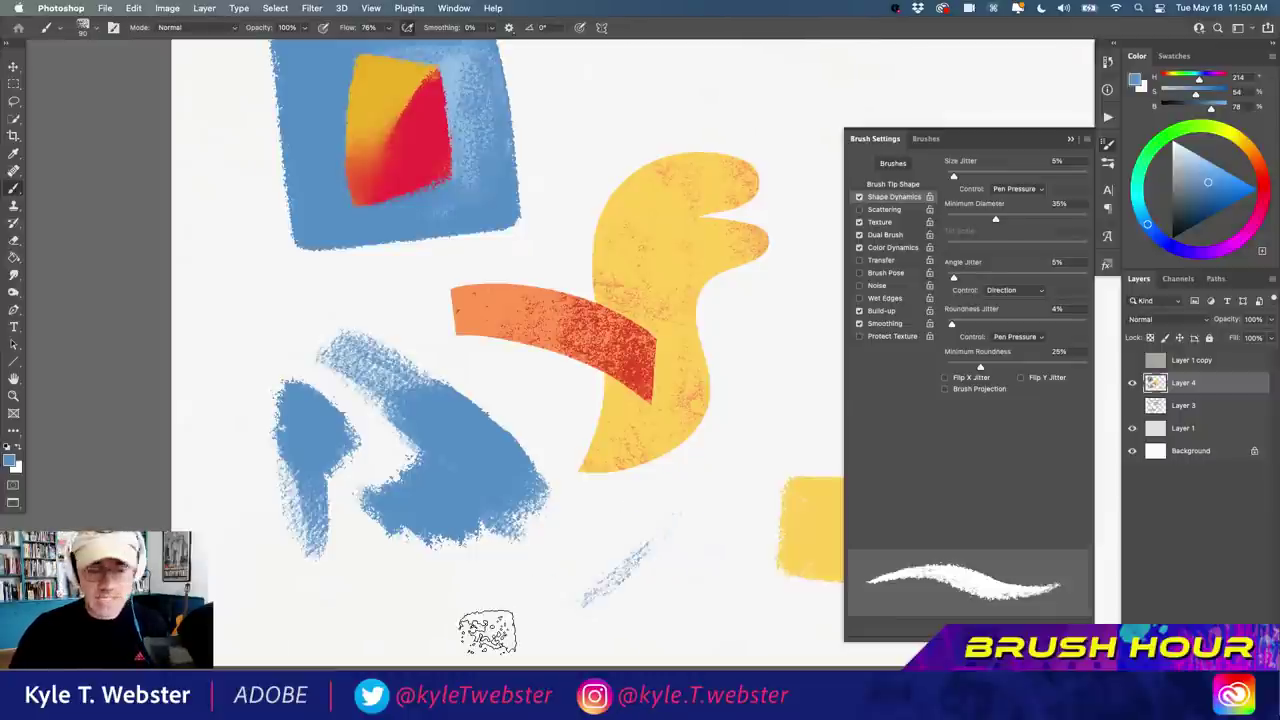
key("super+z")
key("super+z")
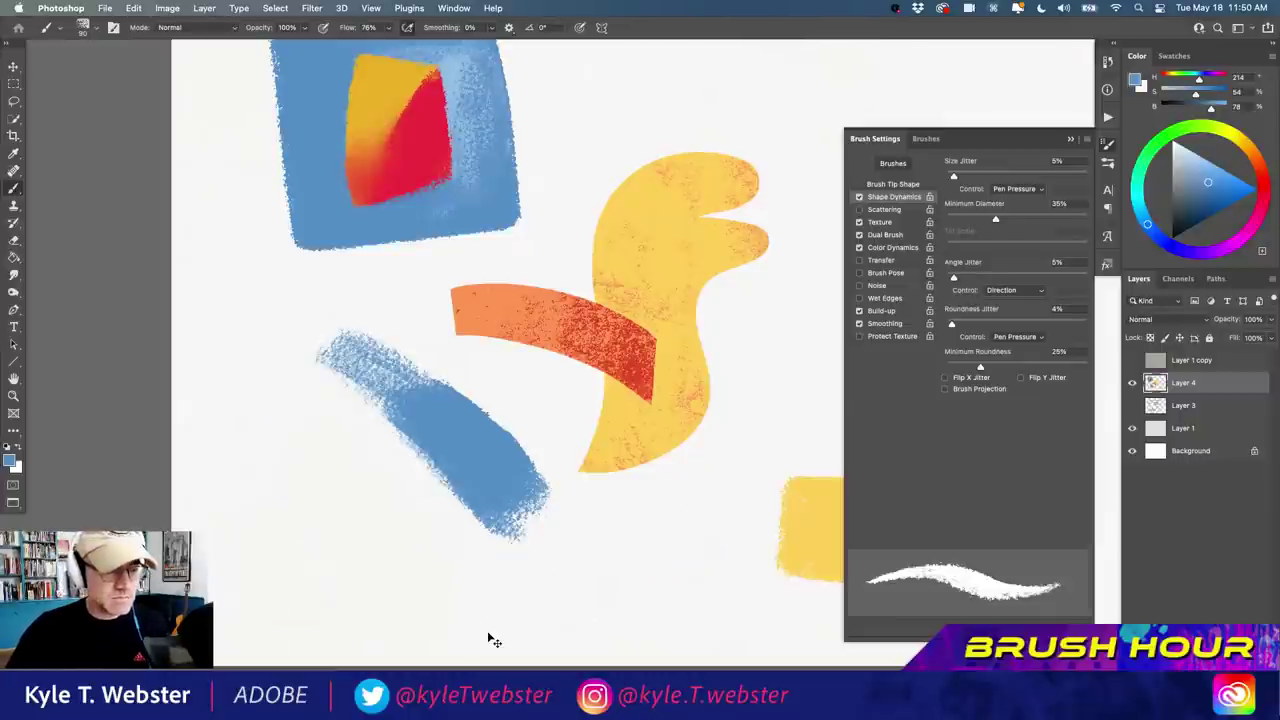
left_click(490, 312, "alt")
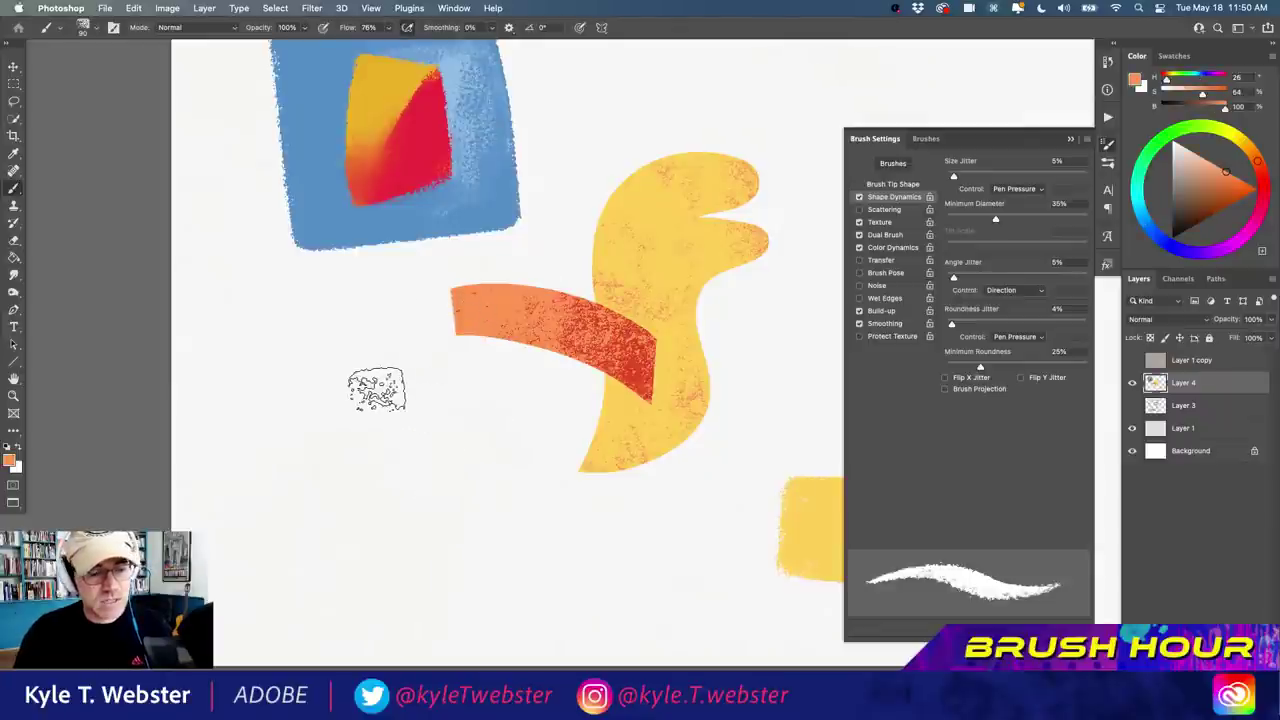
Paint a broad orange patch left of the yellow shape, with yellow-orange over its lower right.
mouse_move(340, 362)
left_mouse_down()
mouse_move(526, 511)
mouse_move(337, 373)
mouse_move(449, 490)
mouse_move(485, 554)
mouse_move(433, 436)
mouse_move(464, 433)
mouse_move(433, 386)
mouse_move(333, 341)
mouse_move(443, 523)
left_mouse_up()
mouse_move(415, 570)
left_mouse_down()
mouse_move(437, 517)
mouse_move(354, 366)
mouse_move(423, 437)
mouse_move(338, 428)
mouse_move(312, 465)
left_mouse_up()
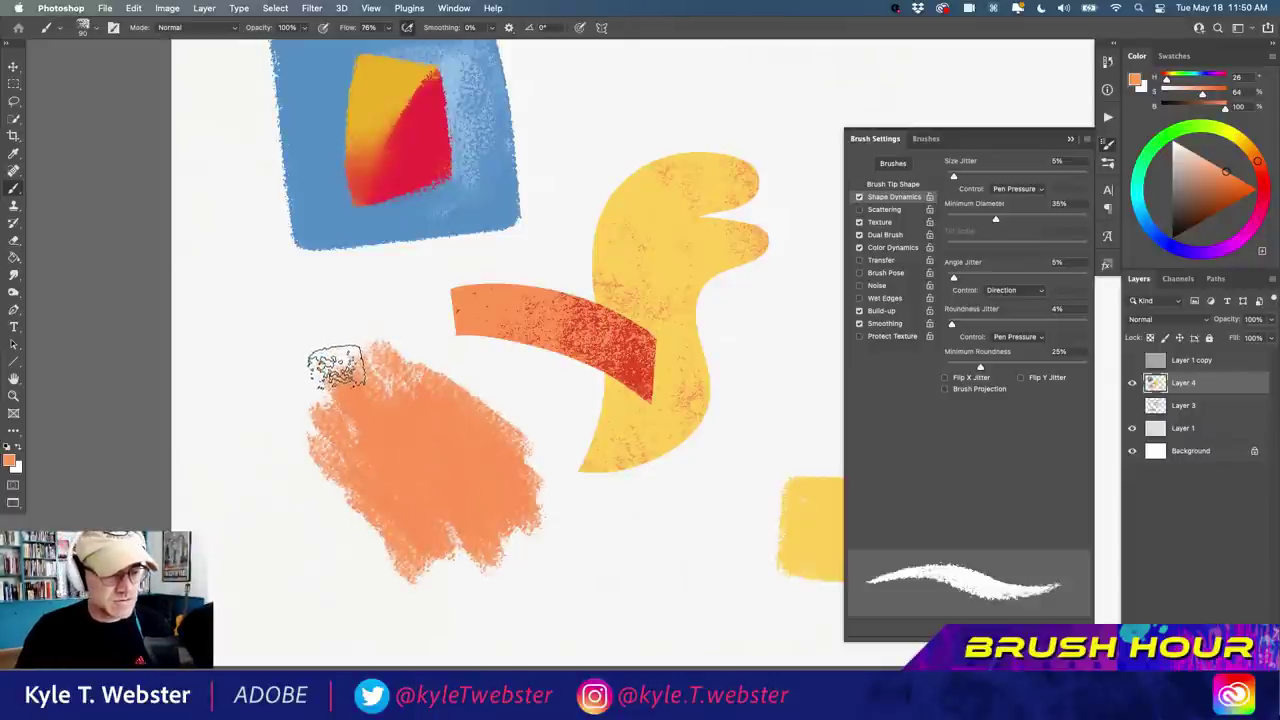
left_click(1248, 146)
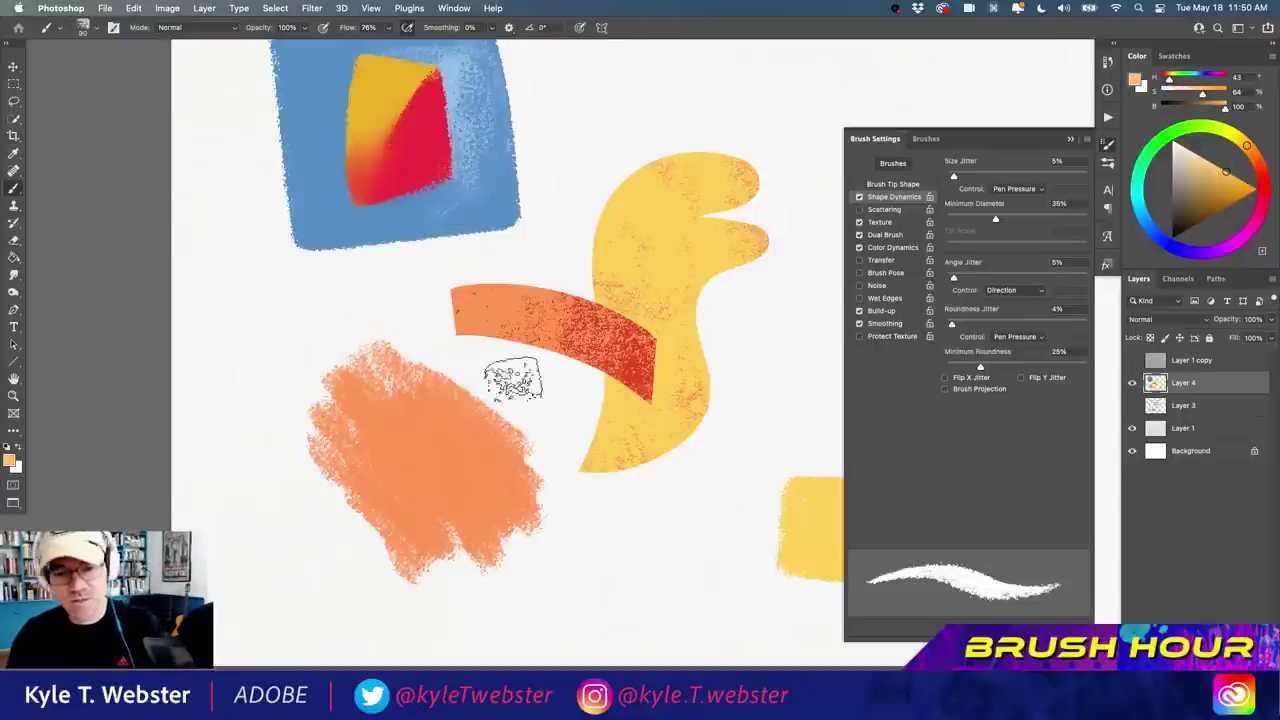
mouse_move(514, 466)
left_mouse_down()
mouse_move(463, 461)
mouse_move(443, 478)
mouse_move(465, 565)
mouse_move(481, 549)
mouse_move(470, 473)
mouse_move(508, 479)
mouse_move(498, 425)
mouse_move(518, 561)
mouse_move(399, 511)
mouse_move(439, 561)
mouse_move(429, 463)
left_mouse_up()
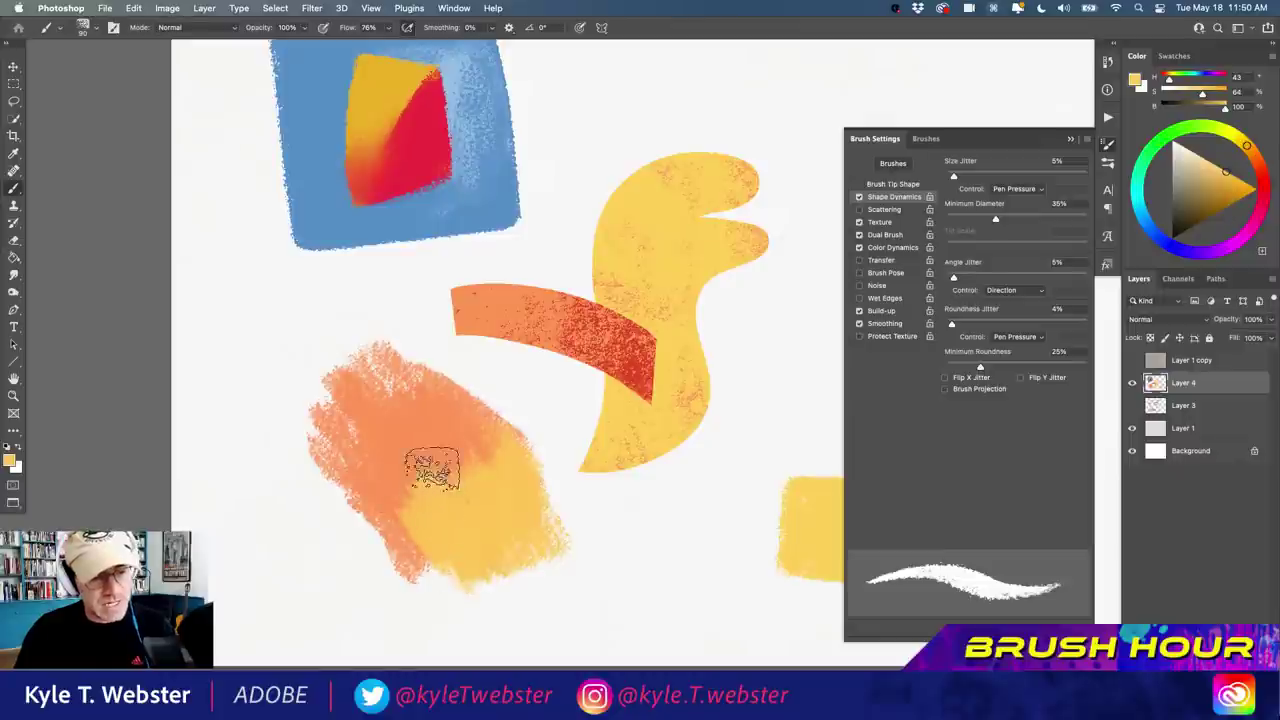
Use 2% hue jitter and blend sampled orange into the yellow's upper-left edge.
left_click(877, 242)
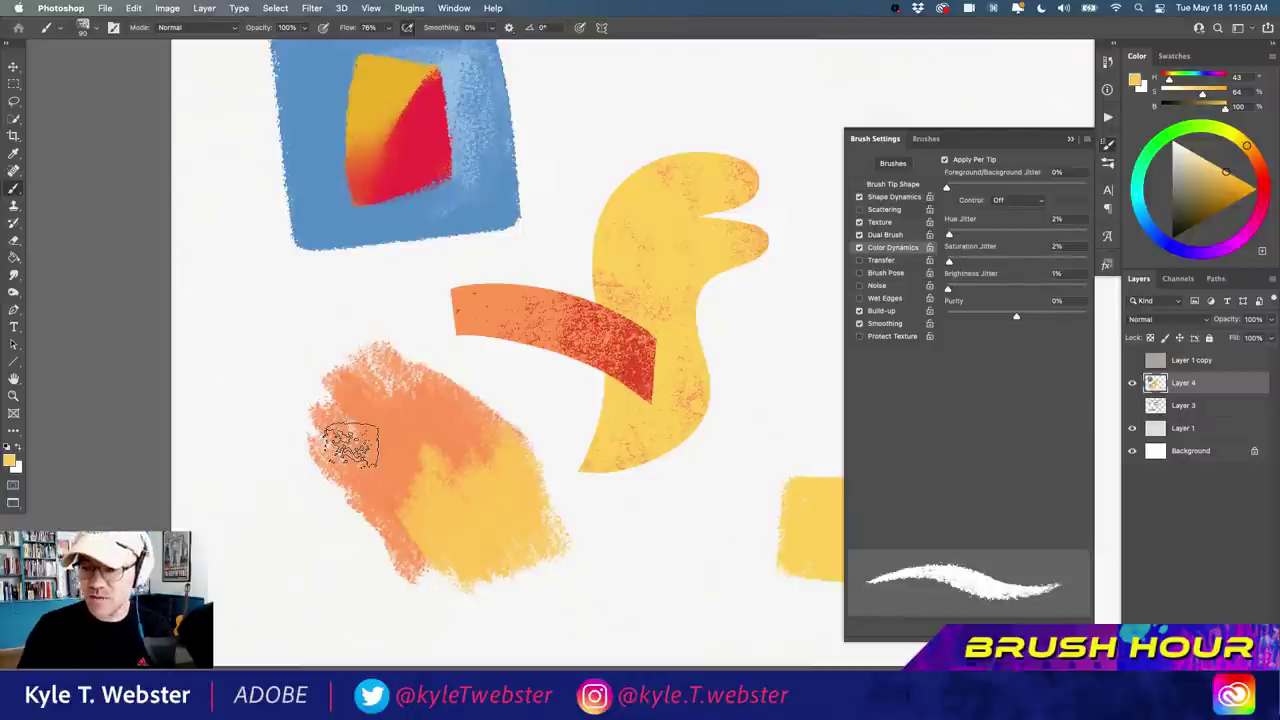
left_click(430, 430, "alt")
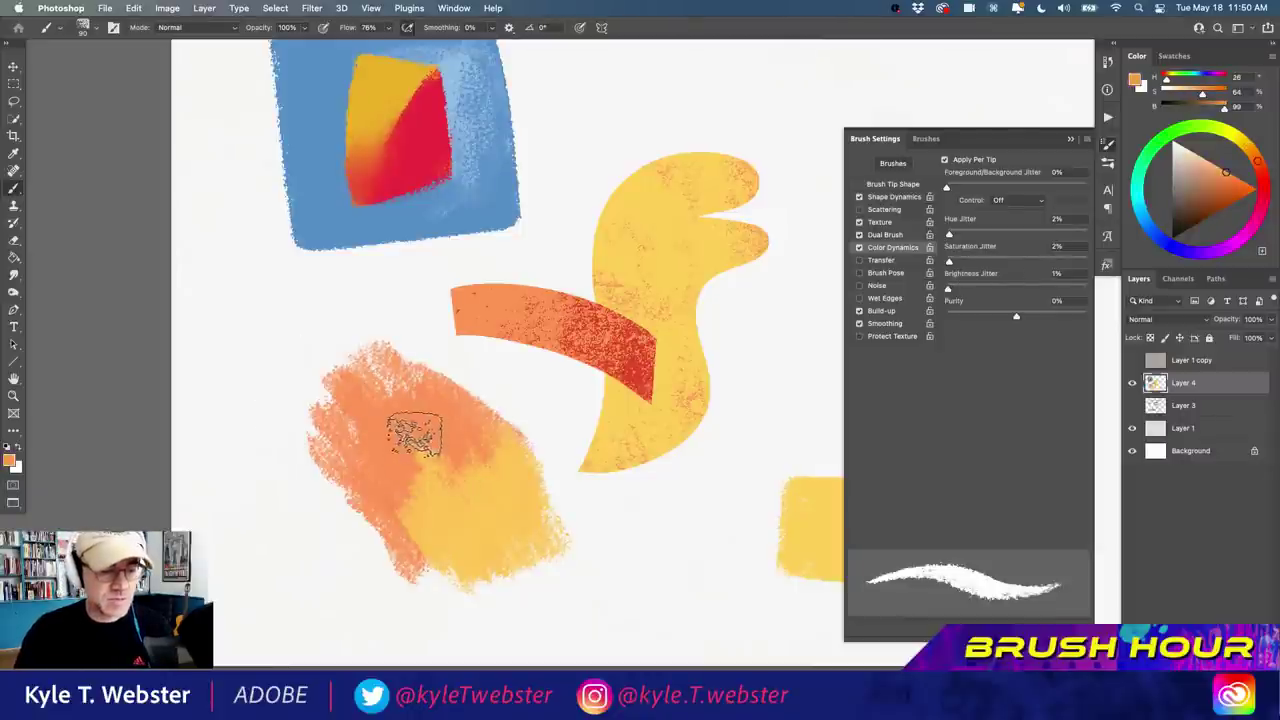
mouse_move(418, 436)
left_mouse_down()
mouse_move(451, 457)
mouse_move(463, 500)
left_mouse_up()
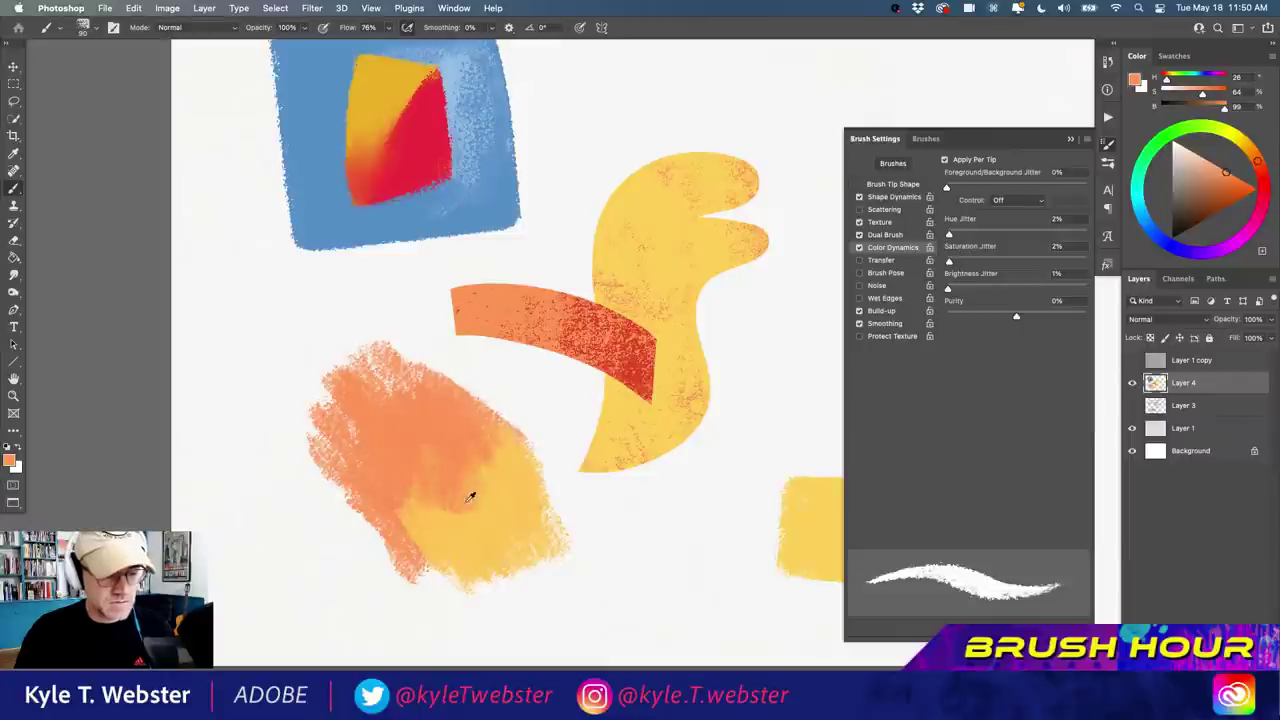
left_click(470, 496, "alt")
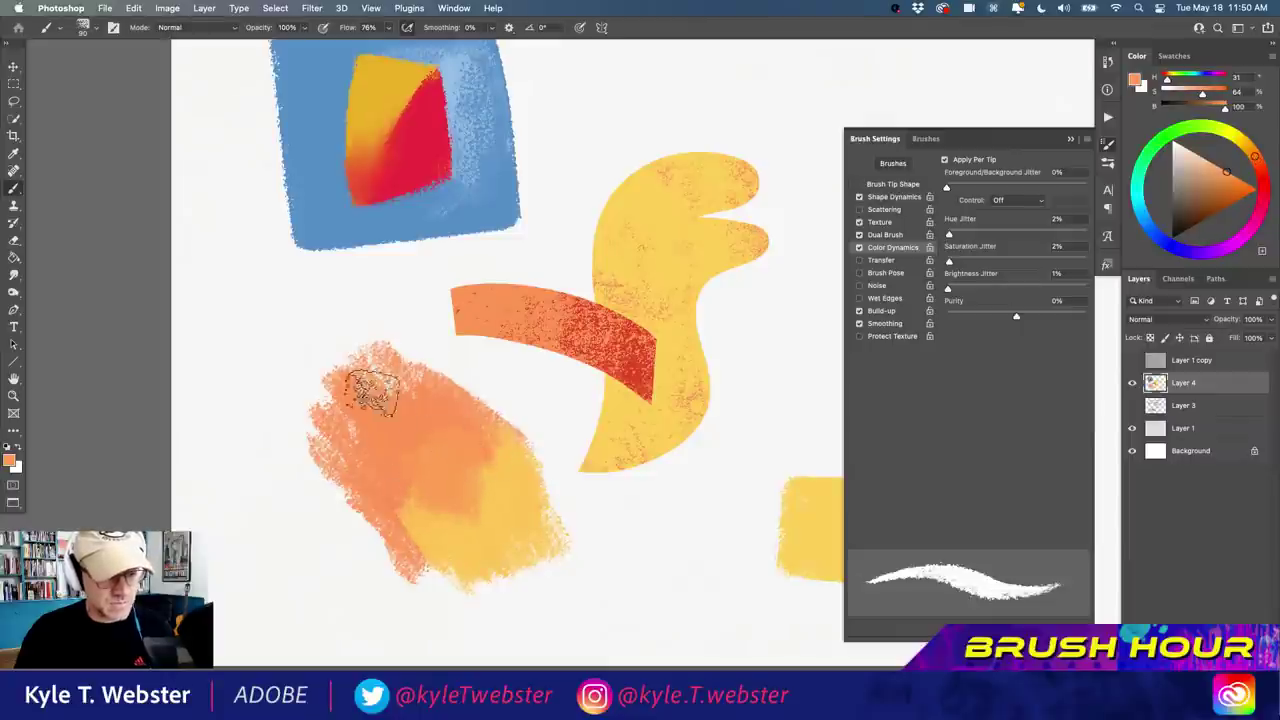
left_click(460, 468, "alt")
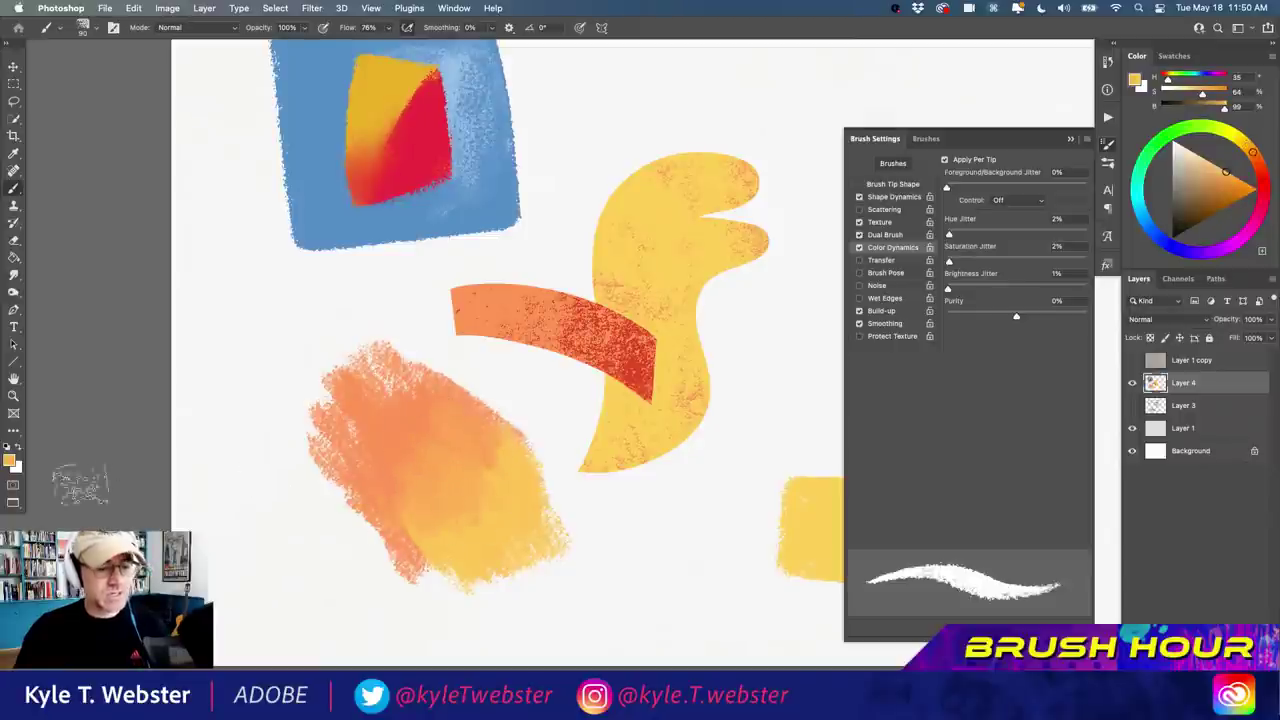
Brush blue from the square into the test patch and blend orange over it.
left_click_drag(370, 400, 349, 458)
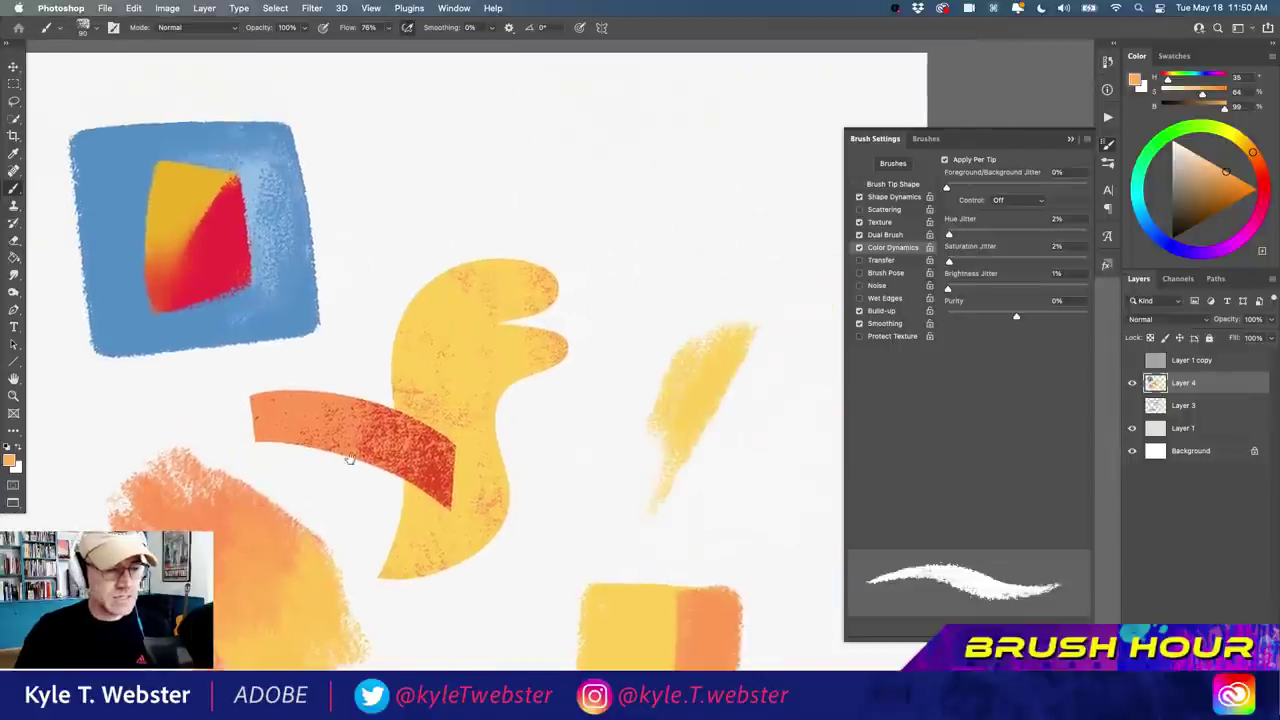
left_click(251, 309, "alt")
scroll(320, 377, "down", 3)
scroll(320, 377, "left", 3)
mouse_move(318, 392)
left_mouse_down()
mouse_move(222, 333)
mouse_move(302, 398)
mouse_move(258, 400)
mouse_move(256, 418)
mouse_move(226, 413)
mouse_move(292, 520)
mouse_move(210, 413)
mouse_move(255, 431)
mouse_move(332, 418)
mouse_move(333, 380)
mouse_move(302, 360)
mouse_move(293, 375)
mouse_move(310, 428)
mouse_move(248, 421)
mouse_move(293, 493)
mouse_move(290, 517)
mouse_move(268, 495)
mouse_move(258, 413)
mouse_move(267, 453)
mouse_move(275, 391)
mouse_move(313, 408)
mouse_move(302, 385)
mouse_move(342, 403)
mouse_move(360, 395)
mouse_move(228, 363)
mouse_move(356, 415)
mouse_move(230, 328)
mouse_move(362, 395)
mouse_move(278, 345)
left_mouse_up()
left_click(330, 425, "alt")
left_click(256, 422, "alt")
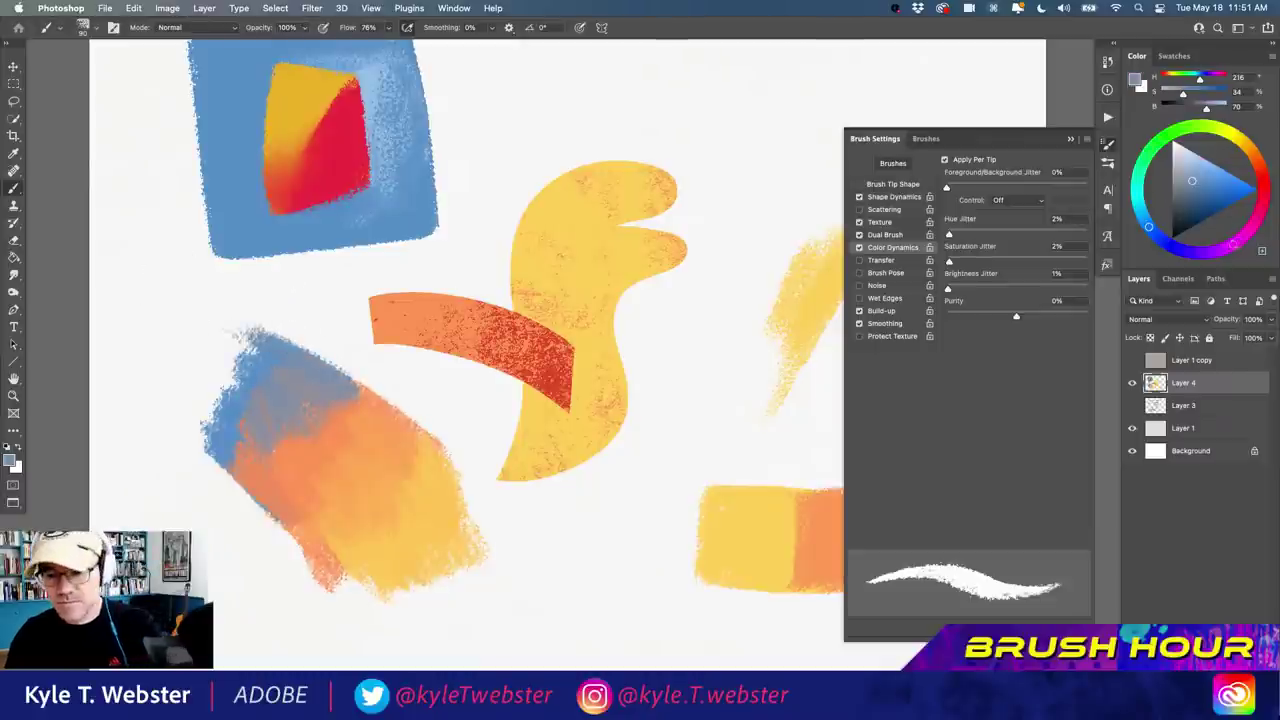
Paint a pink stroke along the patch's upper edge and cover it with dark purple.
mouse_move(272, 316)
left_mouse_down()
mouse_move(408, 393)
mouse_move(302, 334)
mouse_move(337, 349)
left_mouse_up()
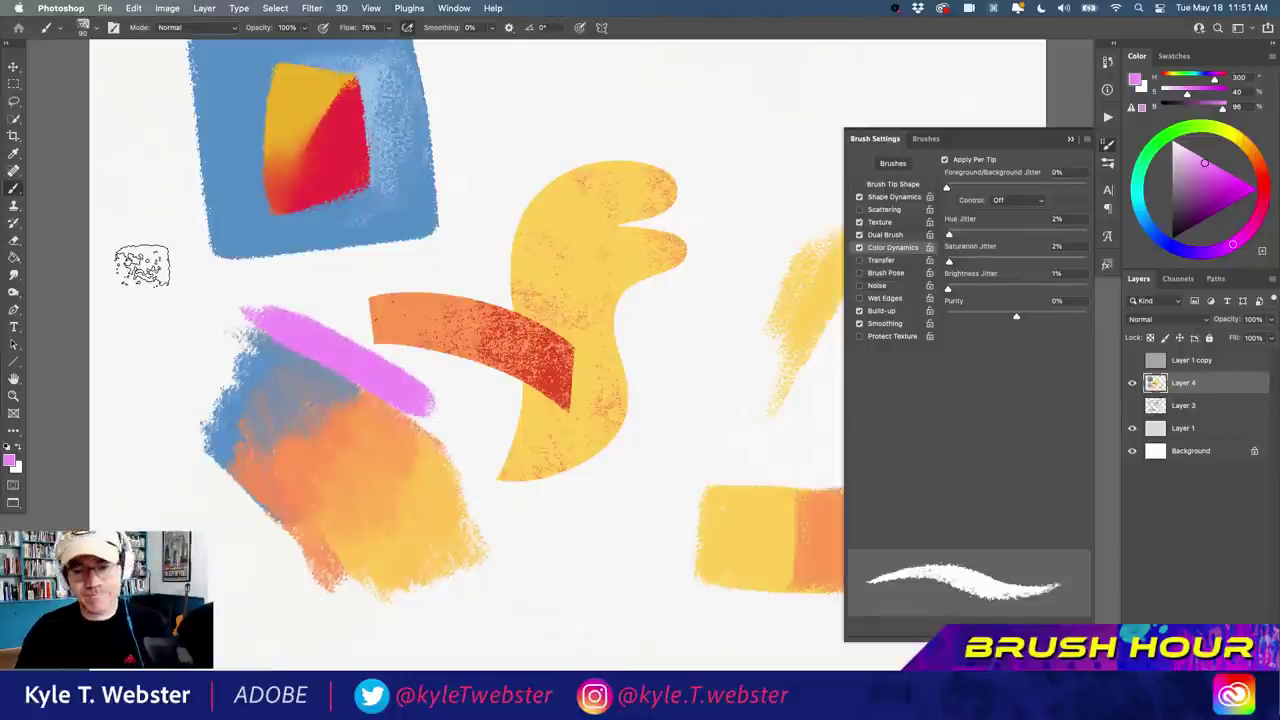
mouse_move(414, 417)
left_mouse_down()
mouse_move(295, 322)
mouse_move(447, 406)
mouse_move(200, 280)
mouse_move(222, 324)
mouse_move(235, 316)
mouse_move(380, 359)
mouse_move(297, 302)
mouse_move(268, 298)
mouse_move(295, 370)
mouse_move(222, 336)
mouse_move(235, 329)
mouse_move(212, 416)
mouse_move(212, 392)
mouse_move(182, 432)
mouse_move(215, 319)
mouse_move(195, 474)
mouse_move(245, 499)
mouse_move(238, 486)
mouse_move(250, 484)
mouse_move(134, 407)
left_mouse_up()
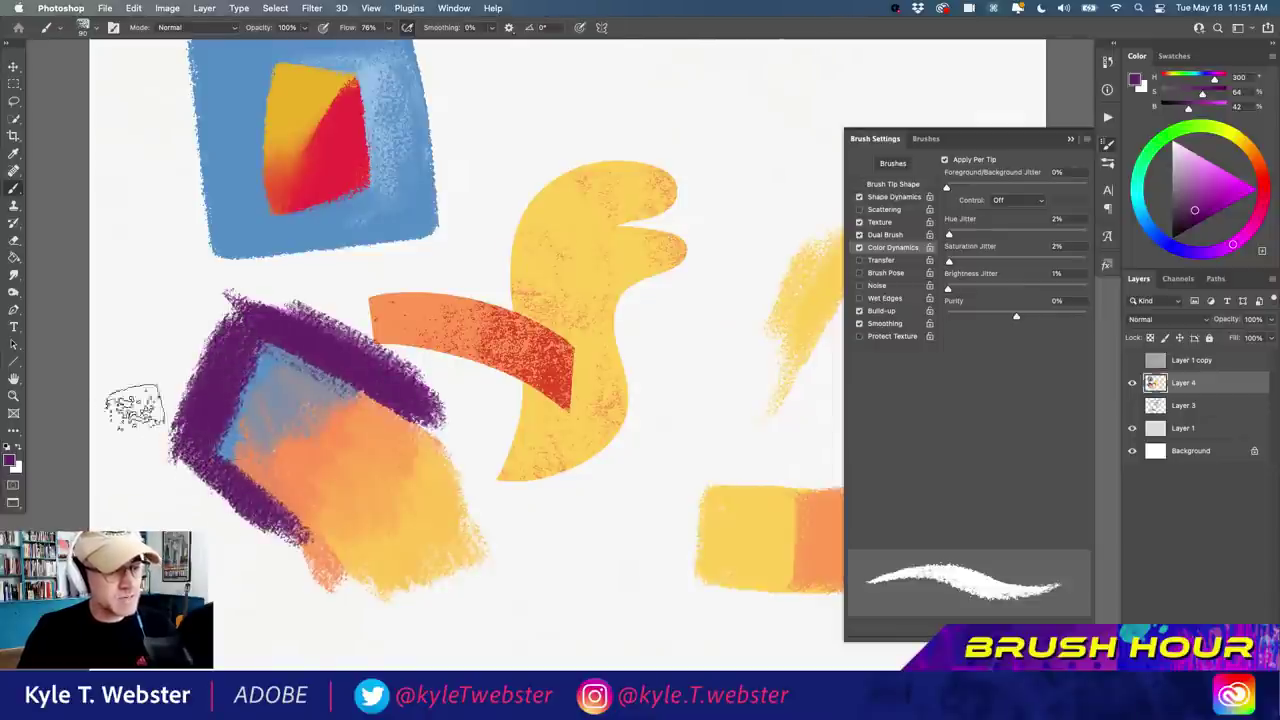
key("super+minus")
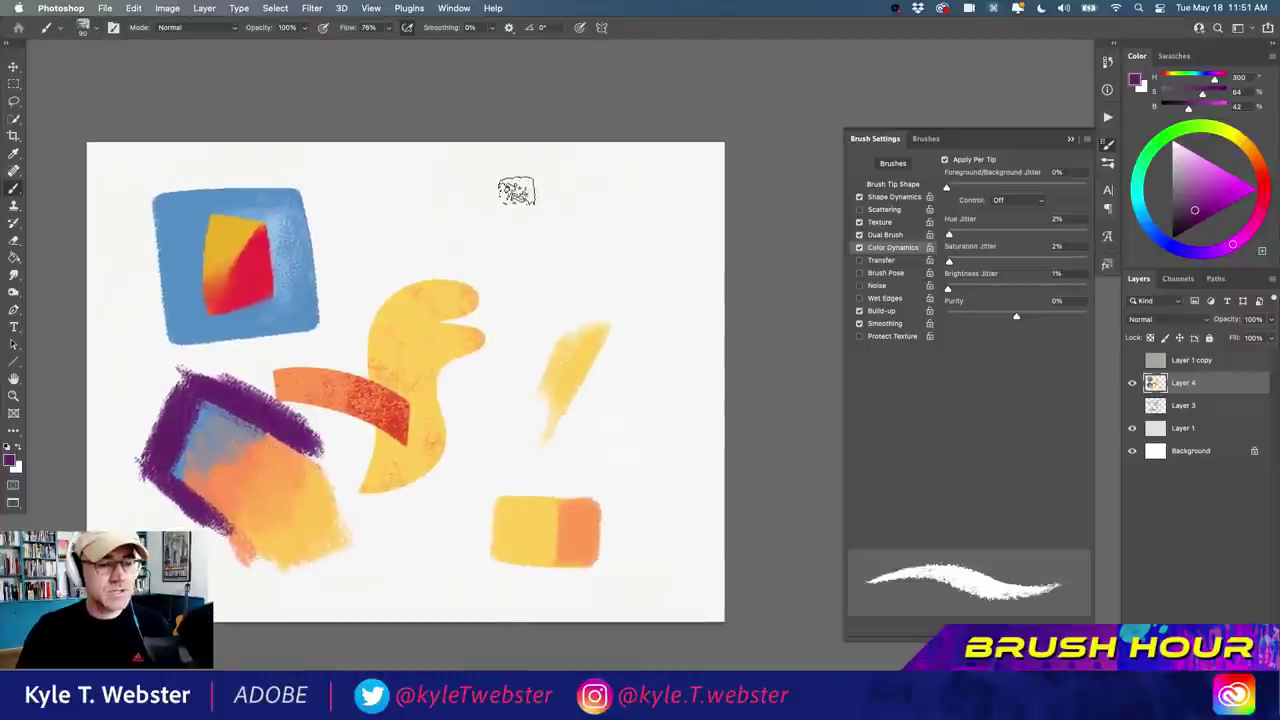
left_click_drag(490, 328, 509, 388)
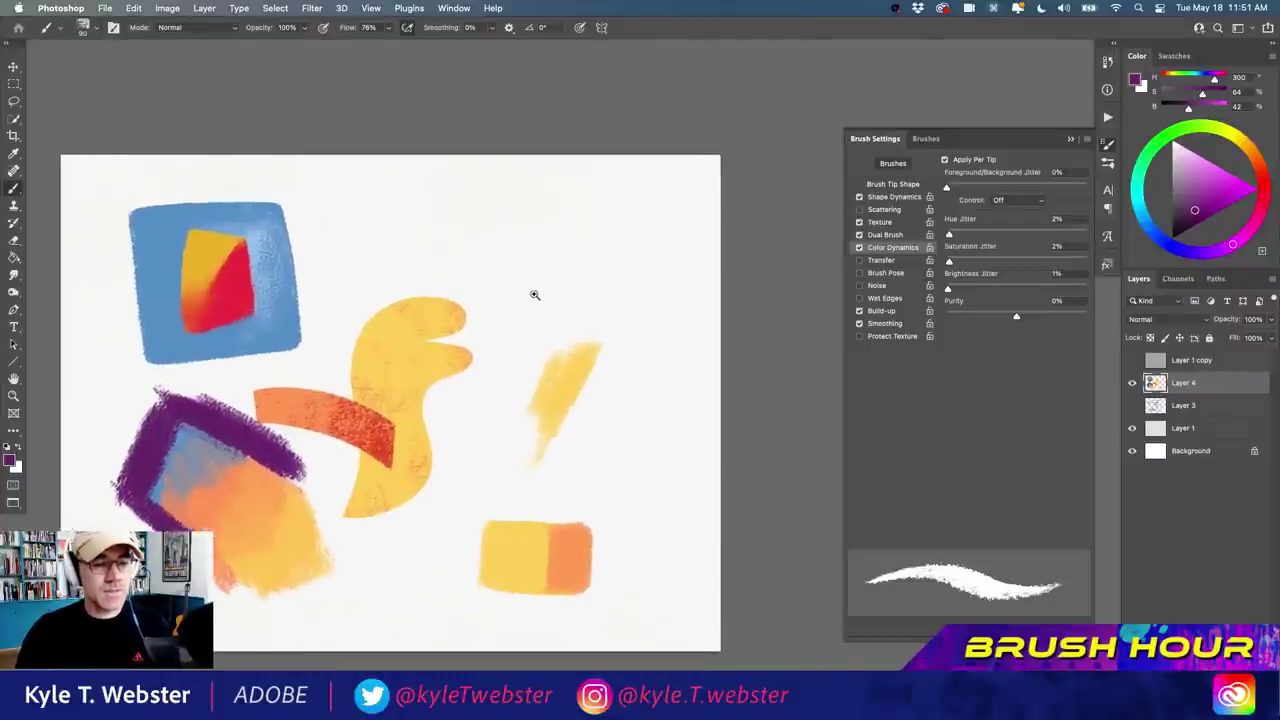
key("super+plus")
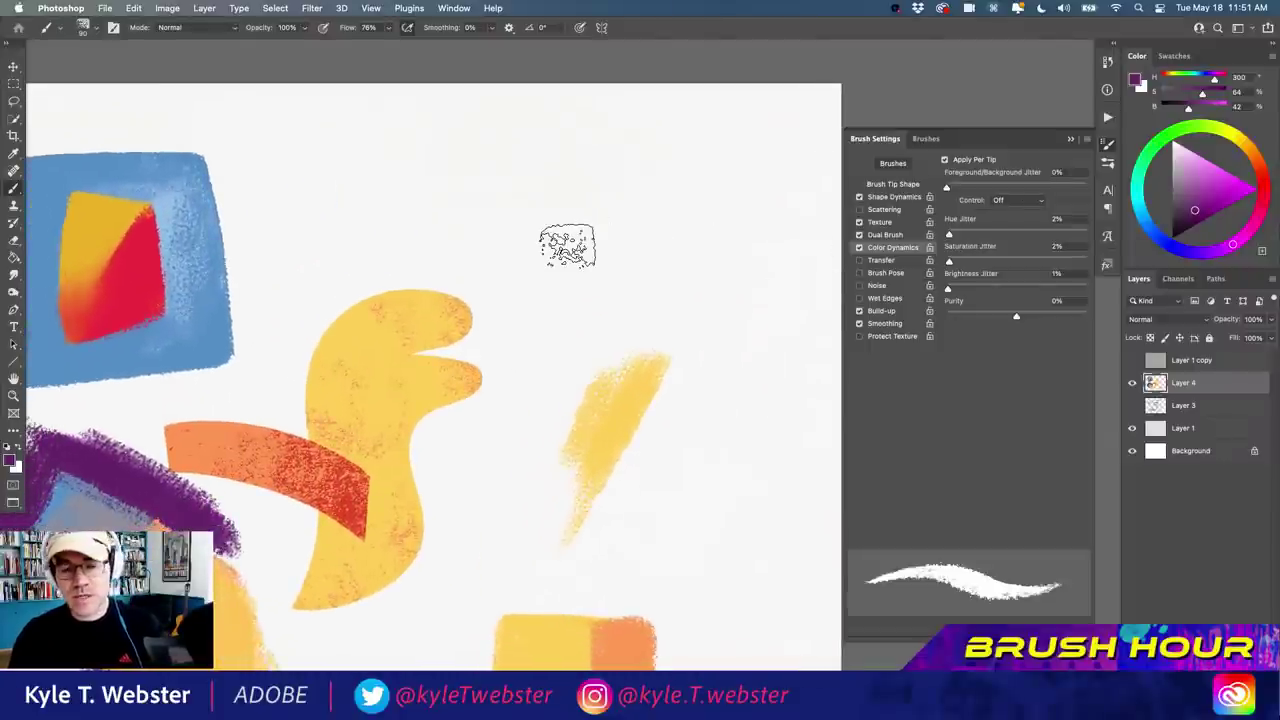
Clear Layer 4 and draw a purple crayon square, shading its upper right and centre.
key("super+a")
key("BackSpace")
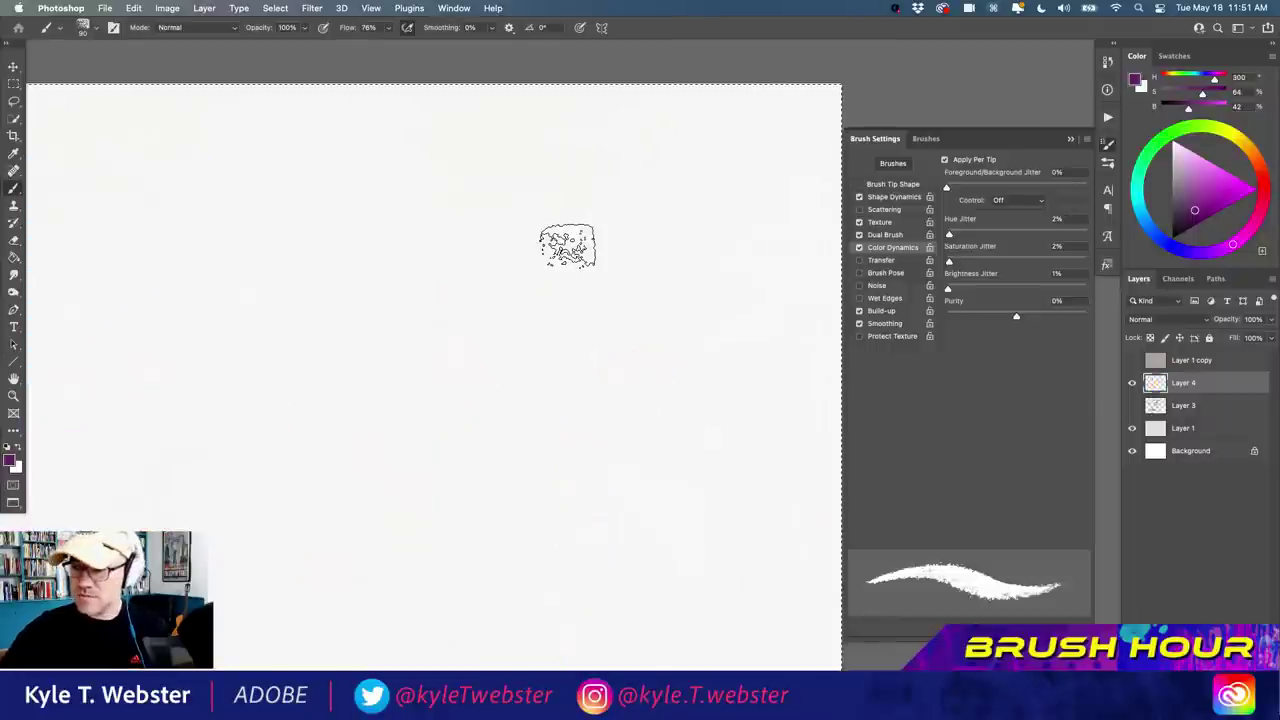
scroll(440, 375, "up", 2)
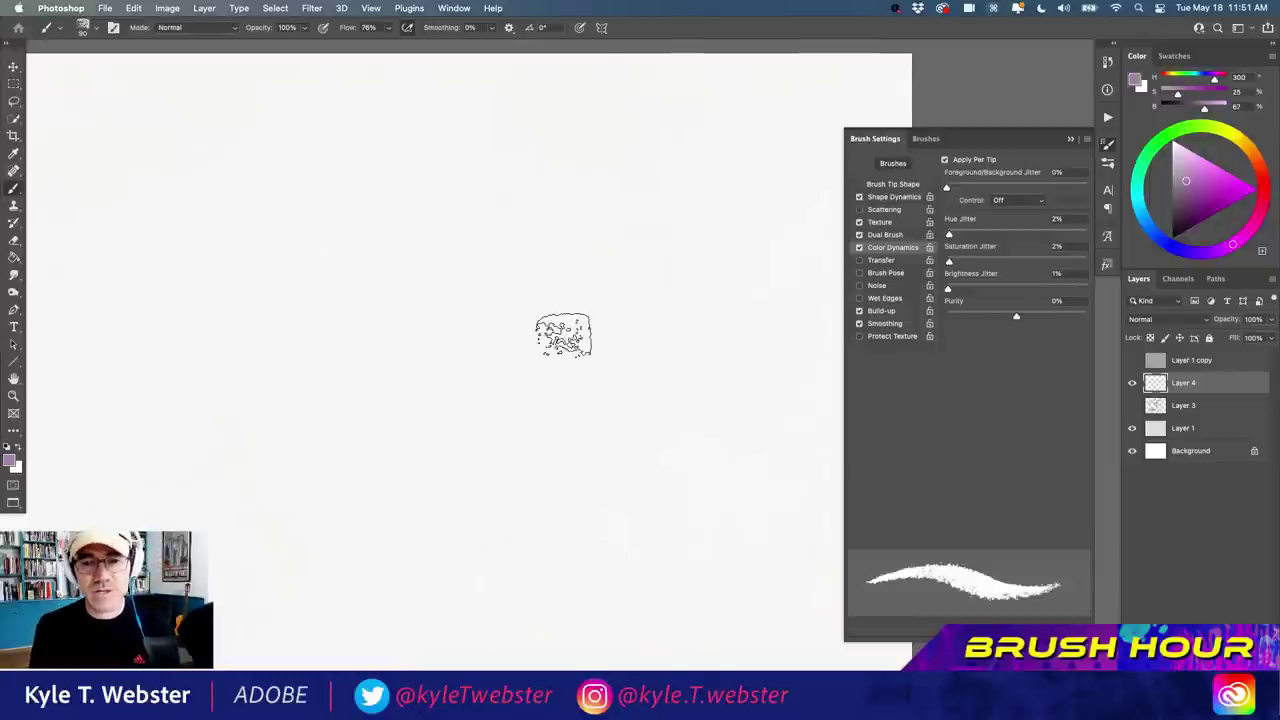
mouse_move(686, 229)
left_mouse_down()
mouse_move(356, 249)
mouse_move(371, 563)
mouse_move(506, 546)
mouse_move(697, 362)
mouse_move(685, 235)
mouse_move(700, 542)
left_mouse_up()
mouse_move(617, 284)
left_mouse_down()
mouse_move(643, 338)
mouse_move(657, 334)
mouse_move(672, 237)
mouse_move(632, 237)
mouse_move(575, 429)
mouse_move(460, 458)
mouse_move(456, 371)
mouse_move(493, 378)
mouse_move(505, 507)
mouse_move(460, 530)
mouse_move(408, 462)
mouse_move(385, 540)
left_mouse_up()
mouse_move(470, 400)
left_mouse_down()
mouse_move(486, 329)
mouse_move(571, 423)
mouse_move(560, 530)
mouse_move(514, 472)
left_mouse_up()
Scribble darker purple into the square's lower centre, then bright blue across its centre and right.
left_click(1193, 207)
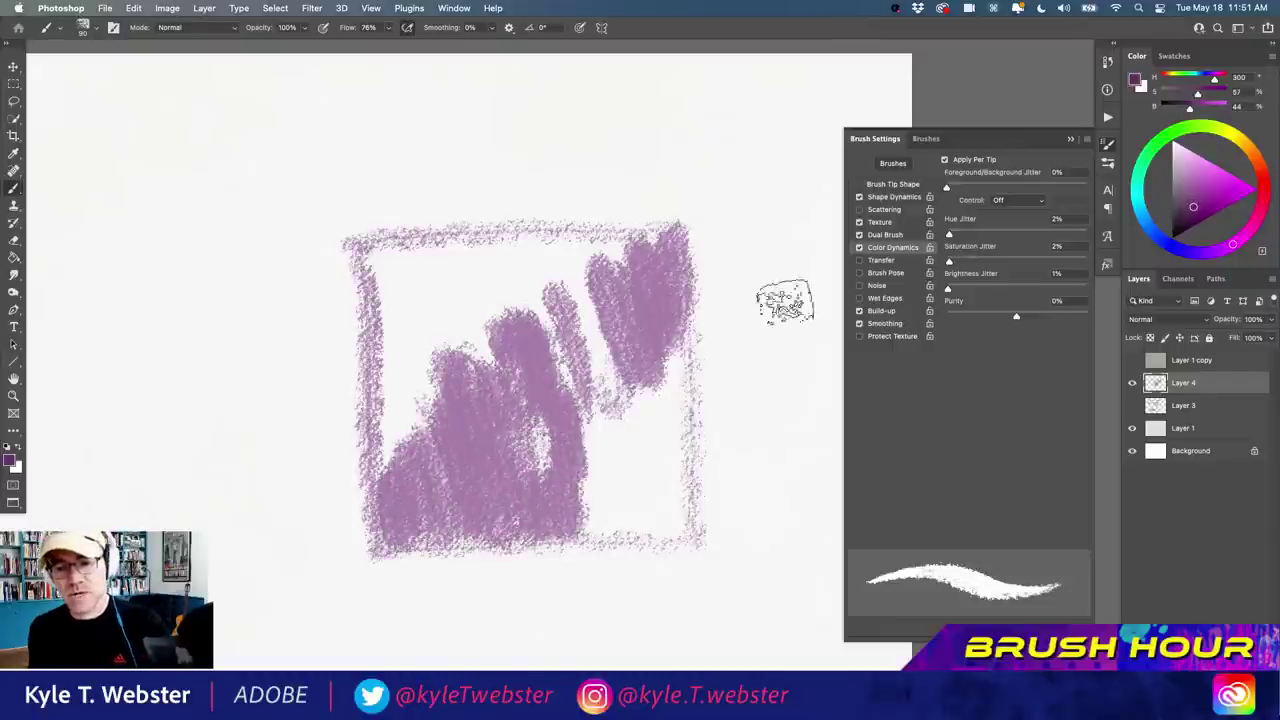
mouse_move(566, 440)
left_mouse_down()
mouse_move(543, 505)
mouse_move(483, 510)
mouse_move(553, 455)
mouse_move(588, 495)
mouse_move(613, 360)
mouse_move(648, 400)
mouse_move(658, 380)
mouse_move(658, 265)
mouse_move(693, 300)
mouse_move(693, 325)
mouse_move(578, 280)
mouse_move(490, 270)
mouse_move(465, 337)
mouse_move(428, 245)
left_mouse_up()
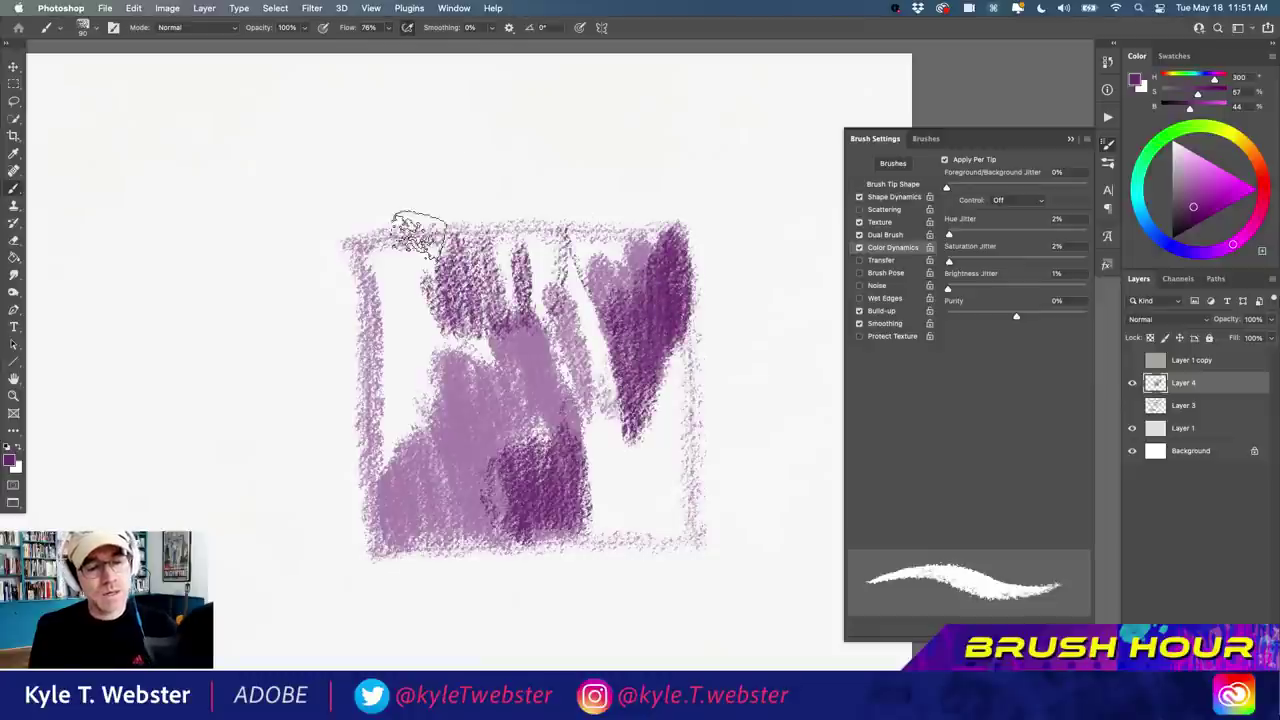
left_click(1148, 225)
left_click_drag(525, 330, 545, 430)
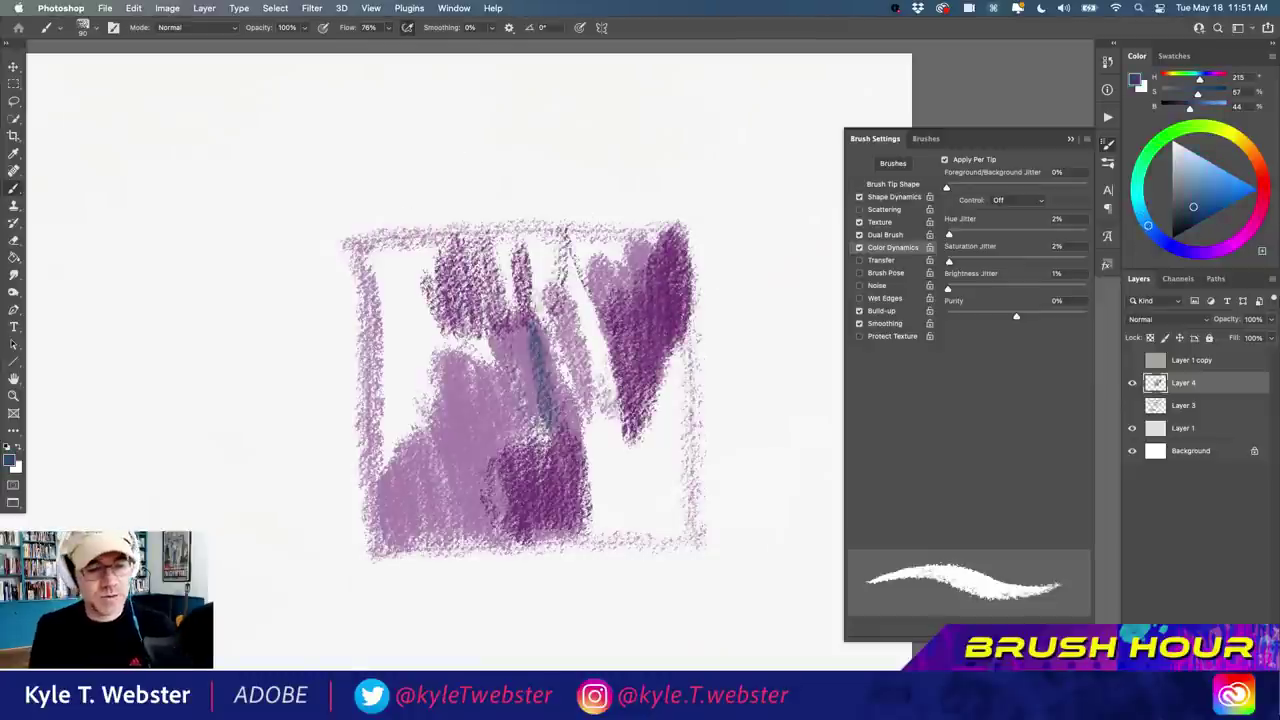
left_click(1210, 190)
mouse_move(530, 300)
left_mouse_down()
mouse_move(570, 370)
mouse_move(560, 405)
mouse_move(620, 443)
mouse_move(648, 300)
mouse_move(660, 470)
mouse_move(518, 365)
mouse_move(423, 406)
mouse_move(410, 487)
mouse_move(465, 350)
mouse_move(540, 280)
mouse_move(450, 265)
mouse_move(505, 228)
mouse_move(470, 225)
left_mouse_up()
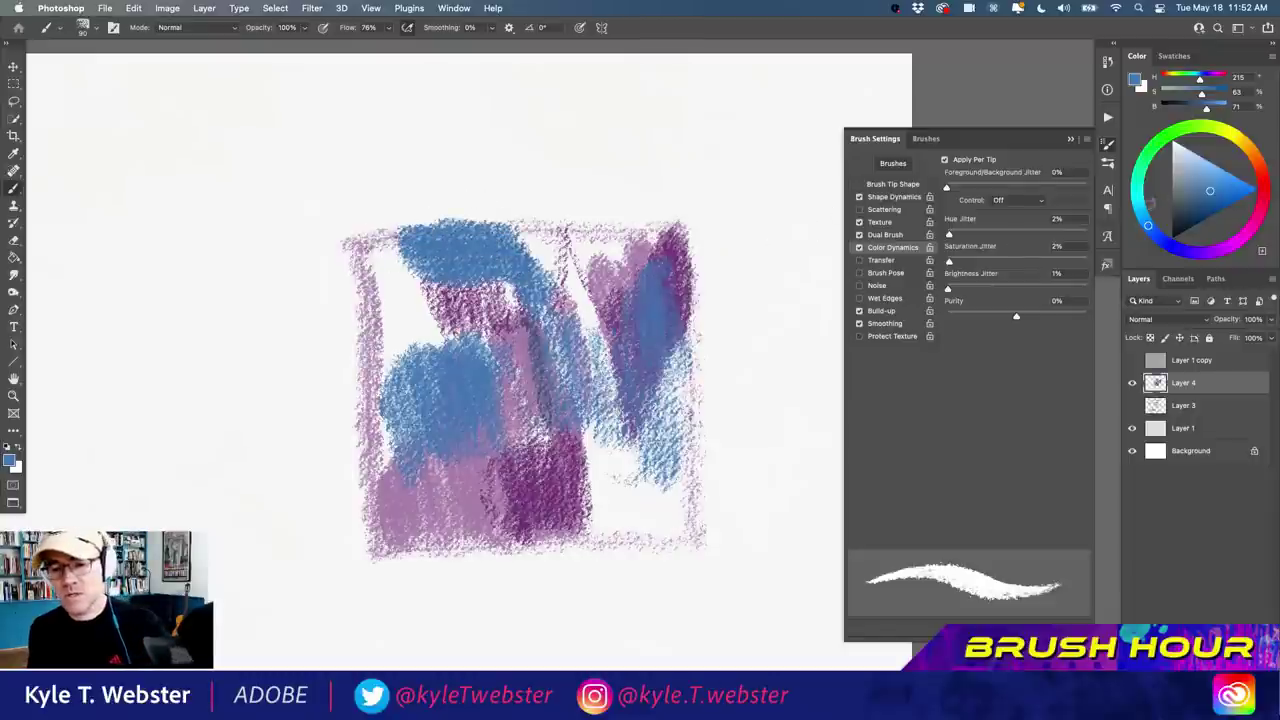
Scribble teal-green over the square's right side and along its bottom.
left_click_drag(1148, 225, 1140, 168)
left_click(1191, 203)
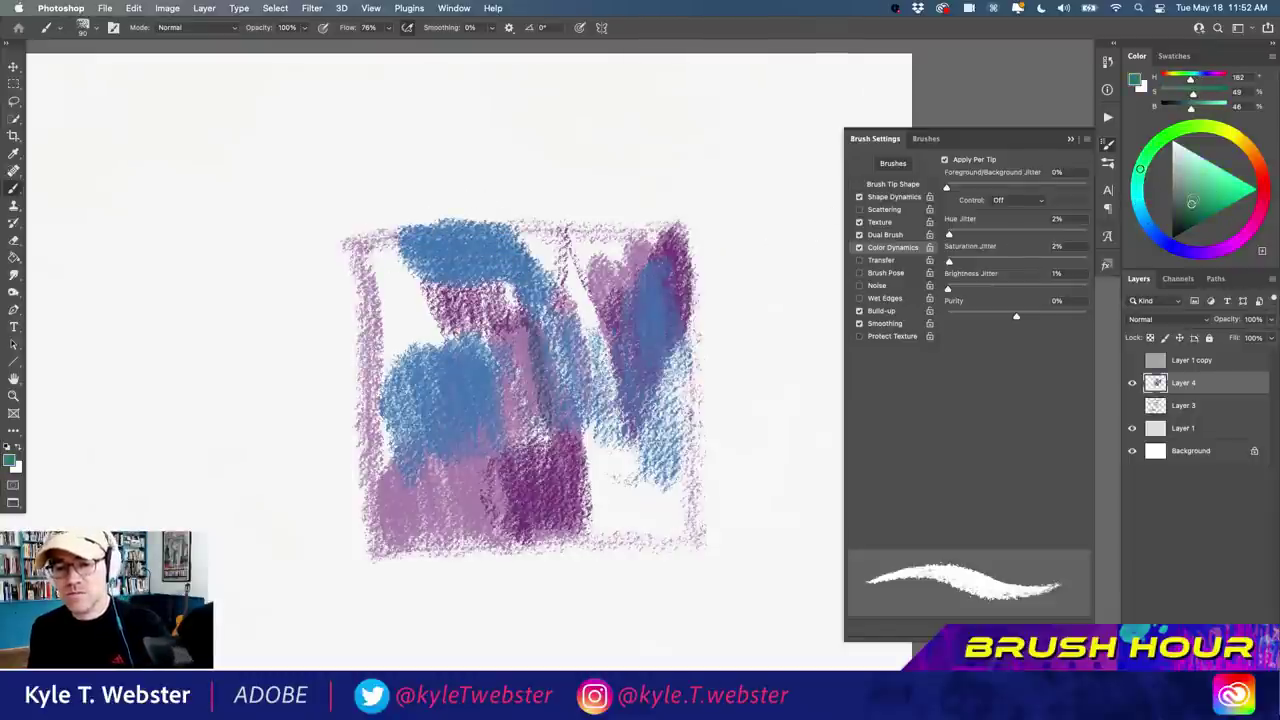
mouse_move(525, 345)
left_mouse_down()
mouse_move(625, 488)
mouse_move(660, 400)
mouse_move(650, 470)
mouse_move(595, 490)
mouse_move(460, 340)
mouse_move(545, 437)
left_mouse_up()
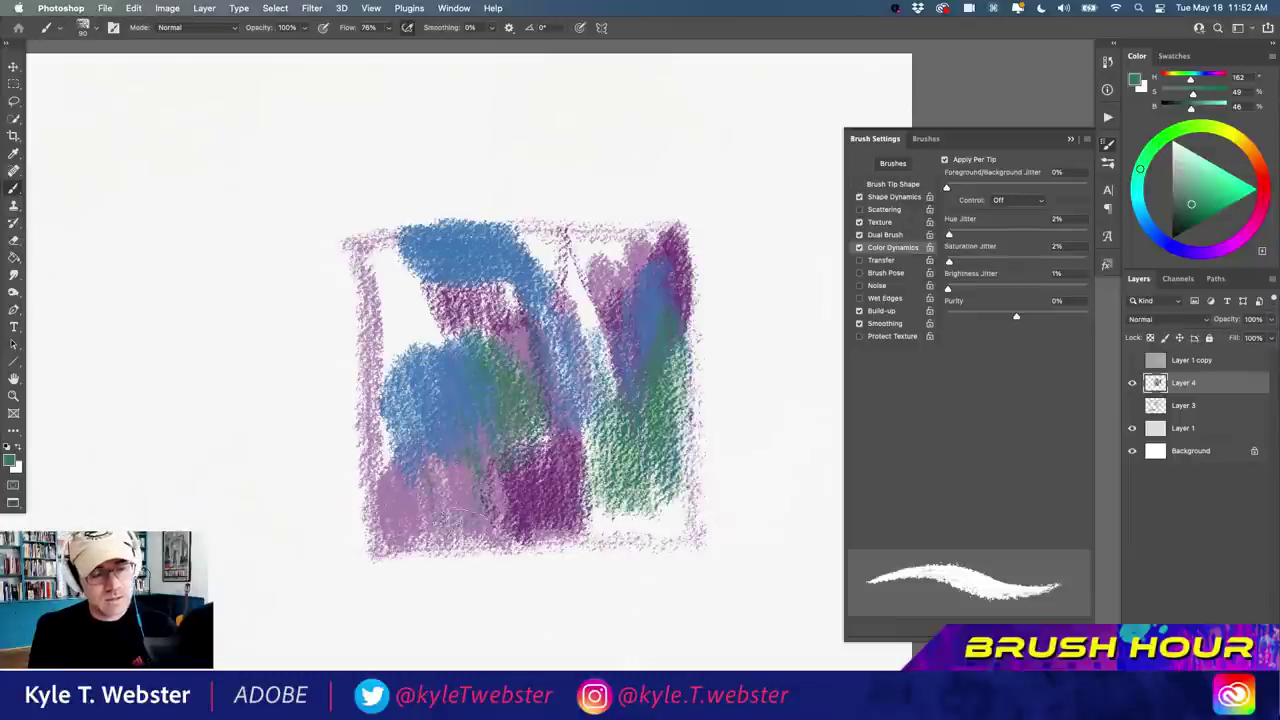
mouse_move(460, 520)
left_mouse_down()
mouse_move(600, 500)
mouse_move(660, 510)
mouse_move(650, 435)
mouse_move(455, 315)
mouse_move(465, 290)
mouse_move(420, 218)
left_mouse_up()
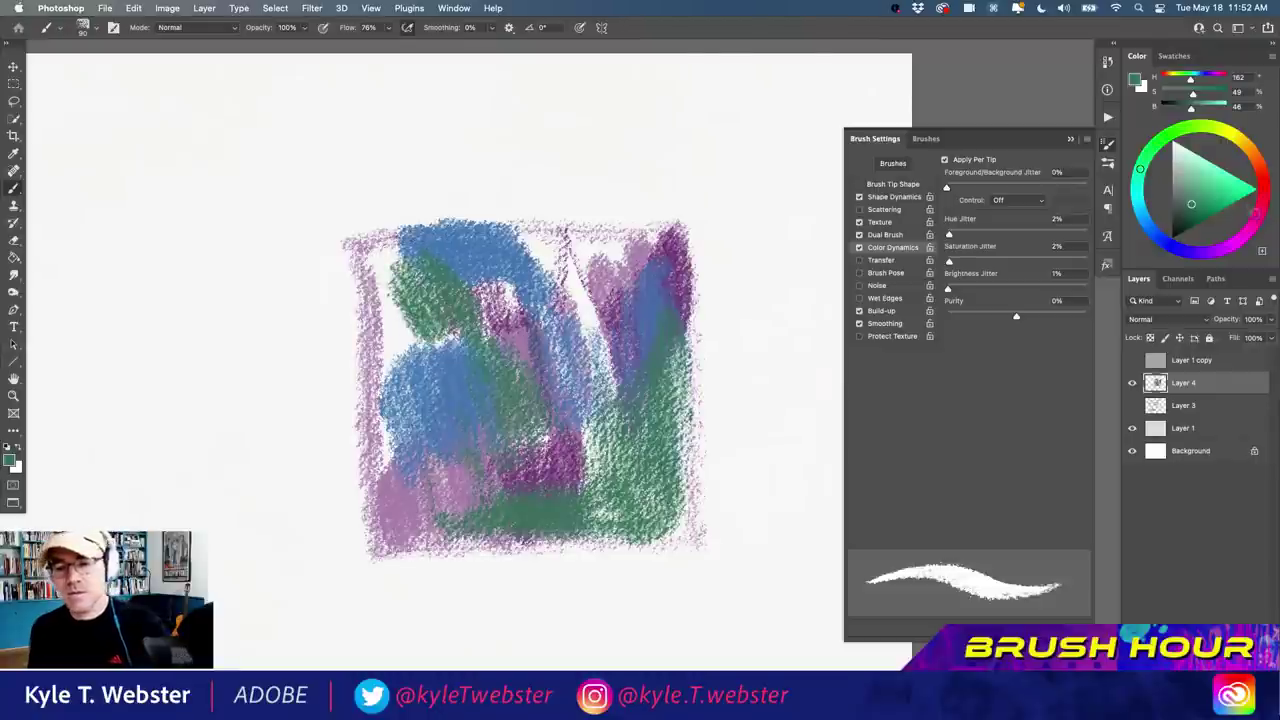
Sweep magenta-red strokes across the square's centre, top, right side and centre-left.
left_click(1251, 227)
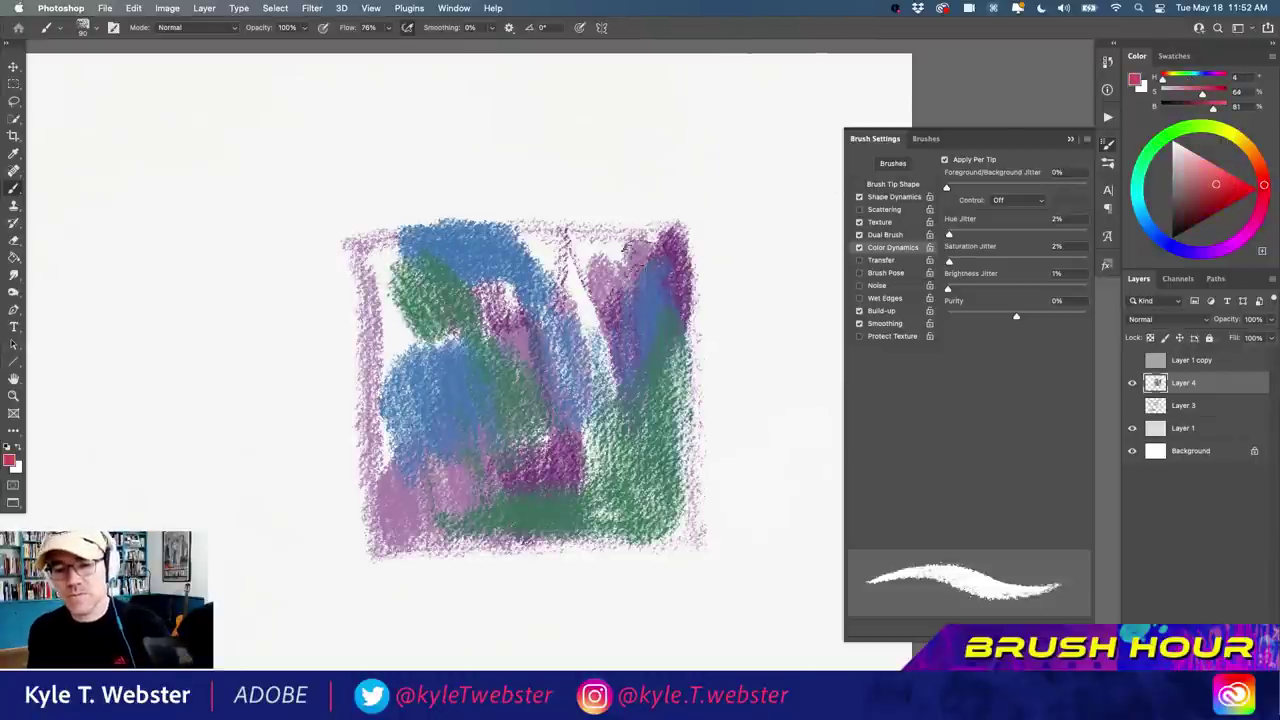
mouse_move(560, 355)
left_mouse_down()
mouse_move(605, 292)
mouse_move(612, 310)
mouse_move(655, 258)
left_mouse_up()
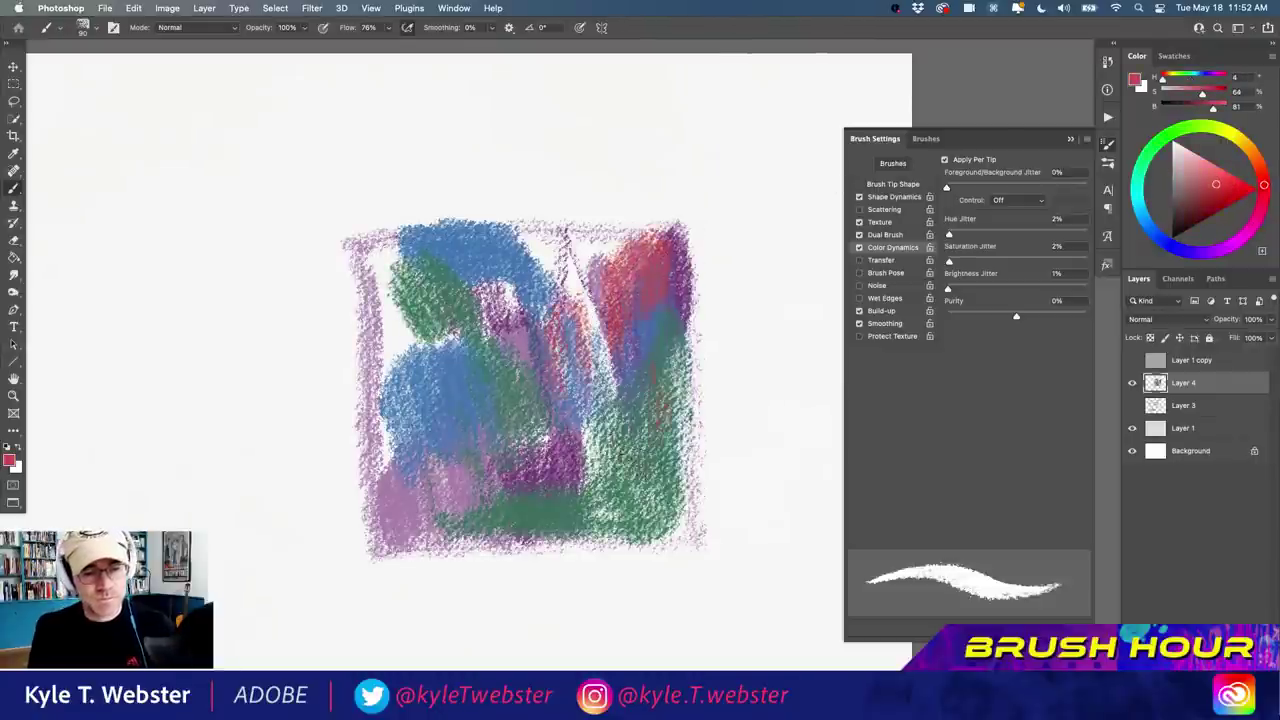
mouse_move(680, 470)
left_mouse_down()
mouse_move(605, 390)
mouse_move(560, 380)
mouse_move(470, 270)
mouse_move(600, 250)
left_mouse_up()
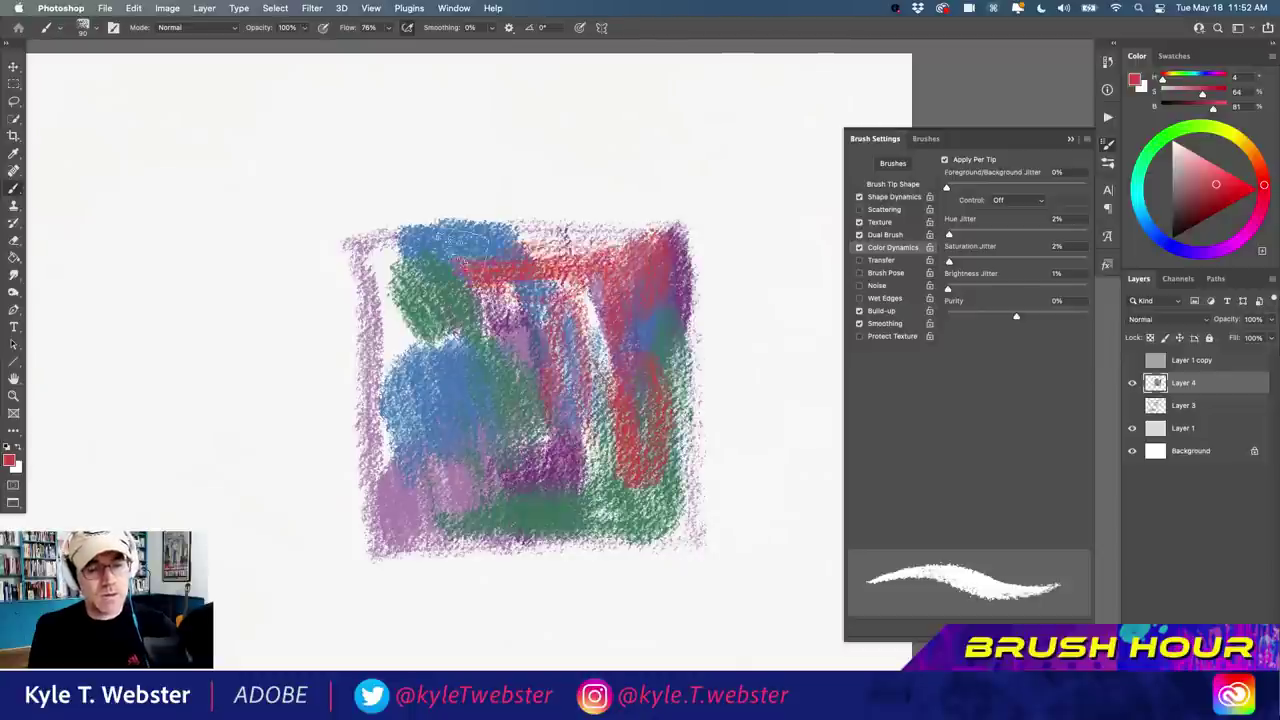
mouse_move(465, 238)
left_mouse_down()
mouse_move(600, 245)
mouse_move(460, 345)
mouse_move(500, 430)
mouse_move(440, 440)
mouse_move(410, 470)
mouse_move(400, 275)
mouse_move(380, 300)
mouse_move(383, 420)
left_mouse_up()
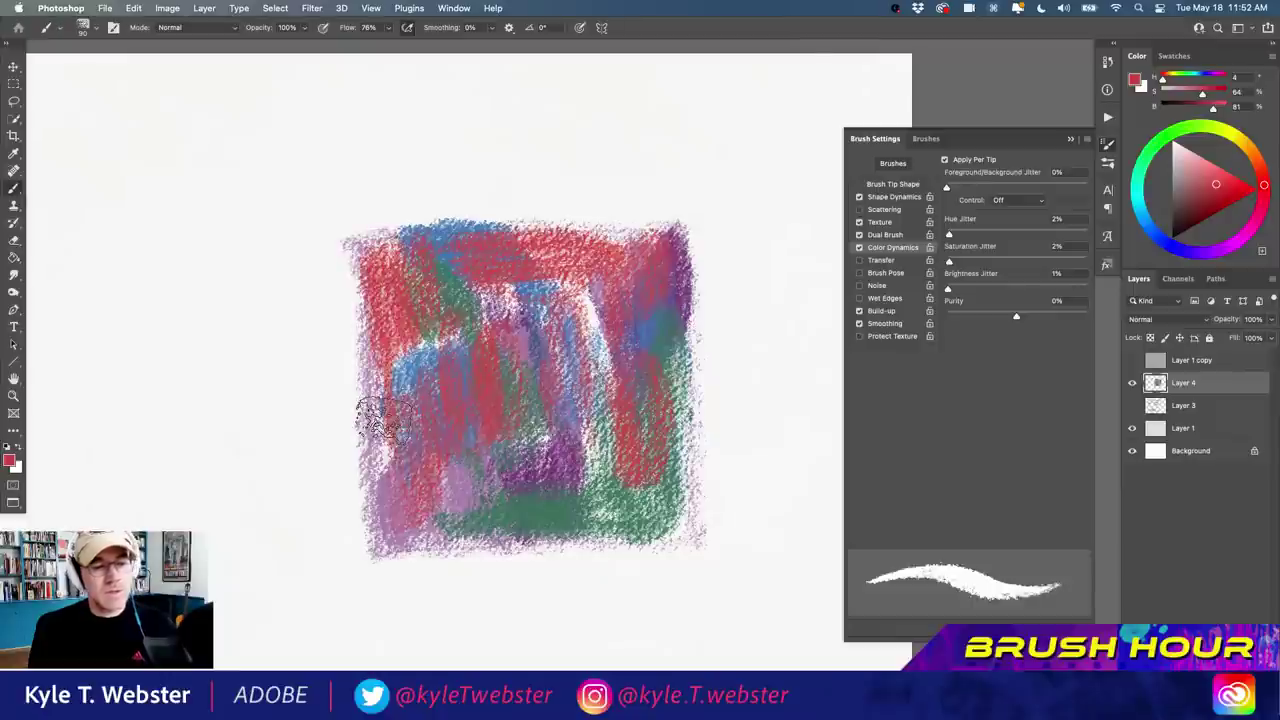
Smudge the square's strokes at 100% strength into a soft blend, then sample its mauve-pink.
key("r")
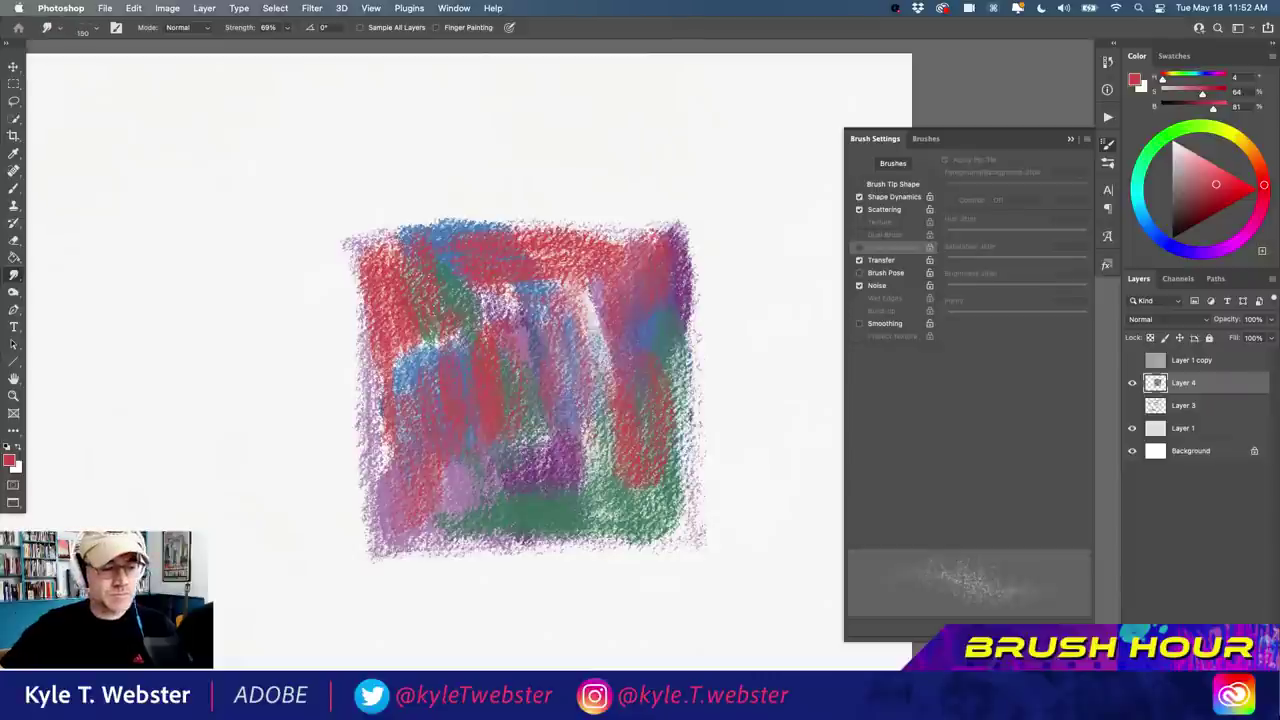
left_click(287, 29)
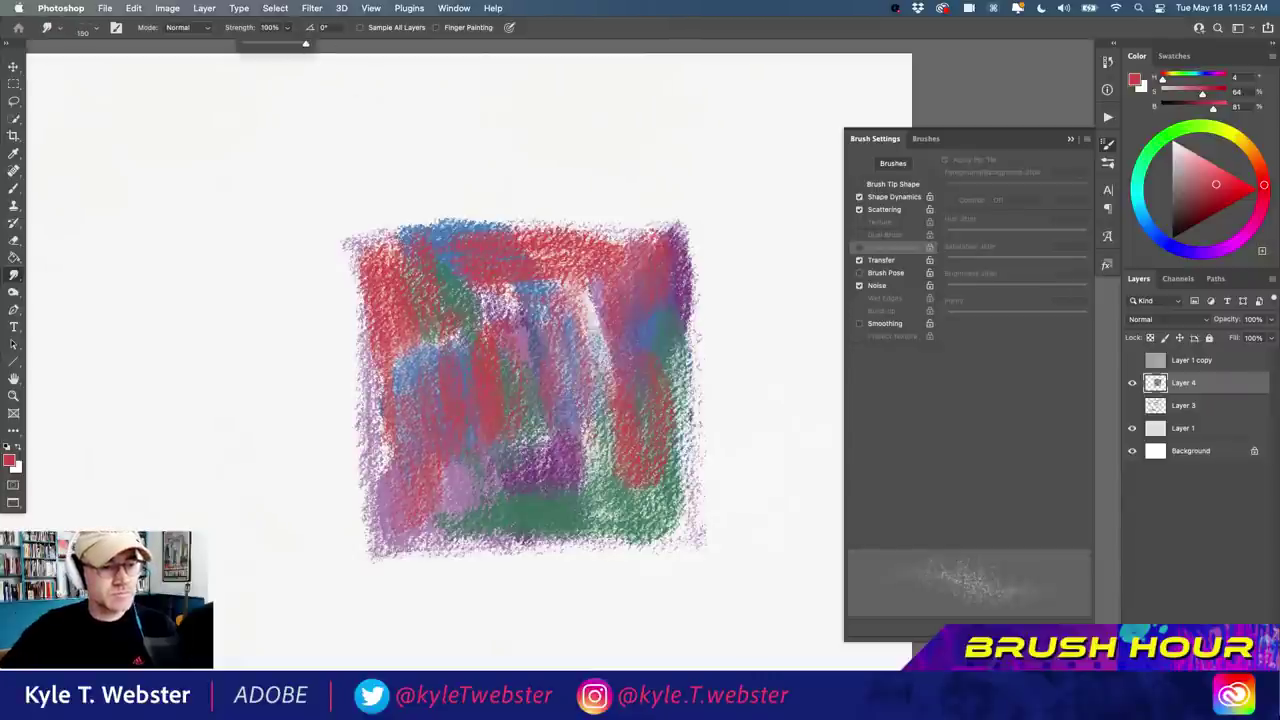
key("Return")
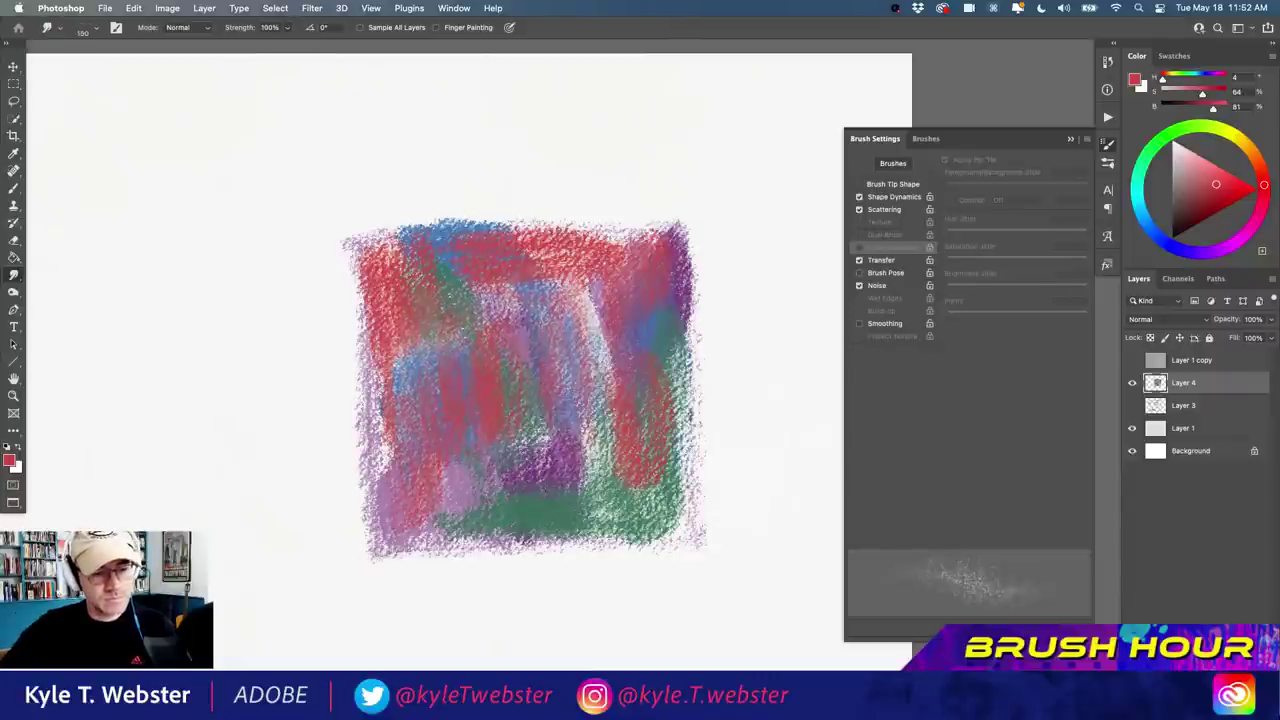
left_click_drag(503, 298, 590, 255)
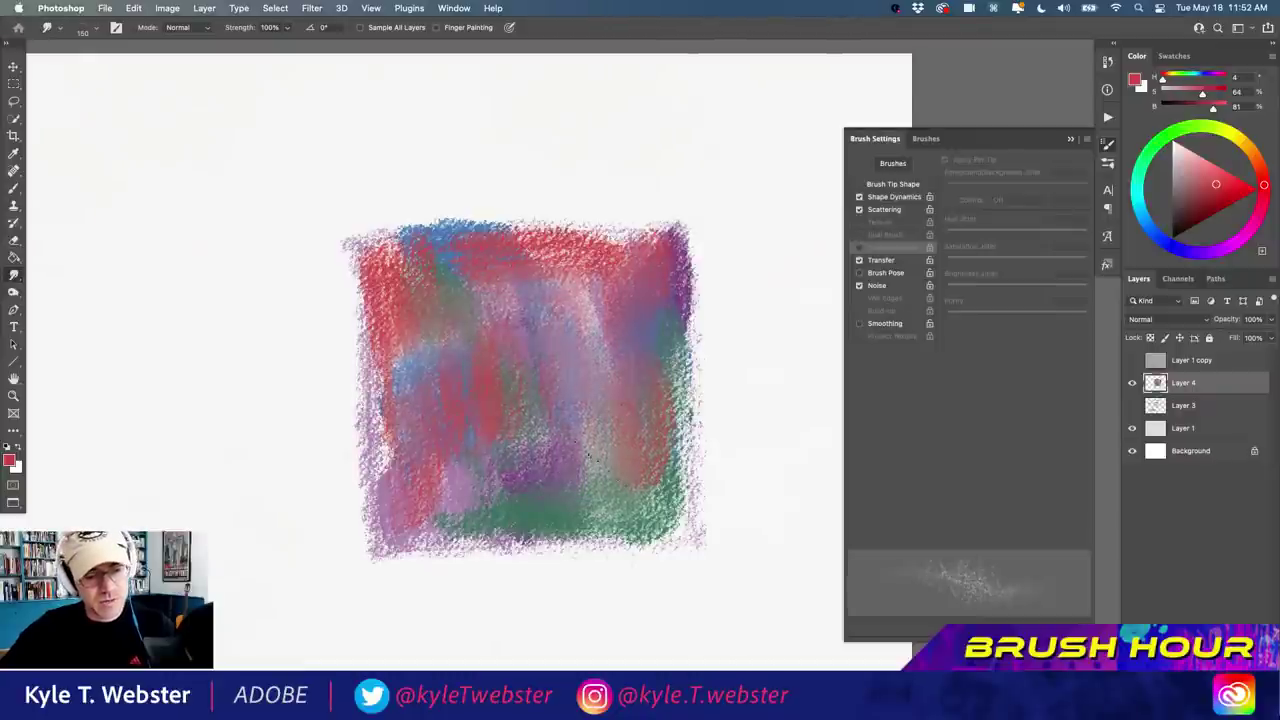
mouse_move(645, 535)
left_mouse_down()
mouse_move(695, 395)
mouse_move(695, 455)
left_mouse_up()
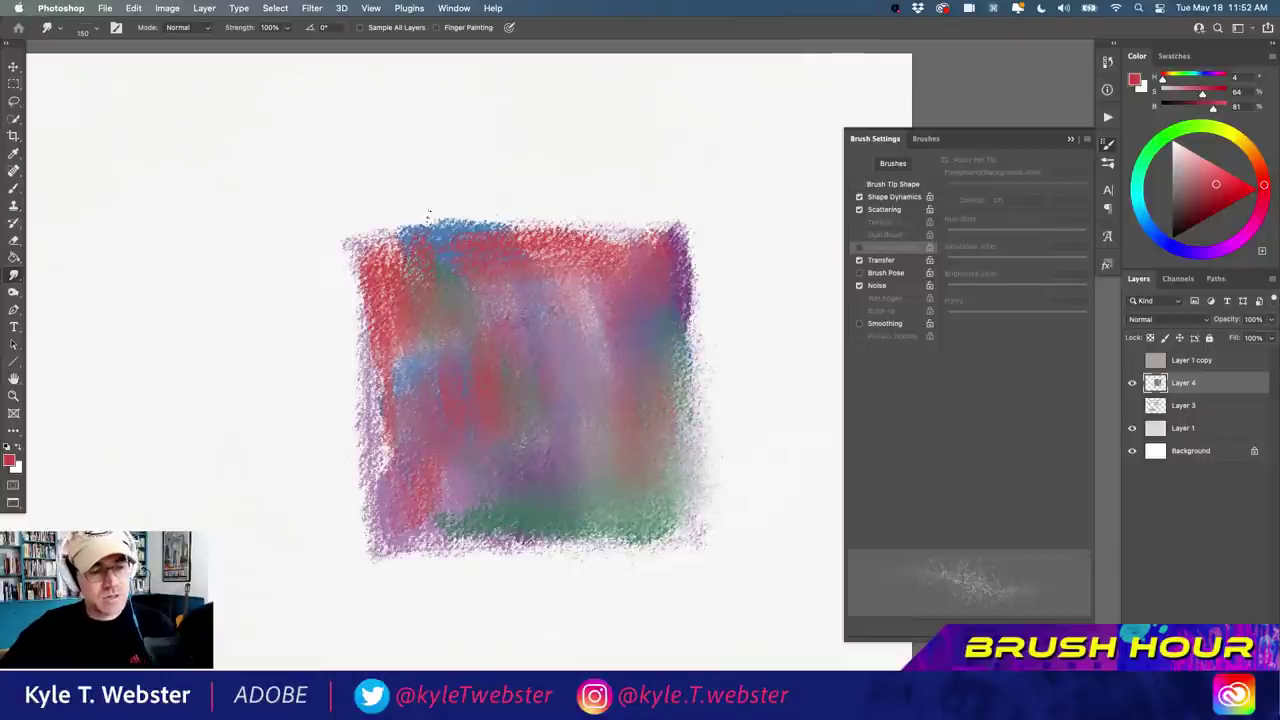
left_click_drag(366, 272, 378, 415)
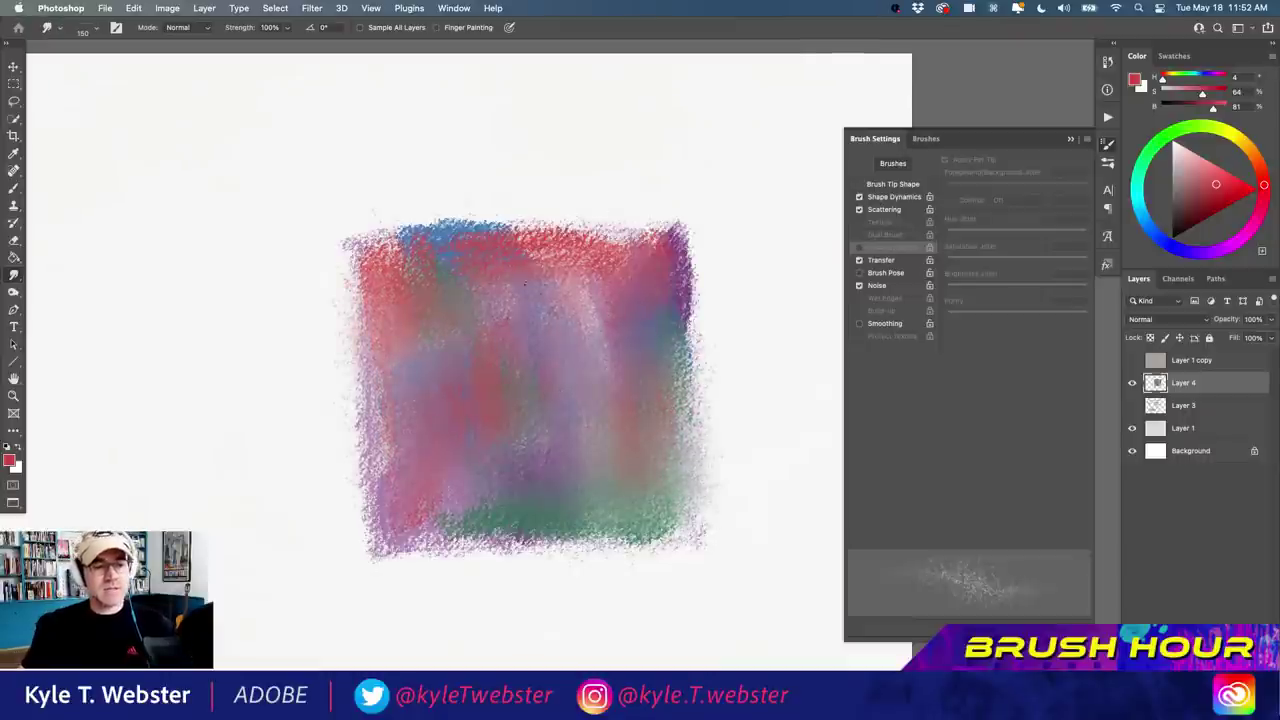
left_click_drag(590, 320, 583, 213)
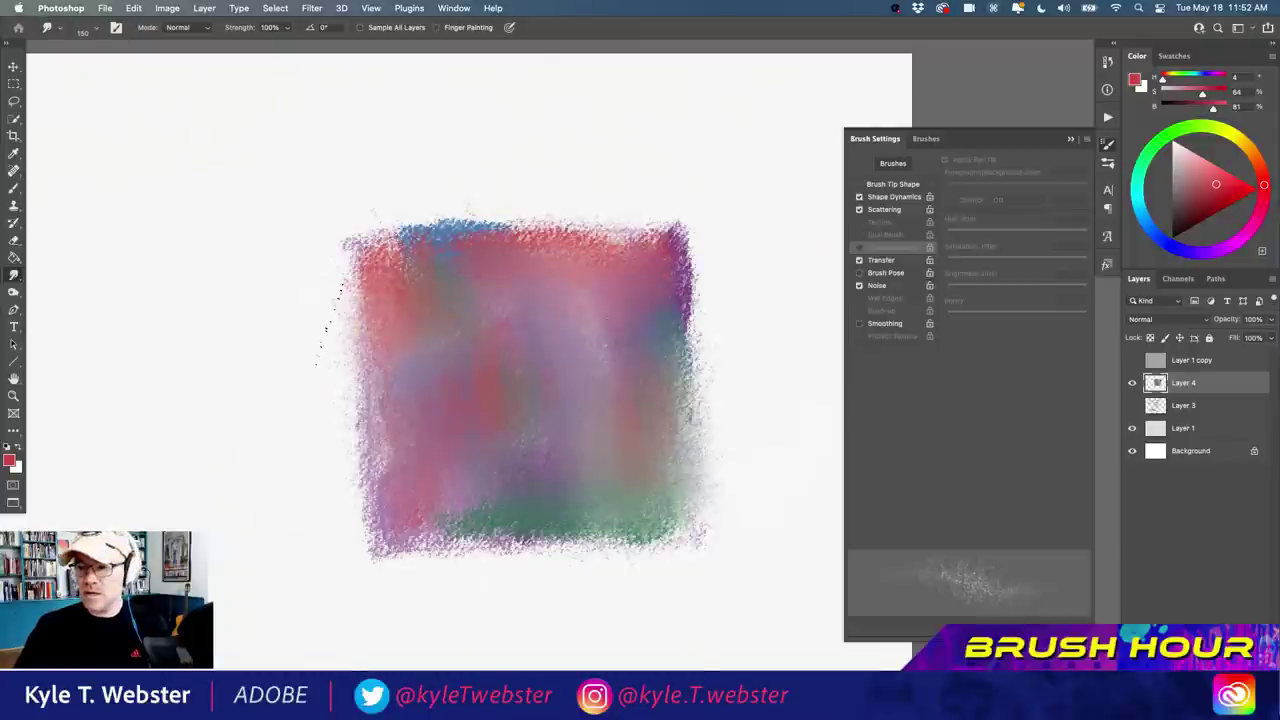
key("b")
left_click(564, 345, "alt")
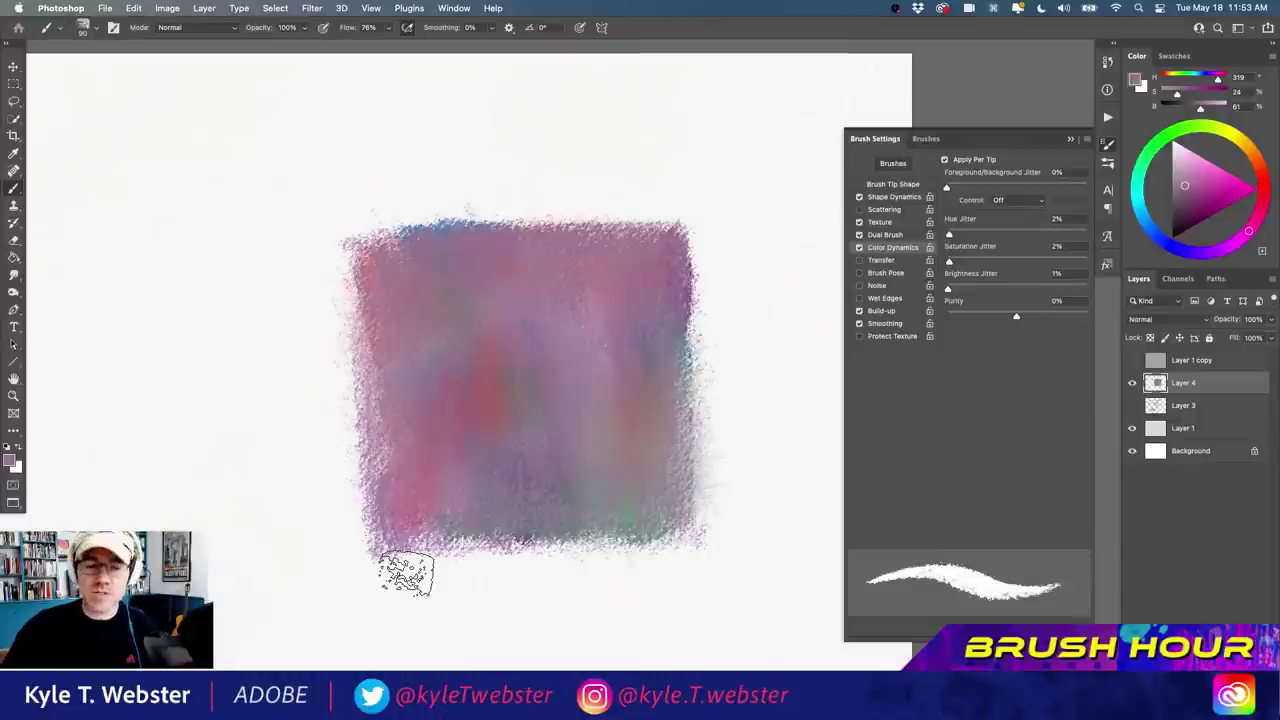
Paint an orange head, neck and shoulders with a smaller brush, then pick dark purple for hair.
left_click(1258, 165)
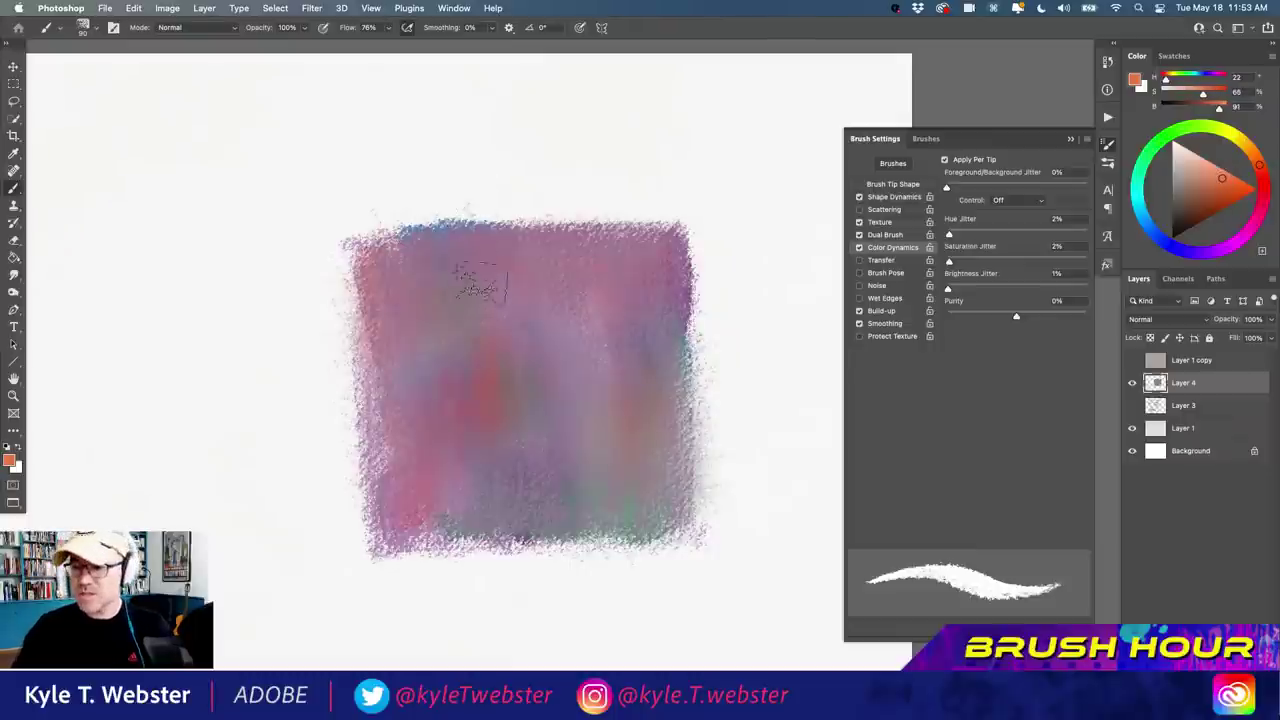
key("bracketleft")
key("bracketleft")
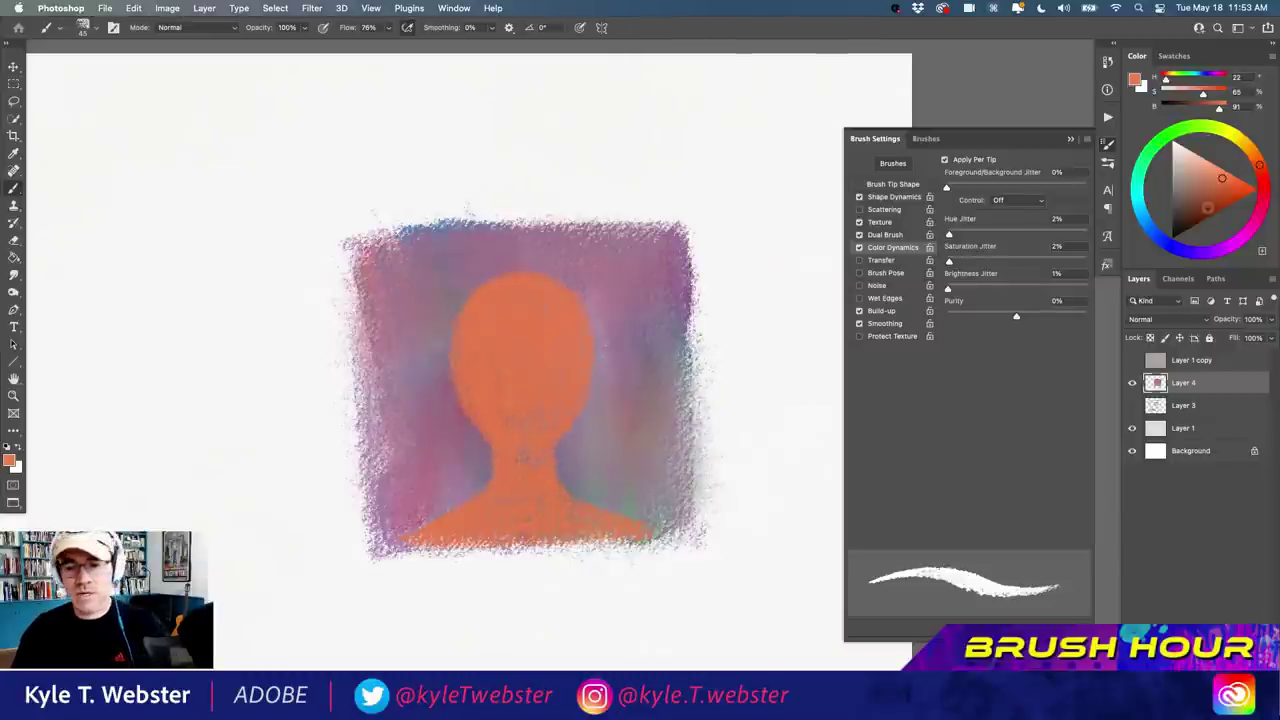
left_click(766, 229, "ctrl+alt+super")
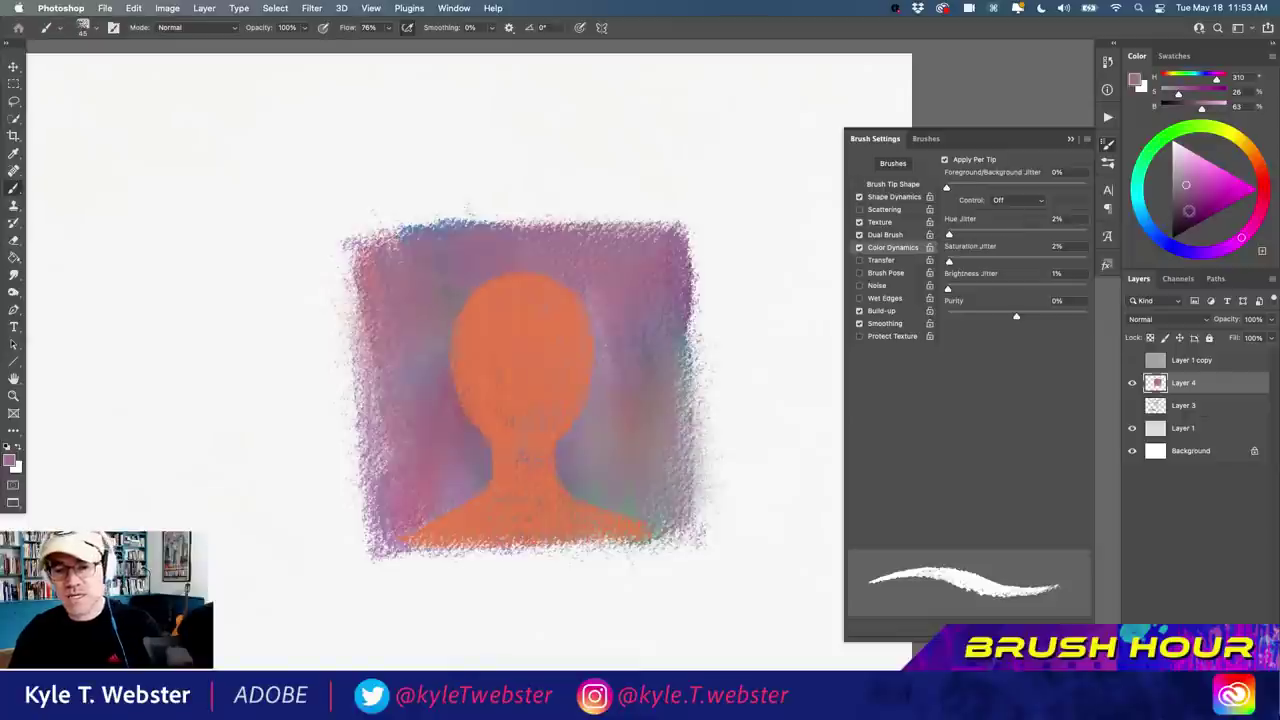
Paint dark purple hair with a straight forehead fringe, falling past the shoulders on both sides.
mouse_move(464, 318)
left_mouse_down()
mouse_move(565, 314)
mouse_move(505, 309)
mouse_move(505, 285)
mouse_move(478, 279)
mouse_move(563, 303)
mouse_move(505, 285)
left_mouse_up()
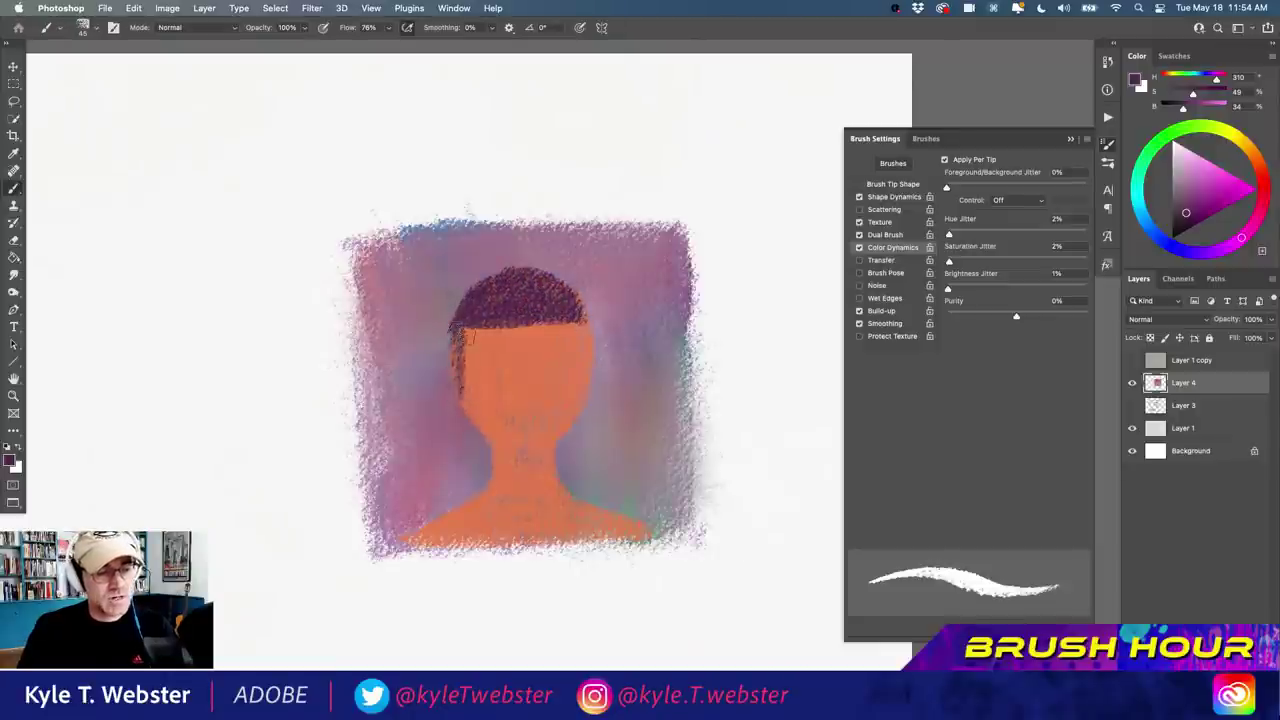
mouse_move(461, 338)
left_mouse_down()
mouse_move(467, 440)
mouse_move(462, 316)
mouse_move(477, 447)
mouse_move(455, 326)
mouse_move(445, 434)
mouse_move(454, 322)
mouse_move(447, 434)
mouse_move(448, 375)
mouse_move(454, 416)
mouse_move(483, 460)
mouse_move(469, 415)
mouse_move(487, 462)
mouse_move(466, 396)
mouse_move(484, 434)
mouse_move(478, 475)
mouse_move(463, 467)
mouse_move(481, 485)
mouse_move(485, 474)
mouse_move(470, 461)
mouse_move(451, 474)
mouse_move(449, 440)
mouse_move(437, 510)
left_mouse_up()
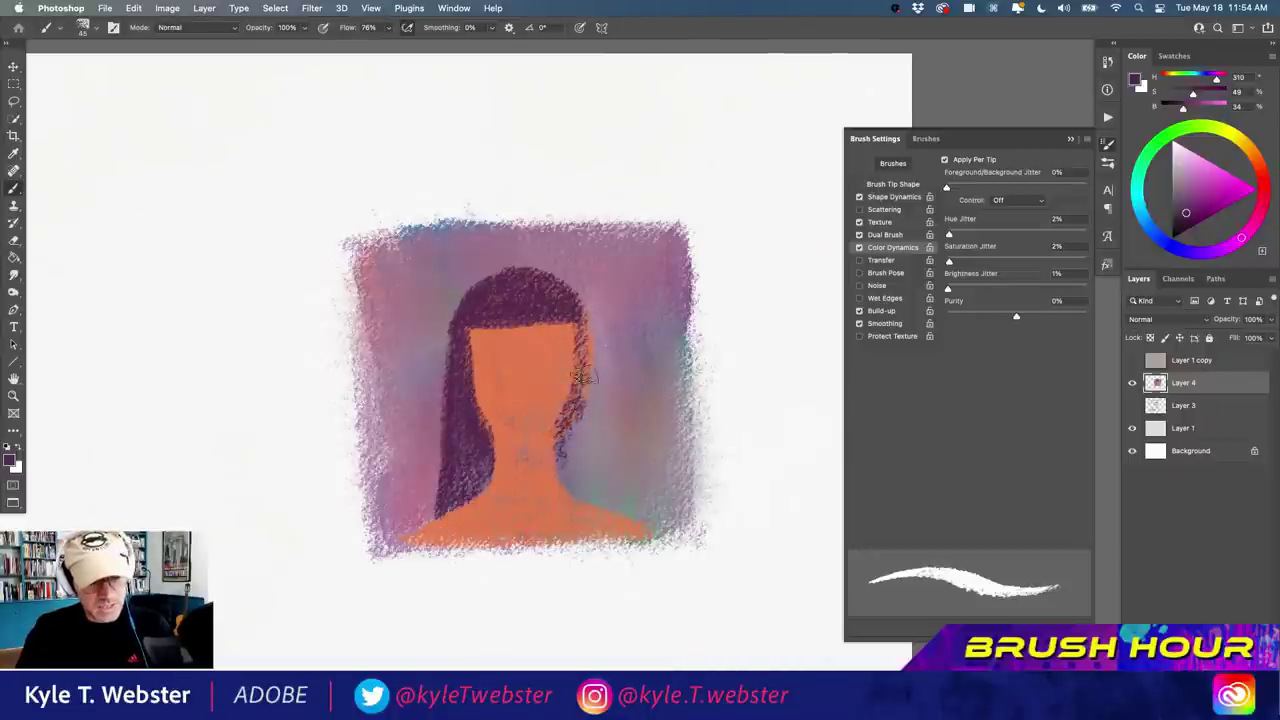
mouse_move(582, 377)
left_mouse_down()
mouse_move(592, 316)
mouse_move(586, 440)
mouse_move(607, 500)
left_mouse_up()
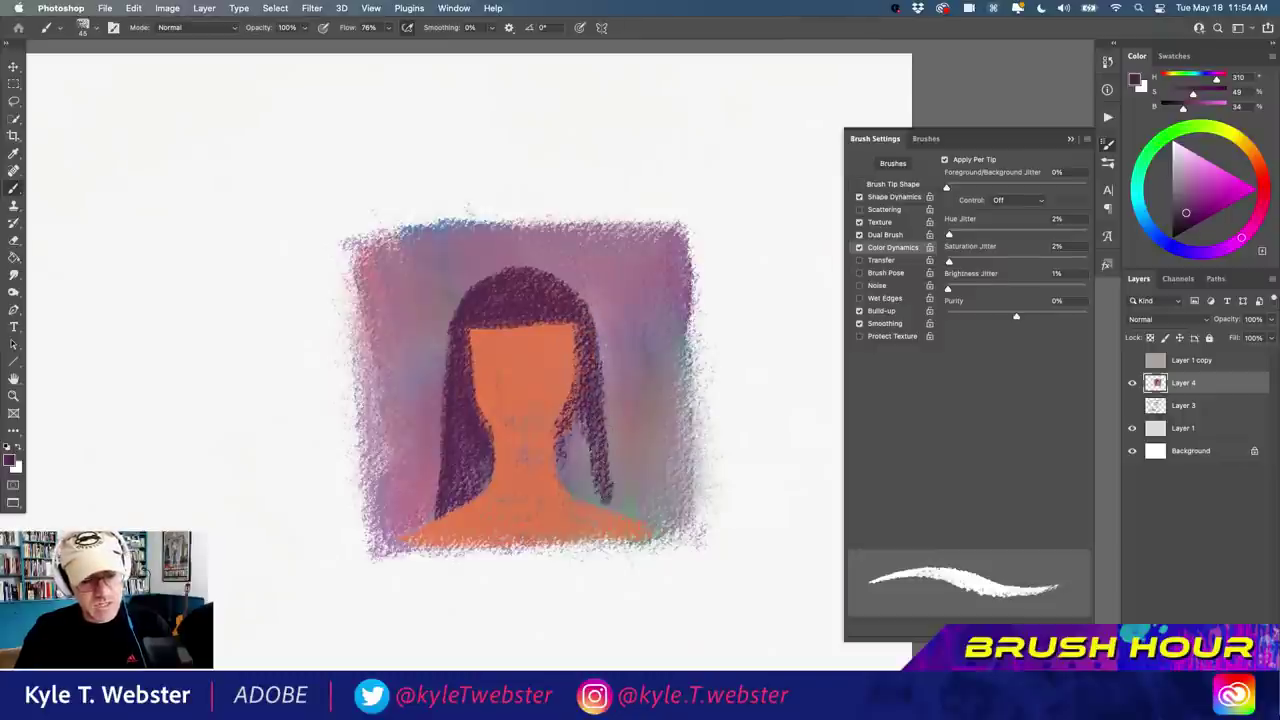
mouse_move(571, 423)
left_mouse_down()
mouse_move(579, 386)
mouse_move(567, 459)
mouse_move(580, 436)
mouse_move(595, 484)
mouse_move(560, 461)
mouse_move(571, 492)
mouse_move(605, 490)
mouse_move(591, 457)
left_mouse_up()
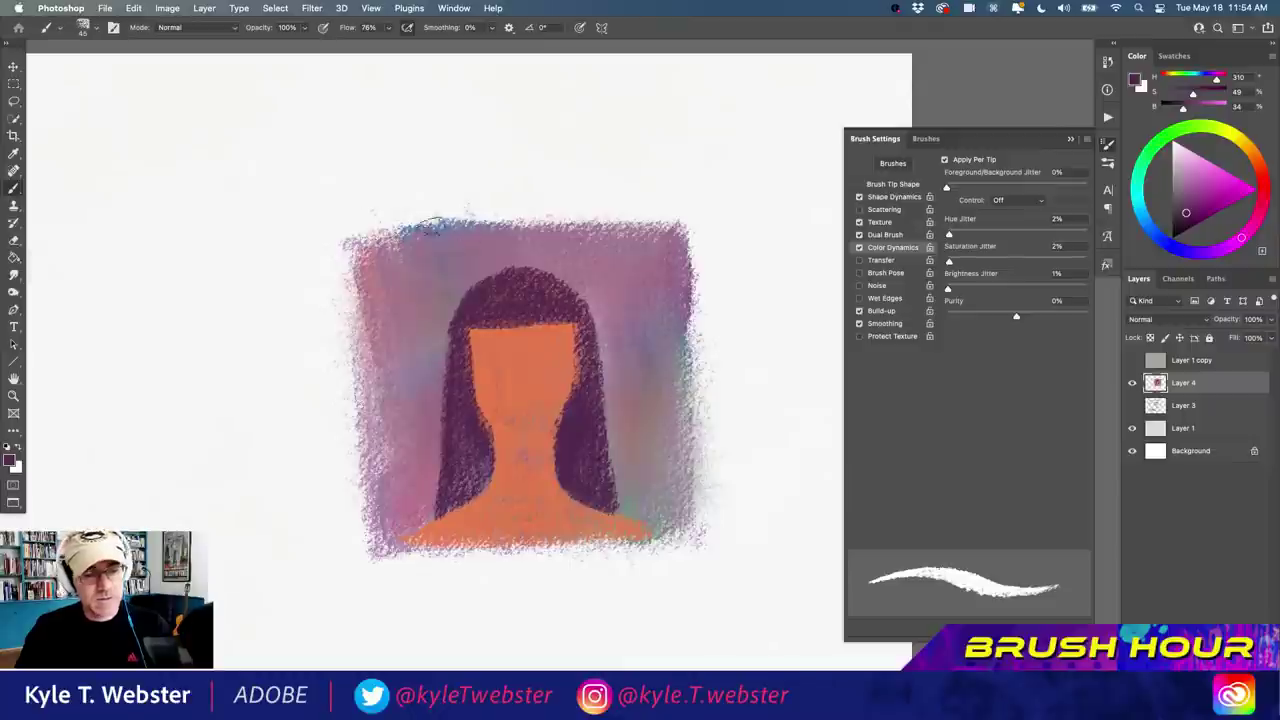
left_click_drag(457, 423, 482, 460)
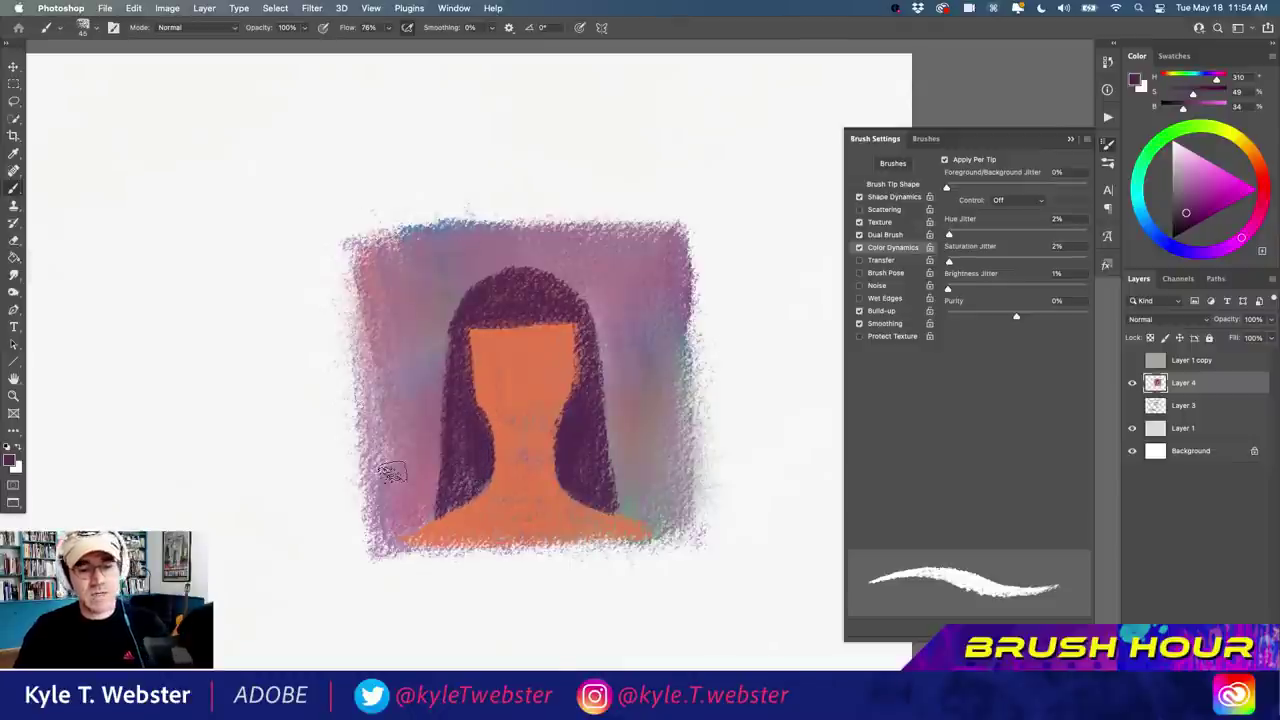
left_click_drag(1178, 248, 1220, 175)
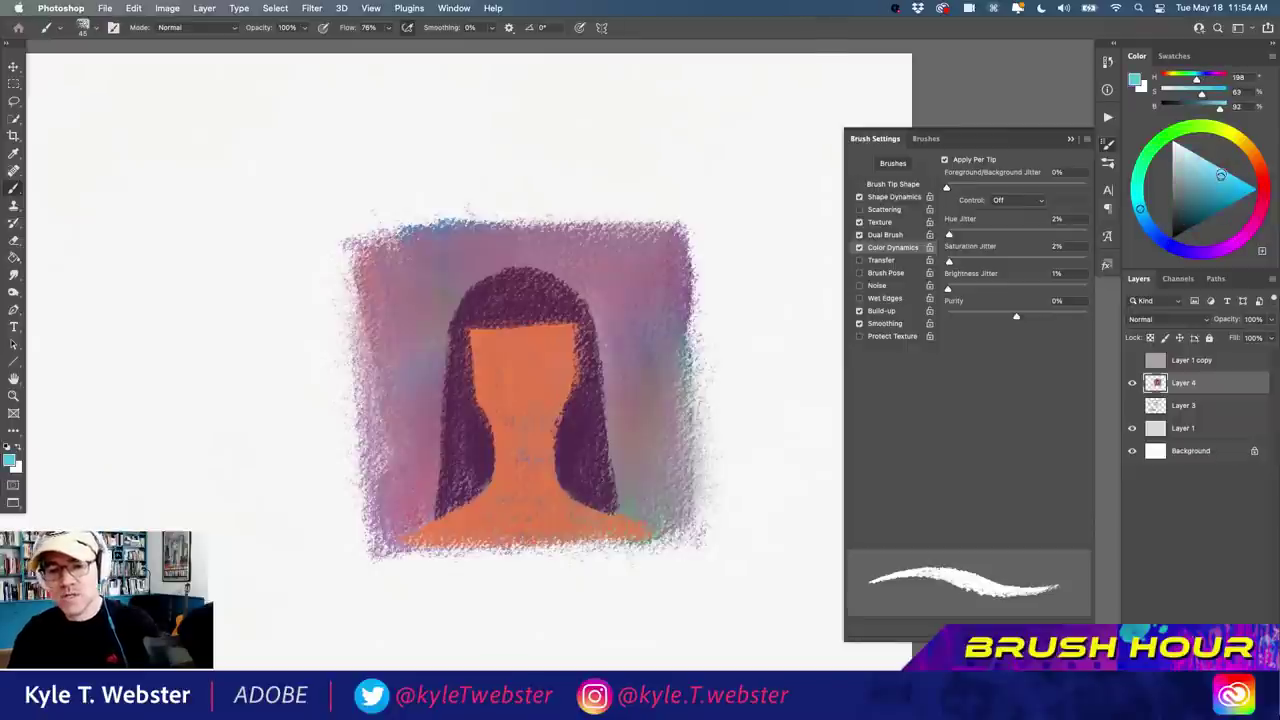
Brush light cyan over the background above and beside the head, covering the pink left of the hair.
mouse_move(428, 271)
left_mouse_down()
mouse_move(422, 330)
mouse_move(455, 290)
mouse_move(418, 370)
mouse_move(405, 262)
mouse_move(385, 330)
mouse_move(366, 285)
mouse_move(462, 268)
mouse_move(485, 300)
mouse_move(450, 262)
mouse_move(486, 240)
mouse_move(405, 235)
mouse_move(345, 270)
left_mouse_up()
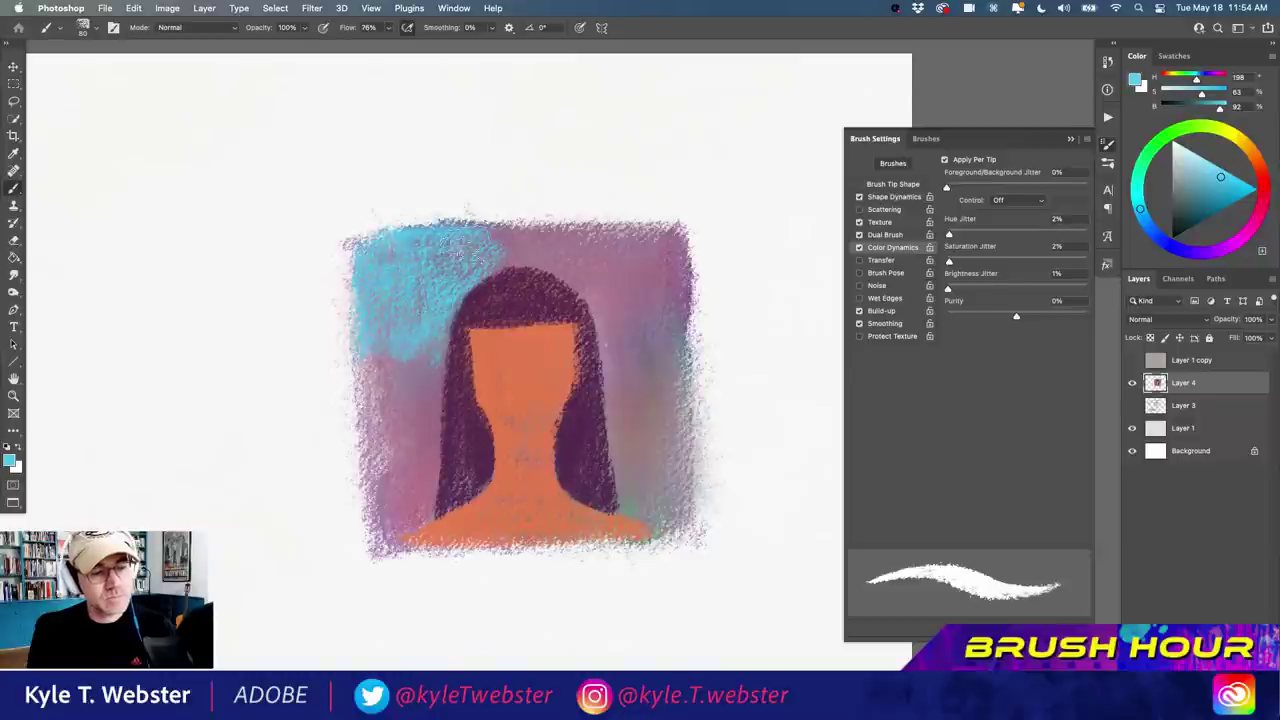
mouse_move(468, 256)
left_mouse_down()
mouse_move(560, 260)
mouse_move(535, 265)
mouse_move(556, 228)
mouse_move(595, 335)
mouse_move(615, 255)
mouse_move(651, 254)
mouse_move(672, 278)
mouse_move(690, 262)
mouse_move(665, 330)
mouse_move(592, 360)
mouse_move(658, 345)
mouse_move(668, 242)
mouse_move(650, 258)
mouse_move(630, 230)
mouse_move(675, 218)
left_mouse_up()
mouse_move(578, 273)
left_mouse_down()
mouse_move(627, 300)
mouse_move(600, 243)
mouse_move(605, 295)
mouse_move(583, 265)
mouse_move(533, 257)
mouse_move(416, 282)
mouse_move(420, 326)
mouse_move(372, 265)
left_mouse_up()
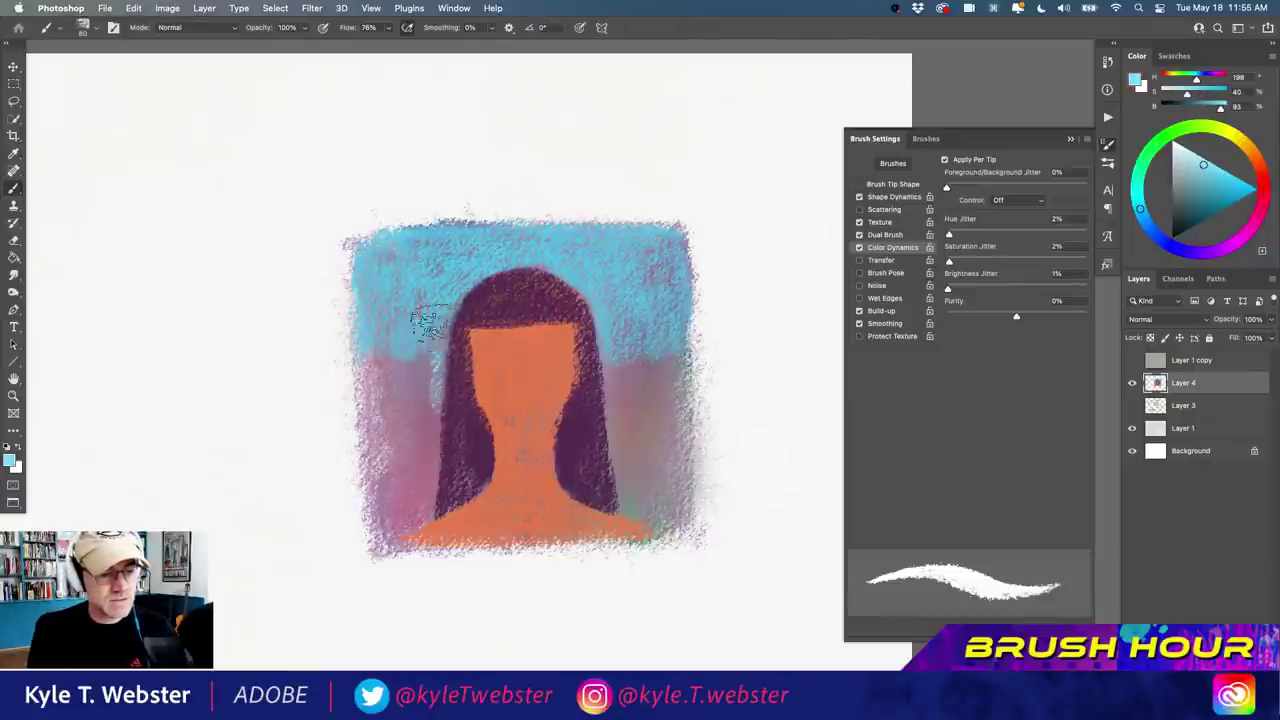
mouse_move(385, 410)
left_mouse_down()
mouse_move(364, 340)
mouse_move(358, 390)
mouse_move(381, 470)
mouse_move(408, 392)
left_mouse_up()
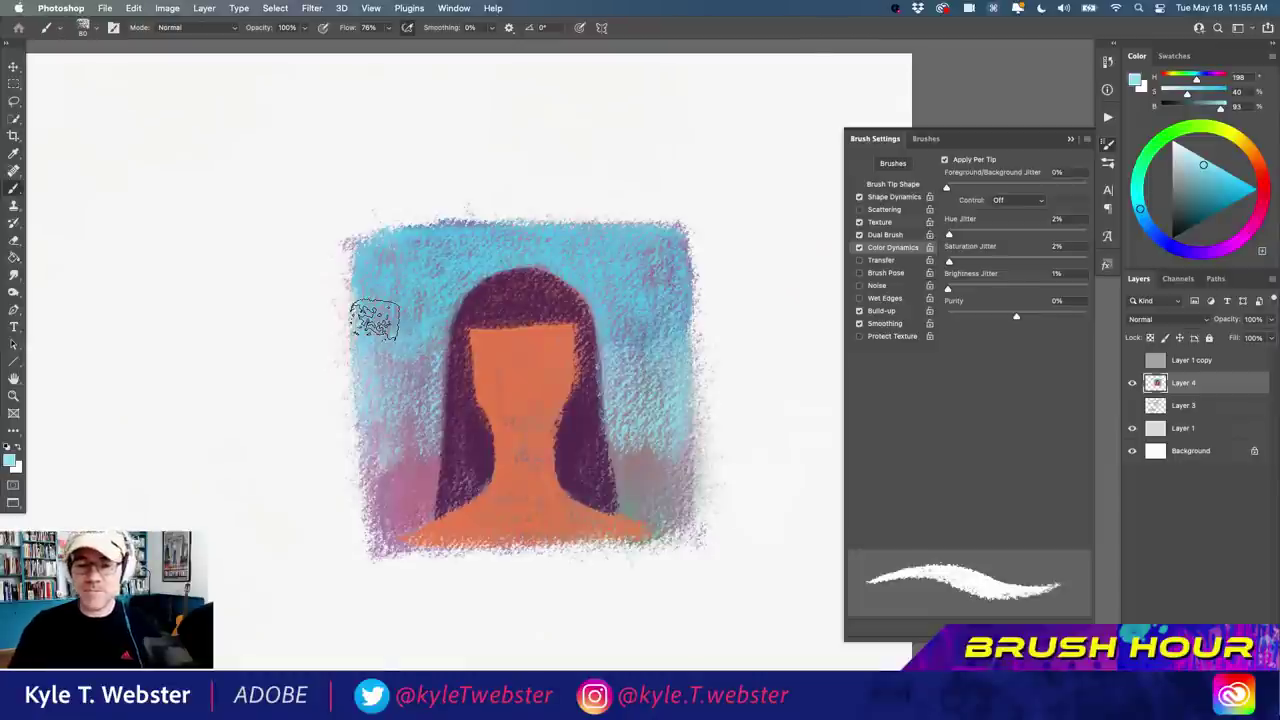
Scrub grey-blue, then teal, into the lower background on both sides of the neck.
left_click(648, 505, "alt")
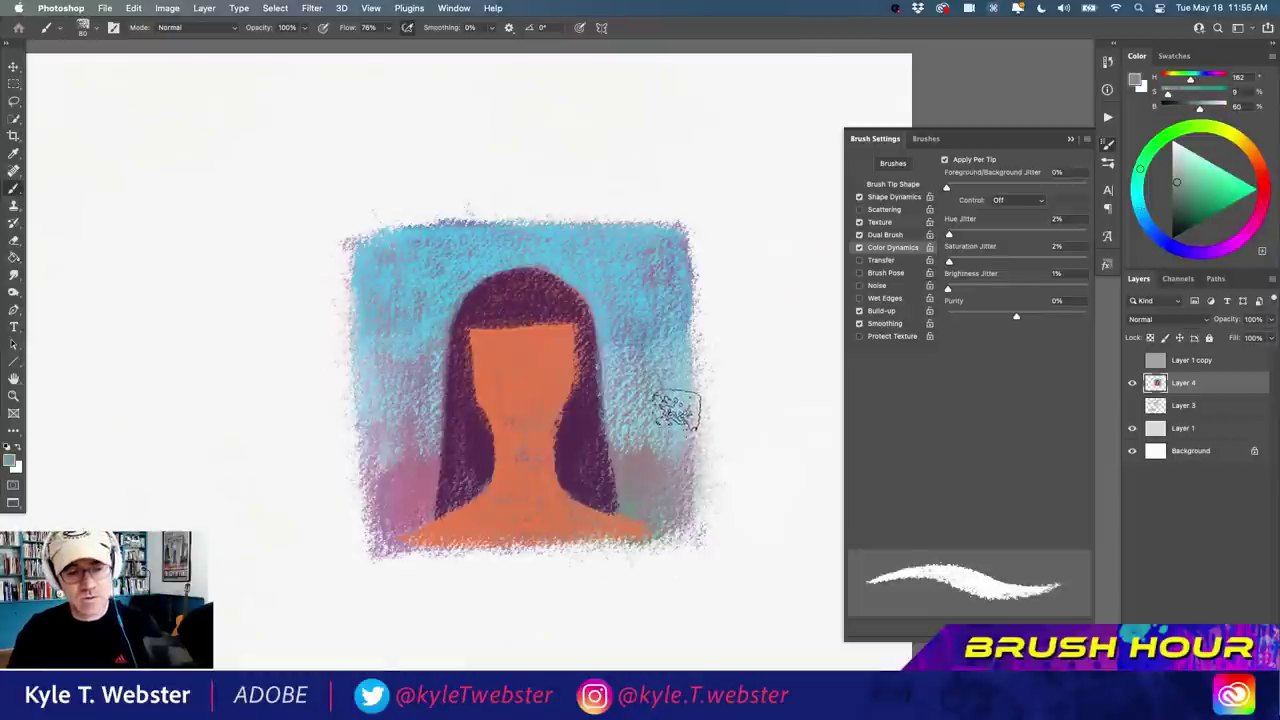
mouse_move(679, 505)
left_mouse_down()
mouse_move(650, 430)
mouse_move(640, 505)
mouse_move(627, 473)
mouse_move(638, 435)
mouse_move(672, 421)
mouse_move(633, 436)
mouse_move(670, 461)
mouse_move(680, 496)
mouse_move(632, 490)
left_mouse_up()
mouse_move(420, 462)
left_mouse_down()
mouse_move(414, 425)
mouse_move(401, 438)
mouse_move(372, 539)
mouse_move(419, 448)
left_mouse_up()
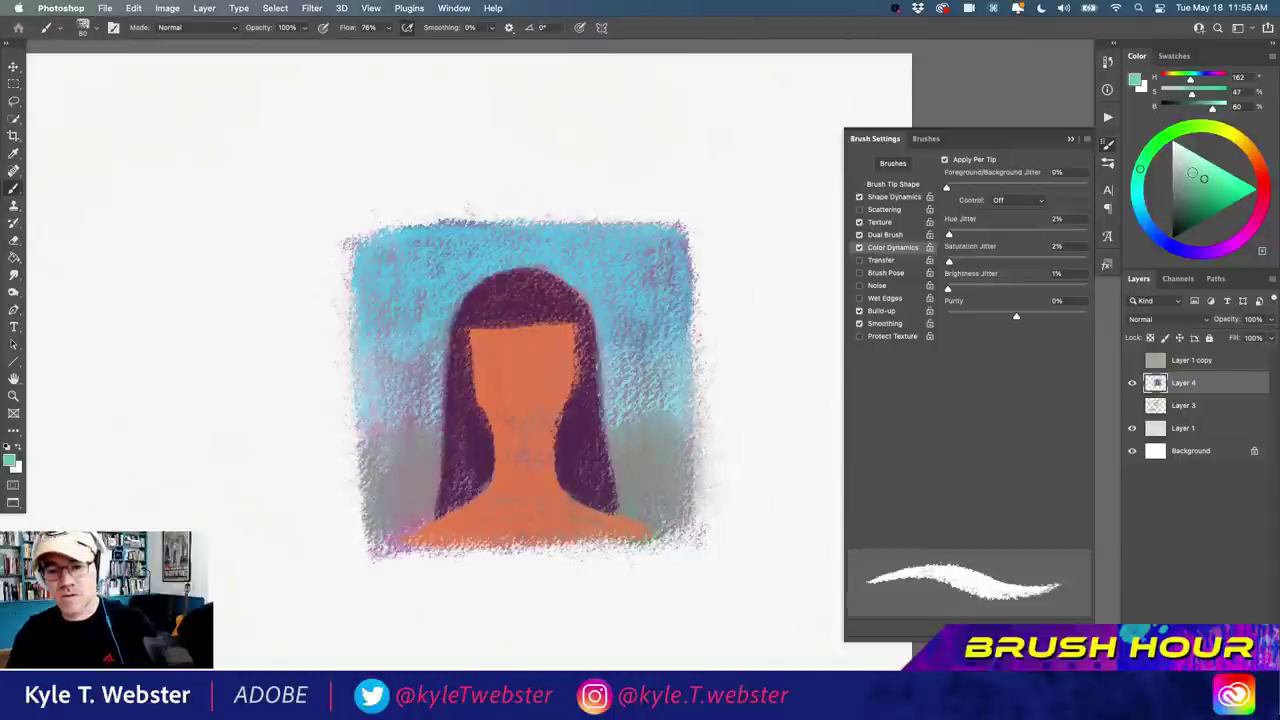
left_click(1204, 179)
mouse_move(656, 452)
left_mouse_down()
mouse_move(635, 428)
mouse_move(627, 455)
mouse_move(619, 417)
mouse_move(627, 469)
mouse_move(649, 434)
mouse_move(673, 426)
mouse_move(683, 487)
mouse_move(671, 502)
mouse_move(641, 444)
mouse_move(625, 495)
left_mouse_up()
mouse_move(428, 420)
left_mouse_down()
mouse_move(412, 475)
mouse_move(403, 424)
mouse_move(383, 449)
mouse_move(393, 453)
mouse_move(365, 439)
mouse_move(411, 489)
mouse_move(422, 459)
mouse_move(408, 454)
mouse_move(395, 482)
mouse_move(362, 440)
left_mouse_up()
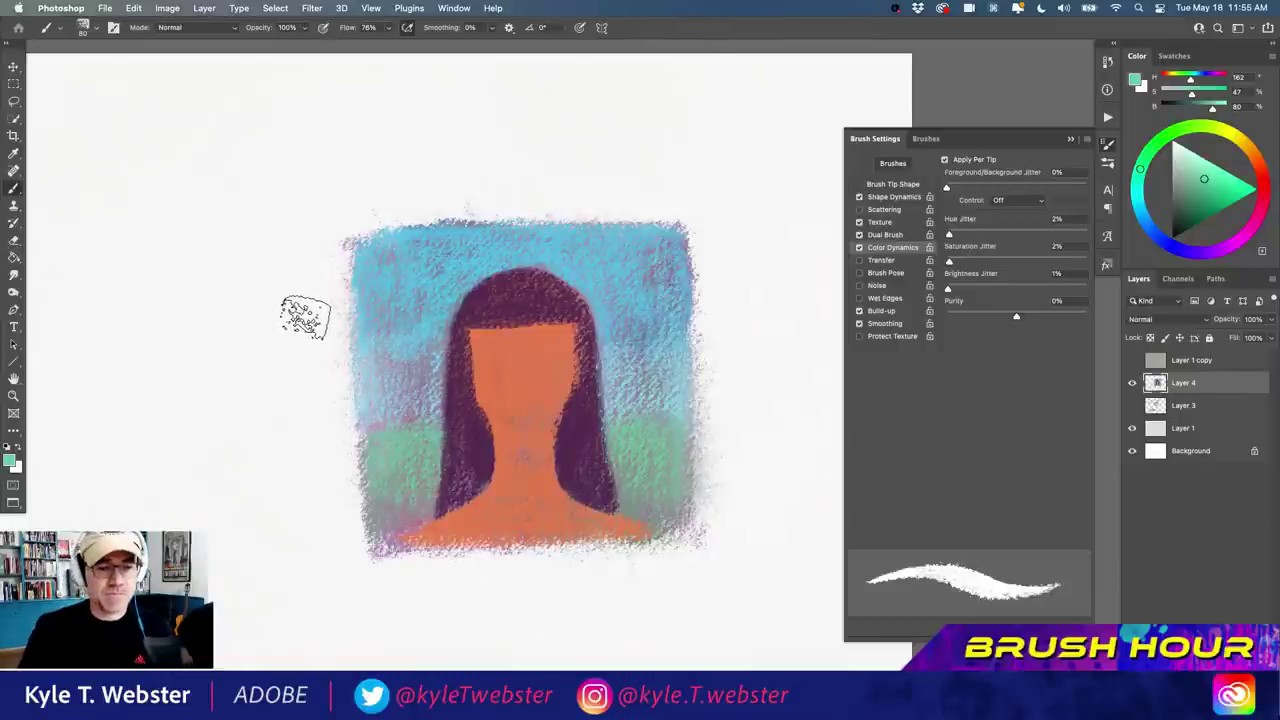
Shift the view so the portrait sits further right and bring up the brush list.
left_click_drag(407, 418, 498, 406)
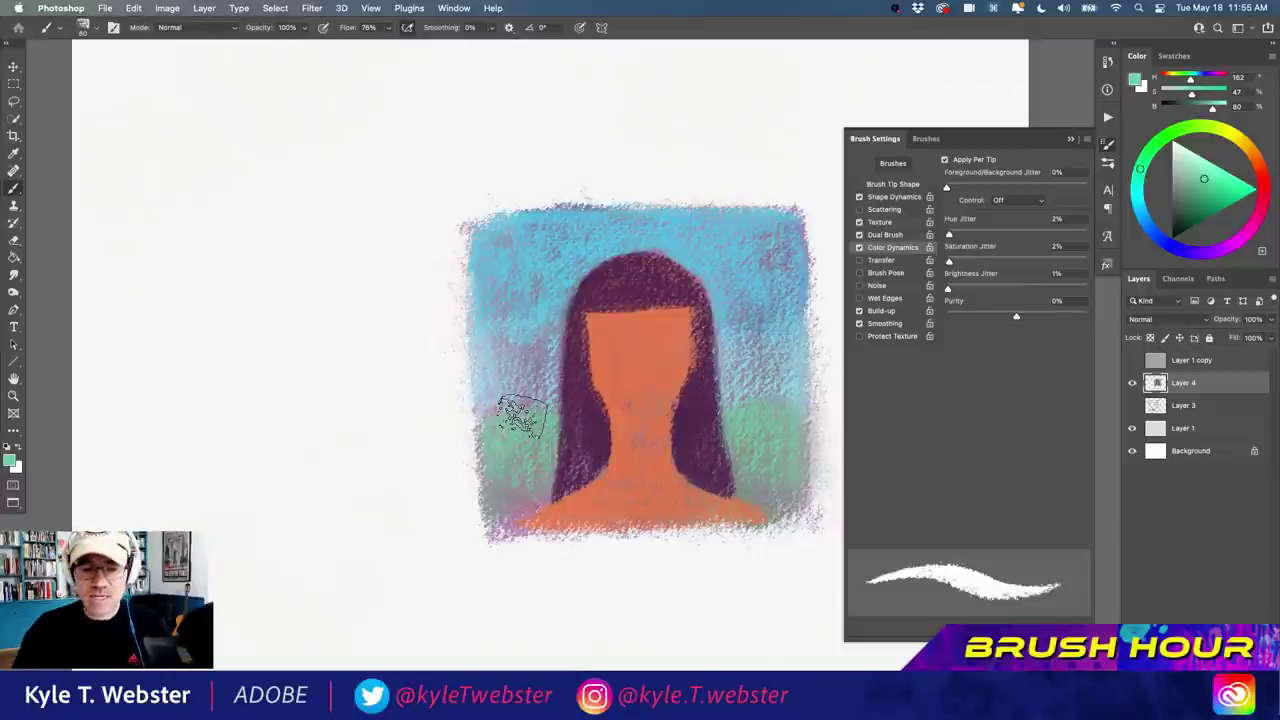
left_click(927, 139)
mouse_move(1088, 320)
left_mouse_down()
mouse_move(1077, 358)
mouse_move(1045, 384)
mouse_move(971, 408)
left_mouse_up()
Switch to the Oil Pastel Soft brush and paint a green test stroke left of the portrait.
left_click(976, 421)
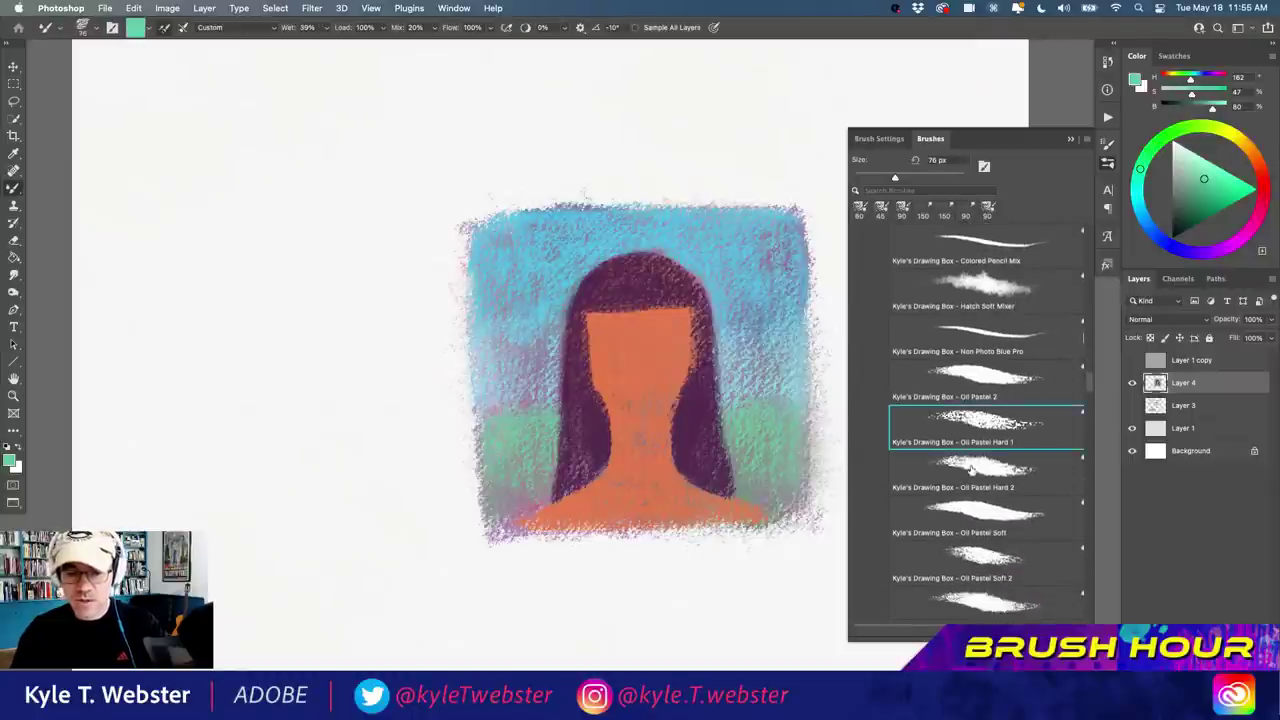
left_click(970, 510)
mouse_move(297, 271)
left_mouse_down()
mouse_move(380, 423)
mouse_move(263, 421)
mouse_move(263, 470)
mouse_move(290, 505)
left_mouse_up()
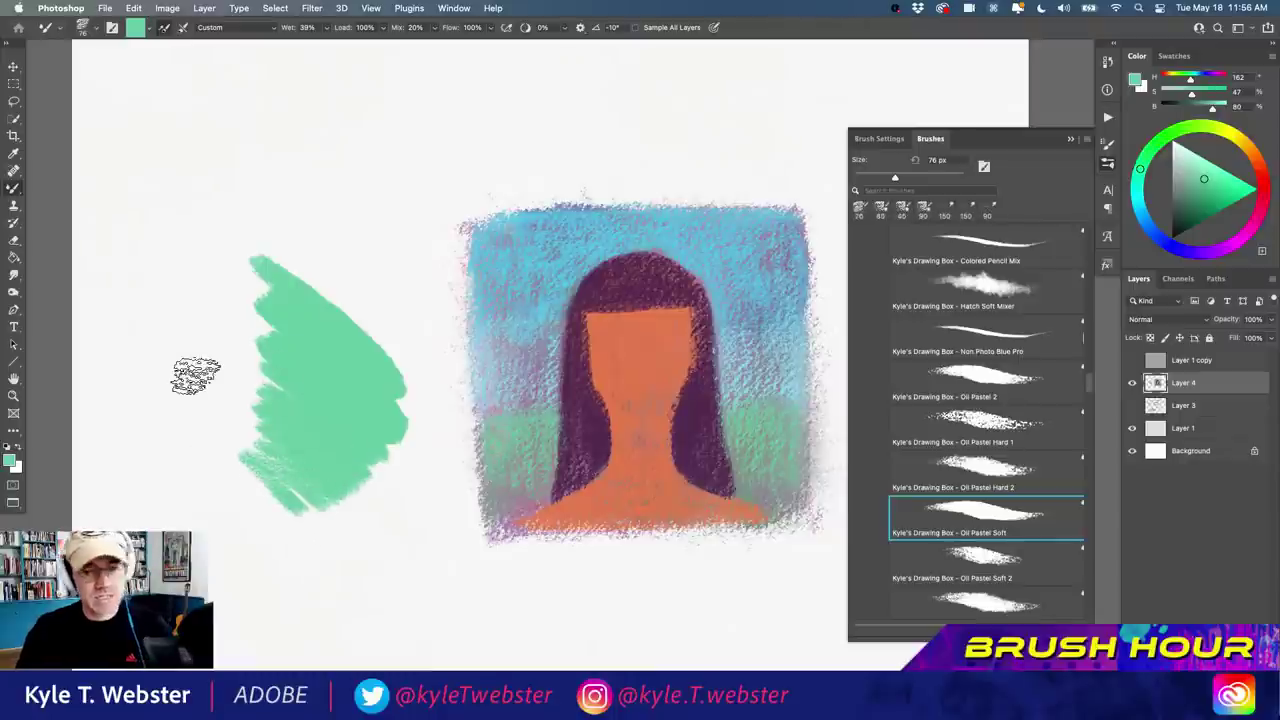
Layer olive yellow over the green stroke's lower part and bright yellow over its top.
left_click(1237, 138)
mouse_move(277, 437)
left_mouse_down()
mouse_move(295, 548)
mouse_move(225, 565)
left_mouse_up()
mouse_move(280, 530)
left_mouse_down()
mouse_move(323, 537)
mouse_move(320, 423)
mouse_move(355, 447)
mouse_move(371, 409)
left_mouse_up()
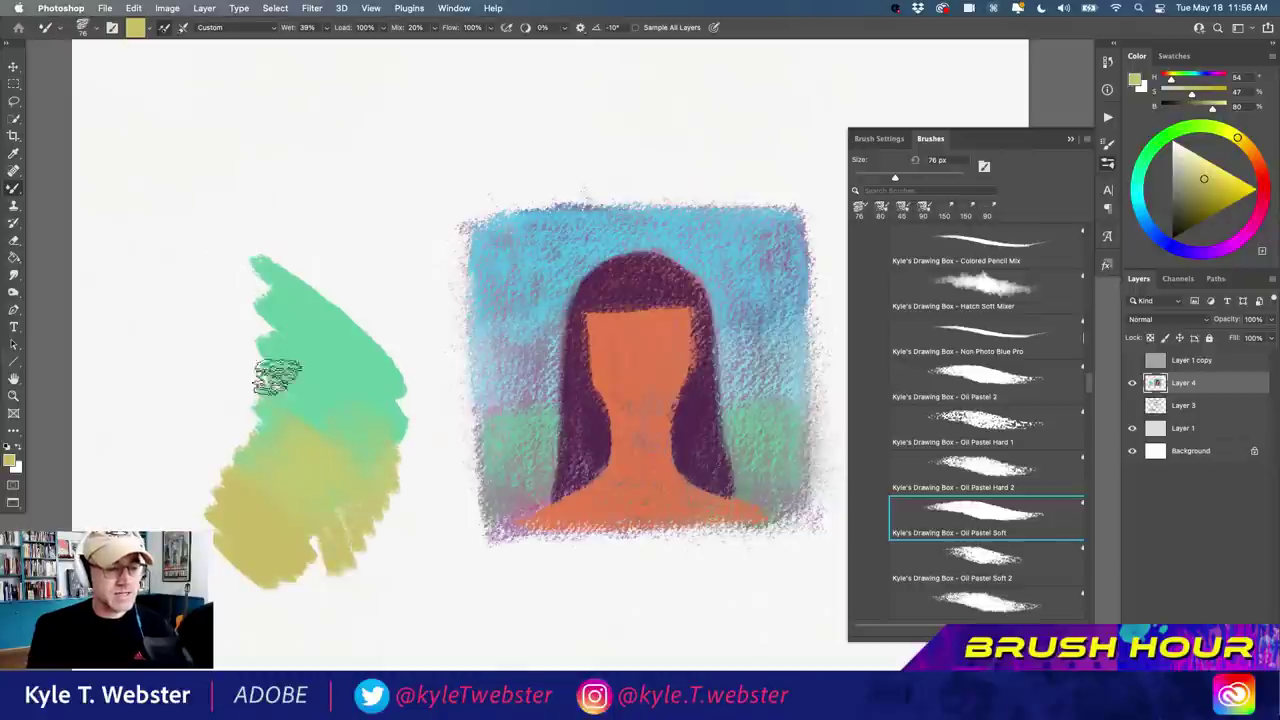
mouse_move(277, 371)
left_mouse_down()
mouse_move(238, 361)
mouse_move(231, 374)
mouse_move(249, 443)
left_mouse_up()
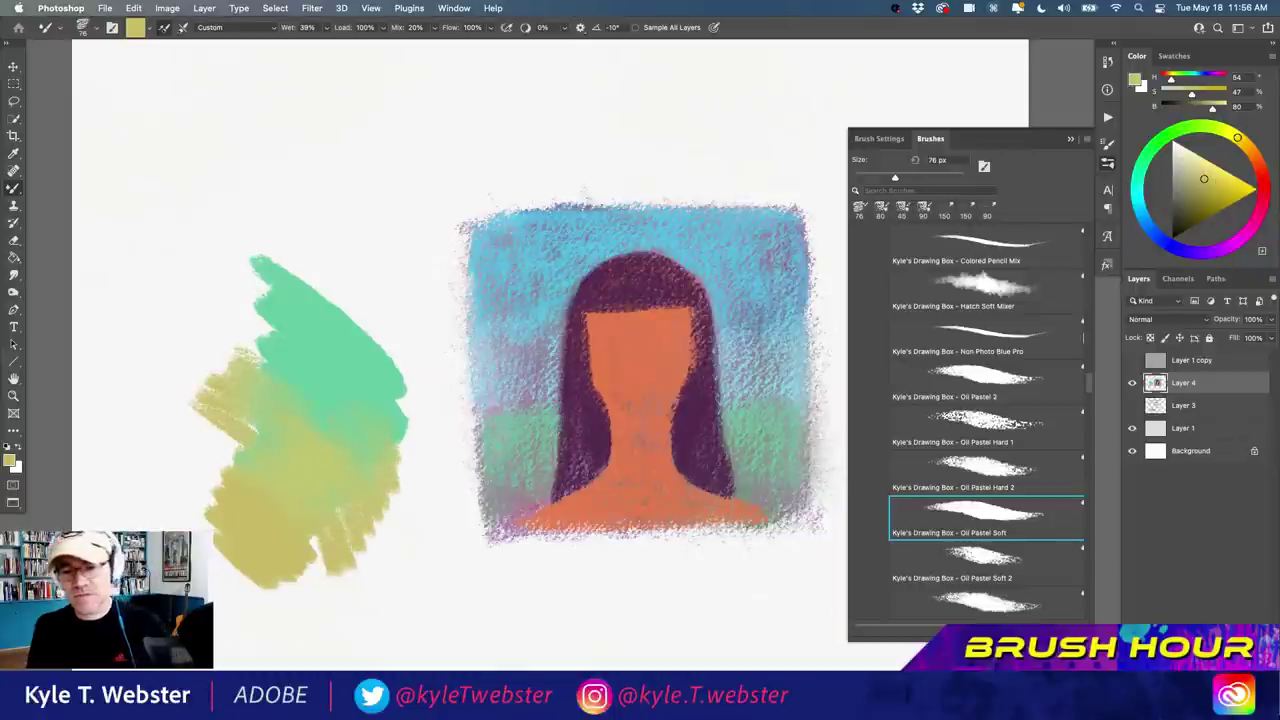
left_click(1239, 186)
mouse_move(262, 222)
left_mouse_down()
mouse_move(277, 243)
mouse_move(271, 294)
mouse_move(322, 355)
mouse_move(300, 251)
mouse_move(340, 290)
left_mouse_up()
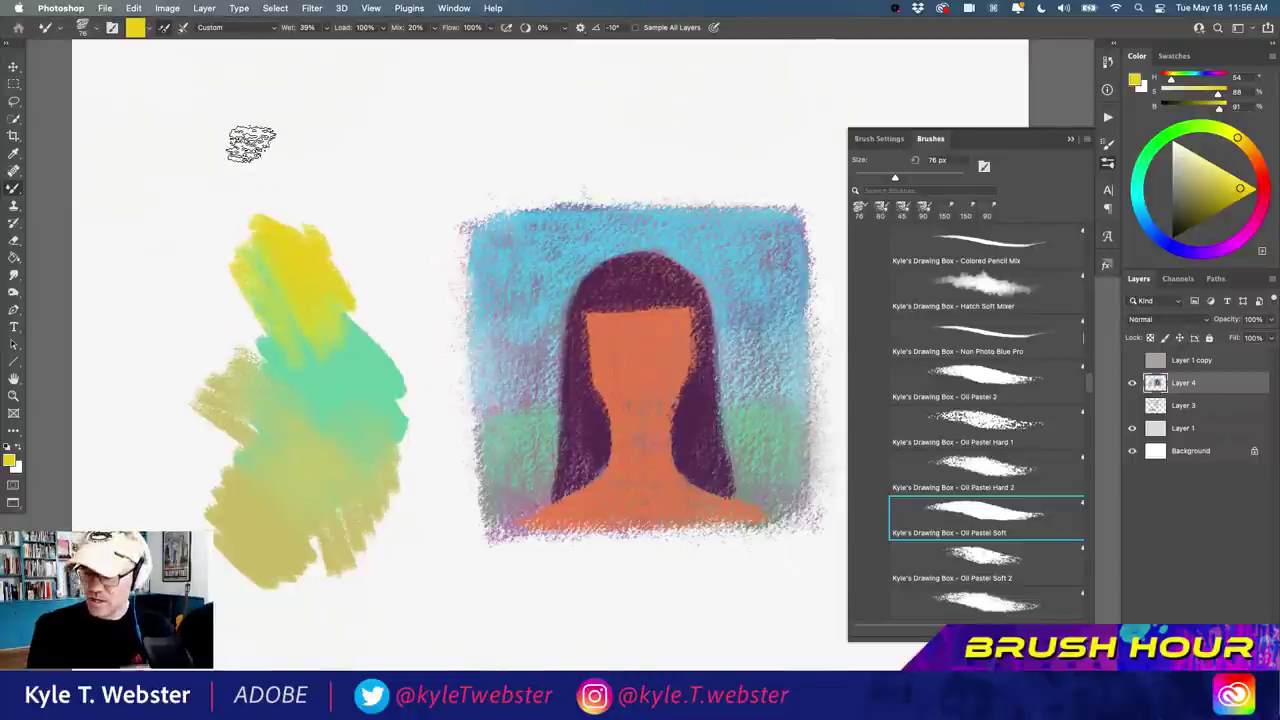